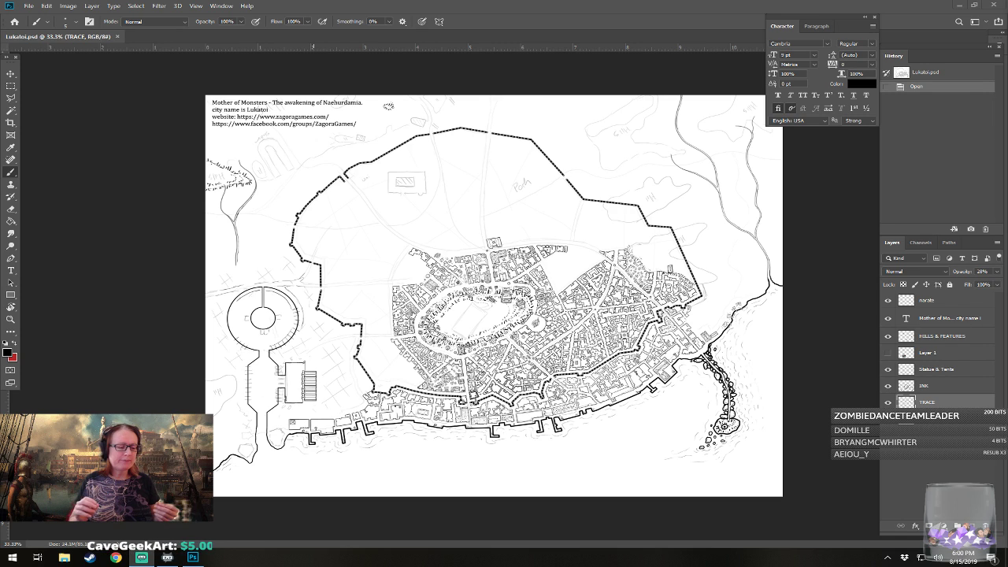
- Mark the two sketched forts at the harbour mouth with red brush crosses on the narate layer
scroll(419, 294, up, 6)
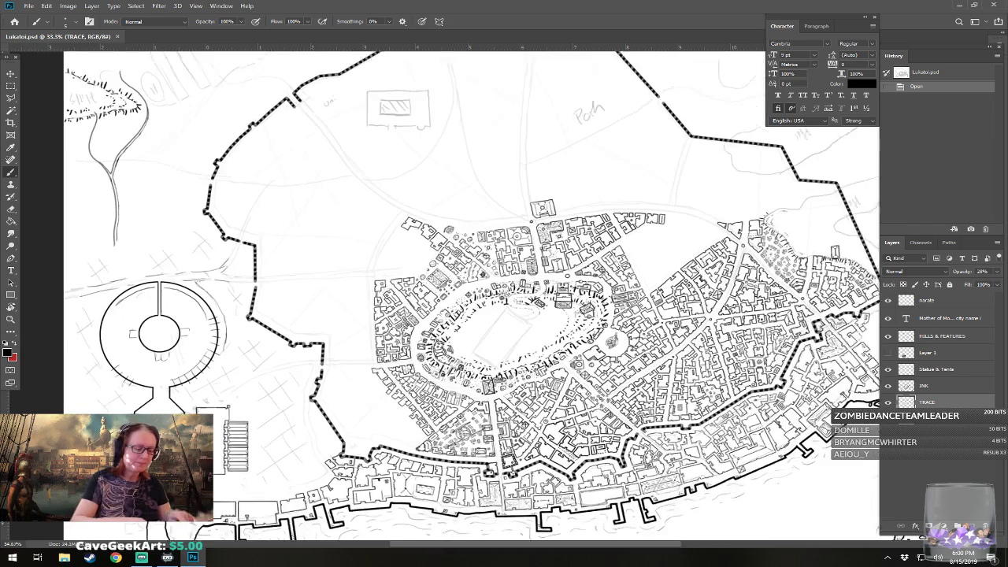
drag(420, 295, 674, 256)
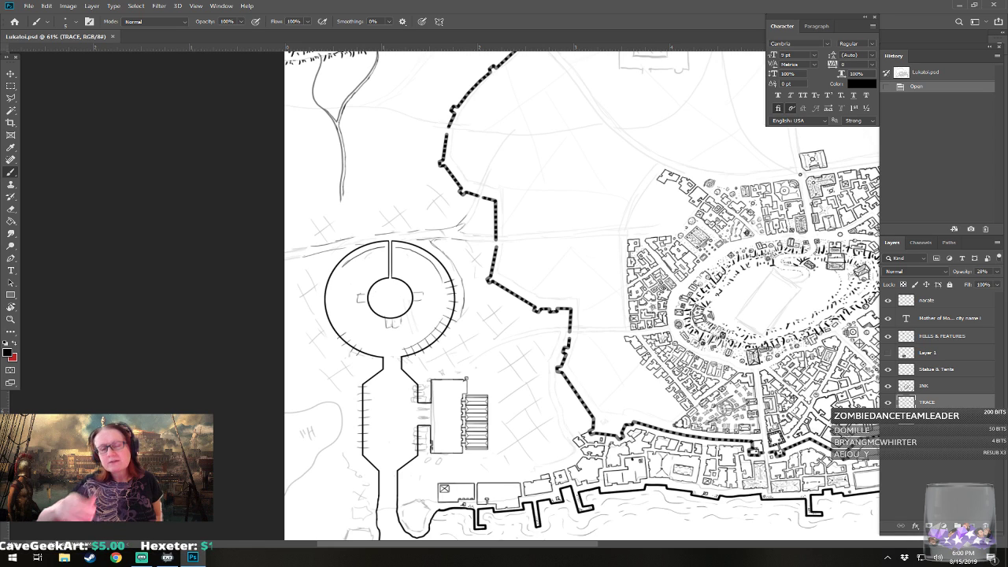
click(930, 300)
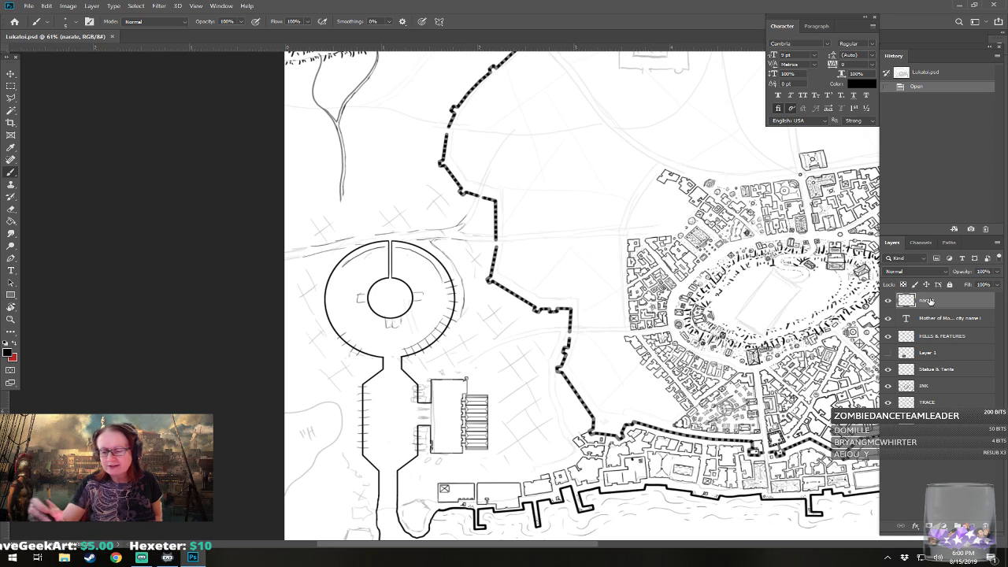
click(17, 343)
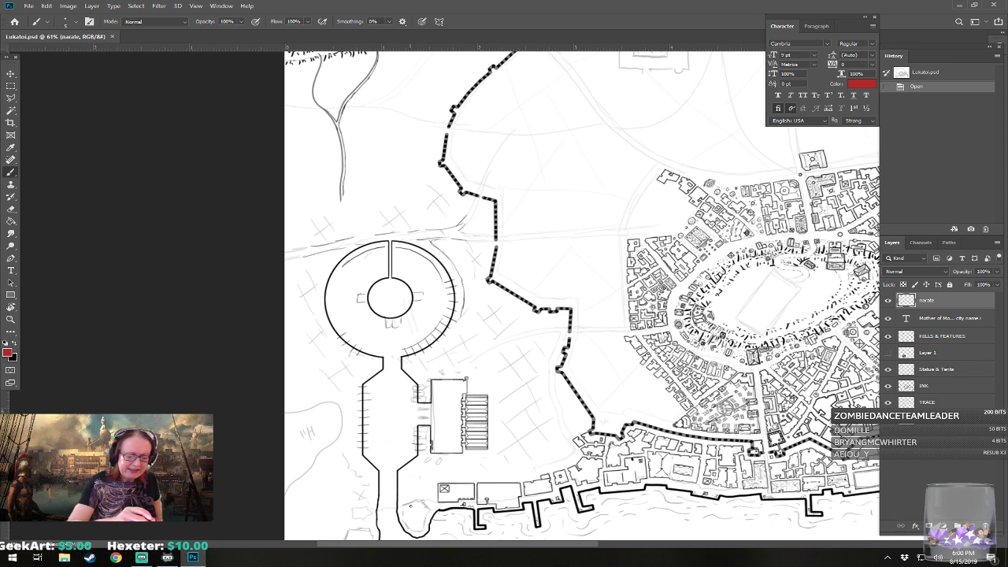
drag(410, 323, 413, 285)
drag(354, 494, 368, 502)
drag(368, 493, 361, 507)
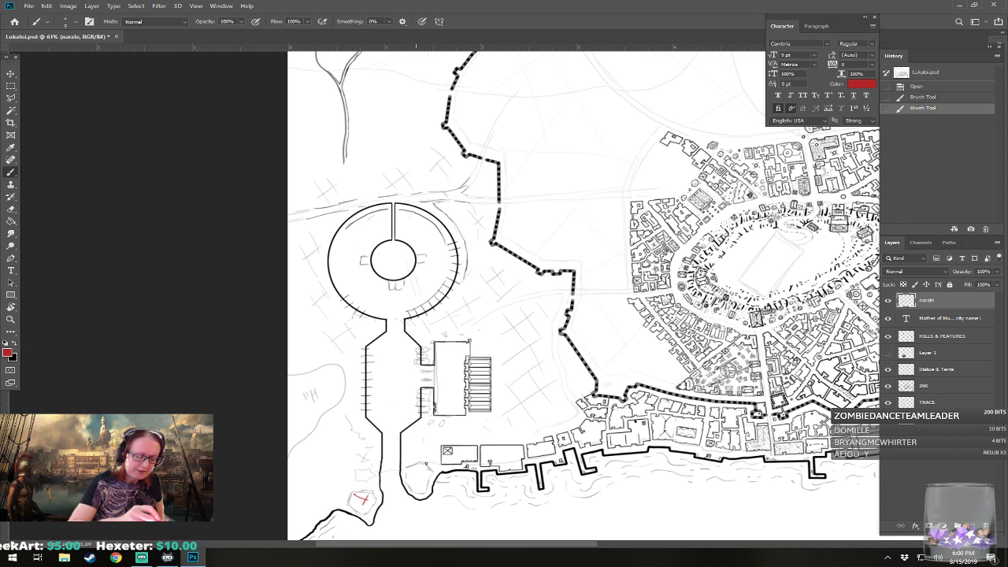
mouse_move(413, 470)
mouse_down()
mouse_move(424, 481)
mouse_move(415, 484)
mouse_up()
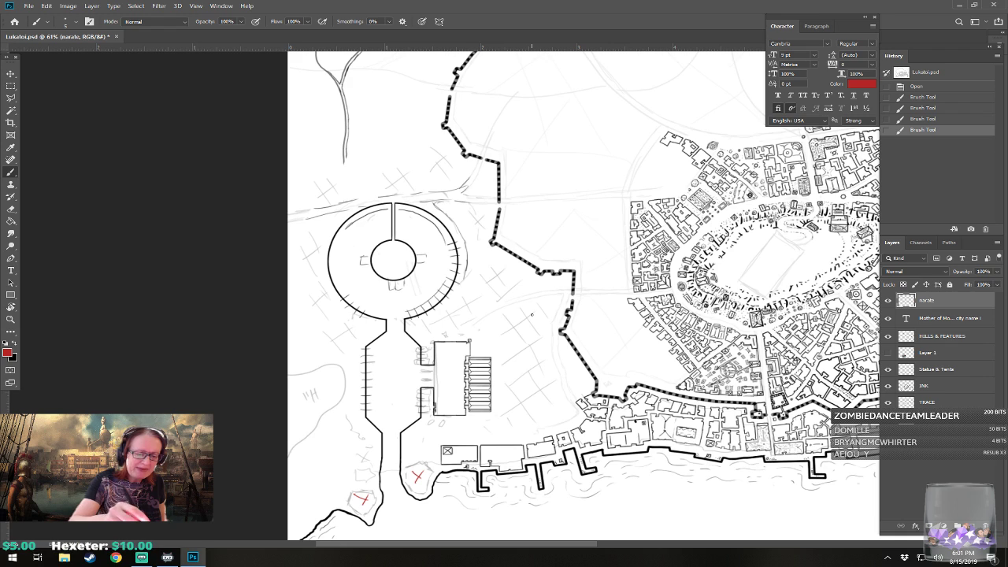
- Annotate the harbour area in red with lines east and west of it, a curve and crosses around the rectangular building, and arrows inside the basin
drag(479, 296, 528, 356)
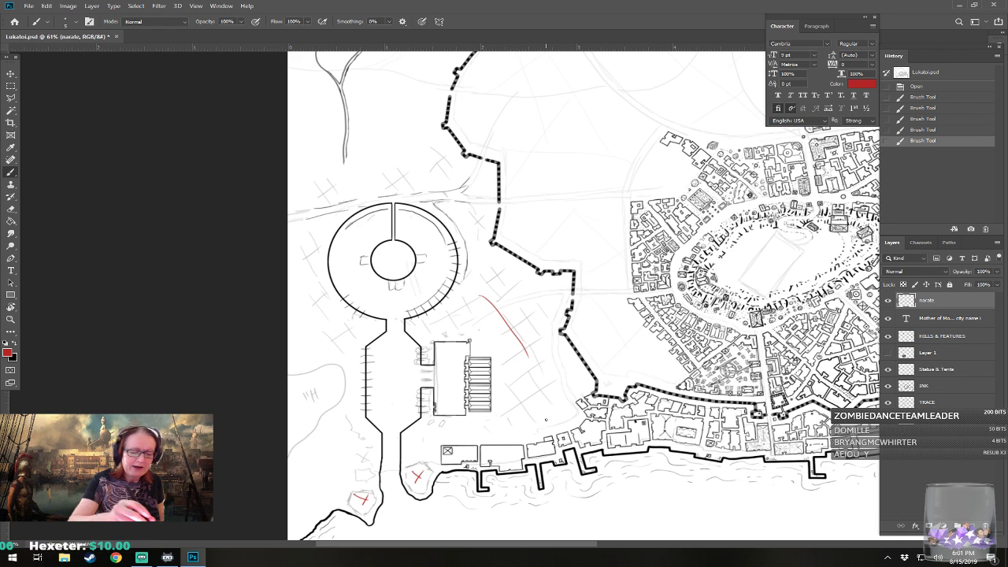
mouse_move(433, 329)
mouse_down()
mouse_move(482, 328)
mouse_move(507, 395)
mouse_move(497, 418)
mouse_move(438, 434)
mouse_up()
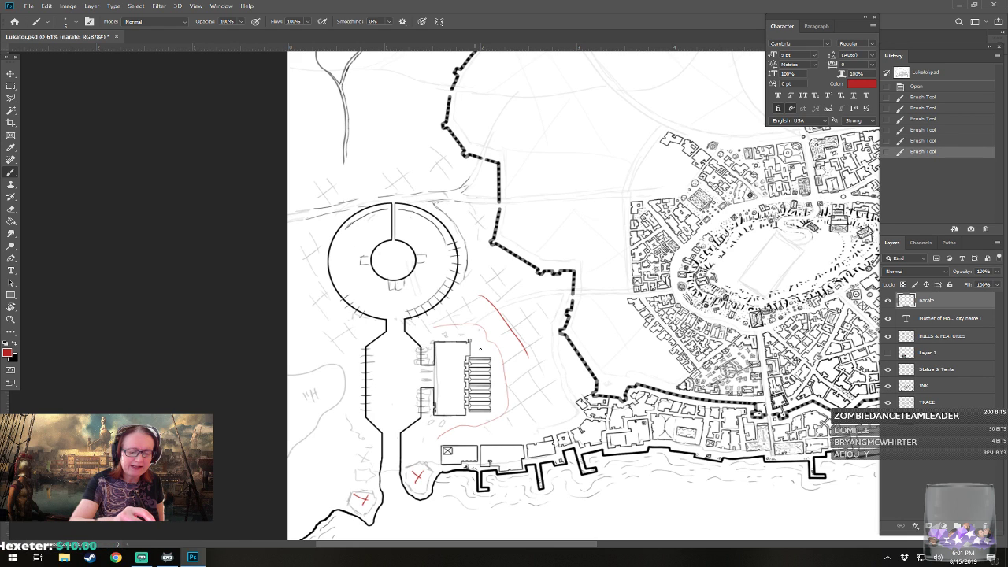
drag(475, 344, 481, 350)
drag(481, 344, 451, 335)
drag(450, 329, 444, 335)
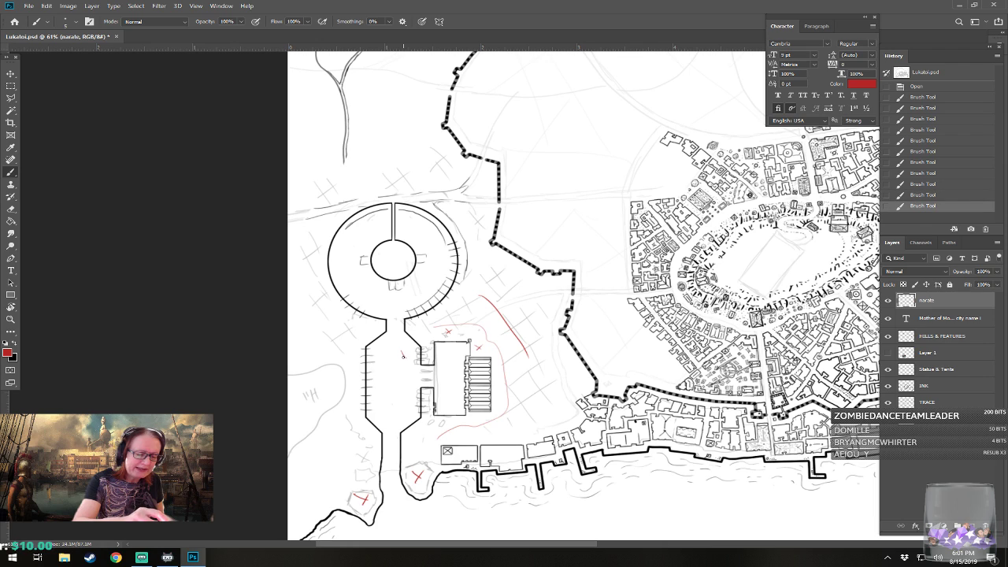
mouse_move(402, 352)
mouse_down()
mouse_move(406, 358)
mouse_move(376, 364)
mouse_move(410, 399)
mouse_up()
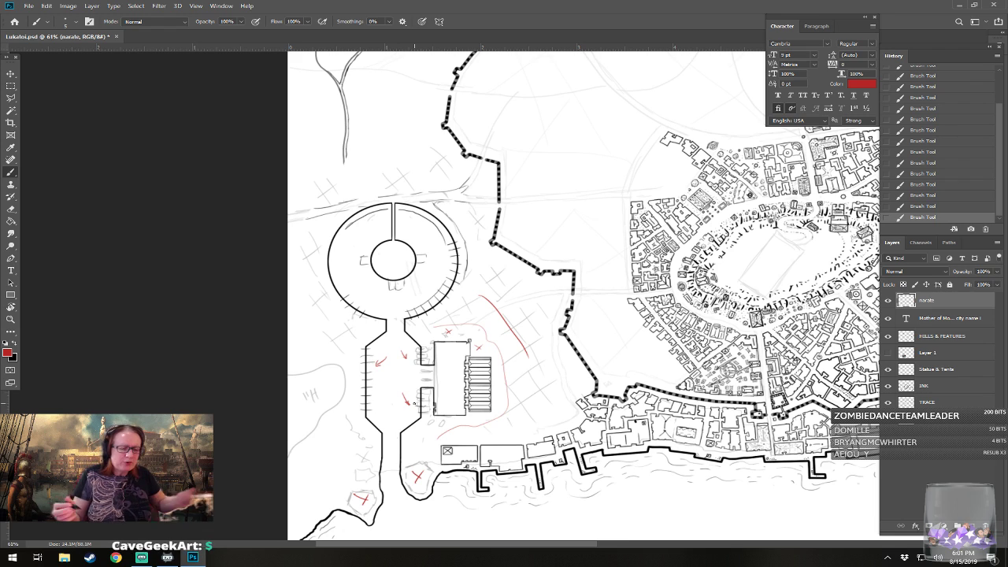
mouse_move(312, 225)
mouse_down()
mouse_move(303, 291)
mouse_move(332, 372)
mouse_move(353, 488)
mouse_up()
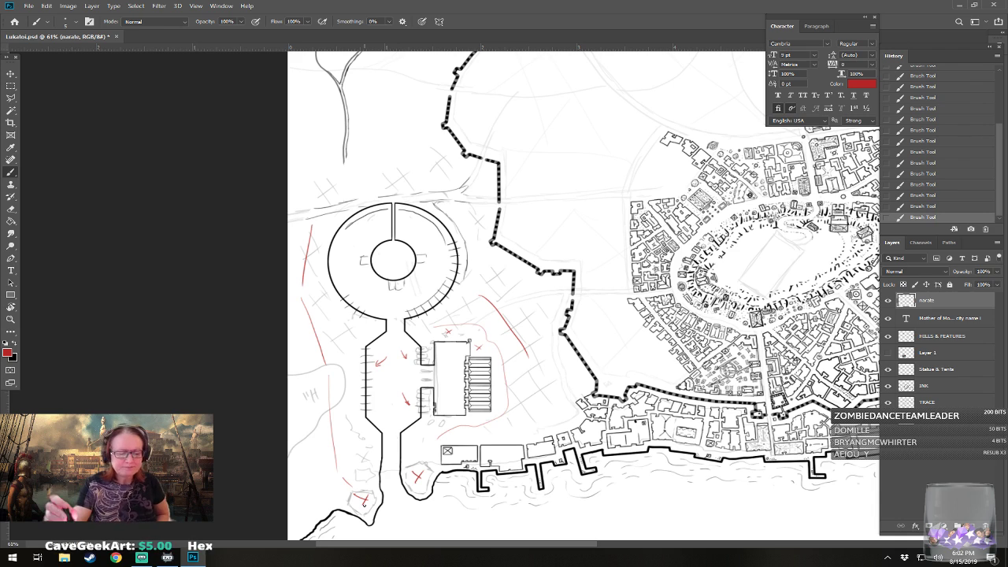
- Hide the narate layer and briefly show the harbour reference picture on Layer 1 before hiding it again
click(888, 300)
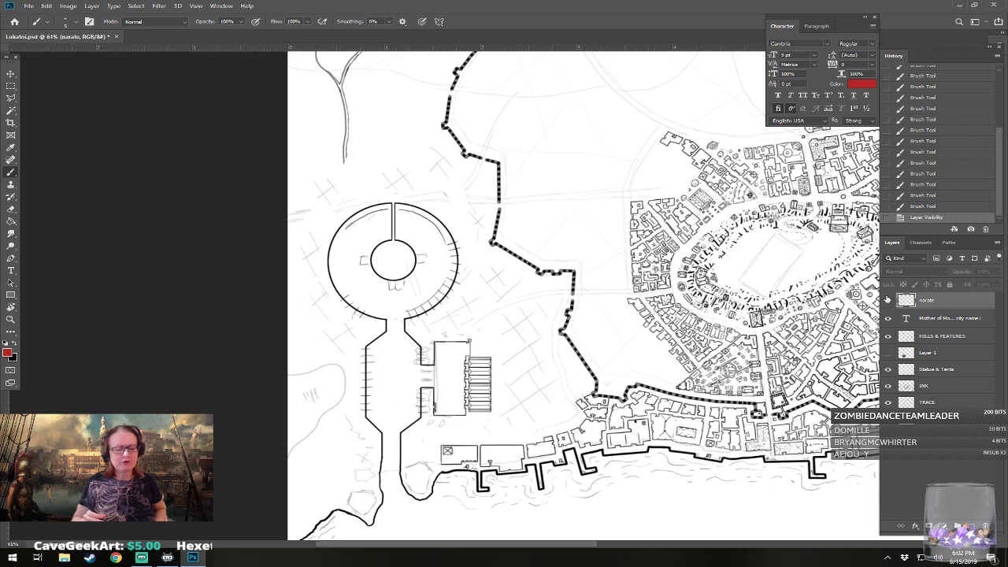
click(888, 353)
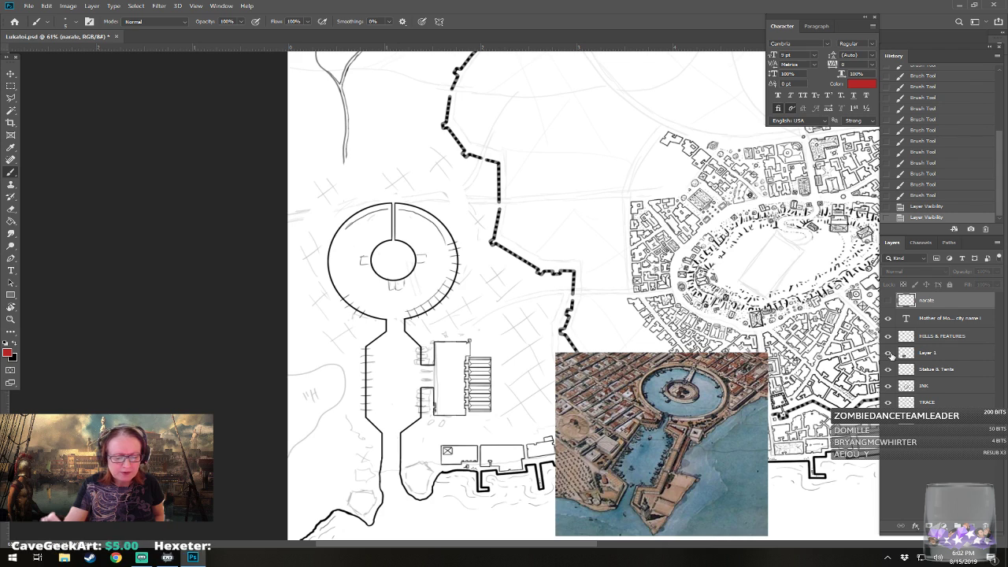
click(888, 353)
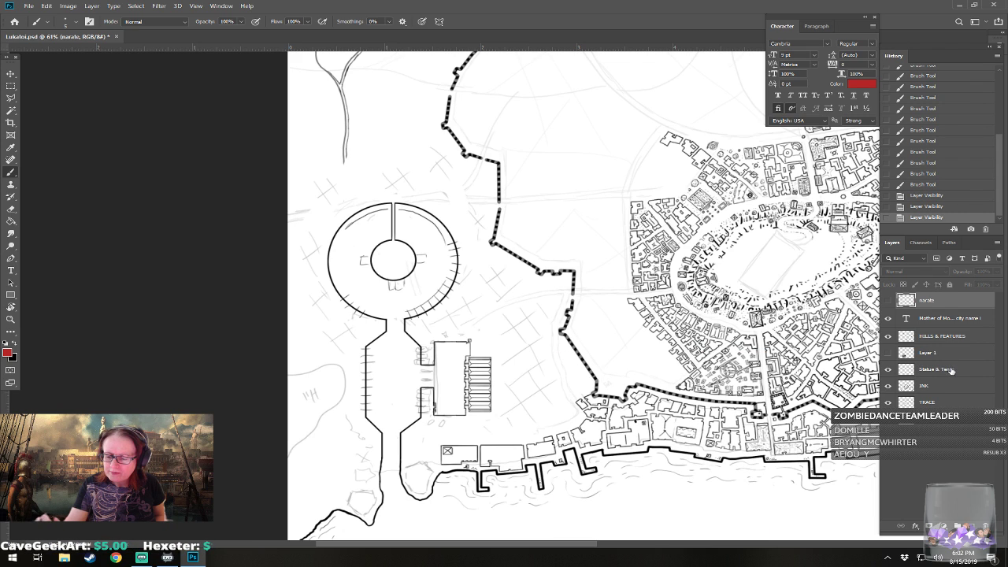
- Make the INK layer active with black as the foreground colour and check the current brush preset
click(937, 387)
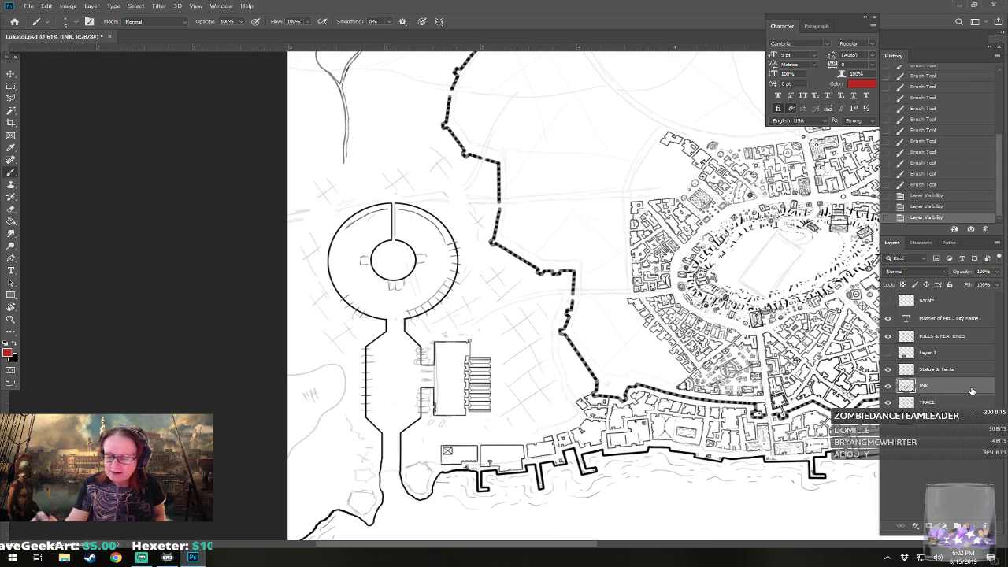
click(15, 347)
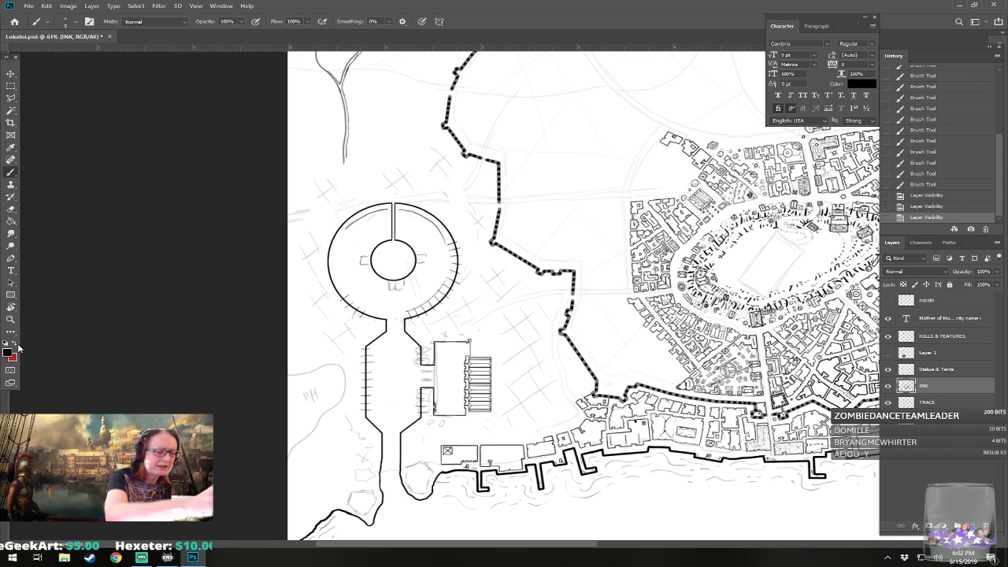
click(69, 22)
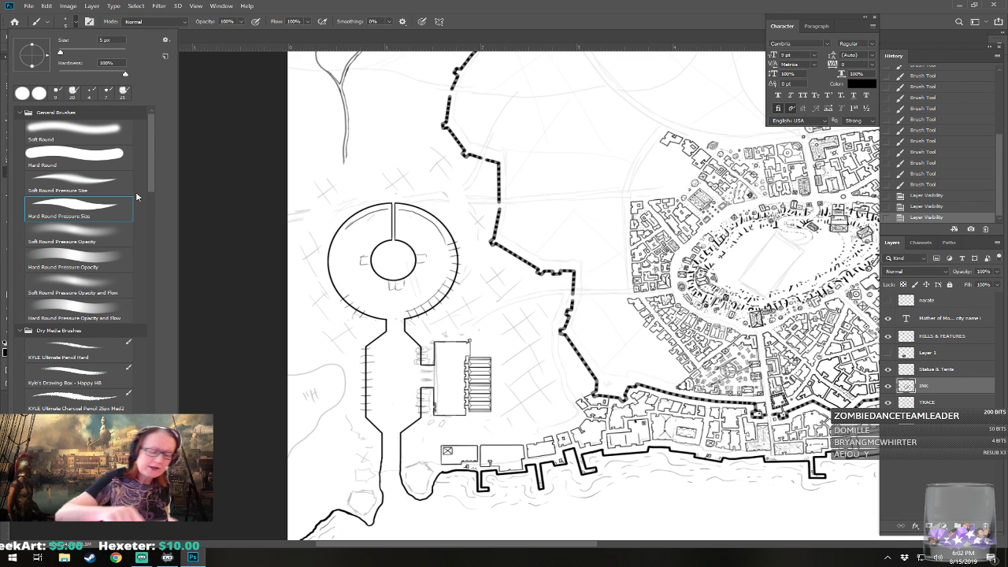
key(Escape)
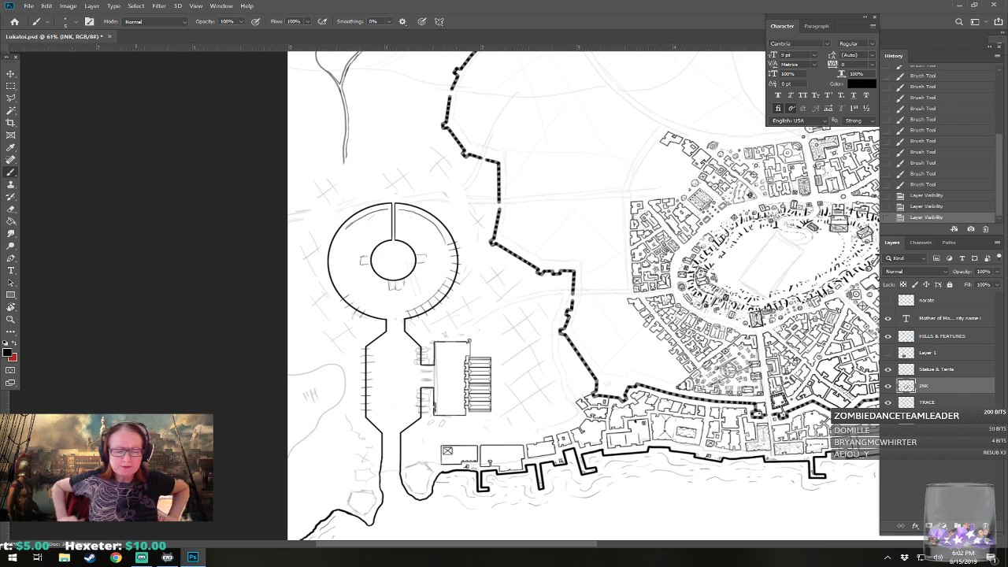
- Ink the fort on the headland west of the harbour mouth over its sketch, with jagged walls and a round tower at its east corner
scroll(135, 476, up, 5)
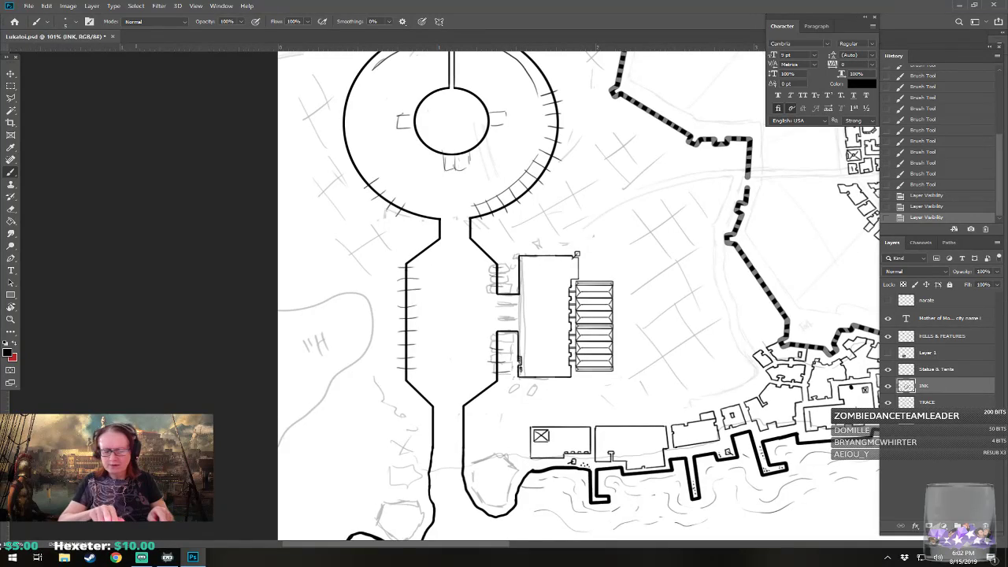
scroll(136, 476, down, 1)
drag(135, 476, 137, 463)
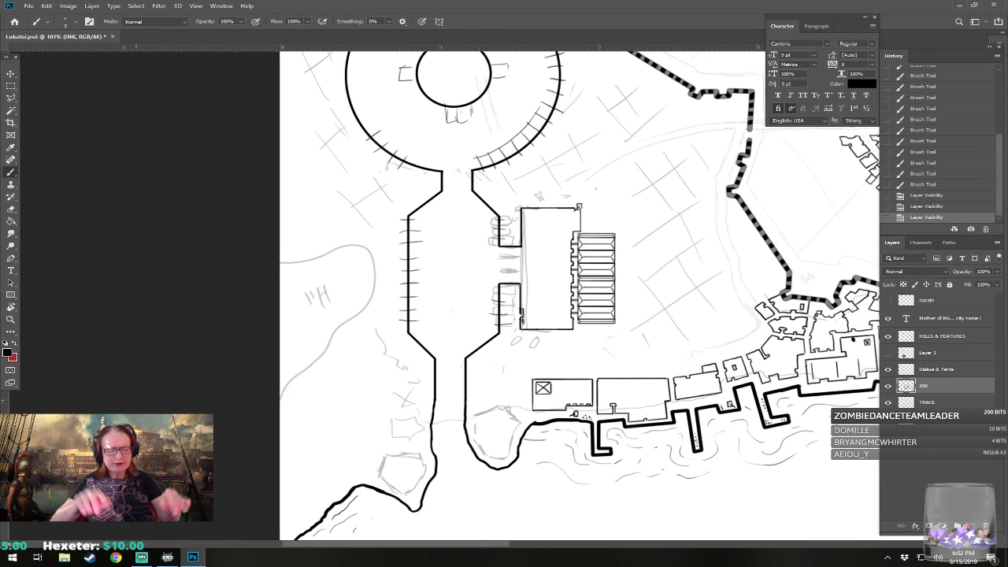
scroll(580, 295, up, 5)
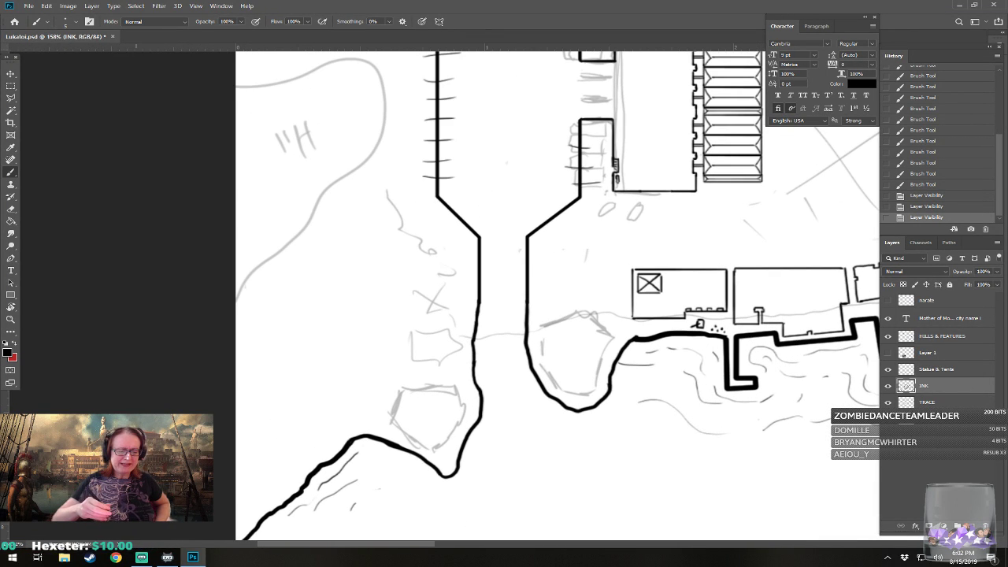
scroll(375, 425, up, 2)
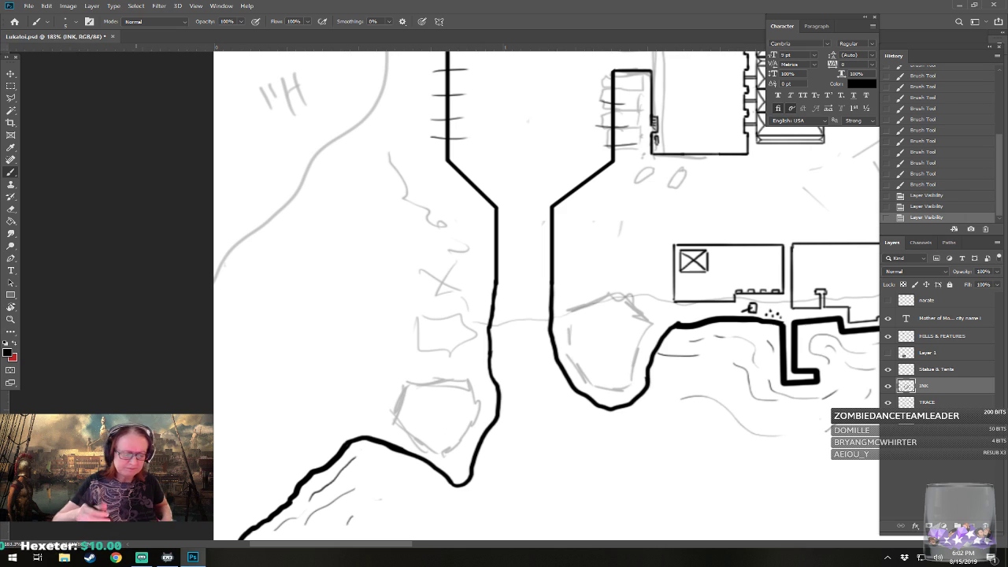
click(393, 423)
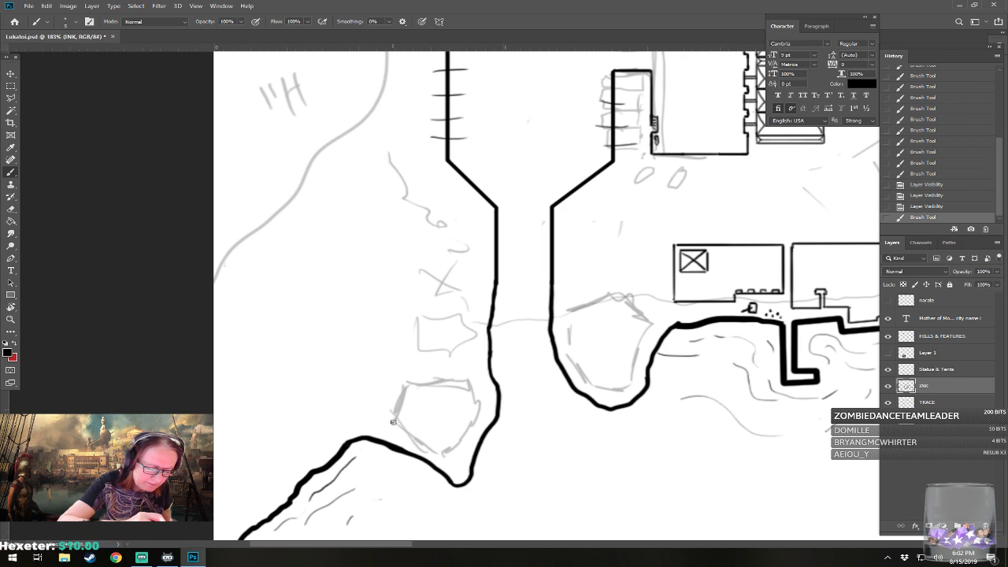
drag(393, 423, 402, 405)
mouse_move(404, 403)
mouse_down()
mouse_move(420, 392)
mouse_move(474, 402)
mouse_up()
mouse_move(391, 423)
mouse_down()
mouse_move(436, 454)
mouse_move(461, 454)
mouse_move(472, 433)
mouse_move(458, 423)
mouse_move(469, 432)
mouse_move(451, 434)
mouse_move(456, 426)
mouse_move(451, 438)
mouse_move(422, 442)
mouse_move(475, 408)
mouse_up()
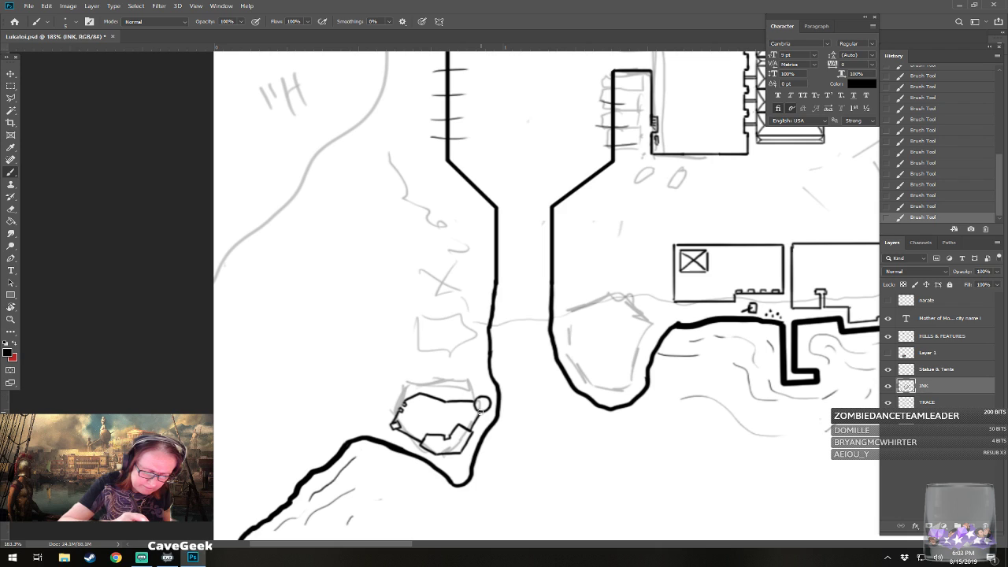
- Ink short hatch marks and dots between the western headland's fort and the shoreline
scroll(490, 393, down, 5)
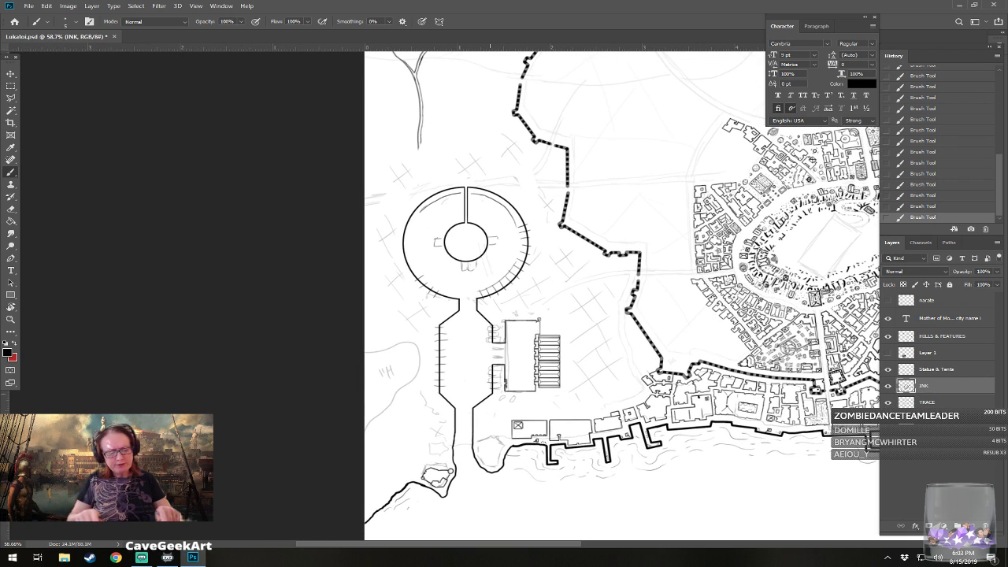
scroll(516, 524, up, 5)
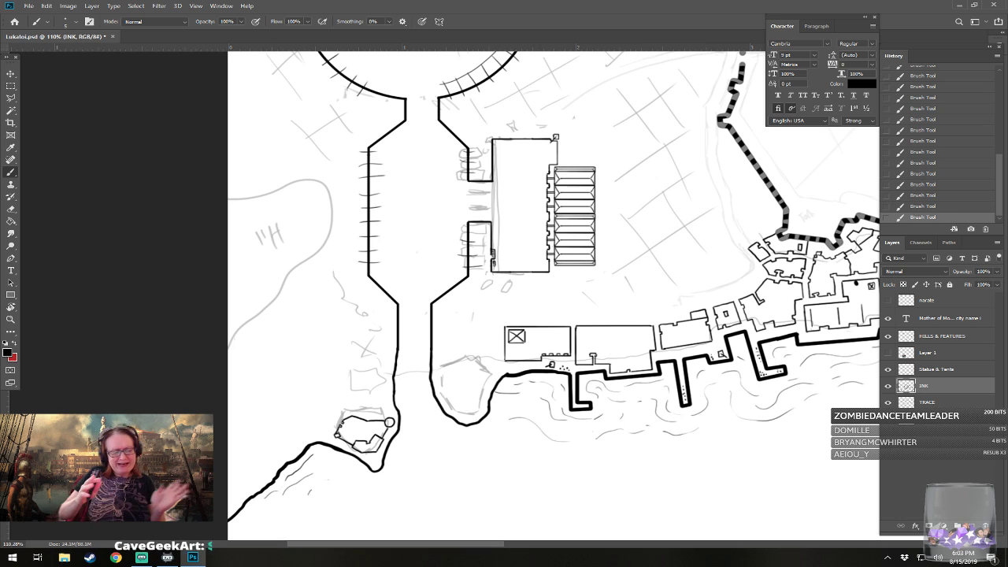
drag(280, 520, 327, 482)
scroll(327, 481, up, 1)
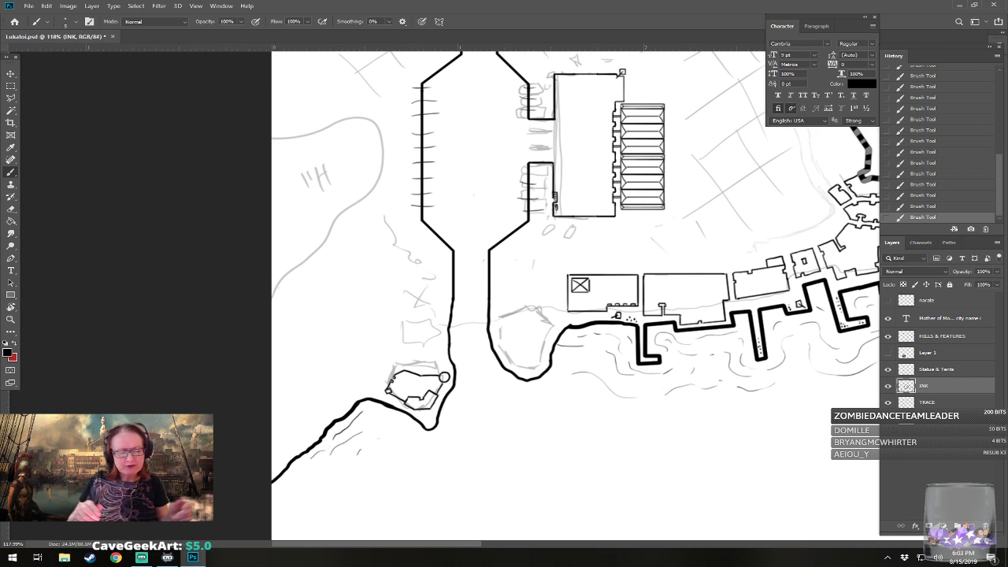
scroll(347, 469, up, 2)
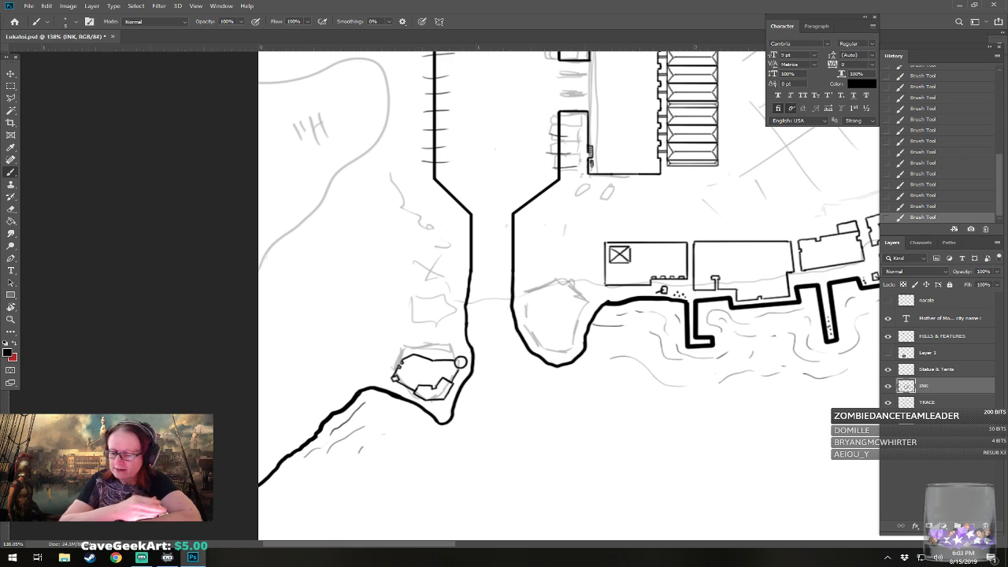
drag(376, 383, 437, 407)
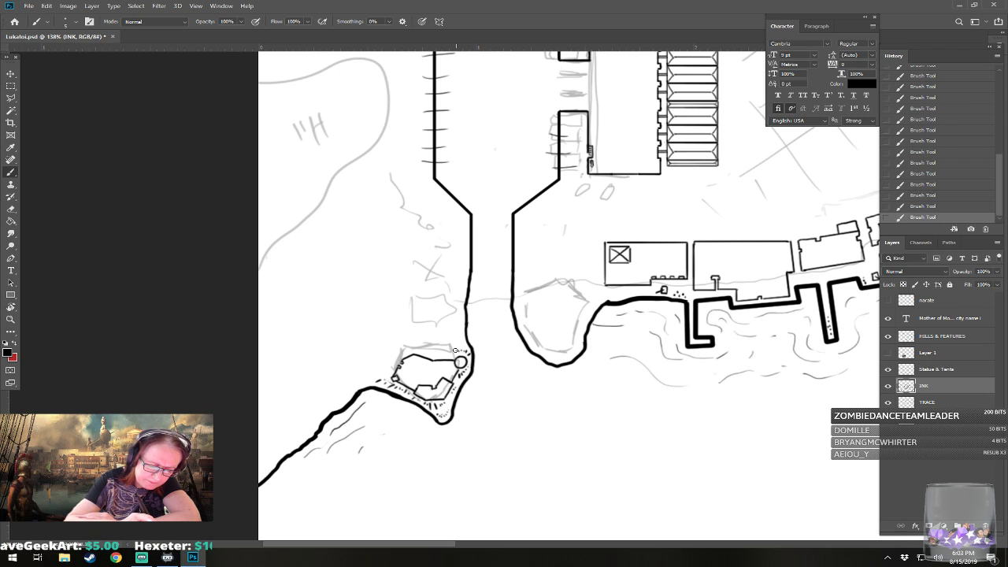
- Ink small square towers and a round east tower around the sketched outline of the fort east of the harbour mouth
drag(452, 358, 378, 410)
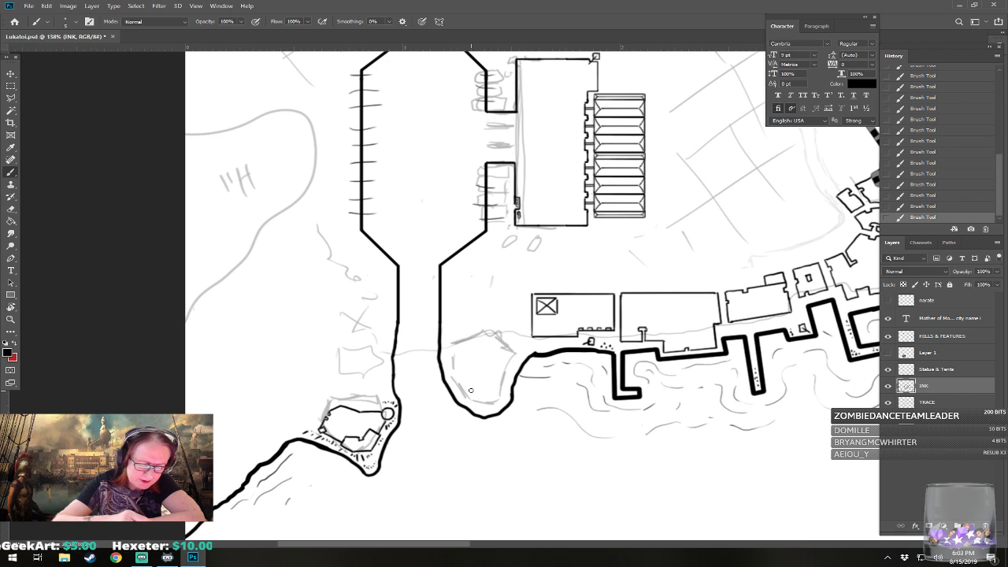
drag(463, 398, 449, 340)
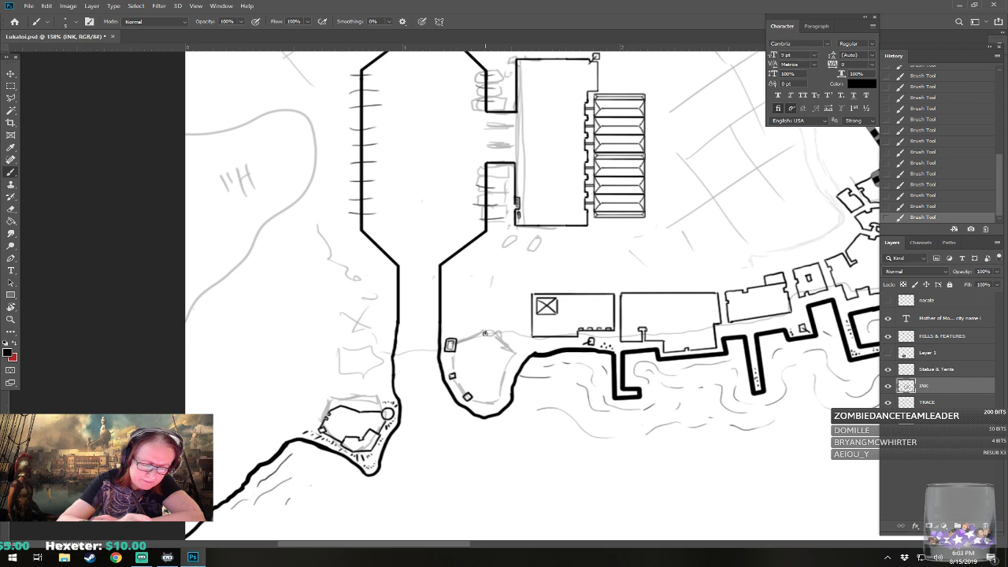
mouse_move(487, 332)
mouse_down()
mouse_move(495, 337)
mouse_move(486, 334)
mouse_up()
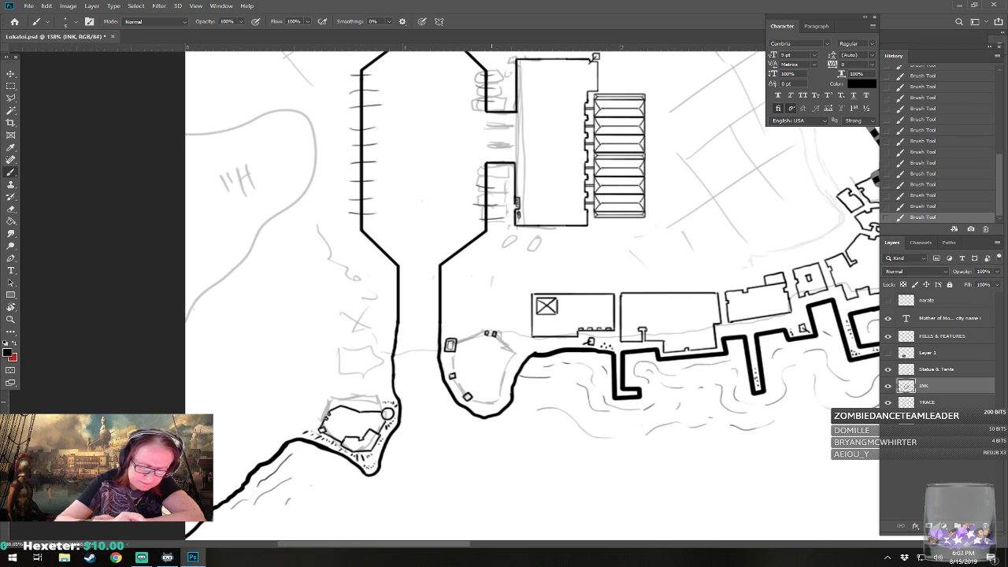
drag(494, 402, 496, 395)
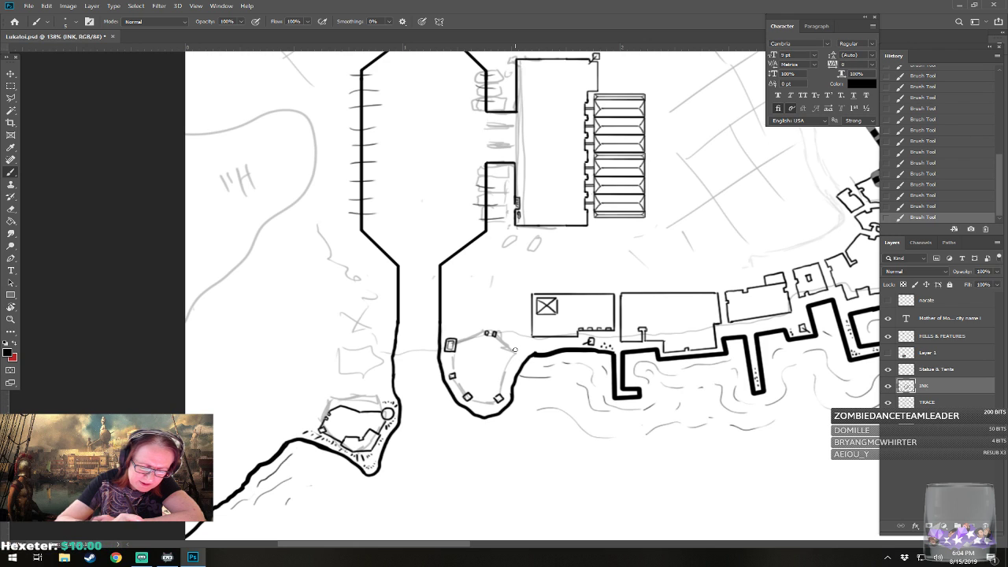
mouse_move(514, 349)
mouse_down()
mouse_move(520, 361)
mouse_move(517, 353)
mouse_up()
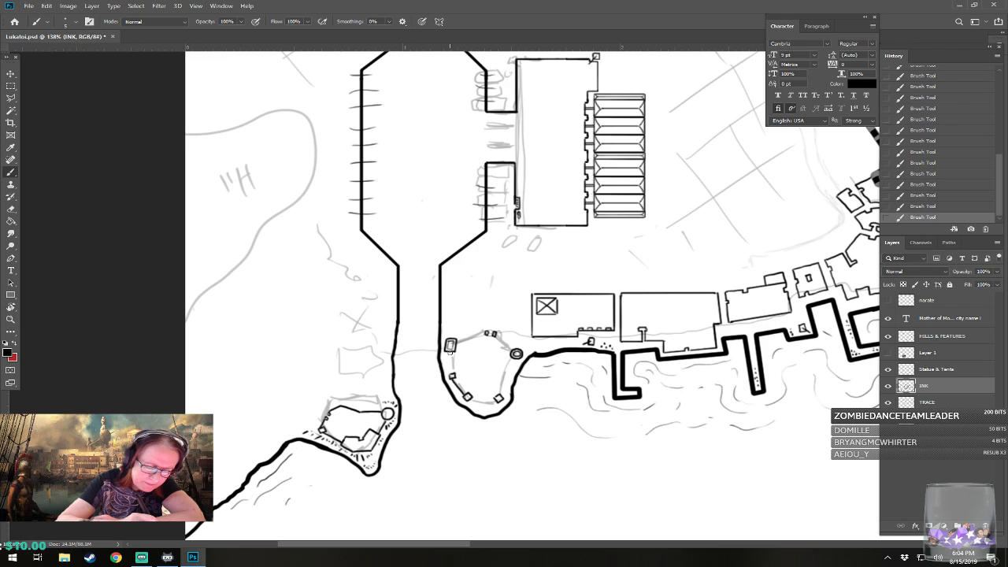
- Ink the walls linking the eastern fort's towers, and add an inner wall and small square buildings inside
mouse_move(451, 356)
mouse_down()
mouse_move(481, 400)
mouse_move(497, 400)
mouse_up()
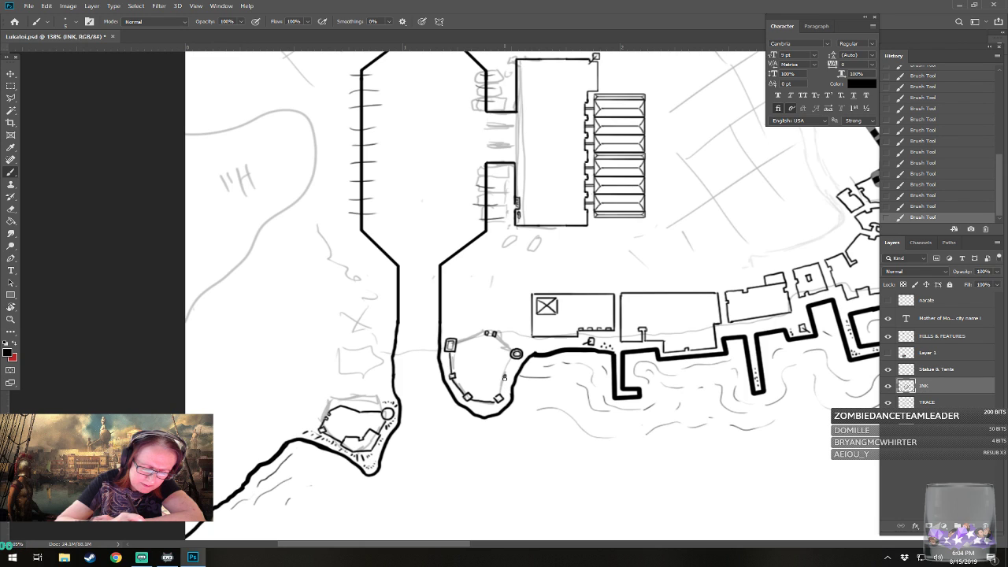
mouse_move(505, 377)
mouse_down()
mouse_move(503, 395)
mouse_move(513, 360)
mouse_up()
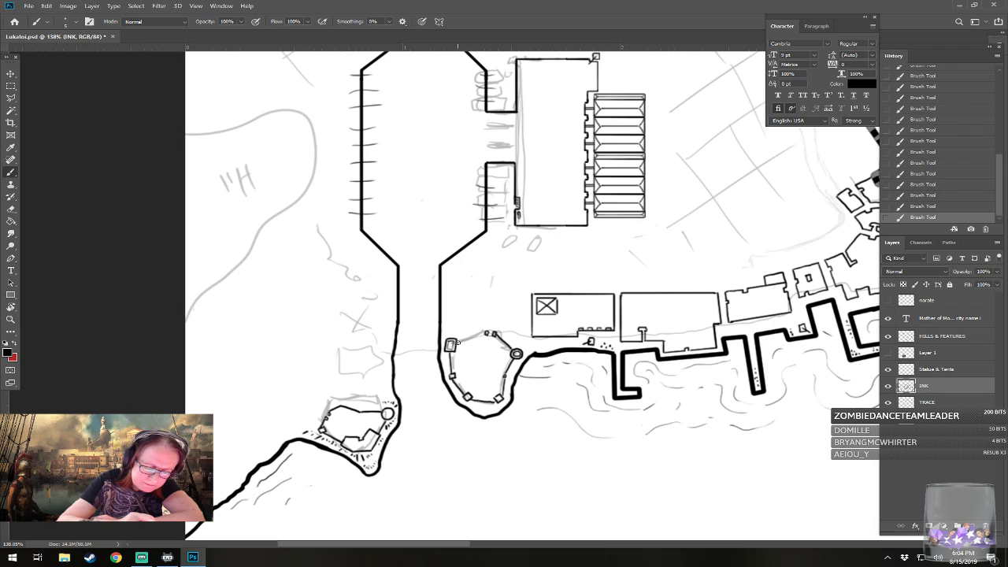
mouse_move(475, 336)
mouse_down()
mouse_move(467, 378)
mouse_move(494, 385)
mouse_move(494, 374)
mouse_move(490, 384)
mouse_move(508, 372)
mouse_move(511, 358)
mouse_move(498, 363)
mouse_move(492, 344)
mouse_move(501, 347)
mouse_move(498, 359)
mouse_move(491, 356)
mouse_move(501, 348)
mouse_move(499, 366)
mouse_move(466, 350)
mouse_up()
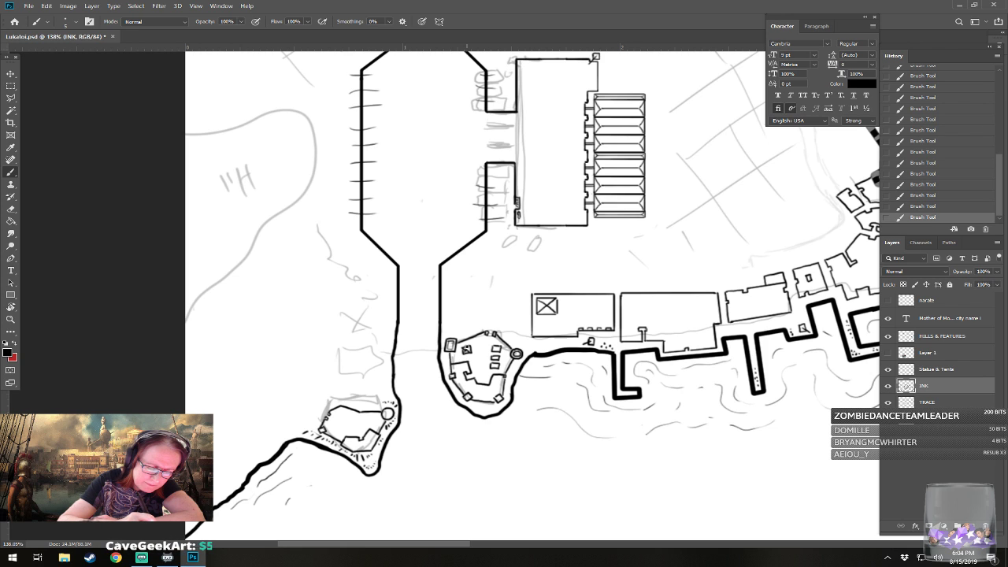
- Examine the inked forts, the harbour channel and the sketched blocks around them at several magnifications
scroll(467, 350, down, 3)
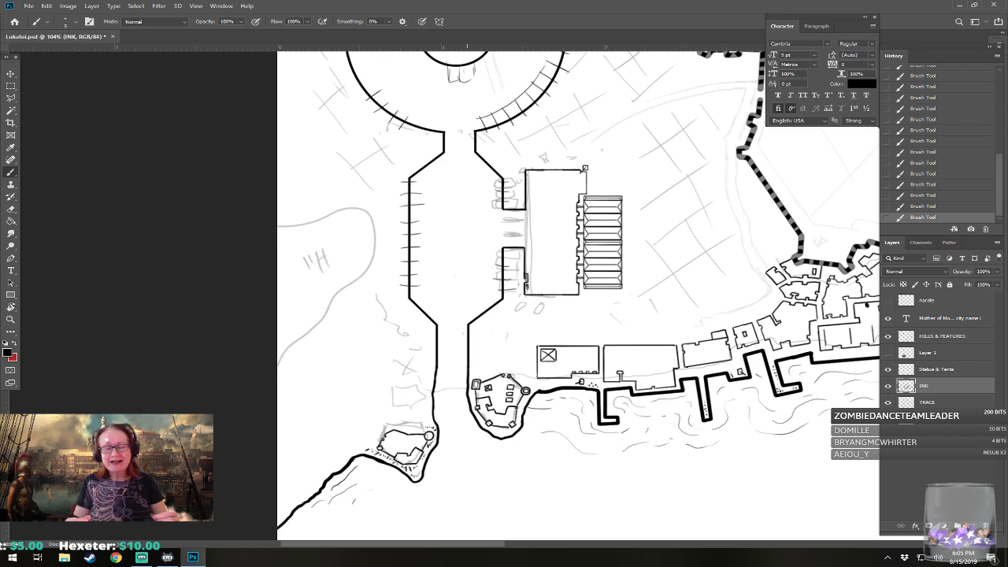
scroll(347, 441, up, 1)
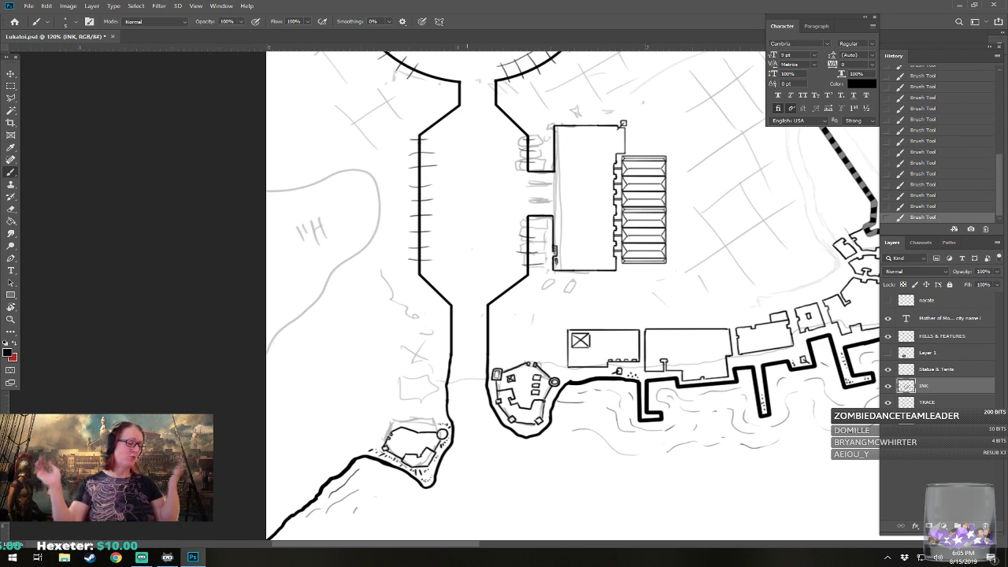
scroll(374, 476, down, 6)
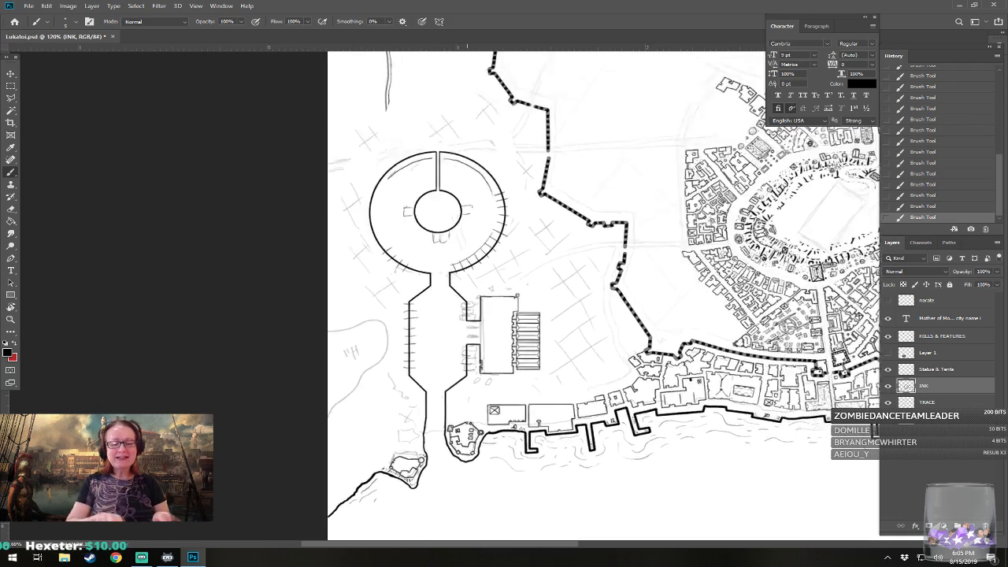
scroll(396, 428, up, 4)
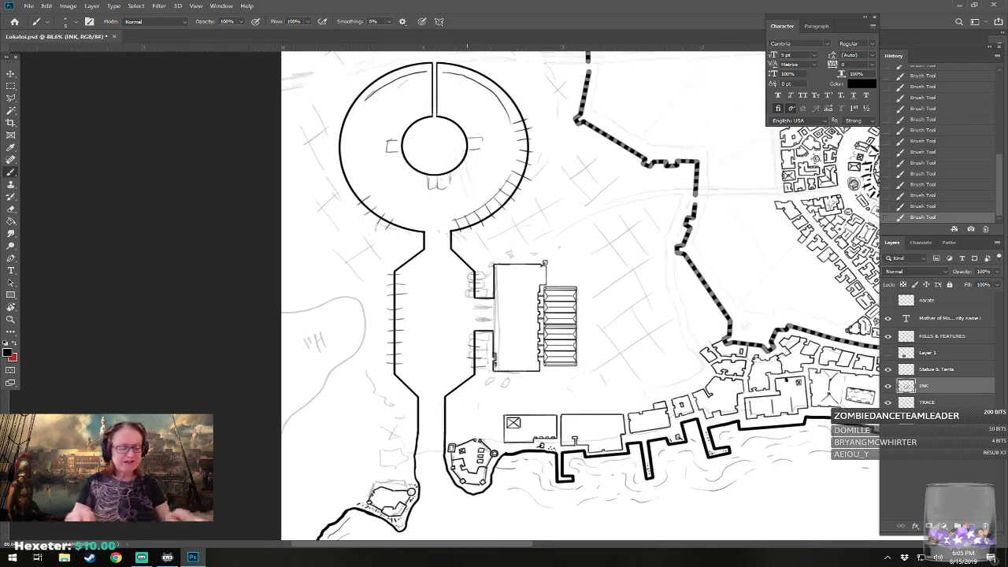
scroll(389, 440, up, 3)
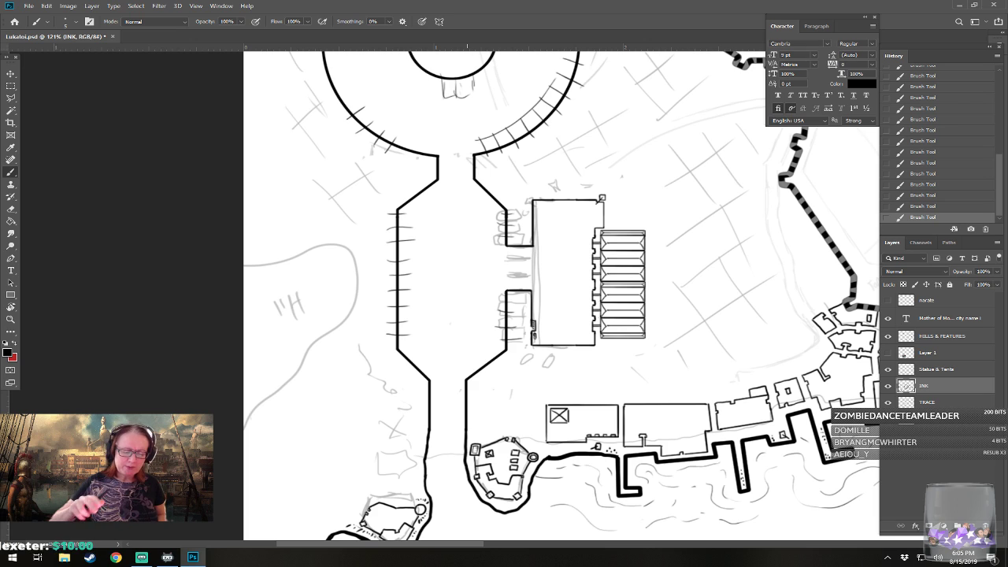
drag(467, 315, 475, 294)
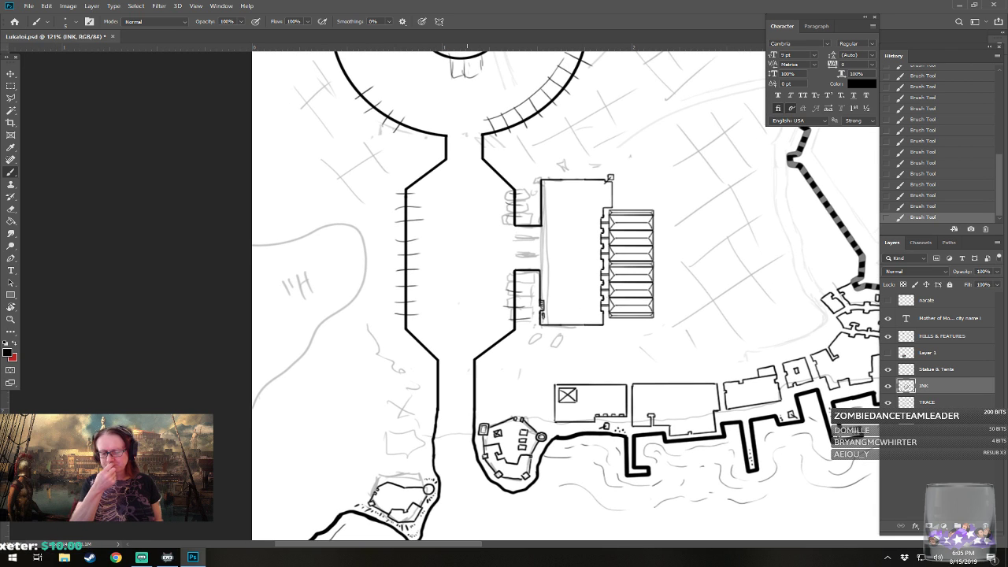
drag(467, 296, 488, 306)
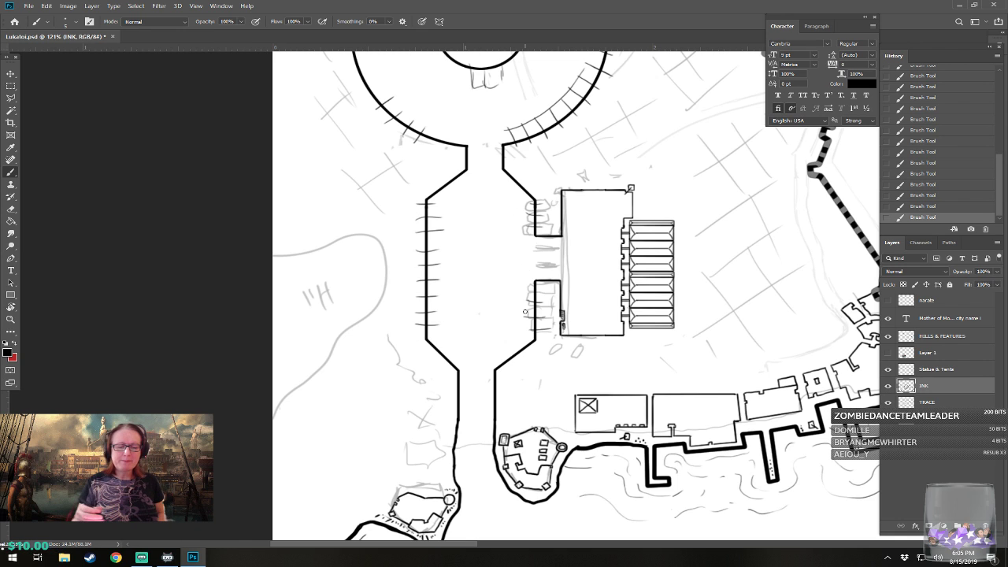
scroll(525, 312, up, 2)
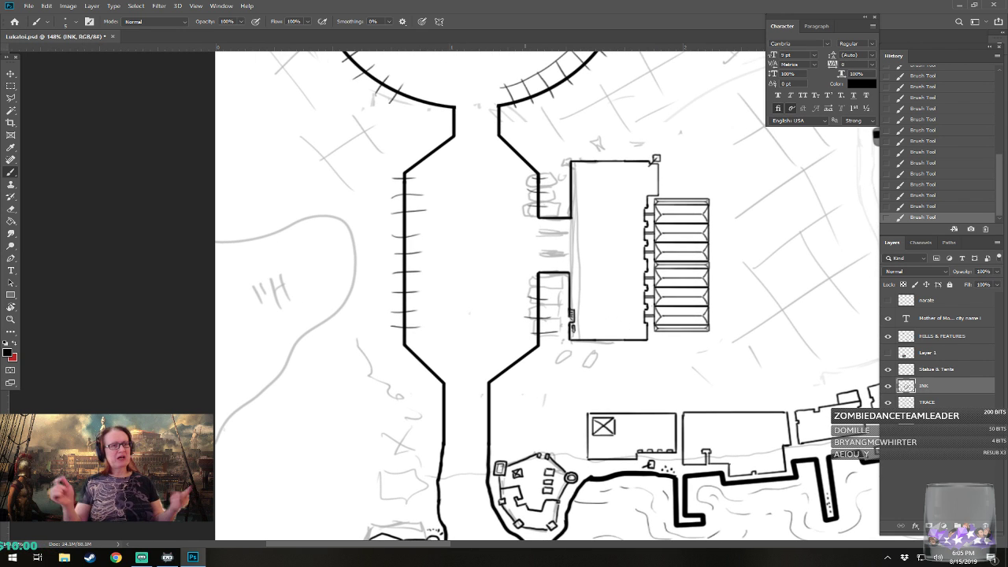
scroll(468, 409, up, 1)
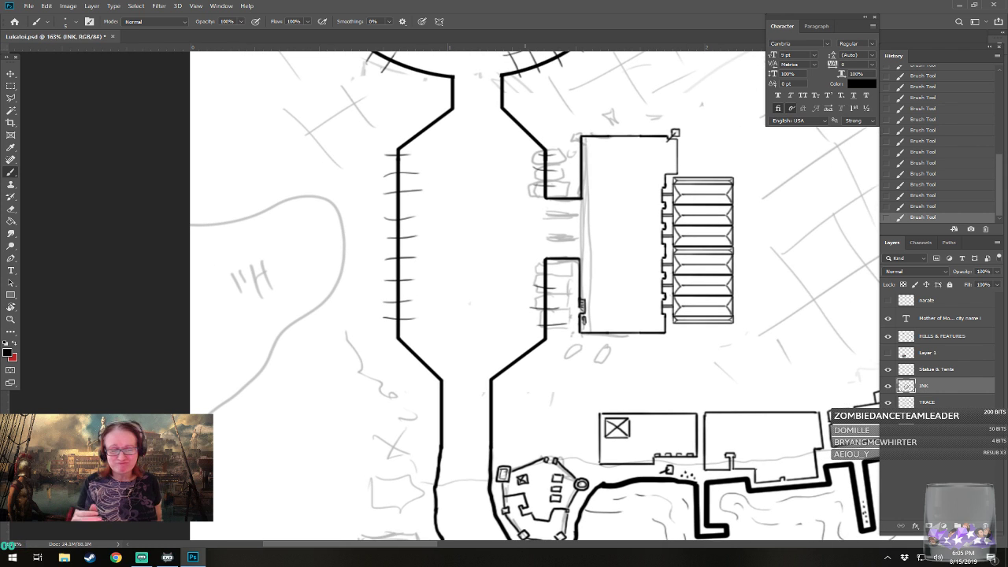
scroll(533, 296, down, 2)
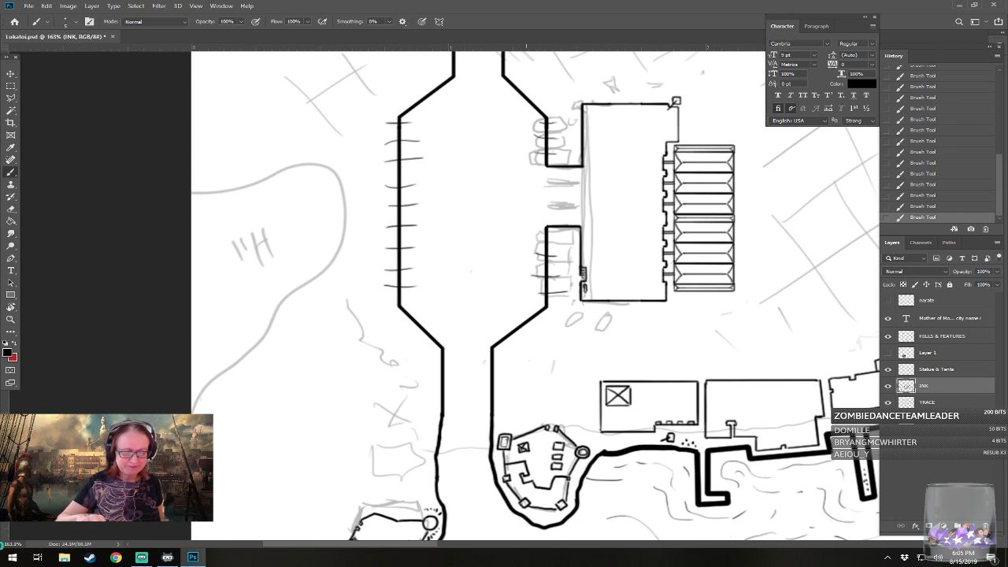
scroll(583, 472, up, 2)
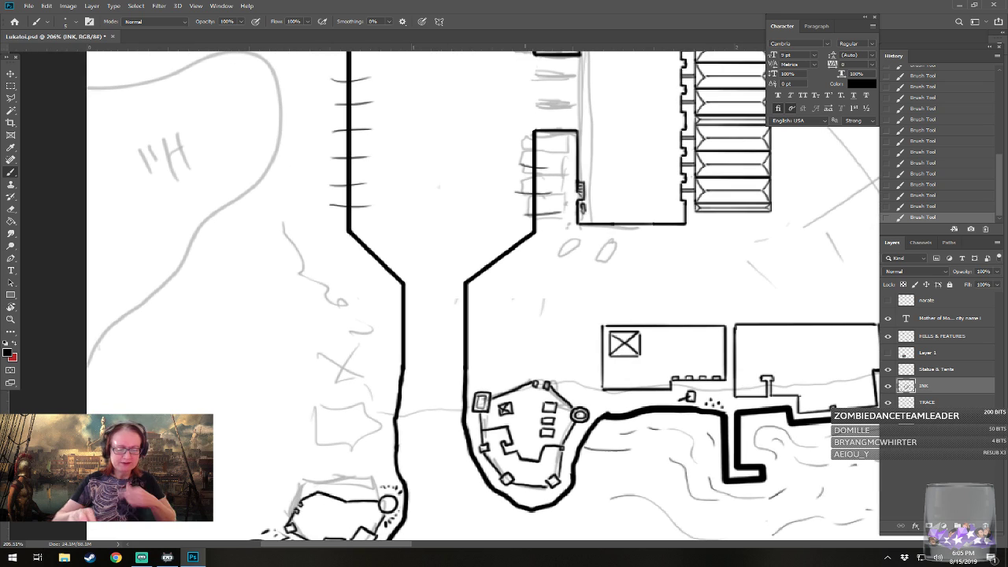
scroll(579, 295, up, 2)
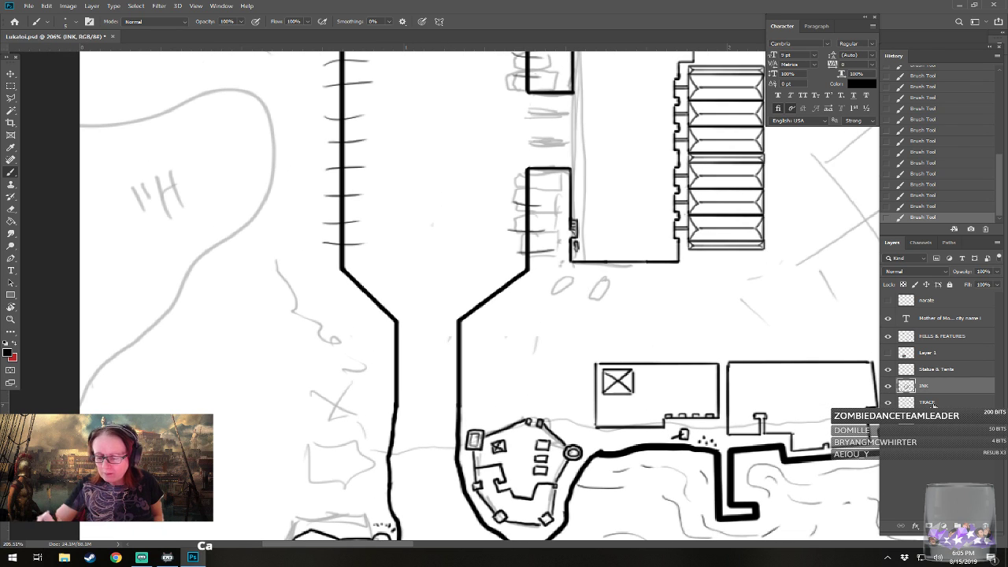
- Make the TRACE layer active and lower the brush opacity to 46%
click(934, 402)
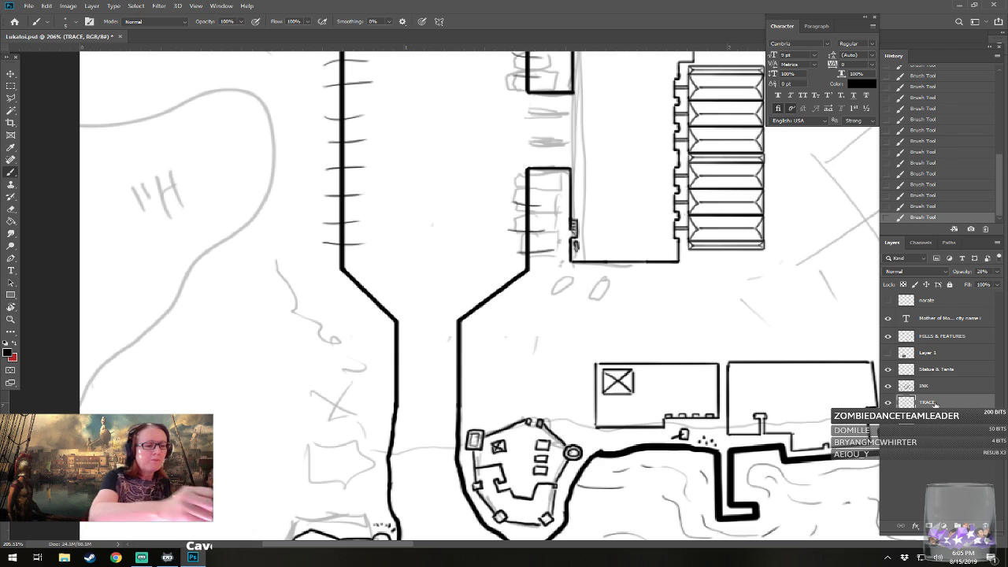
click(241, 21)
drag(229, 30, 215, 32)
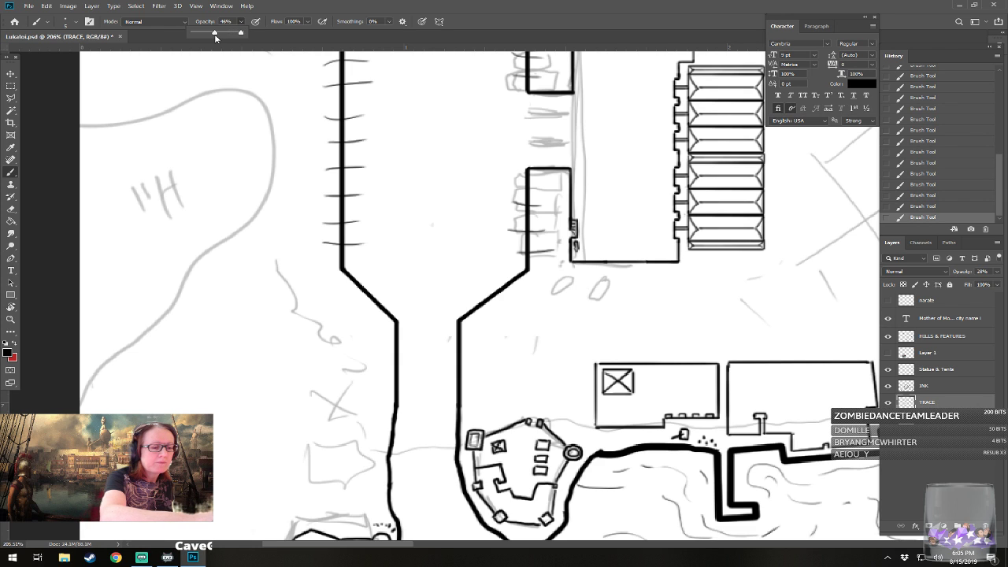
- Sketch a curved road from the eastern fort behind the waterfront buildings, with a short branch up to the row of roofed sheds
scroll(471, 478, down, 4)
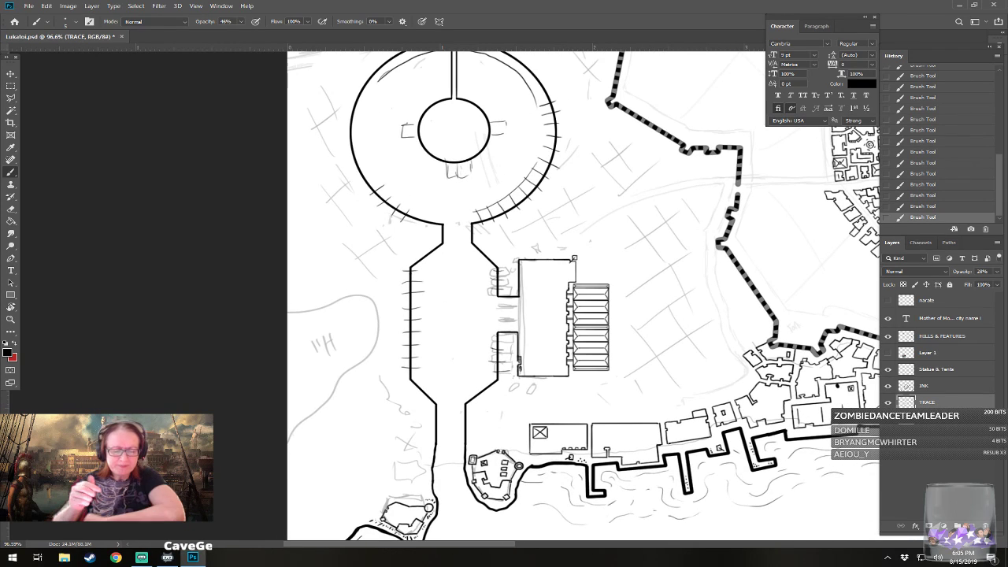
drag(598, 299, 334, 342)
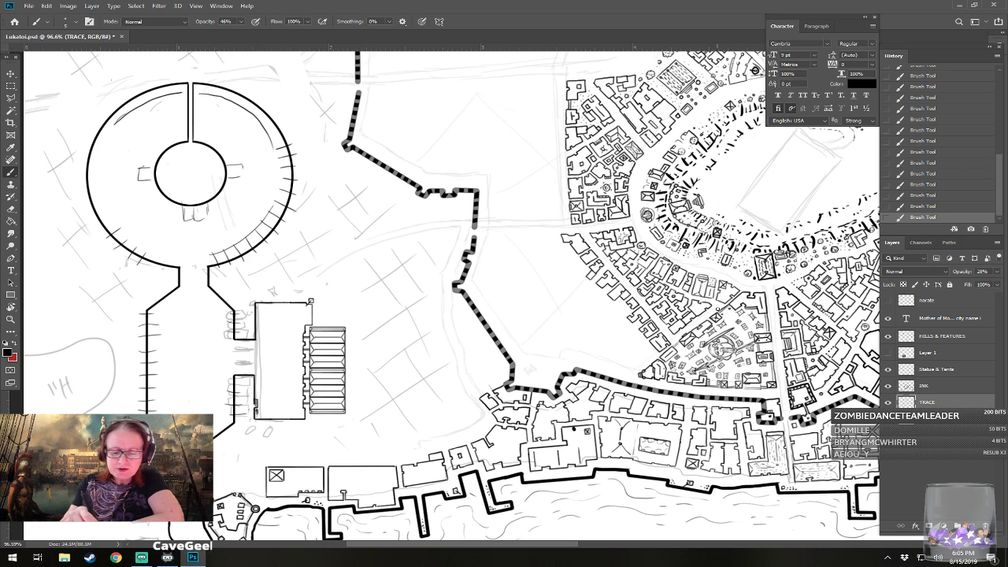
drag(425, 314, 485, 290)
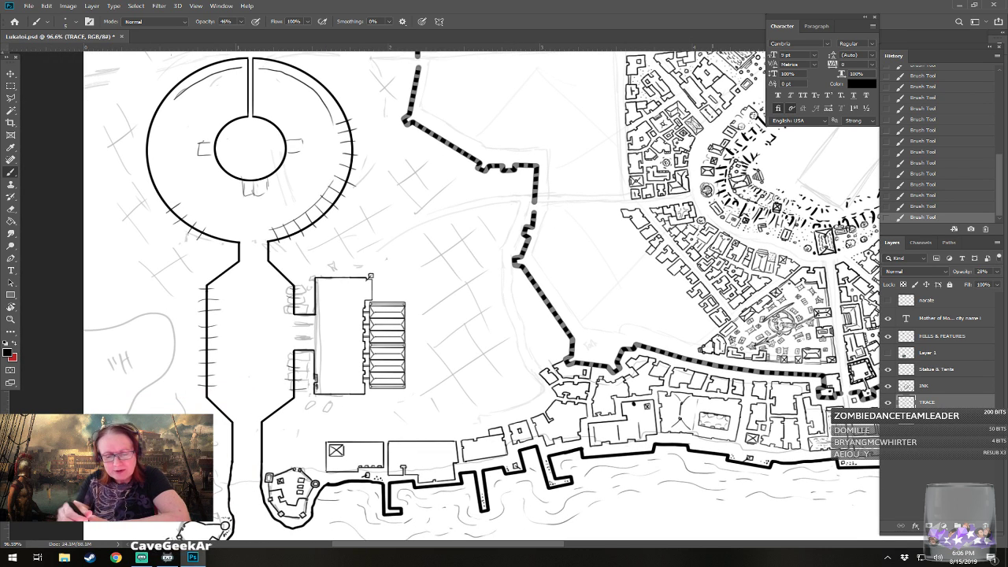
drag(441, 299, 509, 284)
drag(441, 299, 514, 270)
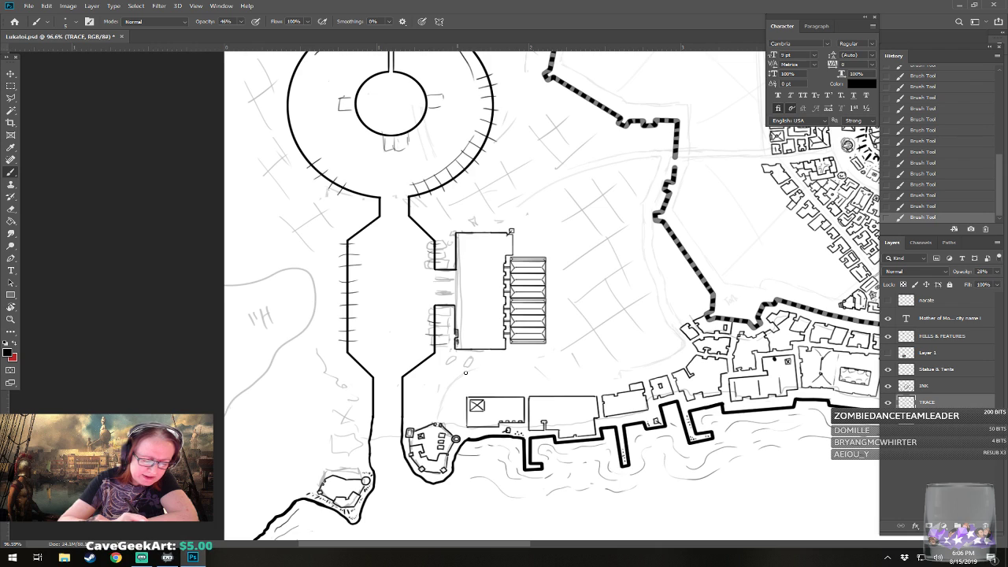
drag(477, 368, 546, 365)
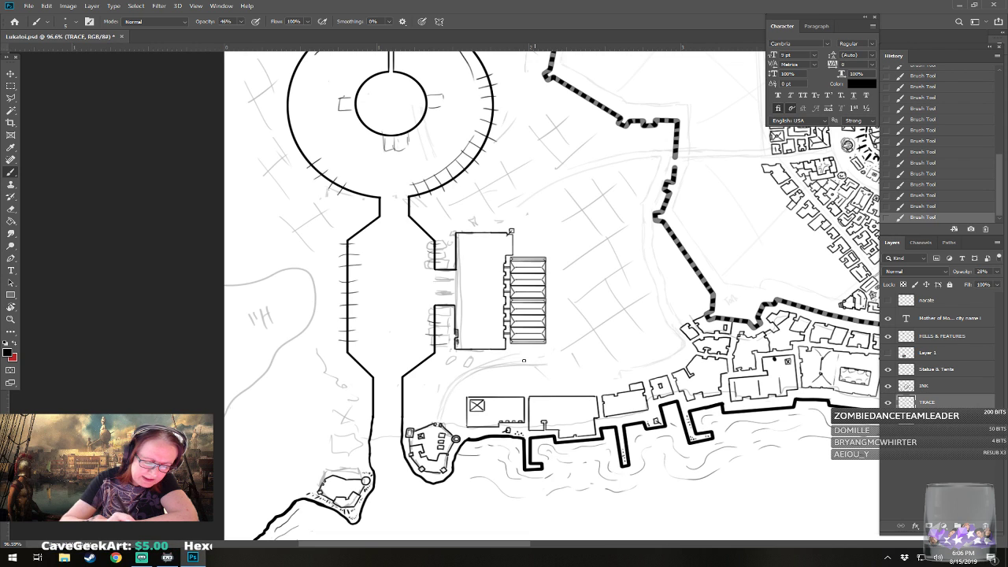
mouse_move(504, 362)
mouse_down()
mouse_move(551, 360)
mouse_move(552, 370)
mouse_up()
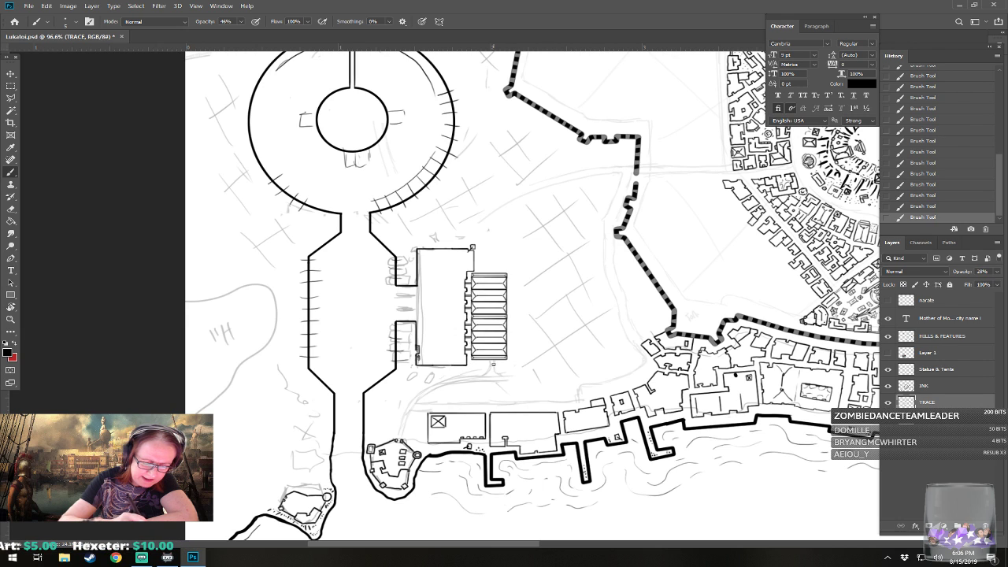
drag(493, 364, 478, 390)
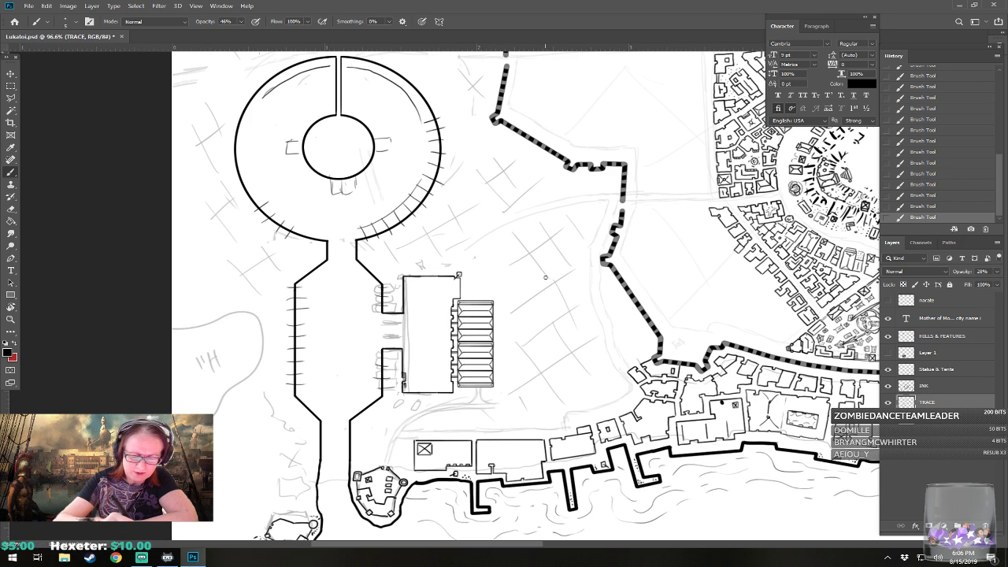
- Sketch a north–south street line east of the roofed sheds and a boundary along the north and east sides of the shed compound
drag(545, 278, 540, 406)
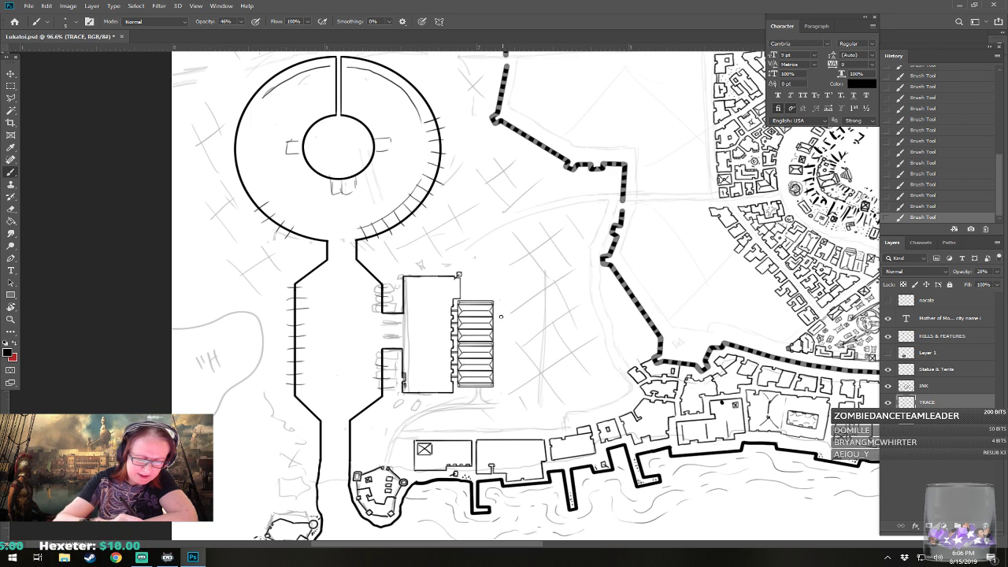
drag(501, 297, 501, 392)
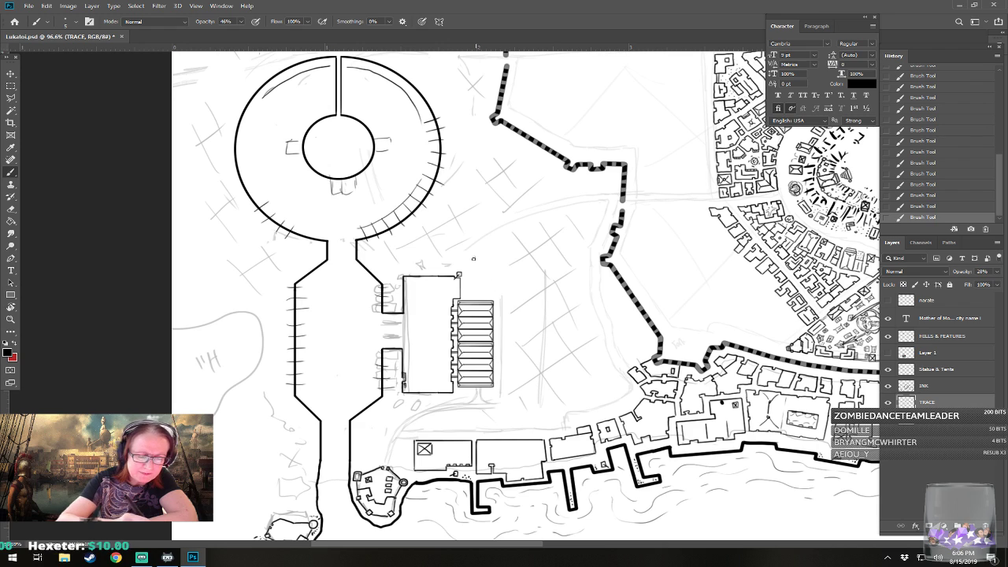
mouse_move(411, 256)
mouse_down()
mouse_move(501, 259)
mouse_move(501, 303)
mouse_up()
drag(499, 259, 497, 296)
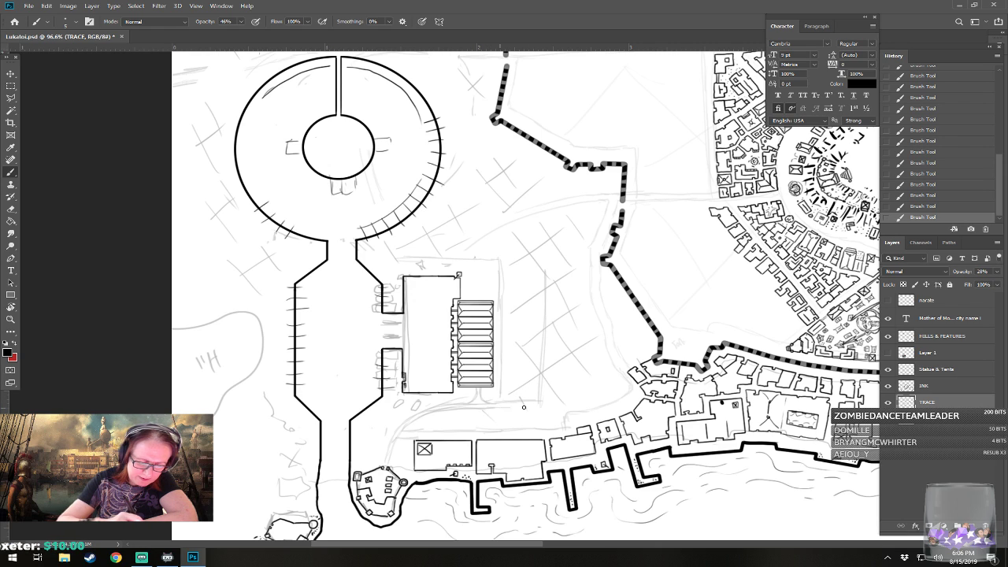
- Sketch the street corner southeast of the shed compound and extend the north–south street up to the northern road
drag(510, 400, 547, 407)
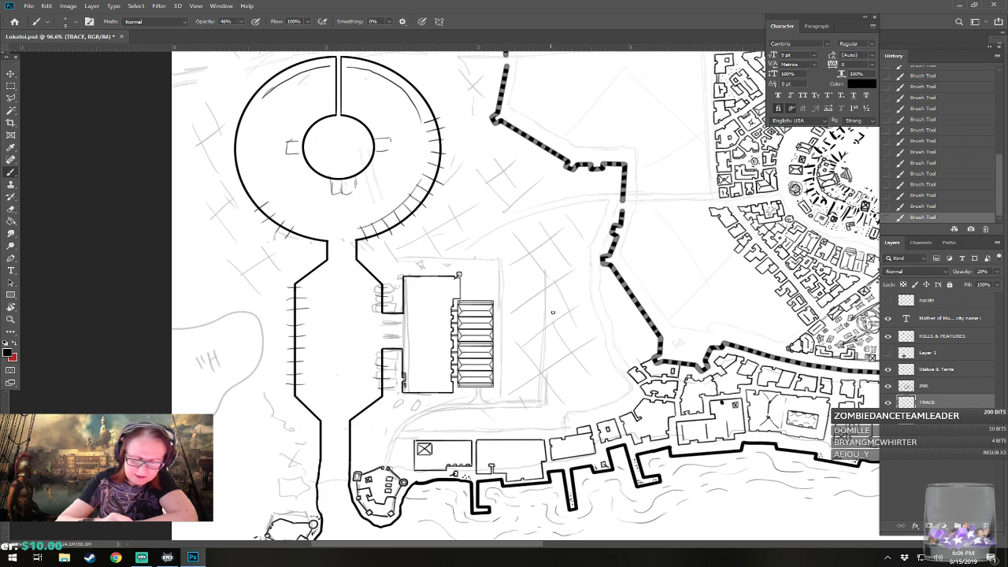
drag(649, 336, 666, 349)
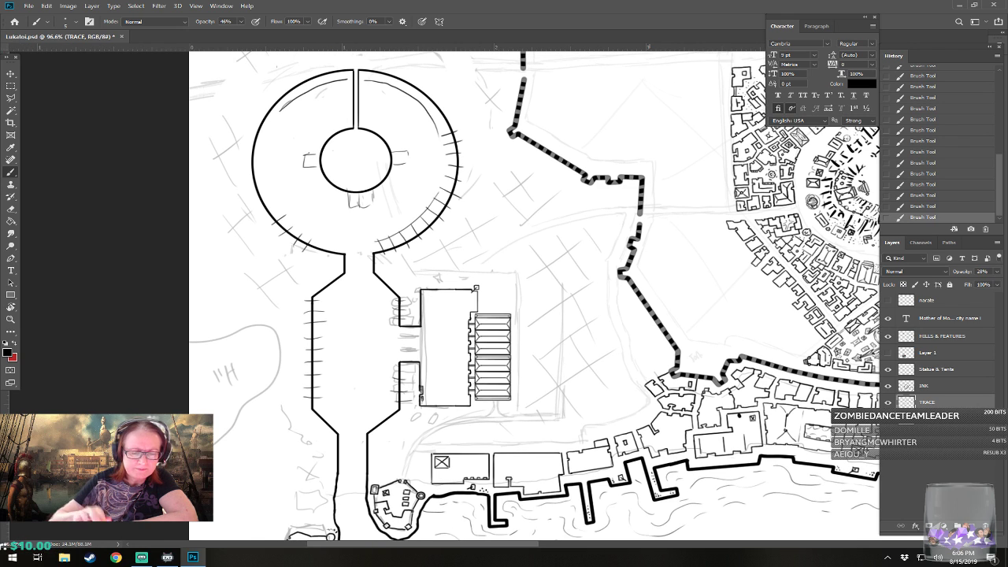
drag(558, 223, 561, 293)
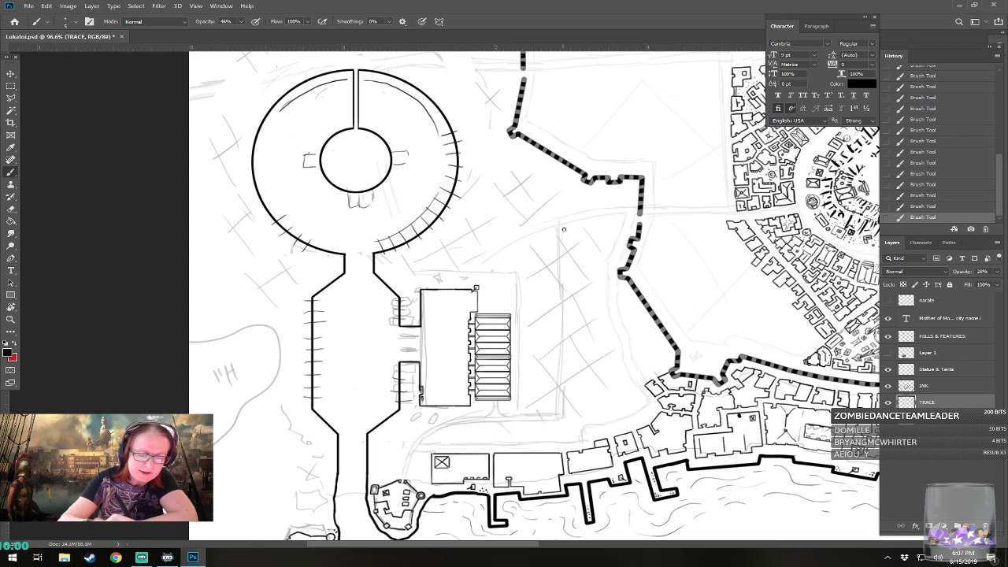
- Make the INK layer active and raise the brush opacity to 100%
mouse_move(552, 277)
mouse_down()
mouse_move(528, 385)
mouse_move(534, 420)
mouse_move(605, 216)
mouse_up()
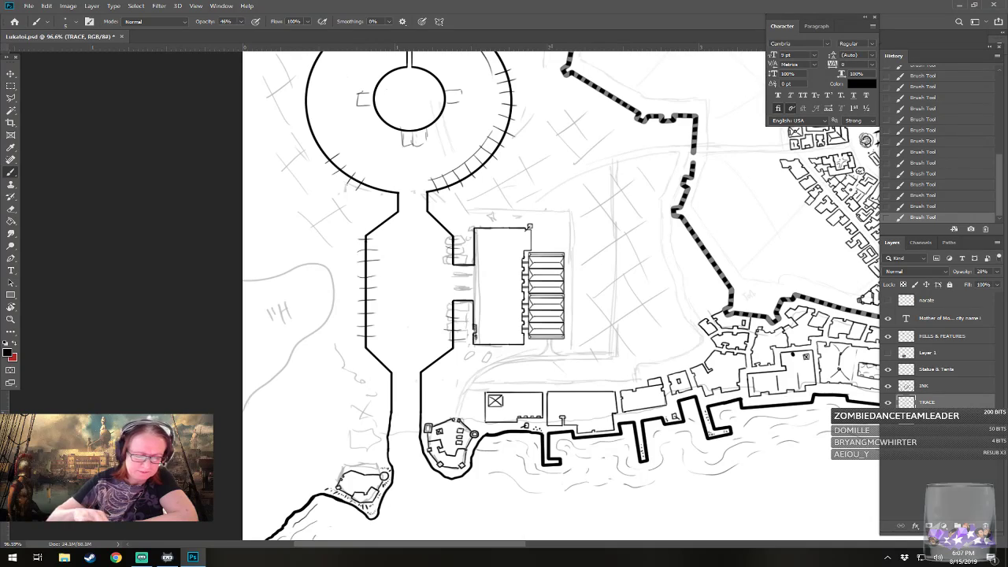
click(940, 386)
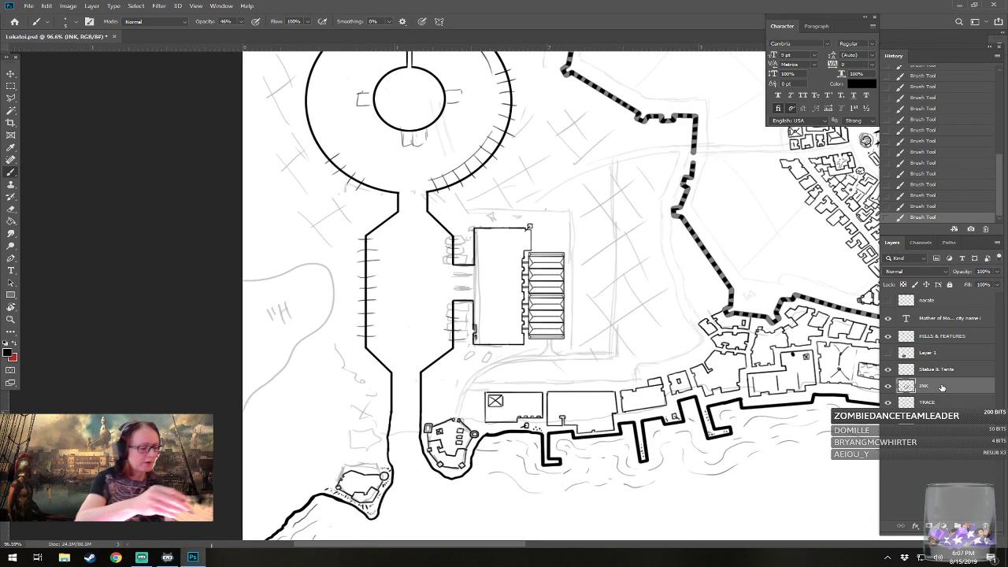
click(240, 22)
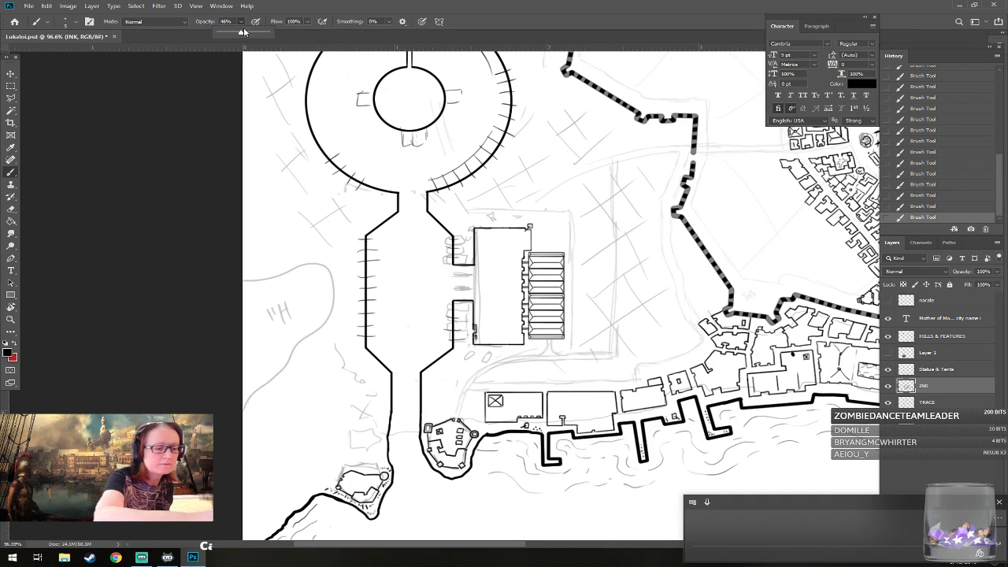
drag(246, 37, 277, 37)
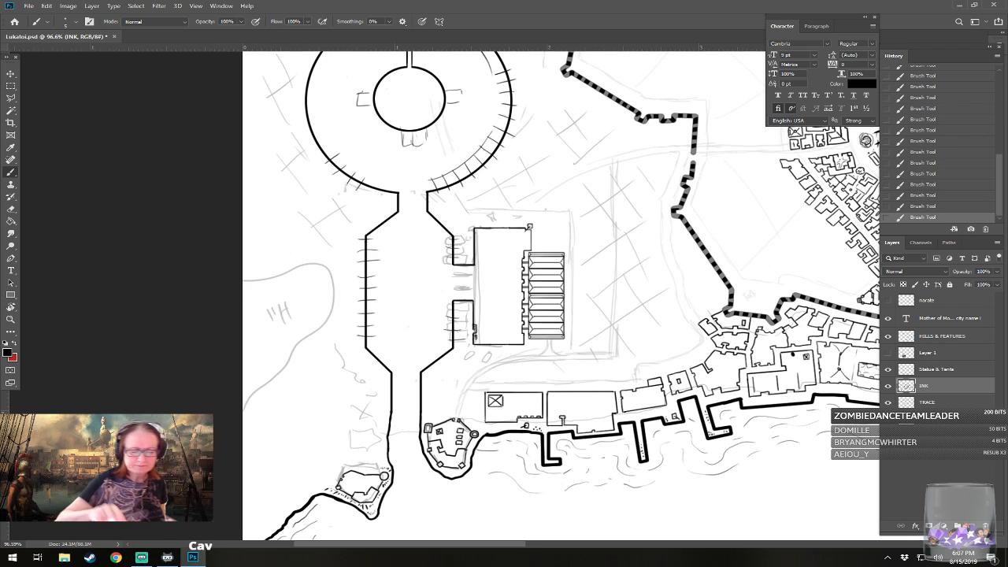
- Ink the outline of a small irregular building just northeast of the eastern fort, west of the first waterfront block
scroll(452, 411, up, 3)
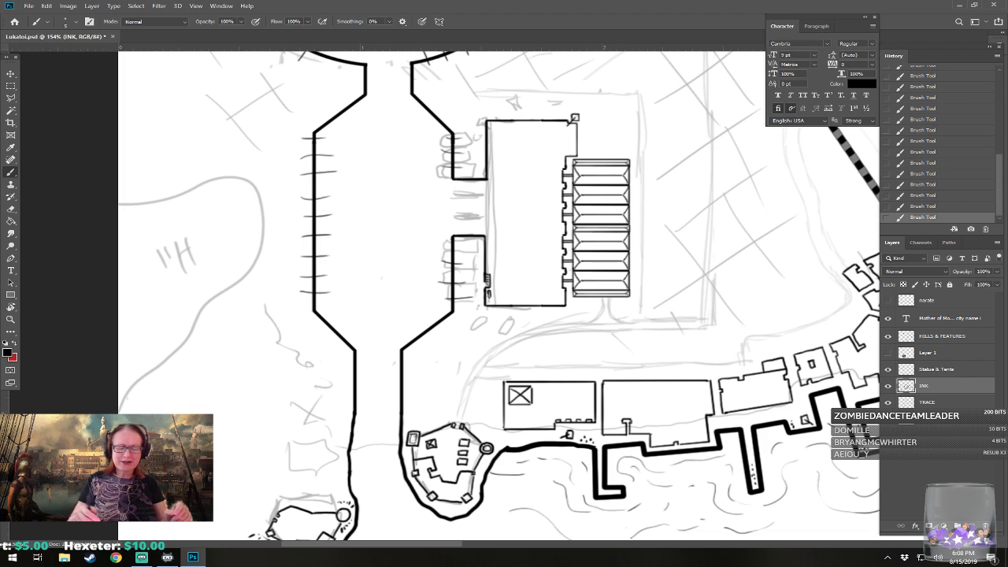
scroll(508, 448, up, 3)
scroll(551, 237, up, 1)
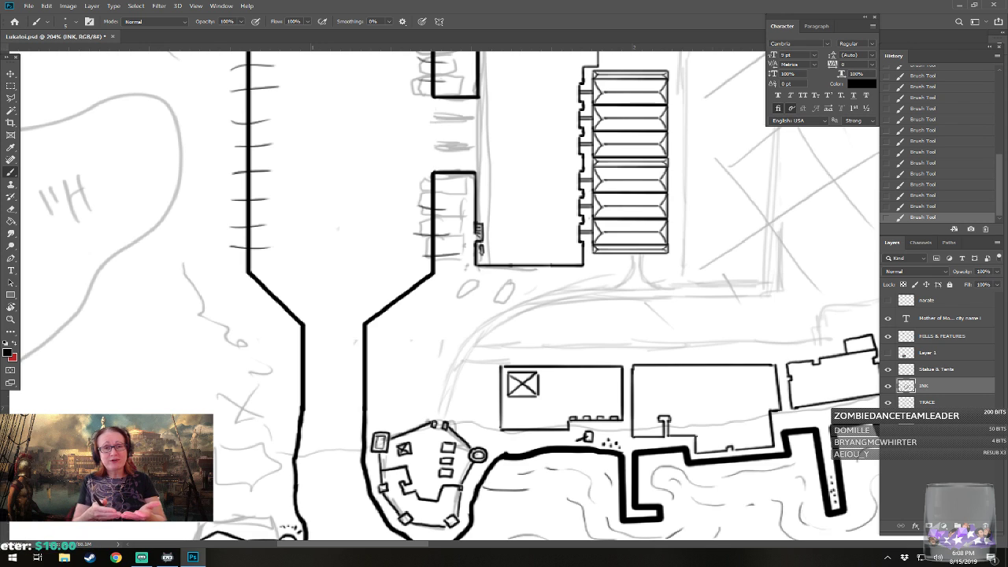
scroll(433, 417, up, 1)
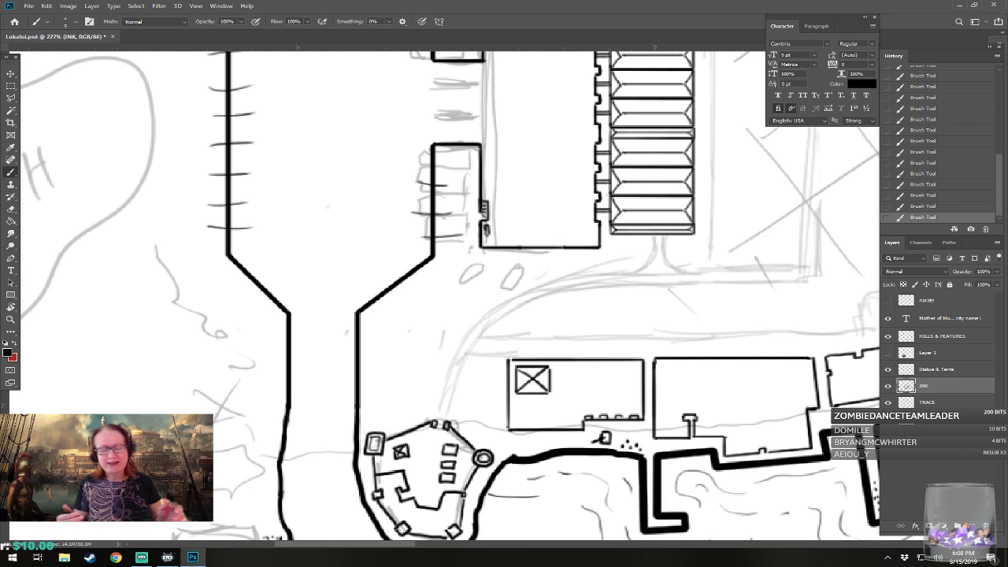
scroll(517, 472, up, 2)
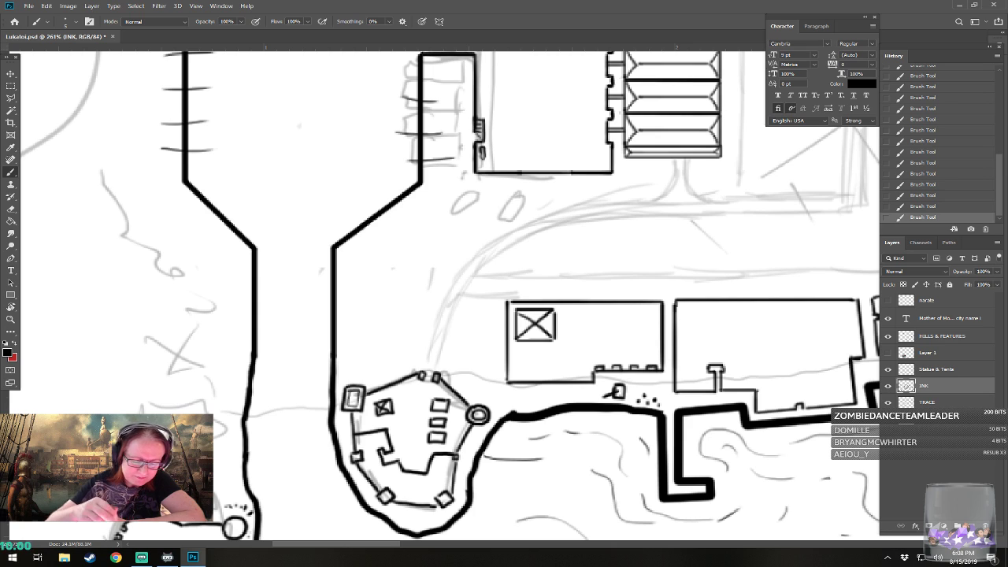
drag(488, 315, 458, 330)
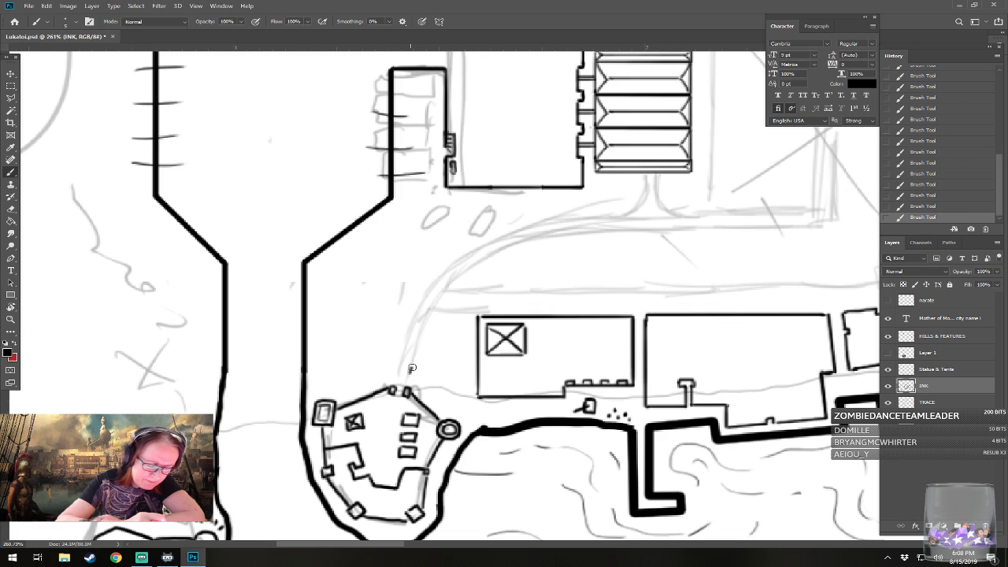
mouse_move(414, 356)
mouse_down()
mouse_move(411, 370)
mouse_move(436, 398)
mouse_move(456, 402)
mouse_up()
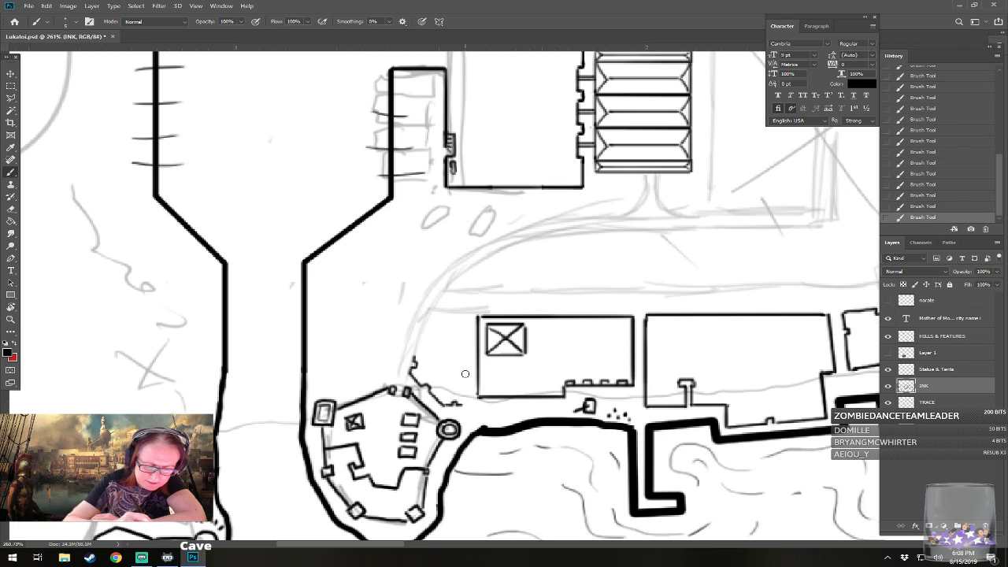
drag(465, 368, 466, 397)
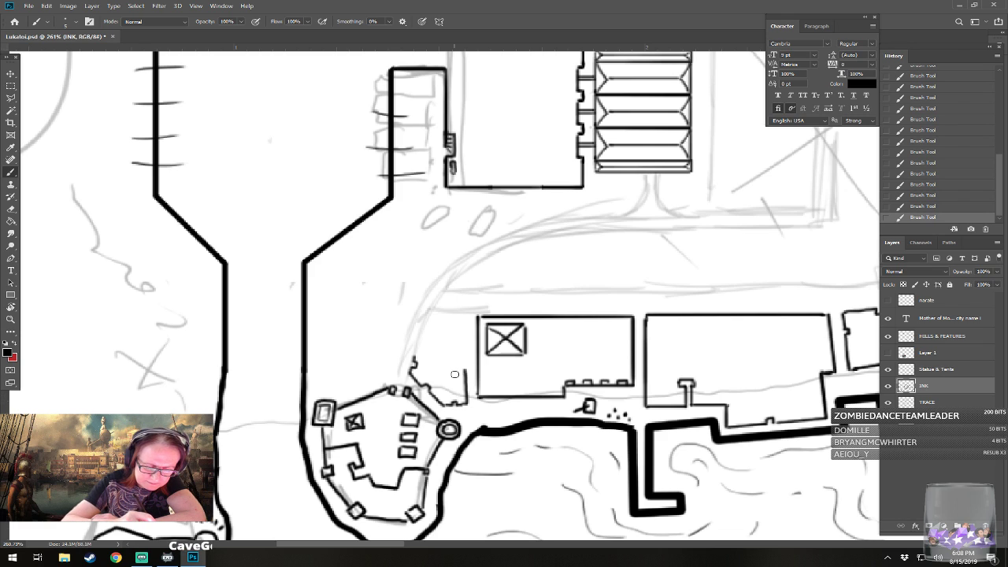
mouse_move(449, 352)
mouse_down()
mouse_move(449, 370)
mouse_move(424, 351)
mouse_move(500, 365)
mouse_up()
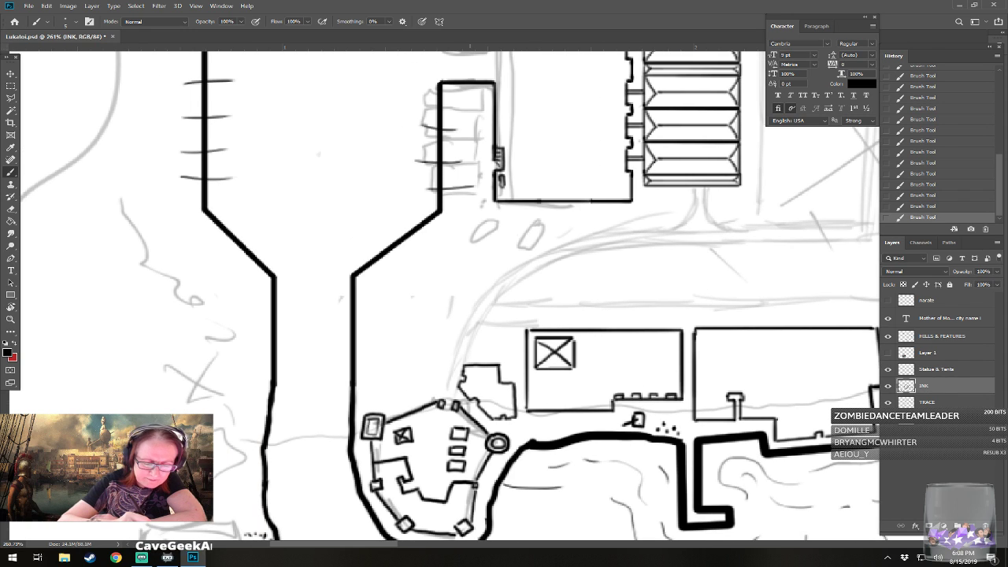
- Ink a second notched building directly north of the small one, filling the space beside the curved road
mouse_move(472, 329)
mouse_down()
mouse_move(466, 357)
mouse_move(475, 356)
mouse_up()
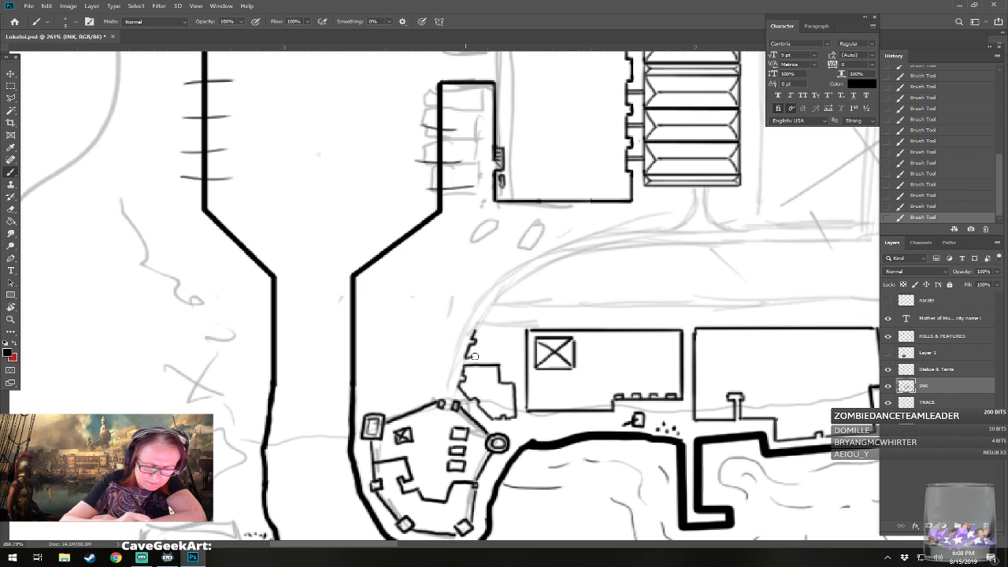
click(910, 207)
mouse_move(480, 322)
mouse_down()
mouse_move(466, 358)
mouse_move(498, 358)
mouse_move(517, 327)
mouse_move(485, 324)
mouse_move(518, 325)
mouse_move(508, 374)
mouse_move(504, 343)
mouse_up()
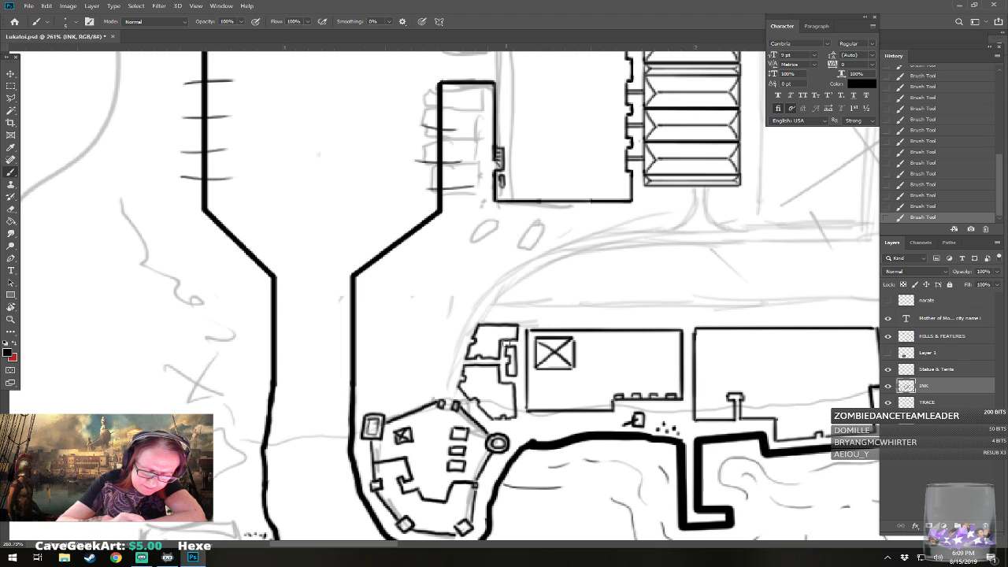
- Show the Layer 1 reference painting, examine how its harbour and surrounding buildings are laid out, and hide it again
scroll(482, 450, down, 8)
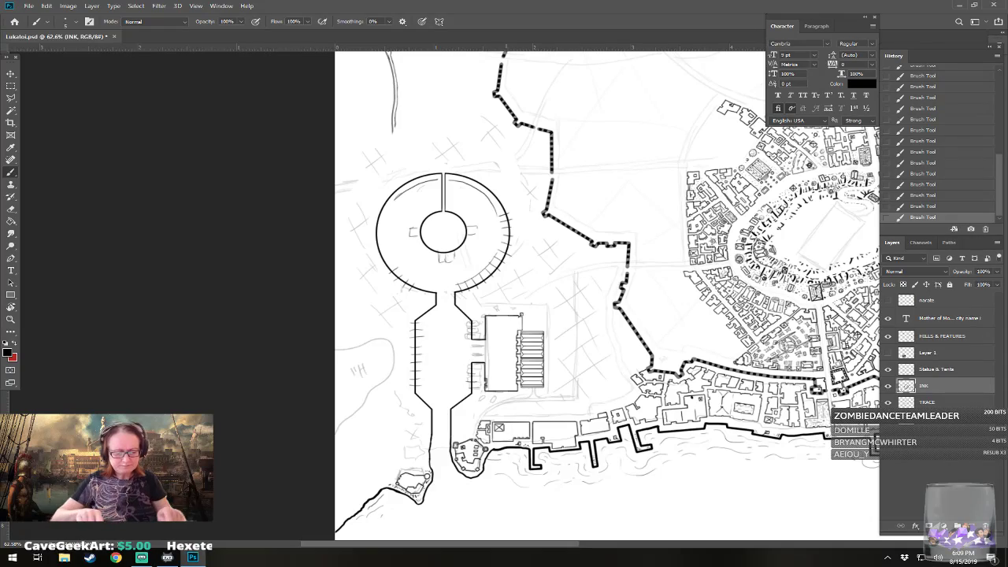
scroll(485, 435, up, 5)
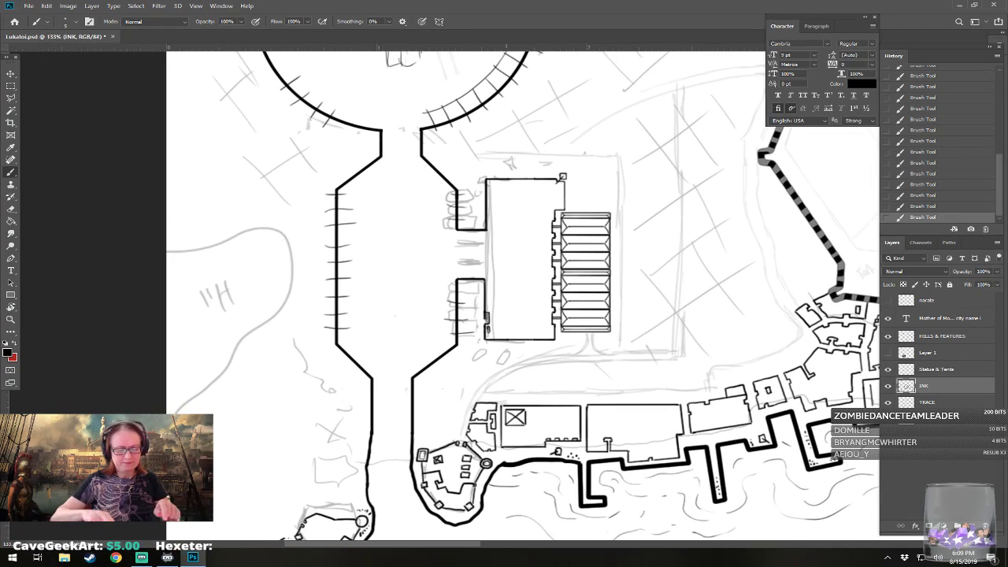
drag(506, 315, 560, 292)
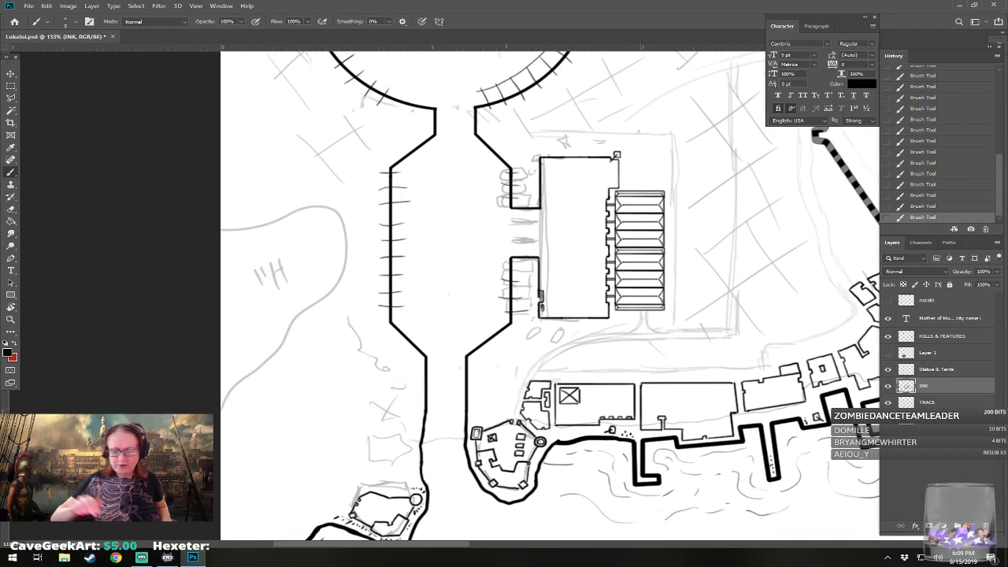
click(888, 353)
drag(677, 315, 319, 249)
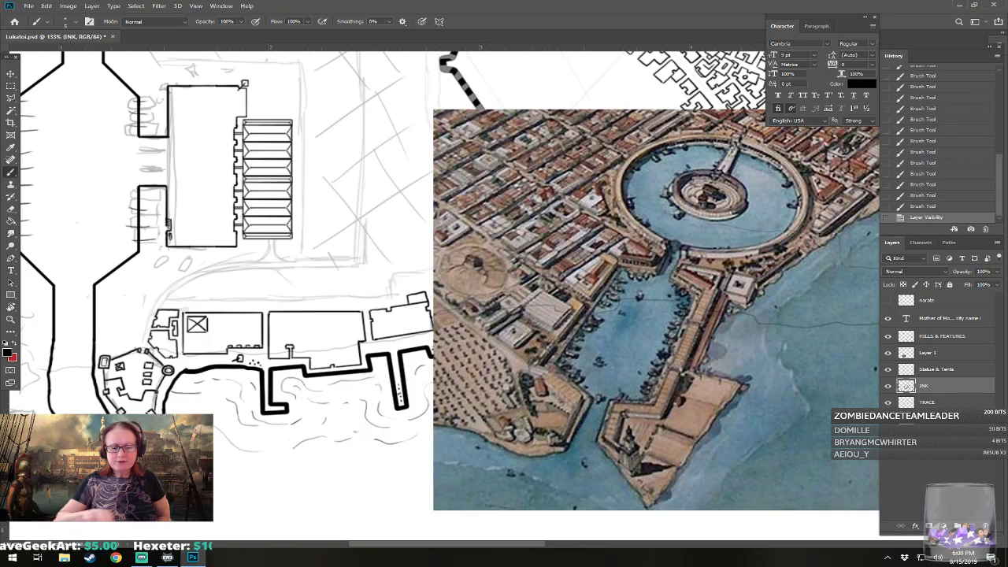
drag(551, 260, 468, 254)
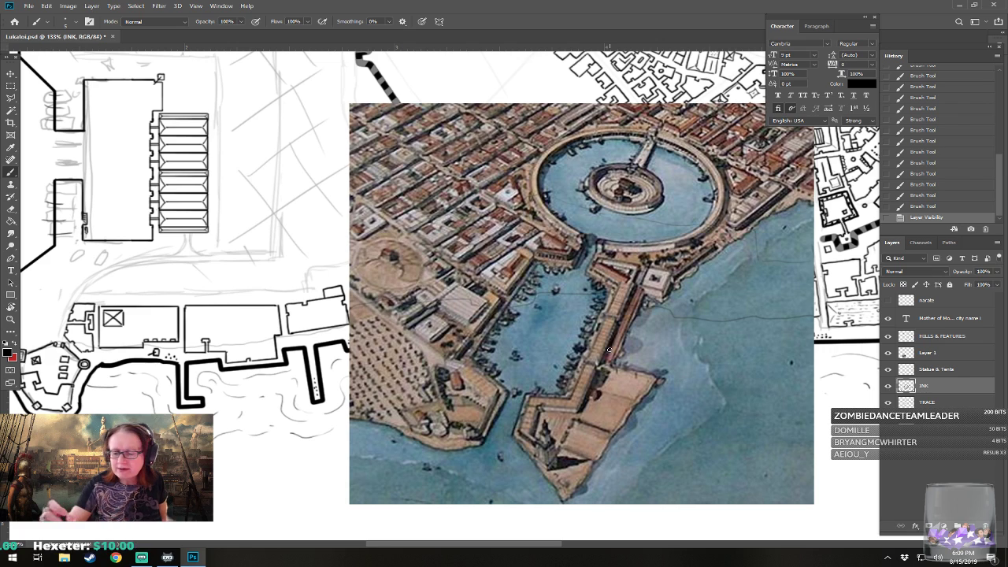
click(887, 386)
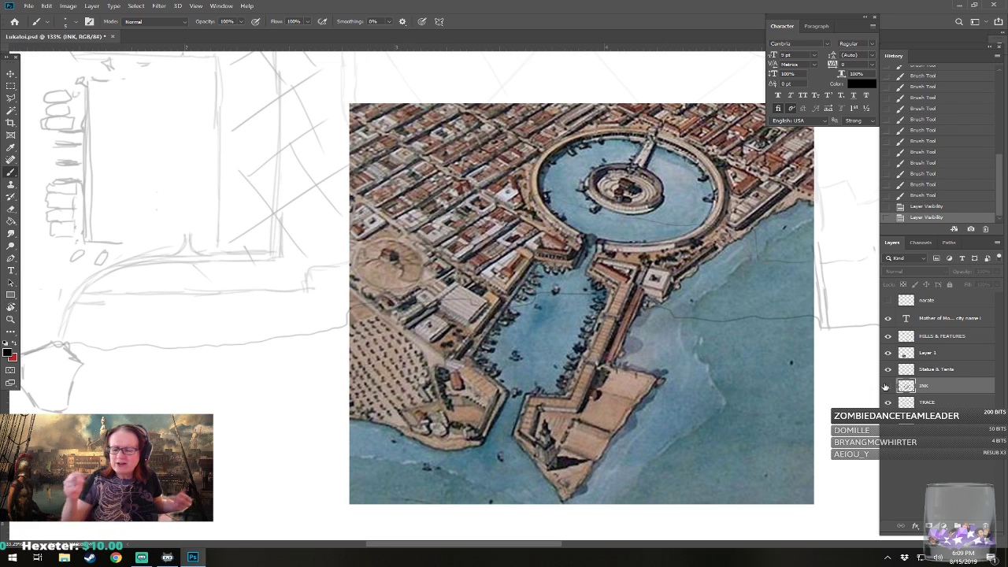
click(887, 386)
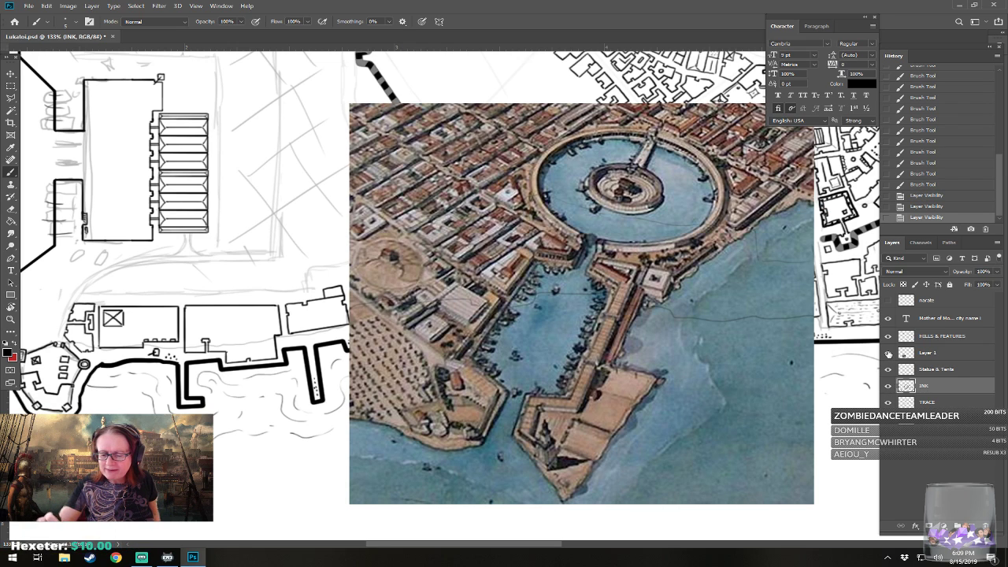
click(888, 352)
drag(441, 236, 768, 368)
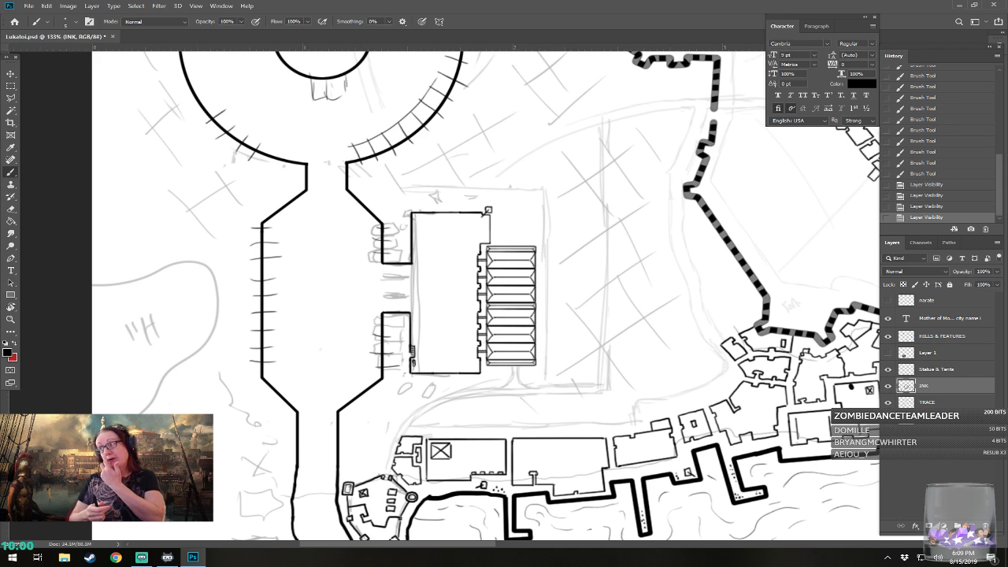
- Ink a small wedge-shaped building inside the bend of the curved road, north of the two new corner buildings
scroll(265, 535, up, 2)
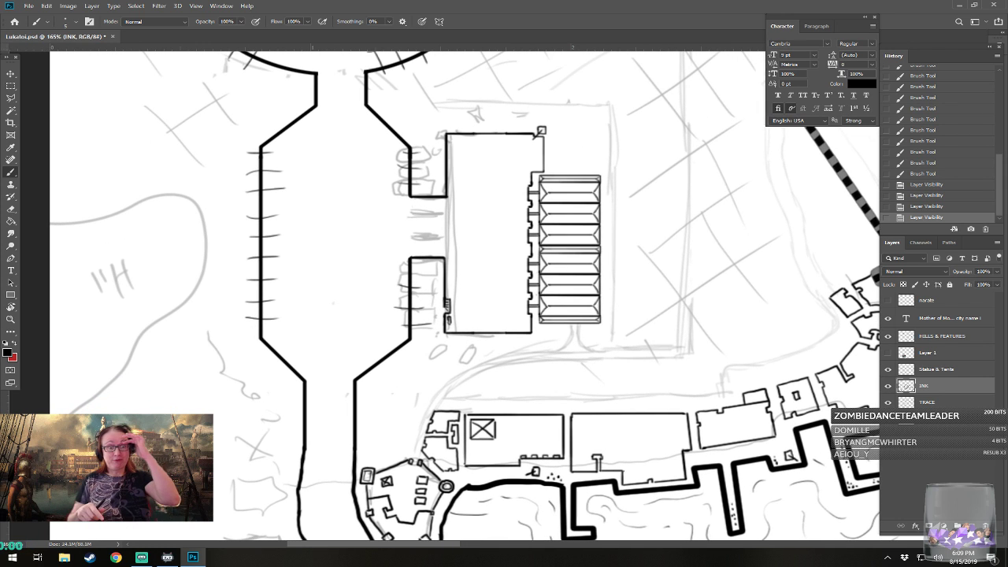
drag(375, 459, 362, 421)
scroll(366, 408, up, 3)
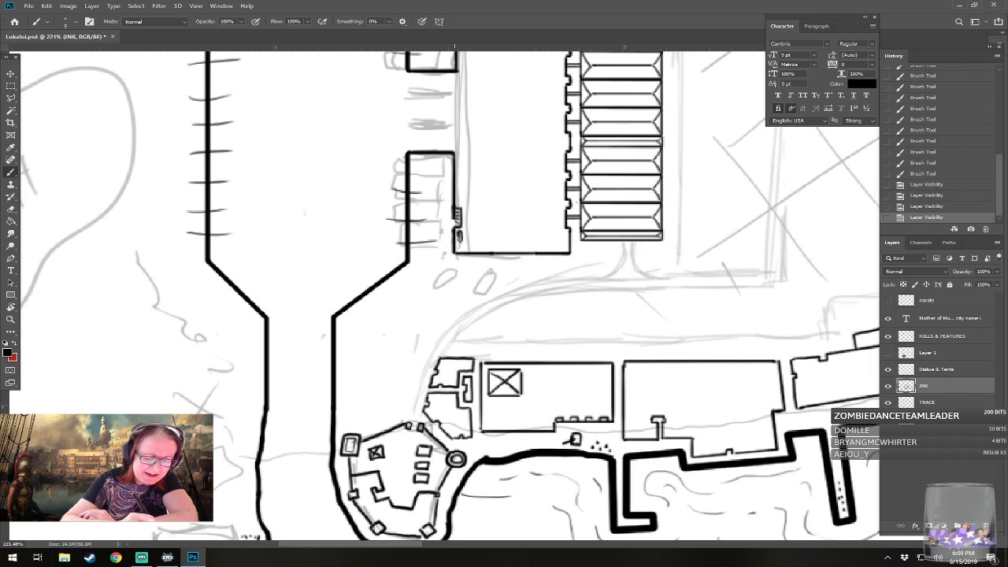
click(457, 338)
mouse_move(453, 339)
mouse_down()
mouse_move(481, 341)
mouse_move(455, 337)
mouse_move(486, 315)
mouse_move(493, 341)
mouse_up()
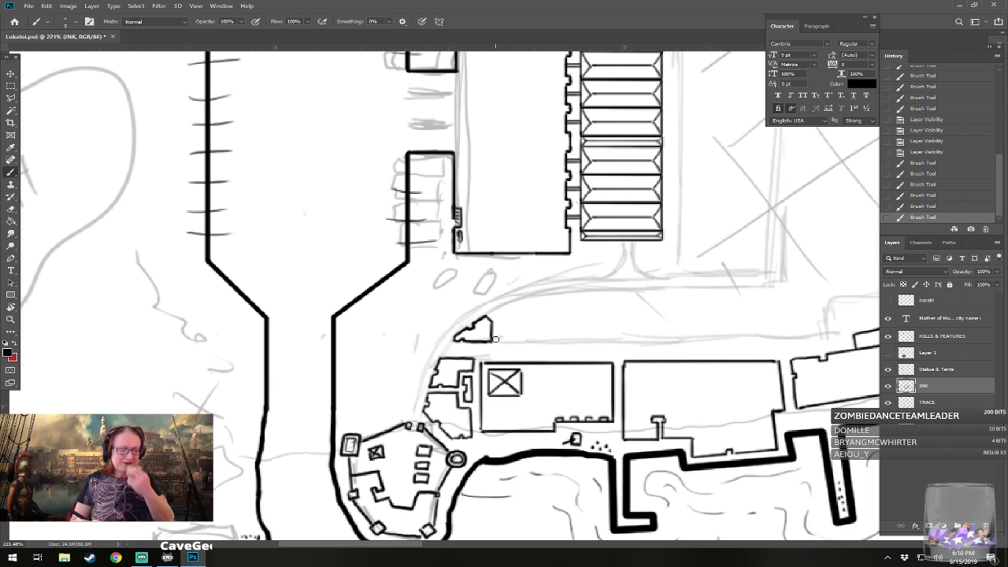
- Ink a row of small, narrow buildings eastward from the wedge-shaped one, between the sketched road and the waterfront blocks
drag(495, 339, 528, 323)
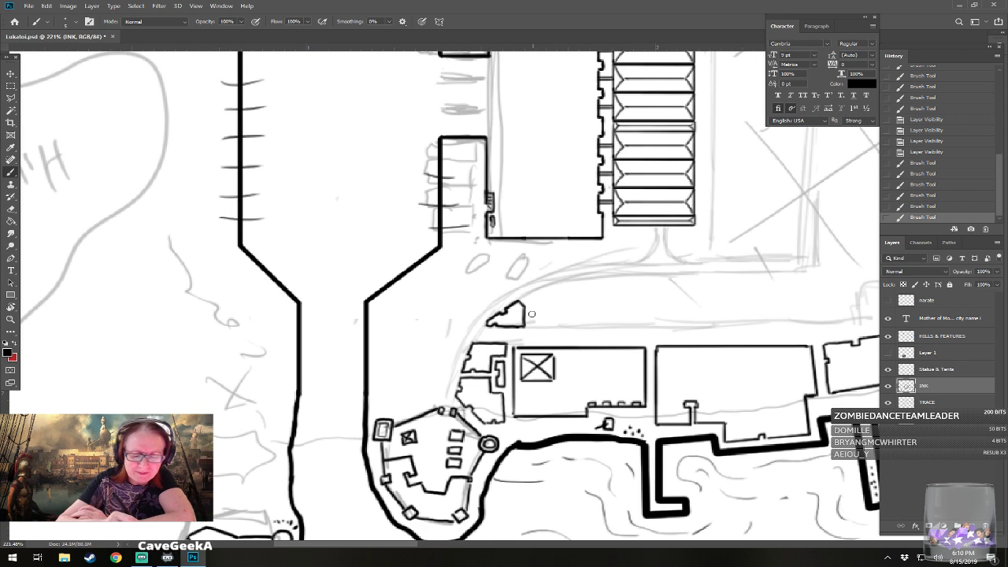
mouse_move(521, 306)
mouse_down()
mouse_move(545, 293)
mouse_move(535, 290)
mouse_move(529, 306)
mouse_move(542, 298)
mouse_move(529, 308)
mouse_move(529, 327)
mouse_move(564, 326)
mouse_up()
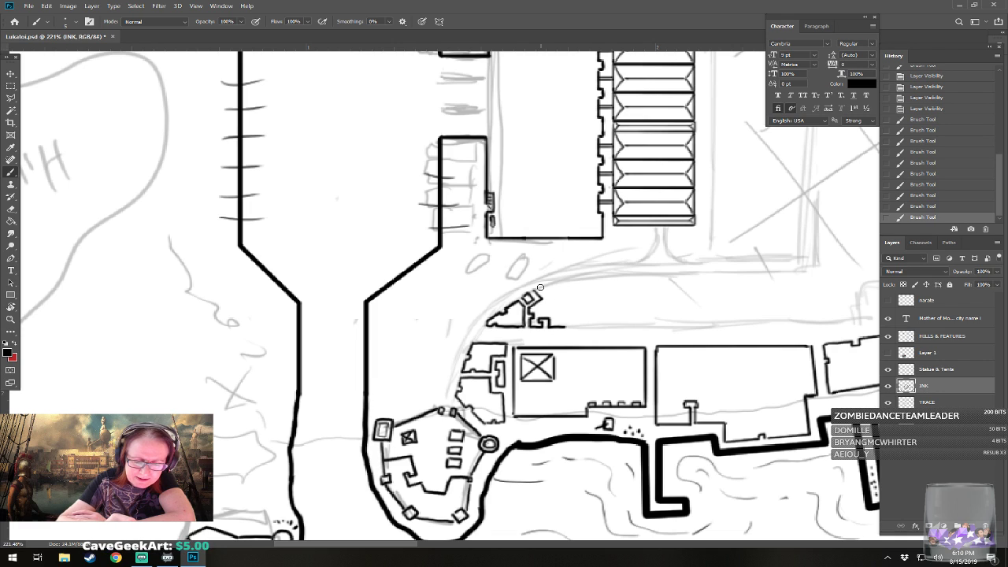
mouse_move(534, 291)
mouse_down()
mouse_move(563, 285)
mouse_move(565, 326)
mouse_move(572, 317)
mouse_move(586, 327)
mouse_move(572, 298)
mouse_move(581, 297)
mouse_move(580, 318)
mouse_move(506, 307)
mouse_move(507, 333)
mouse_move(517, 331)
mouse_move(507, 301)
mouse_move(520, 305)
mouse_move(520, 332)
mouse_move(514, 319)
mouse_move(526, 311)
mouse_move(527, 331)
mouse_move(542, 332)
mouse_move(543, 301)
mouse_move(567, 330)
mouse_move(557, 301)
mouse_move(568, 301)
mouse_move(572, 331)
mouse_move(620, 331)
mouse_up()
mouse_move(574, 299)
mouse_down()
mouse_move(619, 300)
mouse_move(590, 319)
mouse_move(606, 301)
mouse_move(583, 307)
mouse_move(615, 325)
mouse_move(619, 311)
mouse_move(497, 311)
mouse_move(508, 312)
mouse_move(509, 335)
mouse_move(526, 337)
mouse_move(529, 298)
mouse_move(536, 336)
mouse_move(556, 334)
mouse_move(556, 300)
mouse_move(570, 334)
mouse_move(592, 334)
mouse_move(592, 297)
mouse_move(603, 332)
mouse_move(620, 333)
mouse_move(626, 296)
mouse_move(602, 297)
mouse_move(606, 310)
mouse_move(616, 302)
mouse_move(603, 301)
mouse_up()
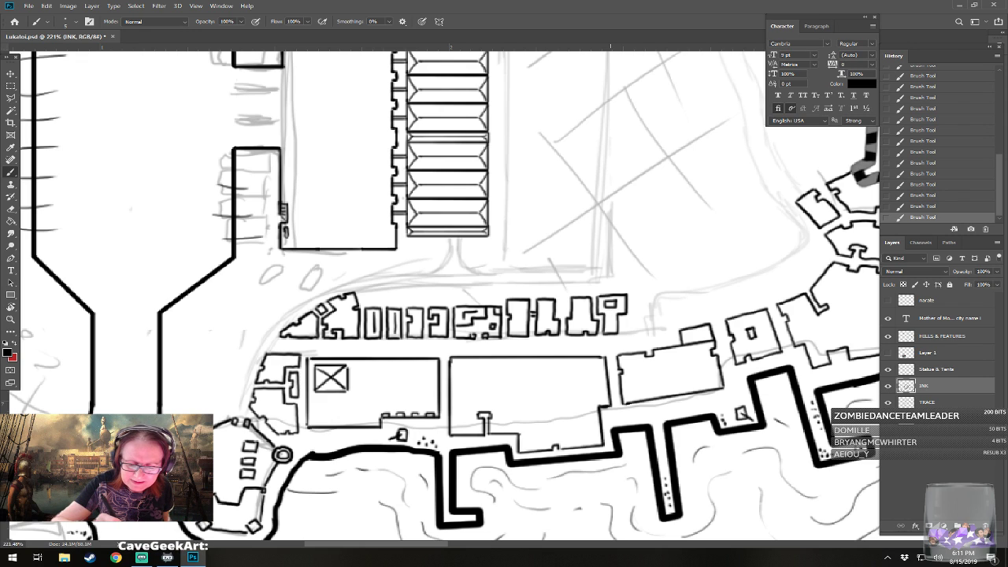
- Try a short vertical ink line inside the easternmost building of the new row and undo it
drag(609, 312, 609, 324)
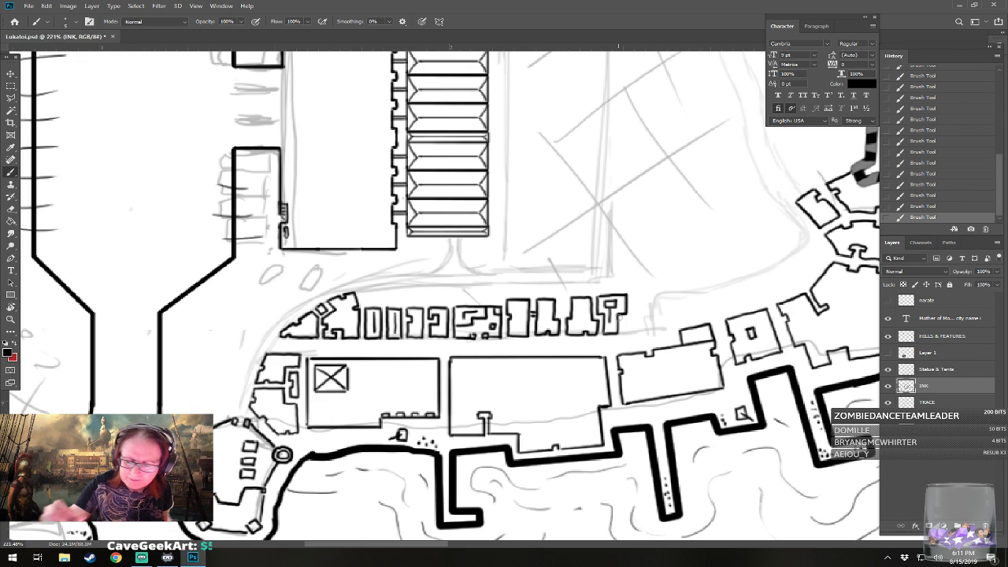
click(905, 208)
drag(609, 307, 607, 330)
key(ctrl+z)
scroll(608, 330, down, 10)
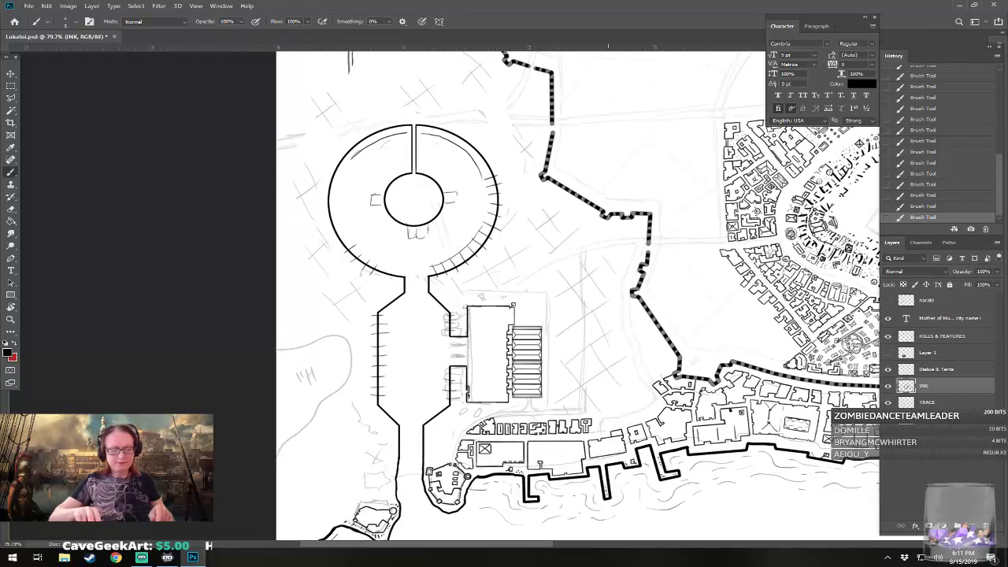
scroll(398, 433, up, 2)
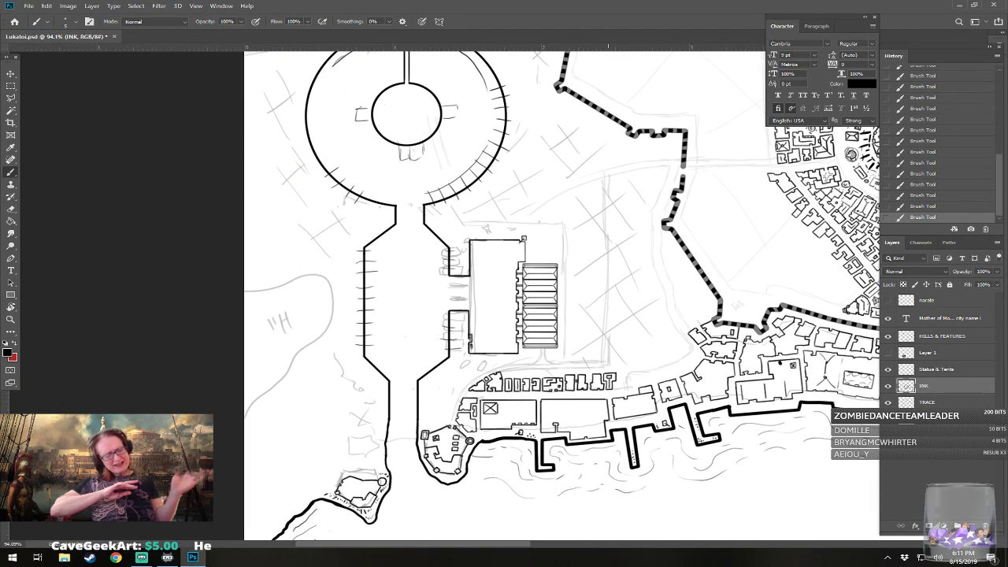
scroll(561, 296, up, 1)
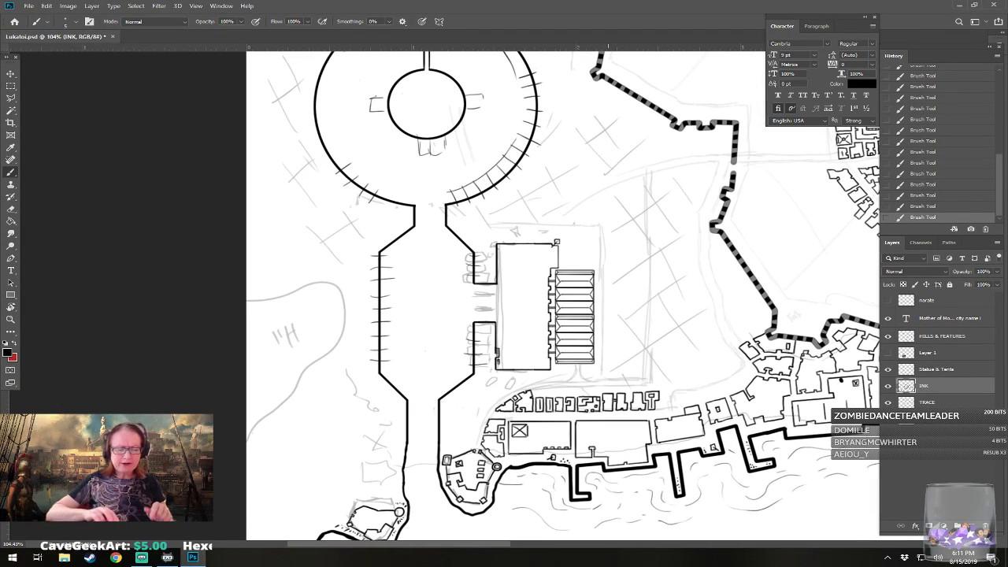
scroll(518, 398, up, 1)
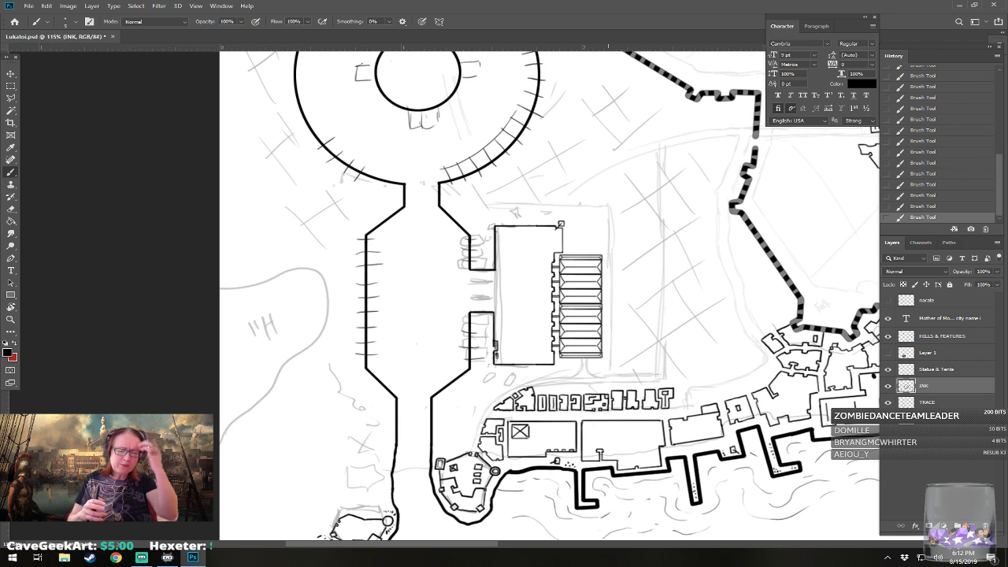
scroll(413, 480, up, 1)
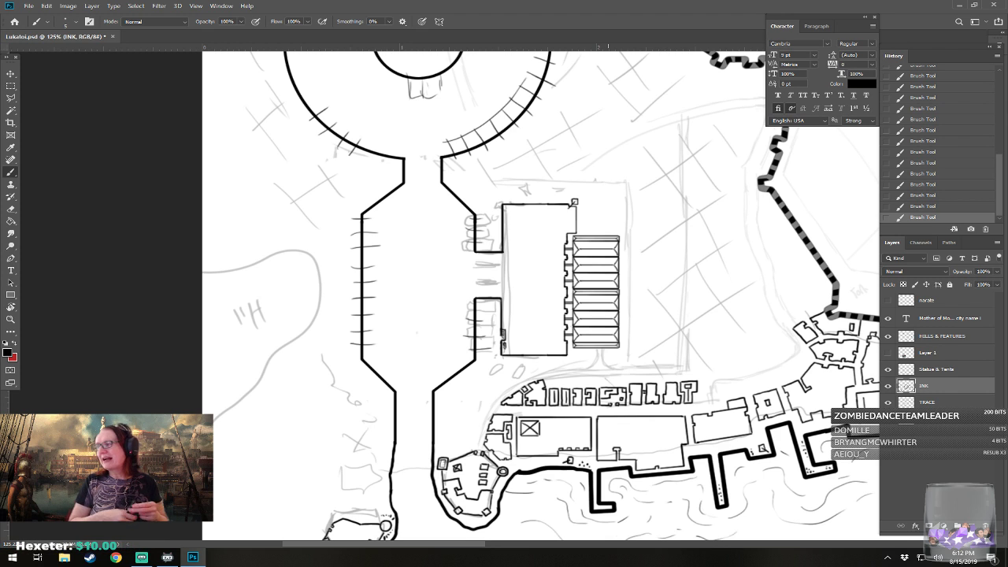
scroll(561, 467, up, 3)
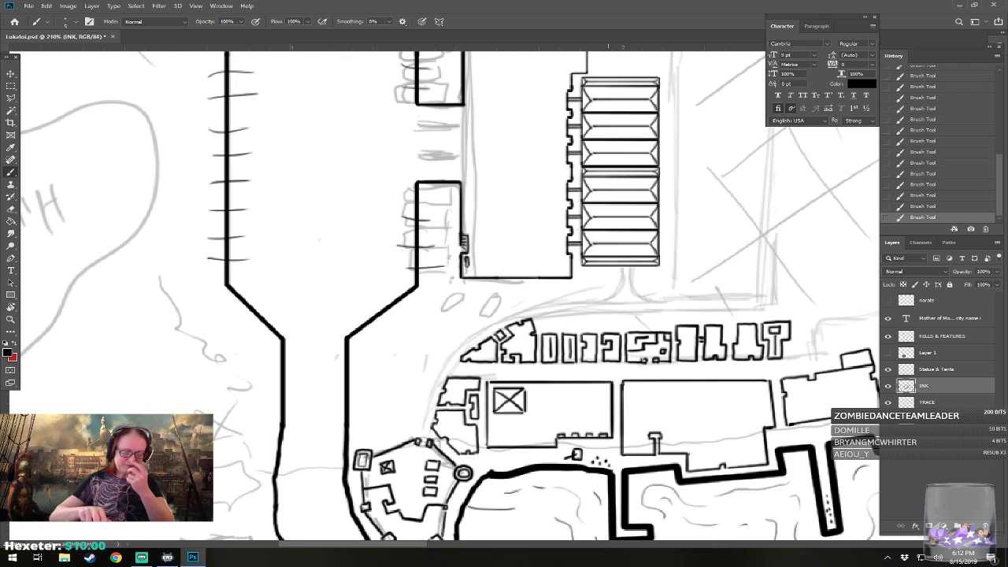
- Ink short hatch marks and dots along the shoreline around the eastern fort, from its west side around the southern tip to the round tower
drag(623, 316, 714, 281)
drag(582, 370, 629, 317)
scroll(504, 512, up, 1)
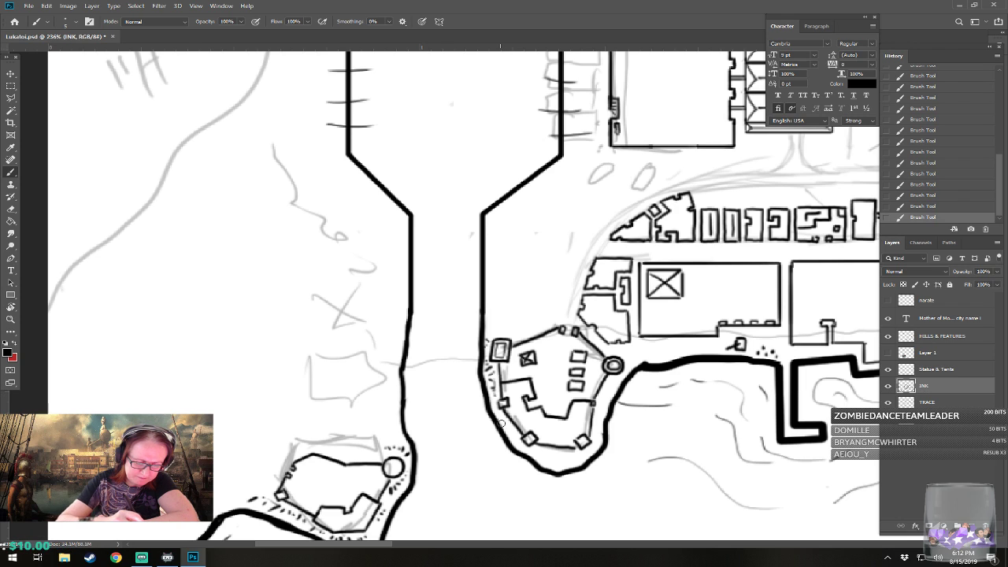
click(497, 409)
click(500, 415)
click(503, 420)
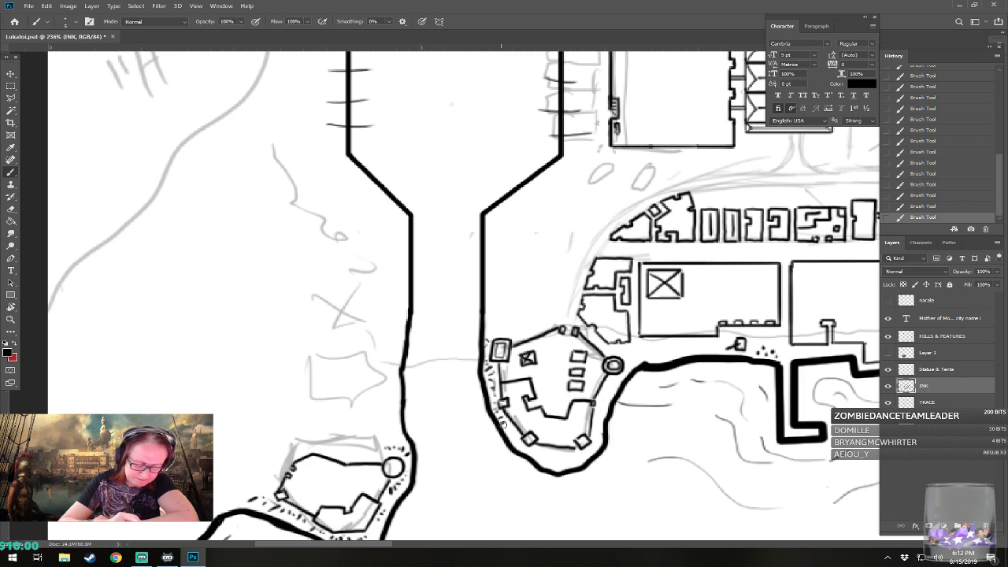
click(504, 420)
click(509, 426)
click(514, 437)
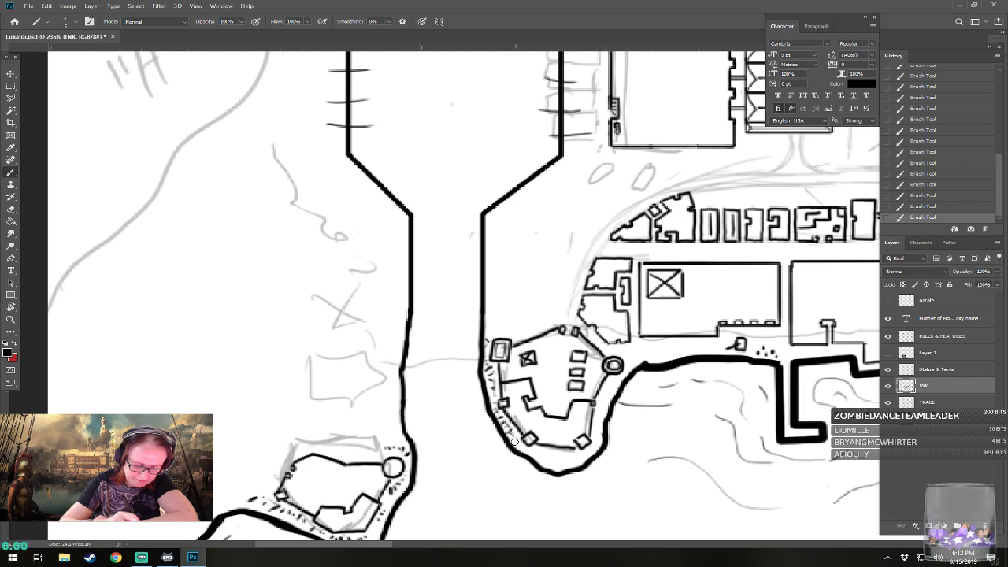
click(519, 442)
click(523, 446)
click(538, 452)
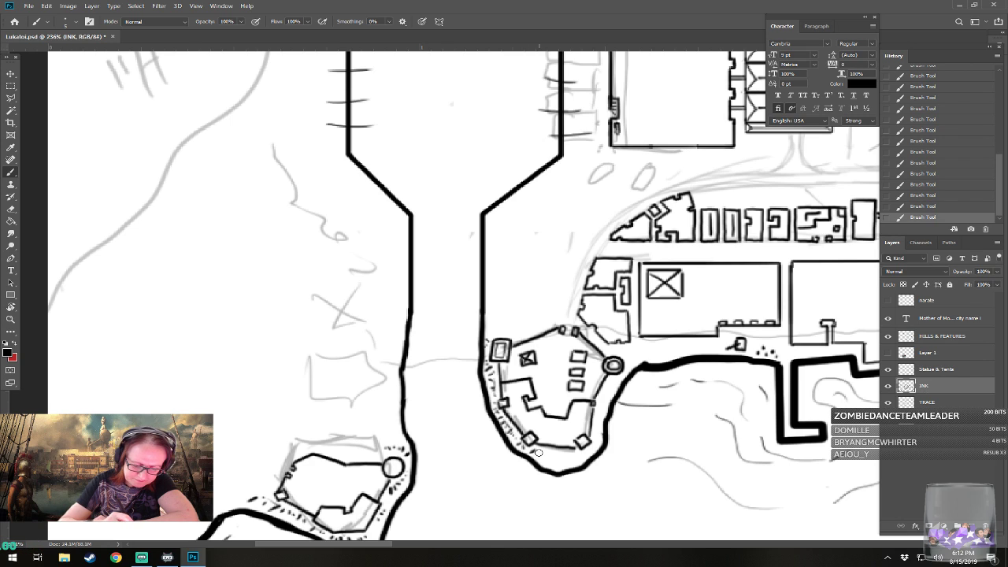
click(545, 454)
click(550, 454)
click(555, 455)
click(551, 458)
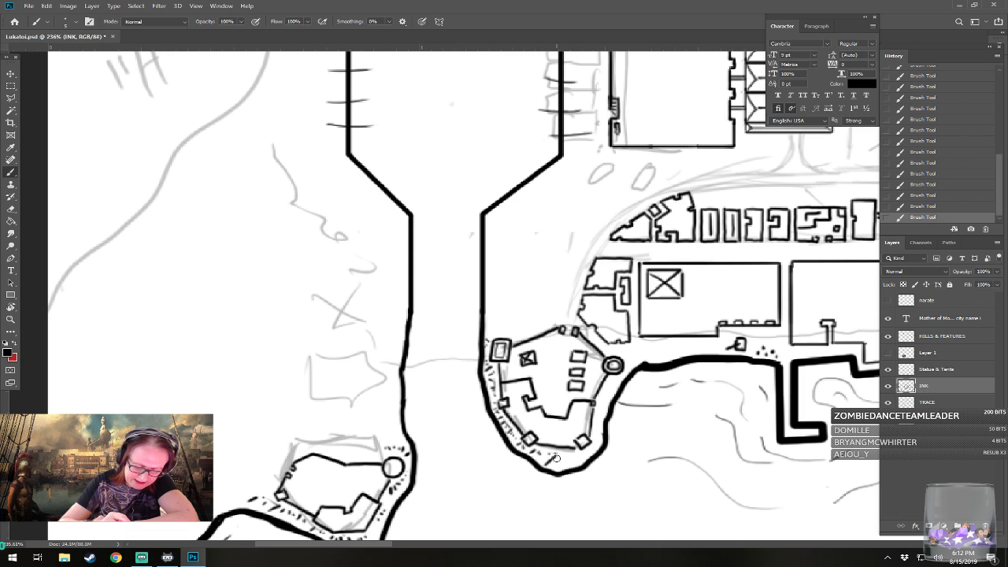
click(559, 460)
click(568, 457)
click(567, 461)
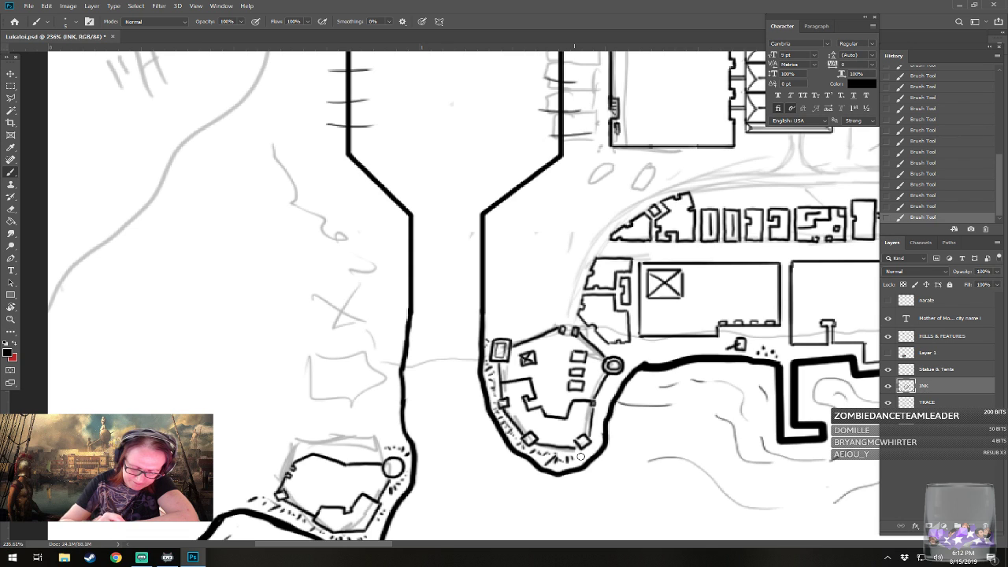
click(585, 452)
click(594, 442)
click(589, 448)
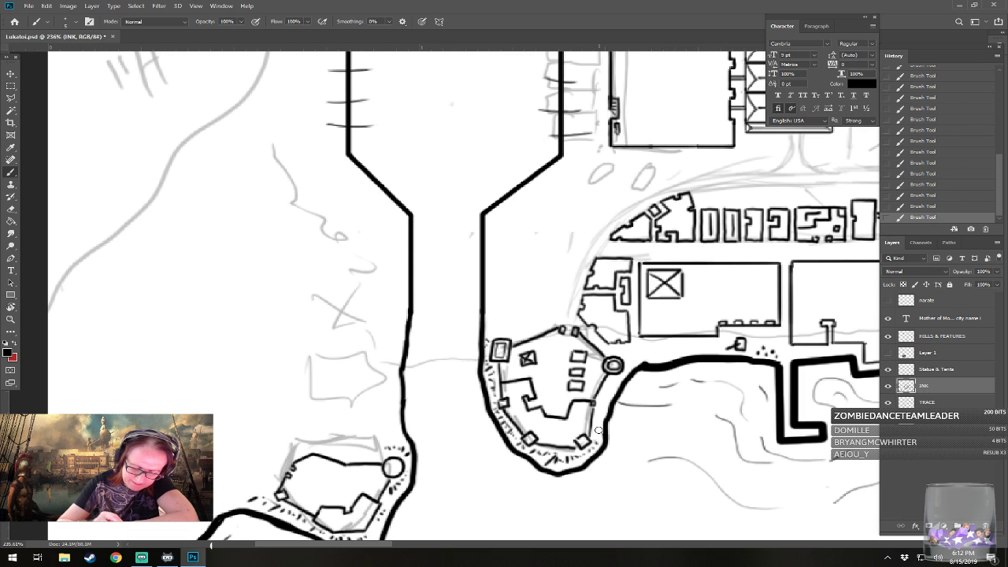
click(595, 430)
click(601, 416)
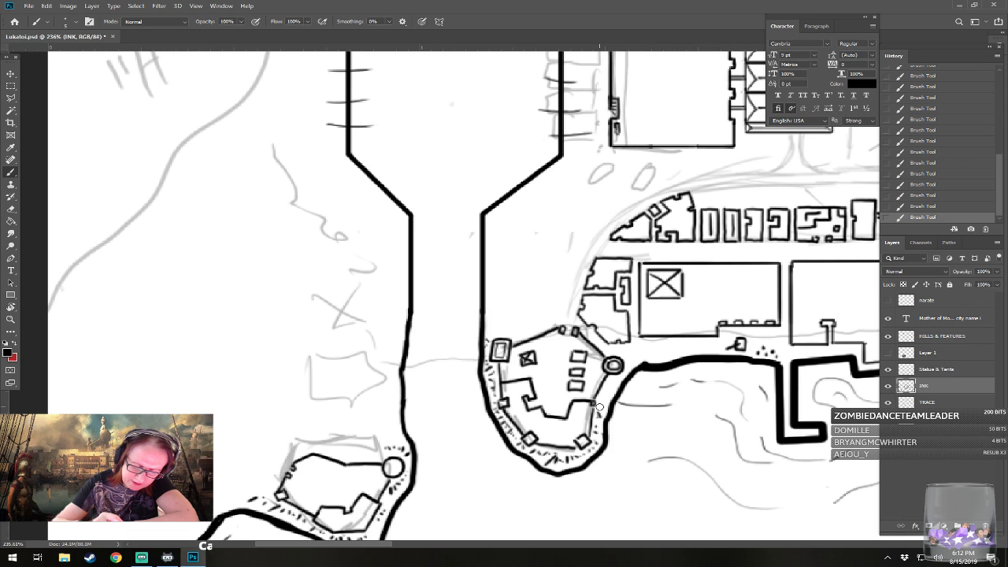
click(601, 404)
click(605, 397)
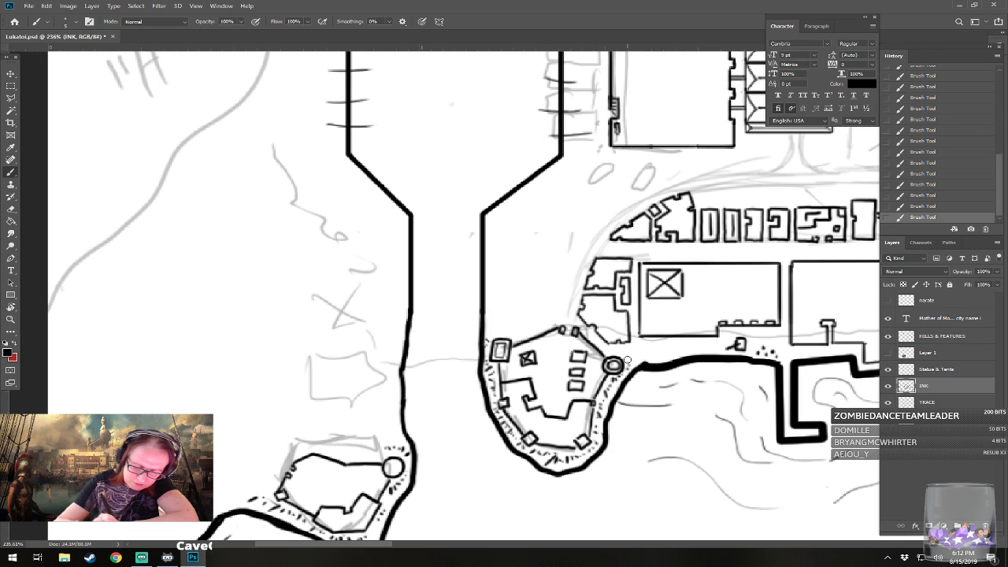
scroll(619, 356, up, 1)
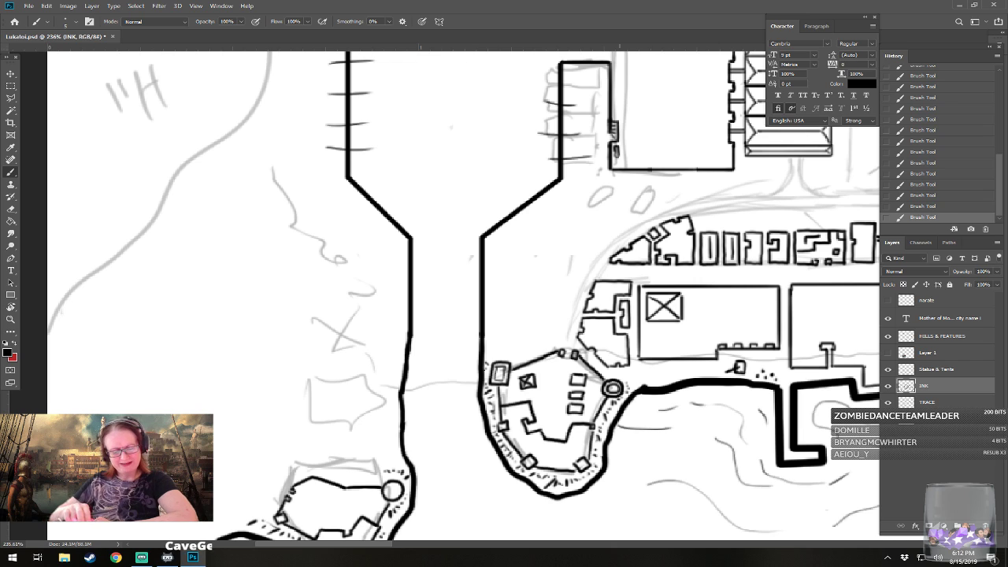
- Ink a line of small shoreline marks along the channel's west bank, northward from the western fort's round tower
drag(620, 377, 634, 302)
drag(551, 259, 543, 320)
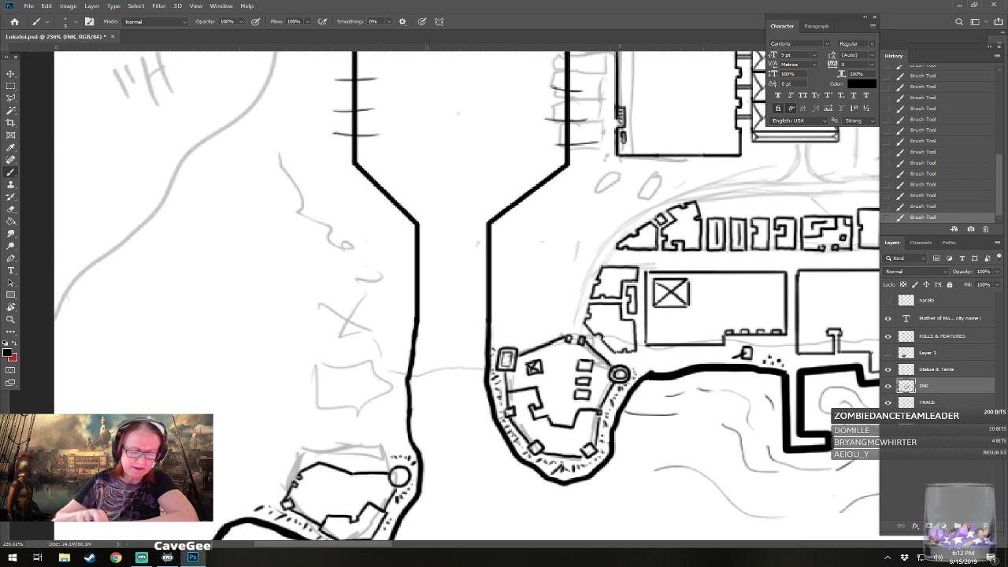
drag(619, 374, 634, 318)
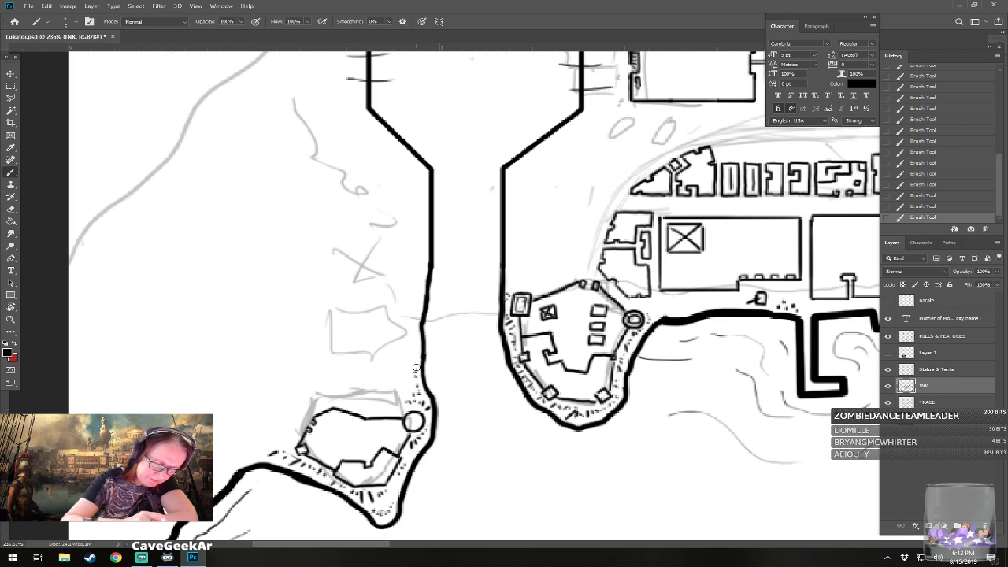
click(413, 312)
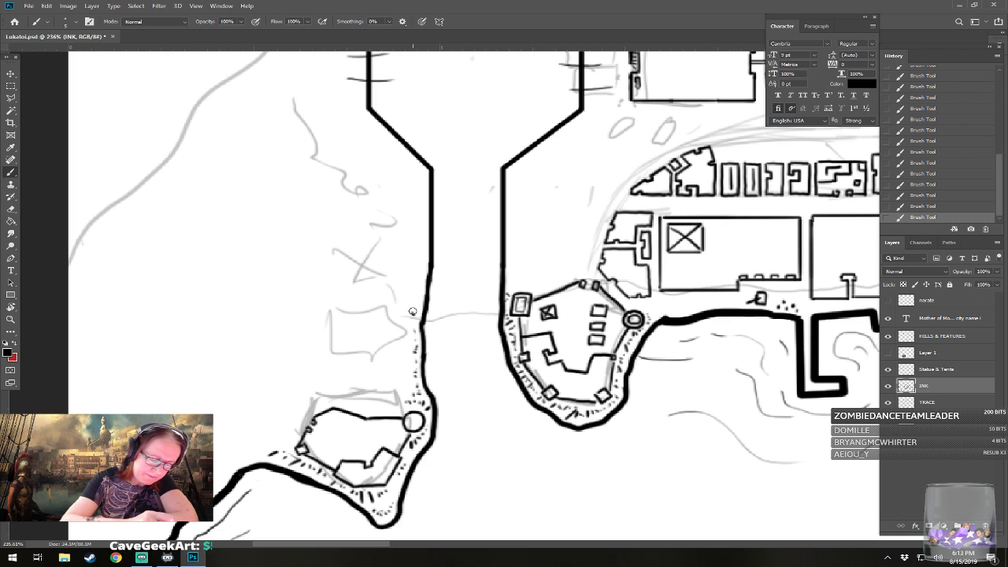
click(414, 308)
click(415, 299)
click(415, 292)
click(416, 286)
mouse_move(417, 281)
mouse_down()
mouse_move(341, 274)
mouse_move(330, 310)
mouse_move(418, 344)
mouse_move(416, 384)
mouse_up()
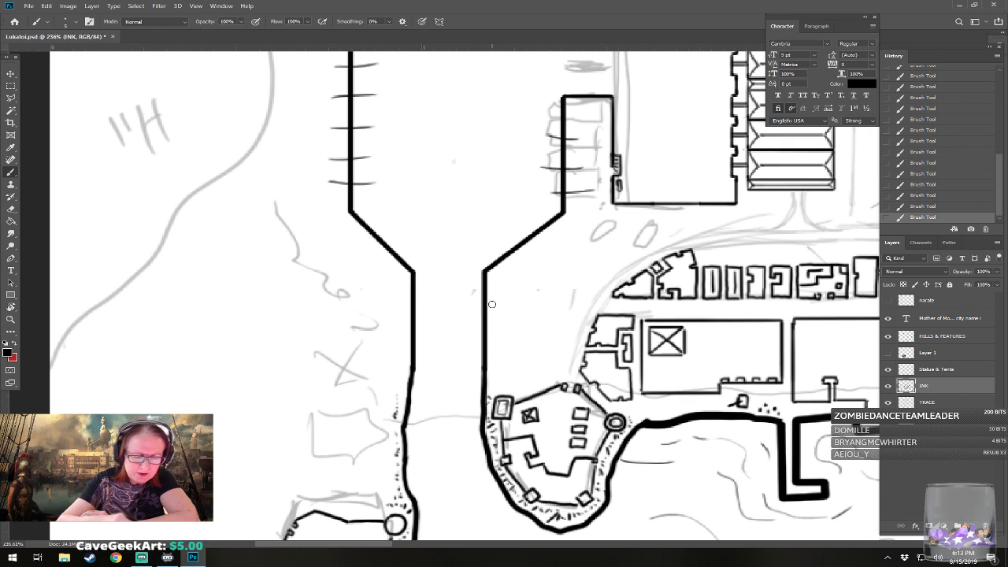
- Show the Layer 1 reference painting, examine the buildings around its harbour basins, and hide it again
drag(491, 304, 468, 356)
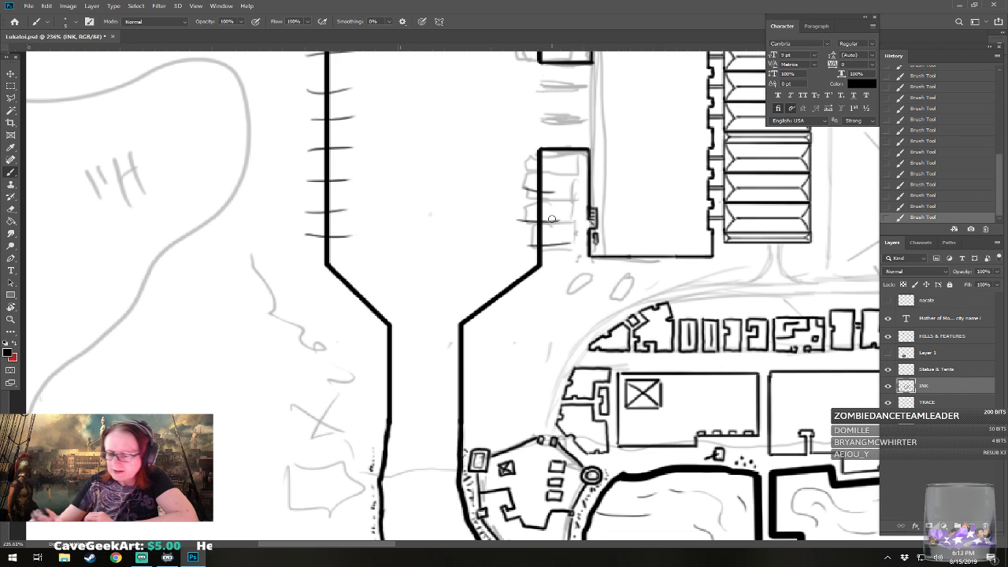
click(887, 354)
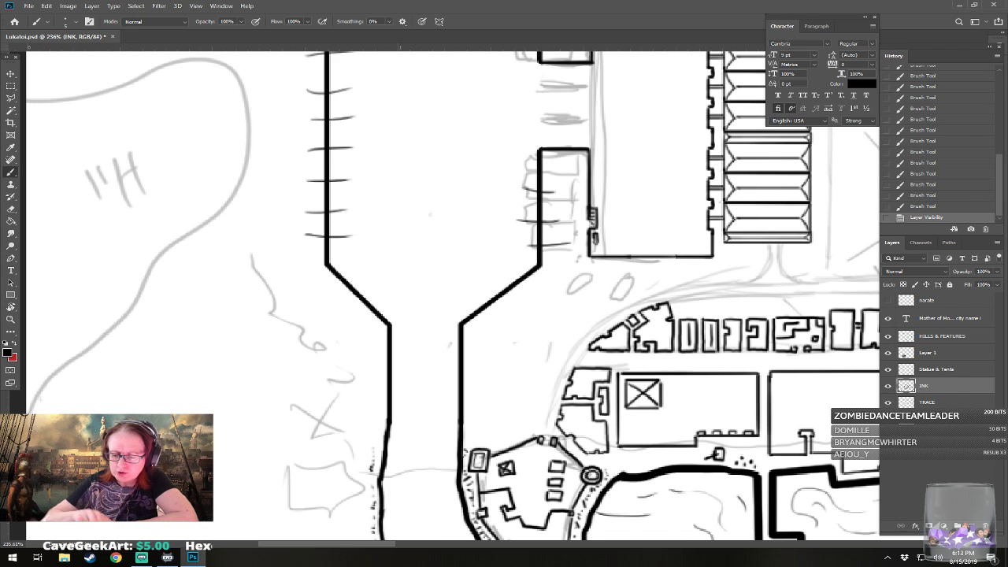
drag(756, 330, 255, 250)
drag(629, 315, 288, 289)
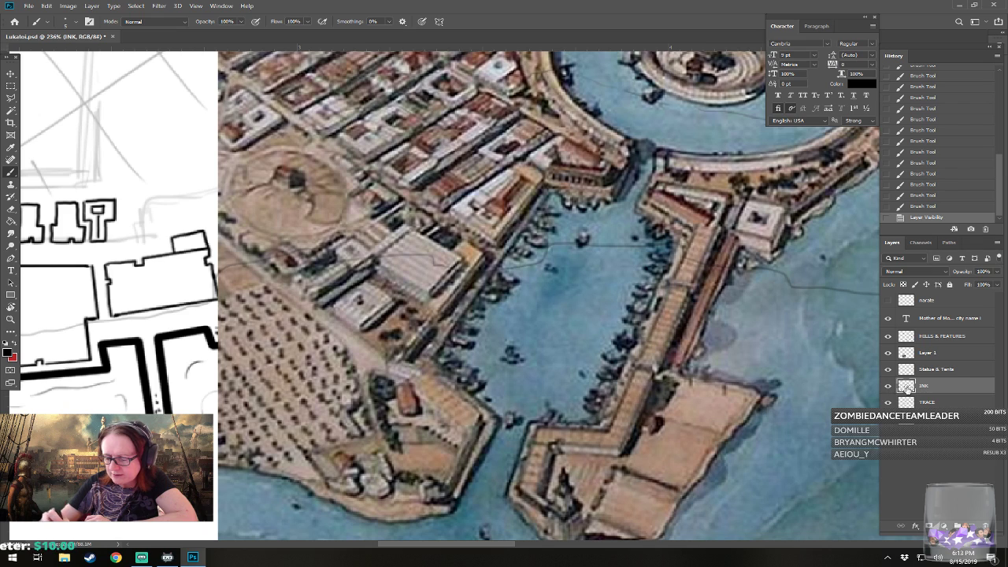
click(887, 353)
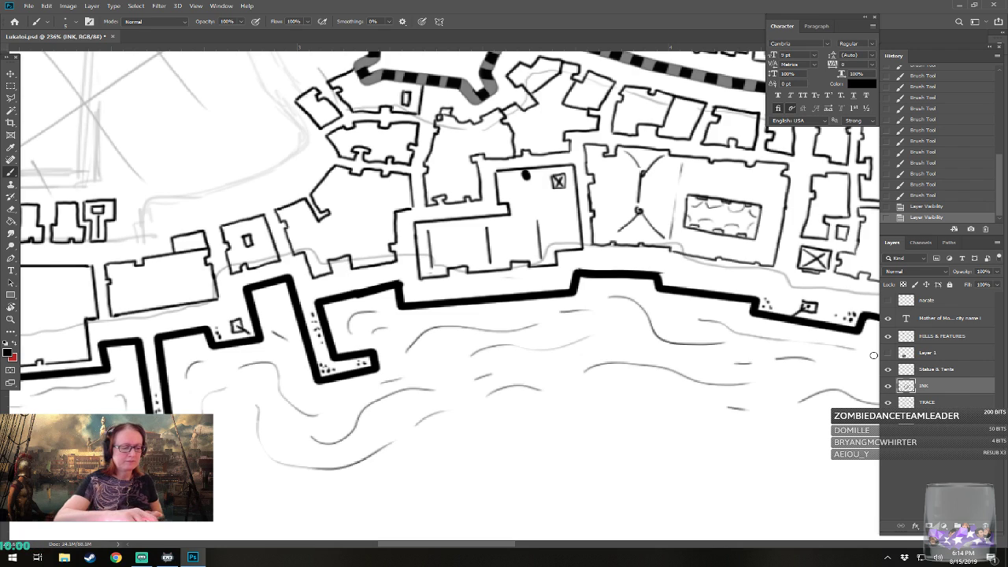
- Ink three small notched buildings between the roofed sheds and the sketched curved road, leaving a gap for the flared side street
drag(441, 260, 650, 360)
drag(260, 330, 744, 353)
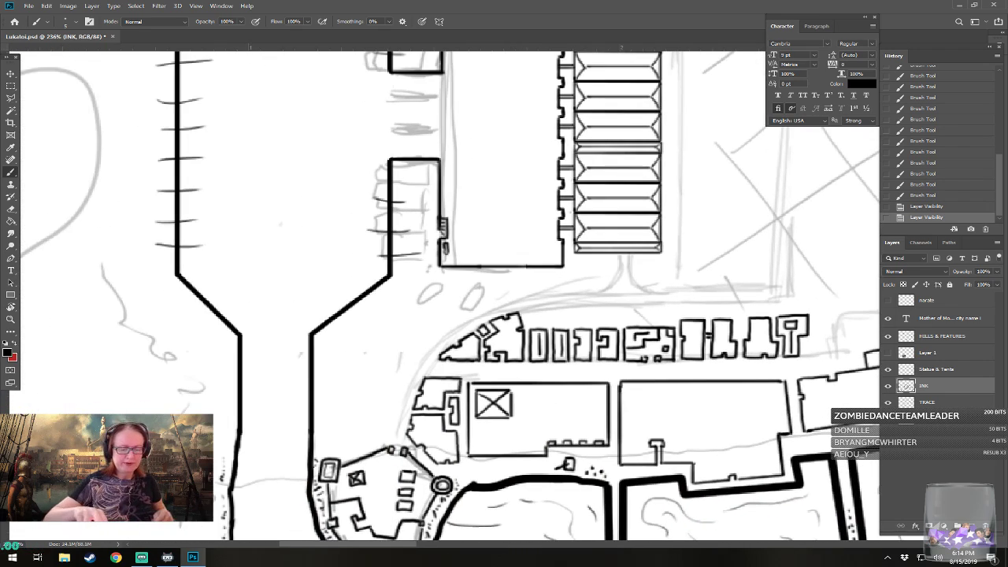
drag(440, 267, 415, 351)
scroll(598, 237, up, 2)
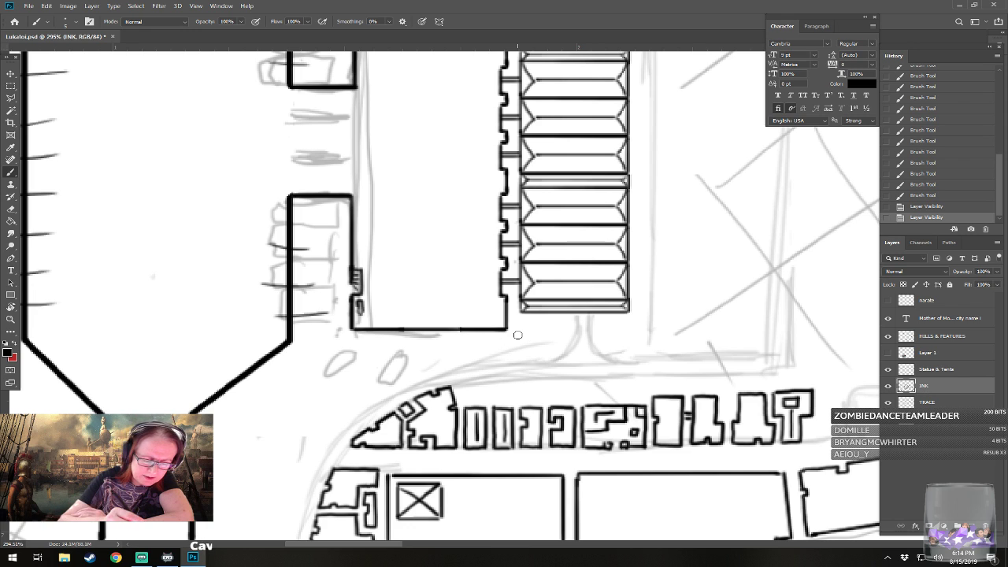
mouse_move(464, 334)
mouse_down()
mouse_move(513, 326)
mouse_move(476, 348)
mouse_move(468, 339)
mouse_move(466, 358)
mouse_move(471, 369)
mouse_move(493, 355)
mouse_move(492, 366)
mouse_move(529, 367)
mouse_up()
mouse_move(527, 325)
mouse_down()
mouse_move(529, 366)
mouse_move(514, 325)
mouse_move(539, 337)
mouse_move(537, 368)
mouse_move(578, 340)
mouse_move(577, 326)
mouse_move(576, 339)
mouse_move(552, 325)
mouse_move(575, 325)
mouse_move(635, 363)
mouse_up()
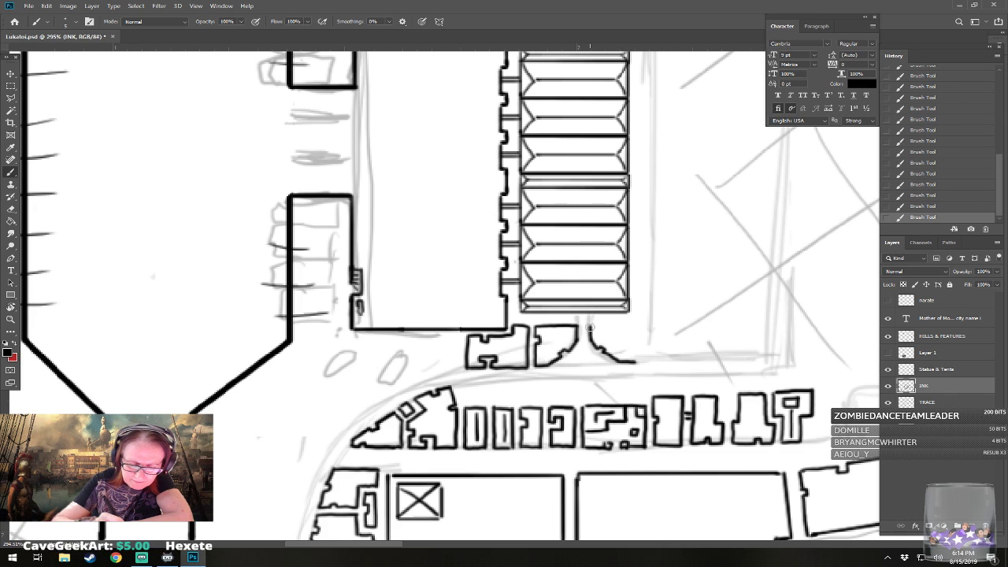
drag(589, 326, 637, 338)
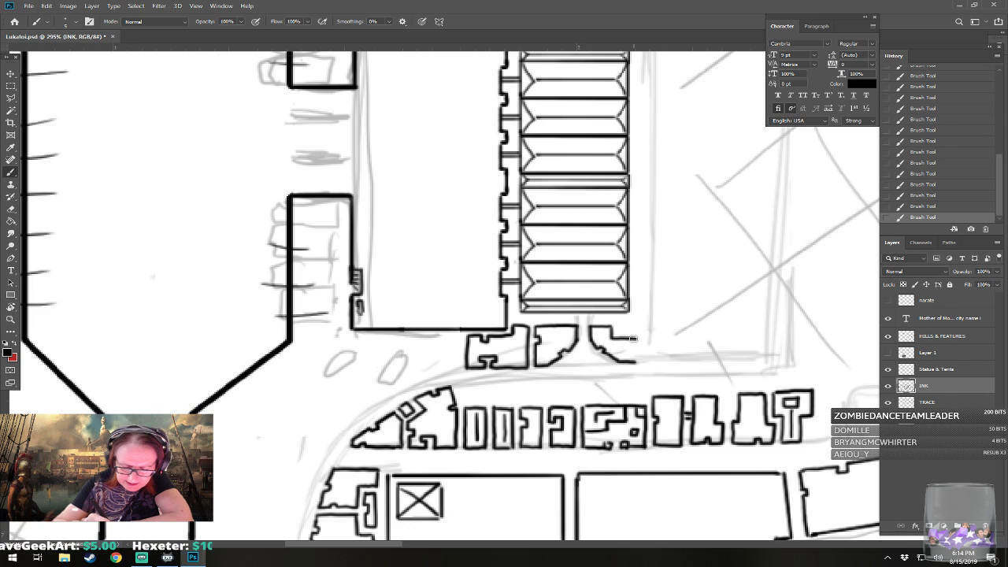
mouse_move(632, 338)
mouse_down()
mouse_move(650, 338)
mouse_move(640, 361)
mouse_move(650, 361)
mouse_move(649, 351)
mouse_move(649, 361)
mouse_move(628, 356)
mouse_move(642, 356)
mouse_move(641, 342)
mouse_move(630, 341)
mouse_up()
- Ink a thin row of long, low buildings along the curved road's south side and a small circle at the side street's junction
alt+scroll(464, 422, down, 10)
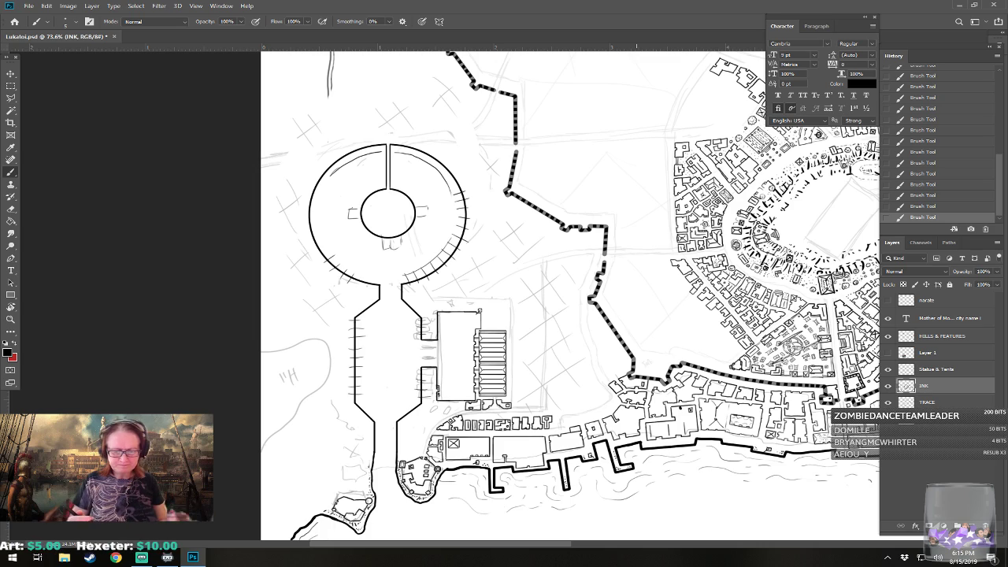
alt+scroll(447, 449, up, 7)
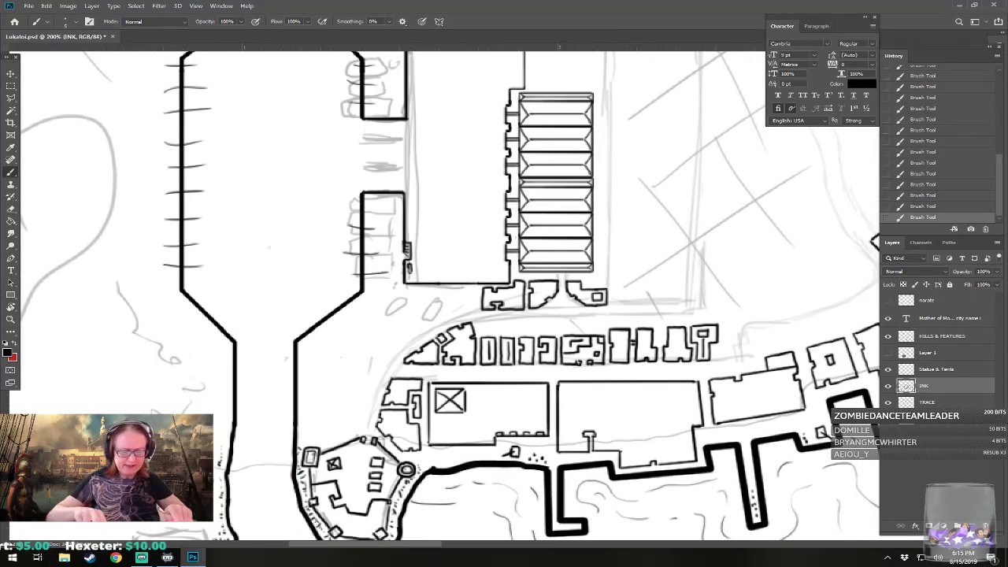
drag(505, 342, 479, 365)
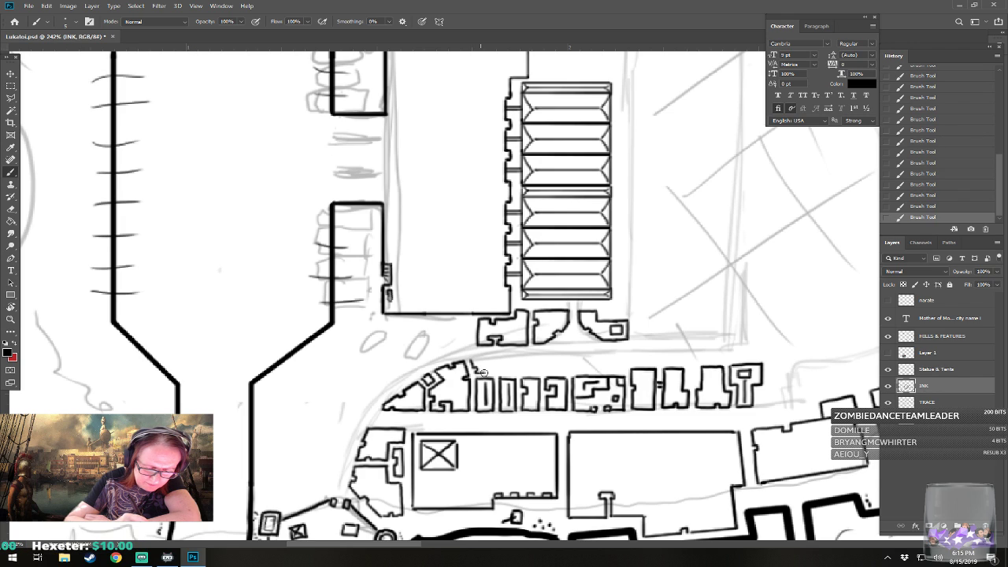
mouse_move(474, 361)
mouse_down()
mouse_move(525, 356)
mouse_move(501, 370)
mouse_move(546, 372)
mouse_move(557, 356)
mouse_move(533, 357)
mouse_move(559, 357)
mouse_move(559, 367)
mouse_move(536, 370)
mouse_move(559, 371)
mouse_move(553, 364)
mouse_up()
click(900, 209)
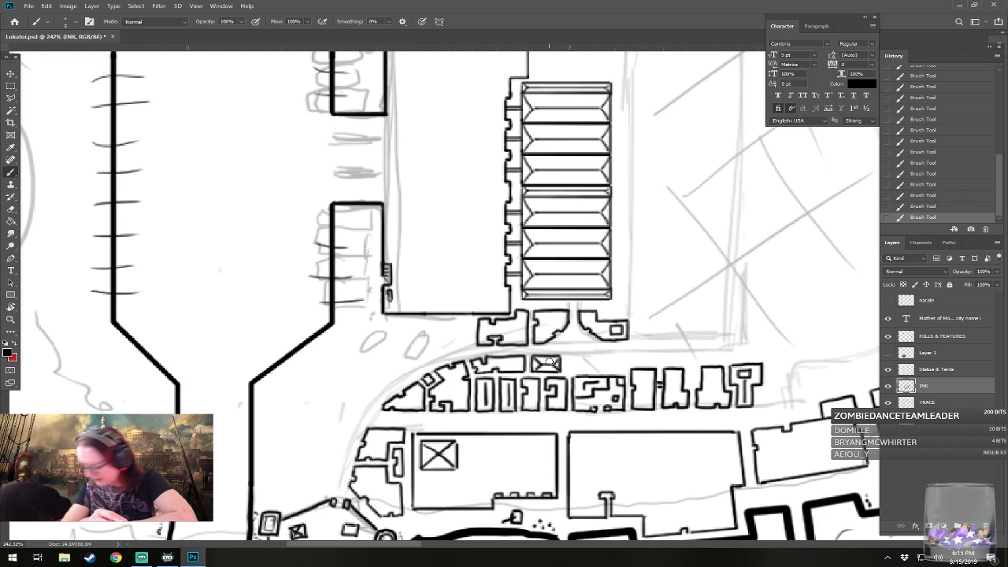
drag(565, 357, 565, 369)
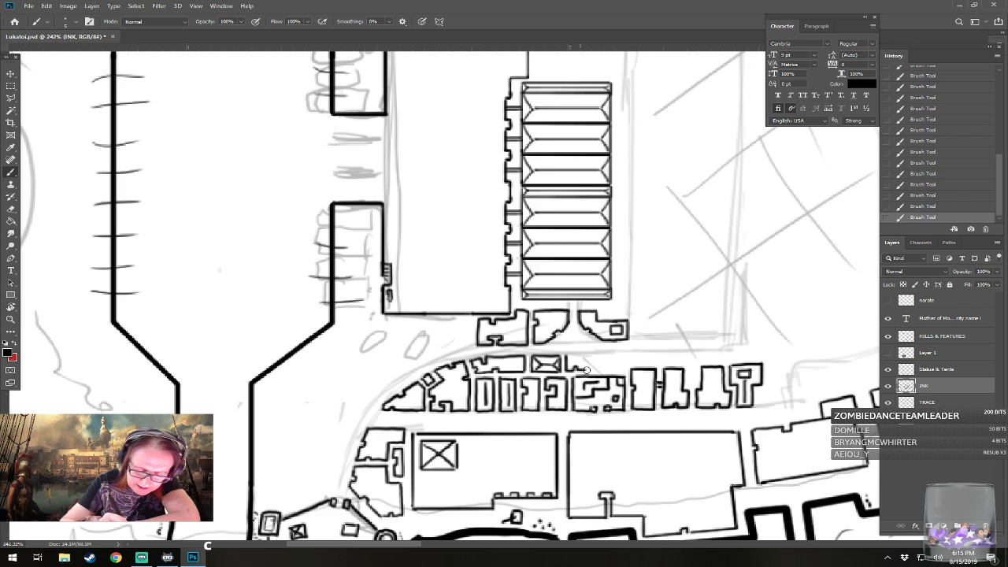
mouse_move(577, 355)
mouse_down()
mouse_move(593, 356)
mouse_move(593, 370)
mouse_move(579, 339)
mouse_move(602, 370)
mouse_move(637, 361)
mouse_move(622, 355)
mouse_move(674, 359)
mouse_up()
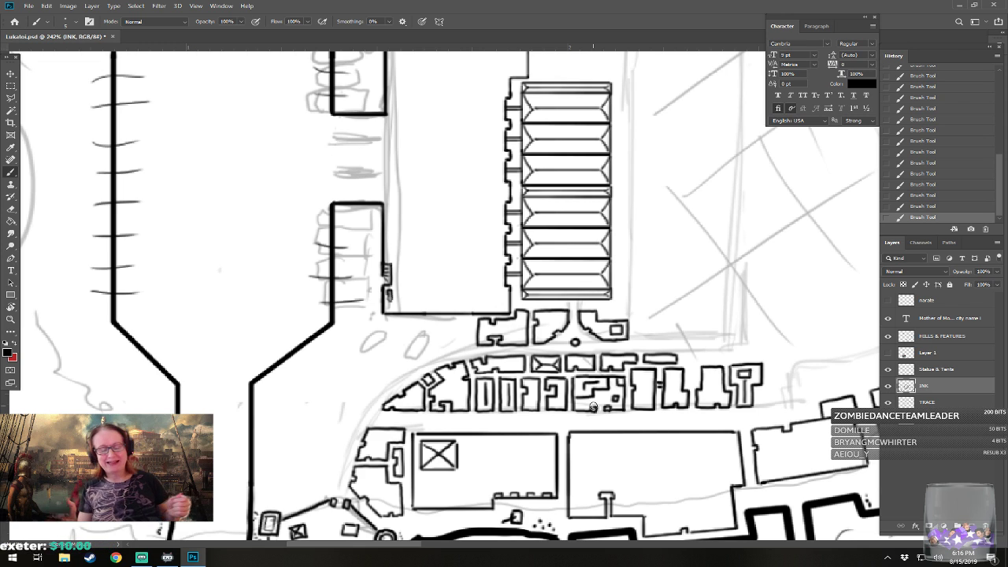
- Ink a tall notched building with small rectangular roof details just east of the southern end of the roofed sheds
drag(592, 407, 523, 439)
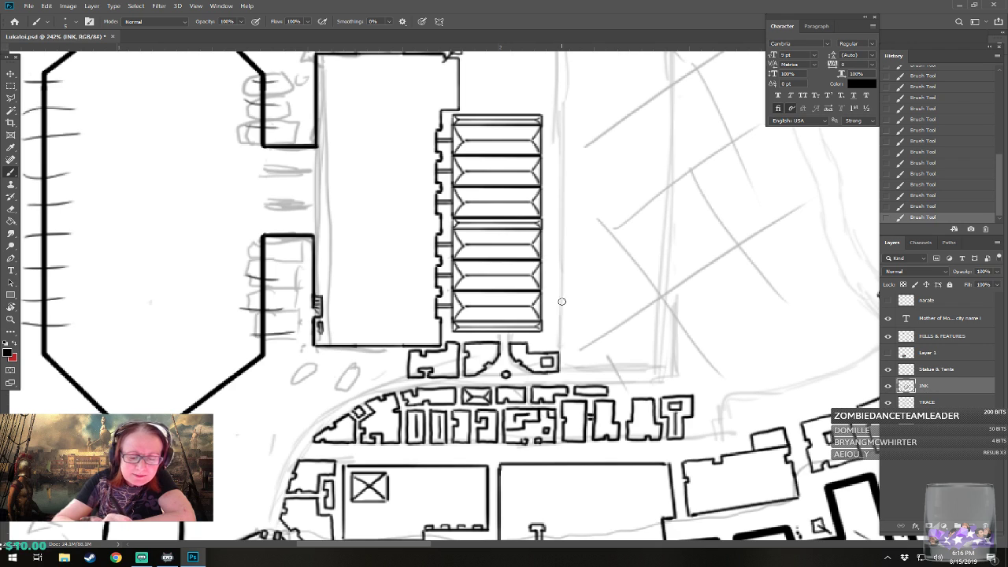
mouse_move(561, 292)
mouse_down()
mouse_move(560, 344)
mouse_move(591, 345)
mouse_up()
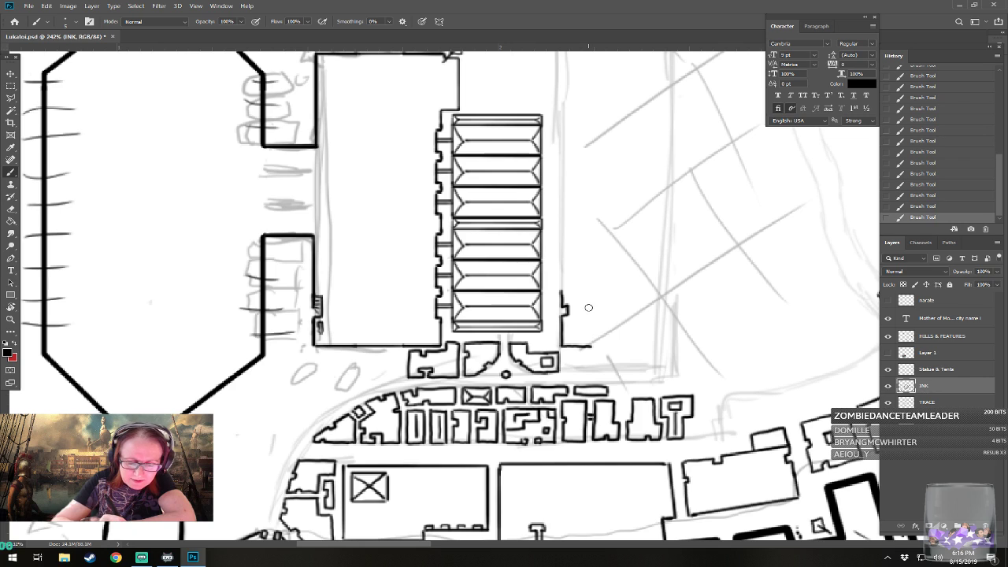
drag(585, 305, 587, 345)
mouse_move(563, 292)
mouse_down()
mouse_move(592, 289)
mouse_move(591, 306)
mouse_move(571, 293)
mouse_move(576, 319)
mouse_move(586, 319)
mouse_move(566, 340)
mouse_move(589, 339)
mouse_move(584, 323)
mouse_move(584, 340)
mouse_move(575, 325)
mouse_move(581, 337)
mouse_up()
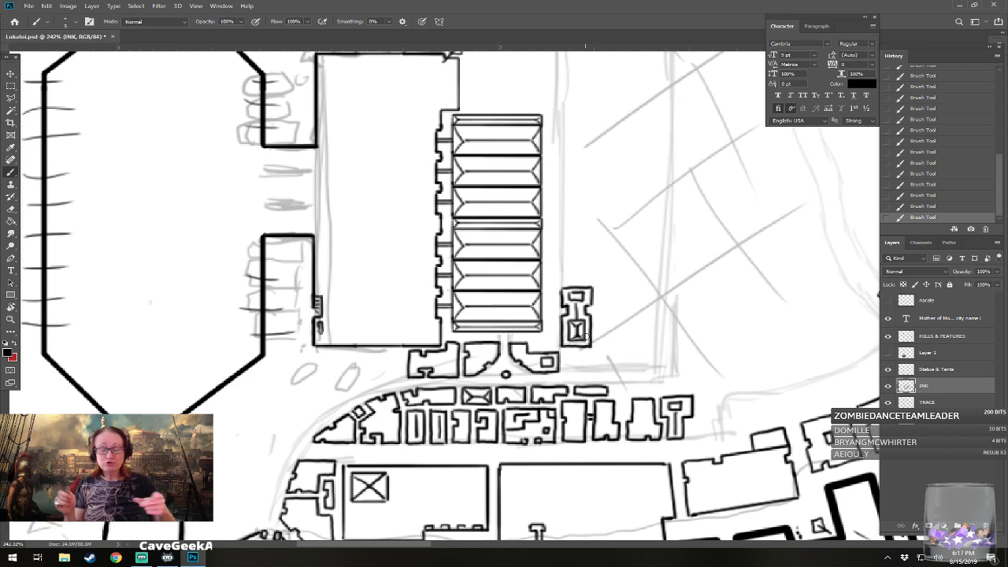
- Ink a wide notched building directly south of the tall one and add a small building at the east end of the thin roadside row
mouse_move(585, 337)
mouse_down()
mouse_move(573, 321)
mouse_move(589, 327)
mouse_up()
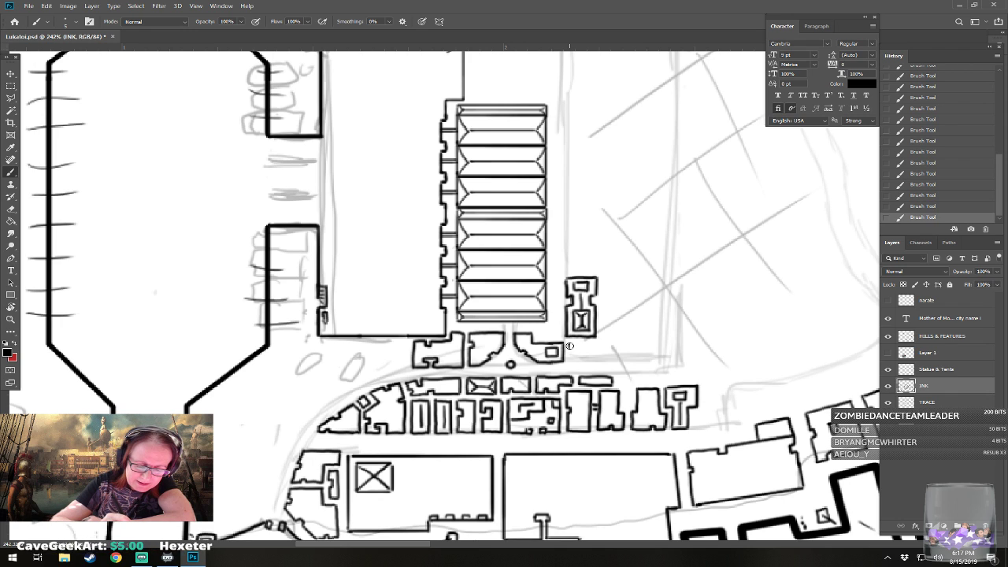
mouse_move(569, 343)
mouse_down()
mouse_move(569, 362)
mouse_move(591, 361)
mouse_move(577, 343)
mouse_move(600, 343)
mouse_move(604, 361)
mouse_move(619, 360)
mouse_move(622, 337)
mouse_move(577, 350)
mouse_move(611, 340)
mouse_move(558, 335)
mouse_up()
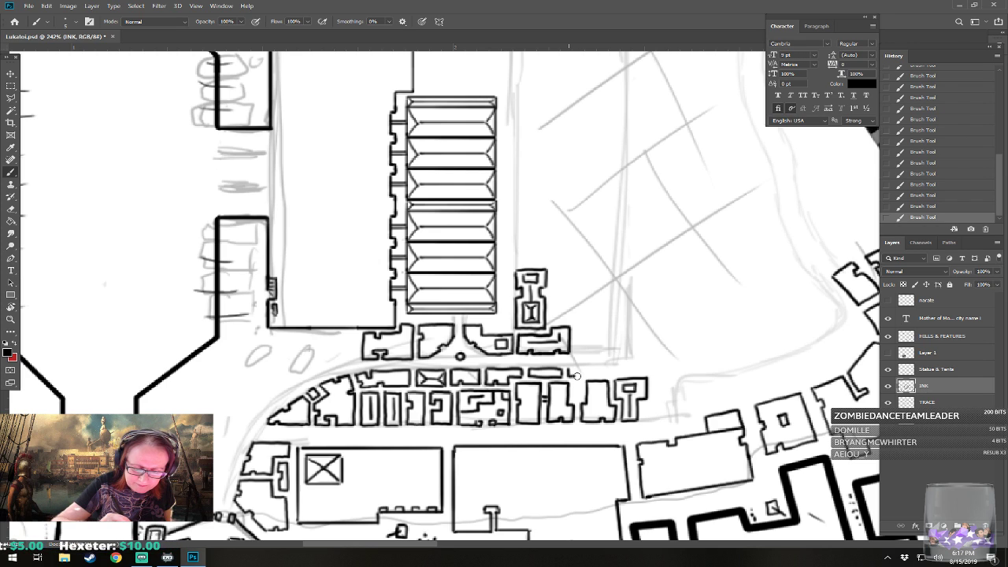
drag(583, 368, 570, 369)
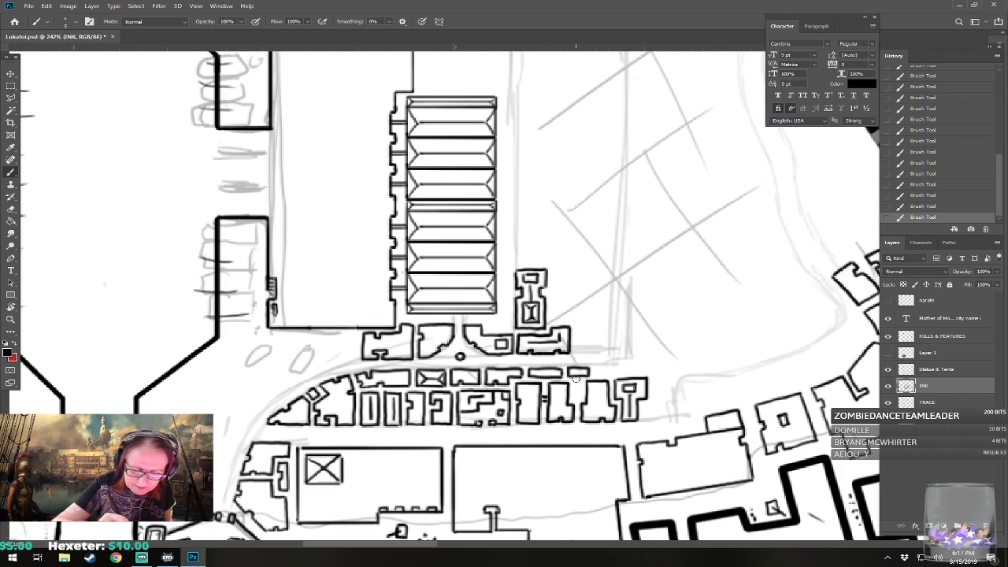
click(577, 384)
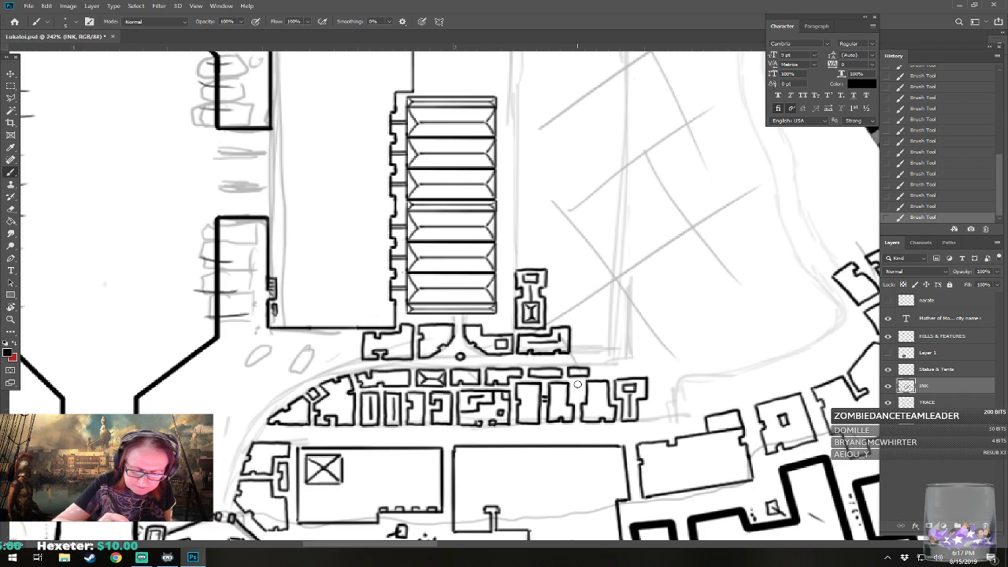
- Ink a short line of dots between two buildings and extend the thin roadside row east with a low building and a narrow upright one
click(577, 389)
click(577, 393)
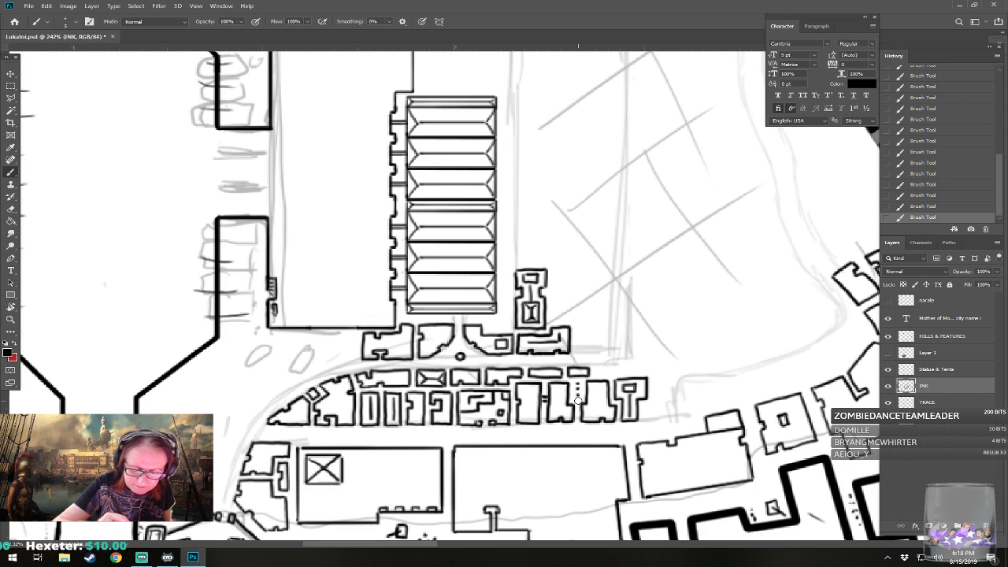
click(577, 398)
mouse_move(595, 369)
mouse_down()
mouse_move(630, 356)
mouse_move(633, 371)
mouse_move(646, 372)
mouse_move(649, 343)
mouse_move(646, 369)
mouse_move(633, 341)
mouse_move(647, 341)
mouse_move(639, 364)
mouse_up()
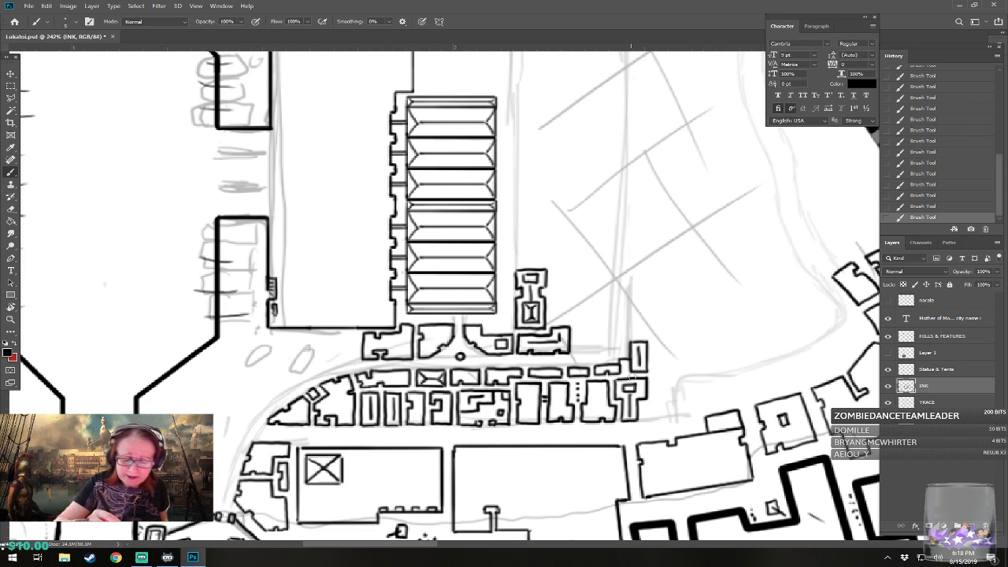
- Add a new layer directly above the INK layer, keeping its default name, and save the document
scroll(629, 372, down, 5)
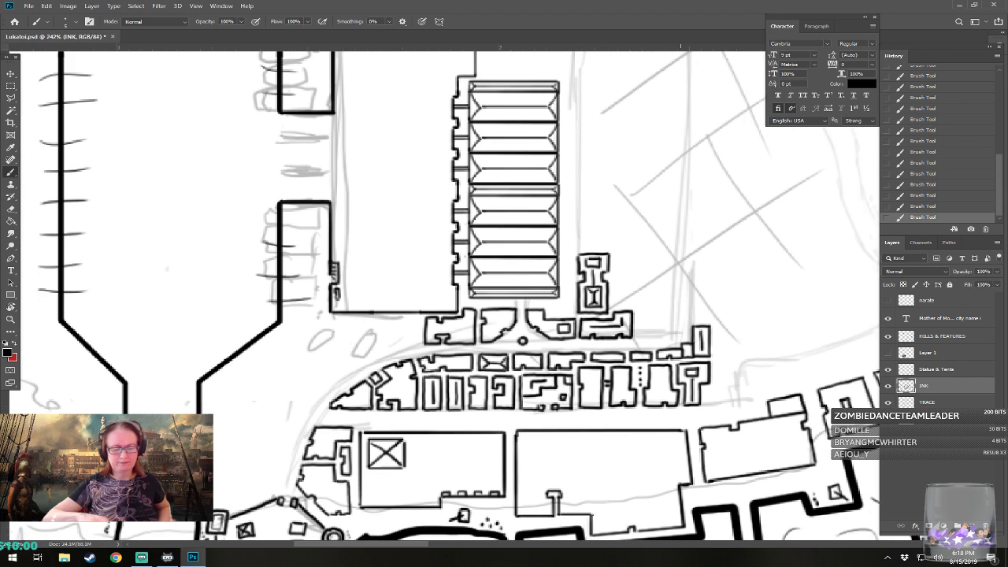
scroll(563, 293, down, 3)
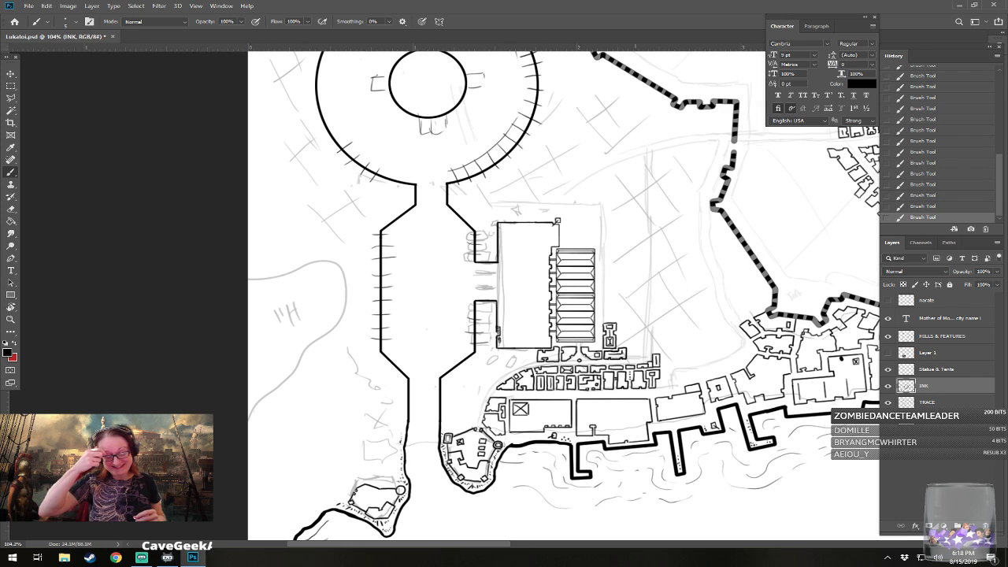
scroll(533, 431, up, 2)
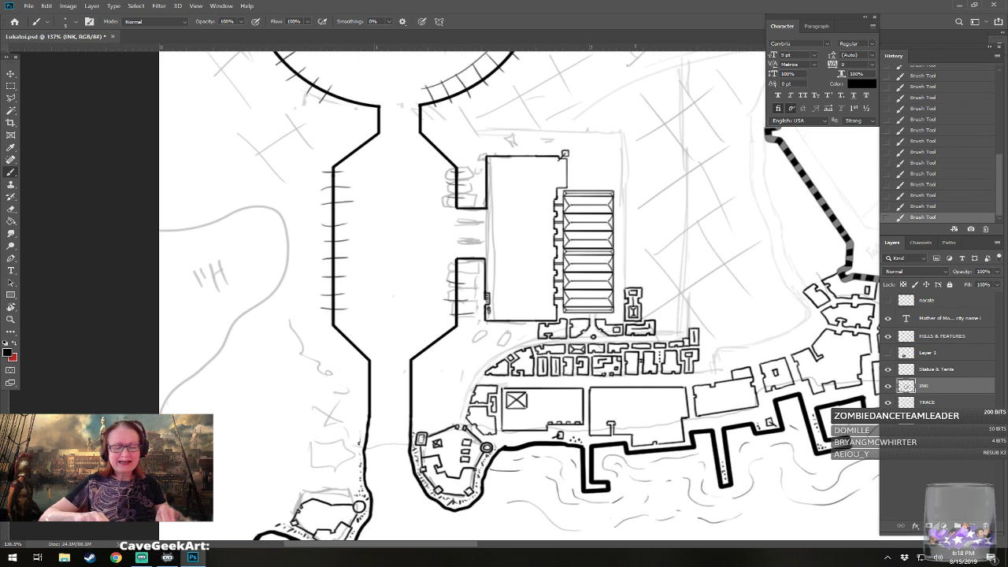
scroll(397, 401, up, 2)
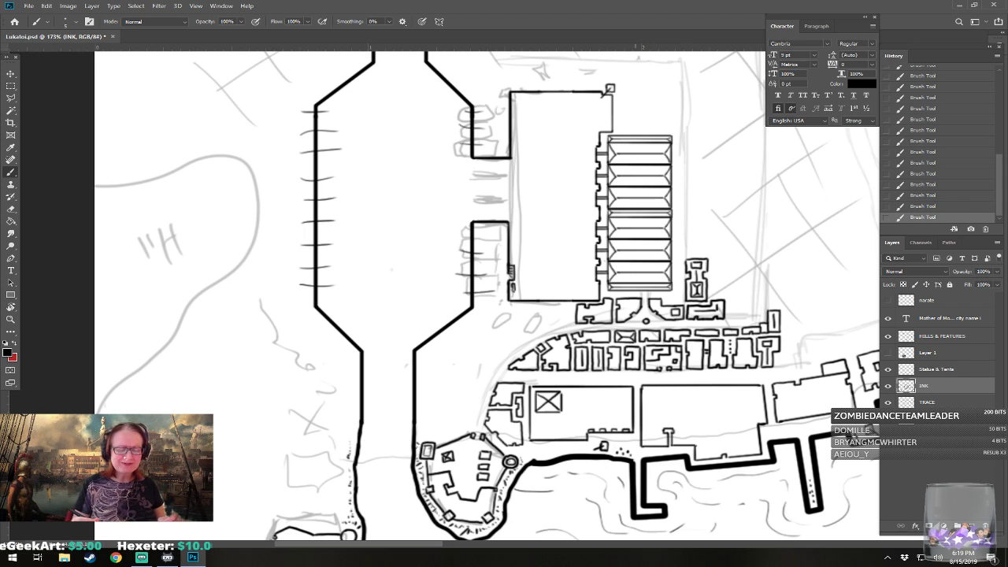
drag(635, 295, 674, 284)
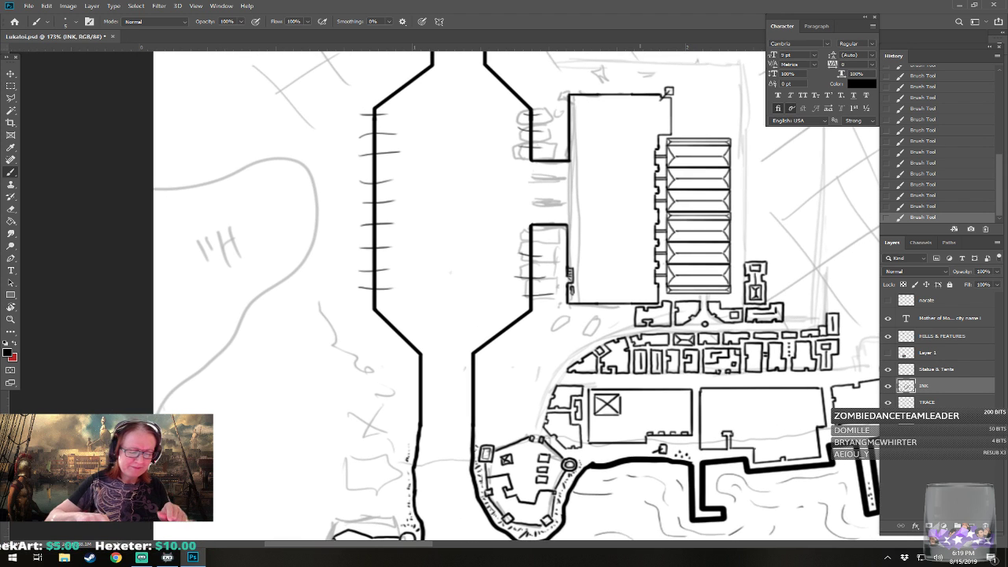
scroll(486, 369, up, 4)
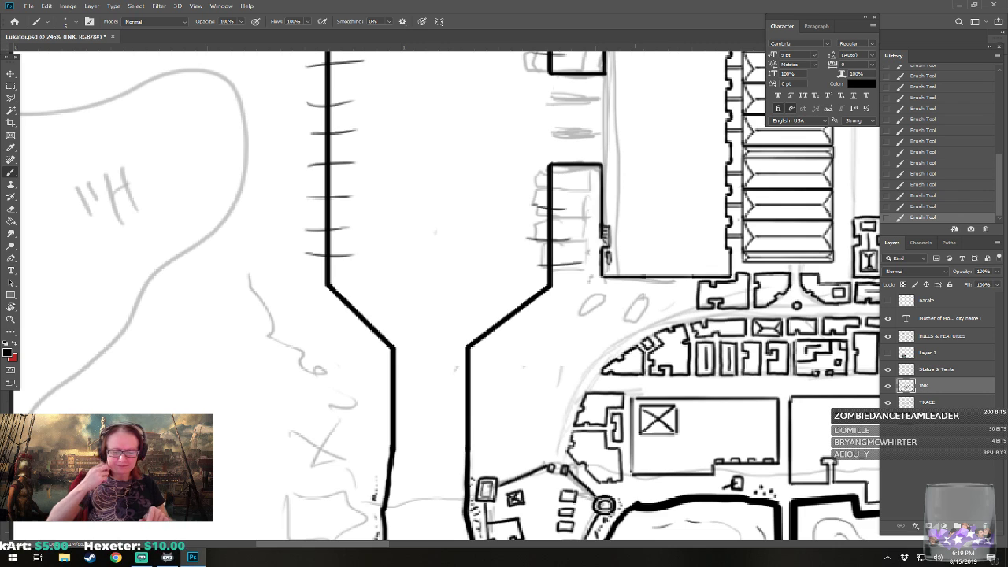
drag(485, 315, 479, 340)
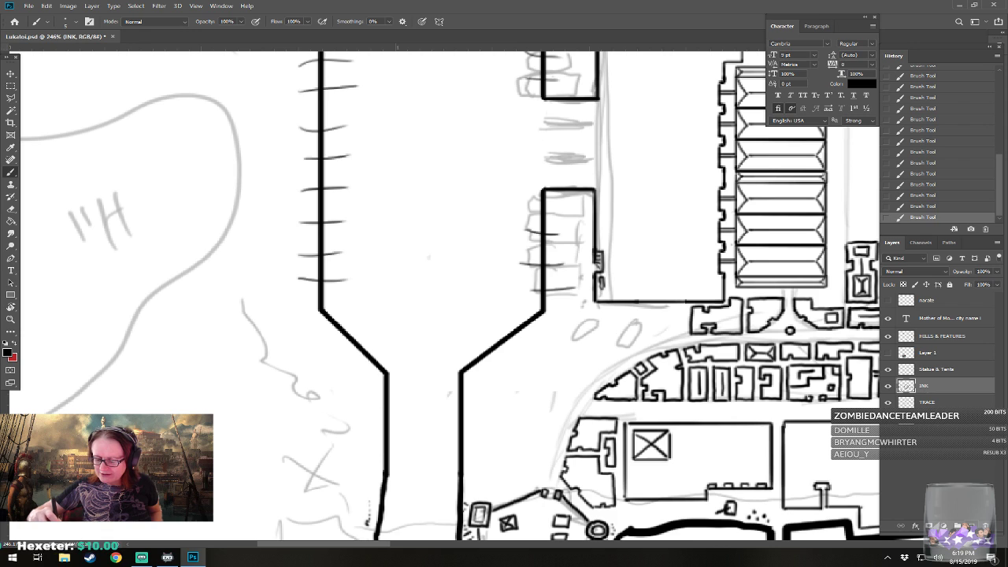
click(971, 525)
double_click(927, 387)
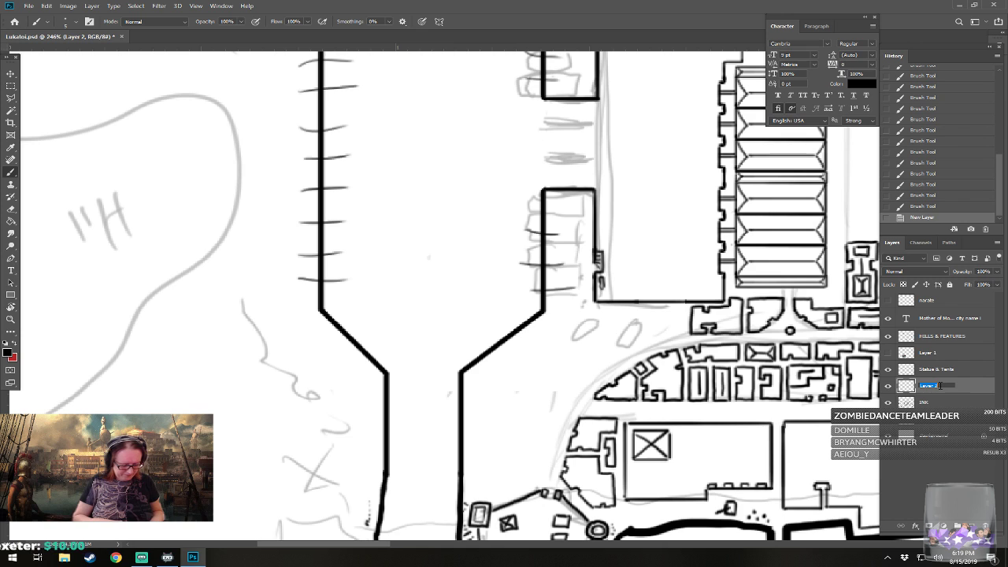
key(Return)
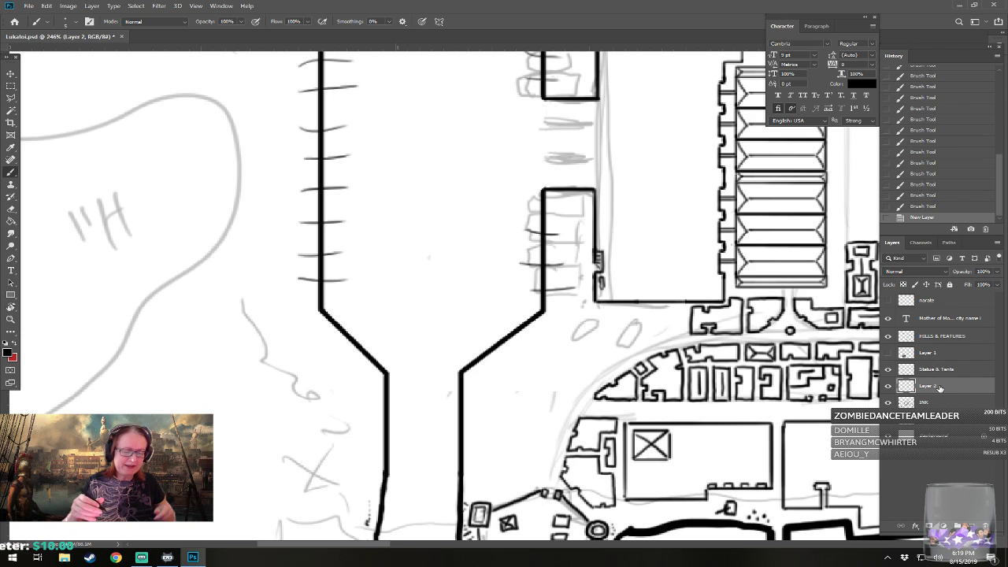
scroll(349, 418, up, 2)
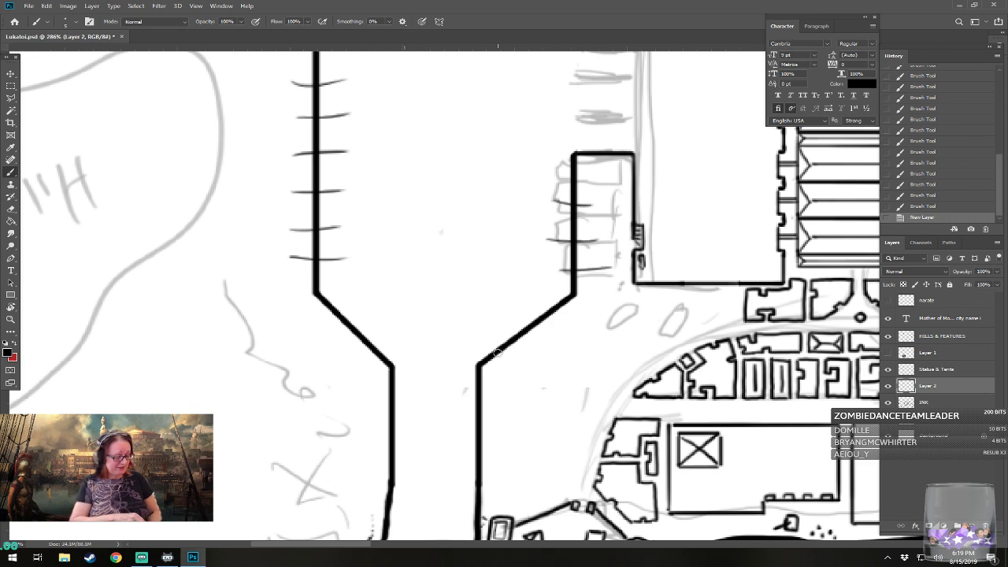
key(ctrl+s)
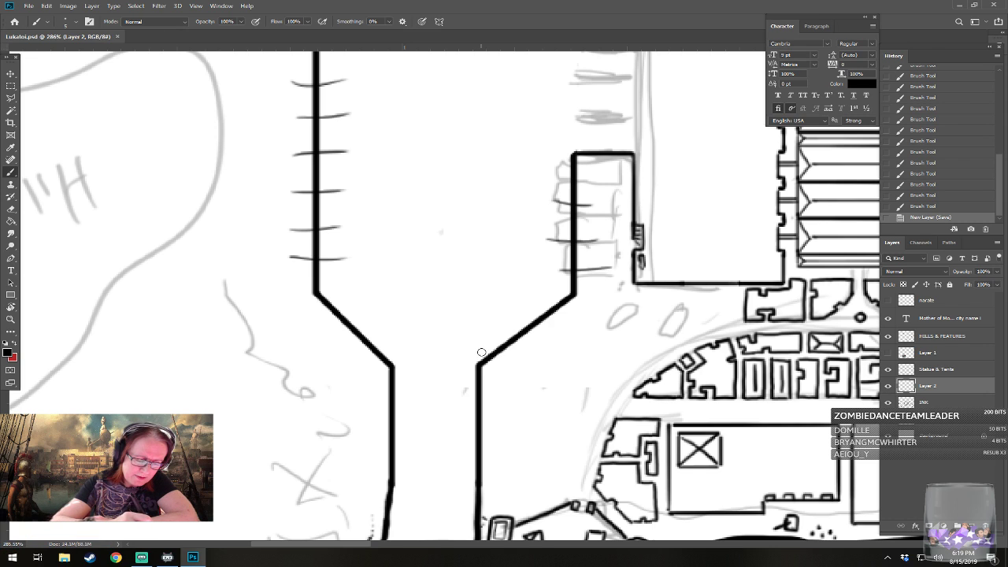
- Draw a row of four small rectangular boat sheds straddling the diagonal wall at the harbour channel's southeast corner on the new layer
mouse_move(478, 348)
mouse_down()
mouse_move(498, 369)
mouse_move(504, 348)
mouse_move(492, 337)
mouse_move(505, 370)
mouse_move(517, 361)
mouse_move(490, 336)
mouse_move(499, 332)
mouse_move(524, 359)
mouse_up()
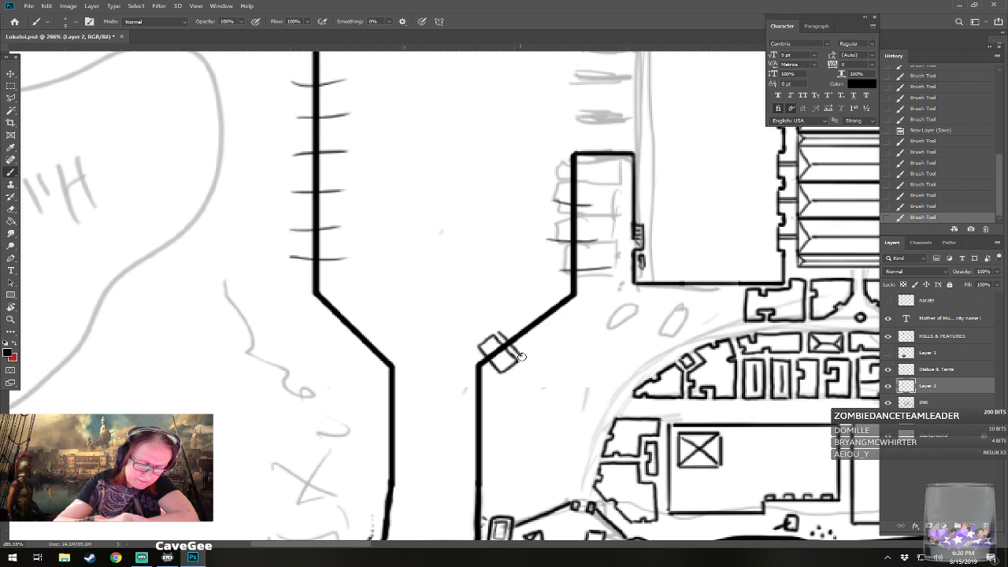
mouse_move(514, 322)
mouse_down()
mouse_move(538, 349)
mouse_move(524, 353)
mouse_move(505, 327)
mouse_move(519, 317)
mouse_move(544, 345)
mouse_up()
mouse_move(535, 305)
mouse_down()
mouse_move(559, 332)
mouse_move(551, 337)
mouse_up()
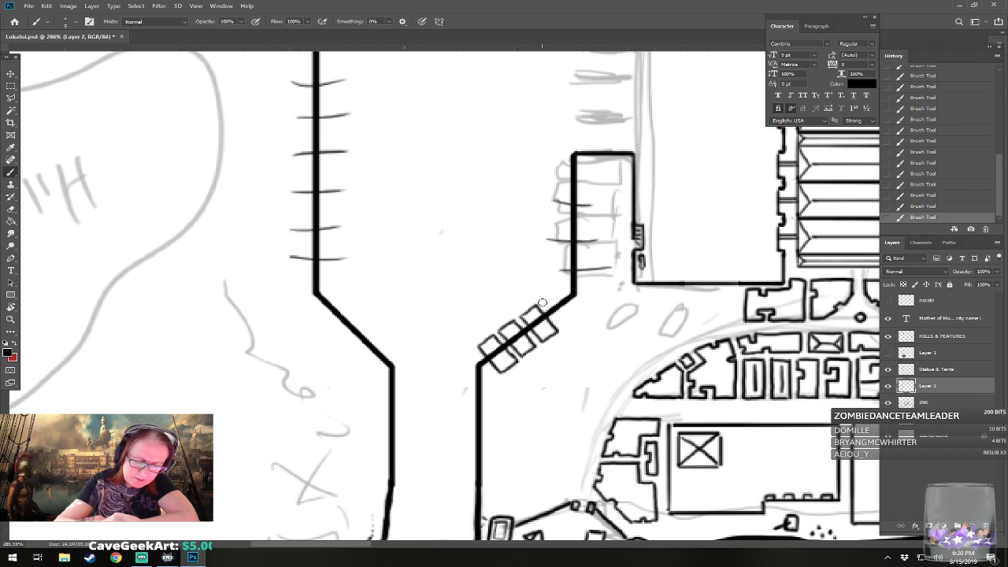
mouse_move(543, 303)
mouse_down()
mouse_move(563, 326)
mouse_move(579, 314)
mouse_up()
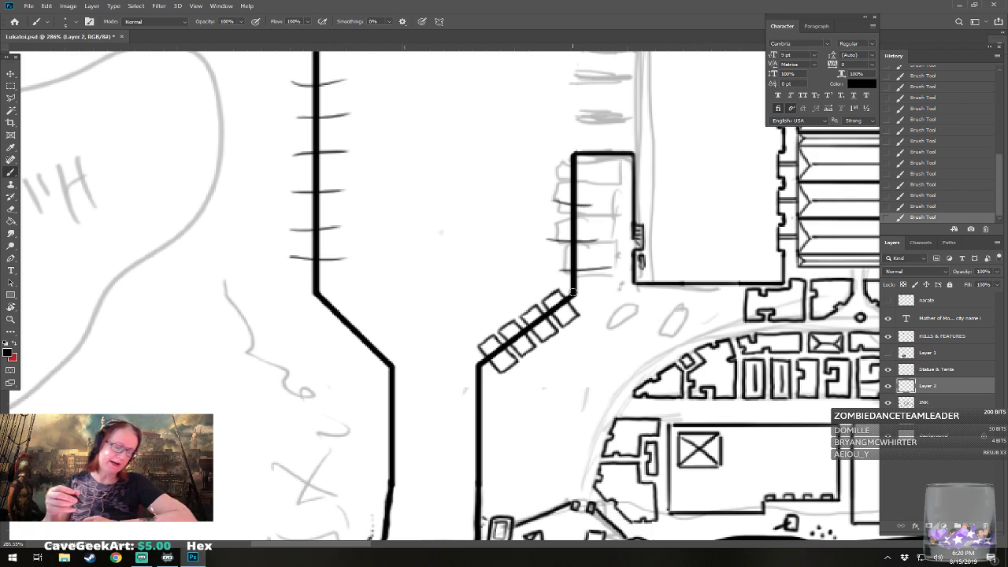
- Draw four wider stacked rectangles across the vertical harbour wall just north of the diagonal row, following the sketched sheds
scroll(573, 292, down, 5)
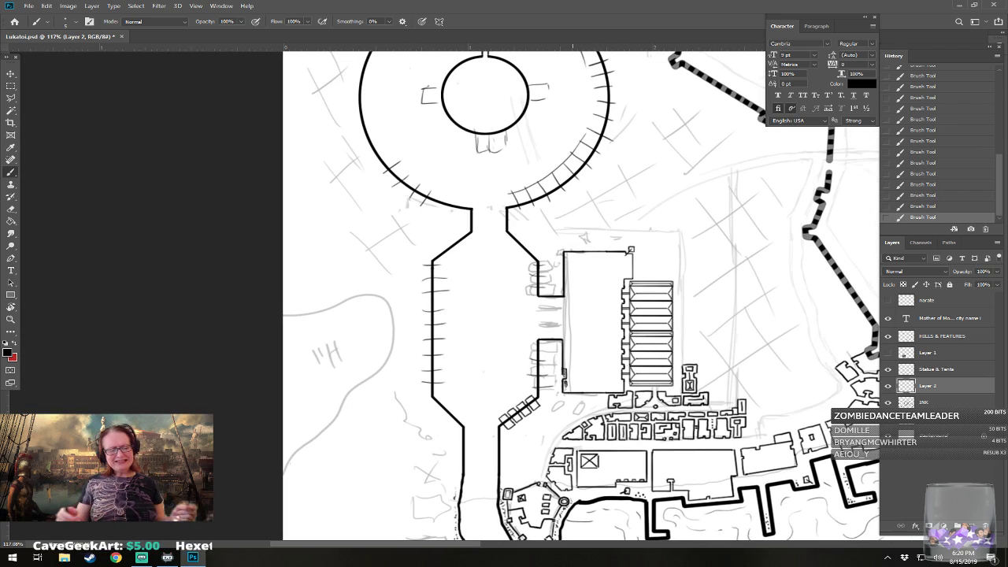
scroll(568, 417, up, 5)
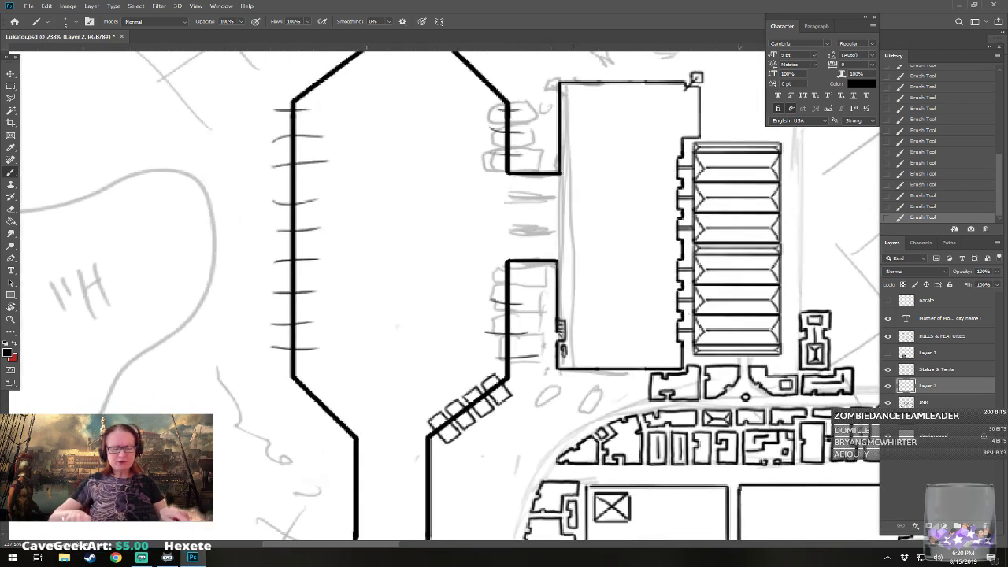
scroll(572, 394, down, 2)
scroll(572, 393, up, 3)
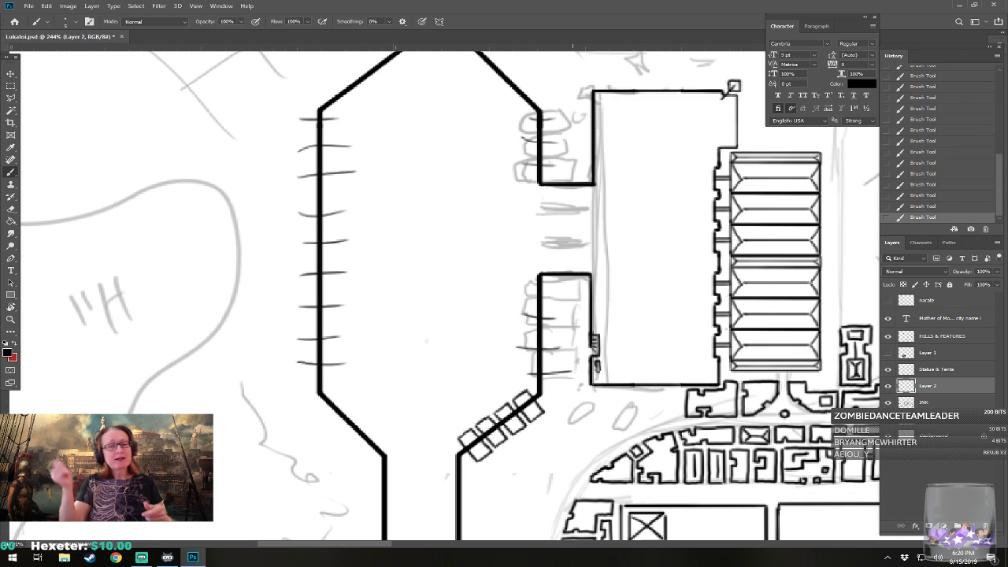
scroll(527, 377, up, 2)
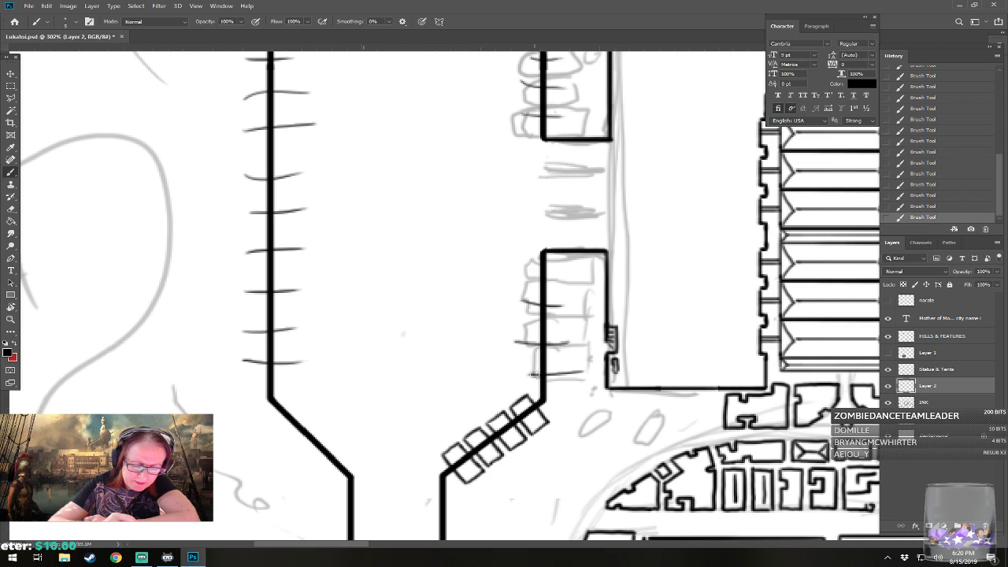
drag(531, 375, 582, 372)
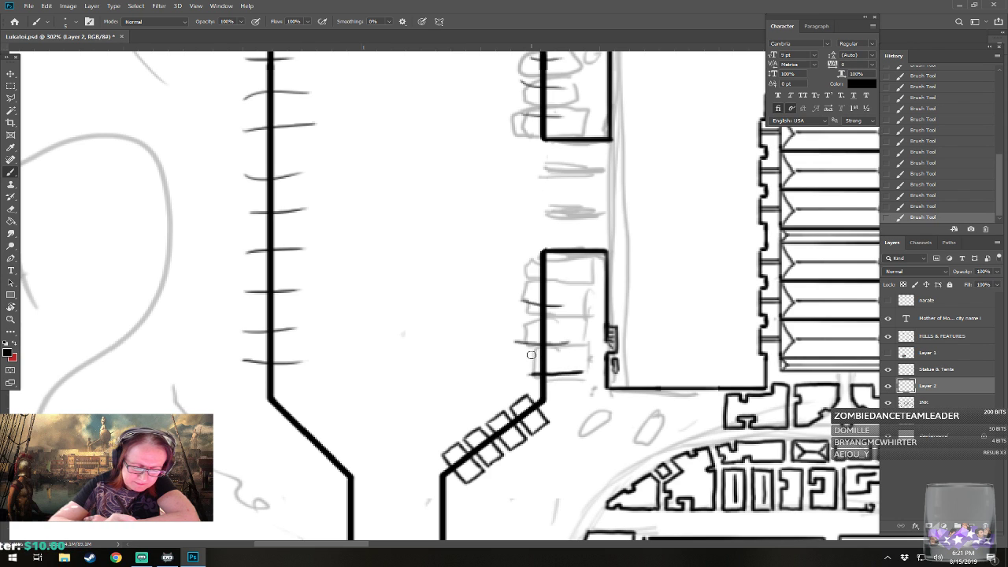
mouse_move(531, 353)
mouse_down()
mouse_move(531, 373)
mouse_move(533, 353)
mouse_move(584, 355)
mouse_move(584, 373)
mouse_up()
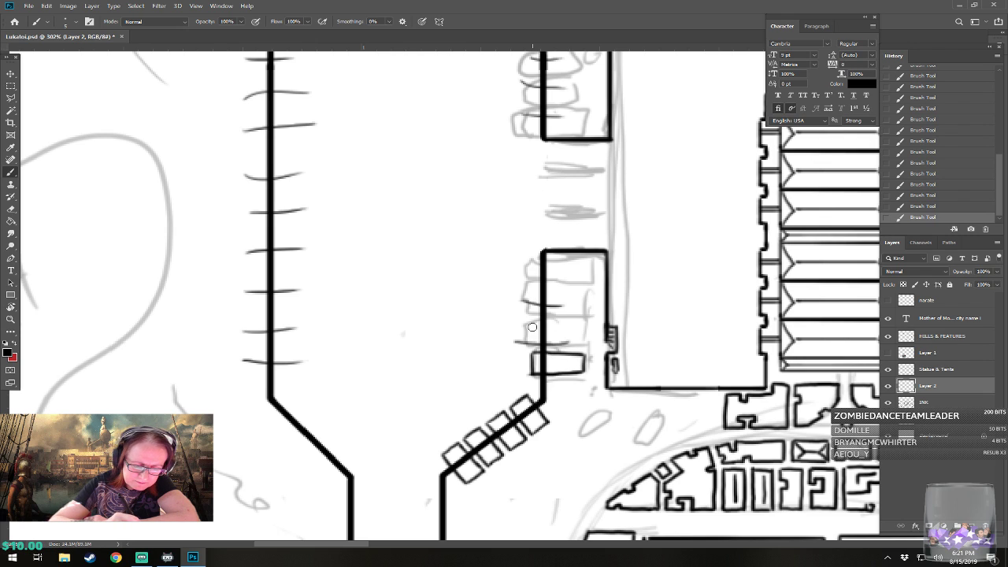
mouse_move(532, 327)
mouse_down()
mouse_move(532, 345)
mouse_move(582, 346)
mouse_up()
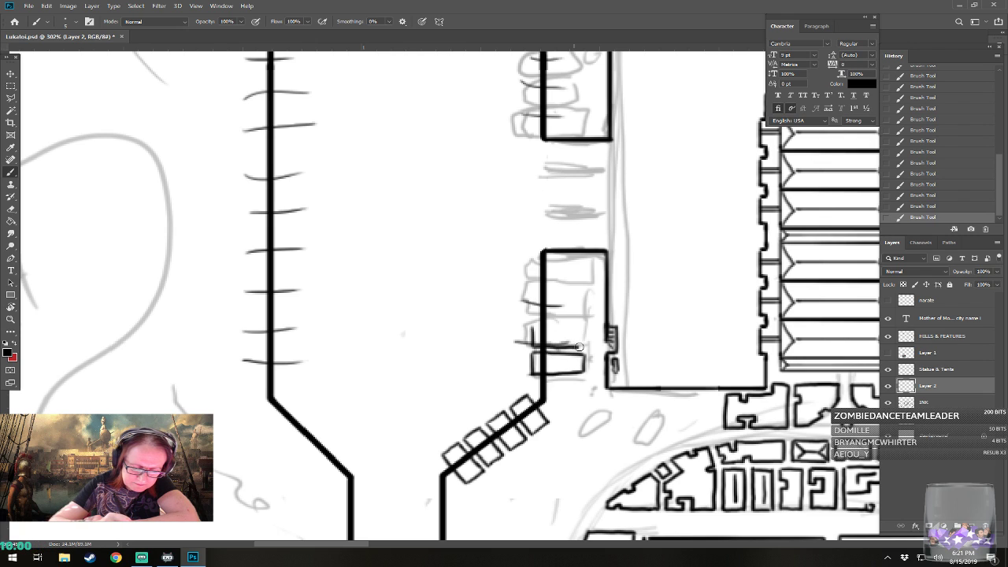
mouse_move(534, 325)
mouse_down()
mouse_move(584, 327)
mouse_move(583, 348)
mouse_up()
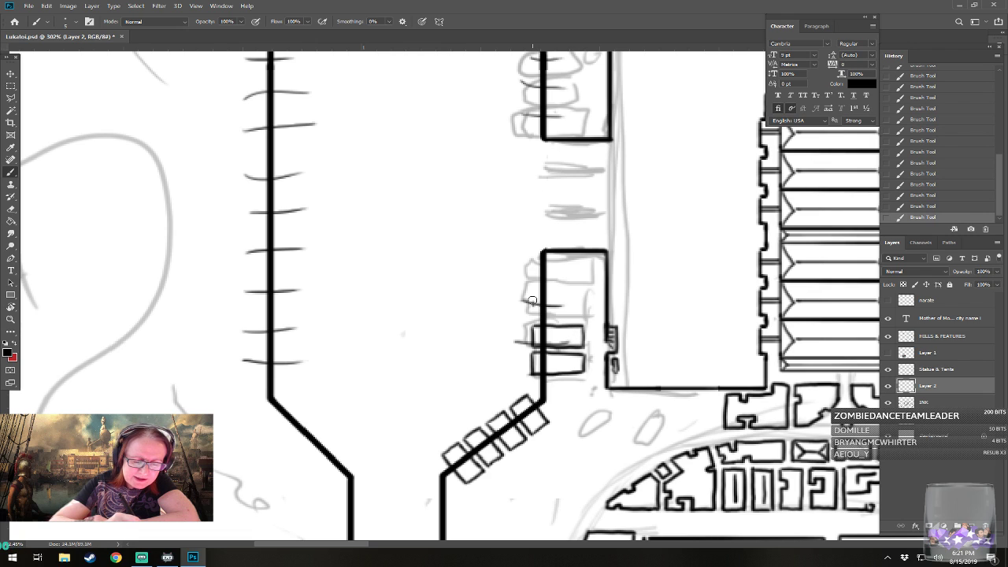
mouse_move(533, 300)
mouse_down()
mouse_move(533, 319)
mouse_move(583, 318)
mouse_move(547, 299)
mouse_move(583, 300)
mouse_move(581, 319)
mouse_up()
mouse_move(531, 274)
mouse_down()
mouse_move(532, 290)
mouse_move(580, 292)
mouse_move(567, 271)
mouse_move(580, 270)
mouse_move(576, 290)
mouse_up()
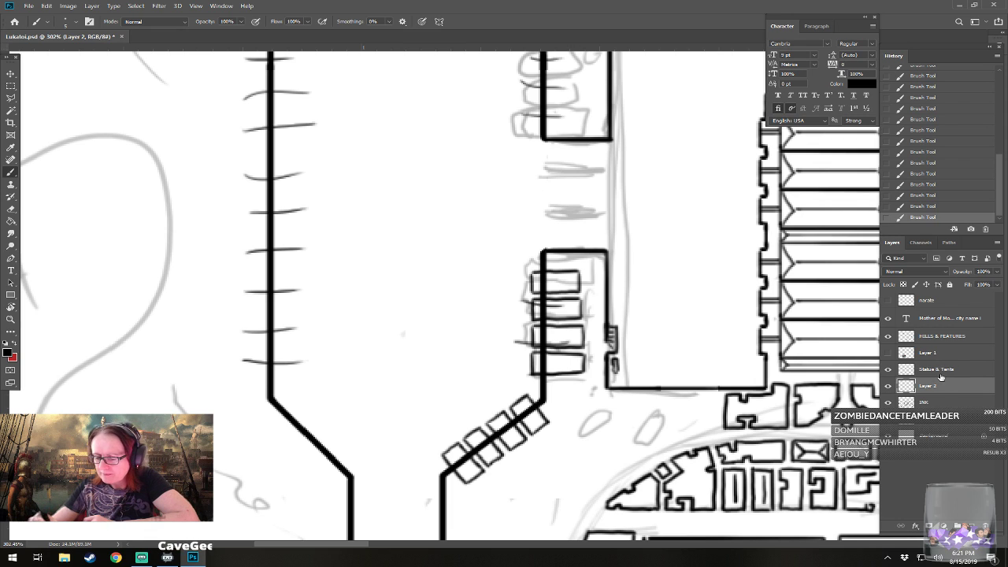
- On the INK layer, use a smaller Eraser to remove the harbour wall inside the stacked rectangles and the stray tick marks around them
click(938, 400)
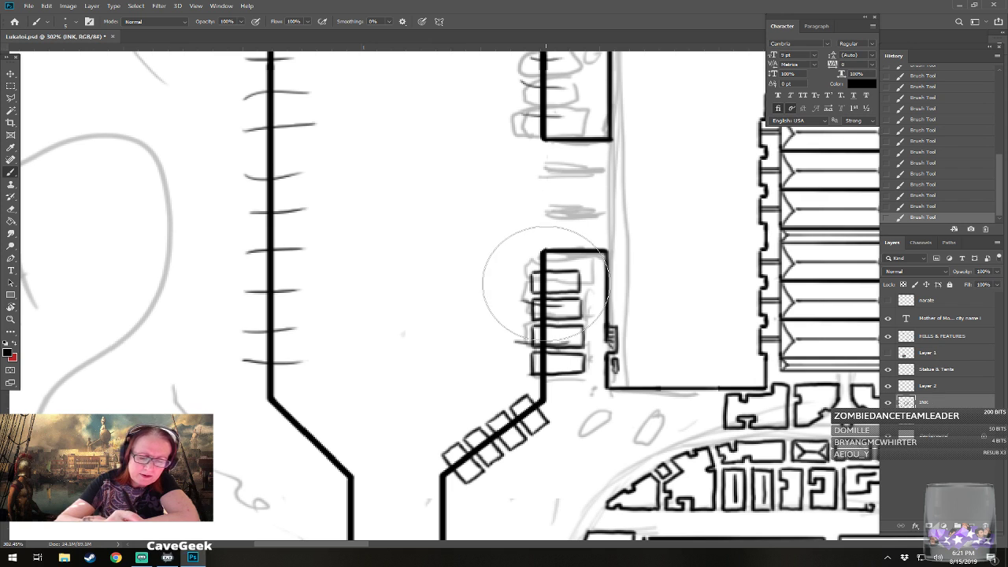
key(bracketleft)
key(bracketleft)
key(bracketleft)
key(bracketleft)
key(bracketleft)
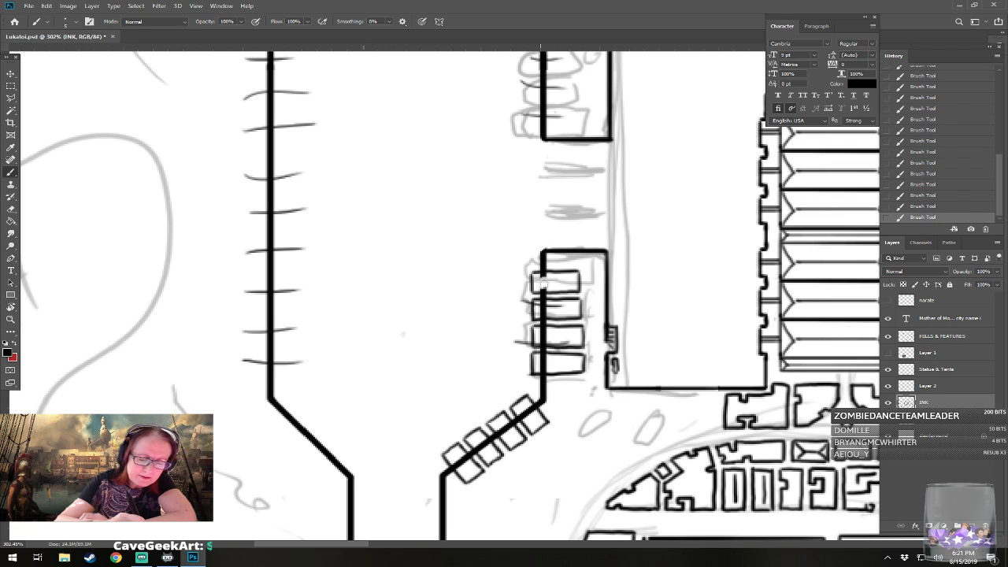
click(544, 277)
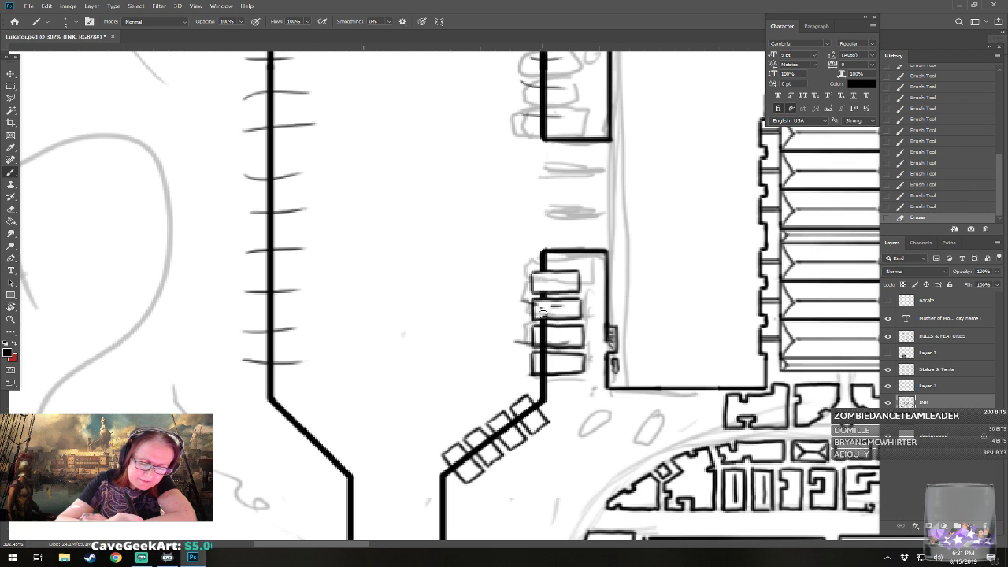
click(551, 309)
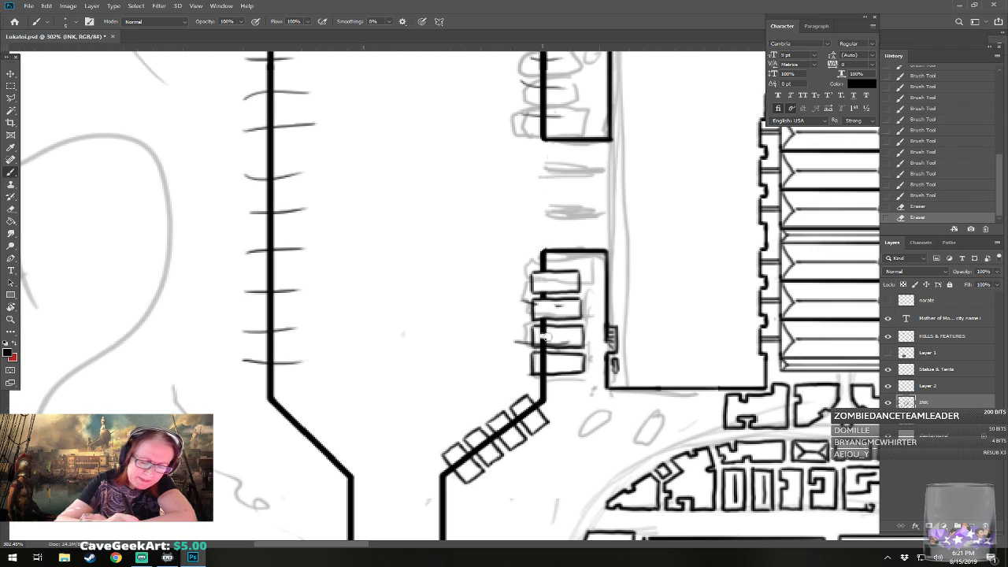
click(547, 337)
drag(536, 304, 544, 315)
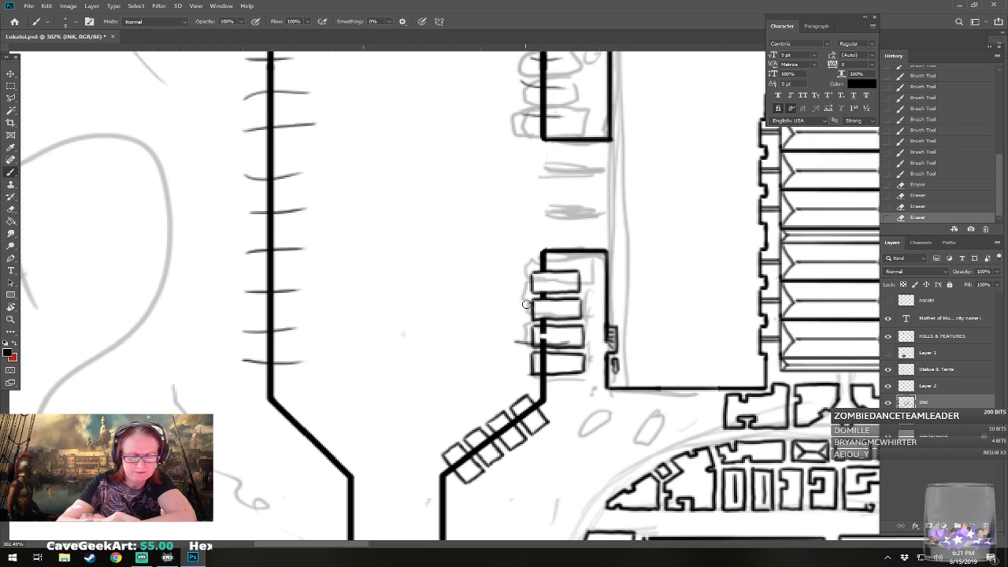
mouse_move(528, 301)
mouse_down()
mouse_move(534, 318)
mouse_move(519, 342)
mouse_move(529, 339)
mouse_up()
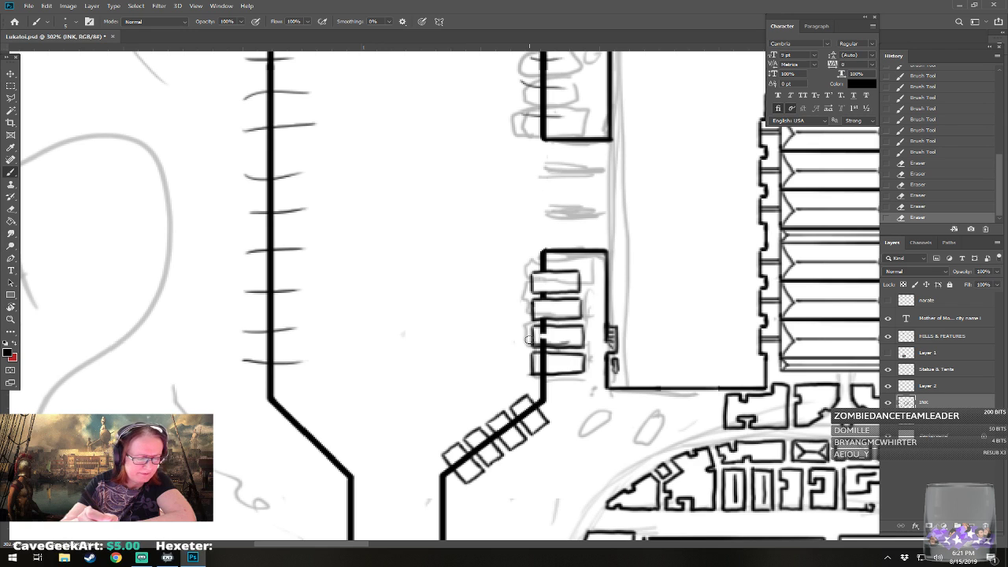
- Erase the harbour-side ends of the lowest three tick marks on the west wall and stray lines inside the circular harbour's southeast rim
mouse_move(290, 355)
mouse_down()
mouse_move(280, 363)
mouse_move(299, 360)
mouse_move(278, 332)
mouse_move(296, 321)
mouse_move(291, 289)
mouse_move(277, 292)
mouse_move(282, 304)
mouse_up()
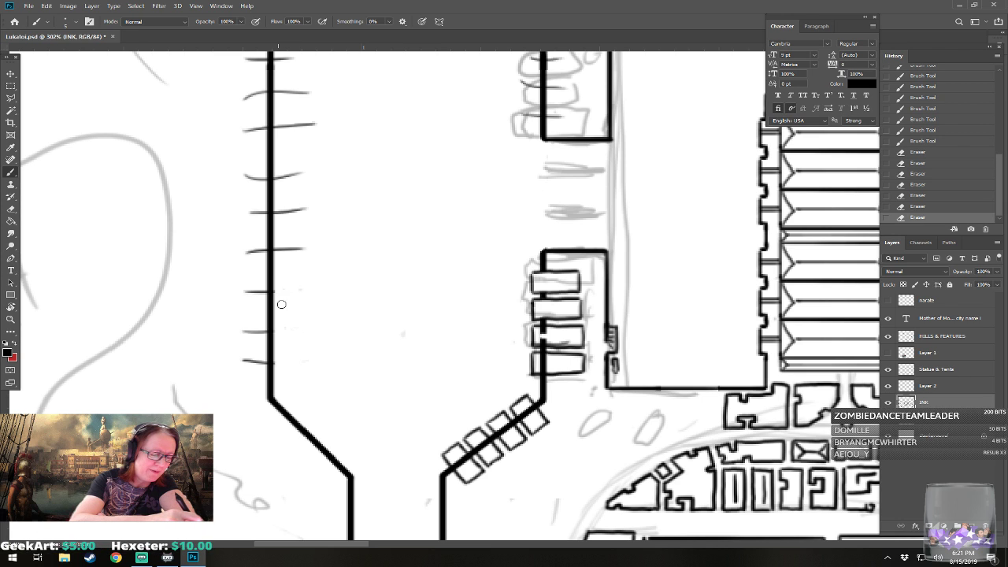
scroll(287, 317, down, 5)
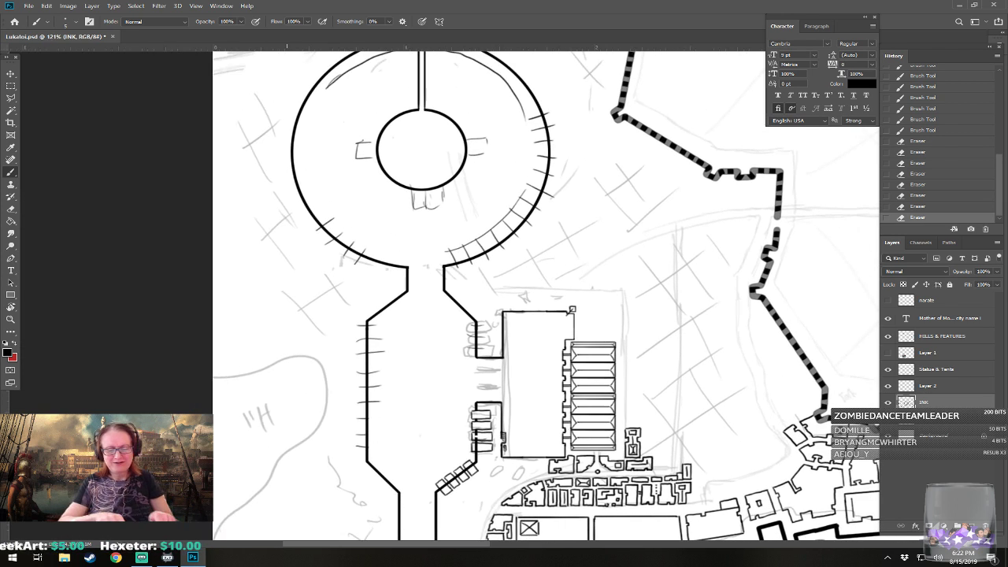
drag(691, 372, 721, 365)
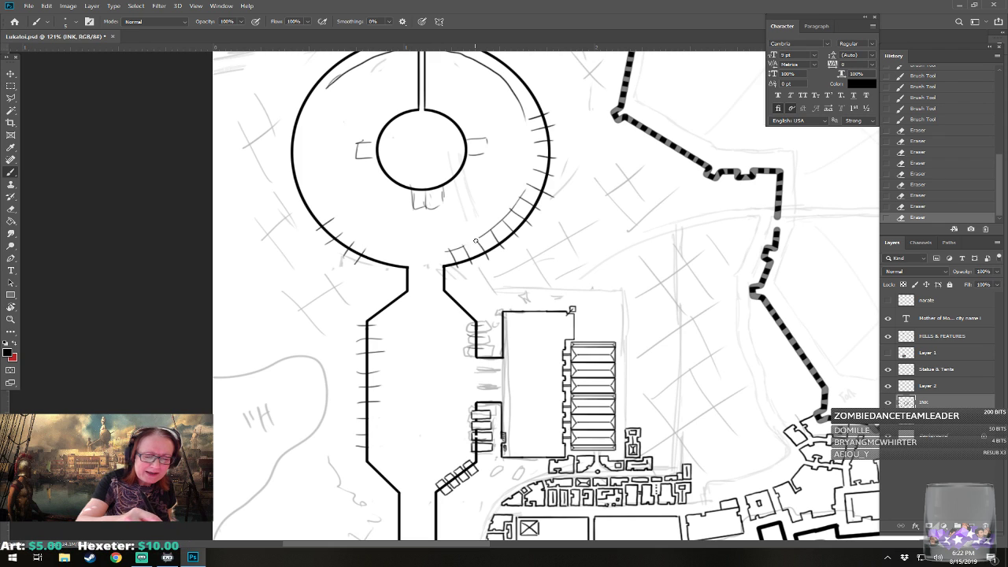
drag(475, 241, 484, 234)
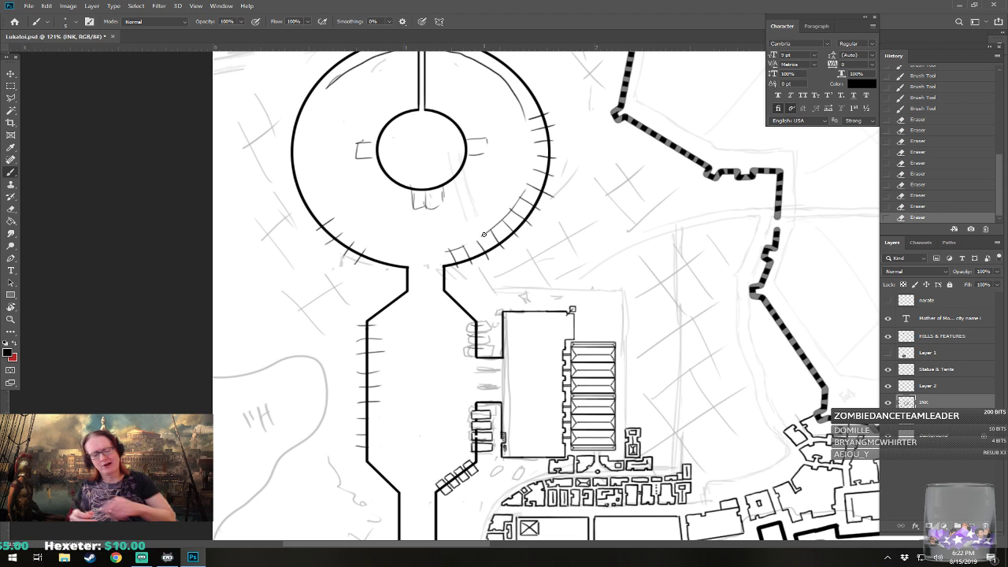
- Erase the remaining harbour wall line inside the lower stacked sheds and inside the four diagonal sheds on the INK layer
scroll(459, 483, up, 8)
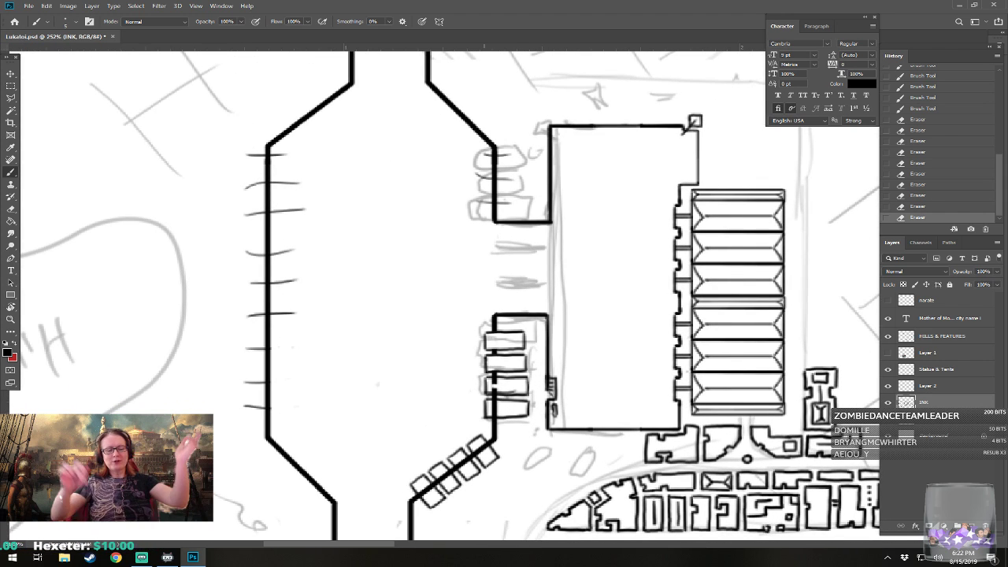
drag(498, 378, 522, 343)
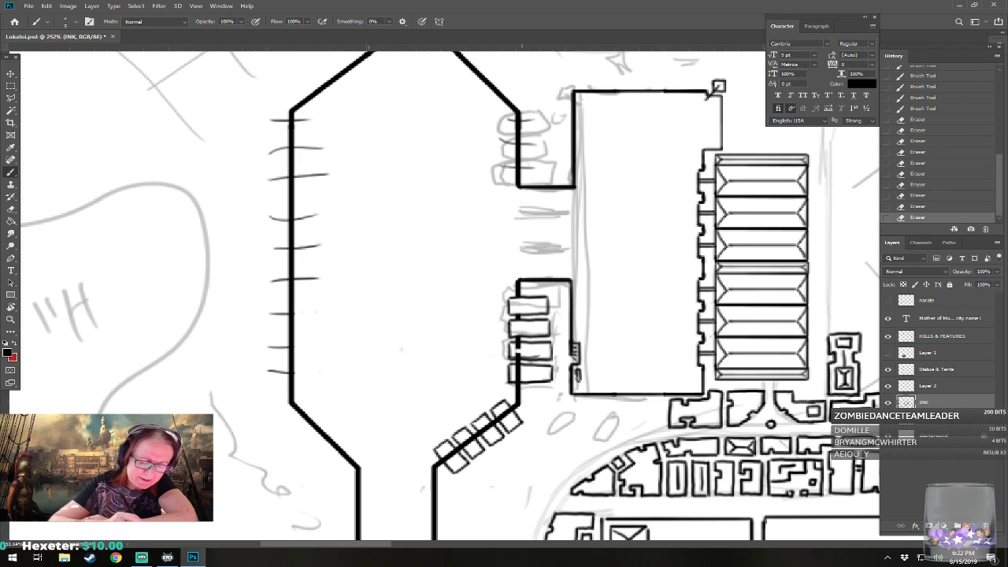
click(517, 367)
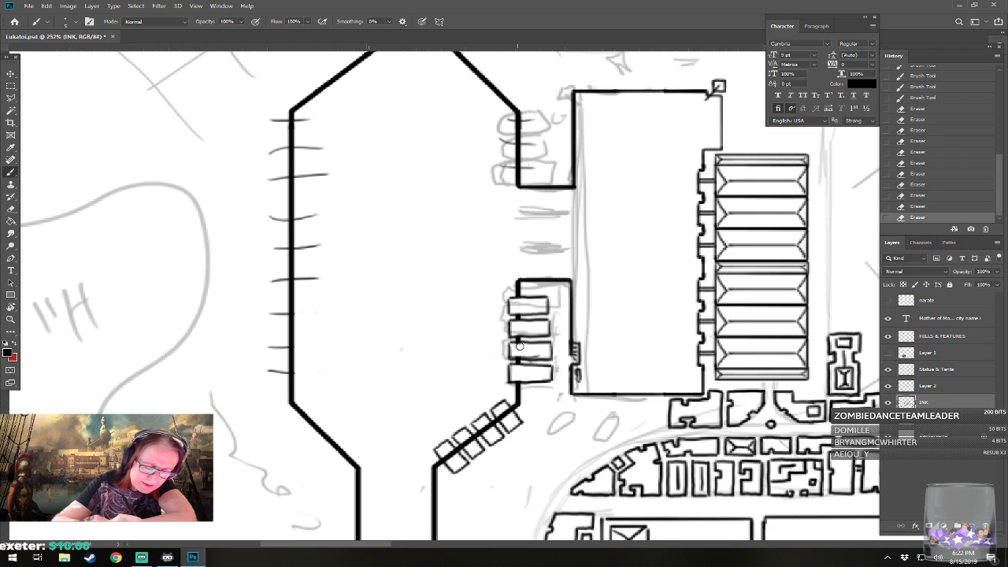
drag(517, 346, 527, 347)
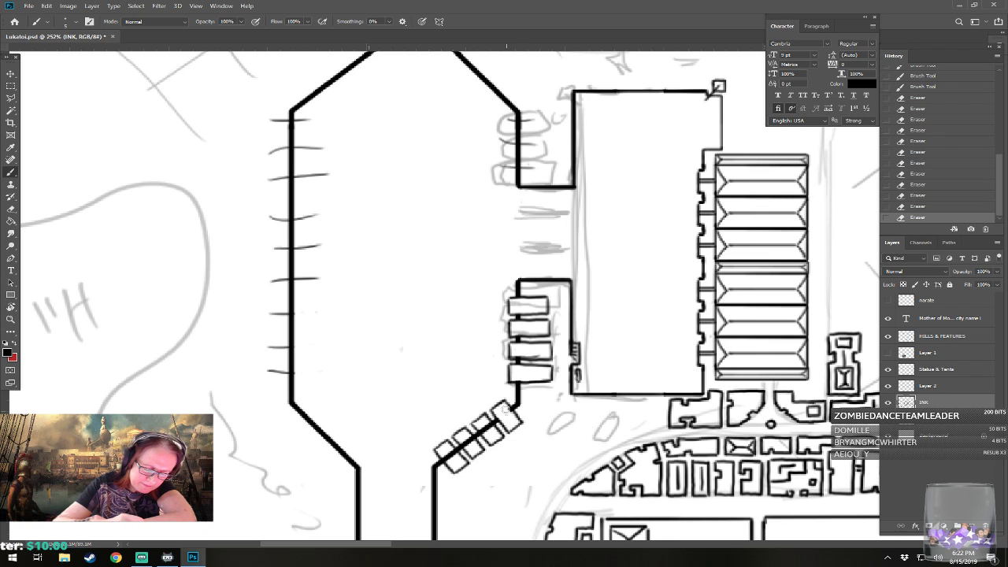
click(508, 415)
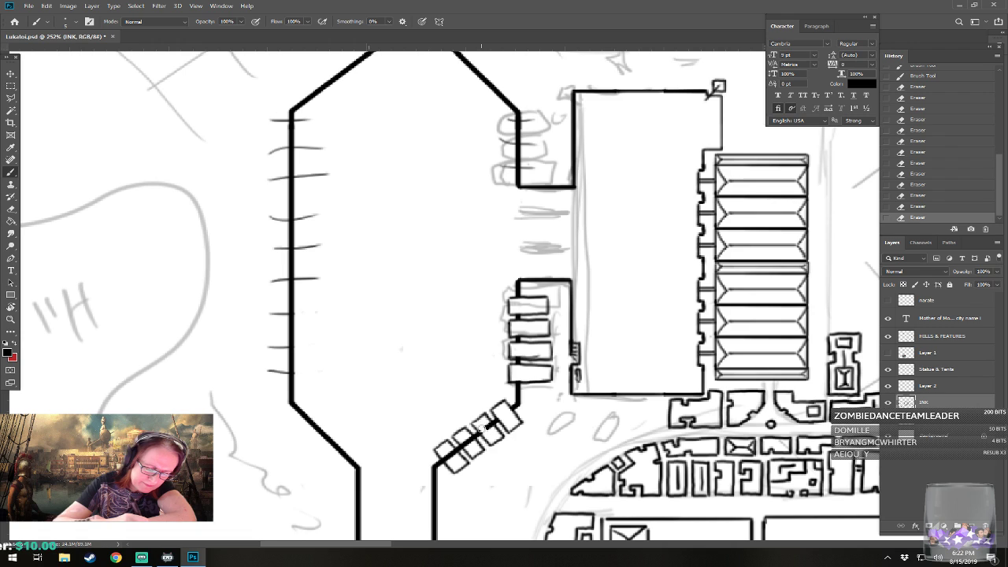
mouse_move(484, 430)
mouse_down()
mouse_move(445, 459)
mouse_move(456, 455)
mouse_up()
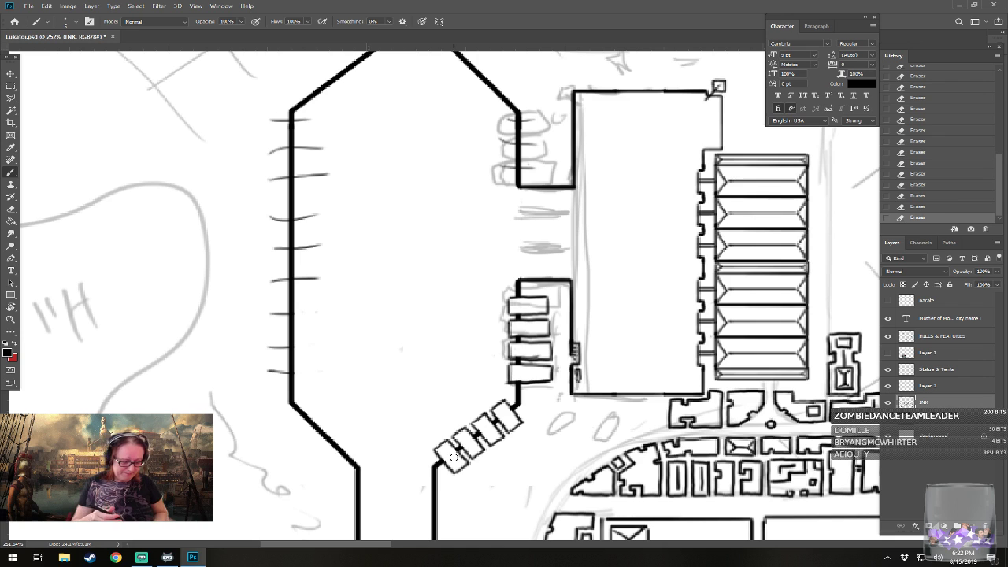
- Draw hipped roof lines with the Brush inside the four diagonal sheds at the harbour channel's southeast corner
drag(454, 456, 489, 406)
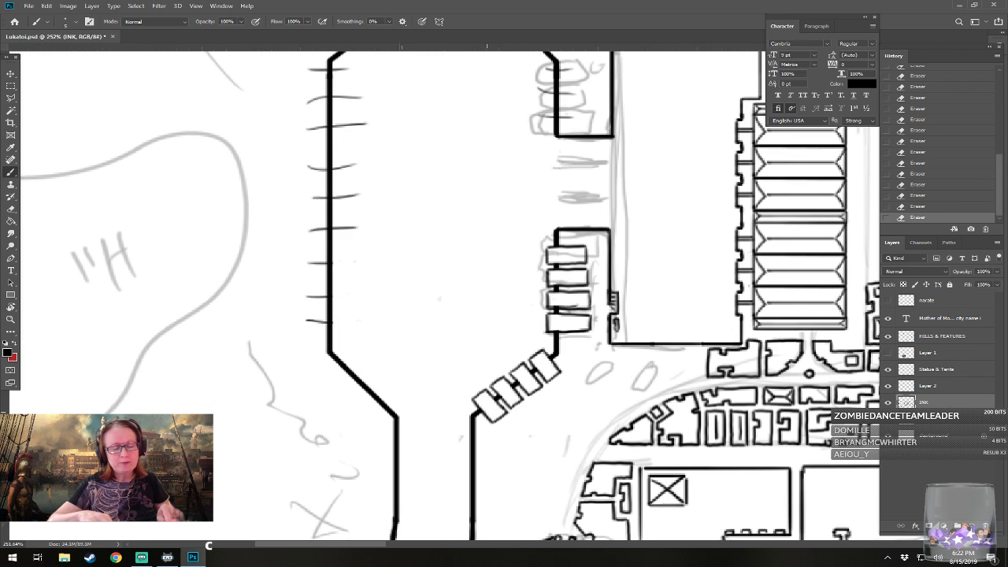
scroll(454, 359, up, 2)
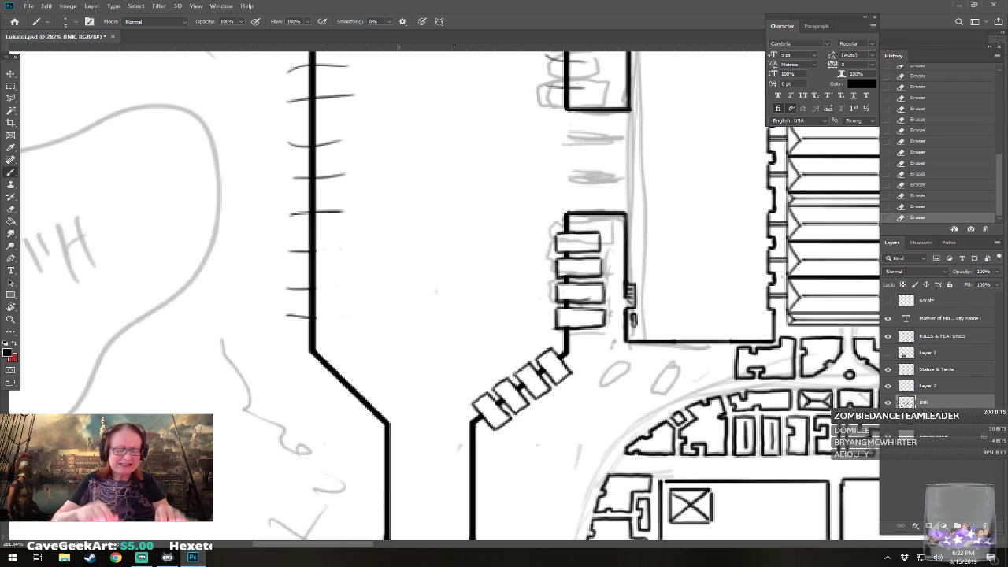
scroll(455, 467, up, 1)
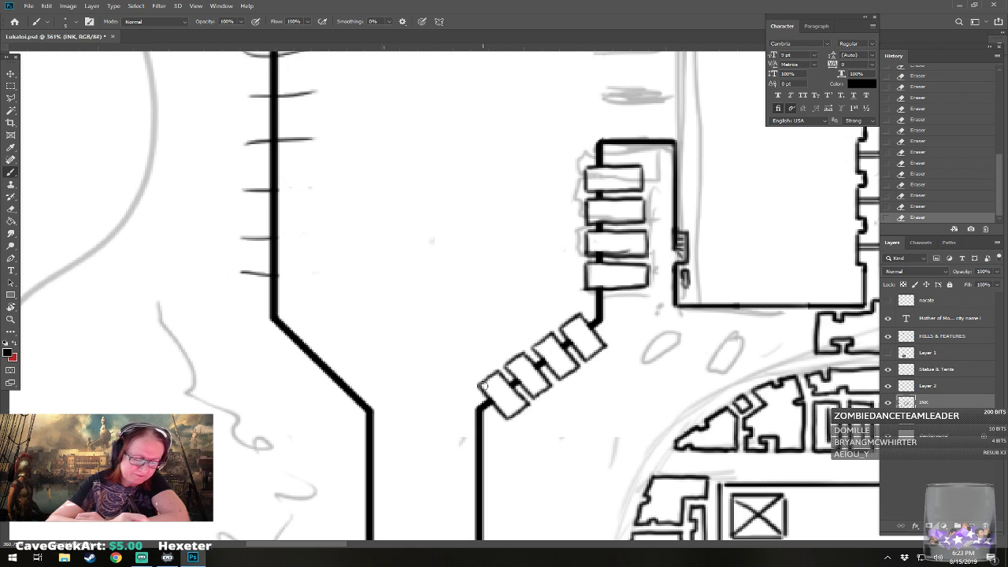
mouse_move(478, 387)
mouse_down()
mouse_move(497, 382)
mouse_move(511, 404)
mouse_up()
mouse_move(509, 370)
mouse_down()
mouse_move(527, 361)
mouse_move(540, 392)
mouse_move(550, 346)
mouse_move(561, 363)
mouse_up()
mouse_move(561, 363)
mouse_down()
mouse_move(574, 366)
mouse_move(561, 362)
mouse_move(582, 320)
mouse_move(589, 346)
mouse_move(603, 344)
mouse_up()
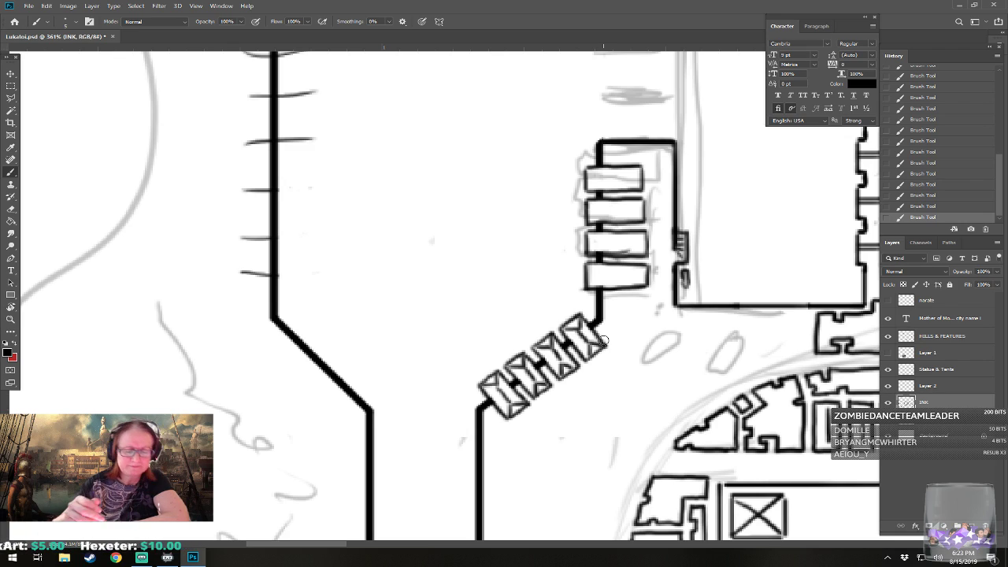
scroll(603, 344, down, 4)
scroll(464, 370, down, 5)
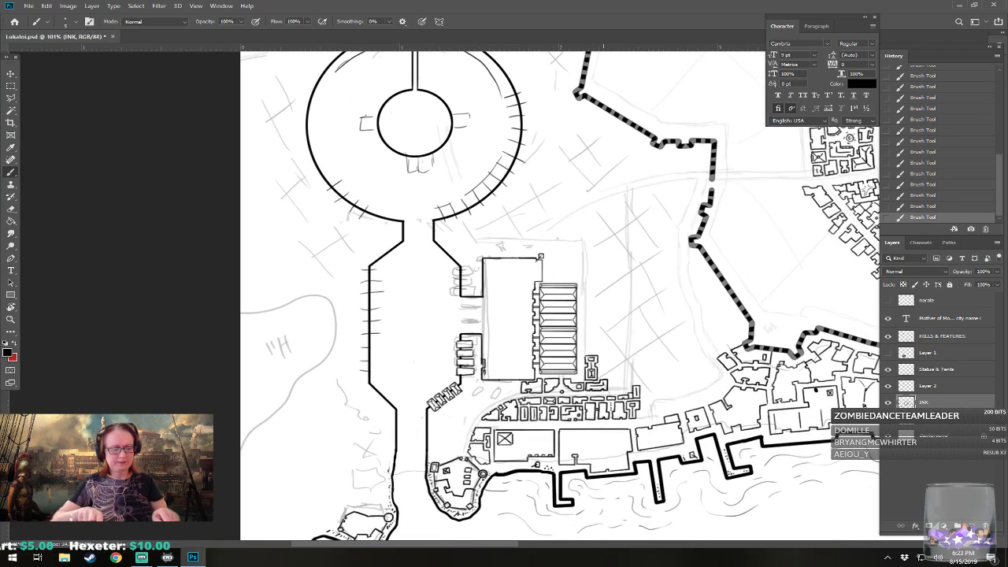
scroll(340, 379, down, 2)
scroll(339, 379, down, 1)
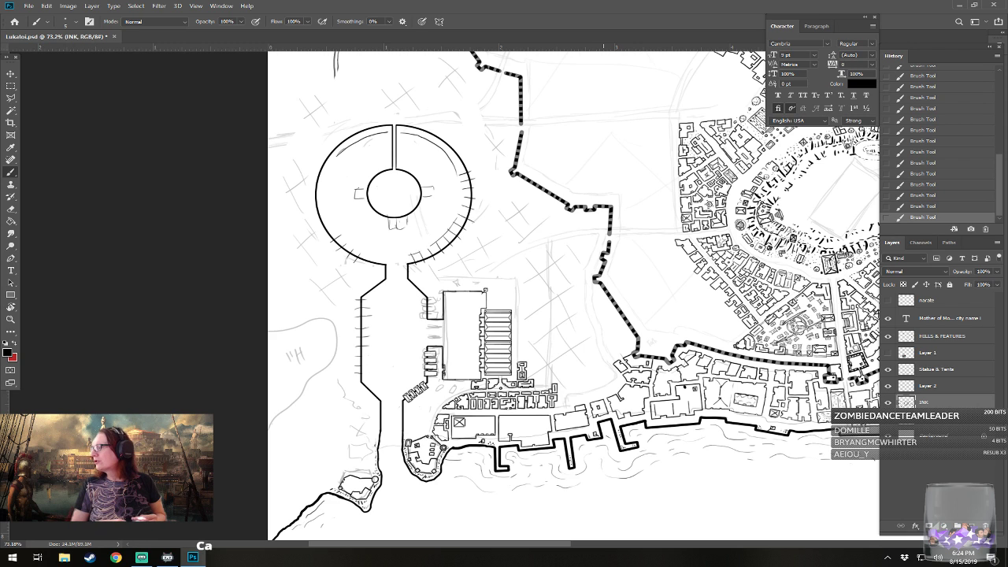
- Draw hipped roof lines, with a central ridge and forked ends, inside the four stacked sheds on the vertical harbour wall
scroll(363, 442, up, 5)
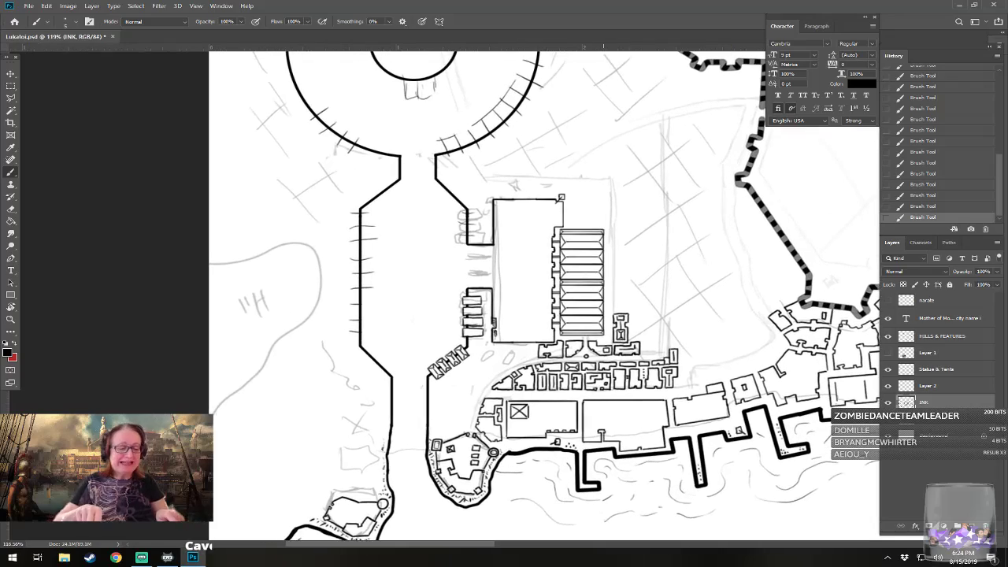
scroll(460, 331, up, 5)
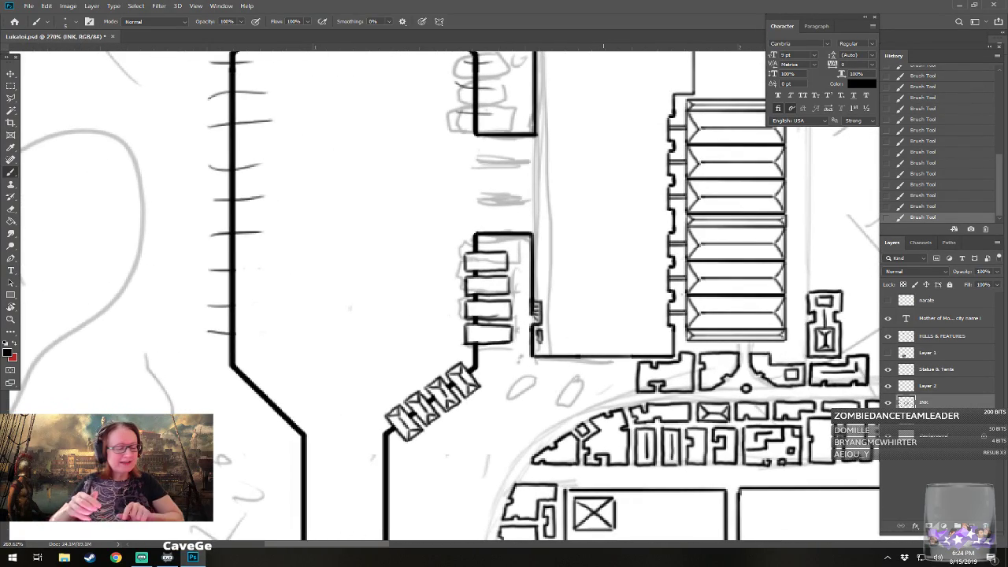
scroll(351, 498, up, 1)
drag(351, 498, 435, 514)
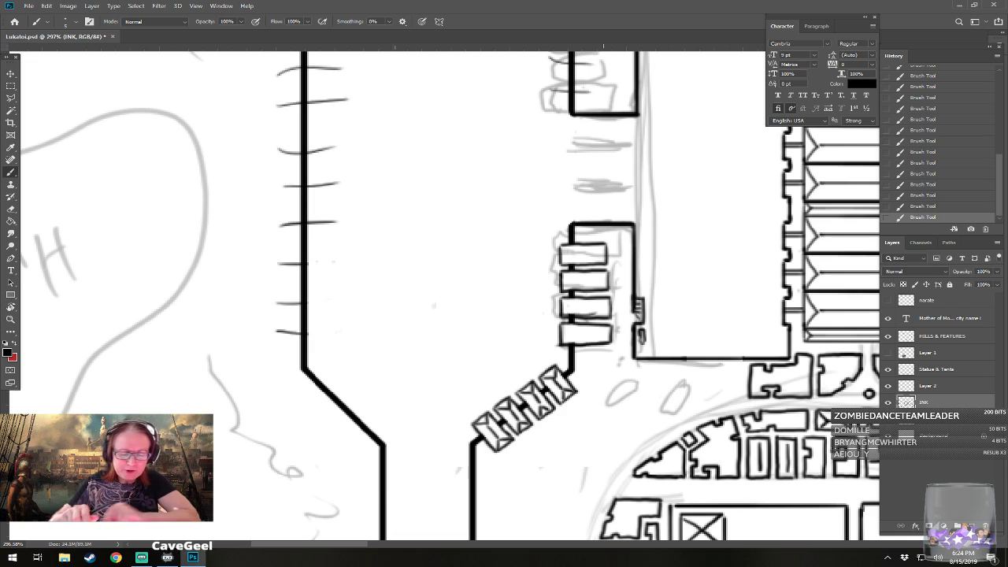
scroll(668, 394, up, 1)
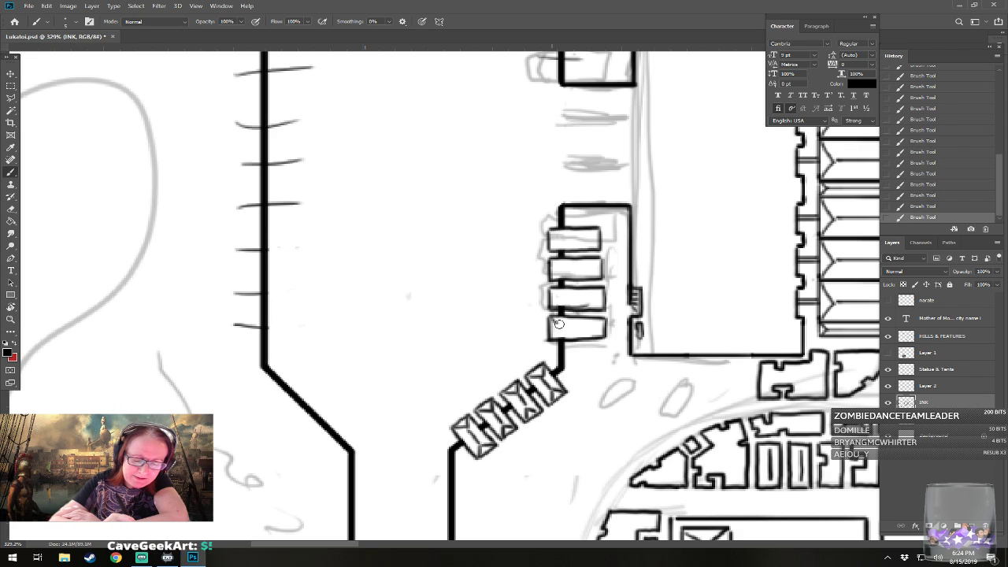
mouse_move(558, 324)
mouse_down()
mouse_move(556, 333)
mouse_move(596, 325)
mouse_up()
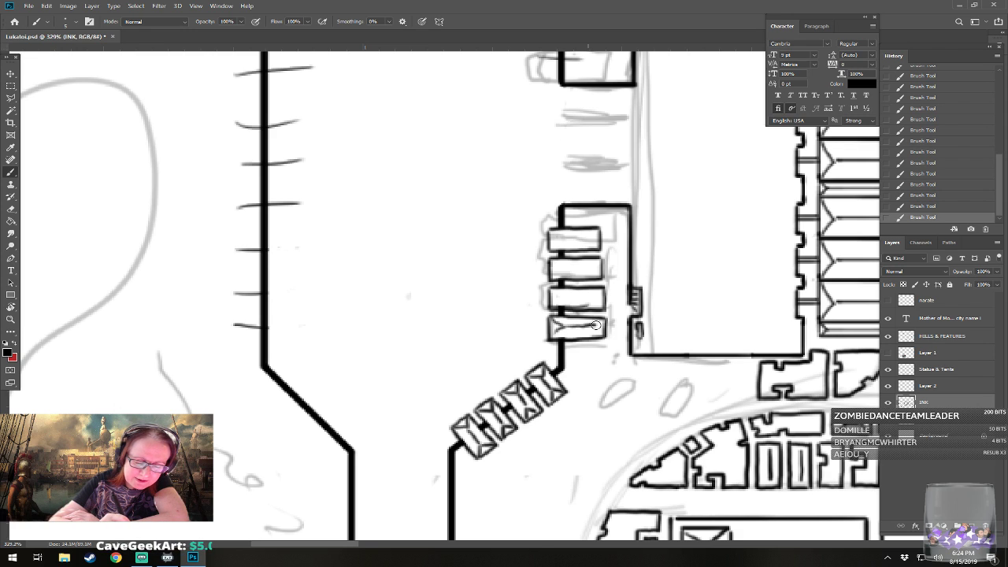
key(ctrl+z)
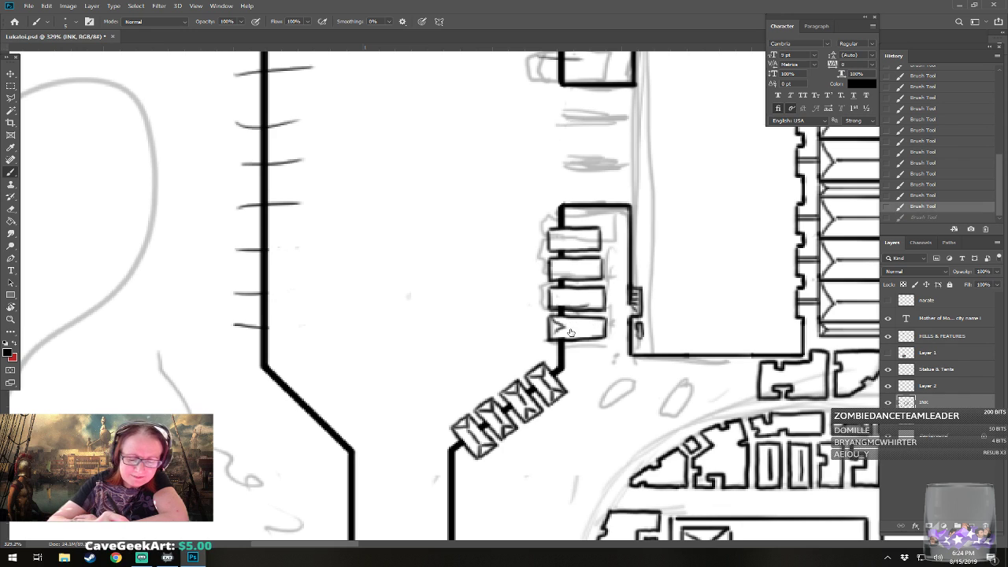
key(ctrl+shift+z)
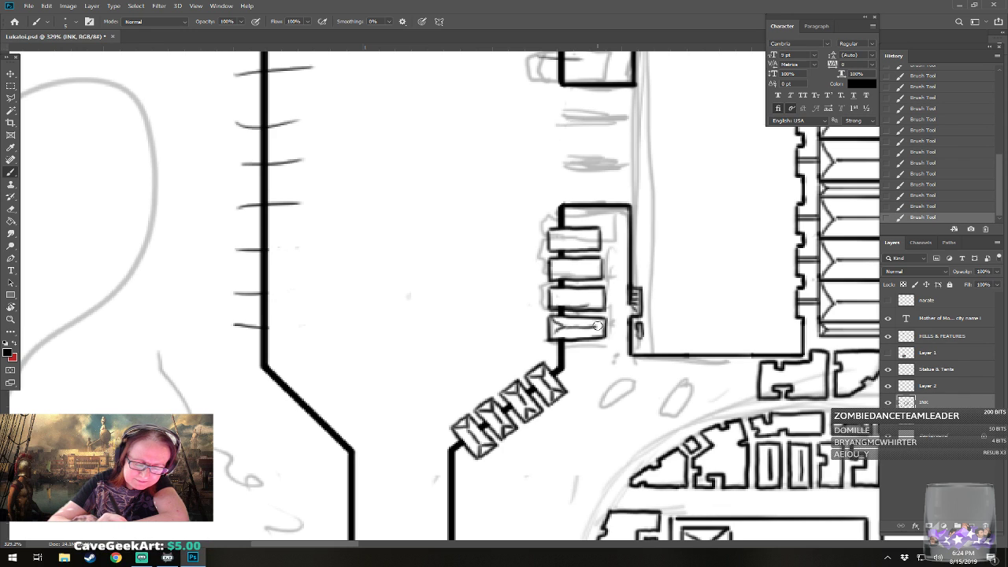
drag(603, 319, 597, 326)
drag(597, 326, 604, 337)
drag(551, 290, 605, 310)
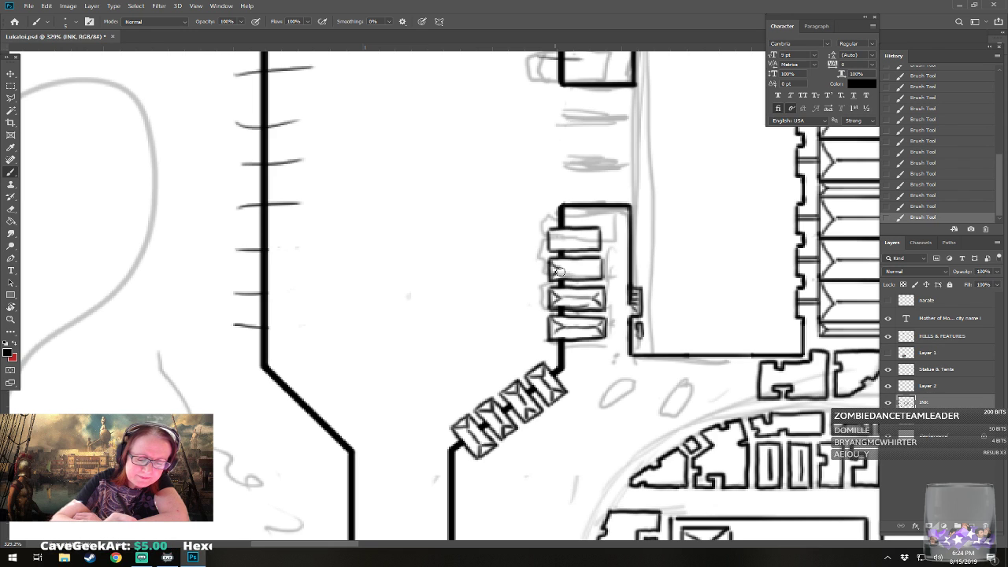
drag(559, 271, 593, 270)
drag(593, 270, 600, 273)
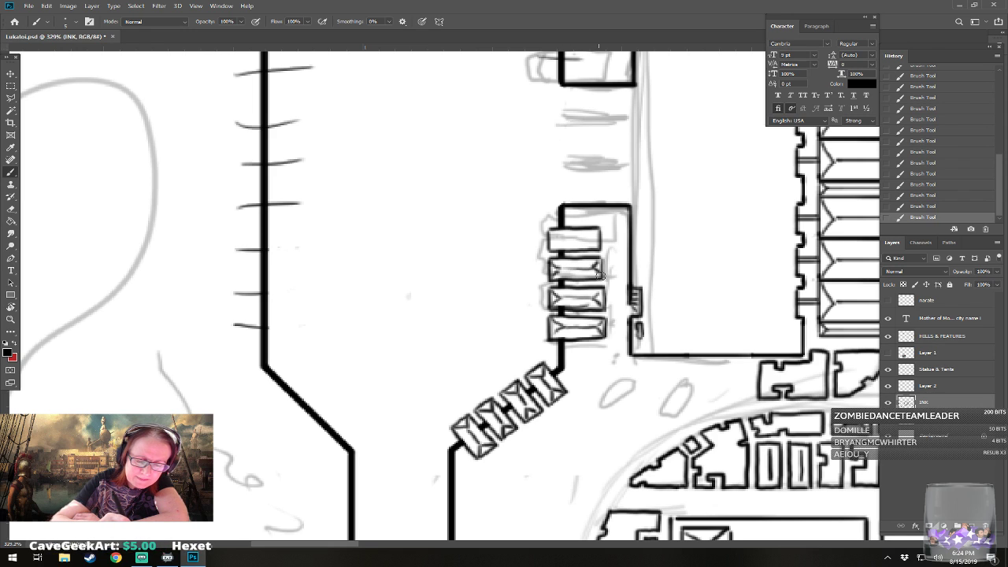
drag(549, 231, 593, 242)
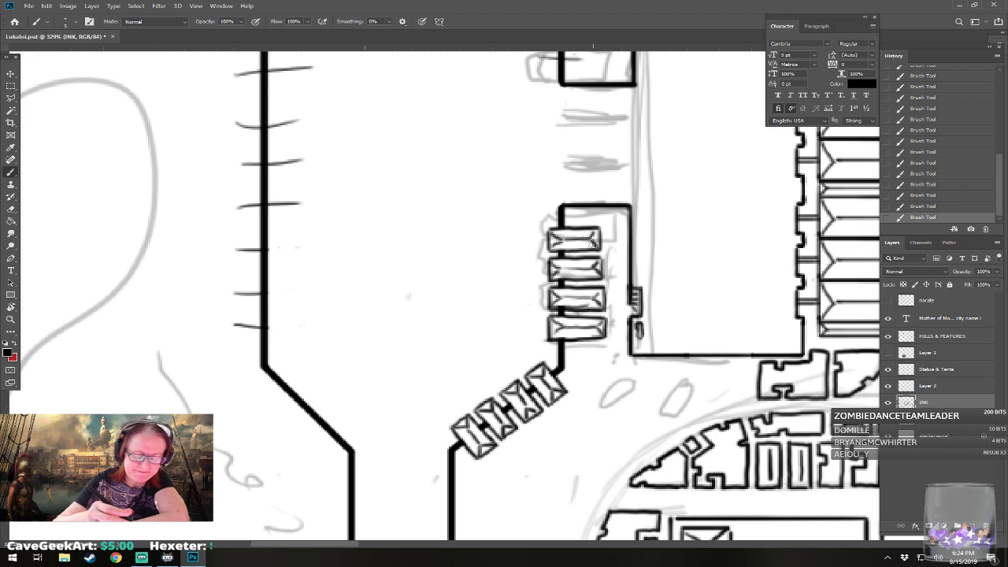
- Draw a thin broken line along the landward side of the channel's east wall, from the stacked sheds south to the fort
scroll(593, 242, down, 5)
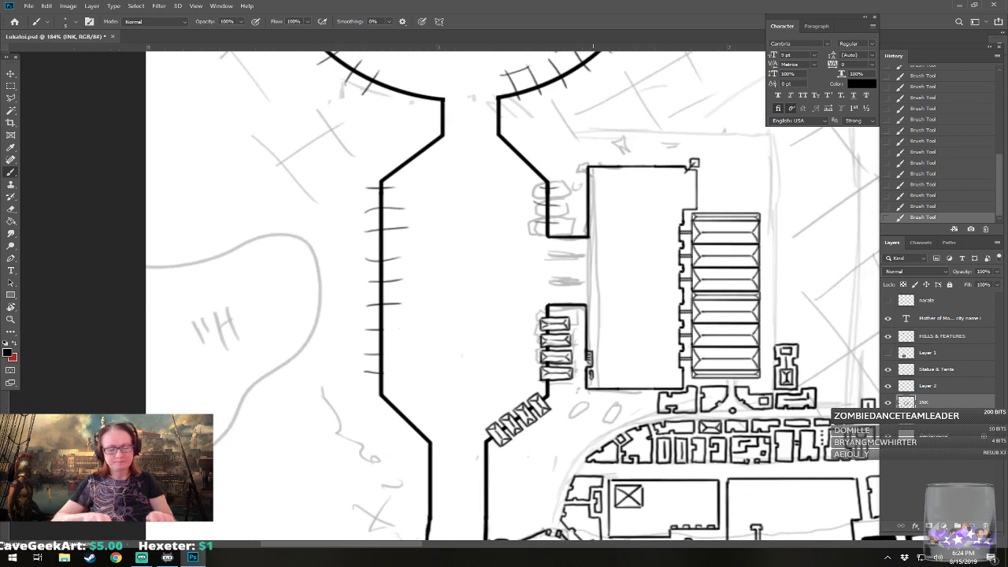
scroll(516, 447, up, 1)
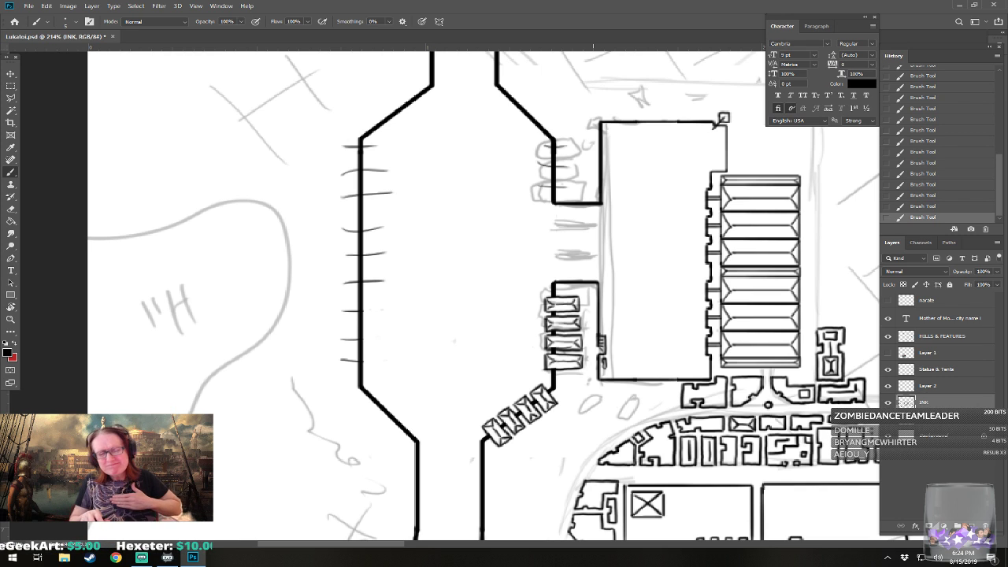
scroll(565, 483, up, 1)
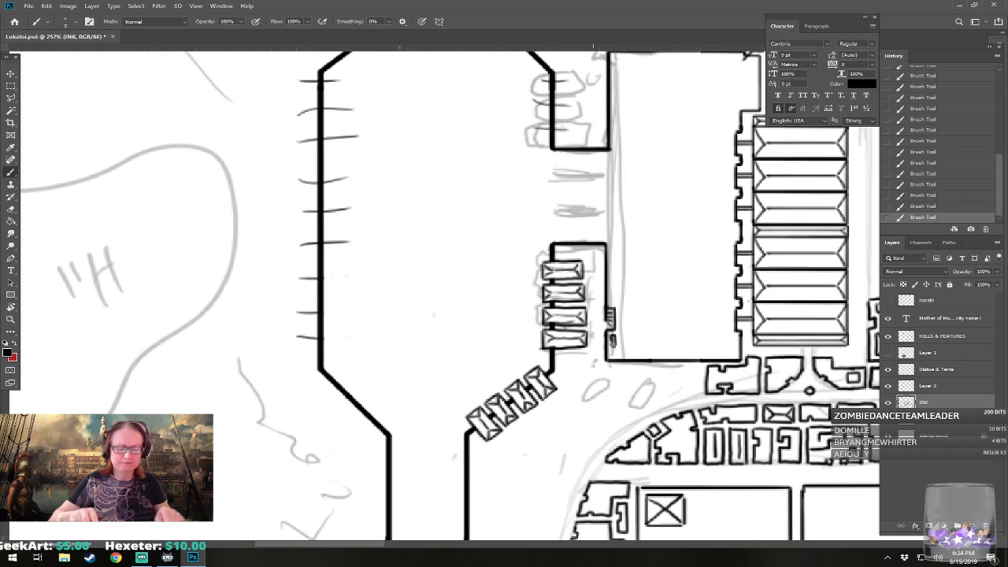
drag(565, 483, 563, 433)
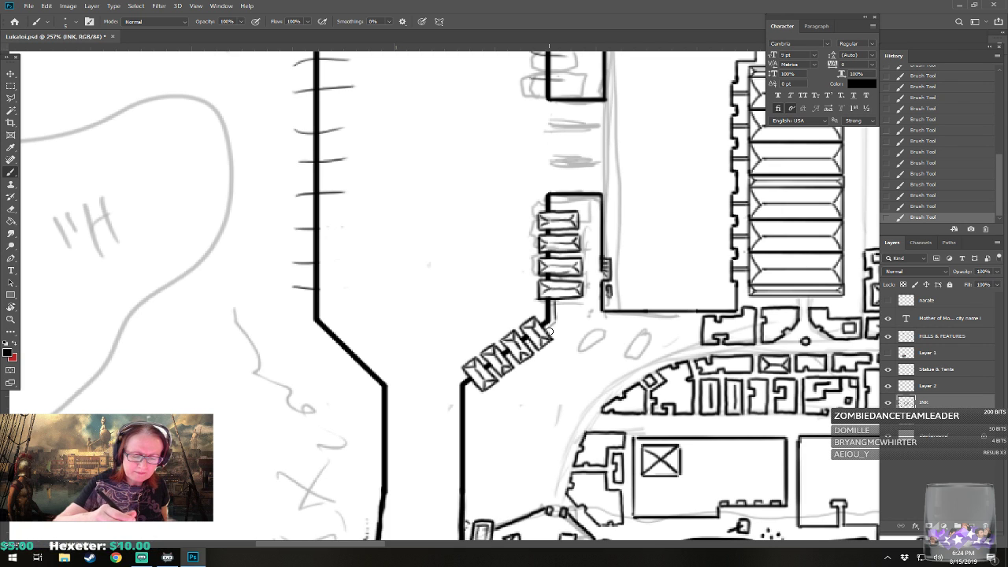
drag(548, 221, 512, 328)
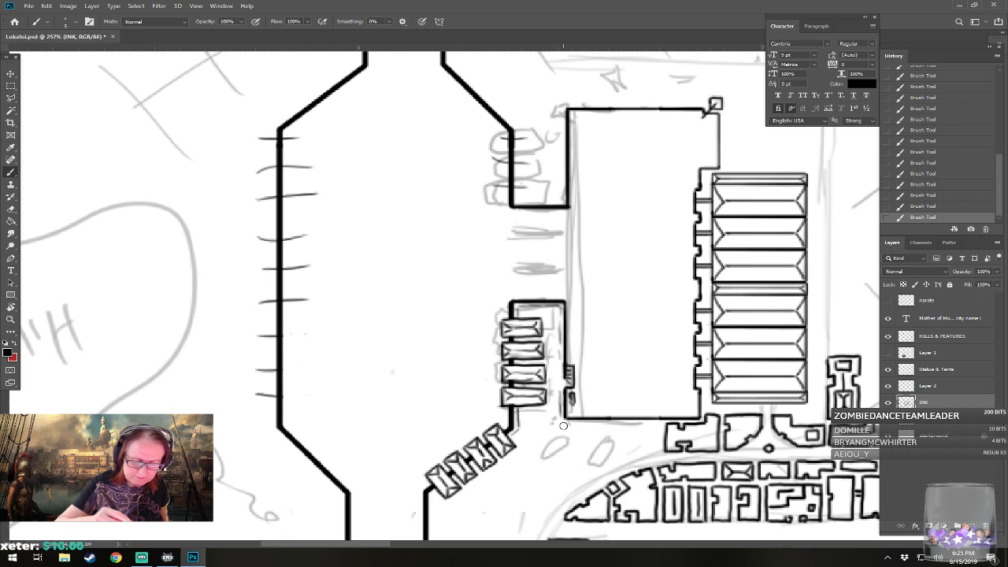
scroll(559, 408, down, 3)
drag(561, 314, 606, 209)
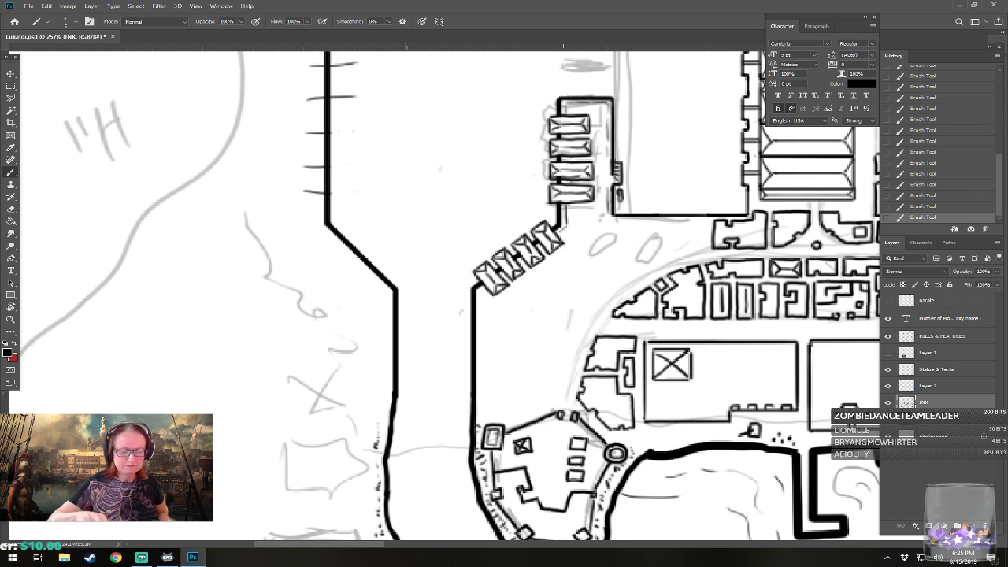
drag(563, 299, 569, 316)
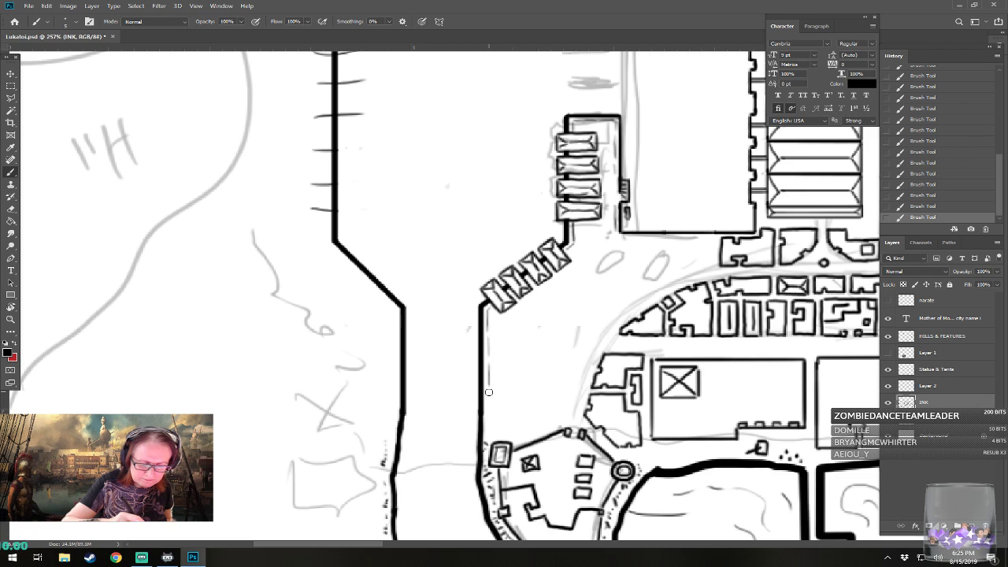
drag(489, 393, 489, 437)
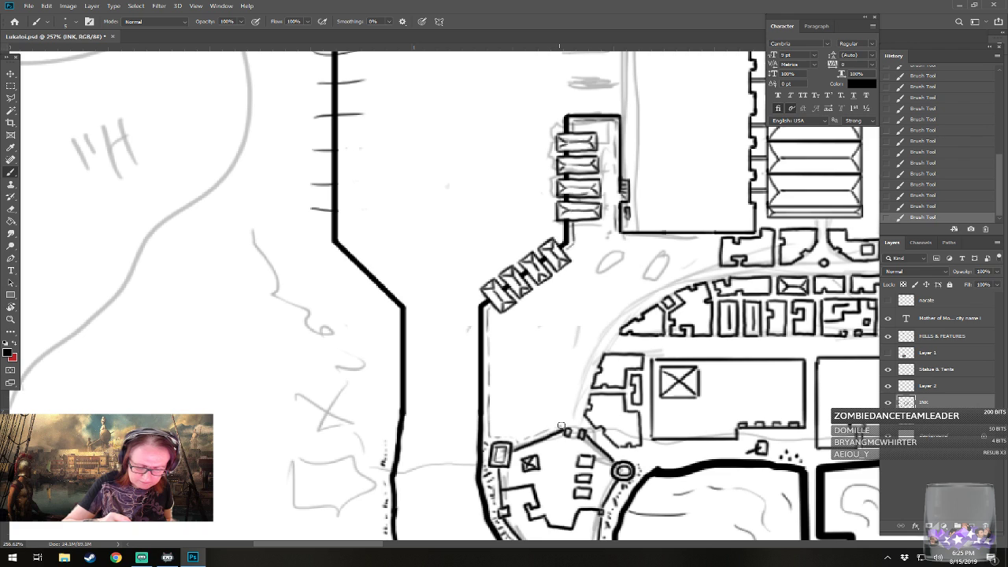
scroll(590, 421, down, 3)
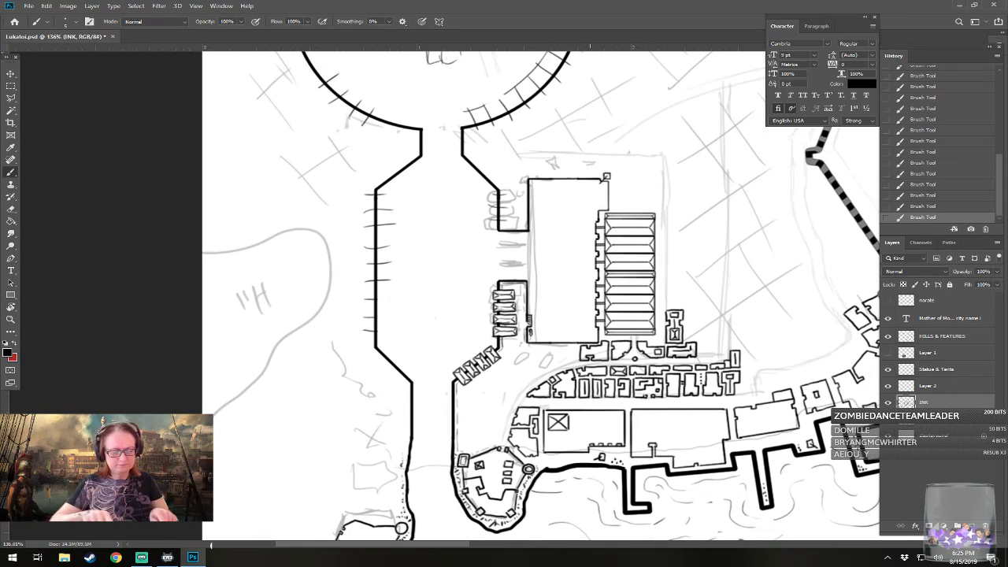
scroll(482, 366, up, 3)
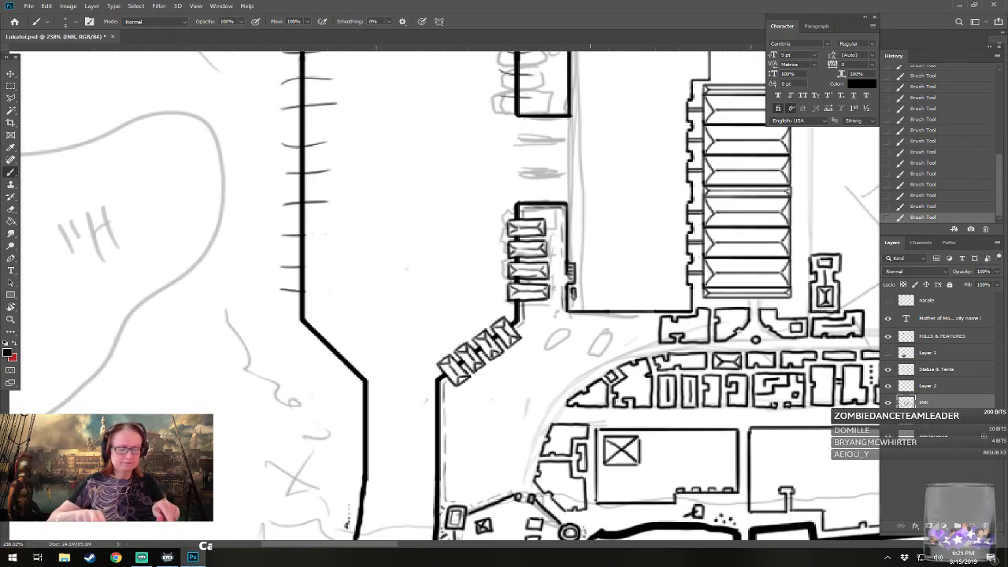
scroll(476, 295, up, 1)
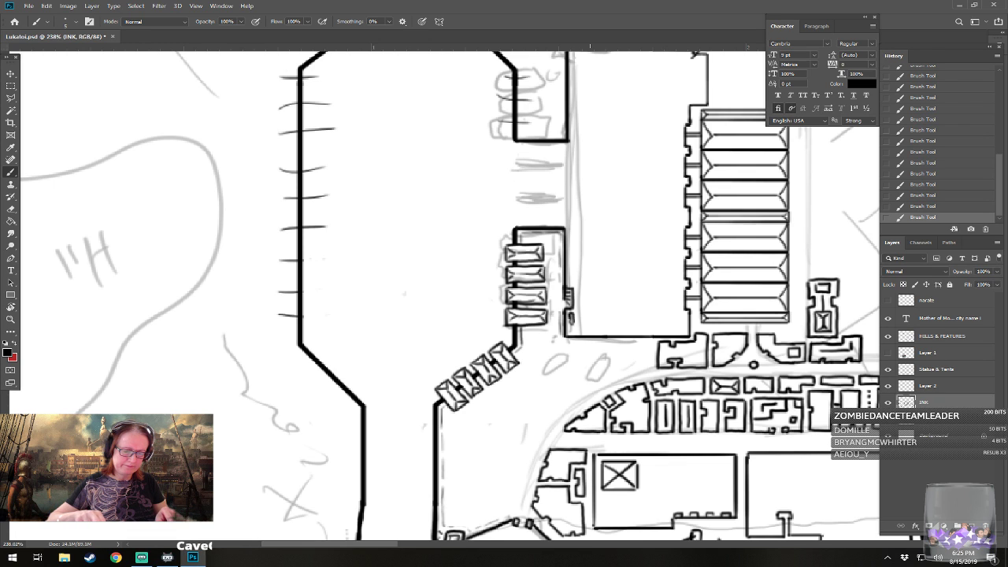
scroll(476, 295, down, 1)
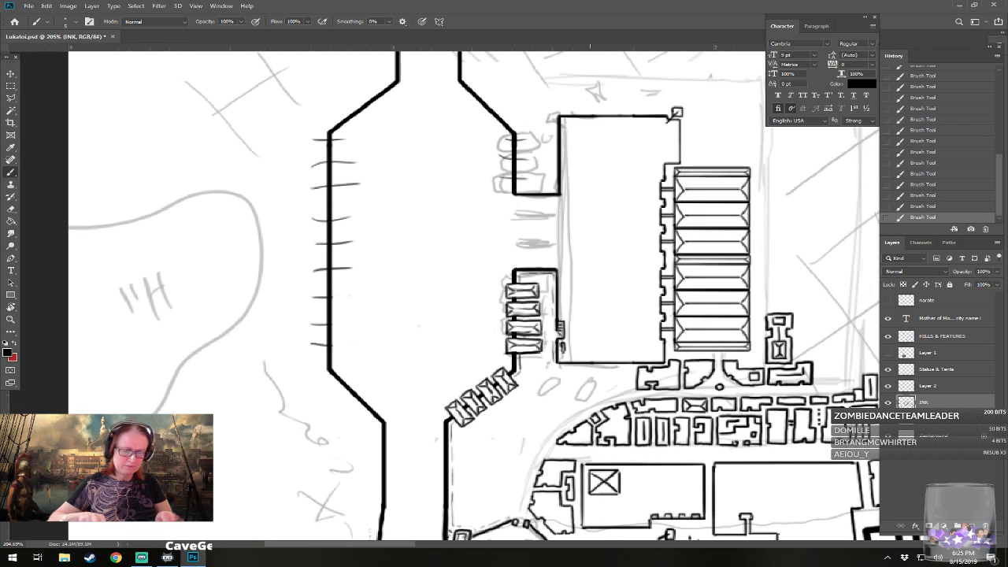
scroll(475, 294, up, 1)
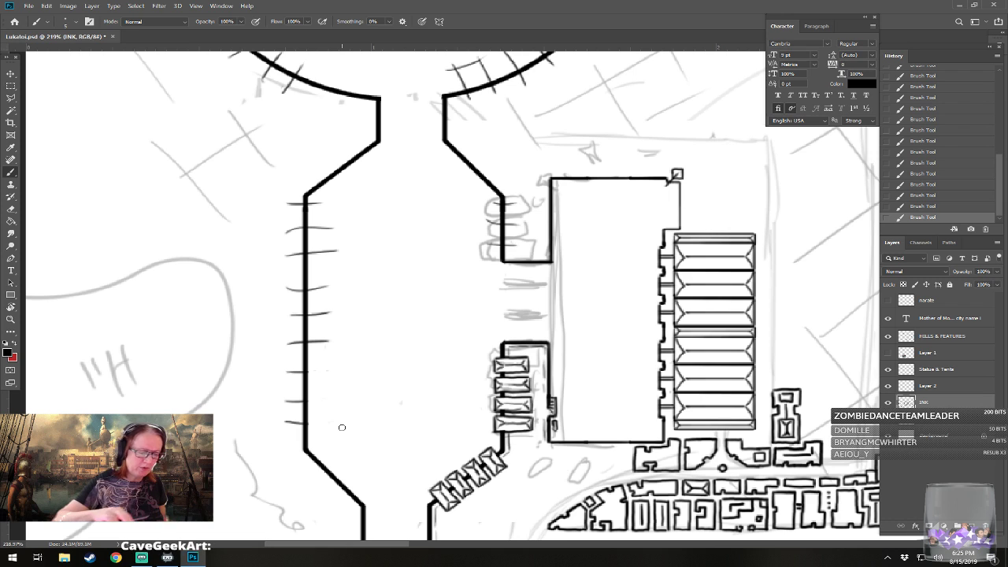
drag(342, 428, 364, 323)
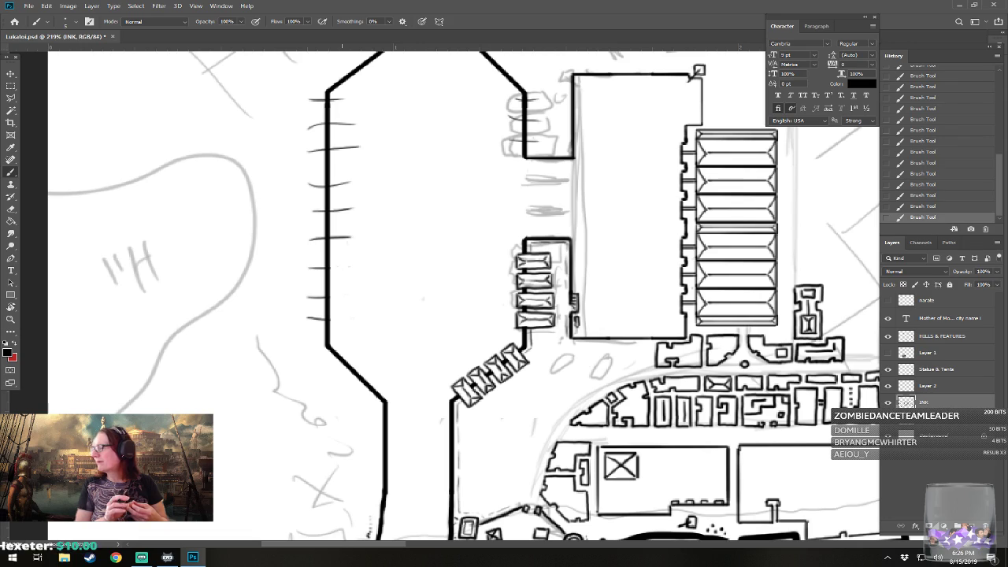
scroll(374, 432, down, 10)
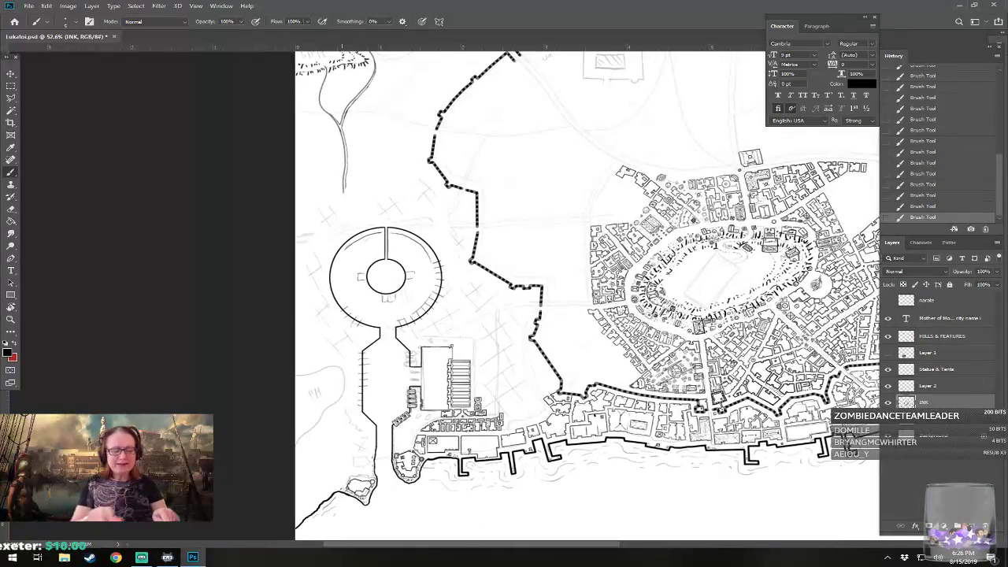
drag(462, 314, 340, 320)
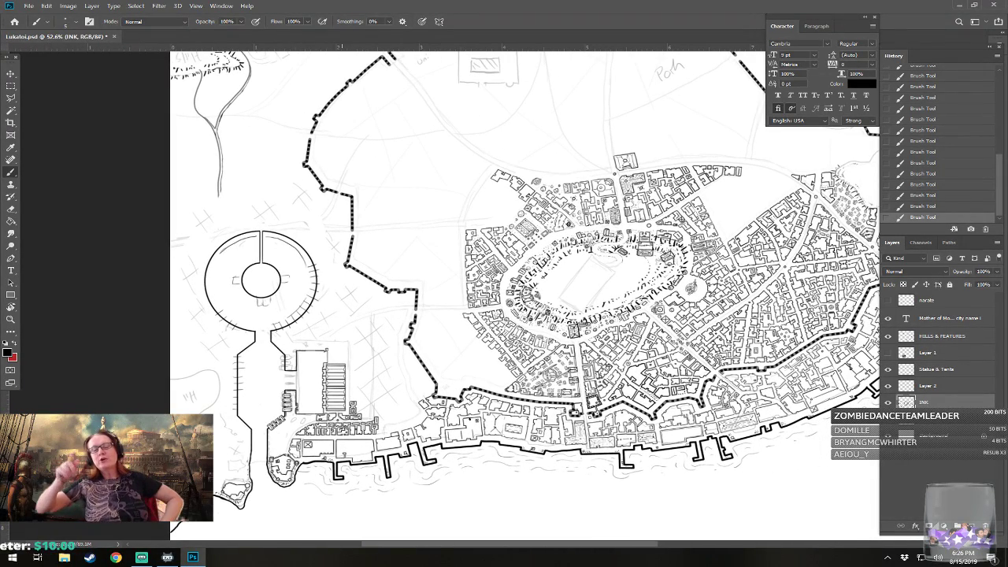
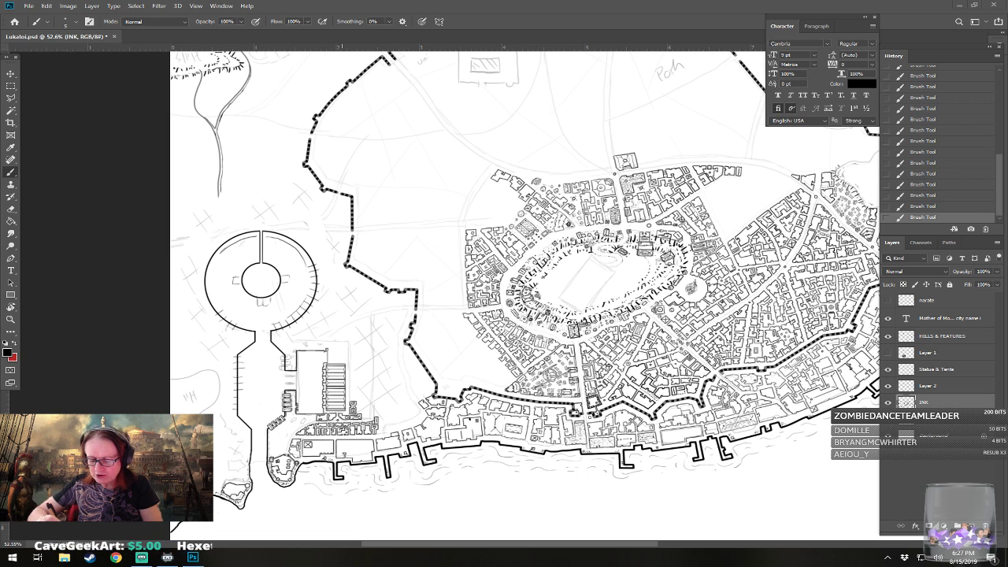
click(956, 558)
click(962, 557)
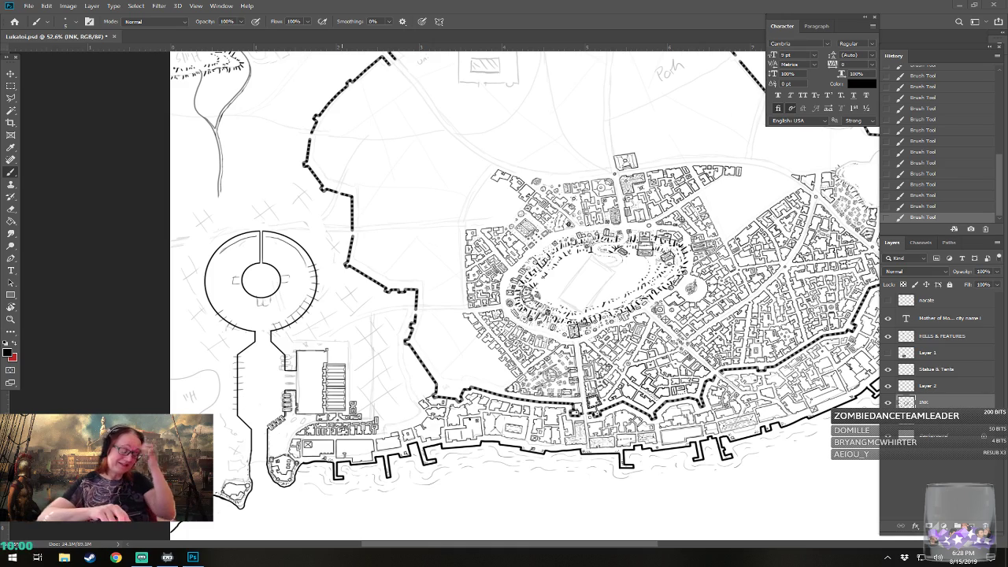
drag(242, 454, 310, 453)
drag(245, 386, 390, 336)
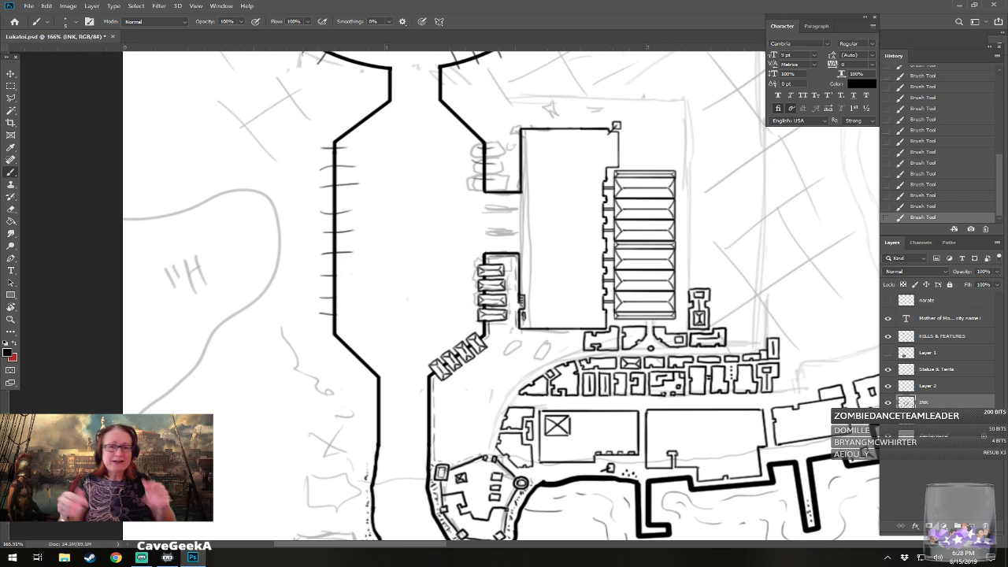
- Draw a notched building and a square building with a crossed roof along the channel's east wall, just north of the fort
scroll(464, 433, up, 2)
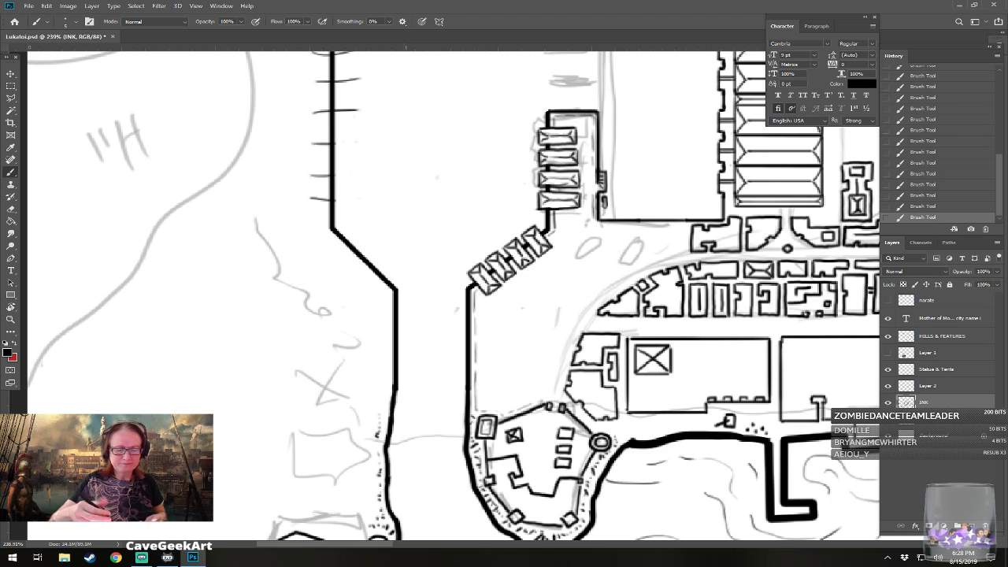
scroll(364, 459, up, 2)
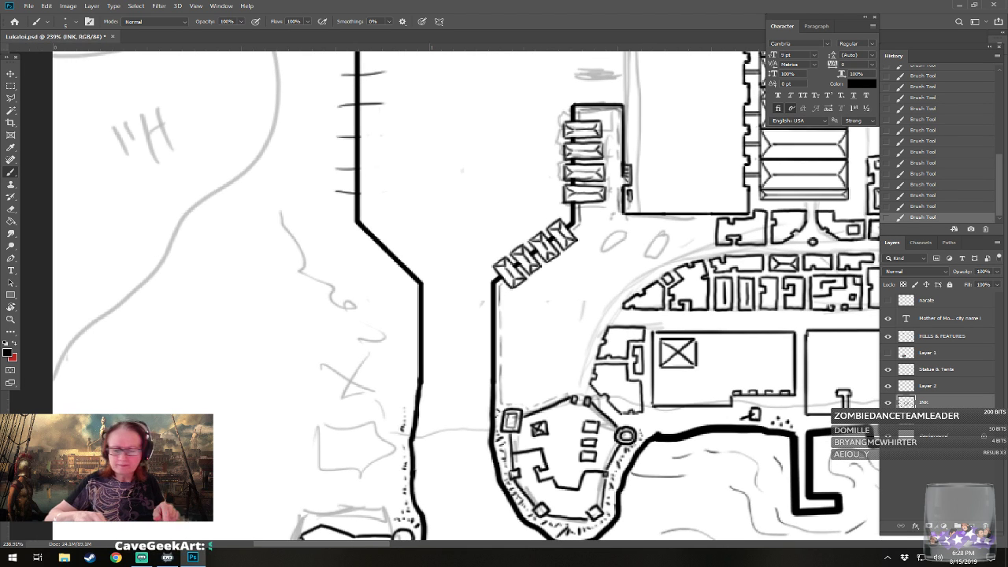
drag(363, 459, 351, 443)
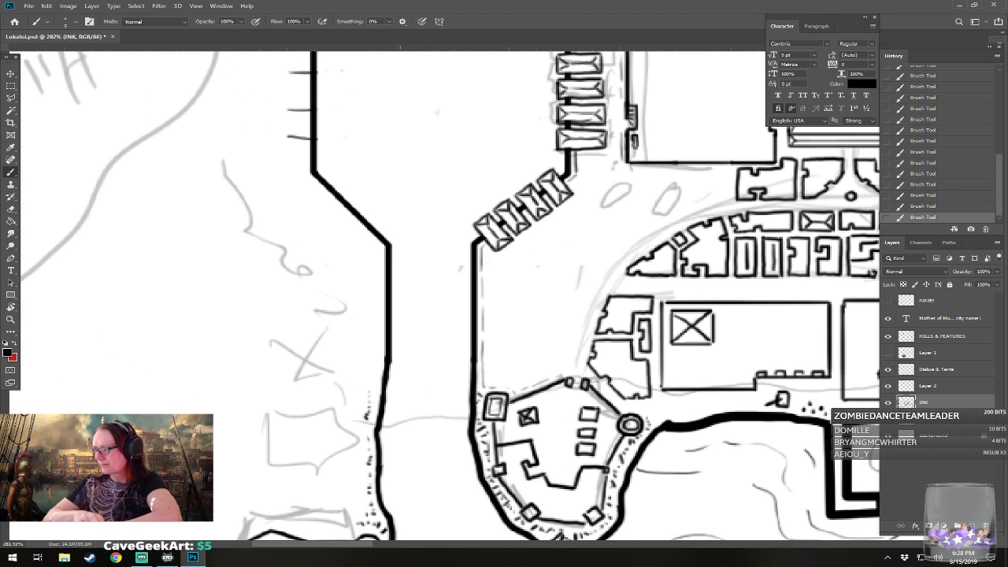
drag(486, 361, 499, 383)
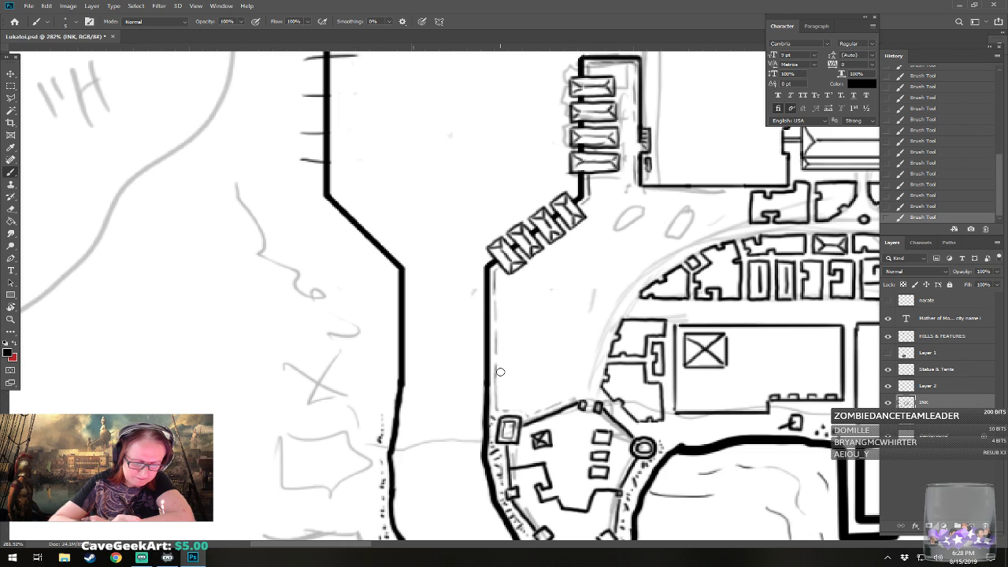
mouse_move(499, 368)
mouse_down()
mouse_move(503, 406)
mouse_move(528, 405)
mouse_up()
drag(527, 370, 527, 406)
mouse_move(498, 370)
mouse_down()
mouse_move(529, 370)
mouse_move(501, 355)
mouse_move(503, 365)
mouse_move(522, 364)
mouse_move(519, 340)
mouse_move(531, 342)
mouse_move(514, 353)
mouse_move(506, 342)
mouse_move(505, 362)
mouse_move(525, 341)
mouse_move(526, 359)
mouse_up()
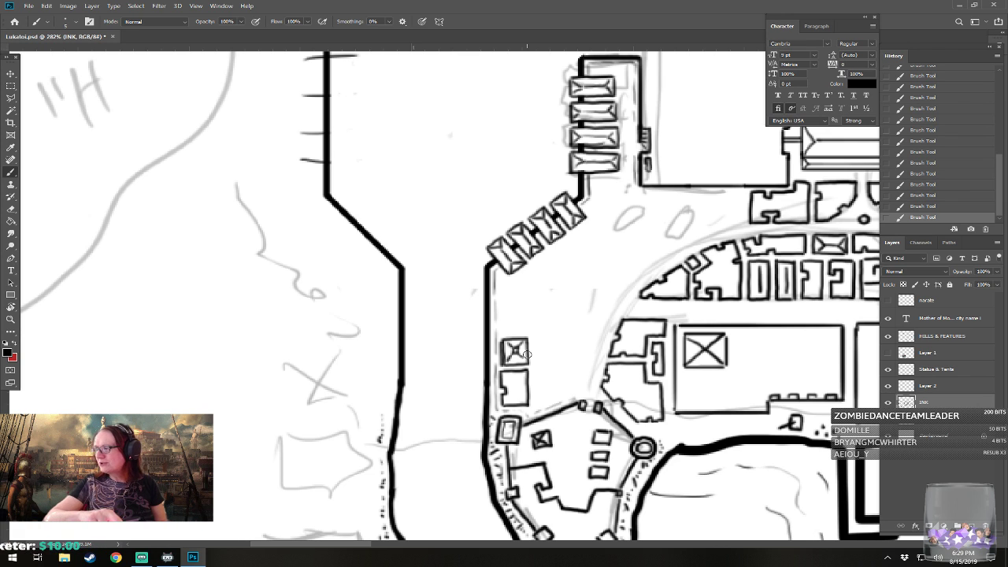
- Extend the row along the channel's east wall north to the diagonal sheds with a notched building and a tiny cross-roofed hut
scroll(526, 354, up, 3)
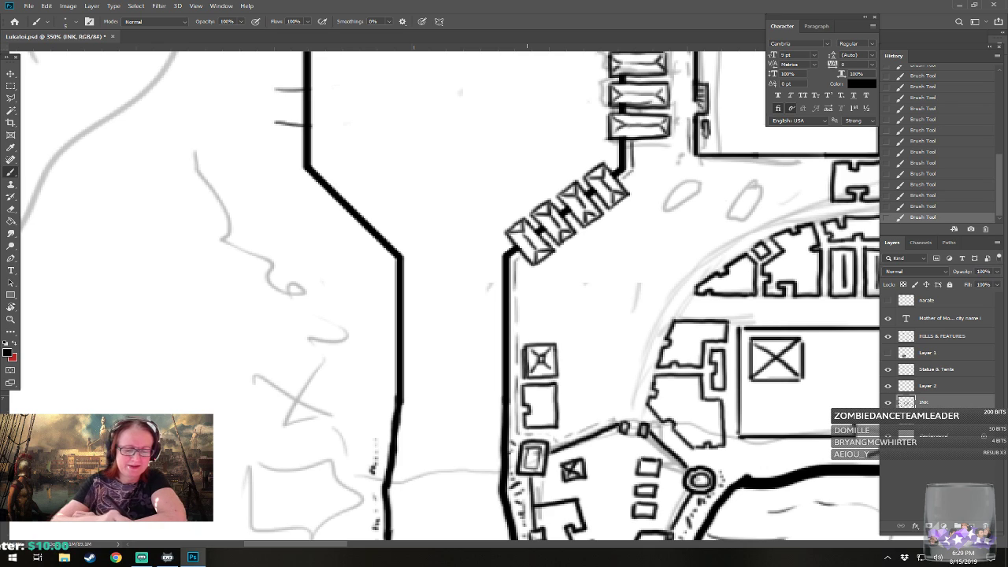
mouse_move(524, 297)
mouse_down()
mouse_move(525, 337)
mouse_move(553, 336)
mouse_move(556, 310)
mouse_move(555, 337)
mouse_up()
mouse_move(525, 297)
mouse_down()
mouse_move(555, 307)
mouse_move(526, 417)
mouse_up()
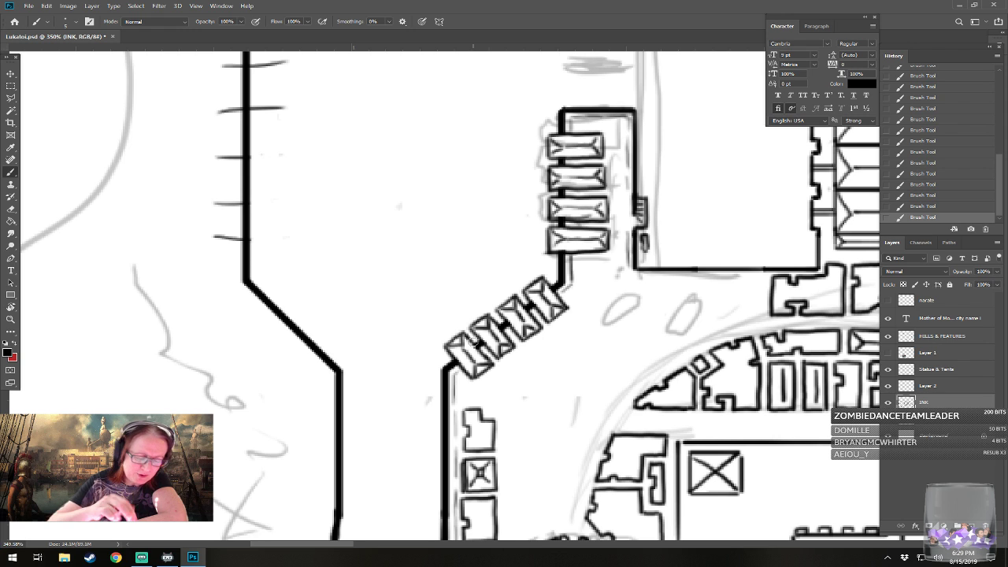
drag(475, 344, 563, 258)
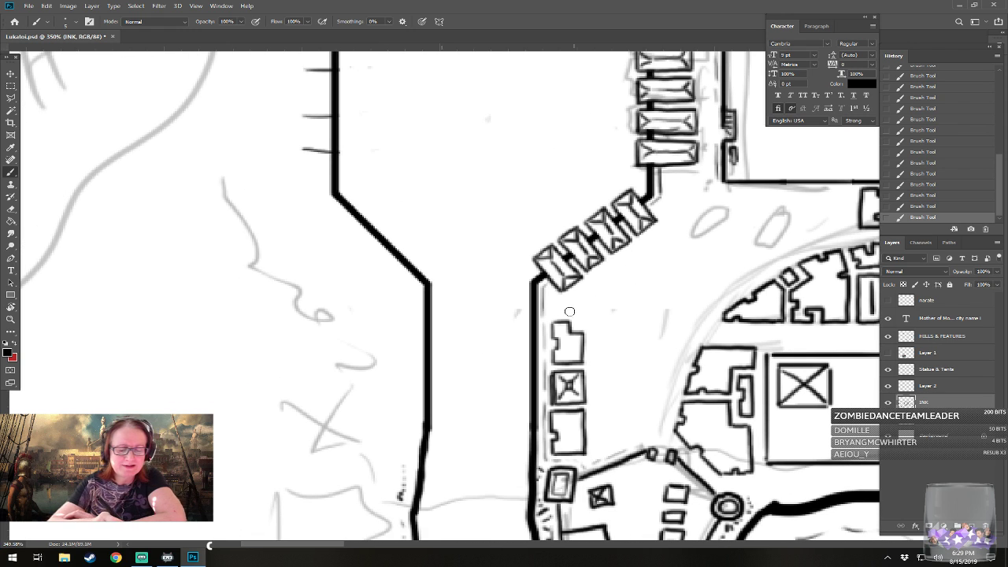
drag(554, 309, 567, 313)
drag(568, 305, 557, 313)
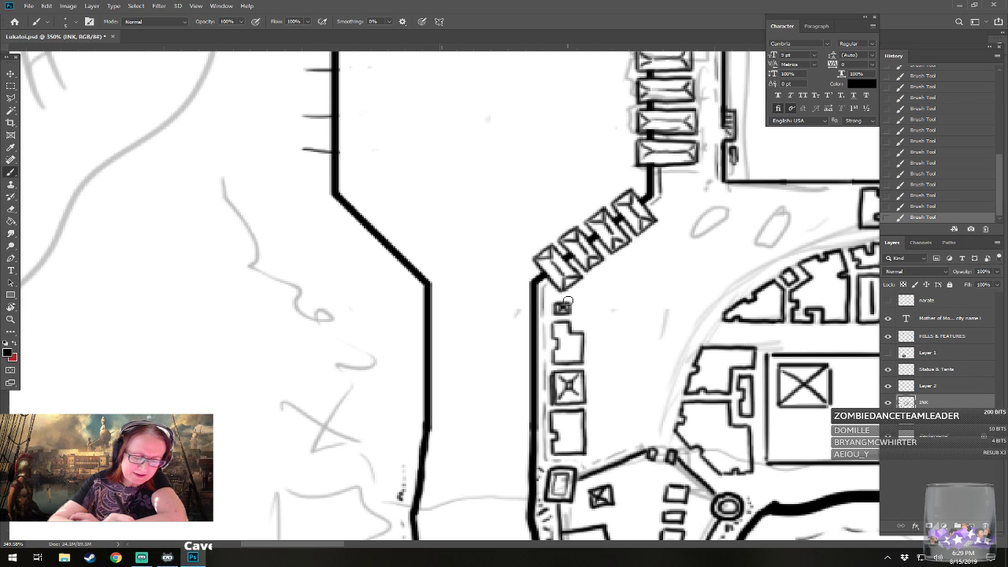
- Draw two small irregular buildings with inner details outside the fort's north wall, beside its gate
scroll(569, 299, down, 1)
scroll(392, 455, down, 3)
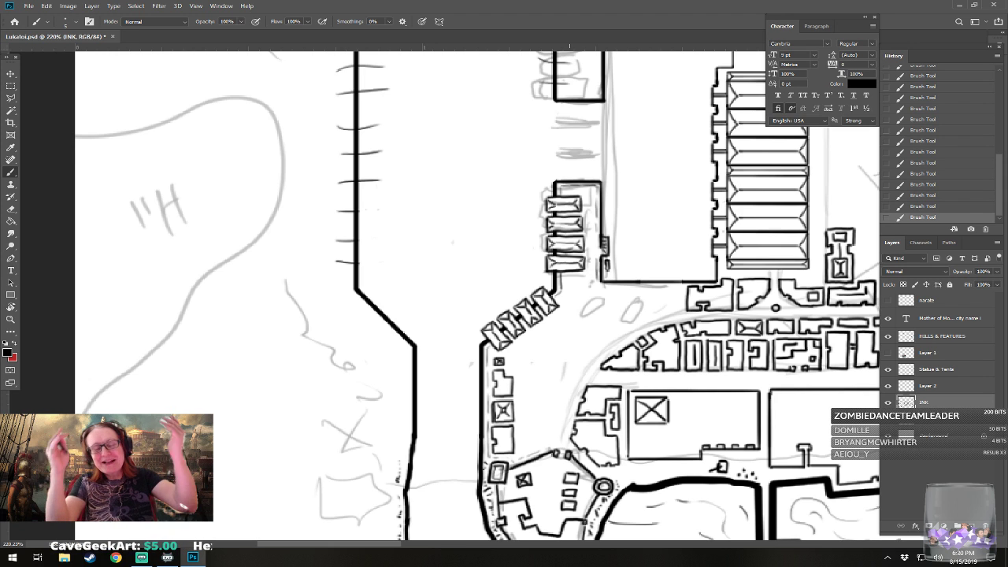
scroll(569, 295, up, 2)
scroll(569, 295, down, 1)
scroll(489, 399, up, 1)
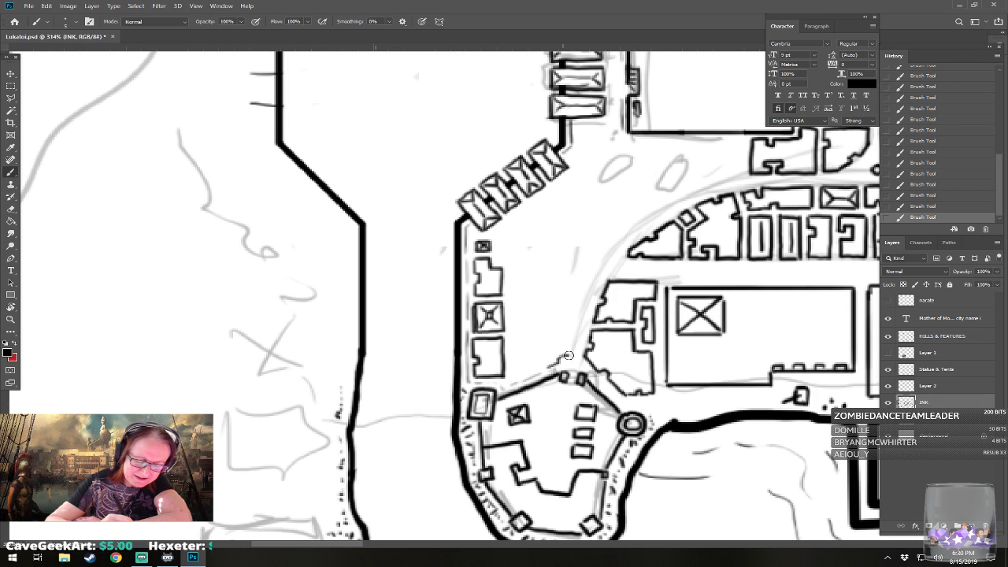
mouse_move(572, 346)
mouse_down()
mouse_move(540, 352)
mouse_move(555, 344)
mouse_move(541, 352)
mouse_move(548, 362)
mouse_move(555, 352)
mouse_move(530, 366)
mouse_move(549, 338)
mouse_move(518, 369)
mouse_move(511, 362)
mouse_move(511, 375)
mouse_move(538, 372)
mouse_move(513, 362)
mouse_move(536, 351)
mouse_move(544, 369)
mouse_move(526, 362)
mouse_move(540, 406)
mouse_move(566, 423)
mouse_up()
scroll(542, 411, up, 2)
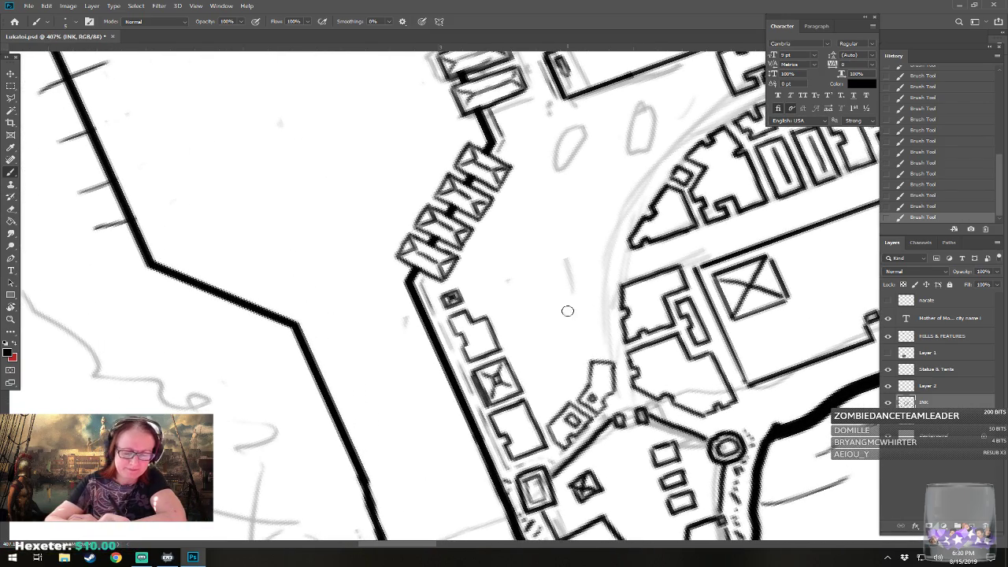
- Draw three notched buildings and one square cross-roofed building in a row along the harbour side of the curved street north of the fort
mouse_move(567, 308)
mouse_down()
mouse_move(603, 308)
mouse_move(603, 329)
mouse_up()
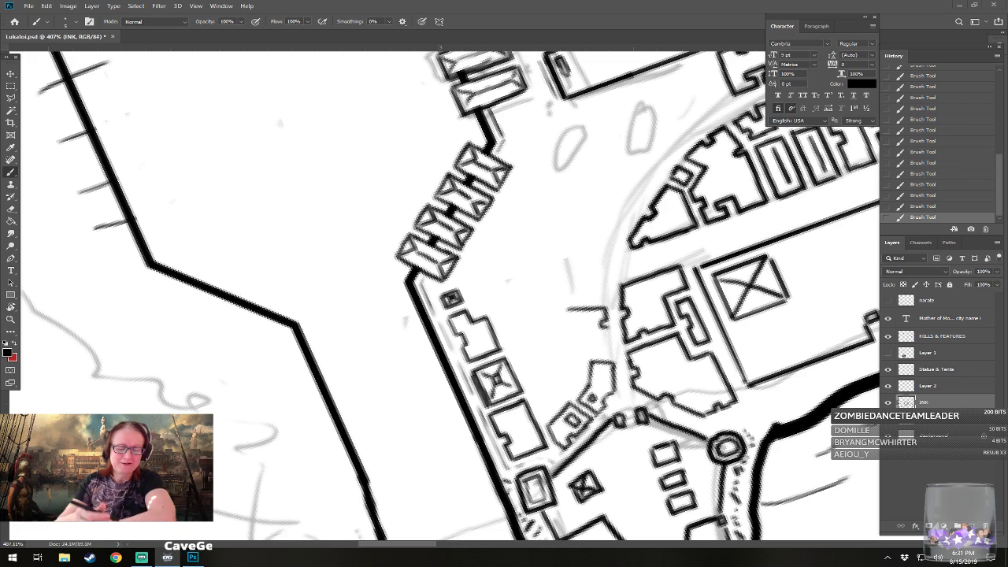
mouse_move(568, 309)
mouse_down()
mouse_move(573, 337)
mouse_move(598, 356)
mouse_move(611, 350)
mouse_up()
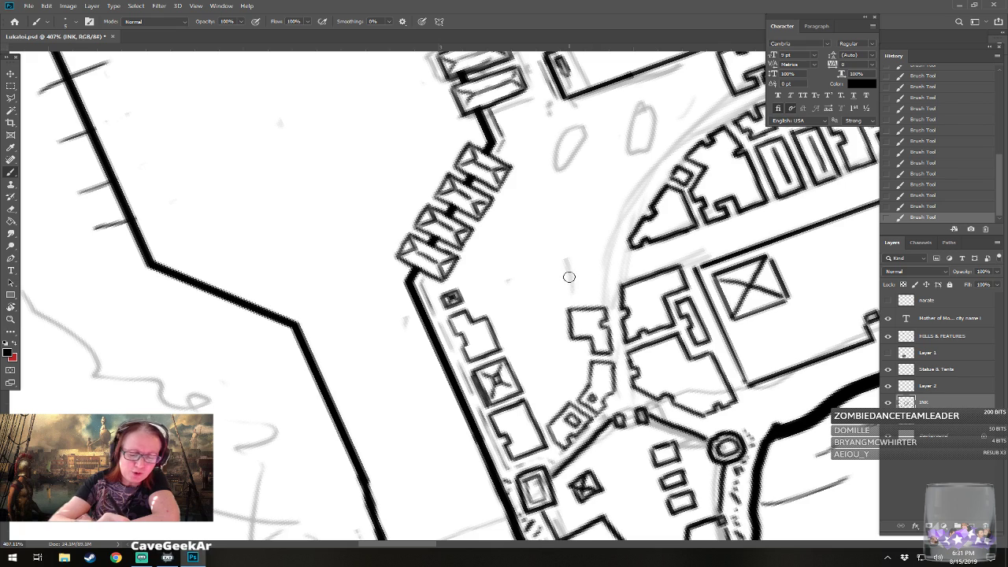
mouse_move(567, 272)
mouse_down()
mouse_move(570, 300)
mouse_move(599, 298)
mouse_move(599, 267)
mouse_move(575, 270)
mouse_move(606, 269)
mouse_up()
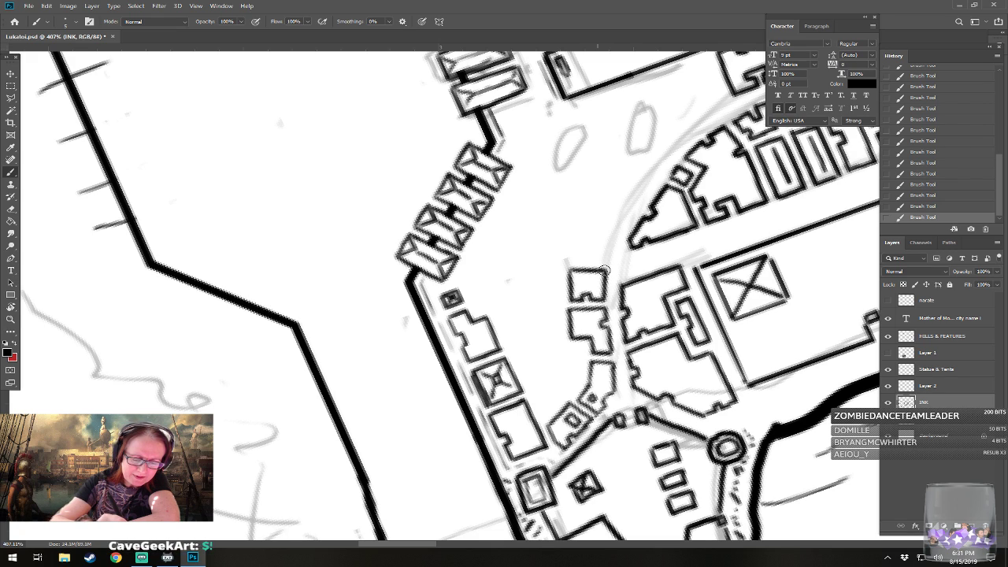
mouse_move(576, 231)
mouse_down()
mouse_move(572, 258)
mouse_move(606, 258)
mouse_move(608, 234)
mouse_up()
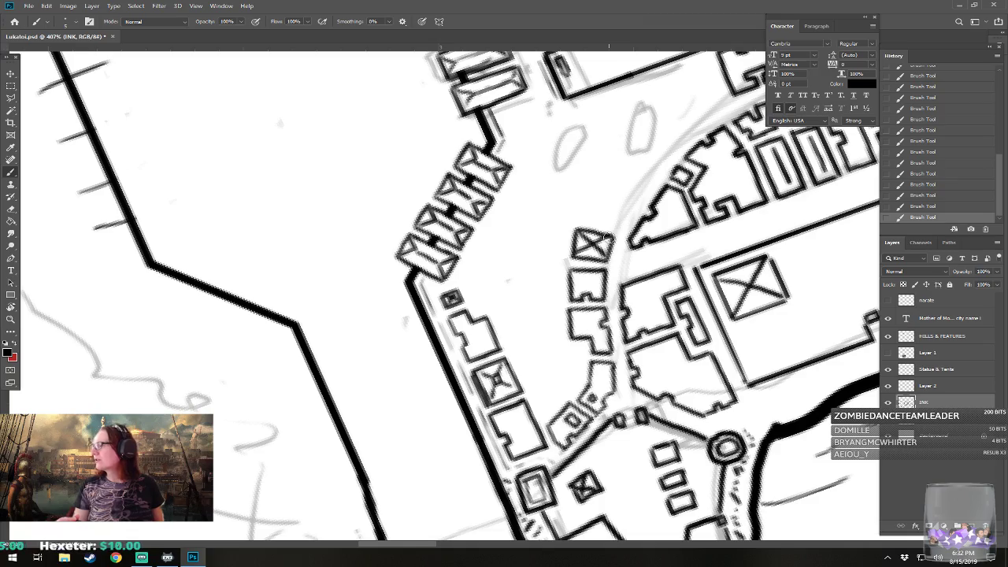
drag(607, 236, 591, 342)
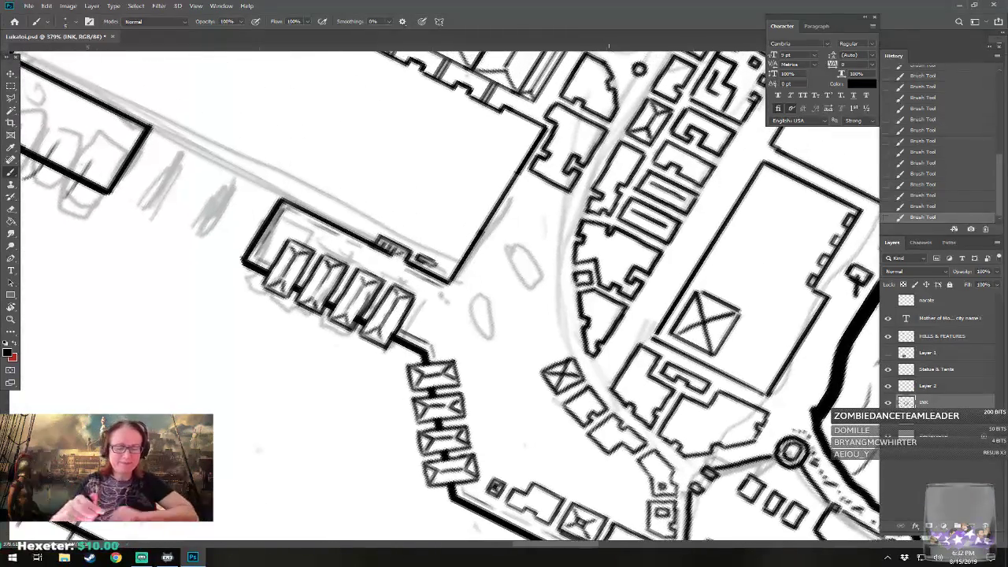
mouse_move(523, 319)
mouse_down()
mouse_move(559, 311)
mouse_move(568, 349)
mouse_up()
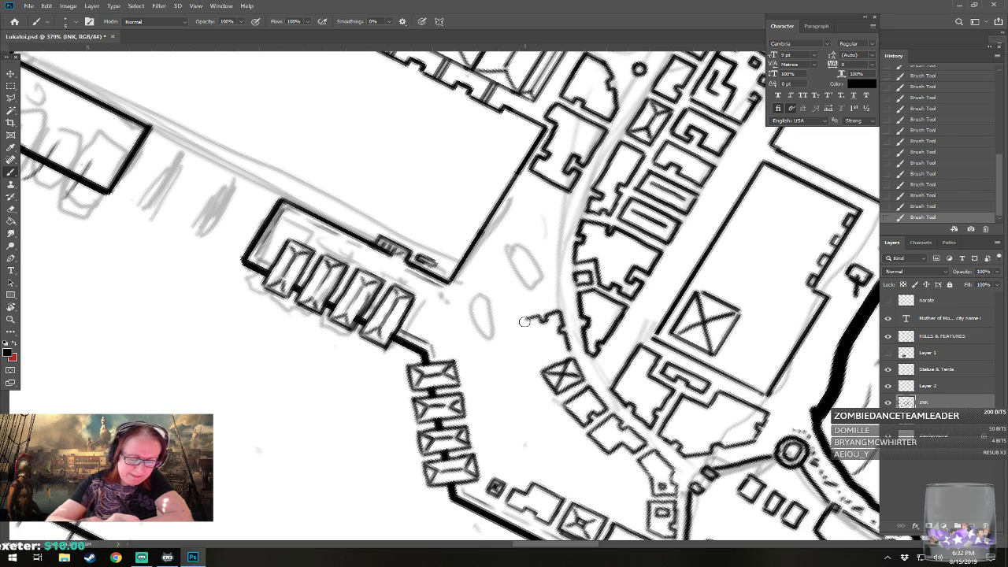
mouse_move(526, 321)
mouse_down()
mouse_move(535, 344)
mouse_move(554, 355)
mouse_move(576, 348)
mouse_move(543, 391)
mouse_up()
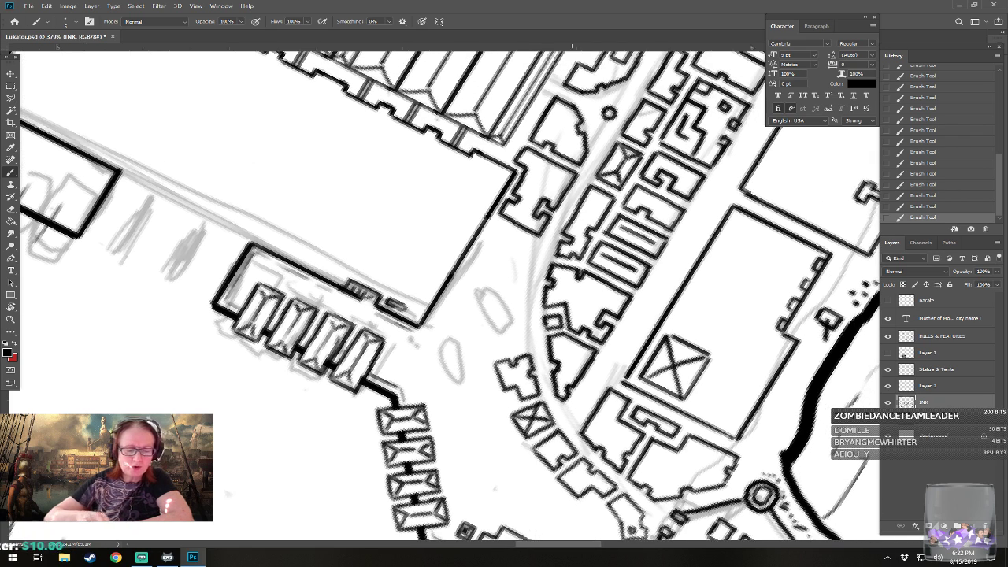
scroll(447, 406, down, 5)
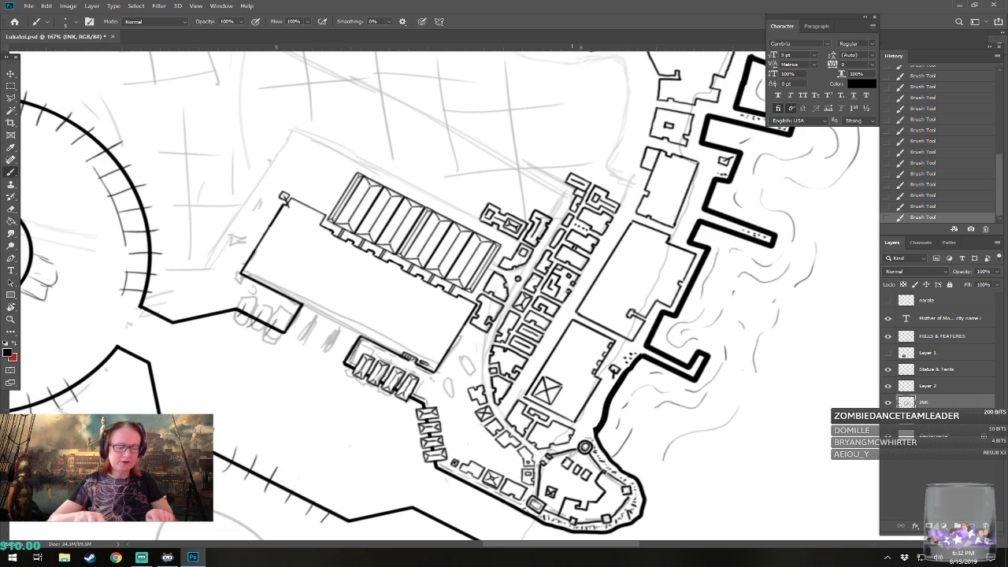
drag(500, 244, 610, 295)
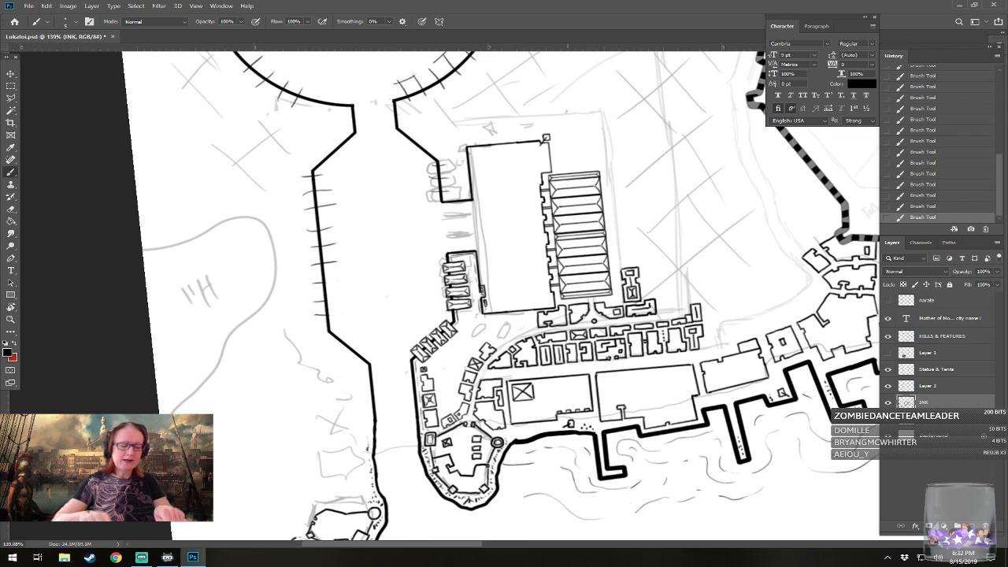
scroll(503, 323, up, 3)
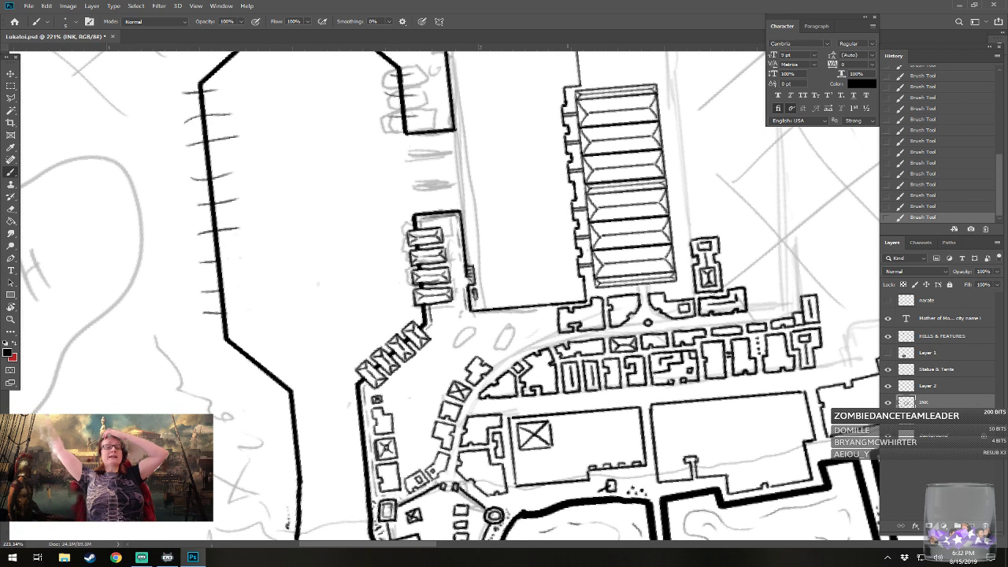
scroll(535, 338, up, 2)
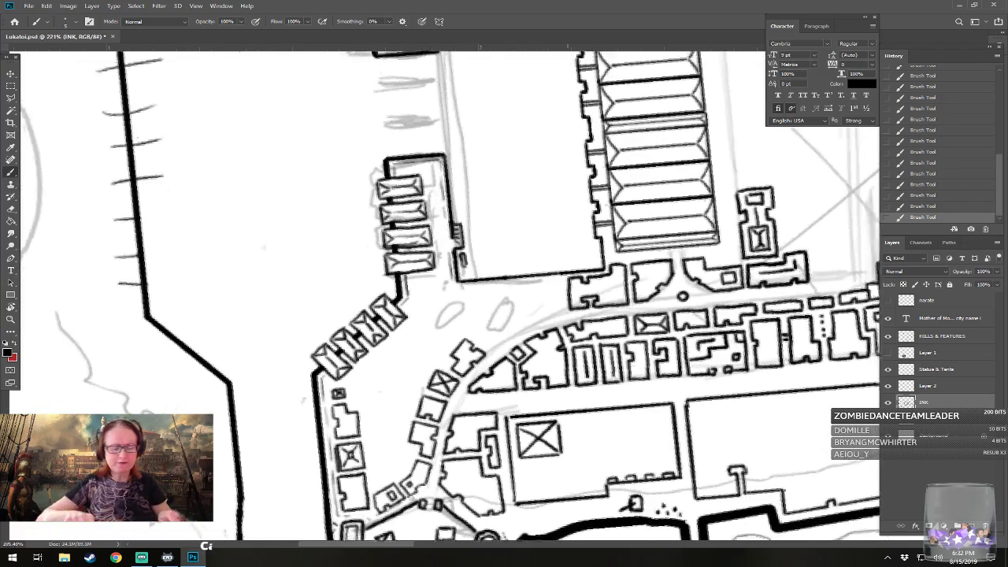
scroll(504, 402, up, 2)
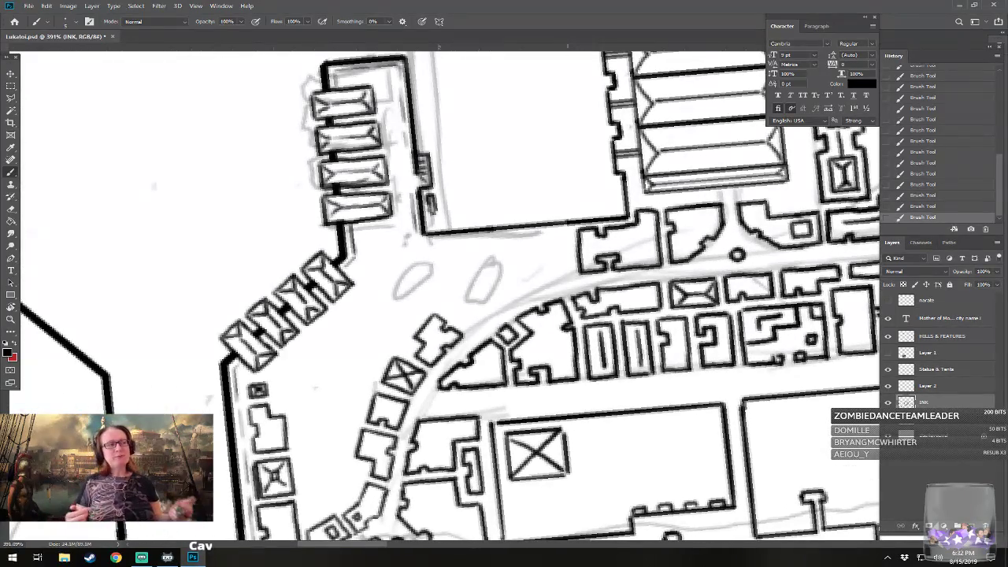
scroll(488, 421, up, 1)
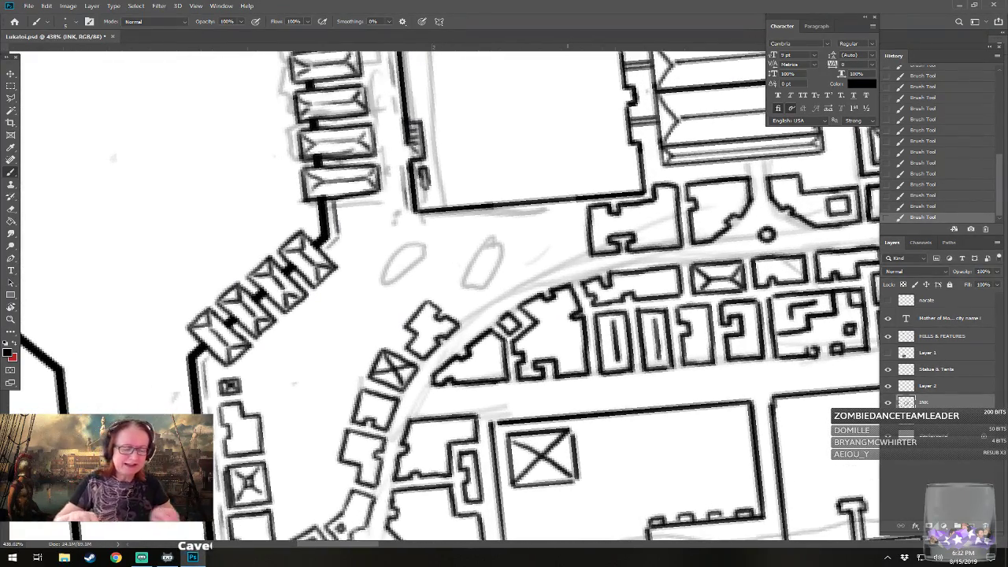
- Extend the row along the curved street's harbour side with three more buildings, two notched blocks and a small wedge-shaped one
drag(439, 294, 460, 311)
mouse_move(463, 315)
mouse_down()
mouse_move(501, 297)
mouse_move(496, 275)
mouse_move(481, 267)
mouse_move(500, 292)
mouse_move(443, 288)
mouse_move(498, 272)
mouse_move(512, 289)
mouse_move(523, 284)
mouse_move(544, 261)
mouse_move(517, 249)
mouse_move(548, 248)
mouse_up()
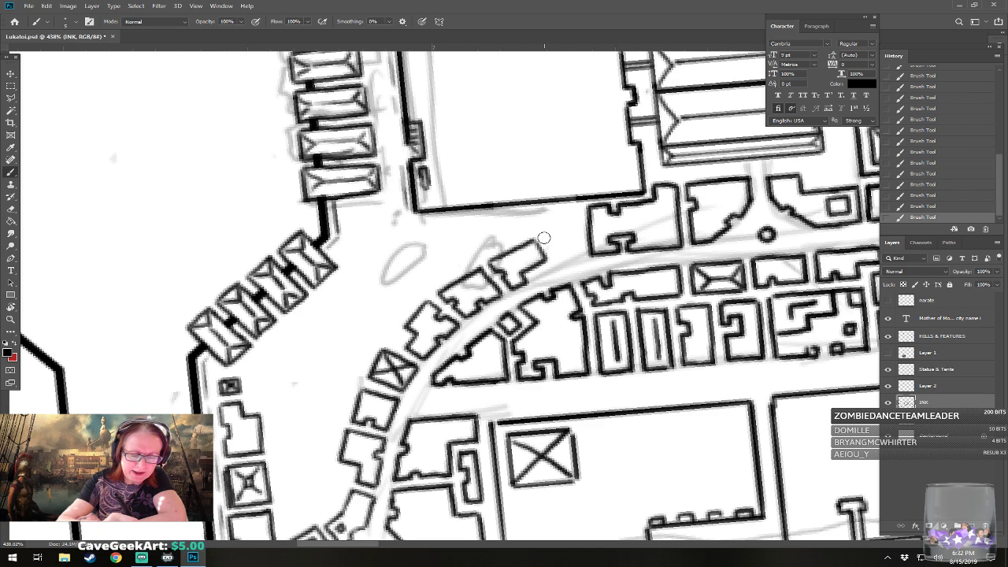
mouse_move(544, 237)
mouse_down()
mouse_move(567, 261)
mouse_move(573, 238)
mouse_move(577, 254)
mouse_move(567, 261)
mouse_move(570, 229)
mouse_up()
- Draw two irregular notched buildings between the large rectangular yard's south wall and the curved row of buildings
scroll(567, 225, up, 1)
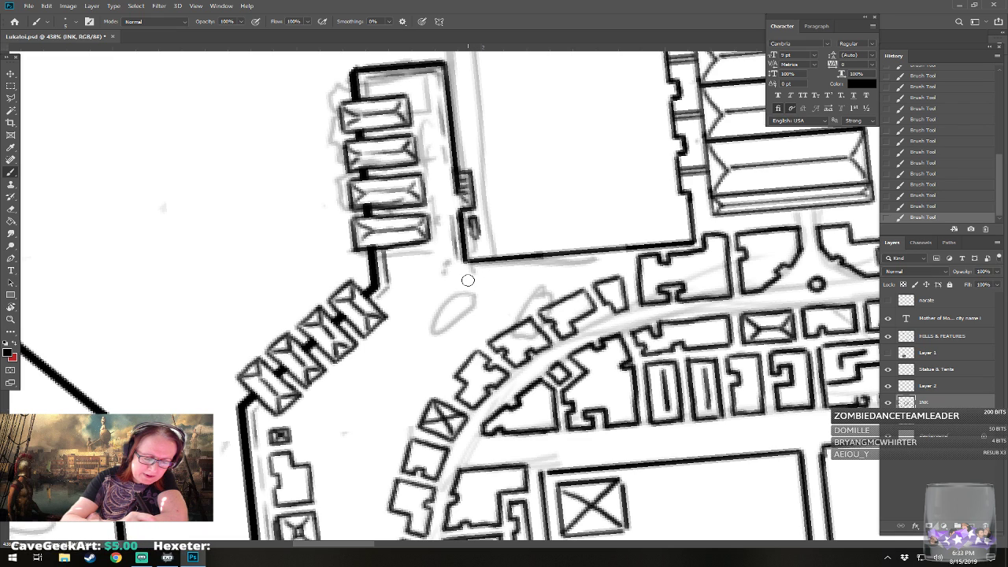
mouse_move(467, 280)
mouse_down()
mouse_move(515, 277)
mouse_move(468, 281)
mouse_move(470, 314)
mouse_move(480, 308)
mouse_move(489, 333)
mouse_move(532, 308)
mouse_move(522, 276)
mouse_move(531, 275)
mouse_move(537, 304)
mouse_move(577, 280)
mouse_up()
mouse_move(532, 273)
mouse_down()
mouse_move(573, 270)
mouse_move(578, 281)
mouse_up()
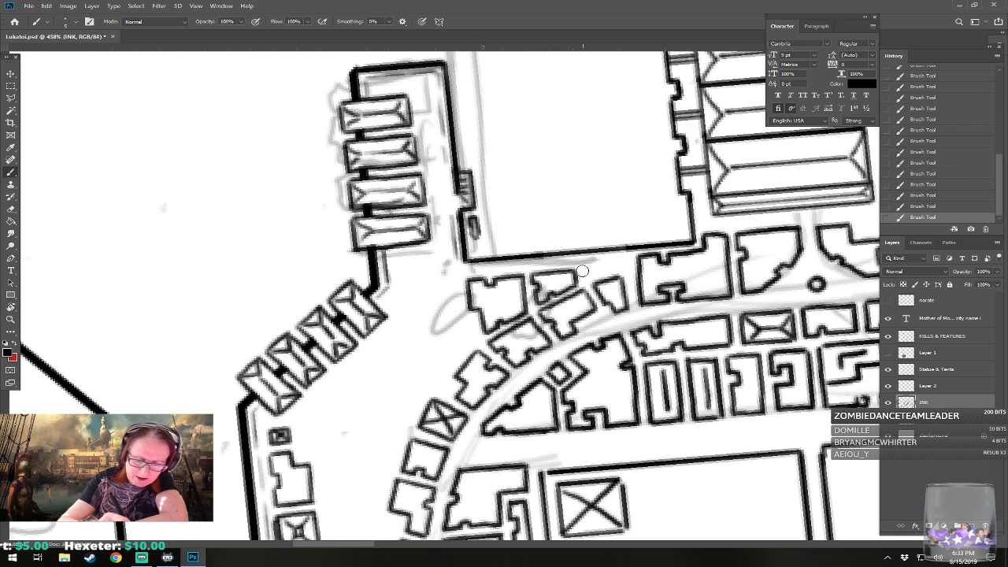
mouse_move(583, 272)
mouse_down()
mouse_move(596, 281)
mouse_move(604, 268)
mouse_move(622, 272)
mouse_move(592, 297)
mouse_move(602, 295)
mouse_up()
scroll(602, 295, down, 10)
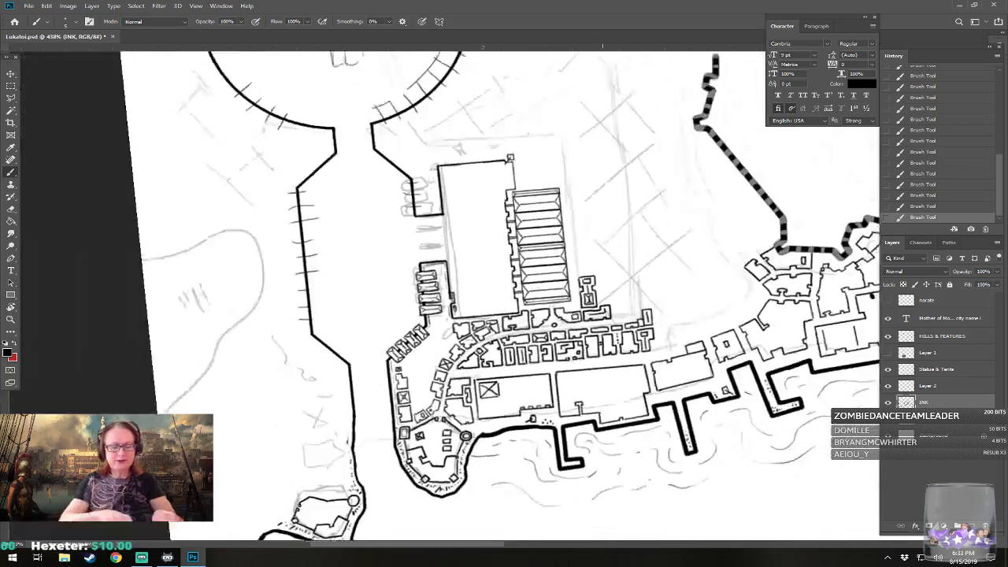
scroll(675, 288, up, 2)
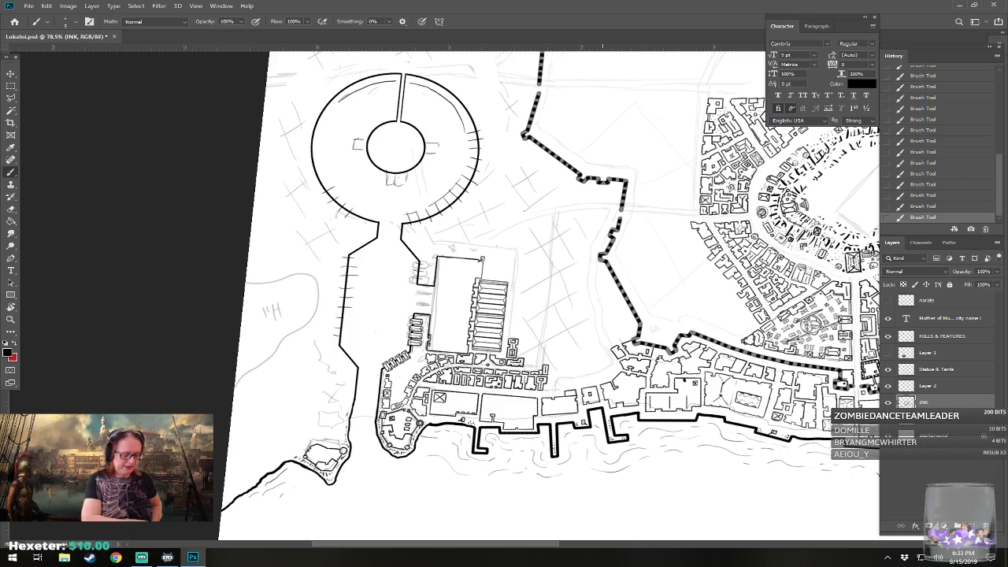
key(Escape)
scroll(602, 296, up, 1)
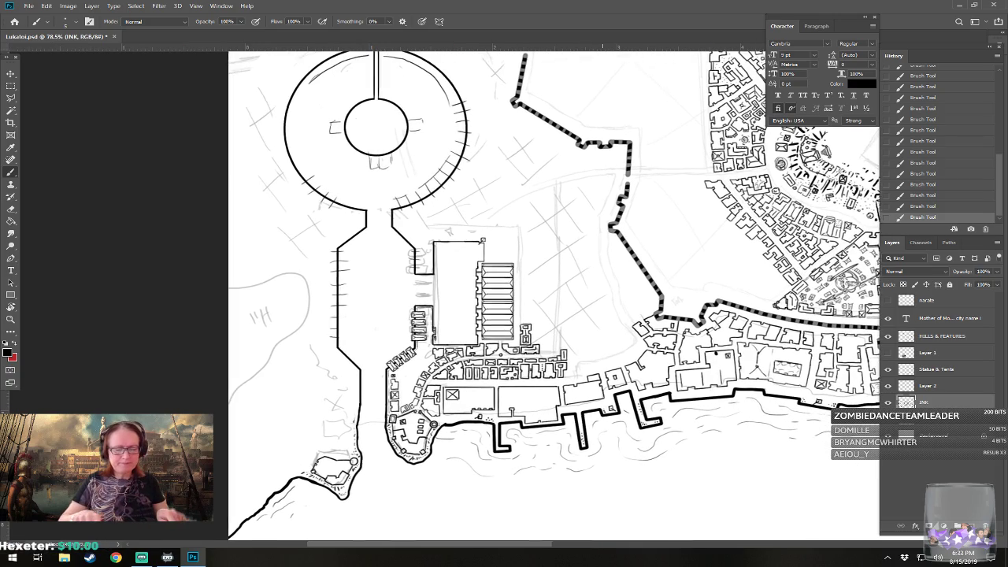
scroll(602, 296, down, 3)
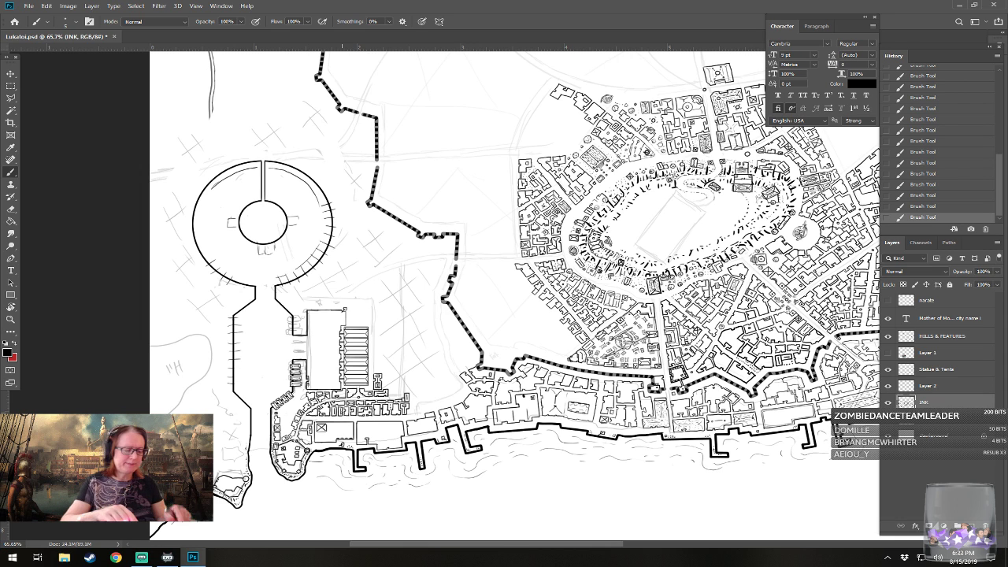
- Erase stray marks in the sea around the two forts at the channel mouth
scroll(228, 488, up, 8)
drag(354, 488, 448, 488)
scroll(457, 520, up, 3)
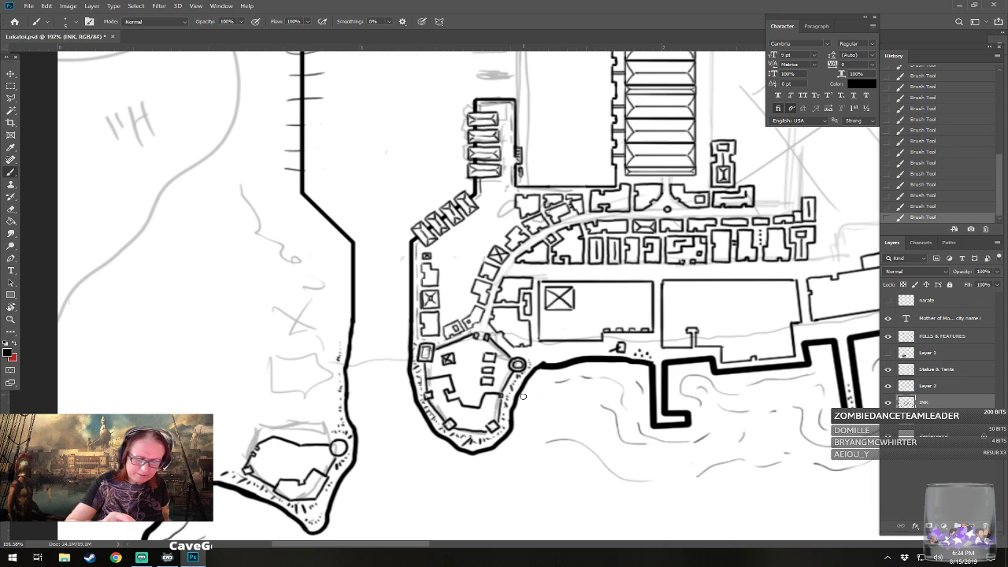
click(533, 400)
drag(548, 400, 610, 286)
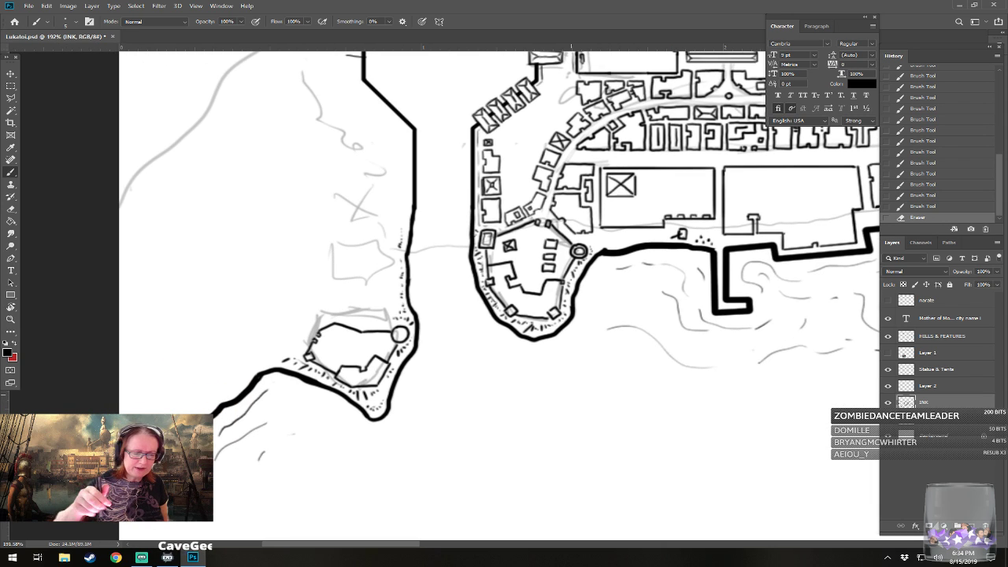
drag(267, 390, 265, 404)
scroll(499, 295, down, 7)
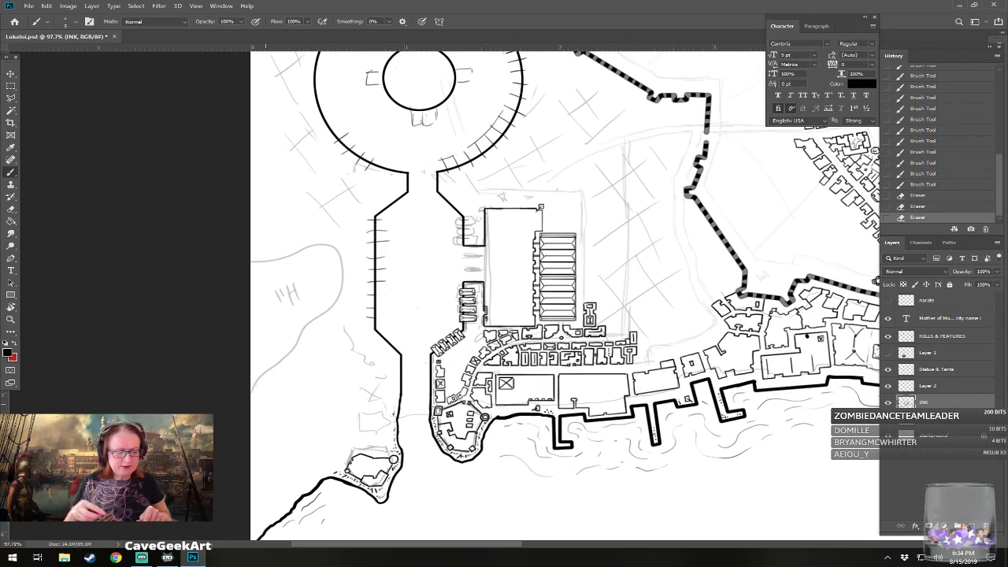
scroll(377, 306, up, 3)
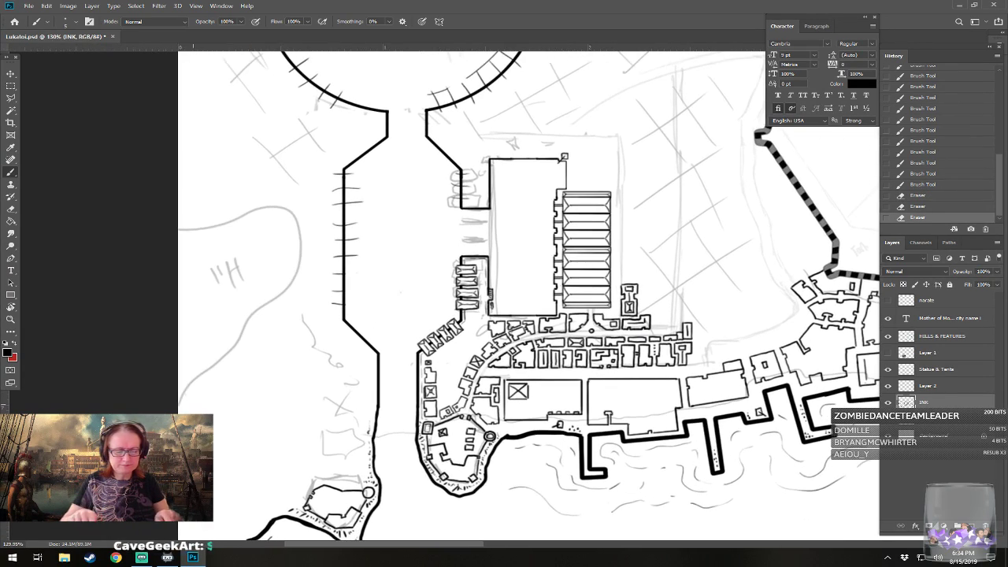
scroll(566, 476, up, 2)
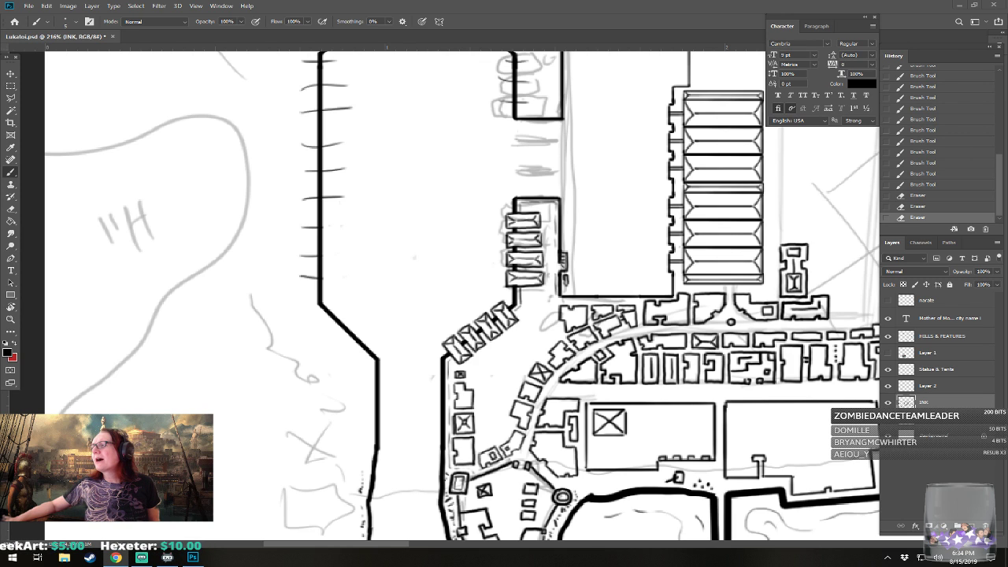
- Bring the browser with the shared Instagram post on screen, view it maximized, and return to the map in Photoshop
drag(1007, 441, 540, 41)
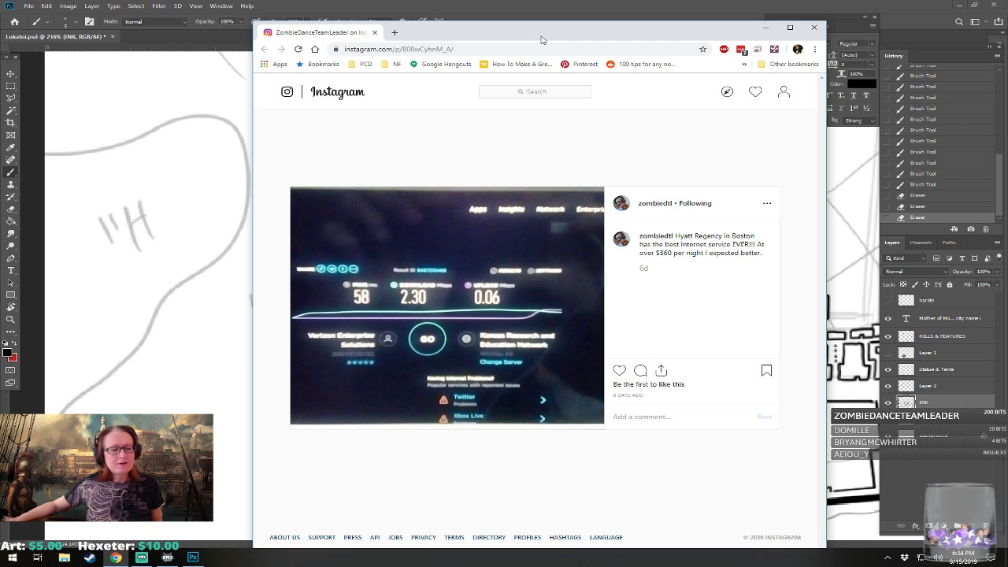
double_click(540, 39)
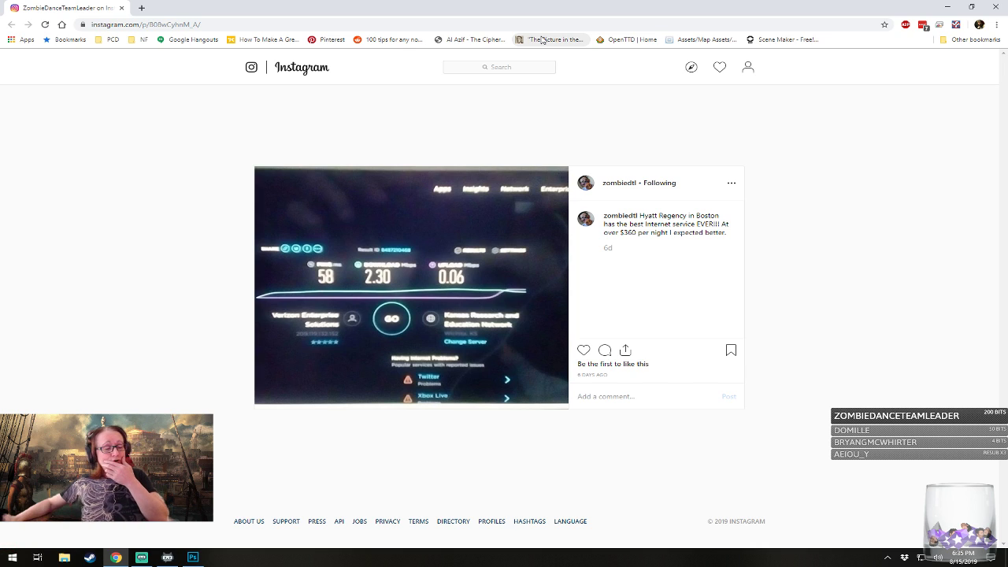
double_click(478, 9)
click(596, 138)
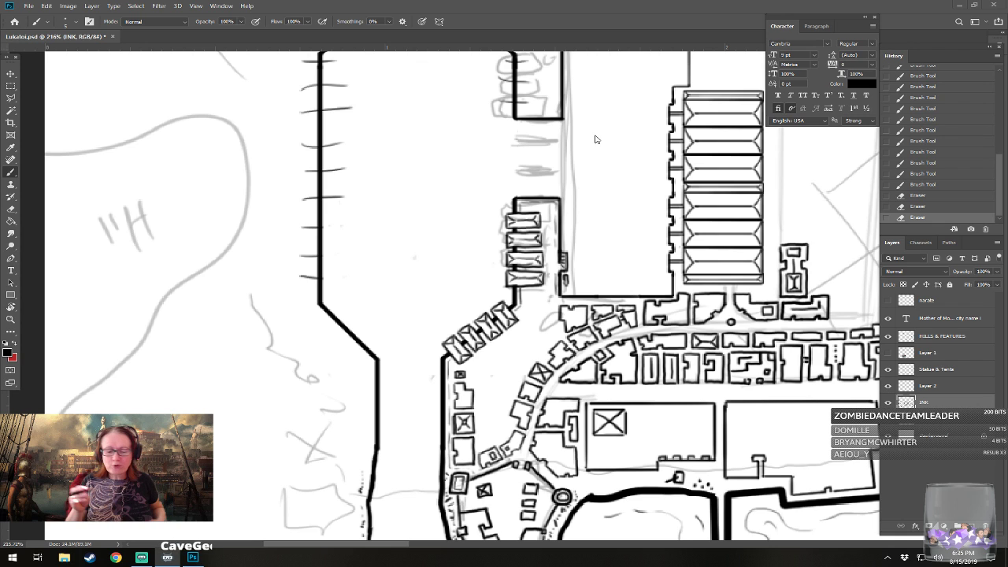
- Show the narate layer, make it active, and switch the drawing colour to red
drag(596, 139, 631, 383)
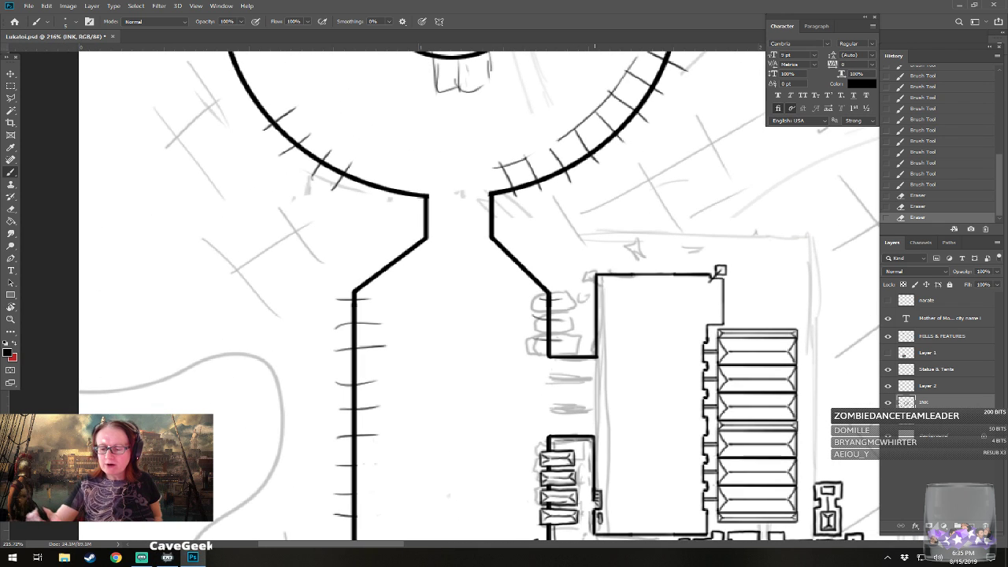
click(888, 300)
drag(596, 236, 592, 403)
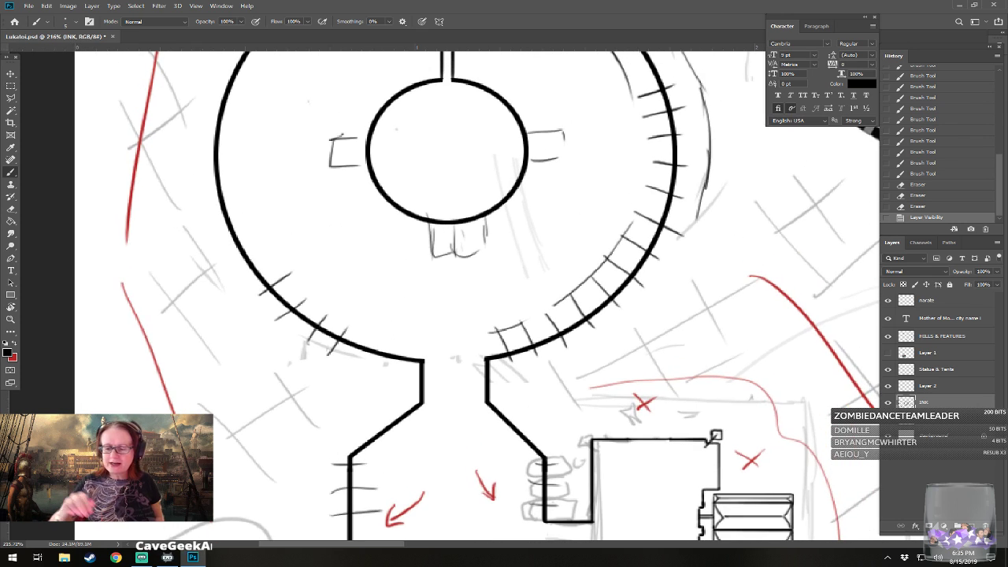
click(16, 344)
click(935, 300)
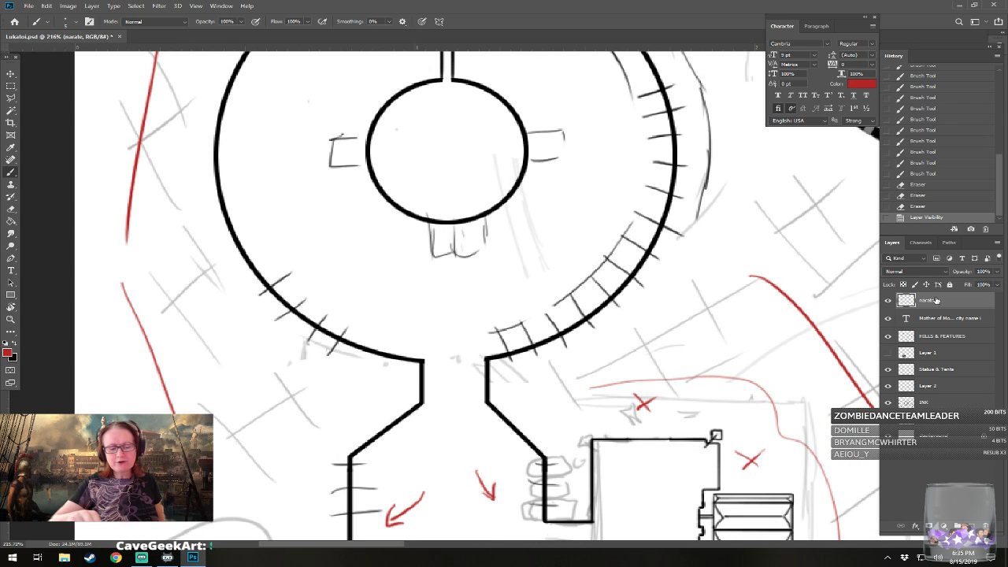
- Write a red "SY" beside the X mark just north of the long roofed sheds
drag(630, 361, 534, 420)
scroll(534, 420, down, 4)
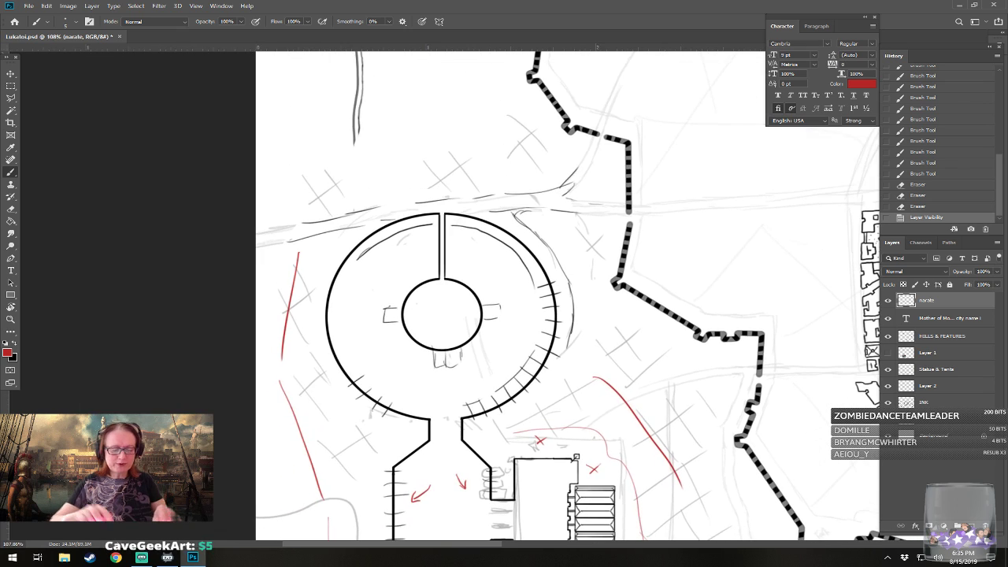
drag(584, 515, 565, 347)
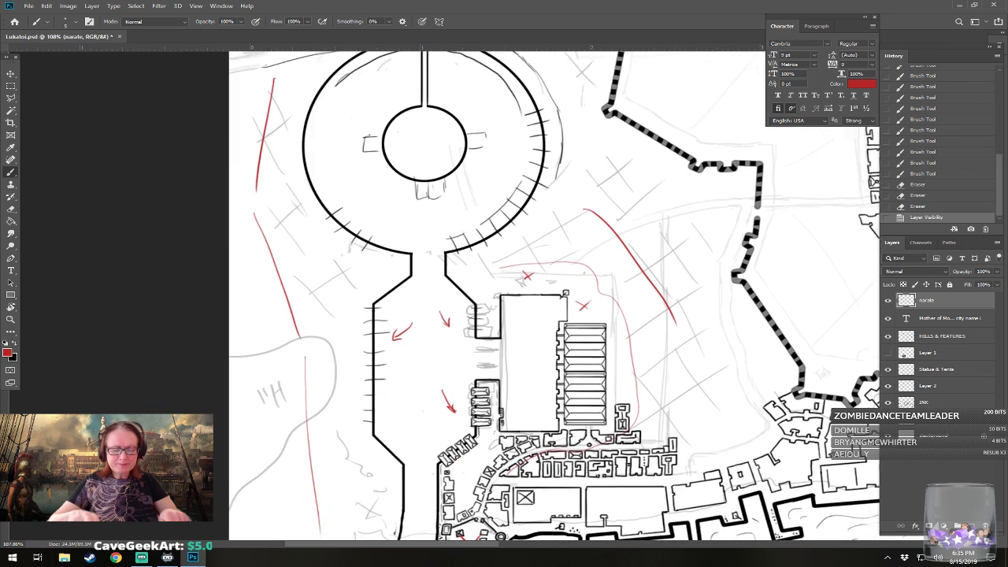
scroll(565, 348, up, 3)
mouse_move(590, 271)
mouse_down()
mouse_move(582, 288)
mouse_move(598, 273)
mouse_up()
drag(603, 263, 596, 288)
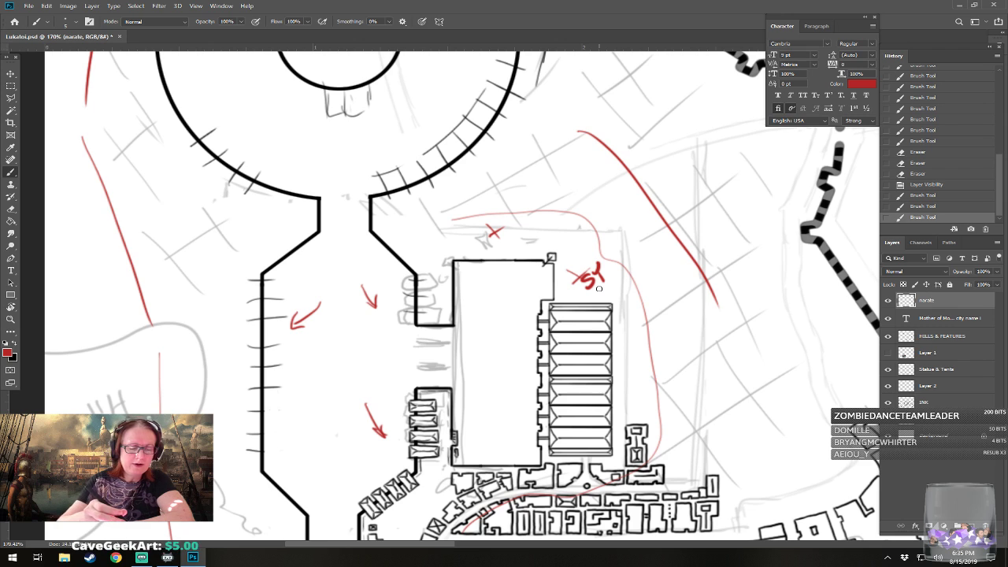
drag(598, 288, 587, 305)
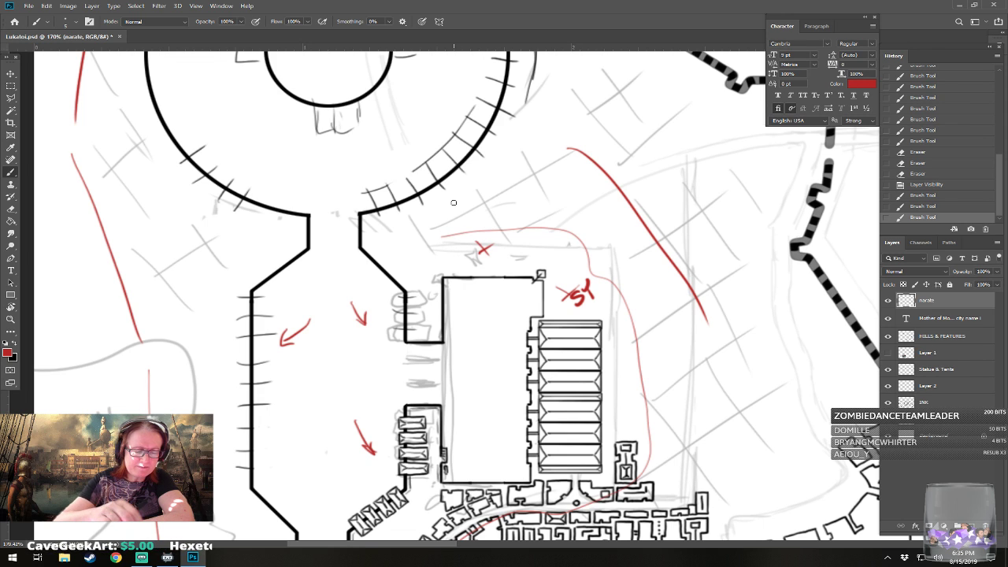
- Mark both sides of the narrow neck below the circular harbour with a red letter "F"
drag(440, 240, 469, 362)
drag(407, 349, 411, 373)
drag(407, 348, 421, 346)
drag(409, 360, 417, 359)
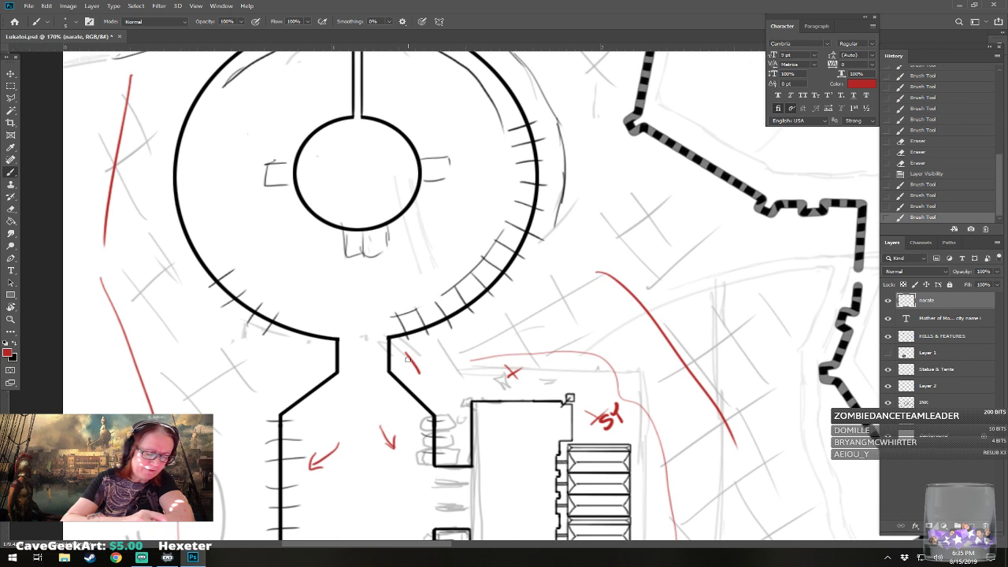
mouse_move(297, 347)
mouse_down()
mouse_move(312, 371)
mouse_move(308, 342)
mouse_up()
drag(300, 359, 309, 356)
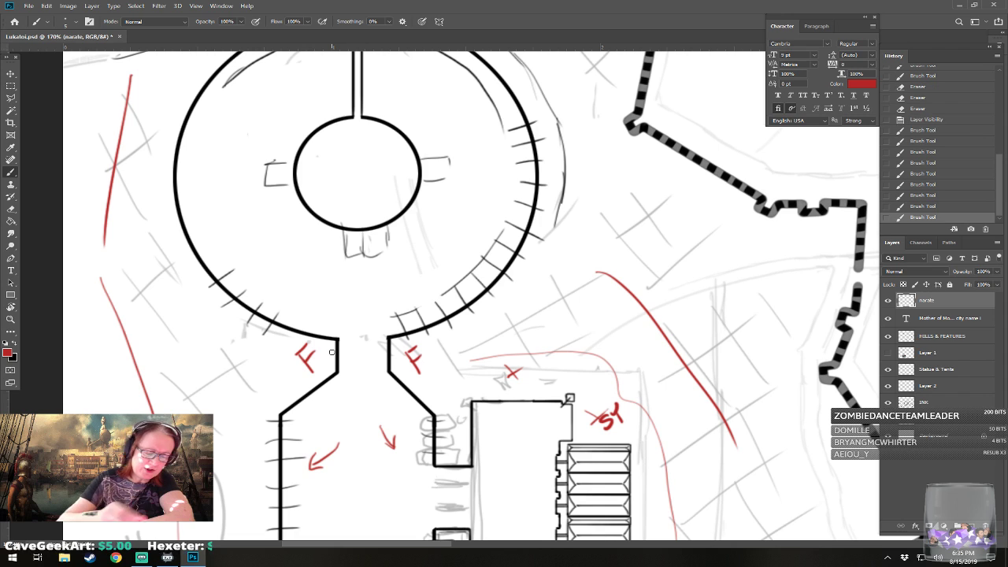
- Outline two adjoining red rectangular areas, one north of the large rectangular yard and one north of the roofed sheds
mouse_move(470, 390)
mouse_down()
mouse_move(470, 346)
mouse_move(509, 337)
mouse_move(489, 334)
mouse_move(577, 333)
mouse_up()
drag(574, 353, 574, 393)
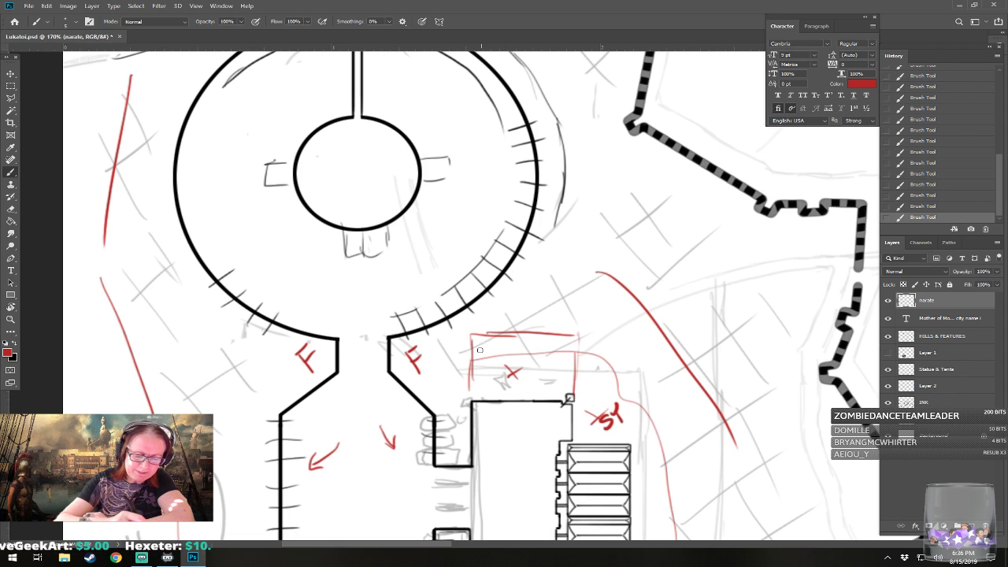
mouse_move(473, 339)
mouse_down()
mouse_move(473, 392)
mouse_move(470, 362)
mouse_move(515, 335)
mouse_move(570, 335)
mouse_move(575, 361)
mouse_move(571, 351)
mouse_move(590, 365)
mouse_move(577, 369)
mouse_move(632, 360)
mouse_move(634, 439)
mouse_up()
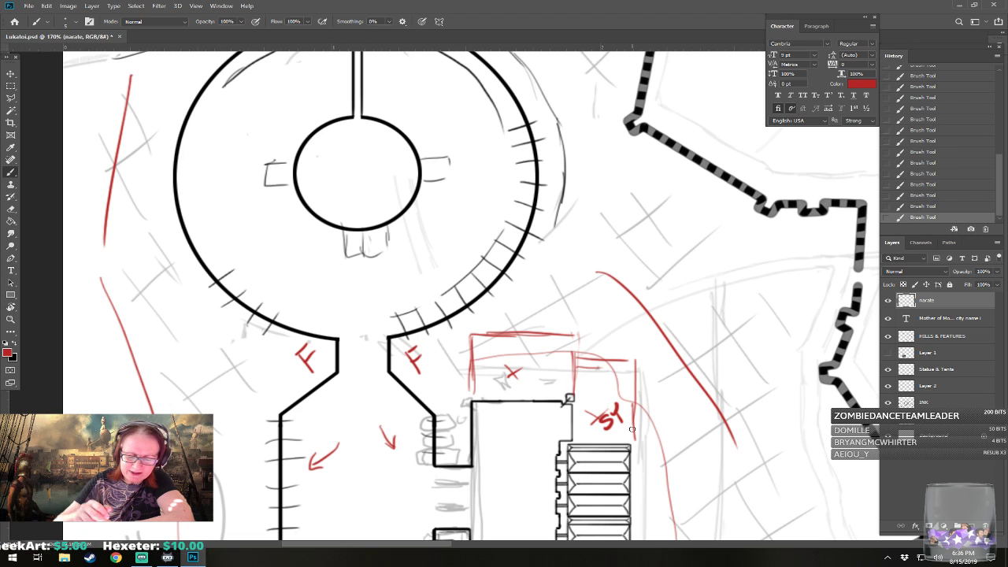
- Draw a curved red line outside the circular harbour's southeast edge and label the area north of the yard "LY"
scroll(632, 429, down, 5)
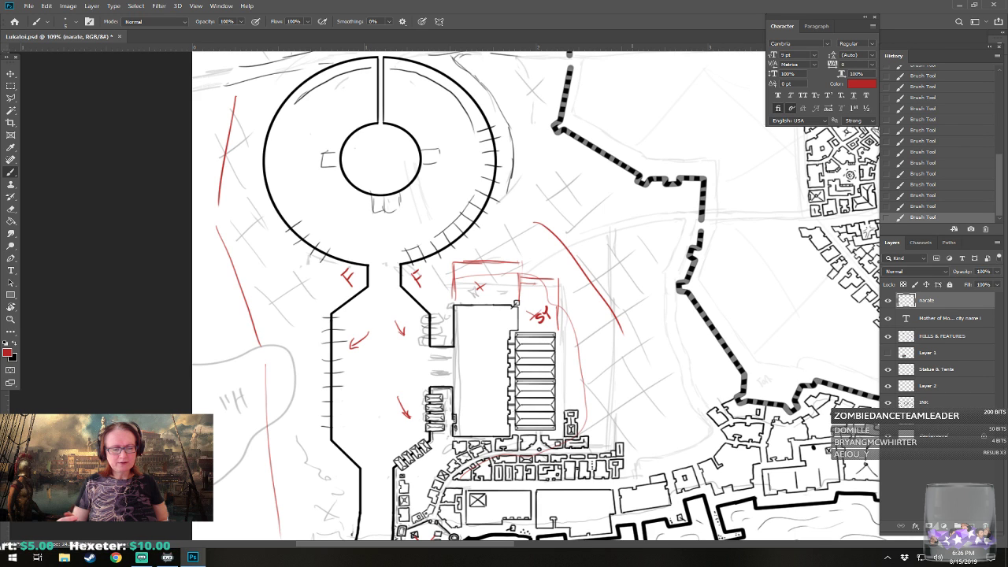
drag(451, 199, 457, 303)
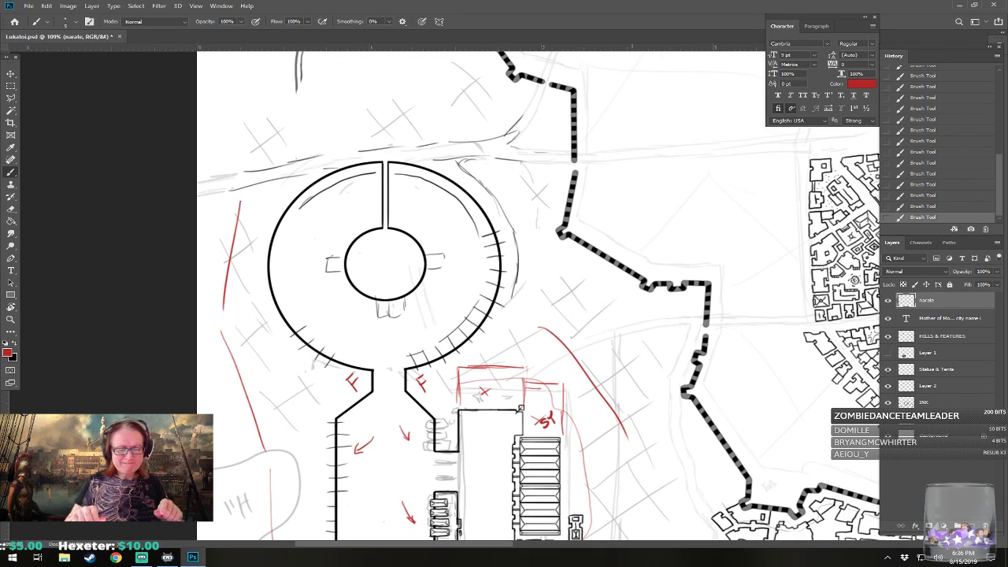
scroll(457, 303, up, 2)
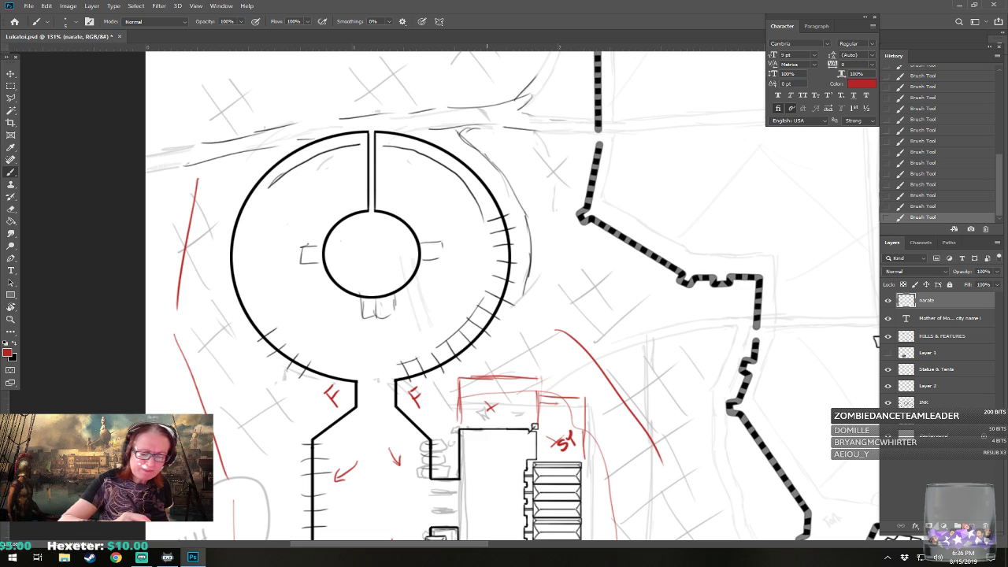
drag(480, 355, 519, 304)
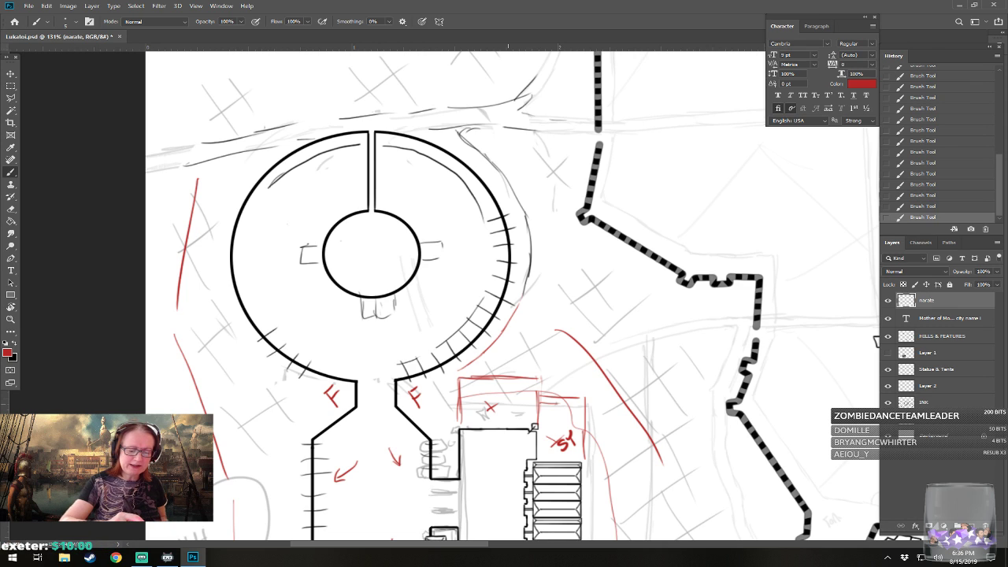
drag(500, 396, 517, 410)
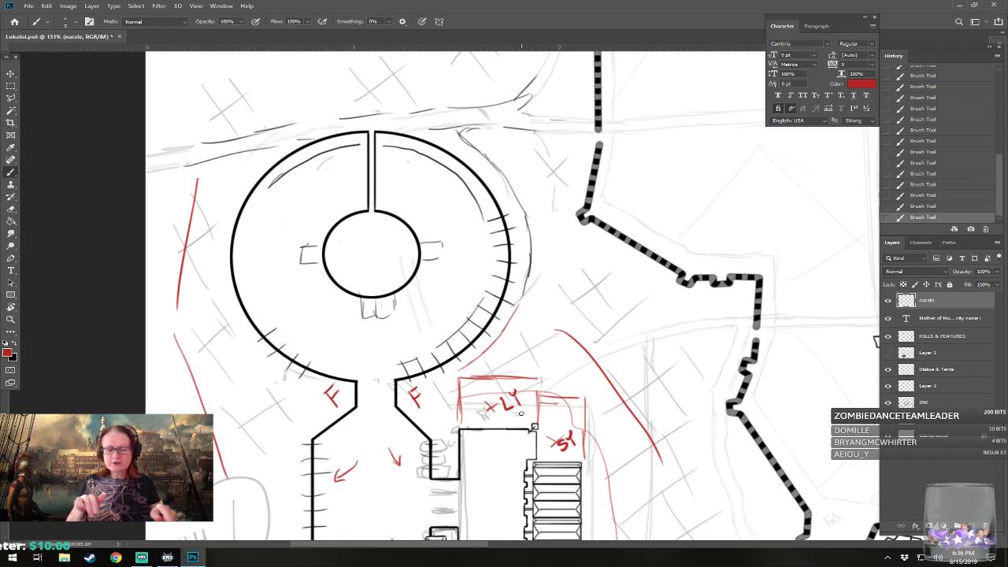
key(ctrl+minus)
key(ctrl+minus)
key(ctrl+minus)
key(ctrl+minus)
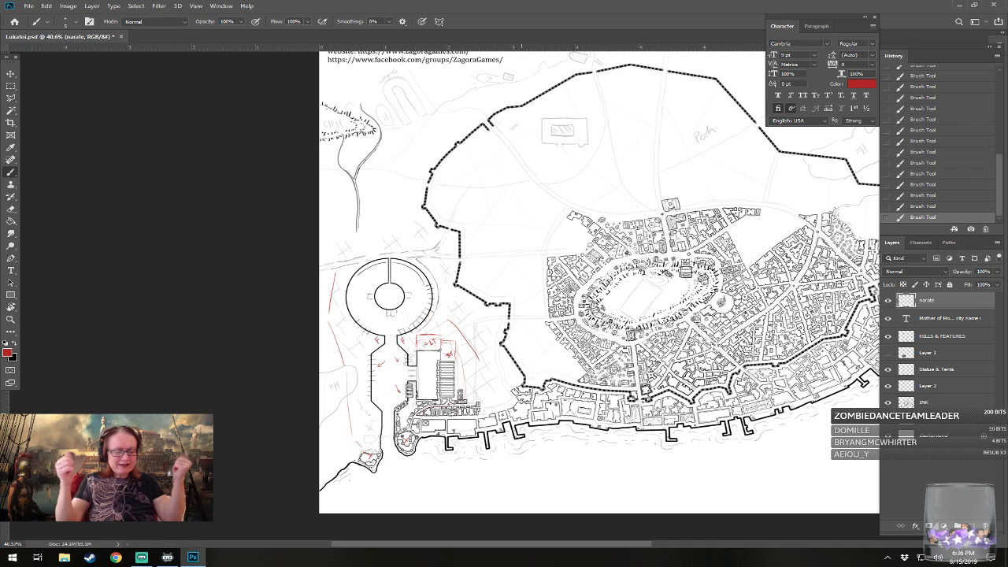
- Hide the narate layer and make the INK layer active
scroll(480, 384, up, 9)
drag(170, 340, 261, 378)
scroll(262, 378, up, 2)
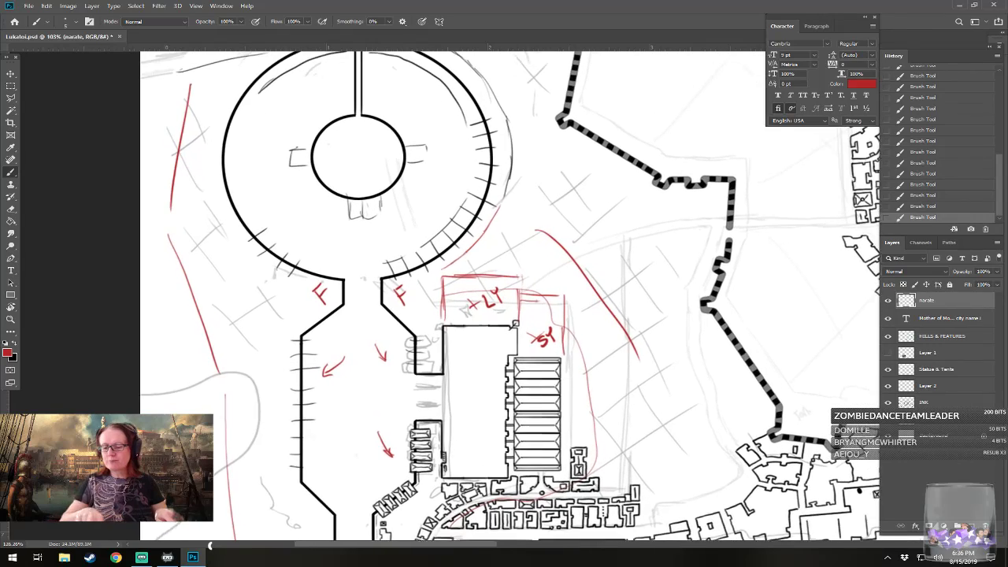
click(887, 301)
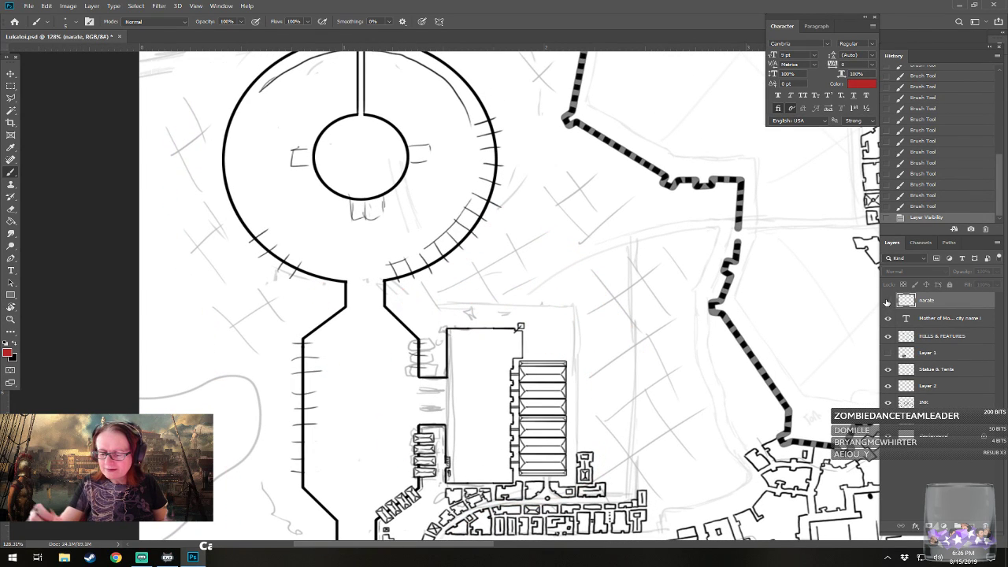
click(928, 402)
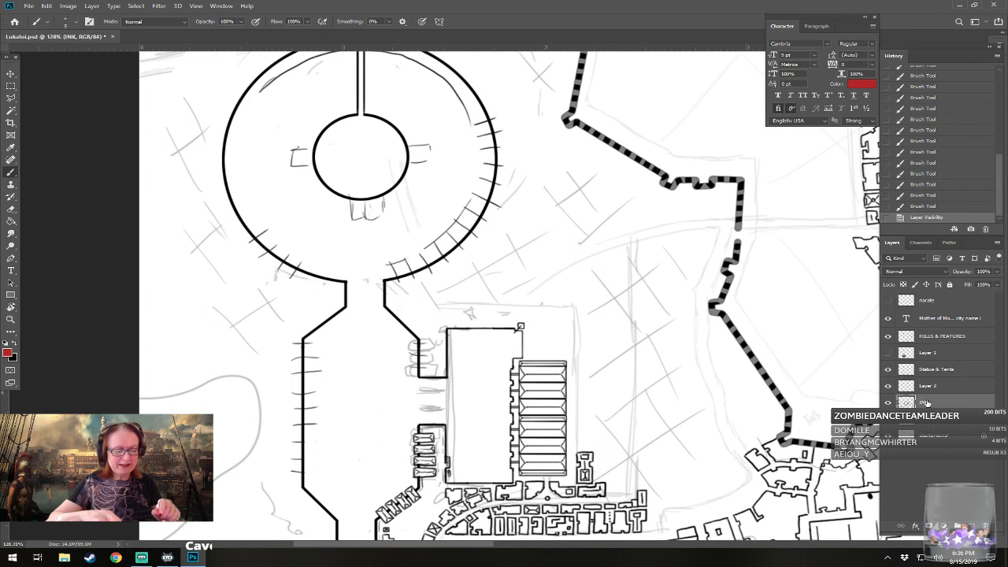
- Remove the stray red stroke beside the waterfront buildings and switch the brush colour to black
scroll(423, 500, up, 3)
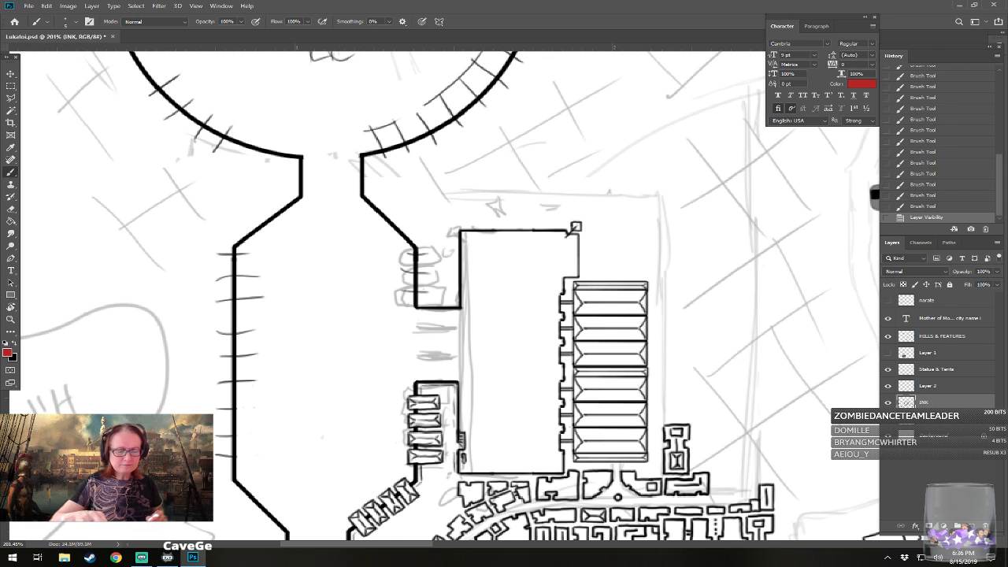
drag(441, 347, 478, 352)
scroll(594, 273, down, 3)
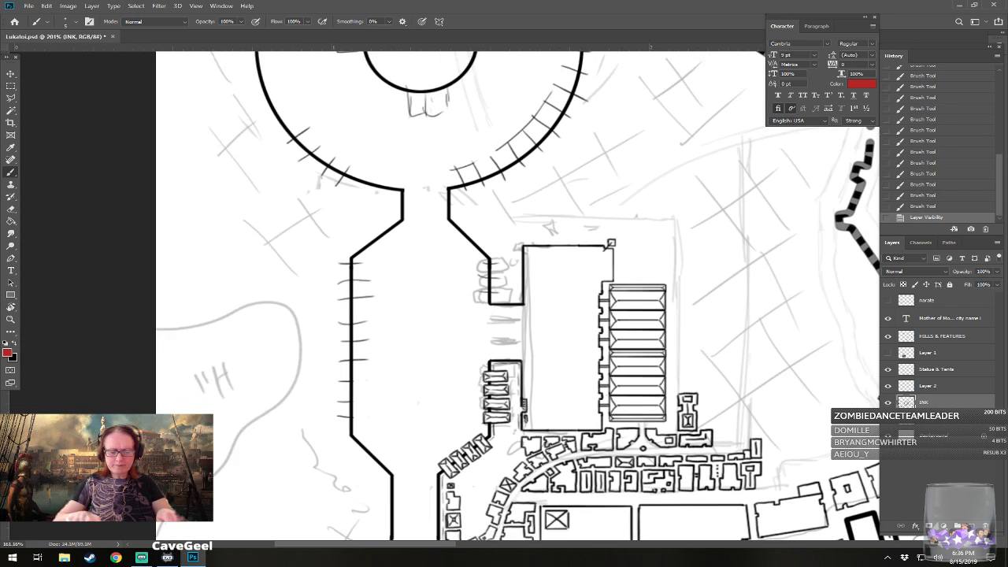
scroll(558, 532, up, 4)
drag(445, 295, 531, 206)
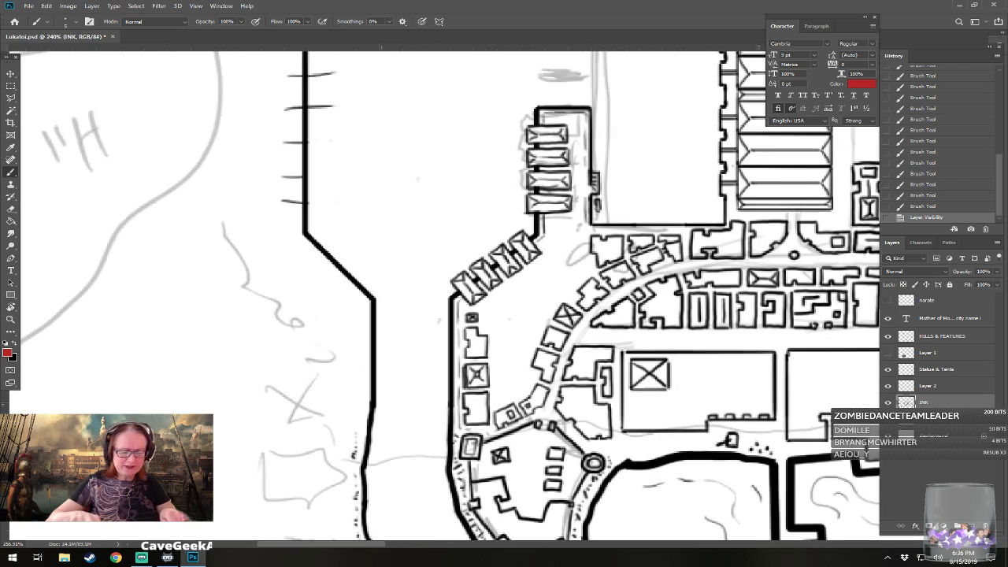
scroll(532, 206, up, 1)
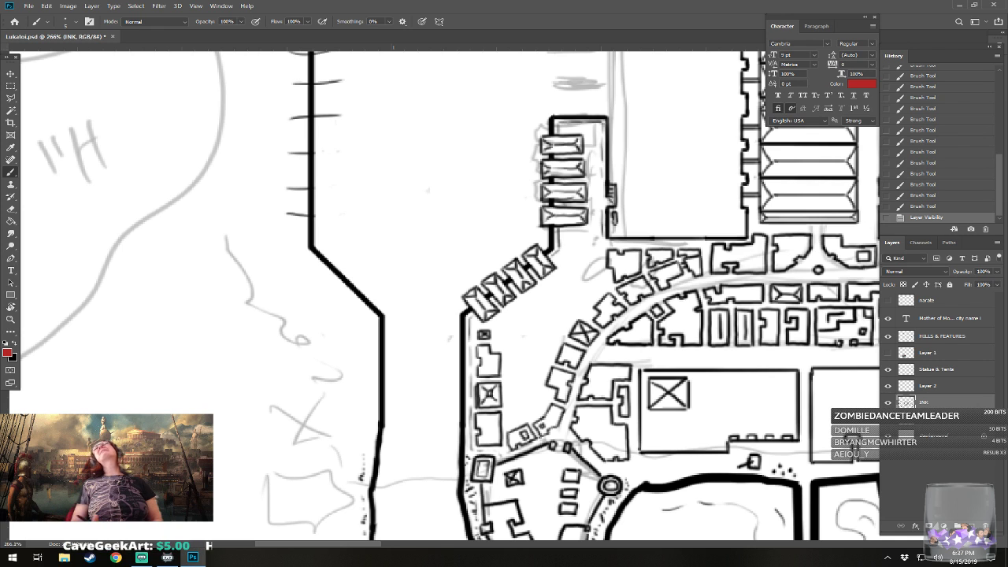
scroll(477, 374, up, 3)
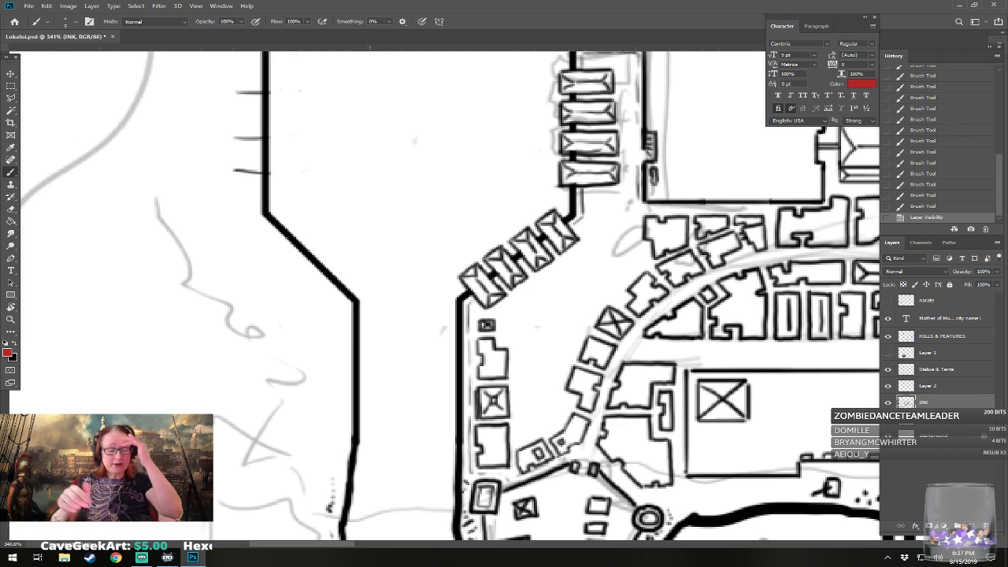
scroll(477, 295, down, 2)
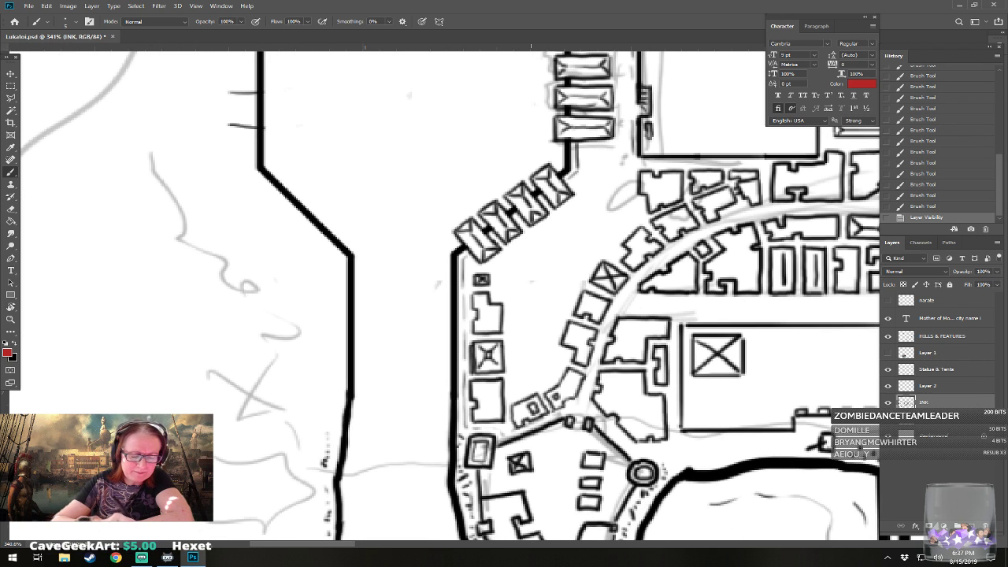
drag(512, 345, 513, 350)
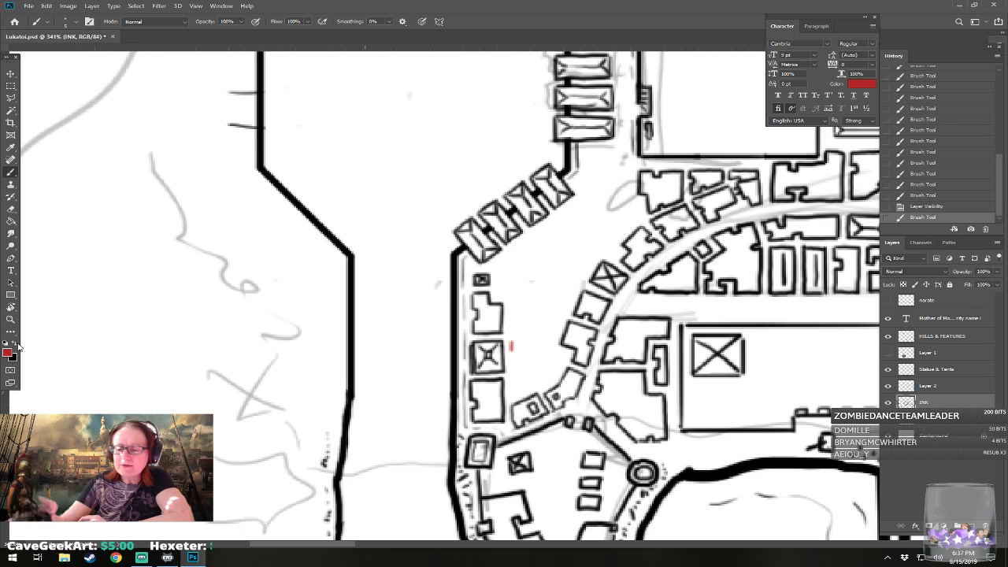
click(917, 207)
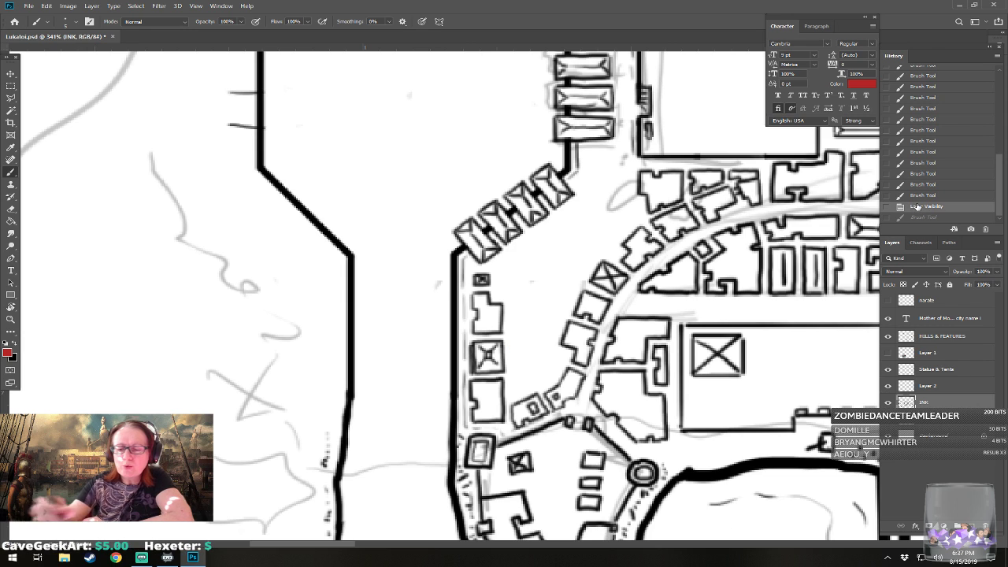
click(16, 343)
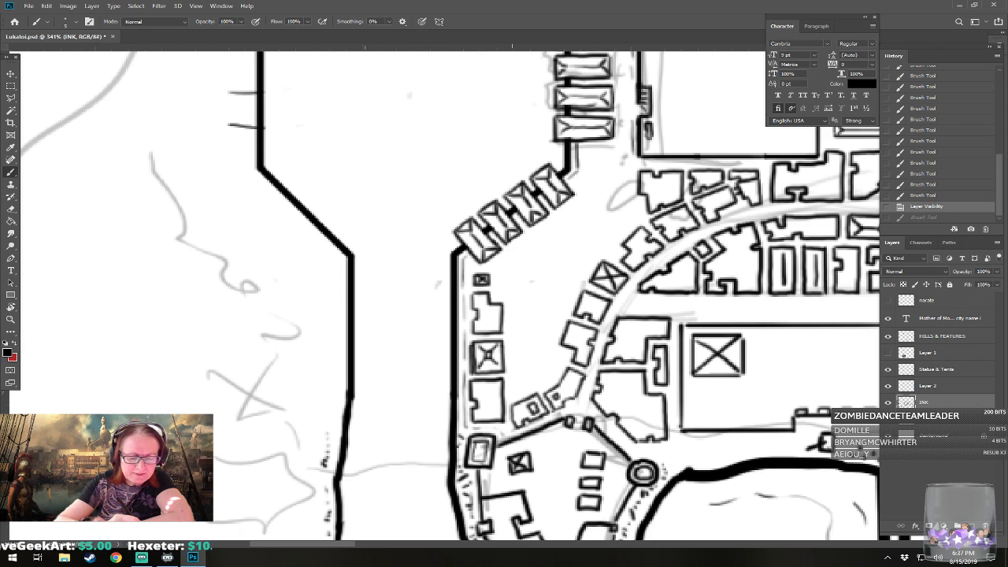
- Ink a narrow notched building and an irregular neighbour in the space between the waterfront buildings and the curved street
mouse_move(509, 343)
mouse_down()
mouse_move(512, 395)
mouse_move(531, 380)
mouse_up()
click(510, 397)
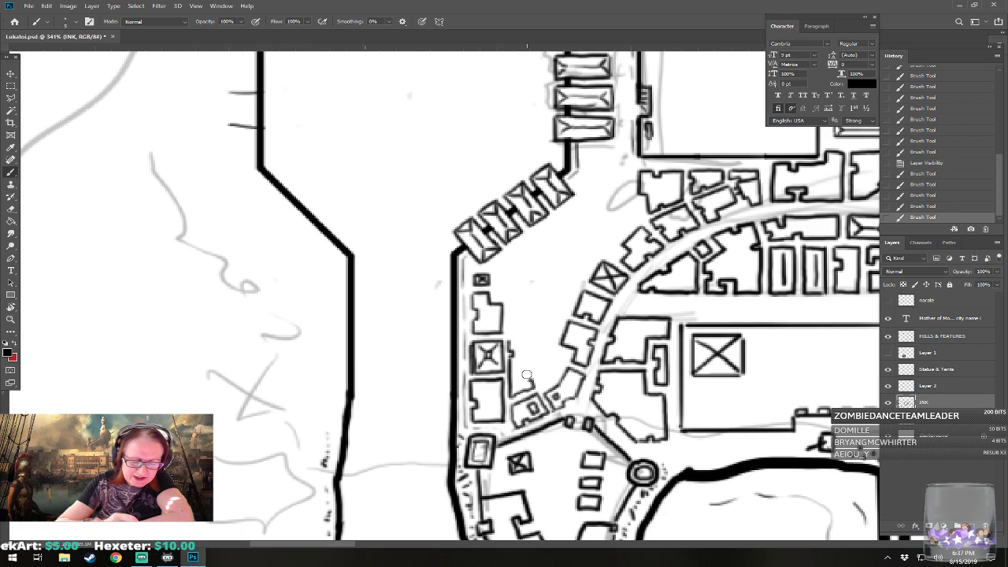
mouse_move(525, 340)
mouse_down()
mouse_move(527, 381)
mouse_move(521, 341)
mouse_move(525, 367)
mouse_up()
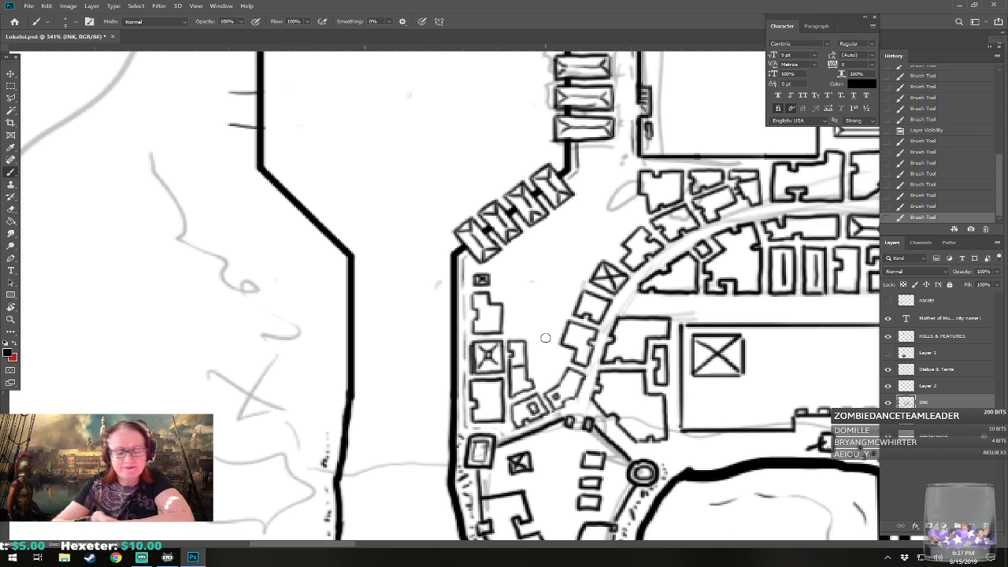
mouse_move(534, 347)
mouse_down()
mouse_move(552, 340)
mouse_move(533, 347)
mouse_move(544, 382)
mouse_move(565, 353)
mouse_move(561, 366)
mouse_move(552, 357)
mouse_move(551, 433)
mouse_up()
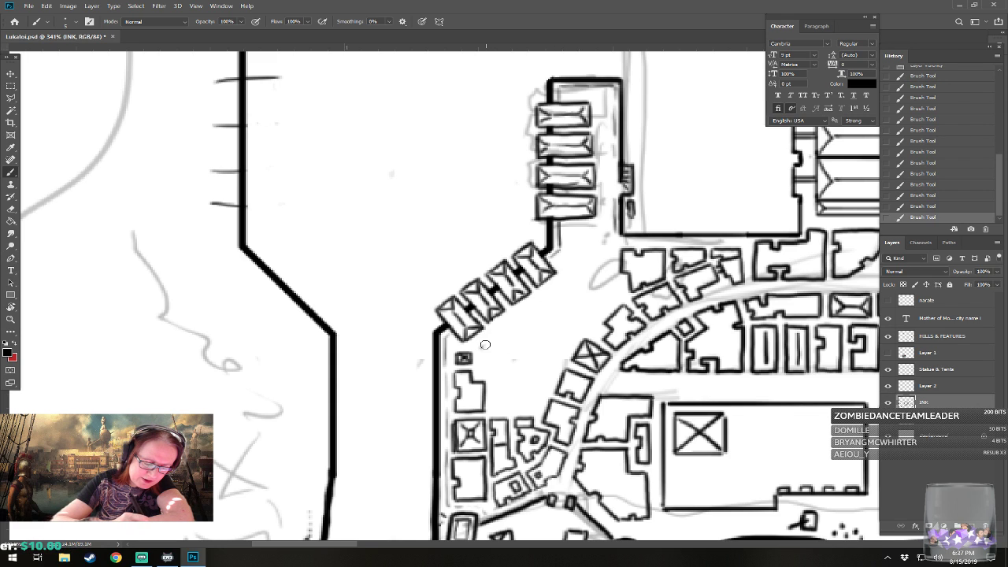
- Ink a cluster of buildings southeast of the diagonal boat sheds, including a notched one, a long roofed one and a narrow rectangular one
drag(482, 347, 529, 313)
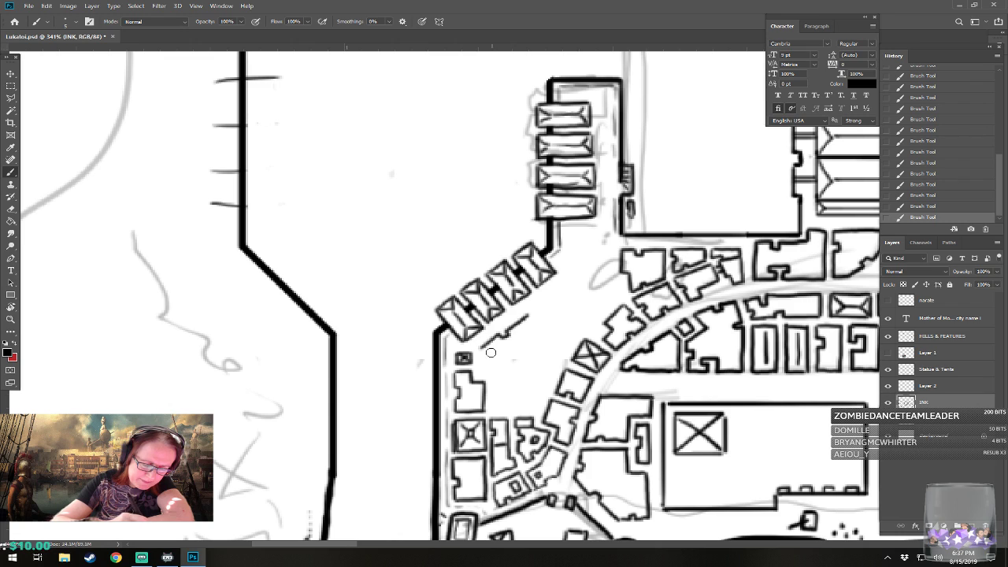
mouse_move(482, 348)
mouse_down()
mouse_move(492, 383)
mouse_move(516, 374)
mouse_move(515, 381)
mouse_up()
mouse_move(508, 338)
mouse_down()
mouse_move(523, 362)
mouse_move(540, 362)
mouse_move(554, 360)
mouse_move(568, 336)
mouse_up()
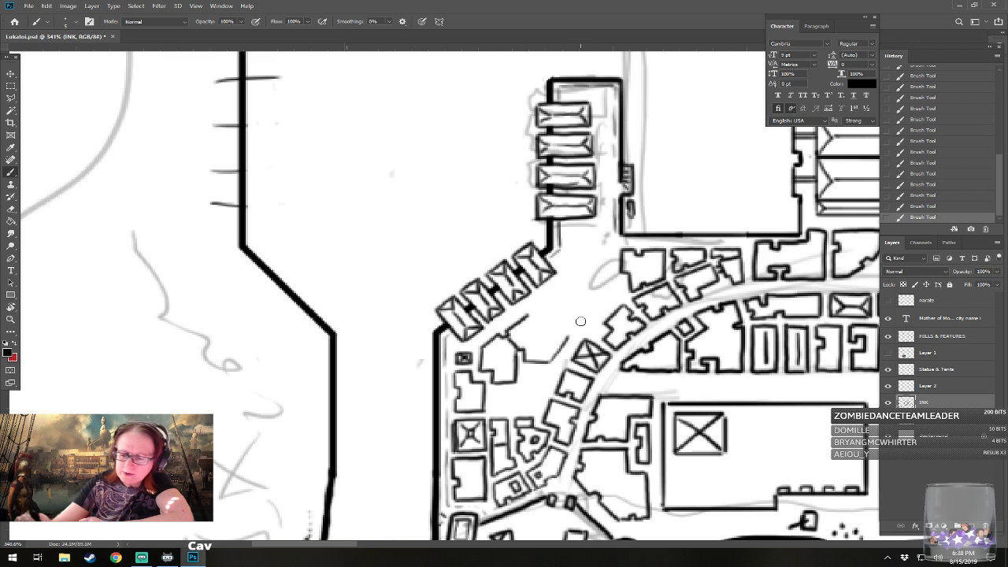
key(ctrl+z)
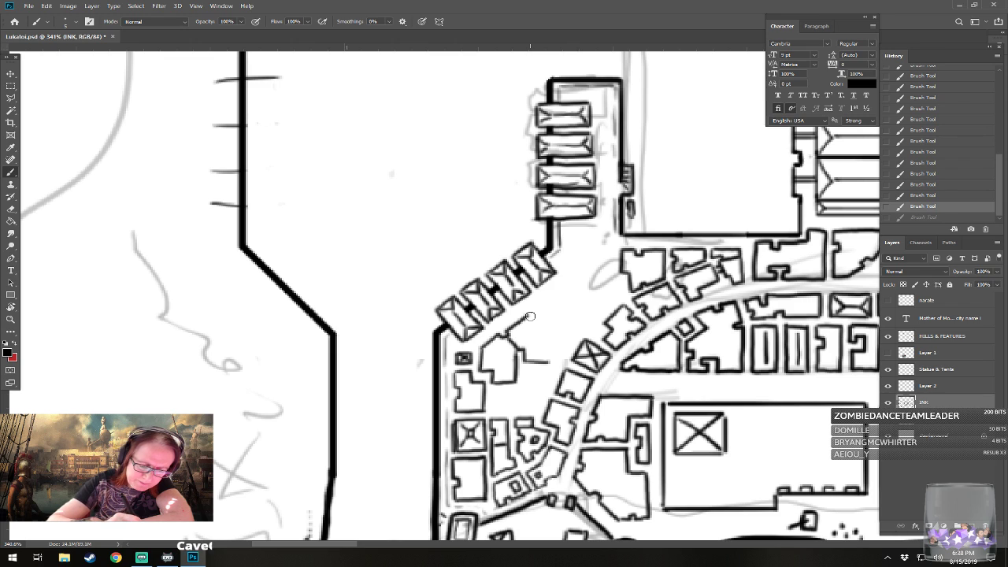
mouse_move(530, 315)
mouse_down()
mouse_move(562, 339)
mouse_move(550, 361)
mouse_move(564, 340)
mouse_up()
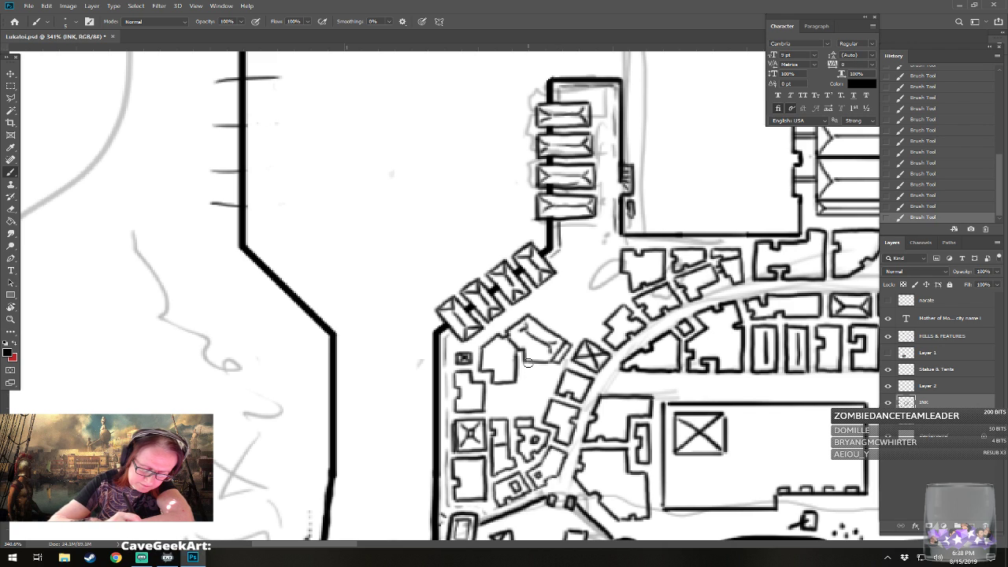
mouse_move(527, 362)
mouse_down()
mouse_move(529, 397)
mouse_move(543, 397)
mouse_move(552, 368)
mouse_move(562, 376)
mouse_up()
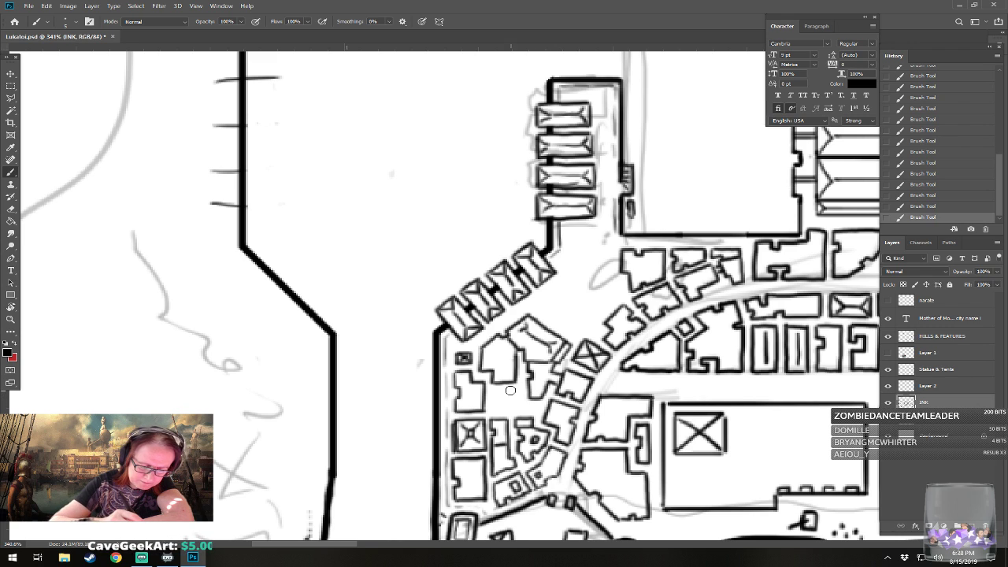
mouse_move(494, 392)
mouse_down()
mouse_move(528, 390)
mouse_move(512, 410)
mouse_move(529, 410)
mouse_move(513, 400)
mouse_move(526, 396)
mouse_up()
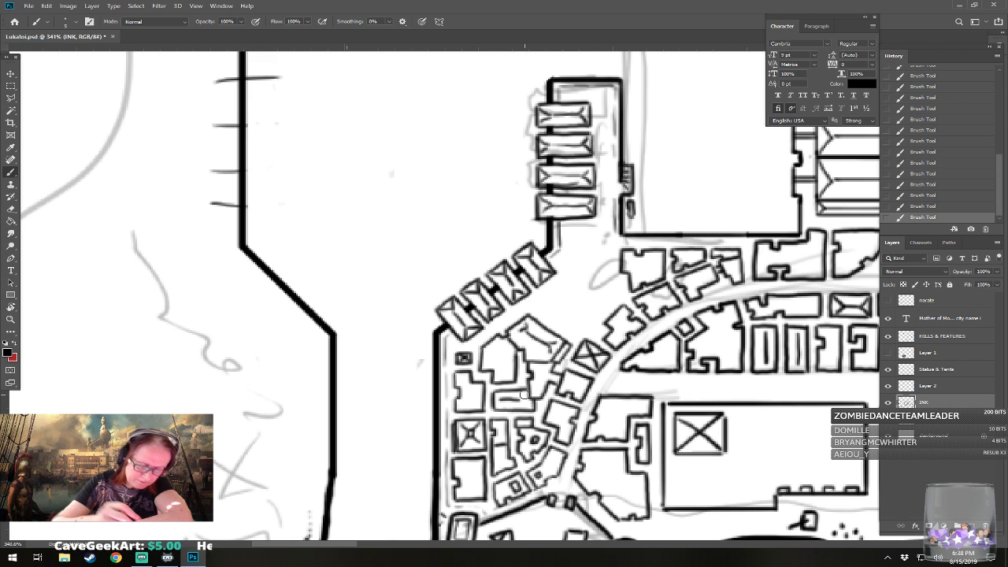
- Ink a roofed building between the diagonal boat sheds and the curved street, northeast of the long roofed building
scroll(413, 421, down, 10)
mouse_move(525, 315)
mouse_down()
mouse_move(274, 278)
mouse_move(277, 354)
mouse_up()
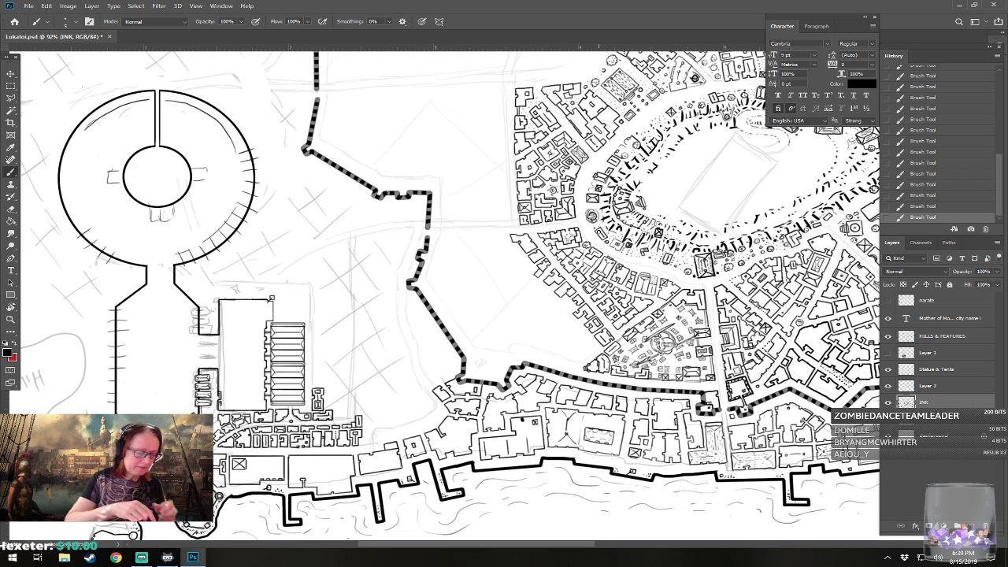
drag(206, 438, 657, 382)
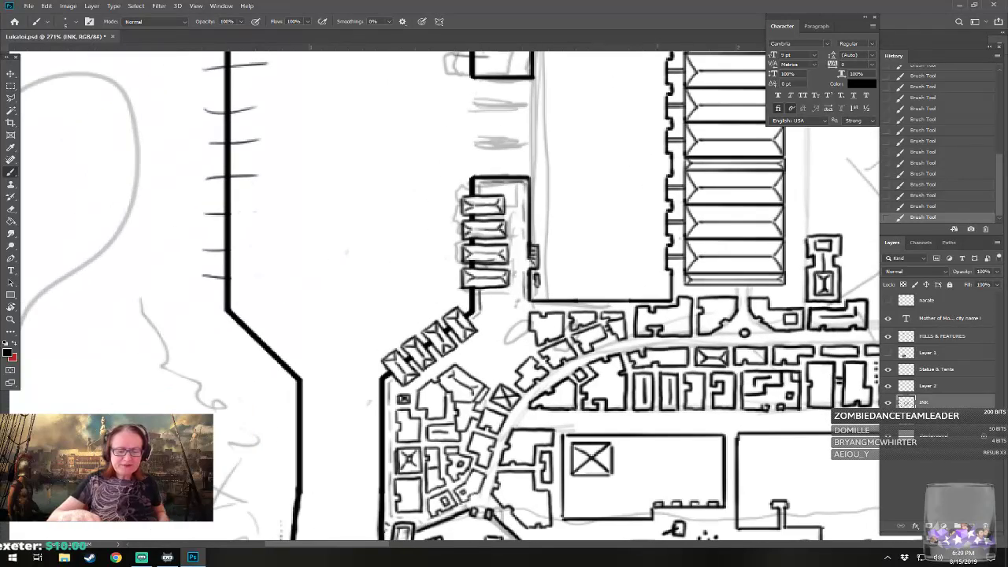
drag(574, 338, 569, 362)
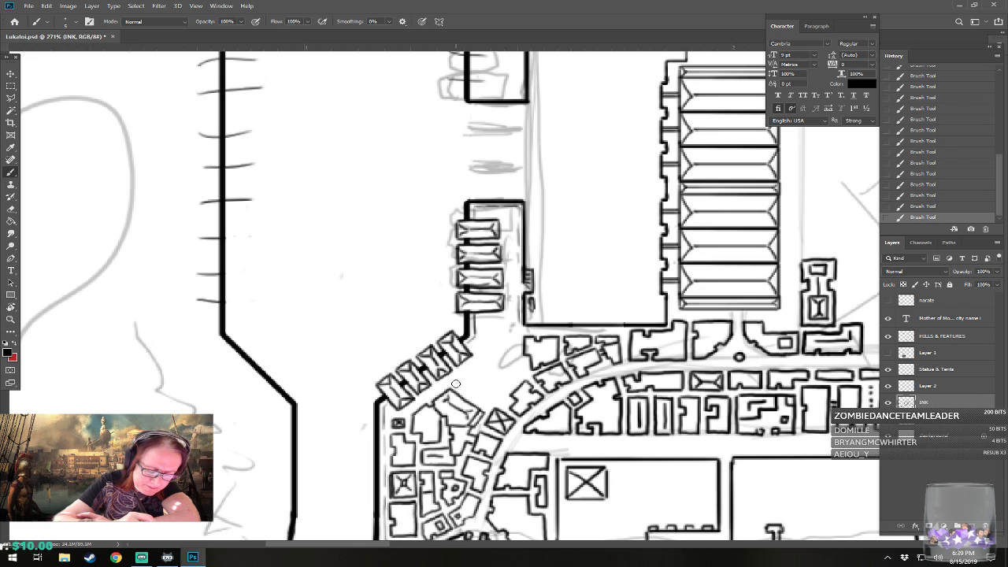
mouse_move(450, 387)
mouse_down()
mouse_move(479, 364)
mouse_move(497, 392)
mouse_up()
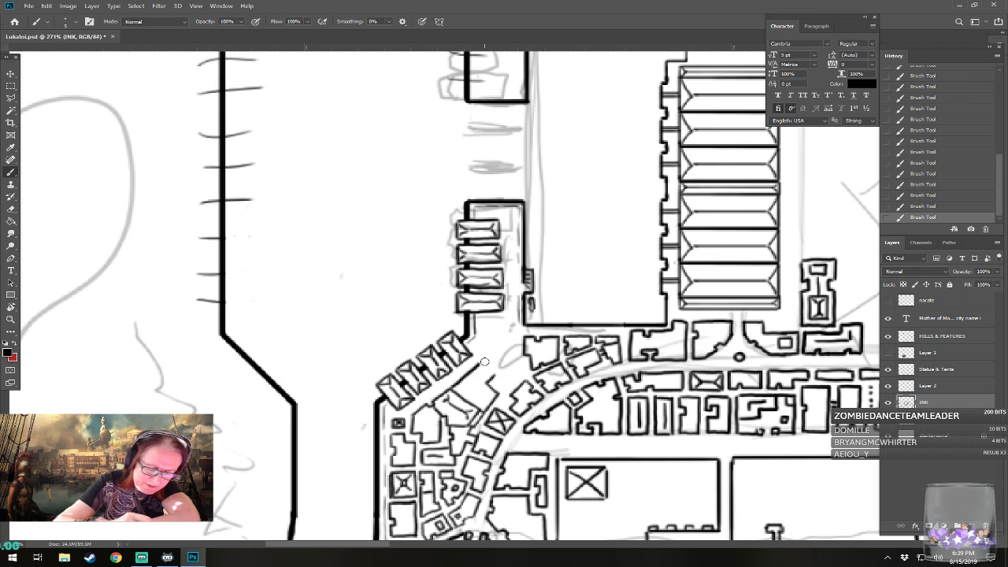
mouse_move(484, 363)
mouse_down()
mouse_move(495, 372)
mouse_move(483, 362)
mouse_move(482, 395)
mouse_move(496, 392)
mouse_move(492, 375)
mouse_move(482, 384)
mouse_up()
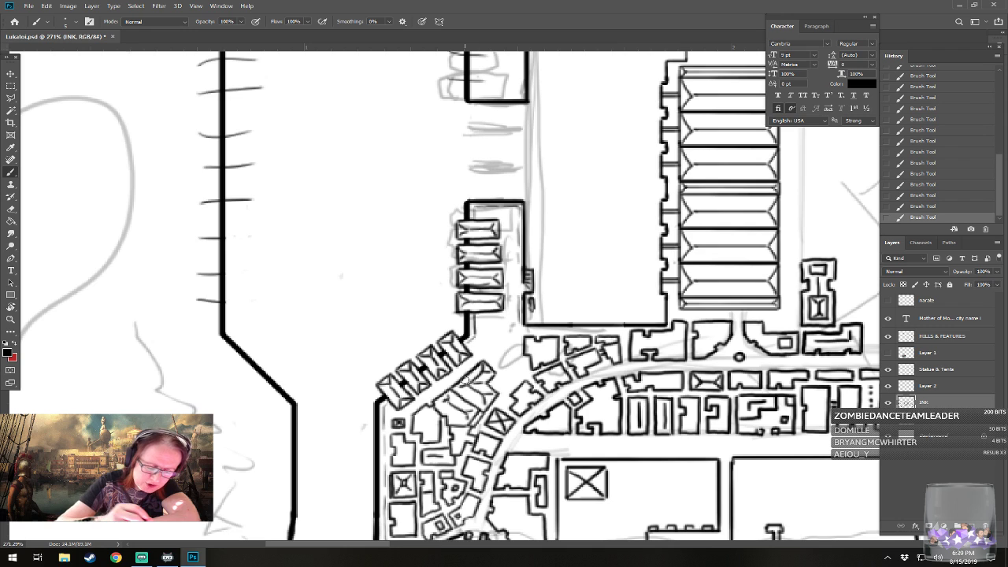
- Ink a row of small marks just south of the lowest vertical boat shed and fill the gap beside the curved street with buildings
scroll(465, 381, up, 1)
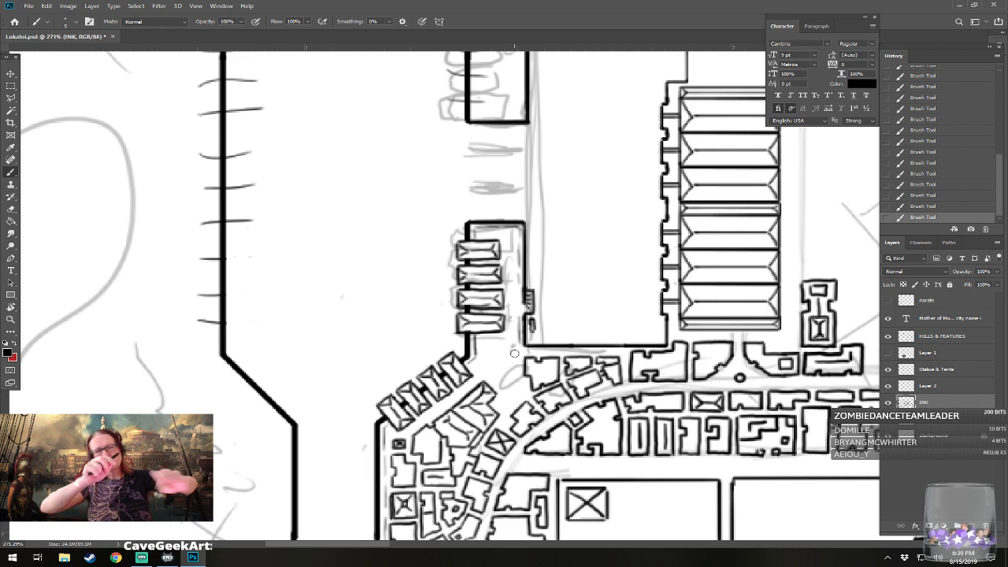
drag(514, 353, 548, 343)
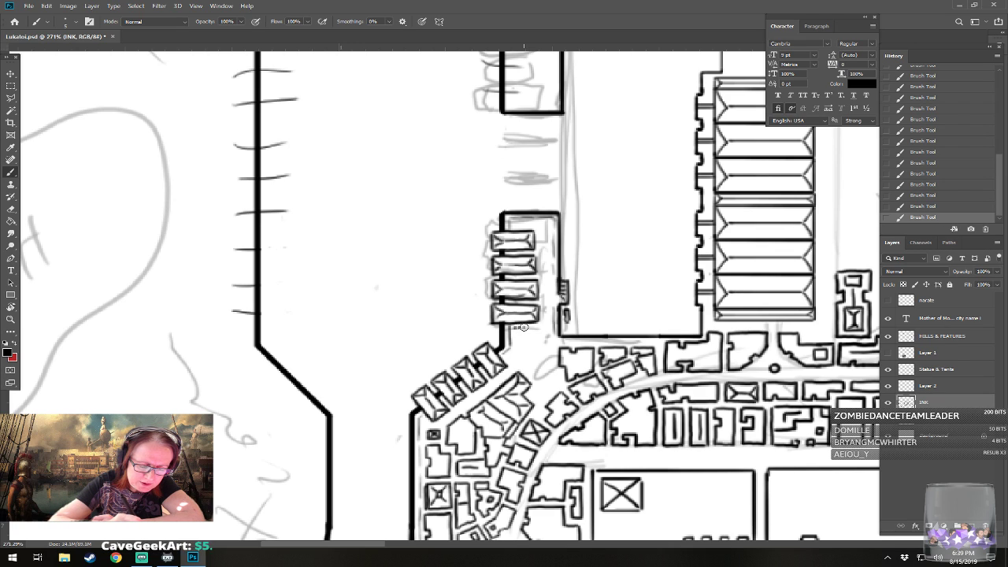
drag(518, 327, 529, 330)
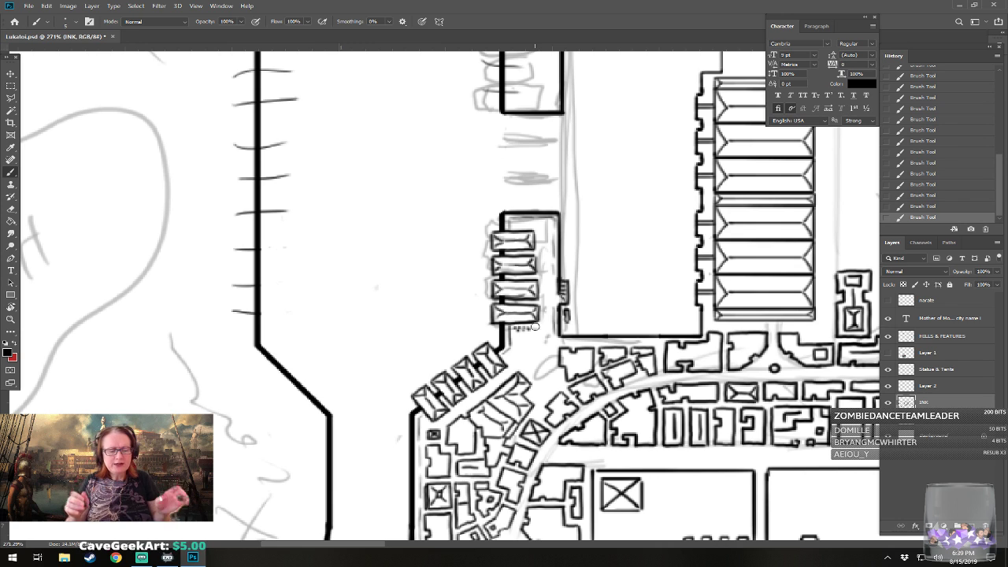
scroll(535, 327, down, 5)
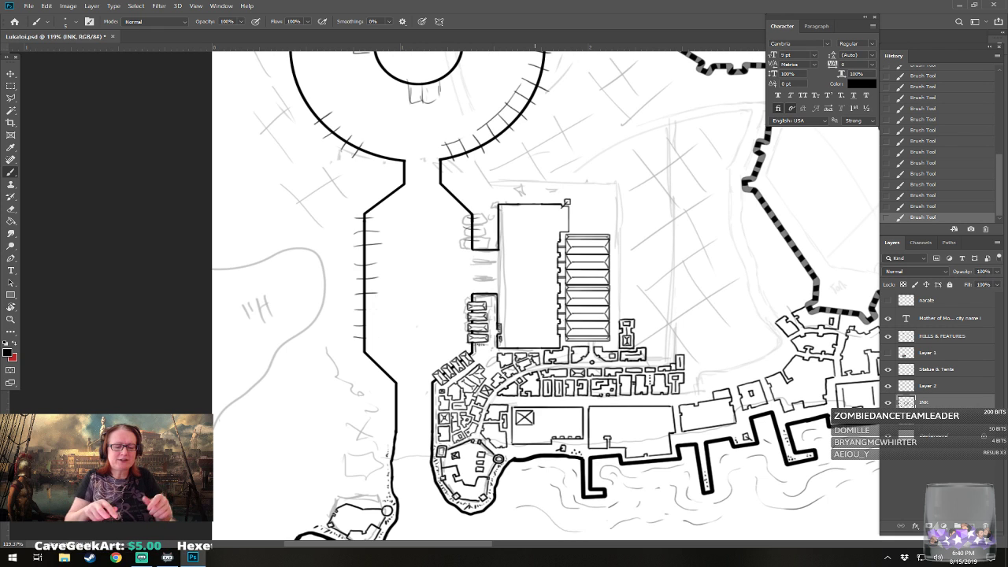
scroll(419, 329, up, 2)
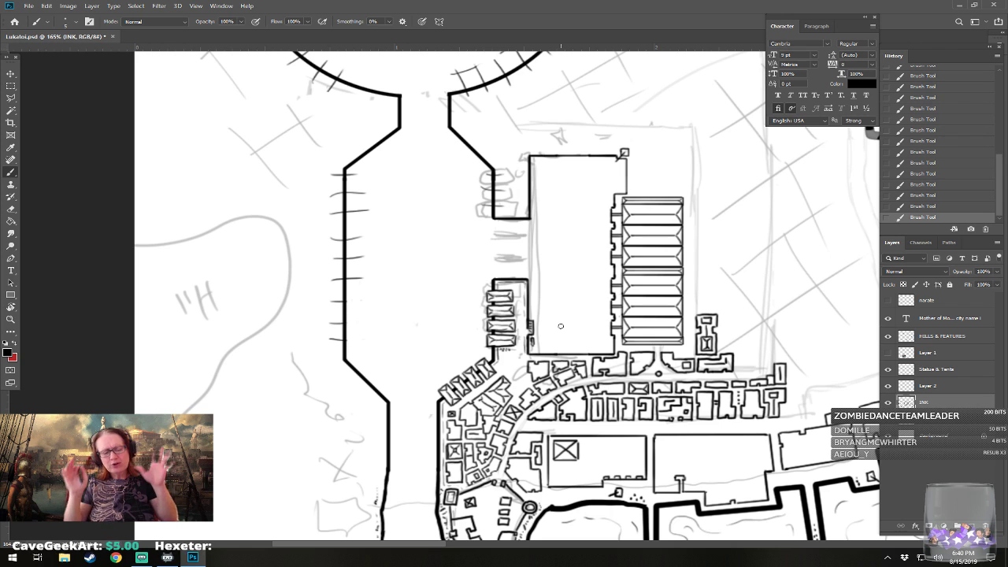
scroll(440, 367, up, 2)
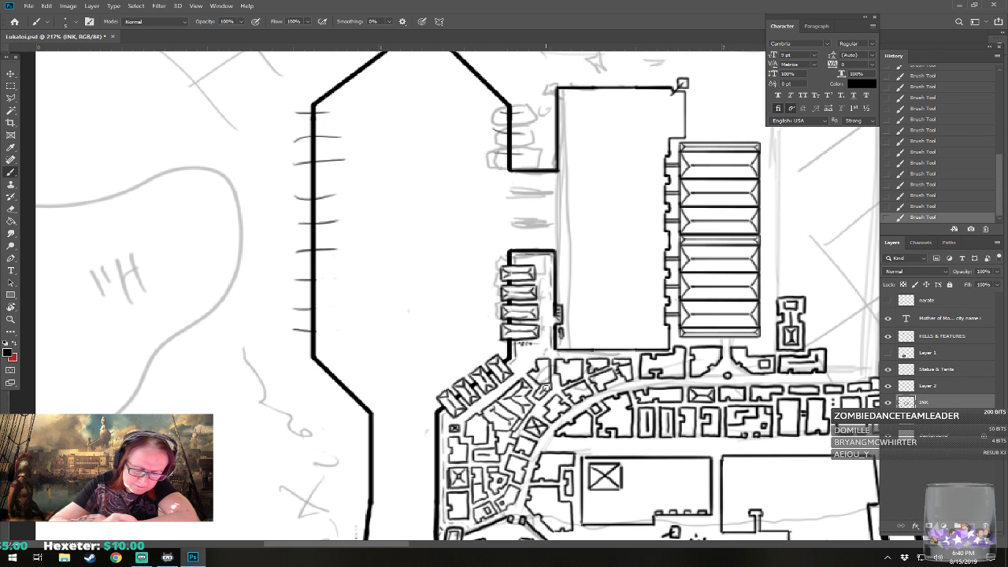
- Draw a black arrow pointing north and a thick vertical stroke east of the roofed sheds, and undo both
scroll(546, 387, down, 5)
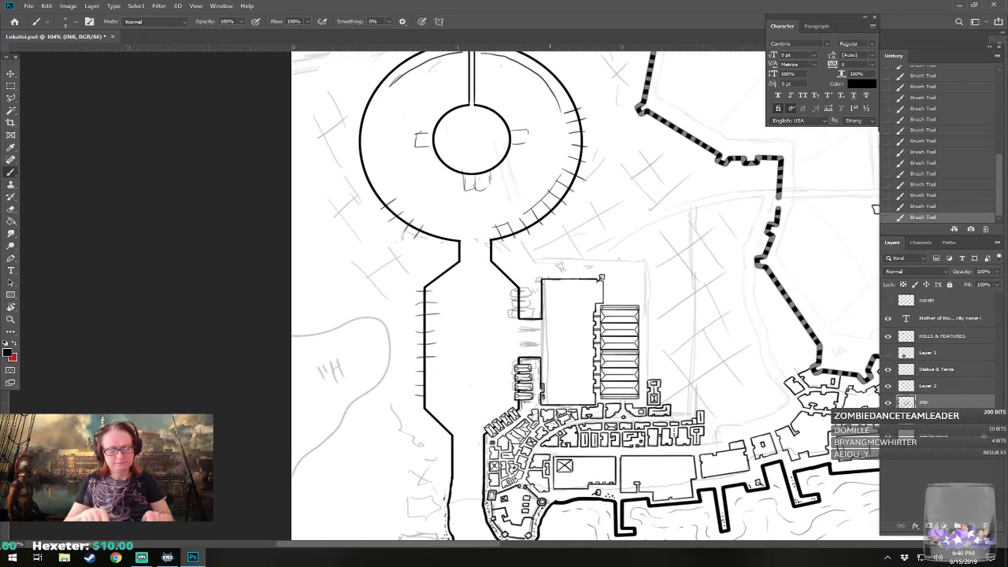
drag(549, 387, 476, 385)
scroll(460, 363, up, 2)
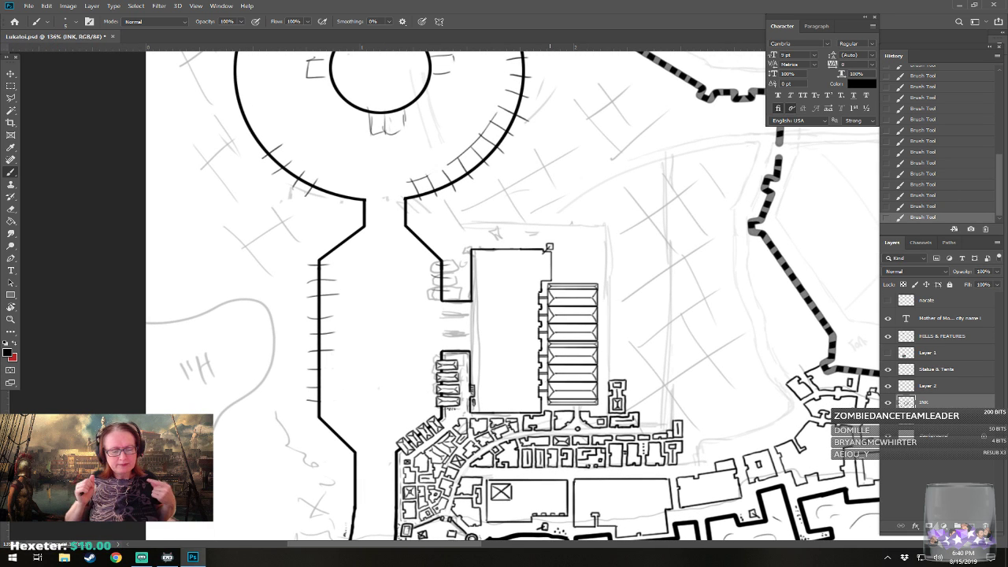
drag(600, 460, 567, 501)
scroll(566, 501, up, 3)
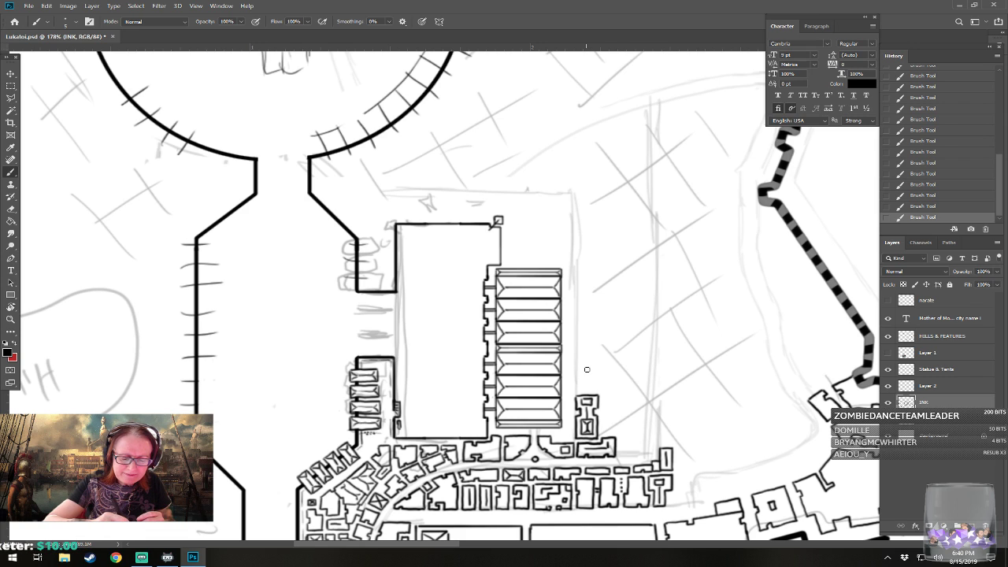
mouse_move(584, 375)
mouse_down()
mouse_move(593, 320)
mouse_move(602, 338)
mouse_up()
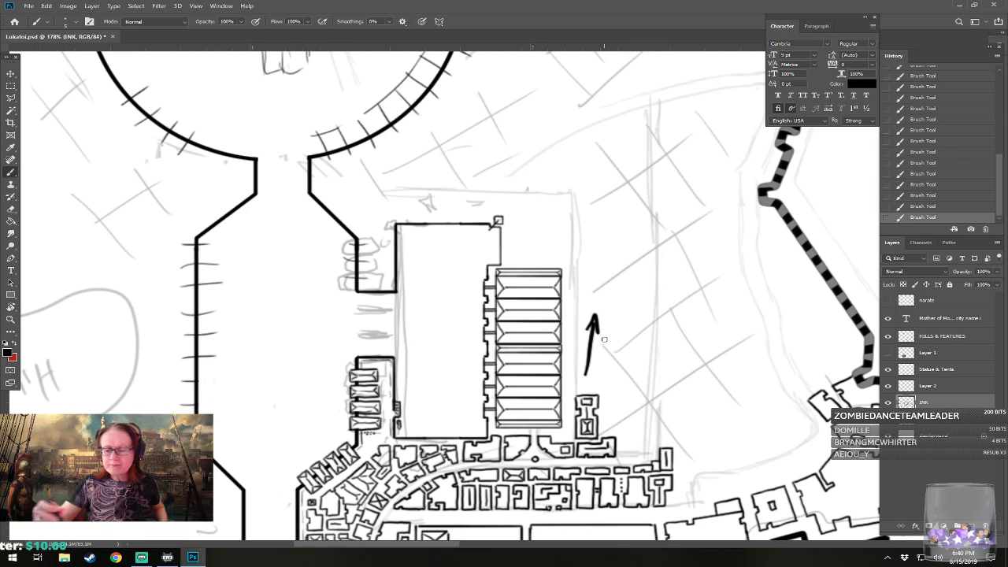
mouse_move(577, 310)
mouse_down()
mouse_move(573, 368)
mouse_move(582, 374)
mouse_up()
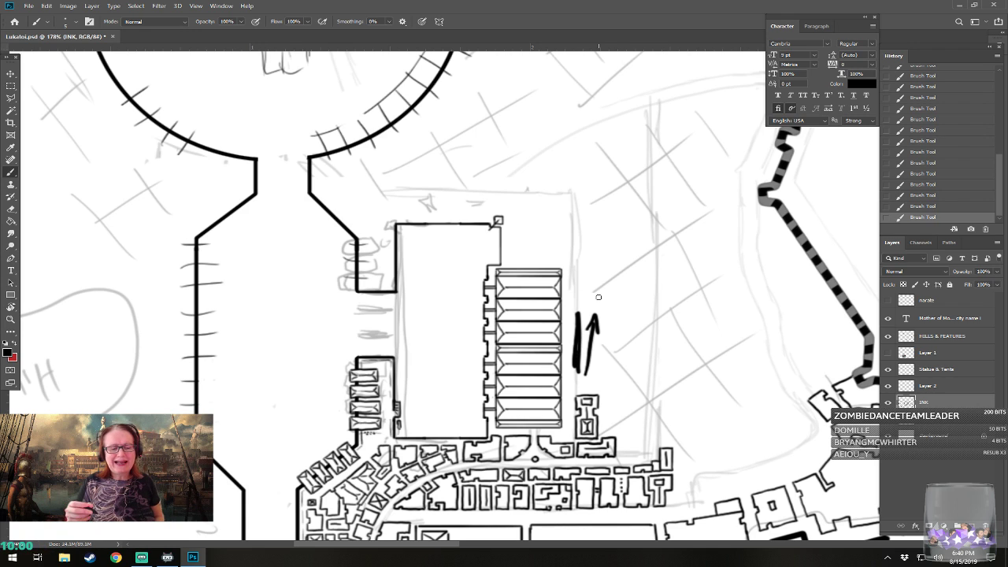
click(923, 194)
click(914, 185)
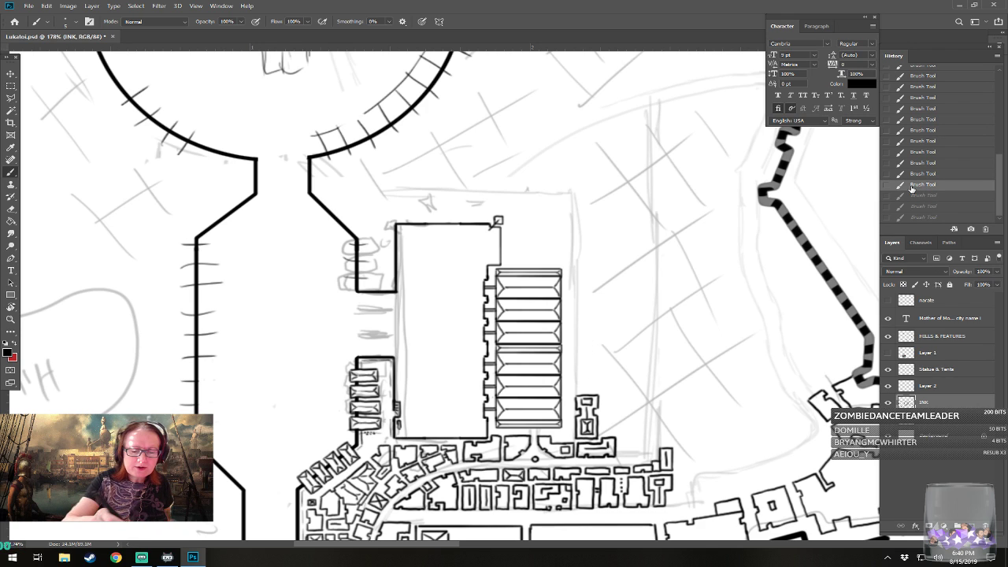
- Draw an angled black line around the sketched corner northeast of the roofed sheds and undo it
mouse_move(497, 192)
mouse_down()
mouse_move(572, 188)
mouse_move(569, 251)
mouse_up()
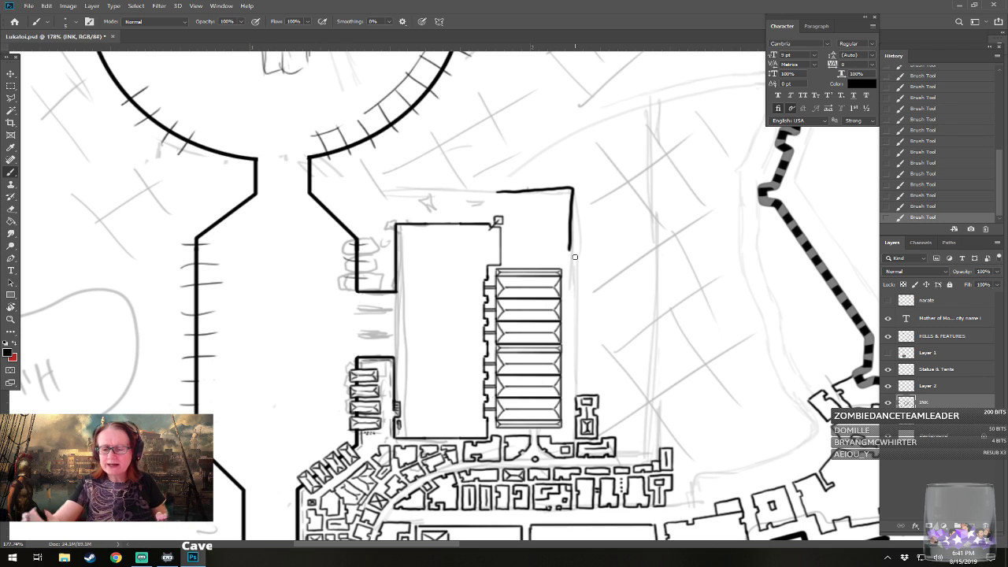
click(923, 205)
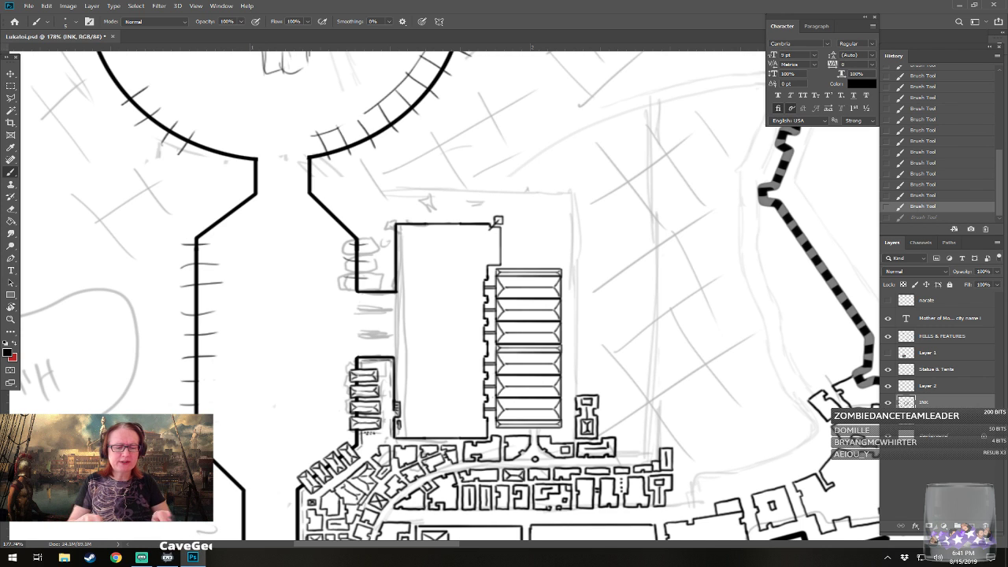
- Ink a notched building with an L-shaped ridge and a roofed rectangular building north of it, east of the large roofed sheds
scroll(578, 433, up, 2)
scroll(504, 354, down, 1)
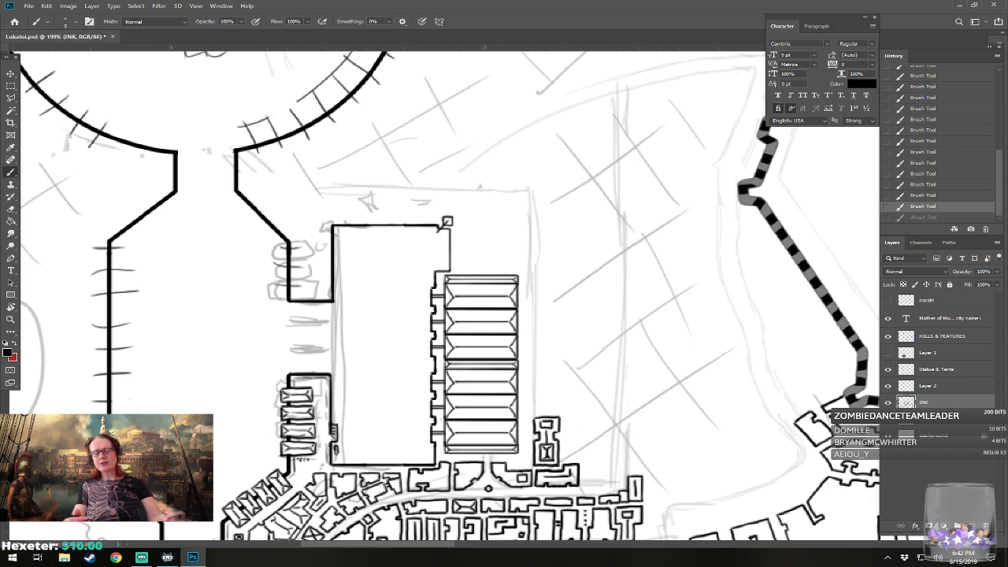
scroll(417, 408, up, 2)
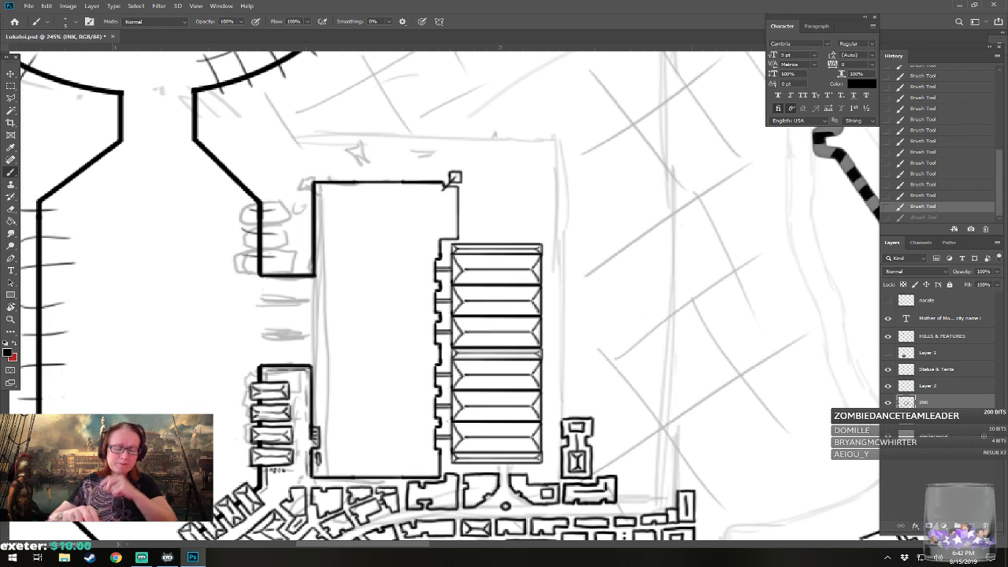
drag(417, 409, 386, 404)
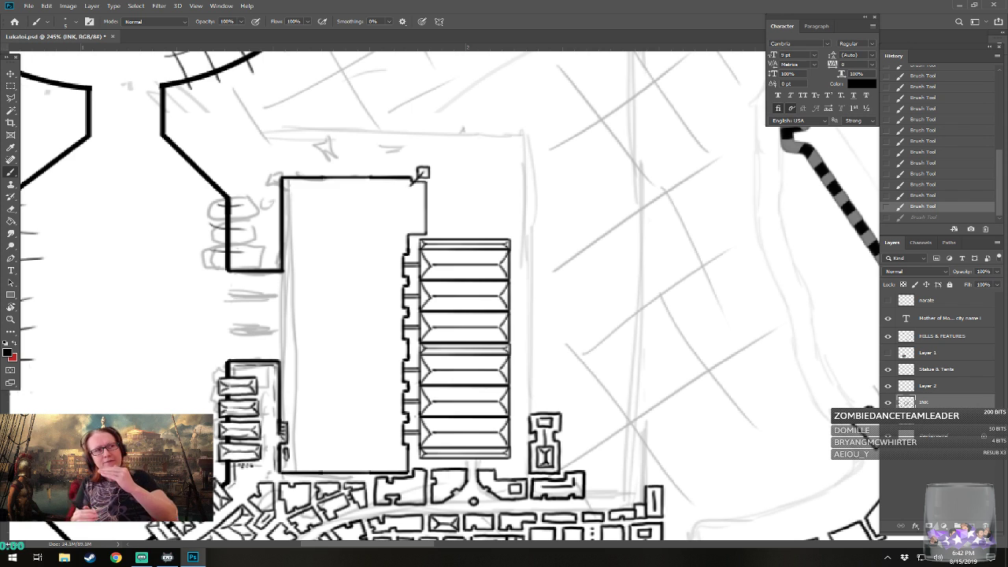
drag(449, 295, 497, 297)
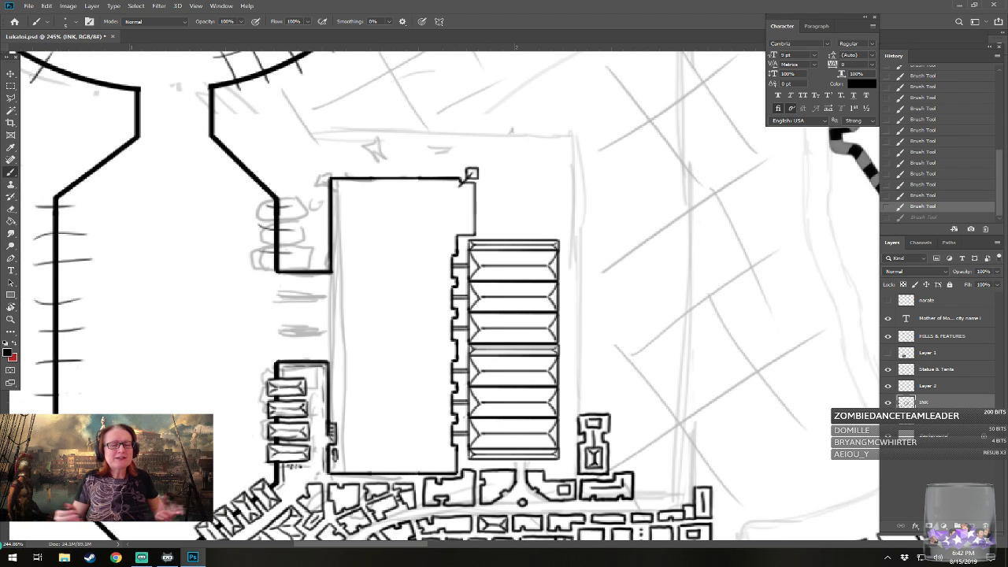
drag(504, 295, 487, 247)
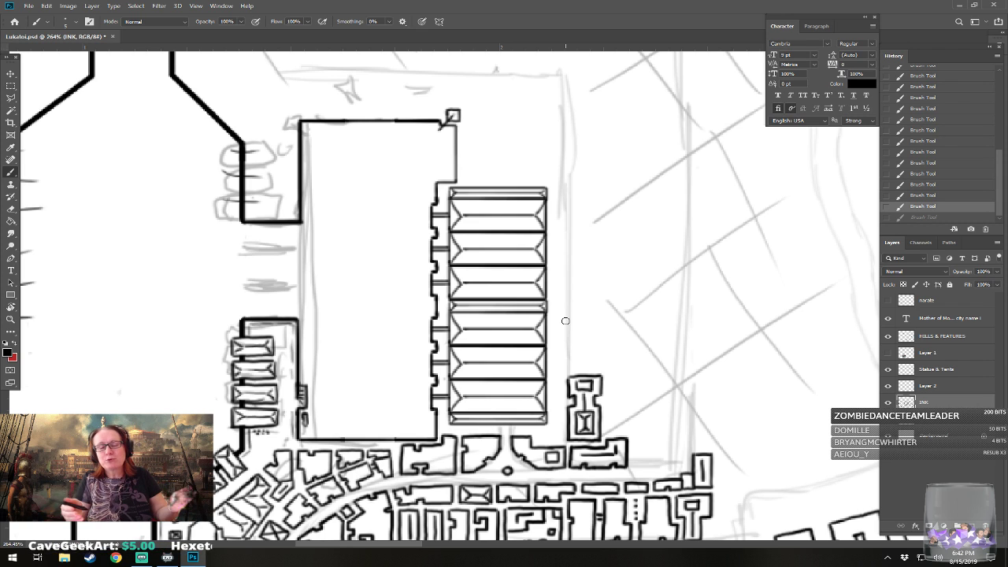
scroll(516, 322, up, 1)
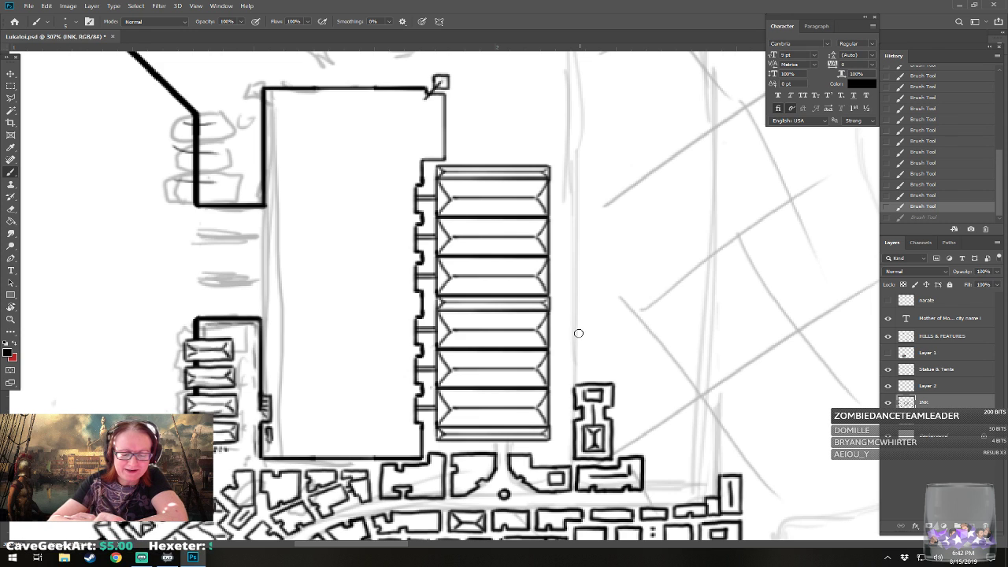
mouse_move(575, 316)
mouse_down()
mouse_move(577, 377)
mouse_move(615, 376)
mouse_move(579, 317)
mouse_move(609, 320)
mouse_move(607, 347)
mouse_move(622, 376)
mouse_up()
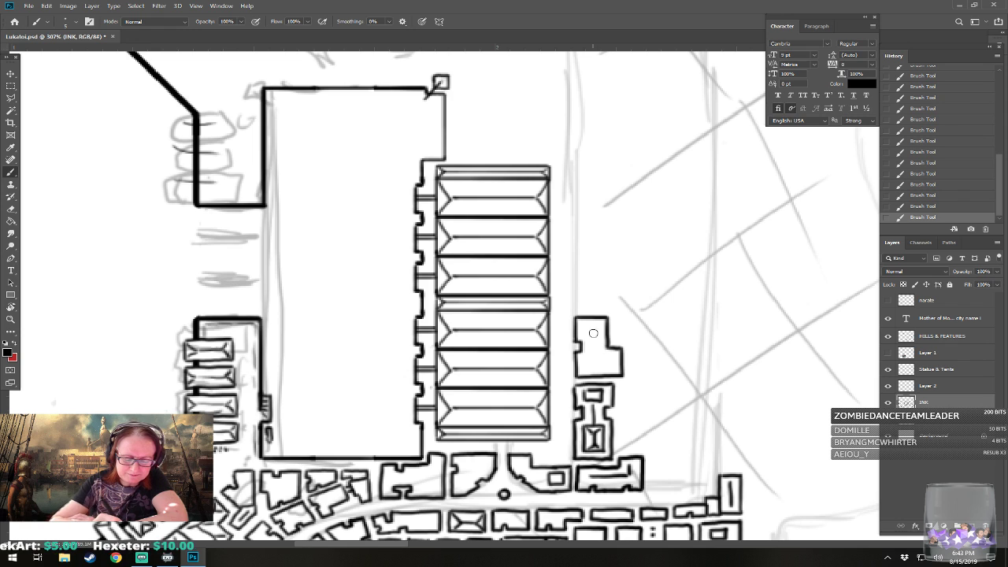
mouse_move(593, 329)
mouse_down()
mouse_move(593, 360)
mouse_move(608, 360)
mouse_move(578, 428)
mouse_up()
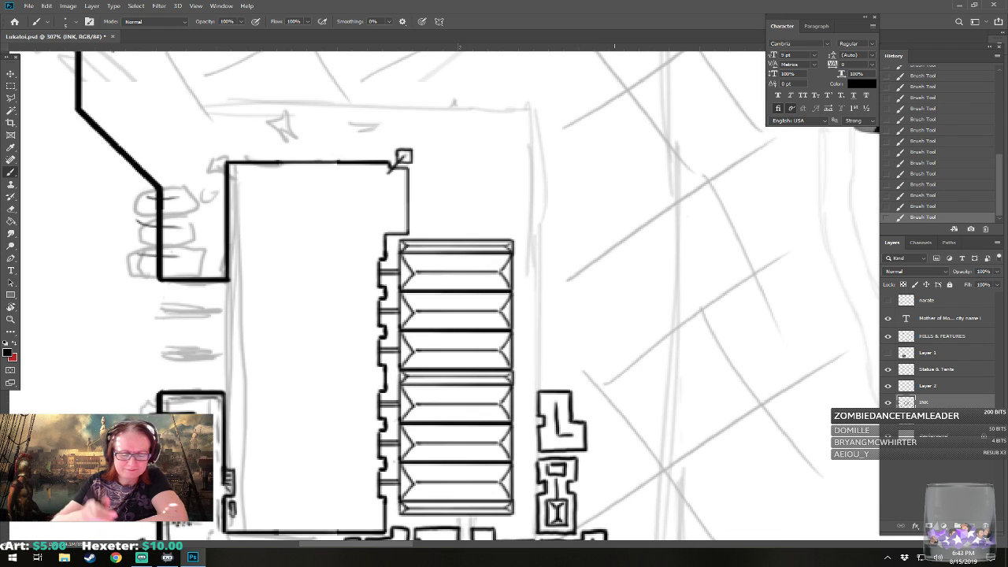
mouse_move(541, 357)
mouse_down()
mouse_move(540, 384)
mouse_move(587, 384)
mouse_move(544, 350)
mouse_move(588, 351)
mouse_move(587, 383)
mouse_move(572, 376)
mouse_move(571, 359)
mouse_up()
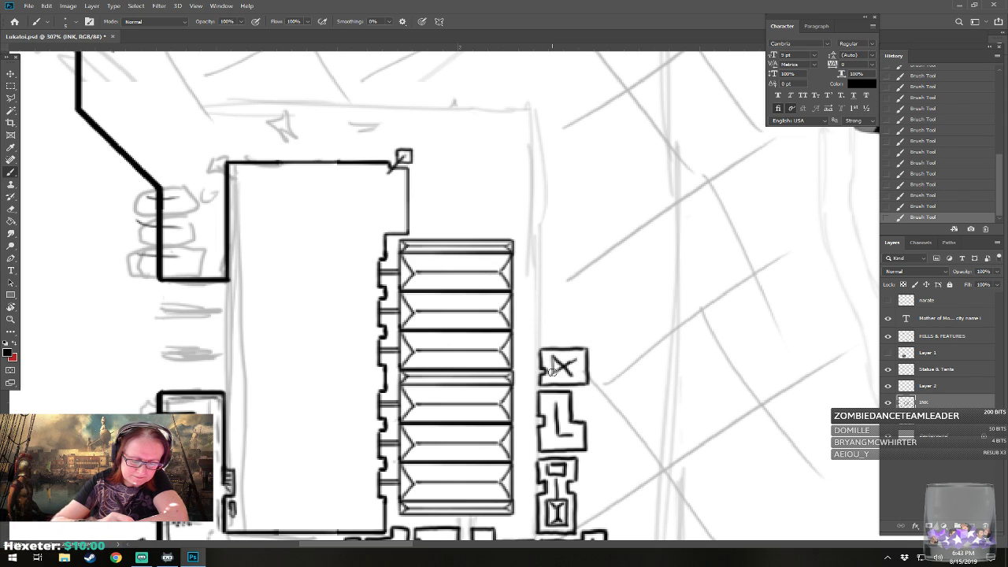
mouse_move(579, 356)
mouse_down()
mouse_move(578, 377)
mouse_move(566, 378)
mouse_move(576, 376)
mouse_up()
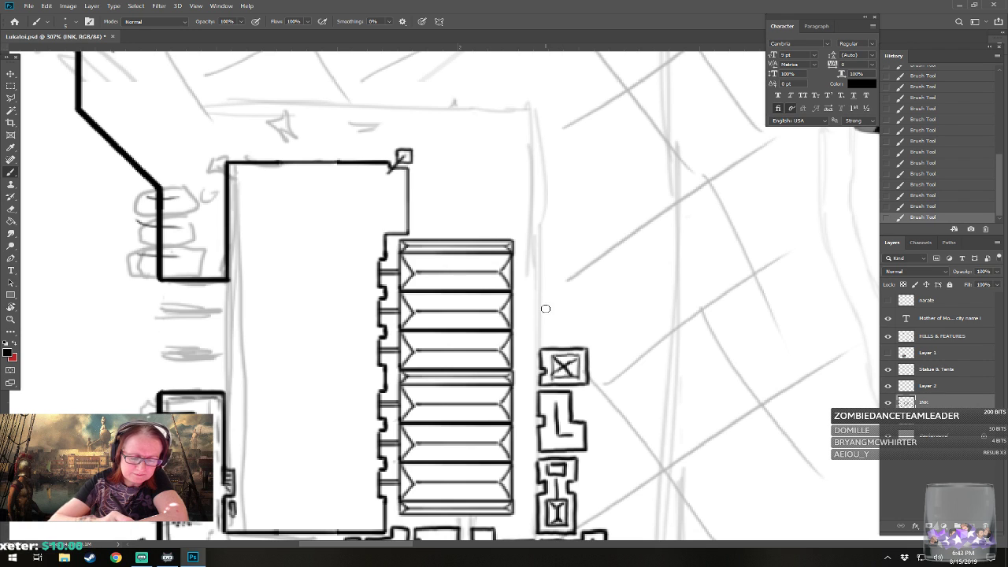
- Extend the column of buildings northward with a notched block and a small square building with a crossed roof
mouse_move(539, 291)
mouse_down()
mouse_move(542, 316)
mouse_move(551, 305)
mouse_move(541, 340)
mouse_move(565, 343)
mouse_move(564, 322)
mouse_move(581, 323)
mouse_up()
mouse_move(540, 289)
mouse_down()
mouse_move(582, 288)
mouse_move(584, 324)
mouse_up()
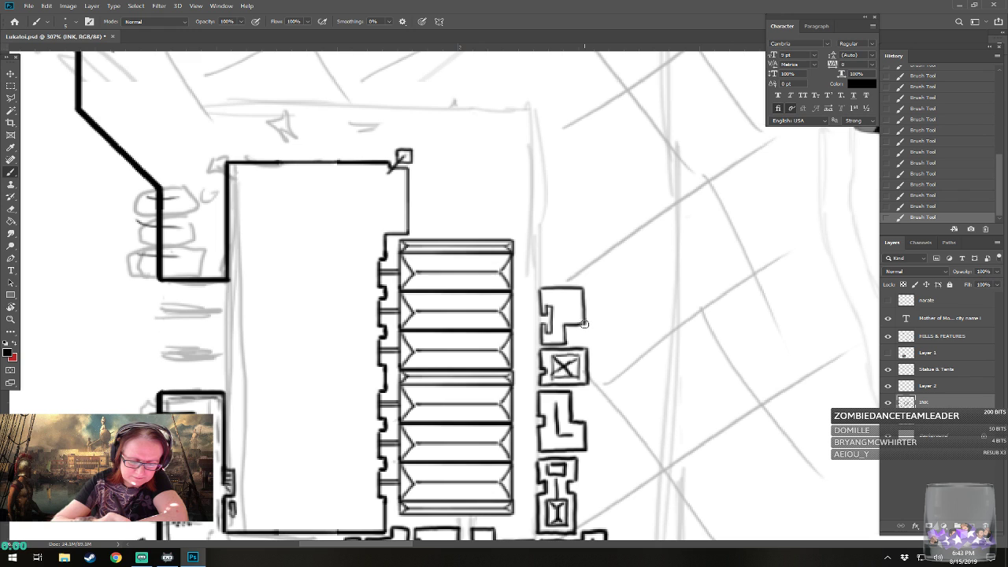
scroll(575, 317, up, 3)
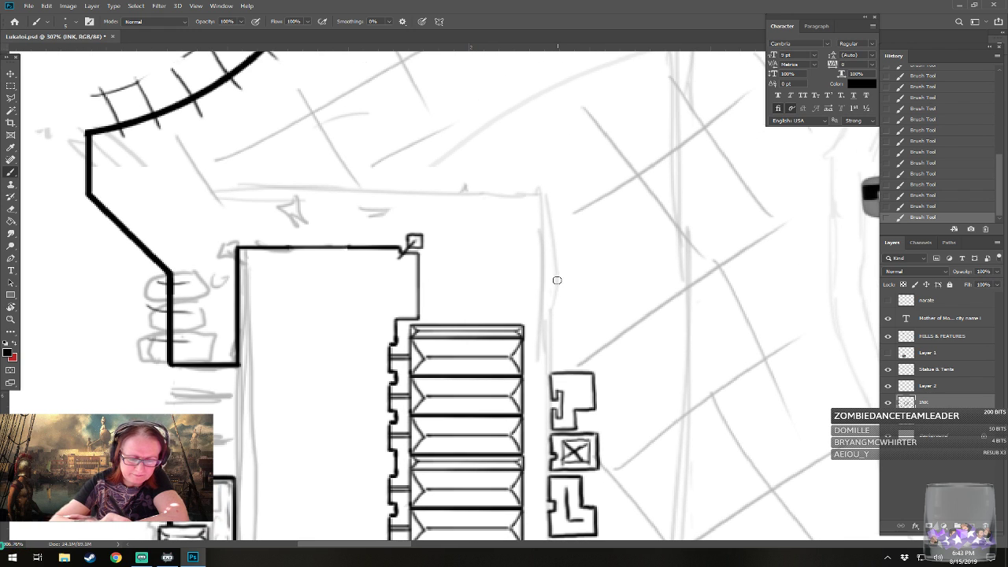
mouse_move(549, 330)
mouse_down()
mouse_move(551, 366)
mouse_move(592, 364)
mouse_move(591, 330)
mouse_move(570, 331)
mouse_move(590, 330)
mouse_move(555, 350)
mouse_move(592, 361)
mouse_move(573, 336)
mouse_move(585, 335)
mouse_move(568, 347)
mouse_up()
mouse_move(569, 350)
mouse_down()
mouse_move(561, 356)
mouse_move(585, 339)
mouse_move(587, 420)
mouse_up()
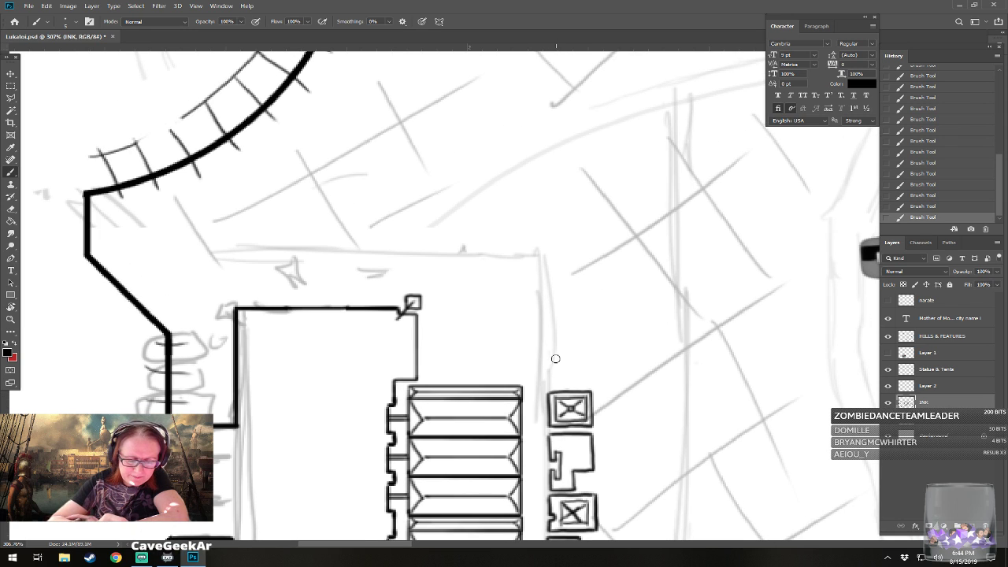
- Ink a gated courtyard wall north of the square roofed building and an L-shaped roofed building at its northeast corner
mouse_move(547, 345)
mouse_down()
mouse_move(549, 385)
mouse_move(594, 384)
mouse_up()
drag(548, 339, 552, 329)
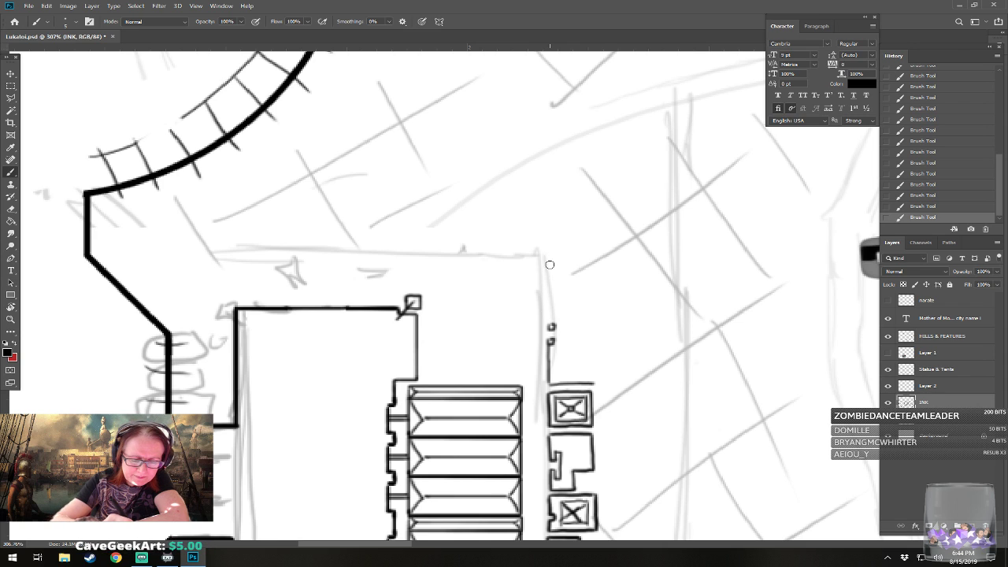
drag(549, 279, 551, 327)
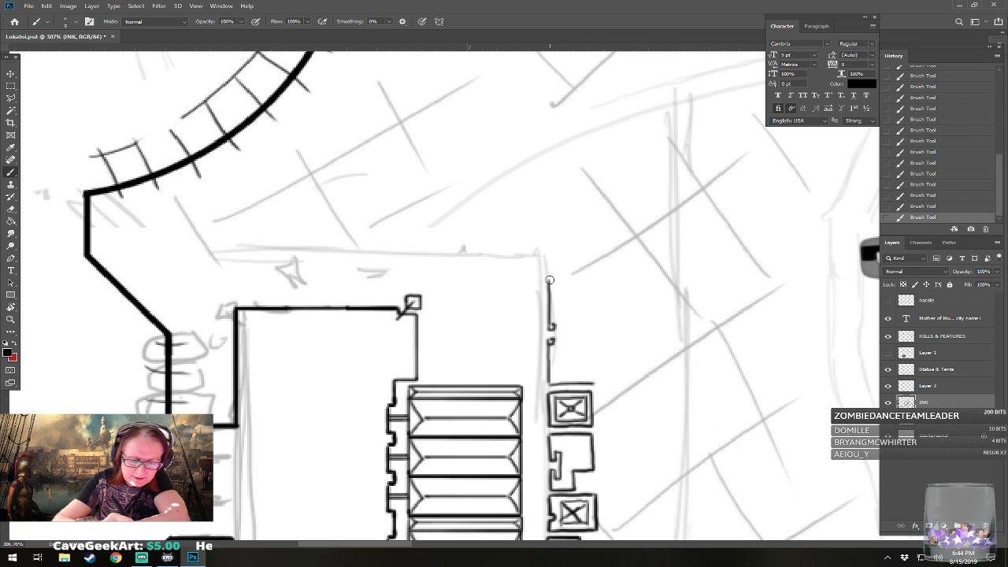
mouse_move(550, 279)
mouse_down()
mouse_move(558, 273)
mouse_move(564, 289)
mouse_move(592, 289)
mouse_move(593, 306)
mouse_move(614, 304)
mouse_move(615, 272)
mouse_move(612, 303)
mouse_up()
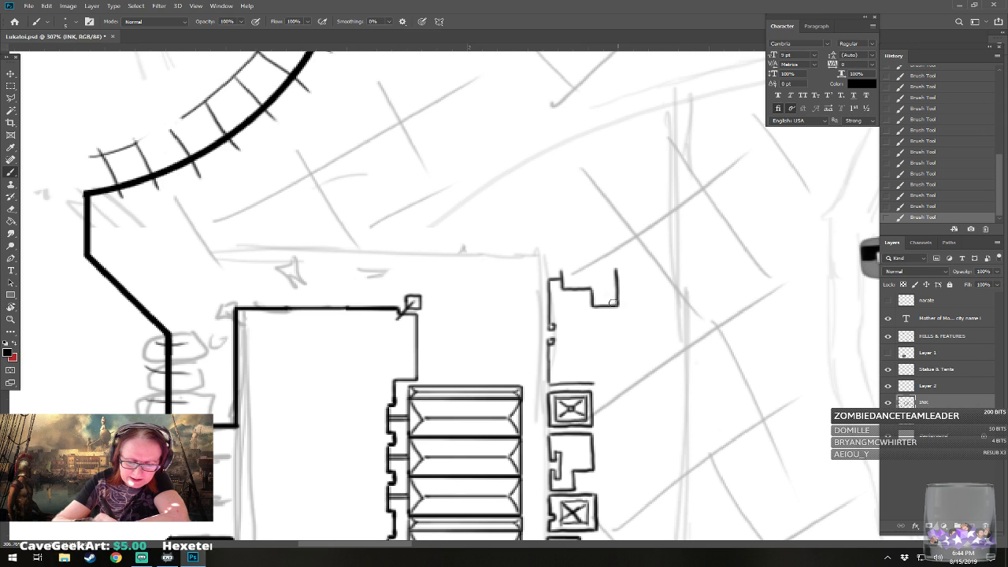
mouse_move(560, 269)
mouse_down()
mouse_move(614, 268)
mouse_move(586, 274)
mouse_move(606, 275)
mouse_move(605, 297)
mouse_up()
drag(605, 297, 611, 303)
mouse_move(573, 275)
mouse_down()
mouse_move(564, 271)
mouse_move(565, 284)
mouse_up()
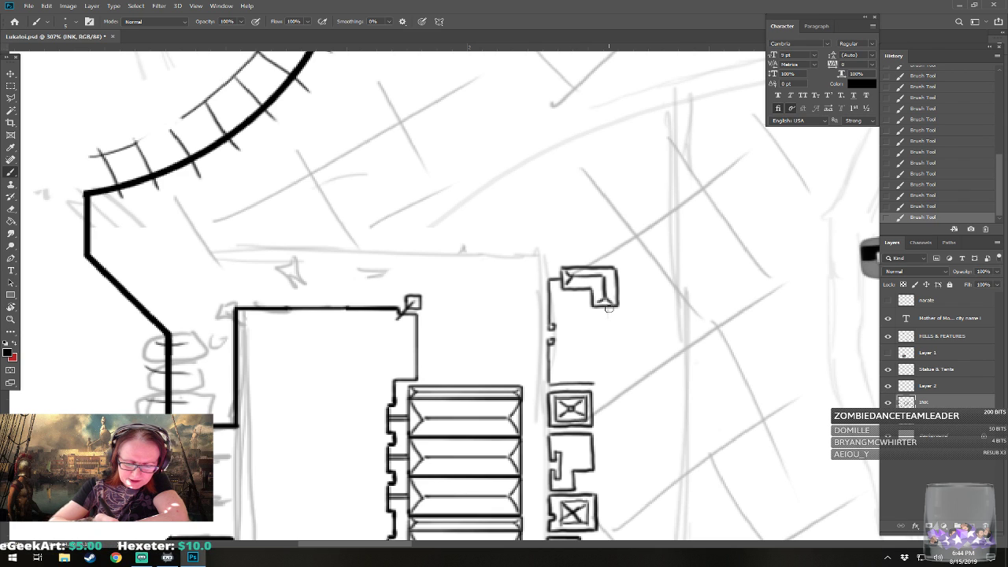
- Ink the courtyard's east wall and a stepped building with roof ridges and a small round tower on its south side
mouse_move(608, 309)
mouse_down()
mouse_move(608, 331)
mouse_move(617, 331)
mouse_move(594, 371)
mouse_move(634, 371)
mouse_up()
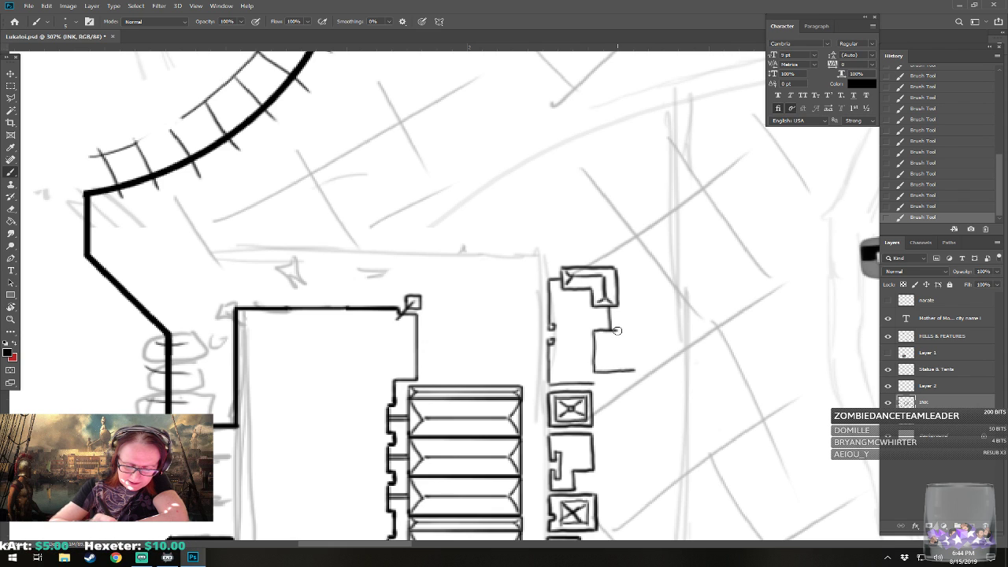
mouse_move(617, 331)
mouse_down()
mouse_move(633, 369)
mouse_move(615, 371)
mouse_up()
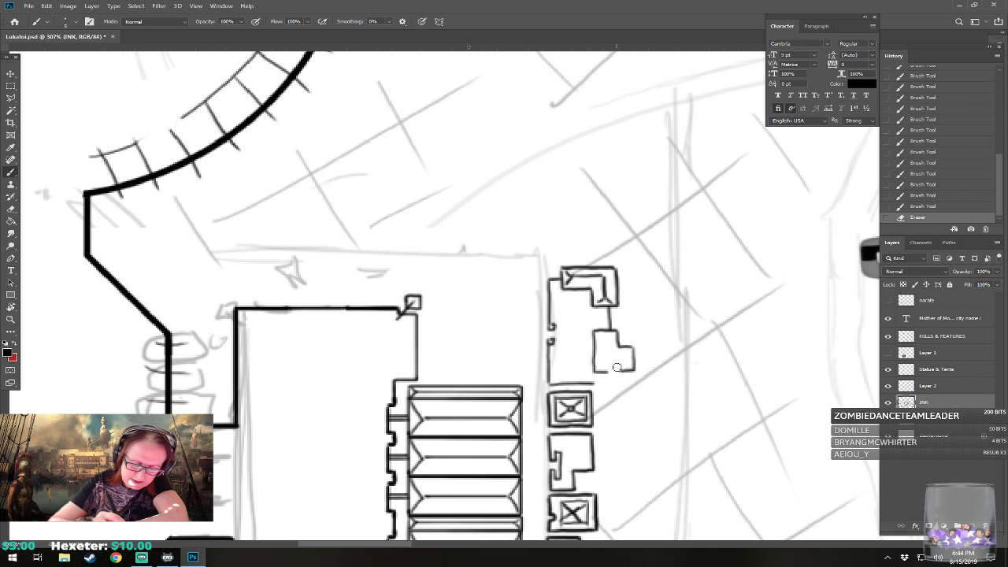
drag(620, 371, 618, 370)
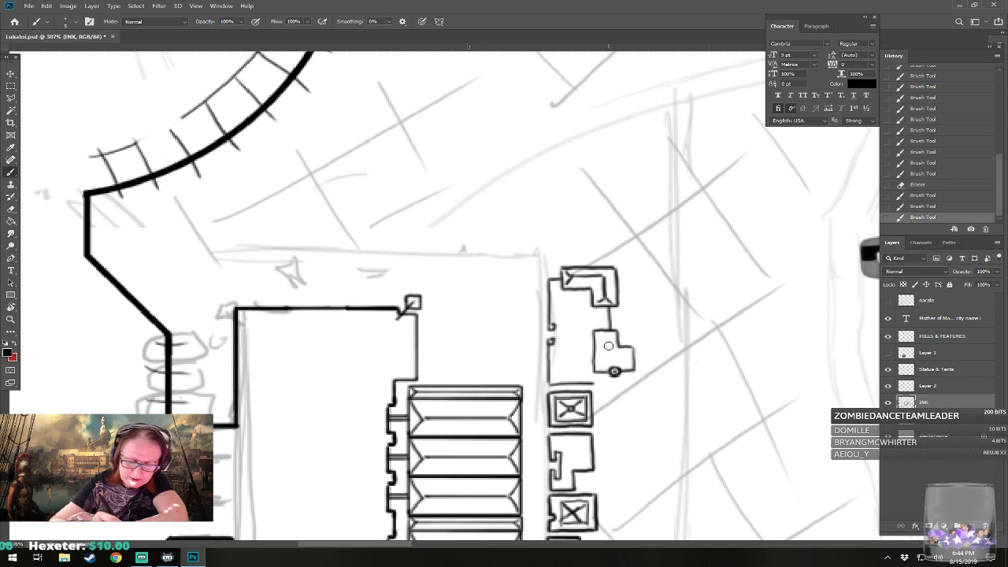
mouse_move(597, 331)
mouse_down()
mouse_move(608, 360)
mouse_move(626, 357)
mouse_up()
mouse_move(632, 348)
mouse_down()
mouse_move(631, 365)
mouse_move(598, 369)
mouse_move(618, 348)
mouse_up()
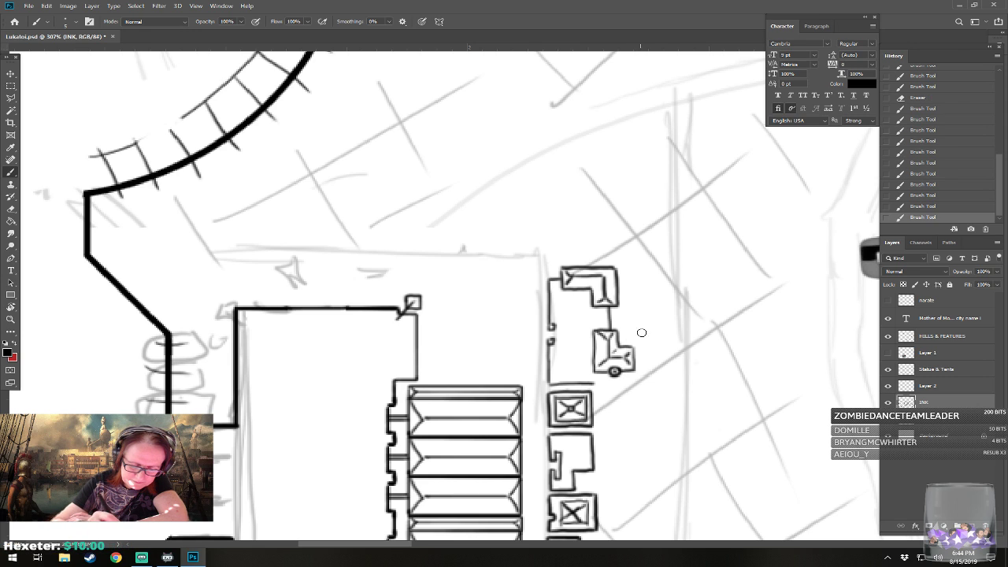
- Close the courtyard's south wall up to the round tower and ink a small rectangular building in its southwest corner
click(613, 372)
drag(599, 383, 610, 376)
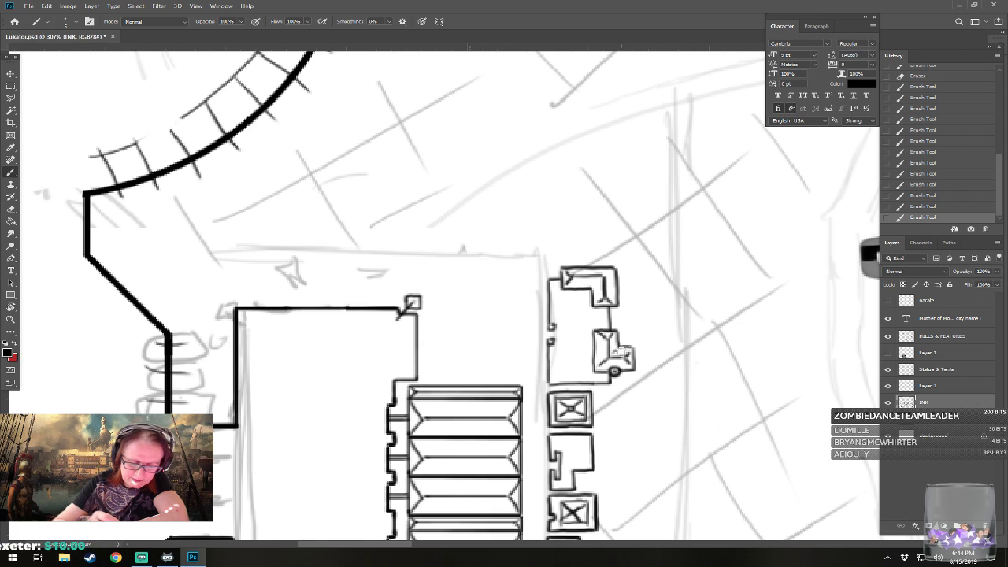
mouse_move(550, 351)
mouse_down()
mouse_move(568, 351)
mouse_move(567, 381)
mouse_move(559, 378)
mouse_up()
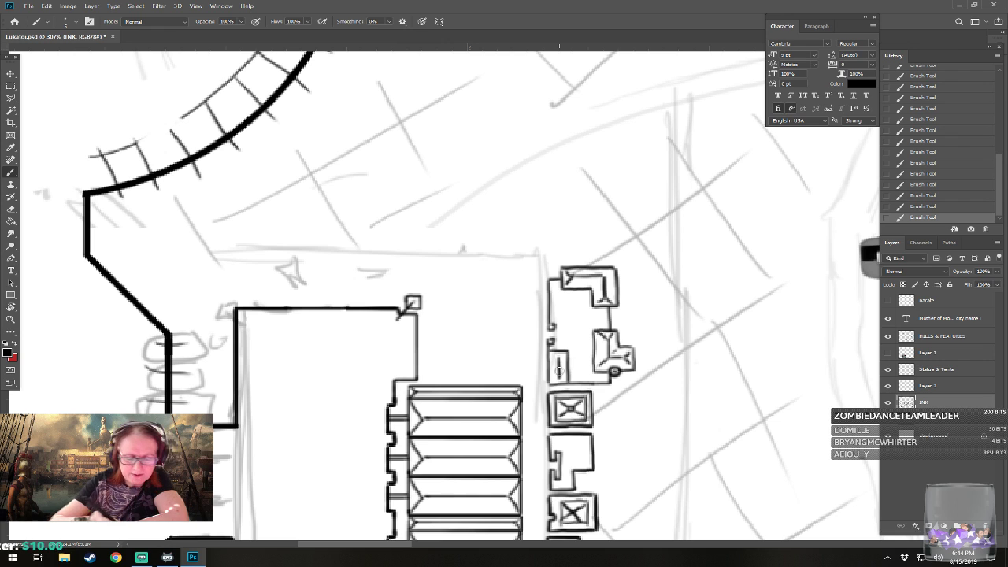
- Hatch the courtyard's open ground with short grey strokes and restore the default black foreground colour
drag(577, 271, 548, 326)
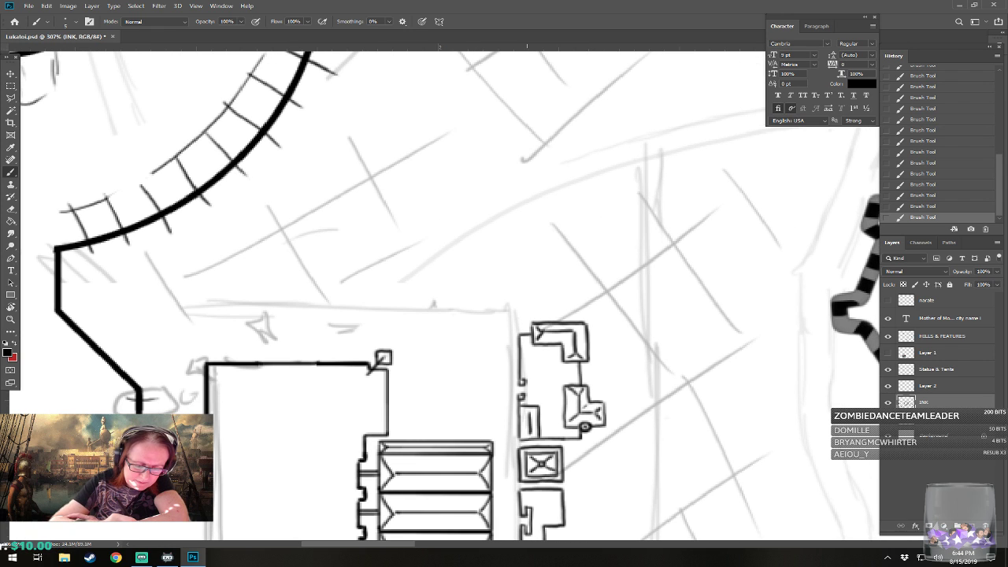
click(9, 351)
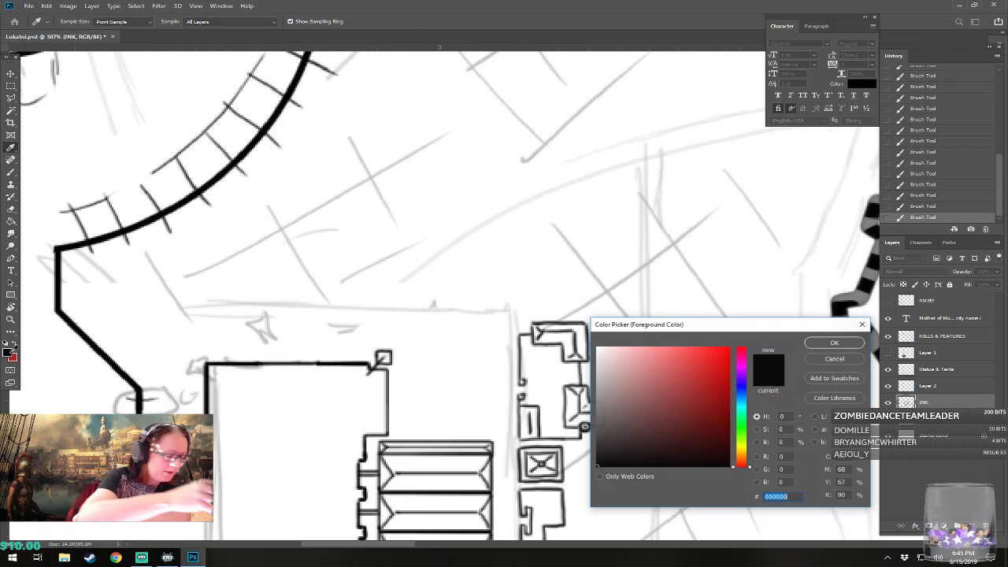
click(604, 397)
click(834, 343)
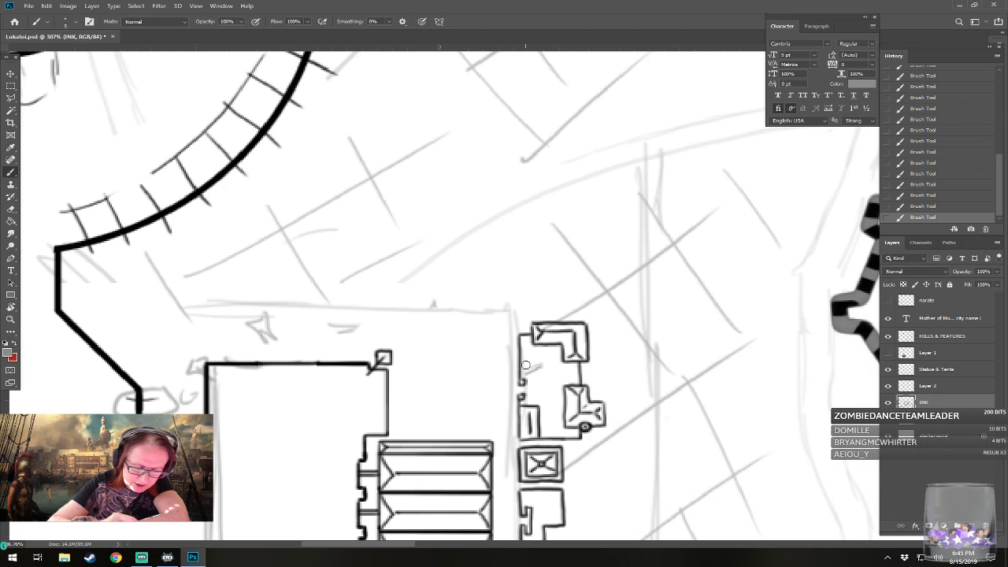
mouse_move(525, 365)
mouse_down()
mouse_move(536, 359)
mouse_move(568, 378)
mouse_up()
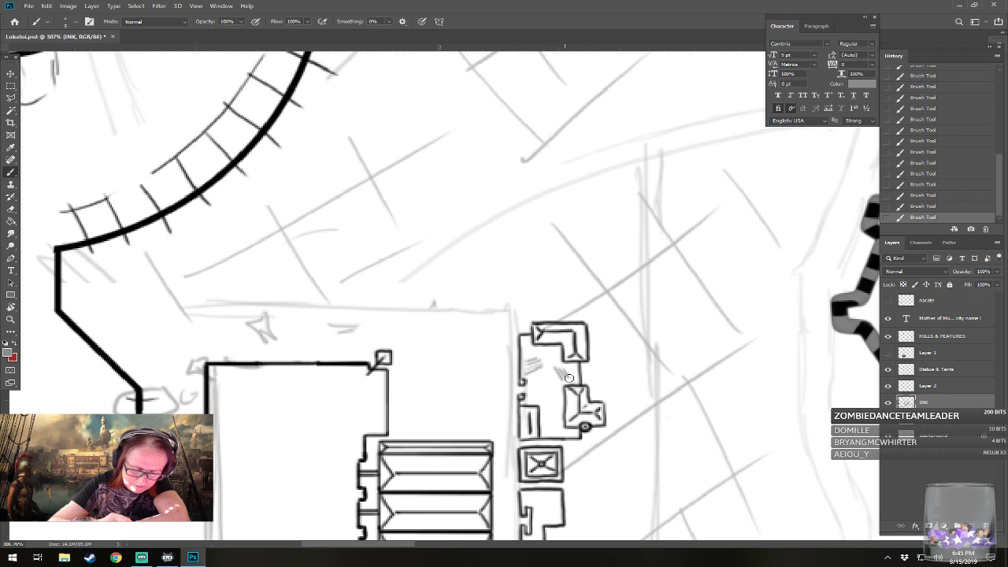
drag(528, 352, 541, 362)
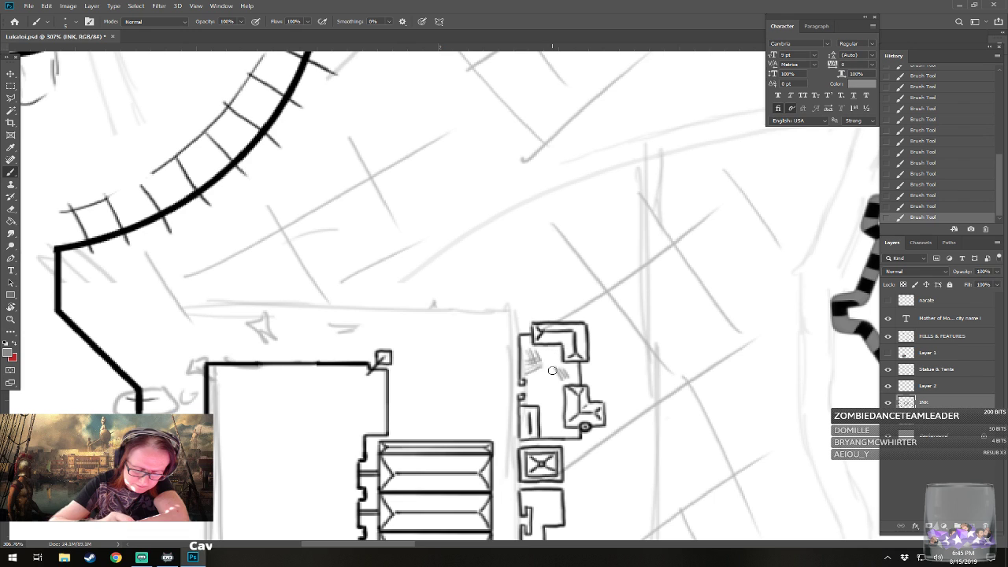
mouse_move(526, 400)
mouse_down()
mouse_move(547, 395)
mouse_move(556, 432)
mouse_up()
drag(546, 430, 555, 429)
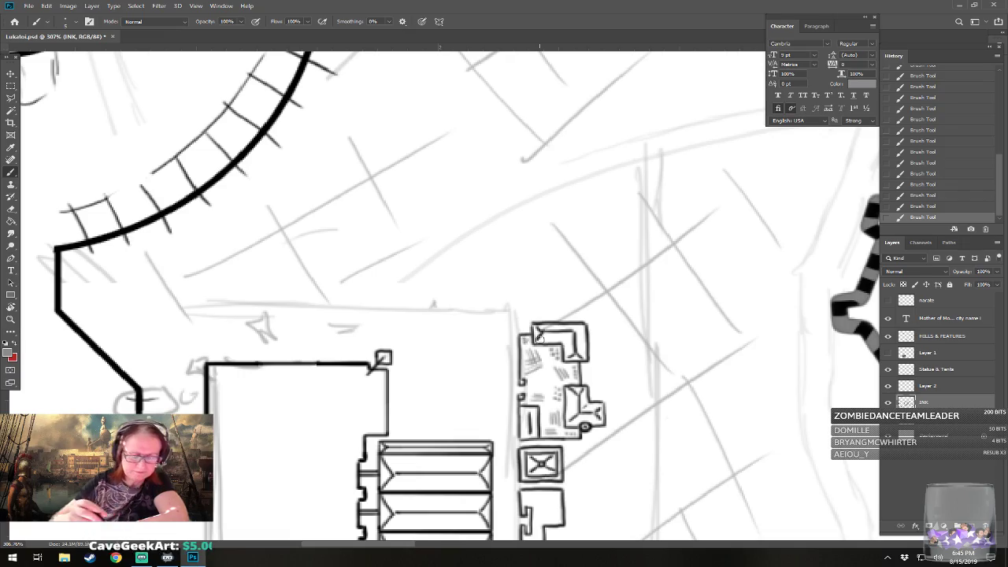
key(d)
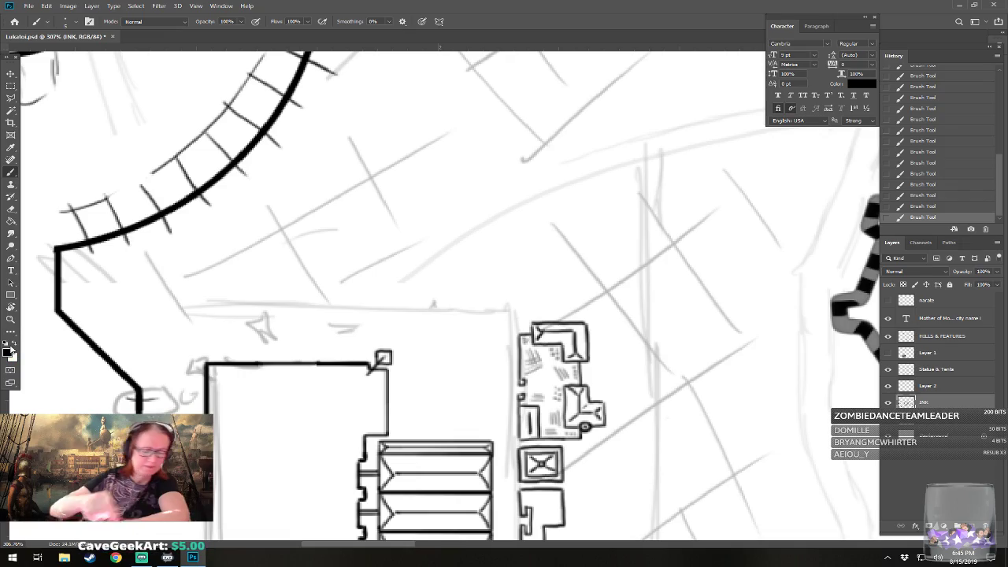
scroll(440, 326, down, 10)
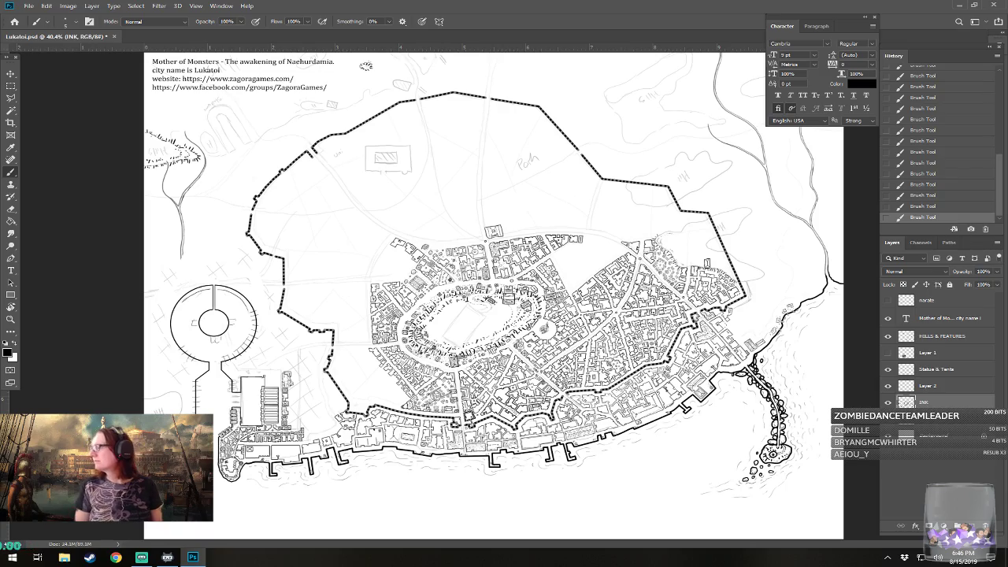
drag(308, 315, 641, 226)
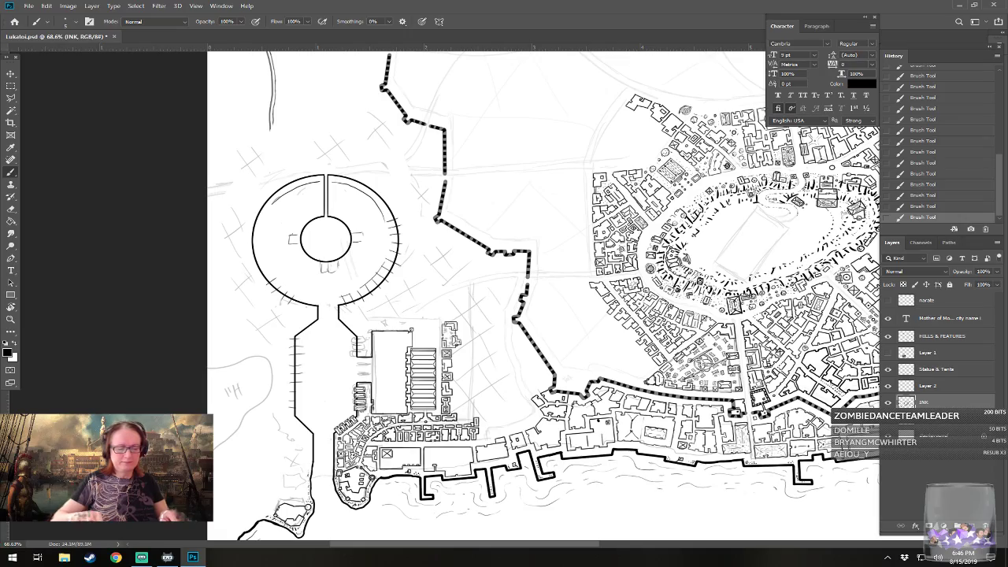
drag(275, 457, 118, 456)
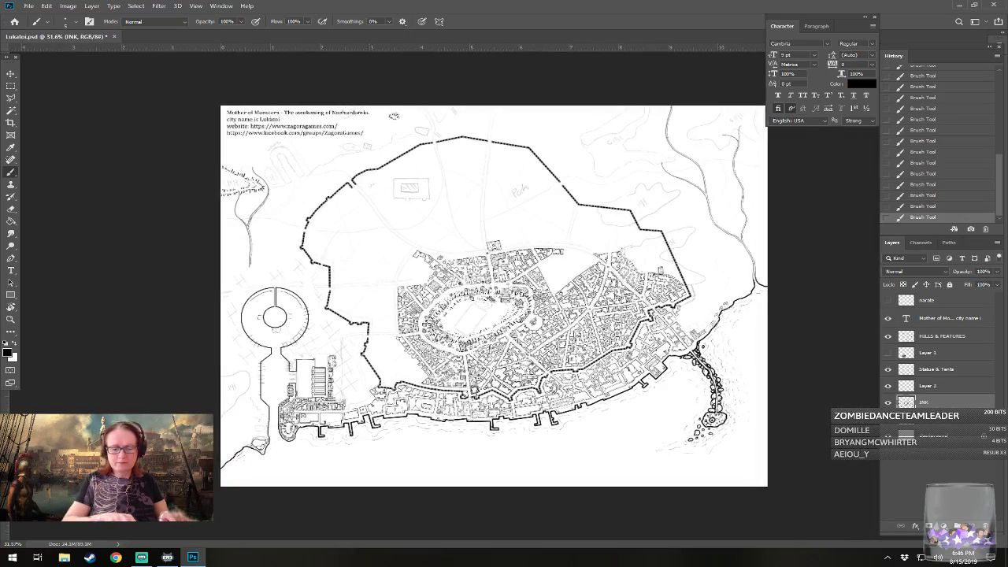
- Show the hidden topmost layer with the red planning notes around the round harbour and boat sheds
drag(305, 363, 436, 195)
drag(435, 195, 423, 345)
drag(433, 480, 598, 515)
drag(705, 248, 732, 249)
drag(472, 275, 484, 348)
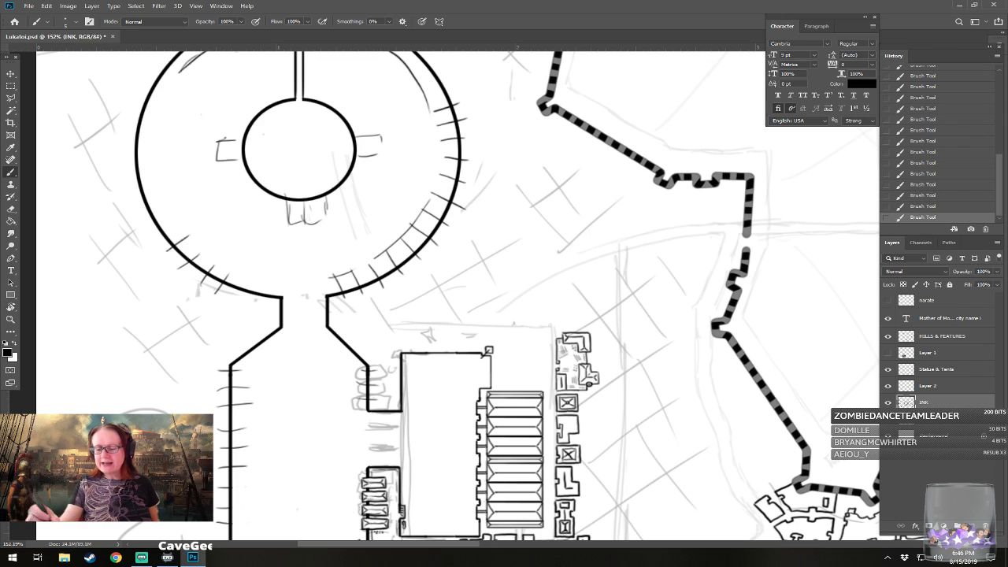
click(888, 300)
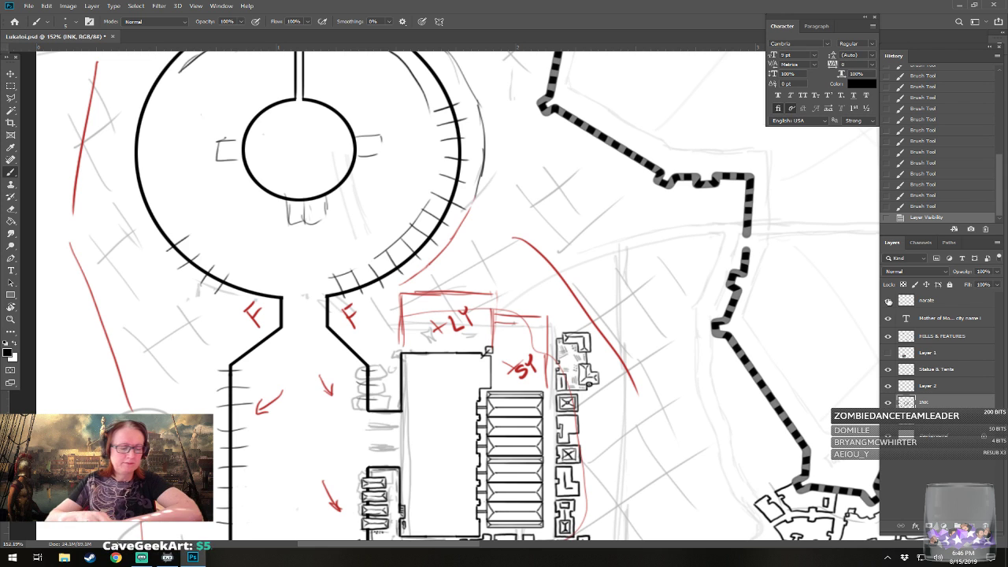
- Ink a short gated wall and a small rectangular roofed building along the red yard outline north of the boat sheds
drag(472, 314, 521, 321)
drag(511, 394, 514, 431)
scroll(514, 432, up, 5)
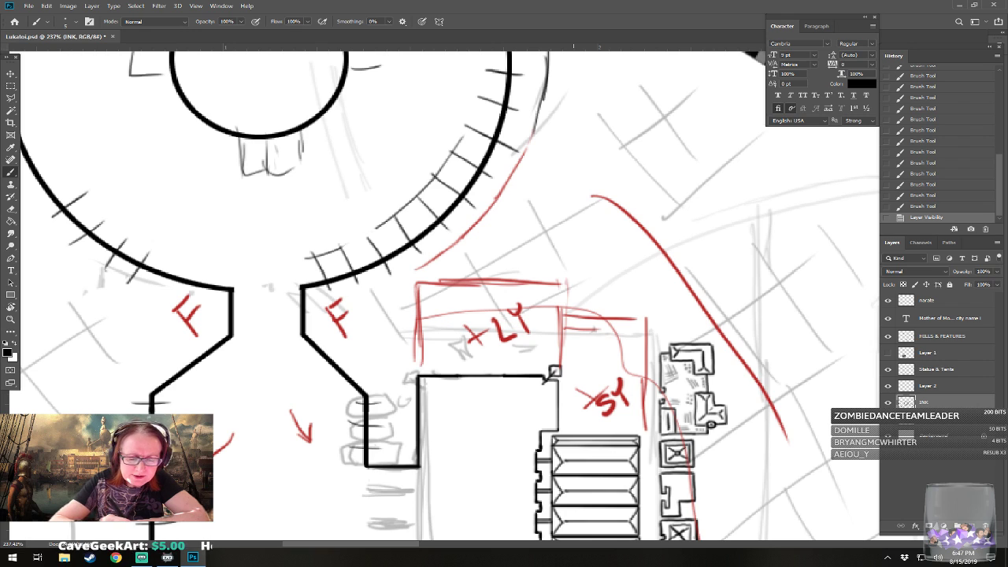
drag(560, 261, 559, 286)
mouse_move(558, 297)
mouse_down()
mouse_move(561, 315)
mouse_move(591, 316)
mouse_move(575, 299)
mouse_move(598, 298)
mouse_move(598, 315)
mouse_move(569, 306)
mouse_move(591, 307)
mouse_up()
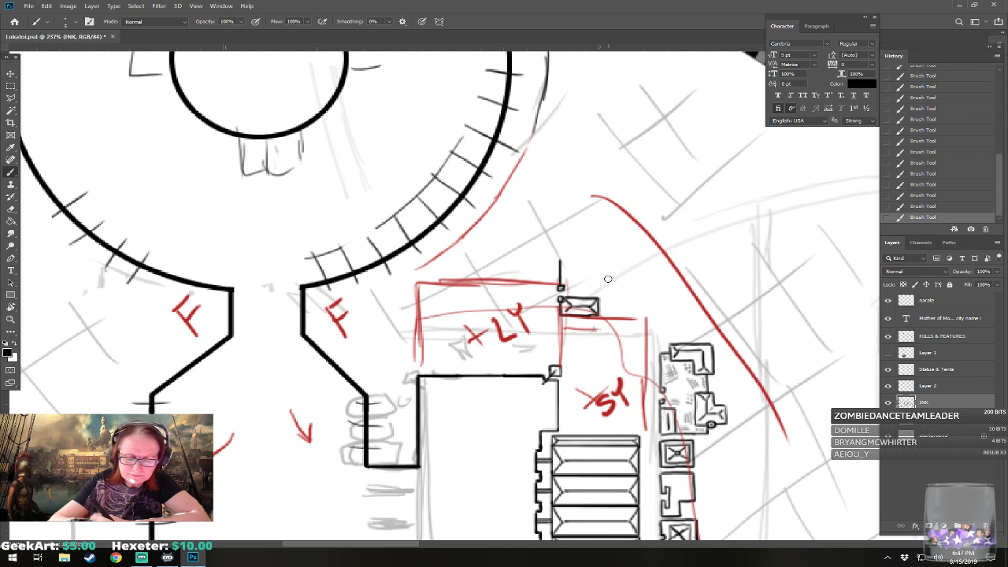
- Extend the row eastward with a taller roofed building and a small square one, and ink the gated wall down to the hatched courtyard
mouse_move(590, 314)
mouse_down()
mouse_move(609, 300)
mouse_move(613, 316)
mouse_move(636, 316)
mouse_up()
mouse_move(610, 282)
mouse_down()
mouse_move(614, 311)
mouse_move(669, 308)
mouse_move(640, 317)
mouse_move(641, 305)
mouse_move(640, 315)
mouse_move(657, 316)
mouse_move(656, 303)
mouse_move(641, 303)
mouse_move(663, 310)
mouse_move(582, 289)
mouse_up()
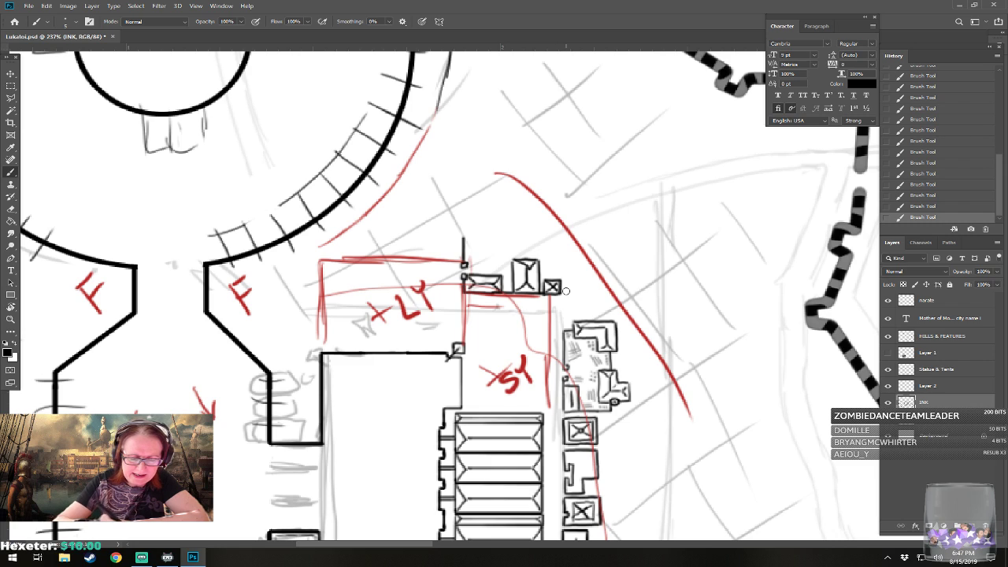
drag(562, 293, 565, 330)
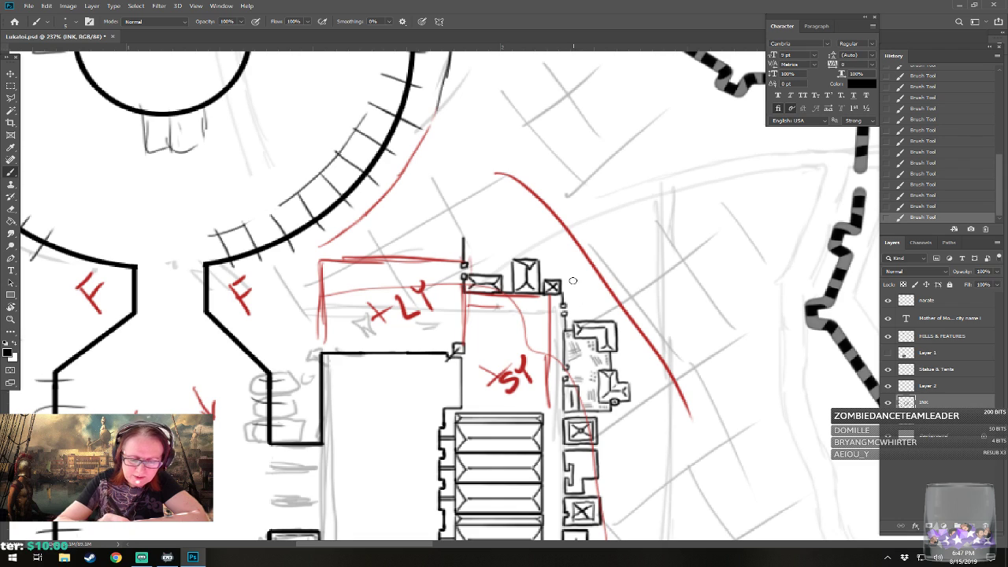
- Ink a cluster of angular buildings at the northeast corner of the yard marked SY, beside the small crossed-roof building
mouse_move(559, 280)
mouse_down()
mouse_move(583, 279)
mouse_move(578, 299)
mouse_move(587, 293)
mouse_up()
mouse_move(578, 288)
mouse_down()
mouse_move(570, 297)
mouse_move(598, 279)
mouse_up()
mouse_move(589, 279)
mouse_down()
mouse_move(614, 318)
mouse_move(603, 287)
mouse_move(601, 316)
mouse_move(610, 292)
mouse_move(598, 317)
mouse_up()
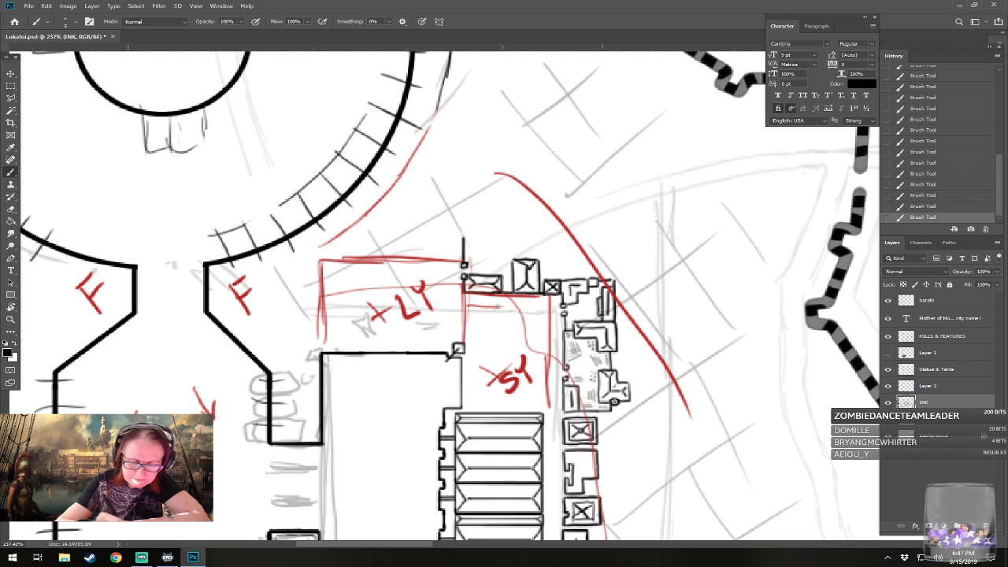
scroll(595, 300, down, 4)
scroll(595, 299, up, 1)
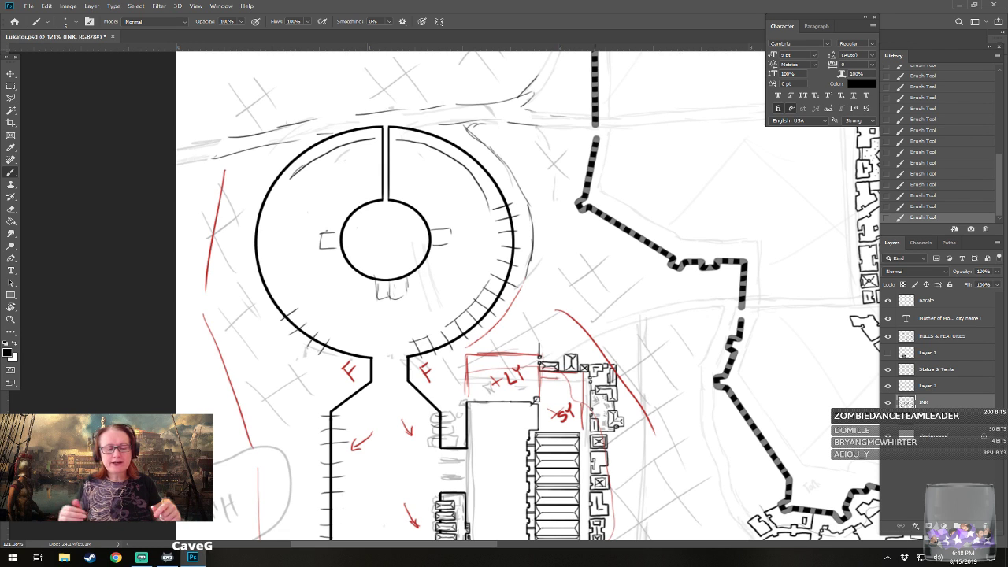
scroll(595, 299, down, 2)
scroll(595, 300, up, 1)
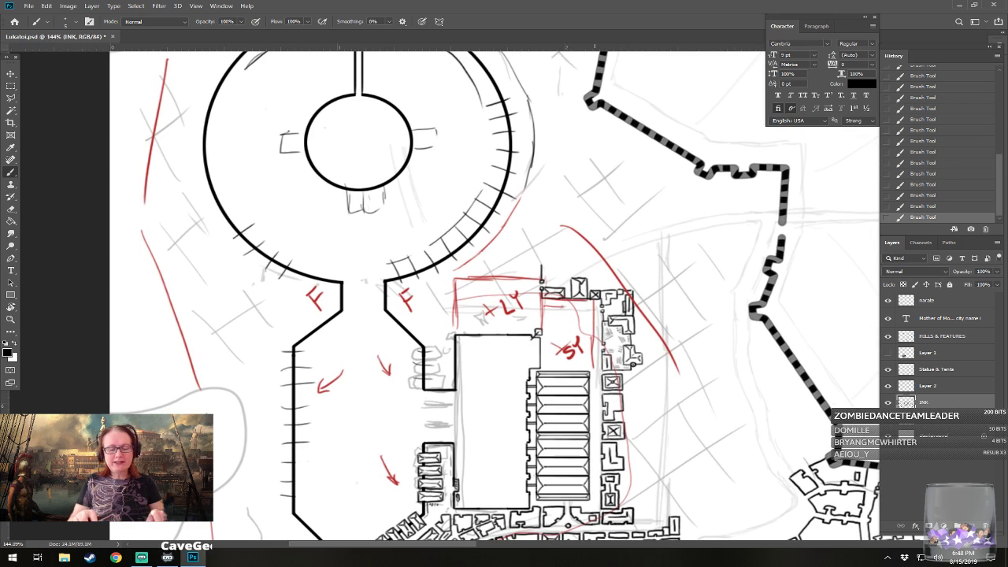
scroll(595, 300, down, 1)
scroll(441, 338, up, 1)
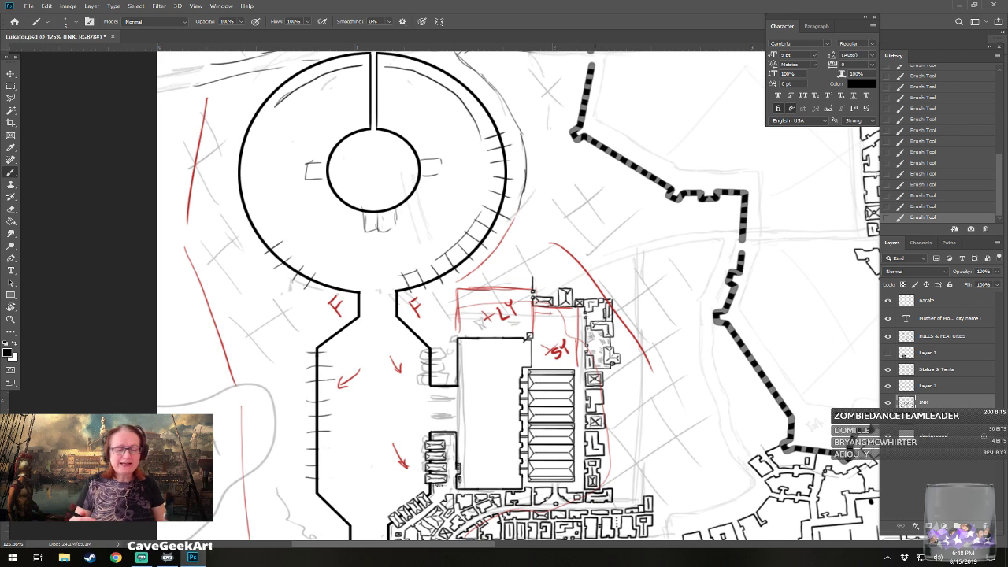
scroll(548, 312, up, 1)
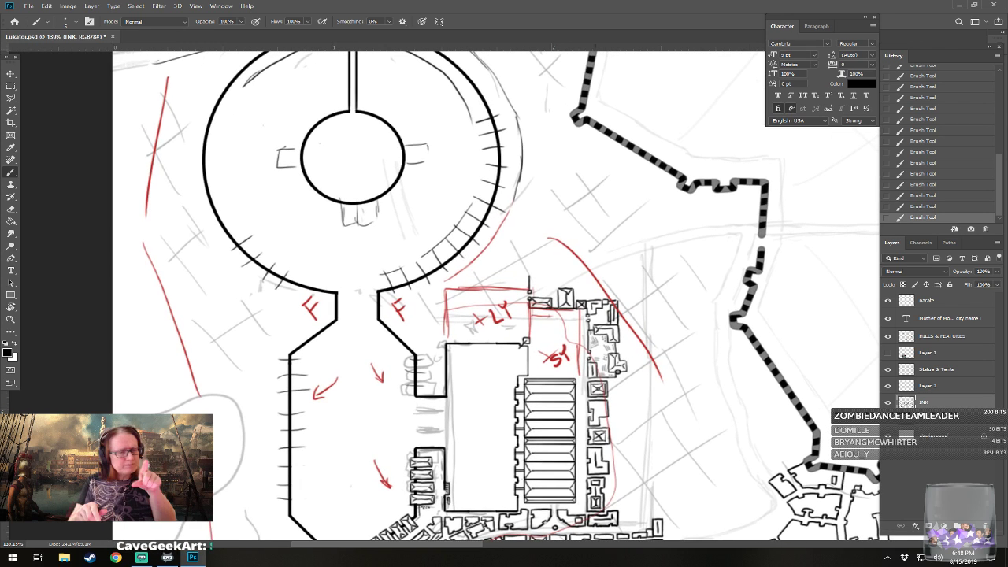
drag(595, 315, 642, 332)
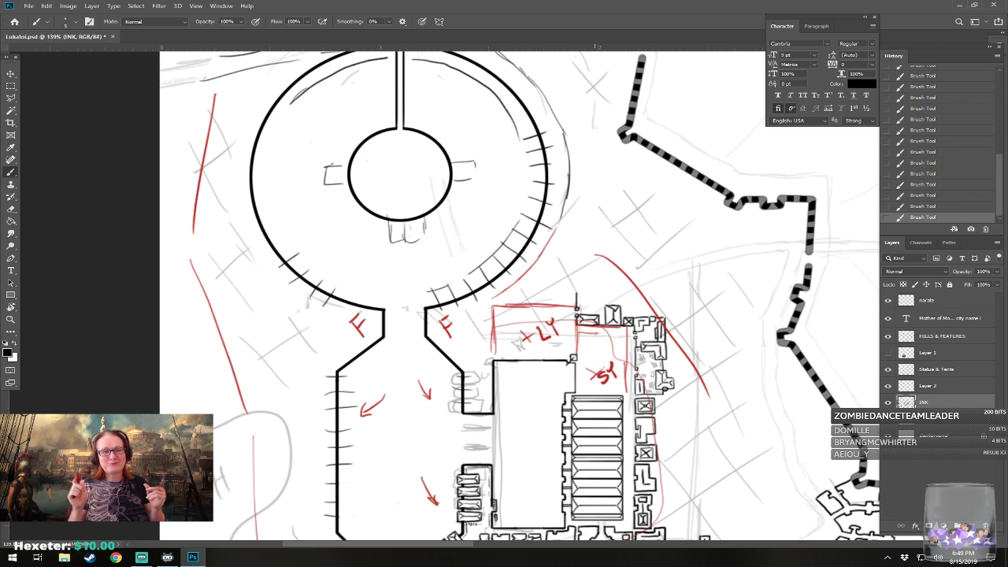
- Handwrite the note "Broken hotel sign broken Hyatt" on the narate layer in the blank area north of the city wall
scroll(322, 479, down, 6)
drag(642, 331, 416, 302)
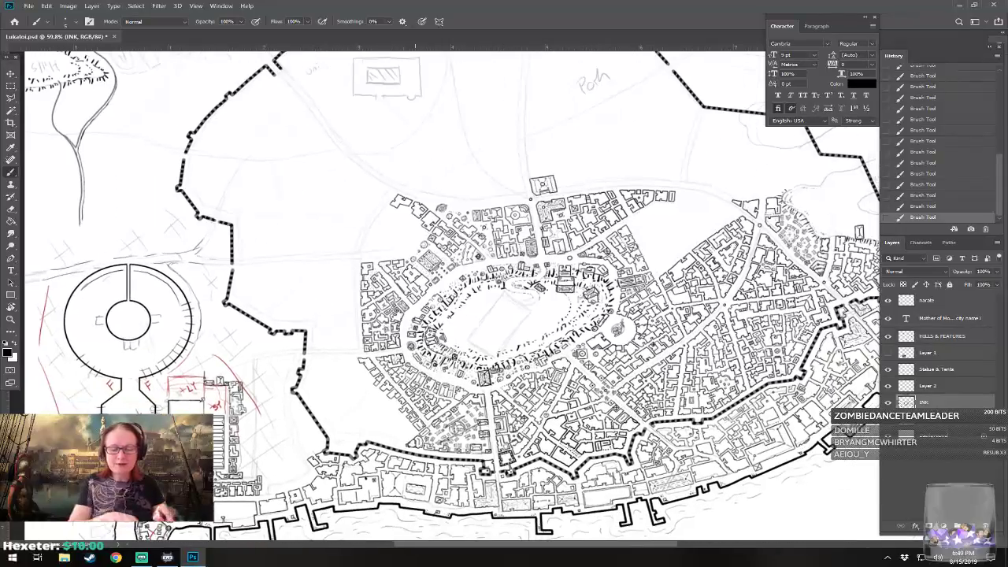
drag(508, 331, 652, 284)
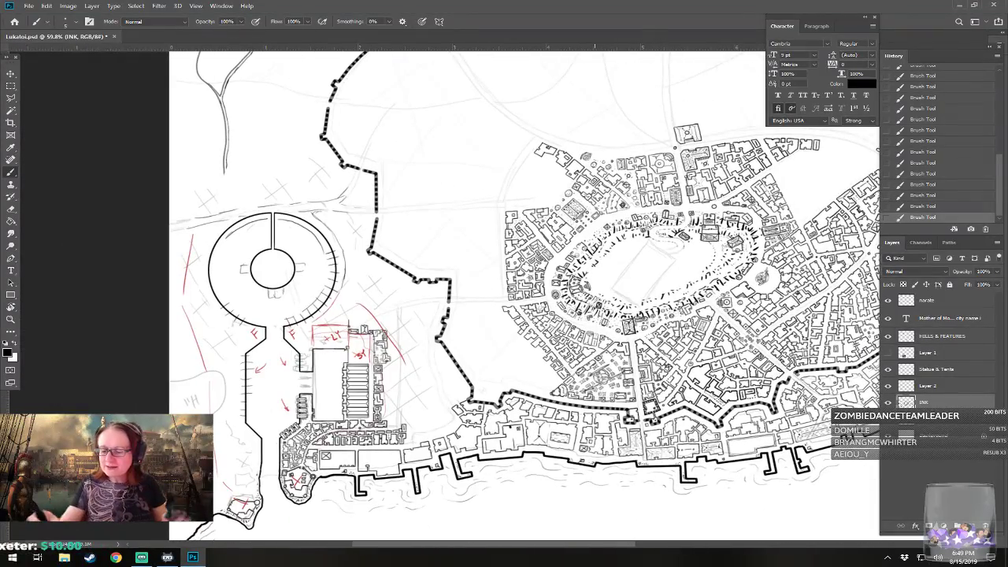
click(927, 302)
mouse_move(551, 260)
mouse_down()
mouse_move(545, 378)
mouse_move(580, 469)
mouse_move(530, 511)
mouse_move(172, 535)
mouse_up()
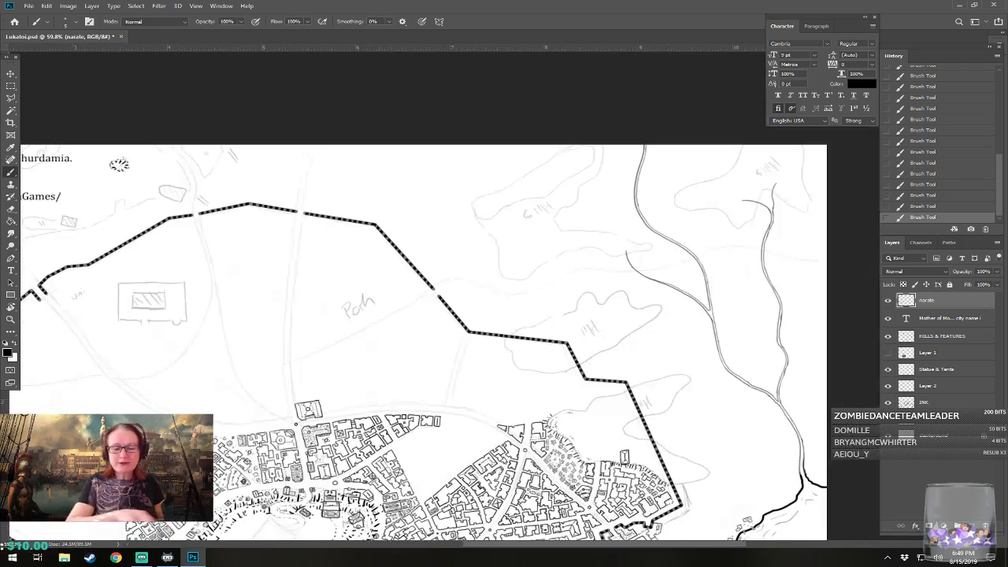
drag(318, 154, 386, 244)
scroll(386, 244, up, 4)
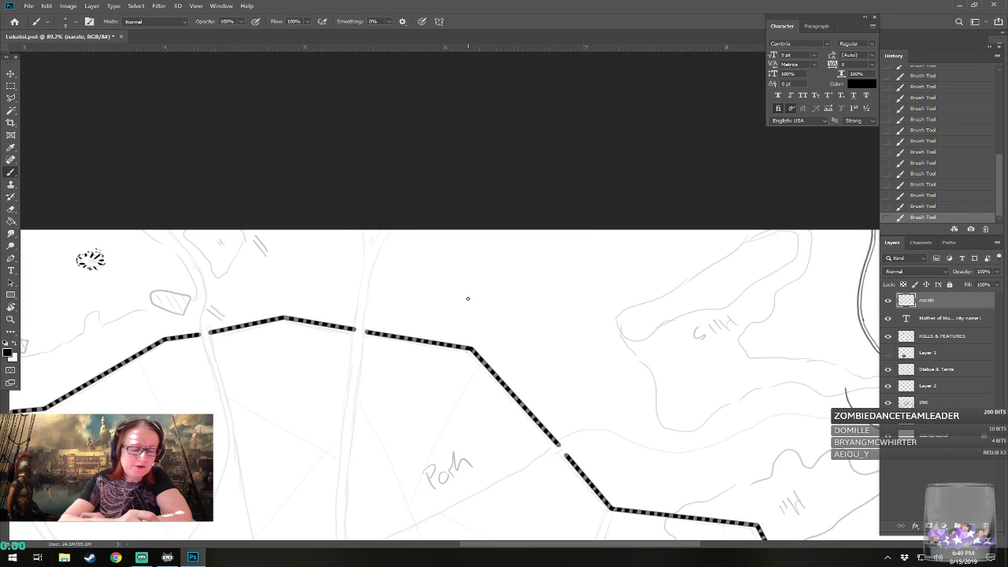
mouse_move(461, 291)
mouse_down()
mouse_move(463, 304)
mouse_move(499, 274)
mouse_up()
drag(508, 263, 519, 252)
mouse_move(488, 302)
mouse_down()
mouse_move(481, 308)
mouse_move(494, 311)
mouse_move(536, 268)
mouse_up()
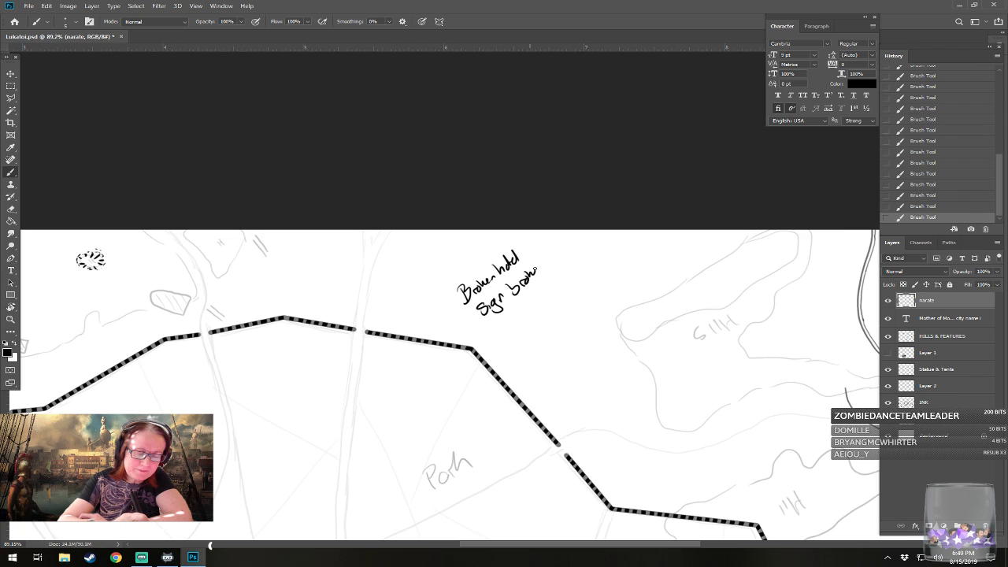
mouse_move(509, 308)
mouse_down()
mouse_move(506, 323)
mouse_move(529, 321)
mouse_move(535, 309)
mouse_up()
- Sketch guide lines on the narate layer along the circular harbour's southeast edge and down to the yard marked LY
scroll(536, 292, down, 8)
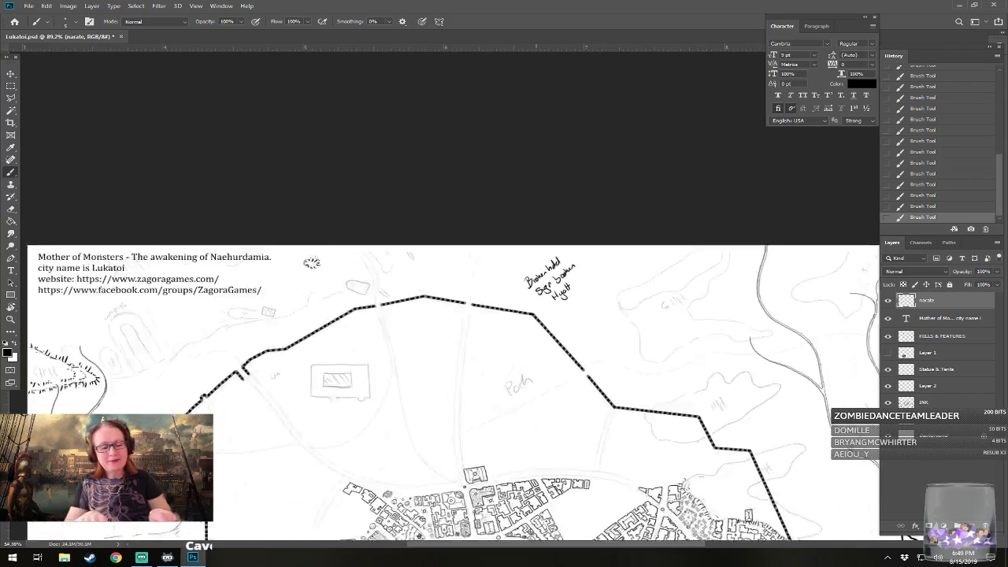
scroll(536, 292, up, 3)
scroll(480, 256, up, 6)
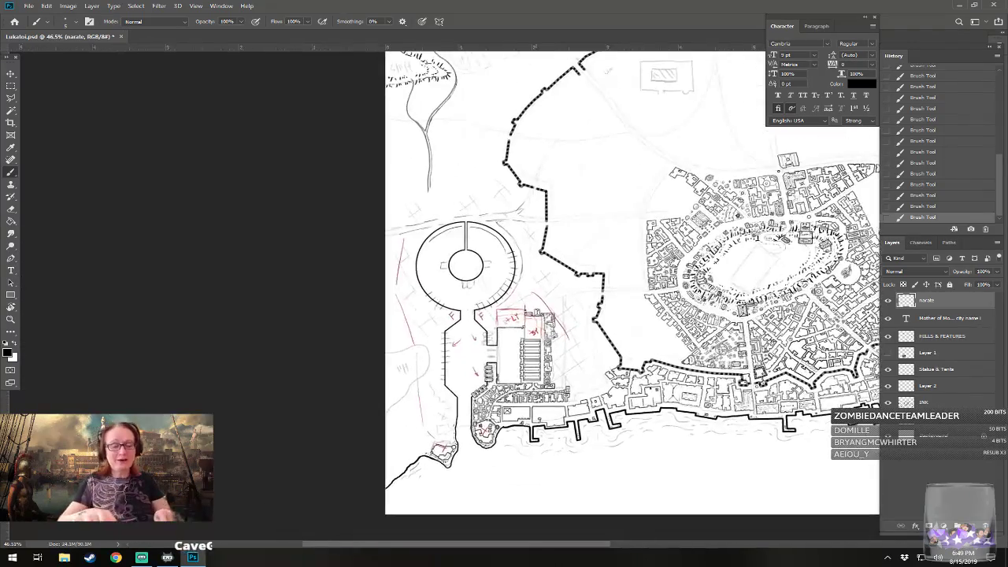
click(925, 403)
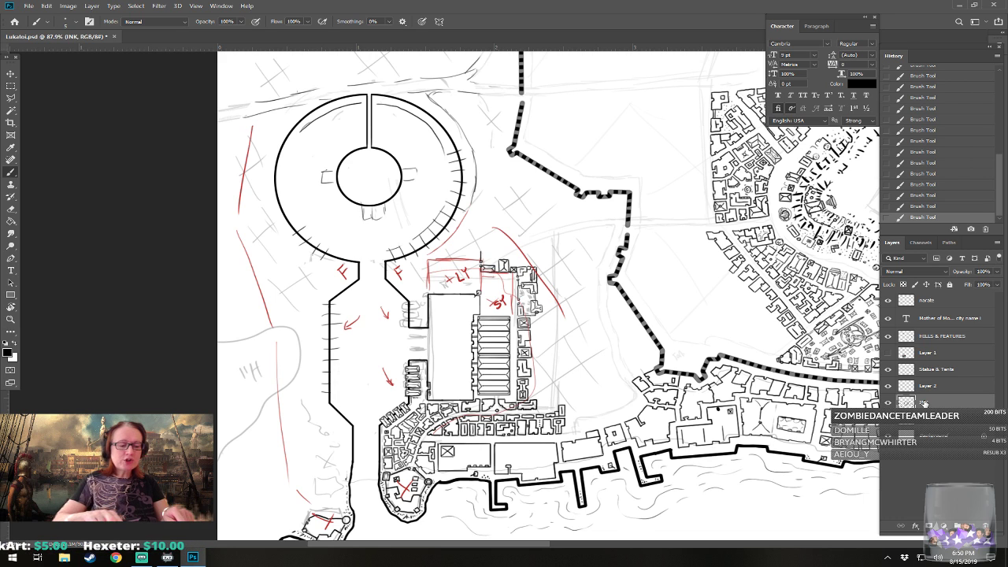
scroll(355, 269, up, 5)
drag(356, 269, 384, 389)
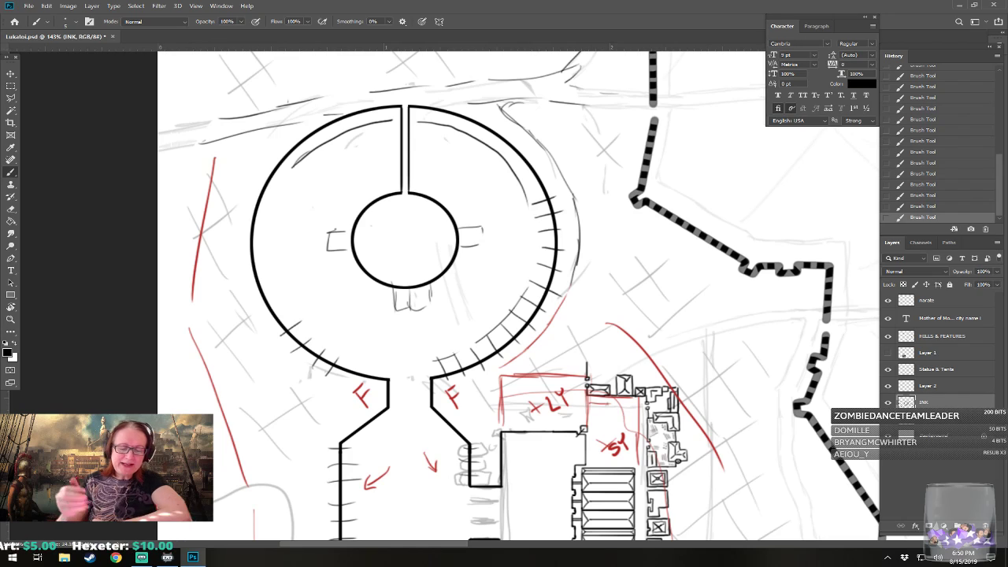
click(926, 300)
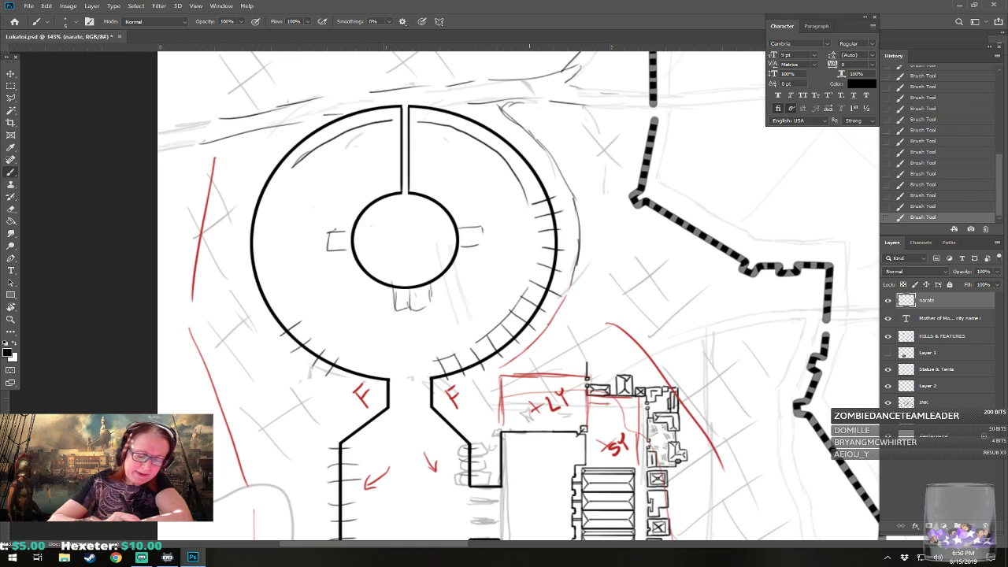
drag(513, 358, 564, 292)
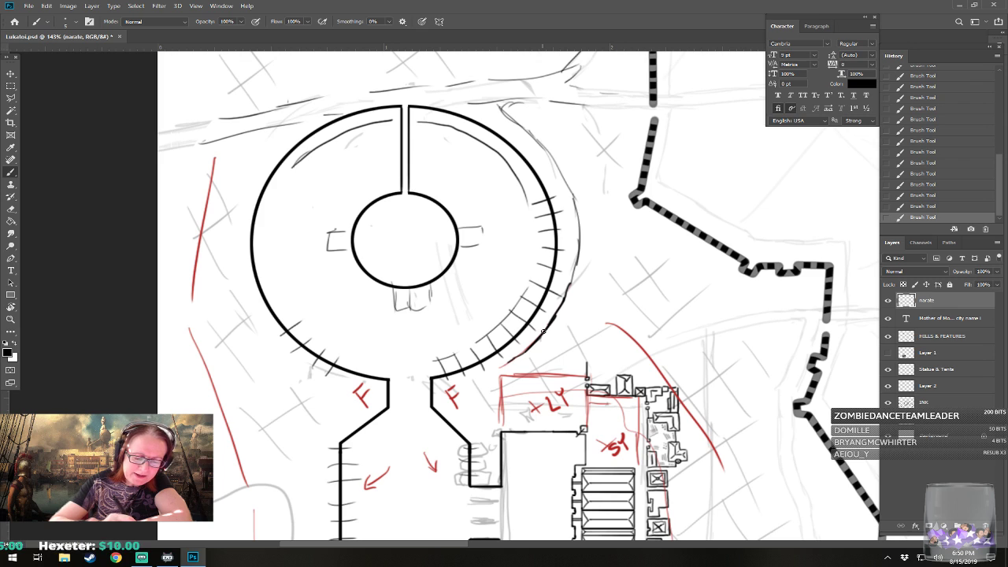
mouse_move(544, 332)
mouse_down()
mouse_move(540, 373)
mouse_move(528, 374)
mouse_up()
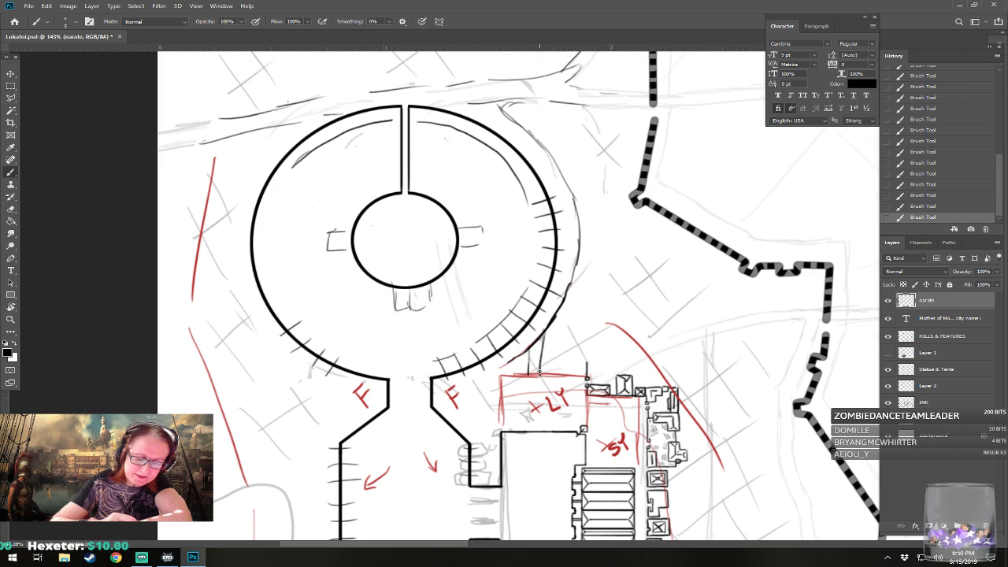
drag(544, 334, 541, 376)
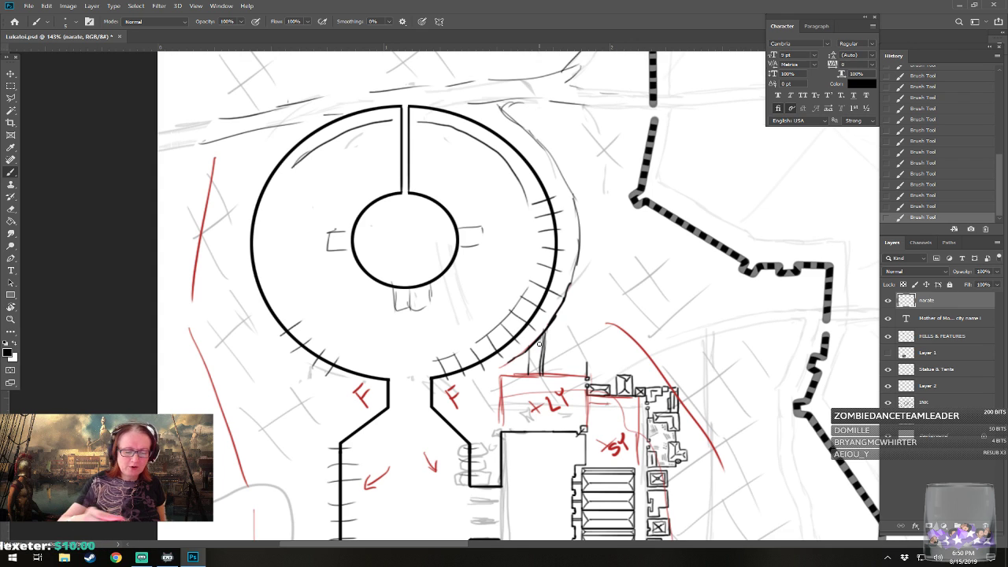
mouse_move(499, 378)
mouse_down()
mouse_move(518, 357)
mouse_move(502, 391)
mouse_up()
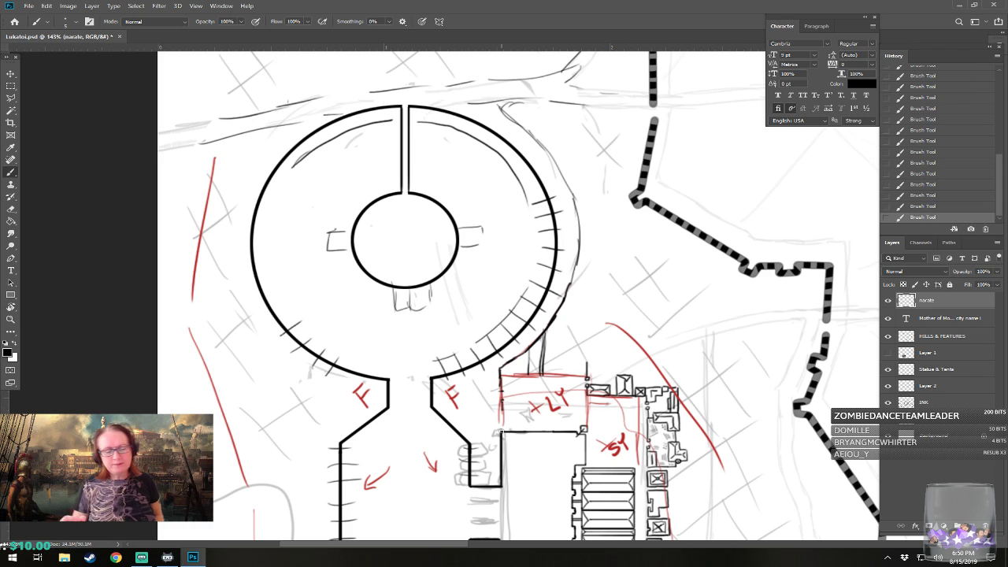
- Ink a closed wedge-shaped building on the INK layer between the circular harbour and the LY yard, and hide the narate layer
click(928, 403)
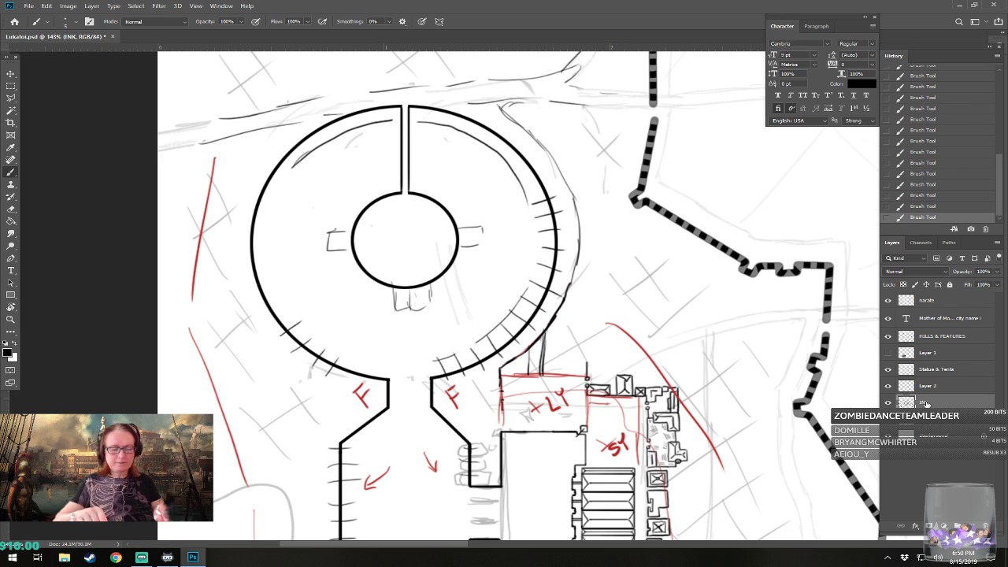
scroll(609, 384, up, 2)
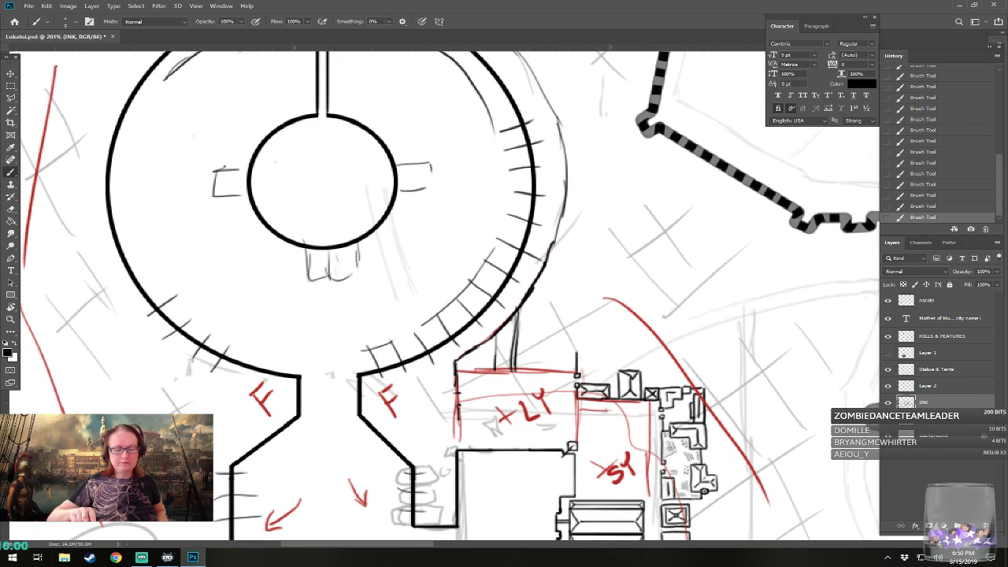
scroll(542, 462, up, 2)
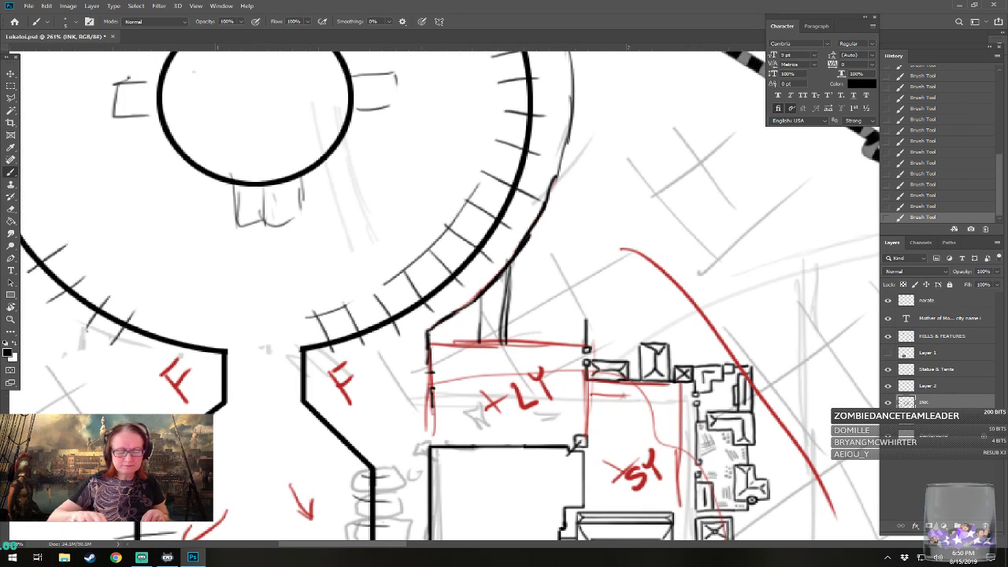
drag(543, 462, 604, 485)
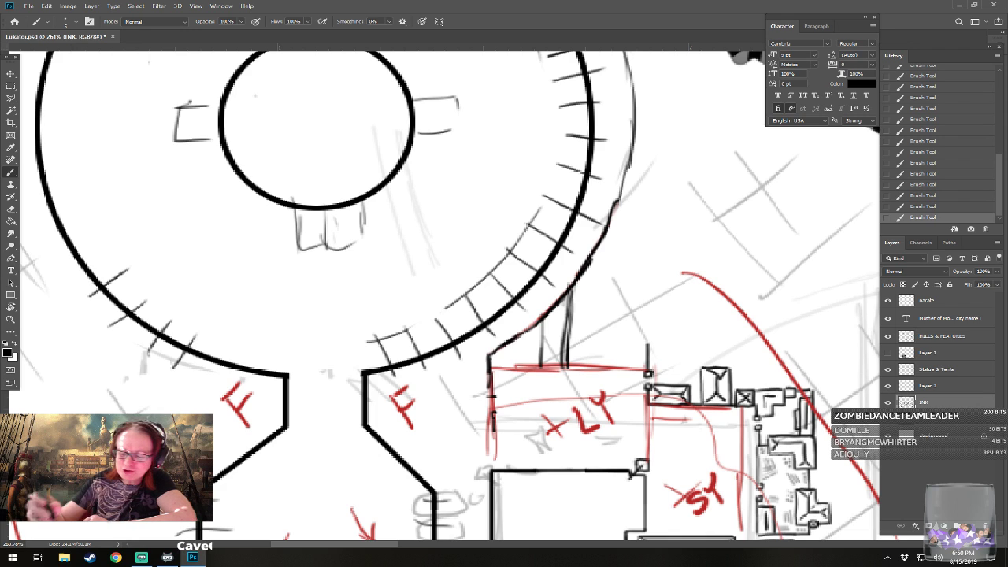
click(887, 300)
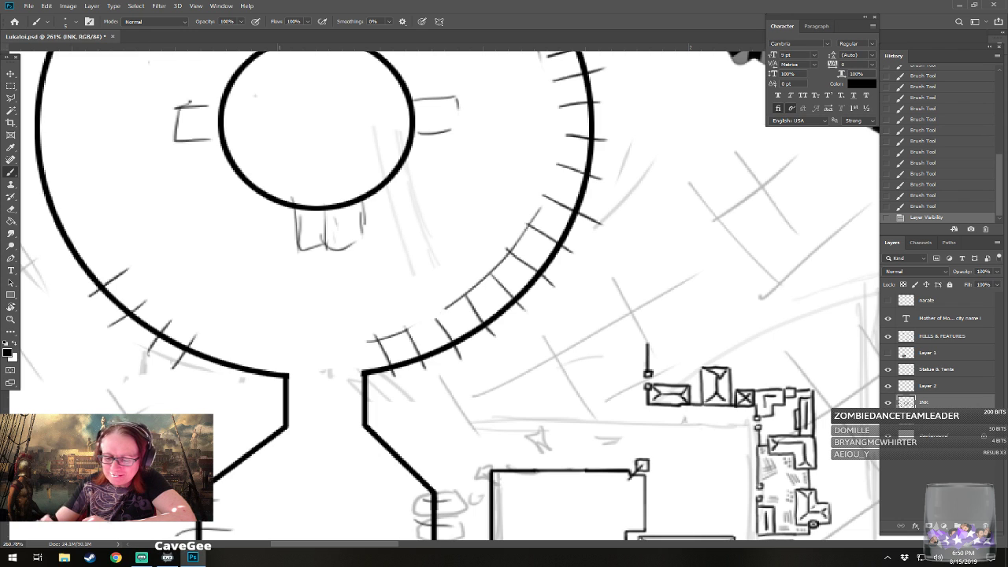
click(887, 300)
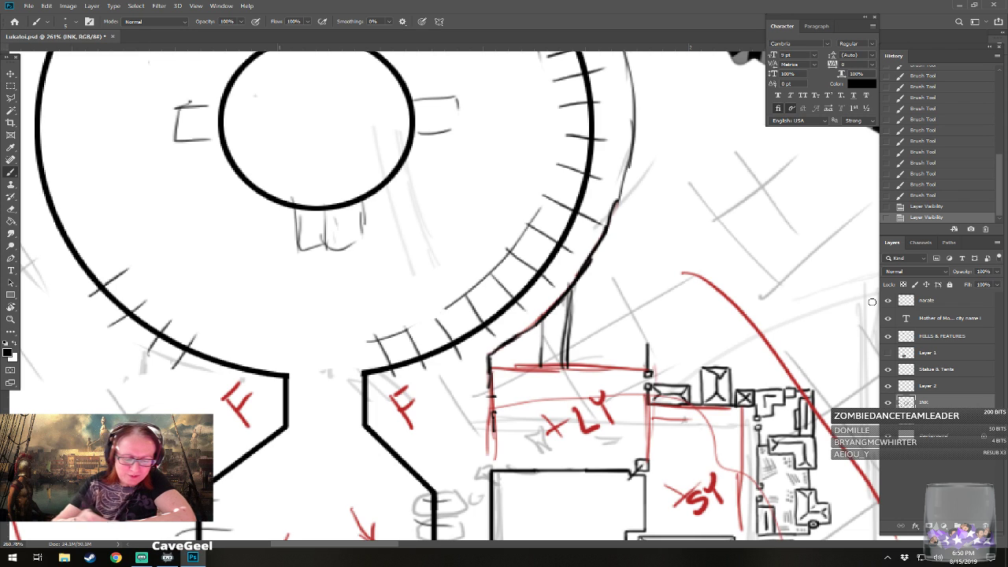
mouse_move(488, 353)
mouse_down()
mouse_move(496, 370)
mouse_move(540, 366)
mouse_up()
click(539, 328)
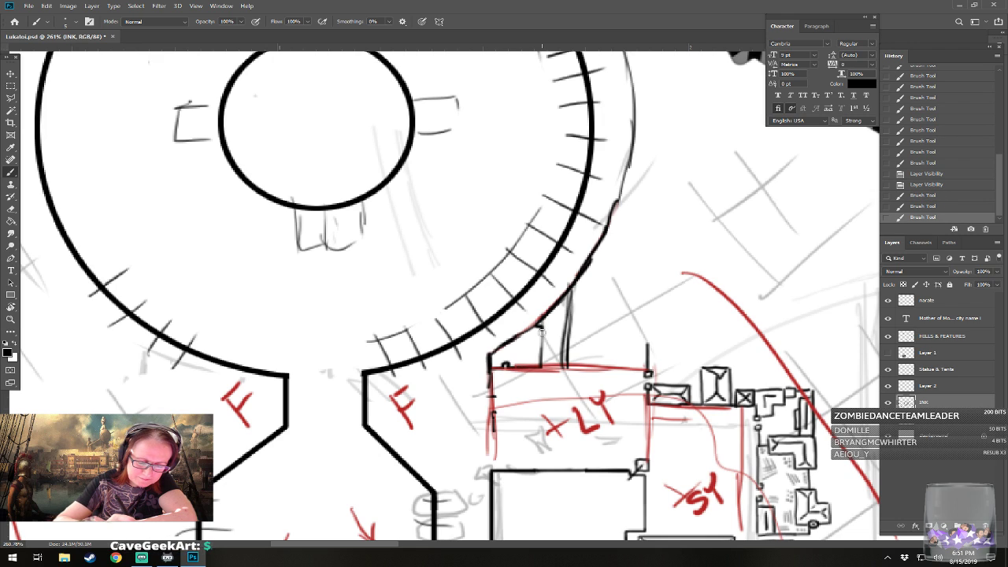
mouse_move(540, 330)
mouse_down()
mouse_move(540, 364)
mouse_move(524, 350)
mouse_move(545, 319)
mouse_up()
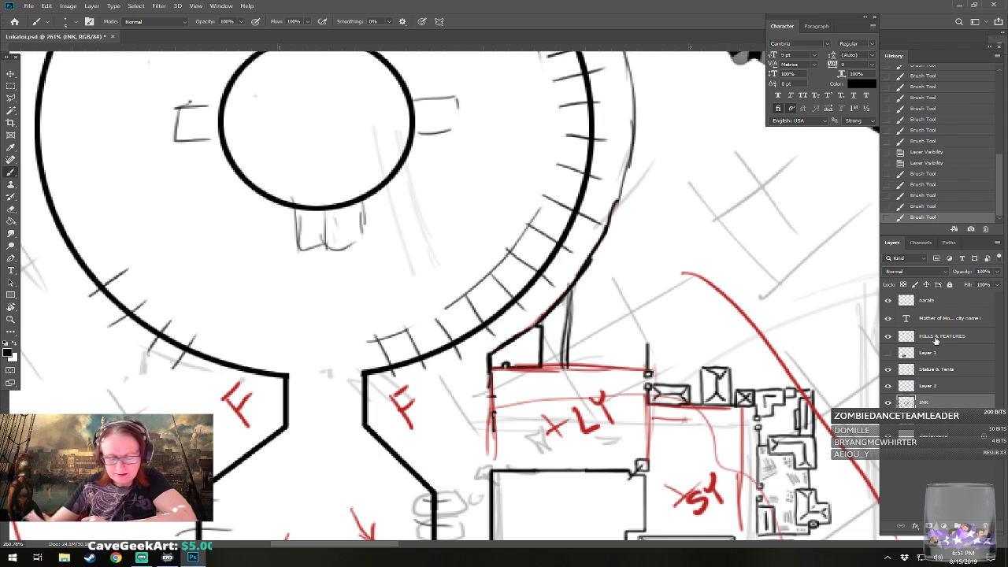
click(887, 302)
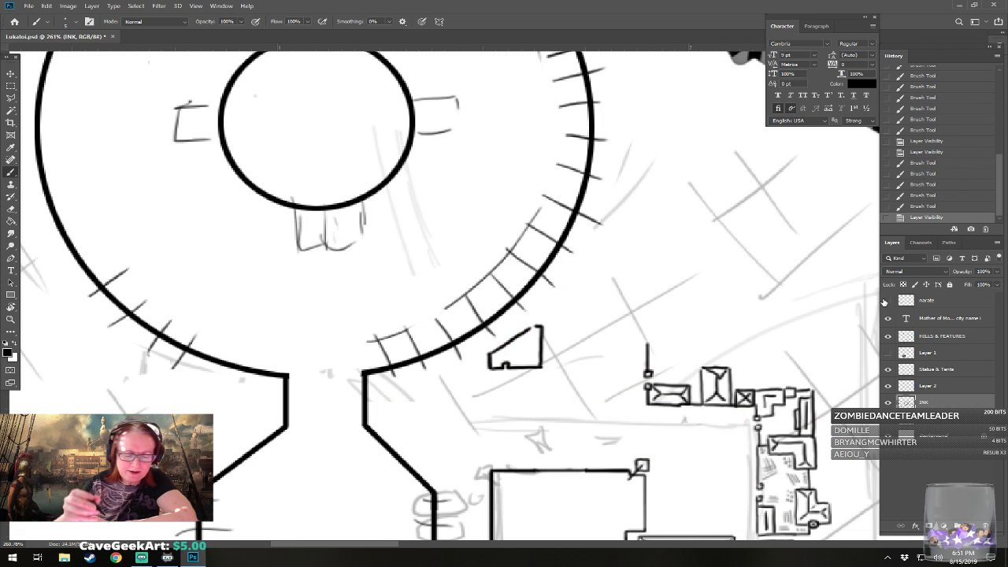
click(533, 324)
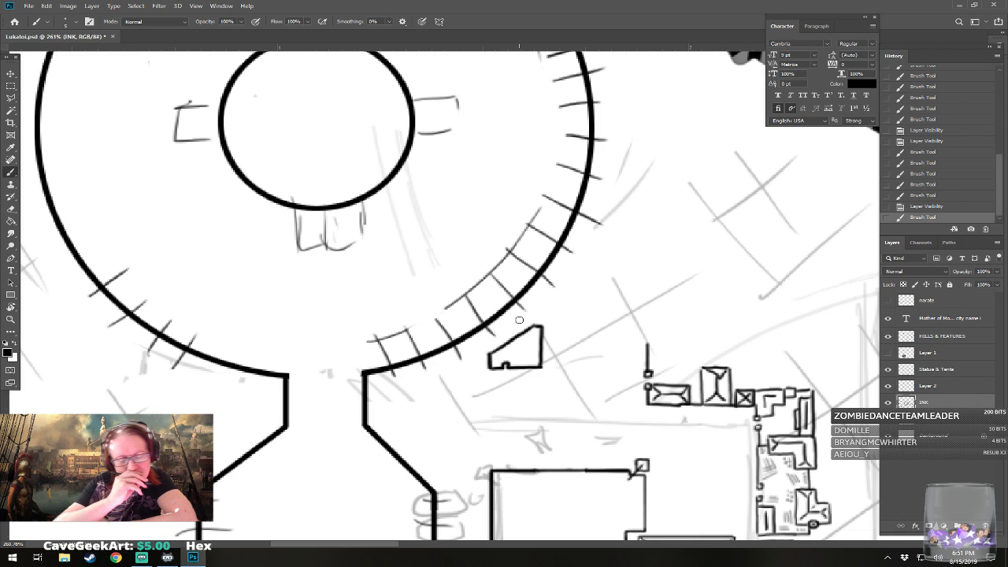
- Ink an angled wall just east of the wedge-shaped building, continuing along the south side to two small square gate posts
click(558, 304)
mouse_move(555, 307)
mouse_down()
mouse_move(571, 288)
mouse_move(553, 321)
mouse_move(554, 366)
mouse_move(525, 386)
mouse_up()
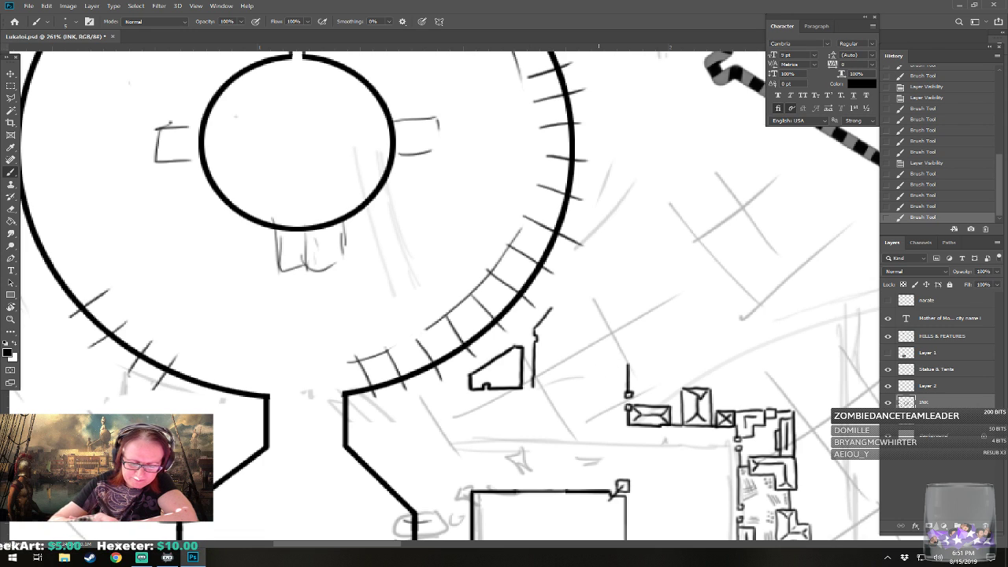
drag(533, 387, 582, 388)
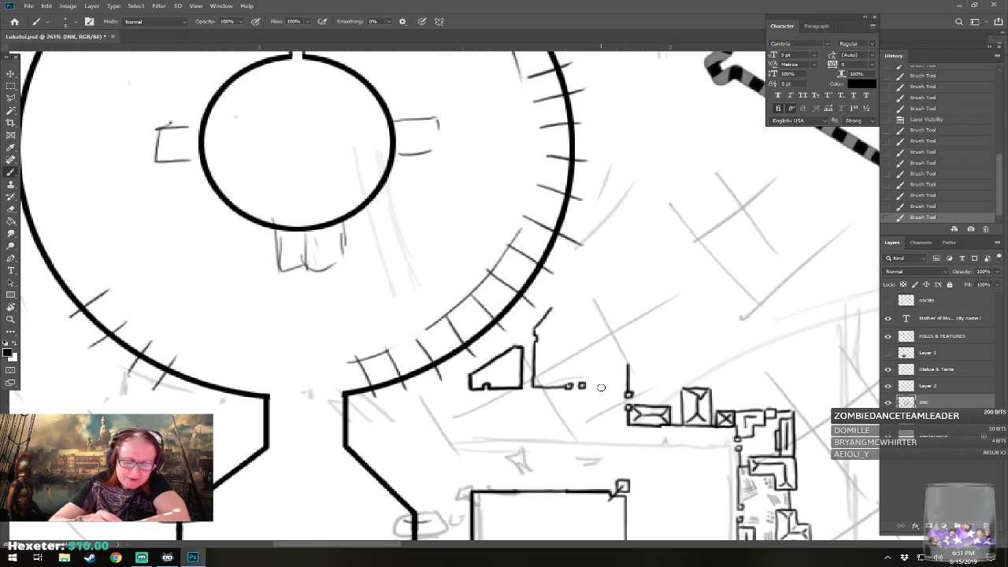
- Ink a hip-roofed building east of the gate, a small rectangular building inside the courtyard, and the courtyard's north wall
mouse_move(584, 386)
mouse_down()
mouse_move(601, 377)
mouse_move(601, 388)
mouse_move(628, 387)
mouse_move(602, 351)
mouse_move(625, 352)
mouse_move(615, 378)
mouse_move(627, 352)
mouse_move(604, 417)
mouse_up()
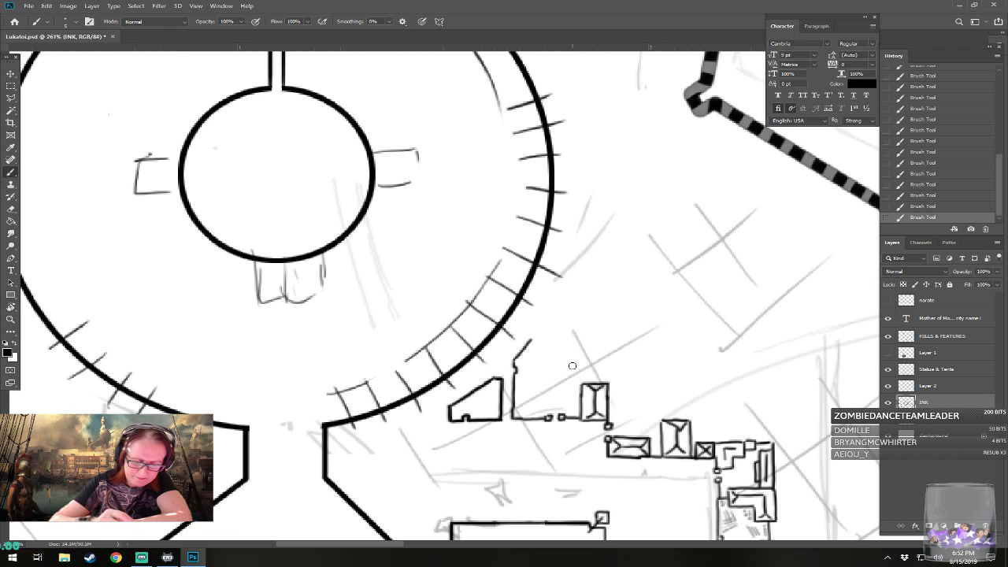
mouse_move(531, 381)
mouse_down()
mouse_move(531, 412)
mouse_move(542, 413)
mouse_move(546, 385)
mouse_move(531, 379)
mouse_move(538, 404)
mouse_up()
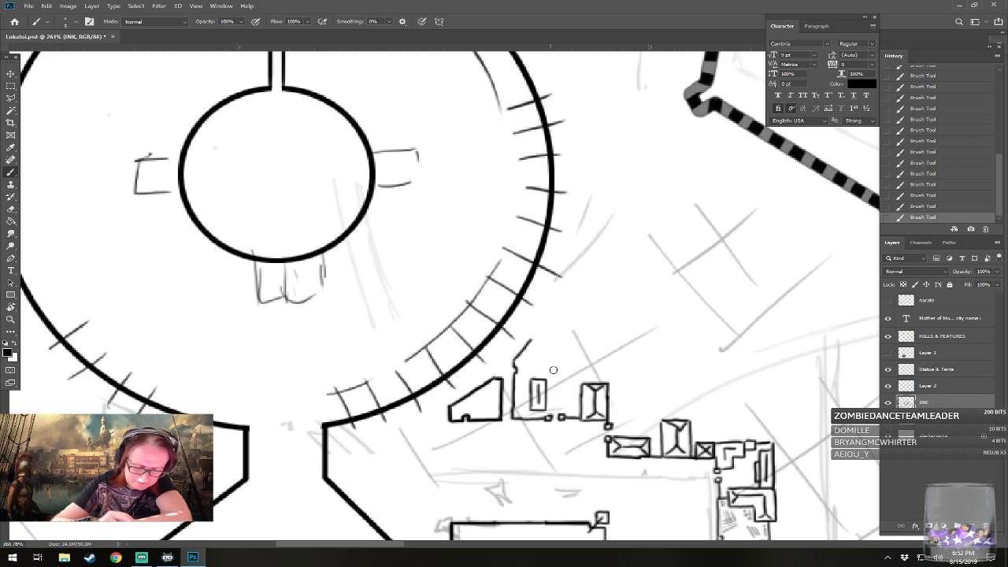
mouse_move(515, 369)
mouse_down()
mouse_move(590, 367)
mouse_move(589, 383)
mouse_move(604, 358)
mouse_move(604, 367)
mouse_up()
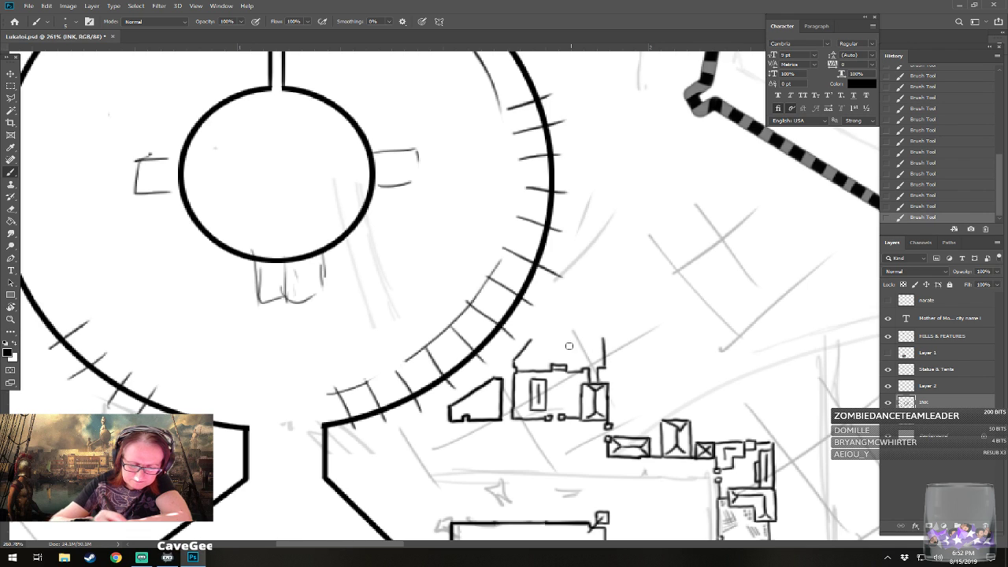
- Ink the north wall closing the enclosure, a cross-roofed square building in its northeast corner, and a tiny building inside the courtyard
mouse_move(537, 338)
mouse_down()
mouse_move(604, 338)
mouse_move(573, 354)
mouse_move(594, 360)
mouse_move(594, 345)
mouse_move(583, 355)
mouse_move(590, 348)
mouse_up()
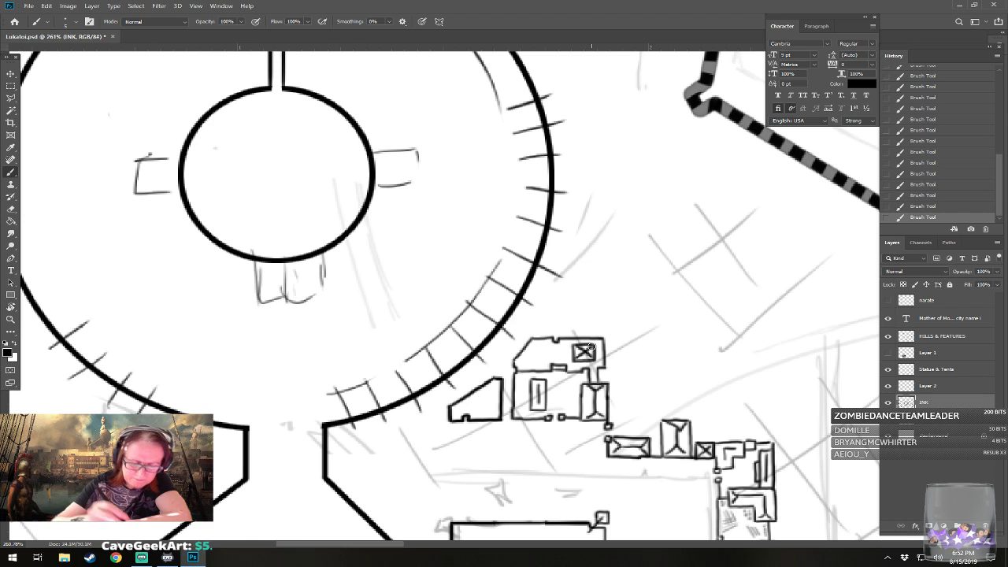
scroll(590, 348, down, 3)
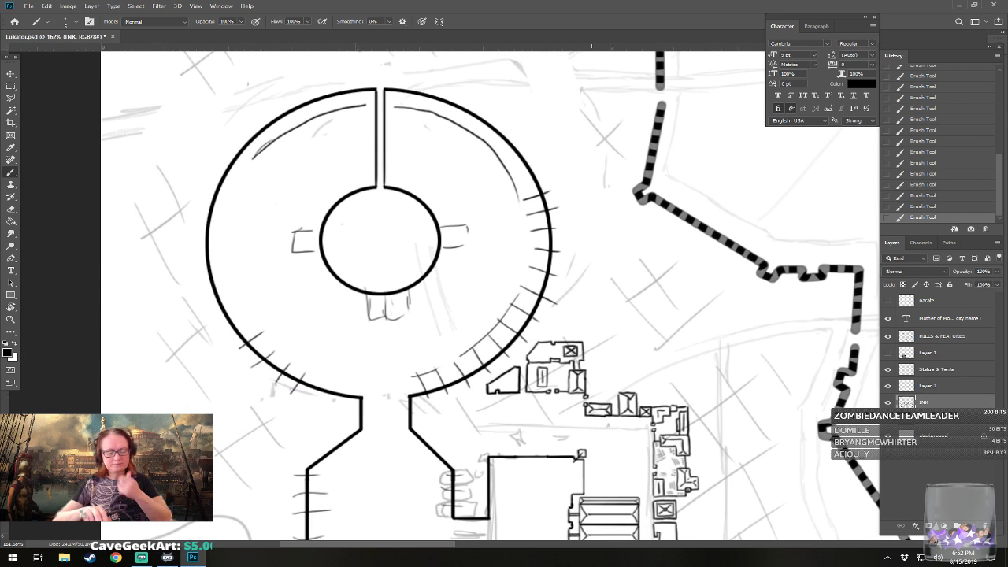
scroll(540, 412, up, 2)
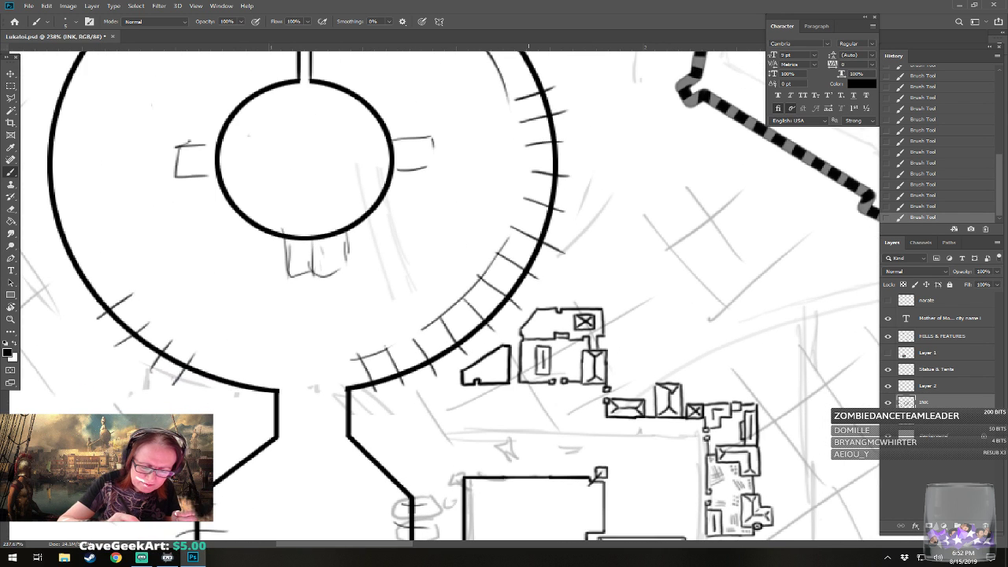
mouse_move(540, 347)
mouse_down()
mouse_move(523, 358)
mouse_move(534, 352)
mouse_up()
scroll(373, 374, down, 8)
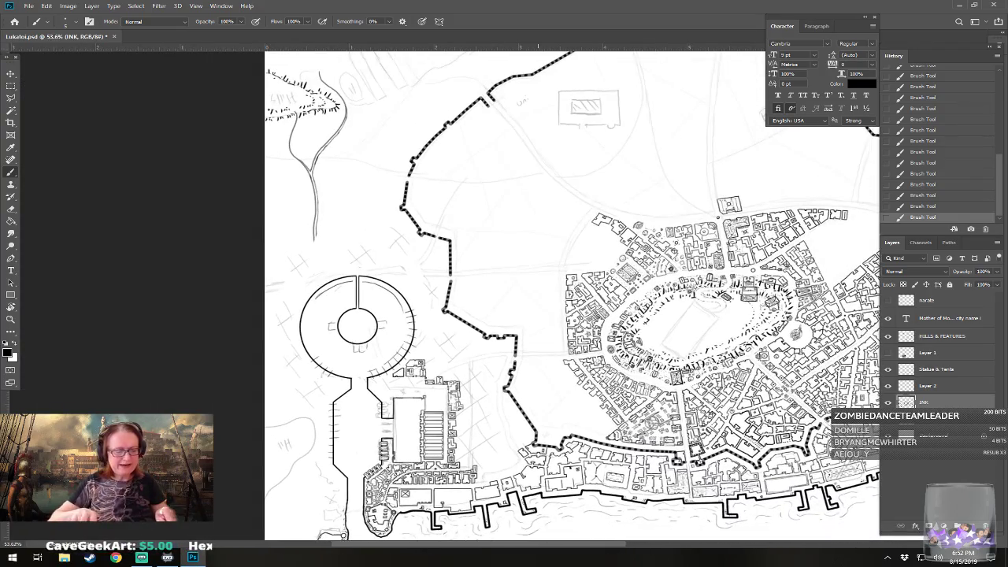
scroll(373, 374, down, 3)
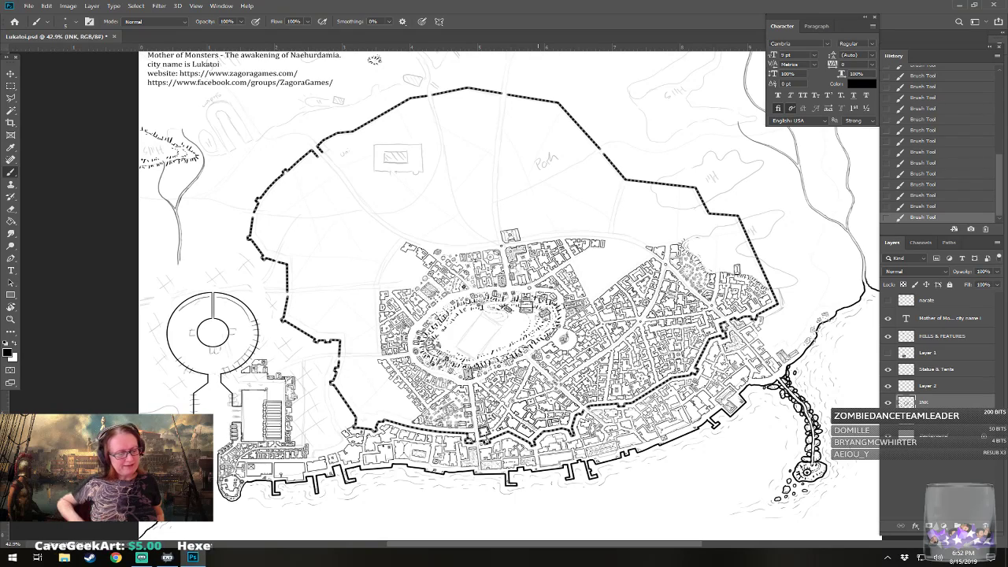
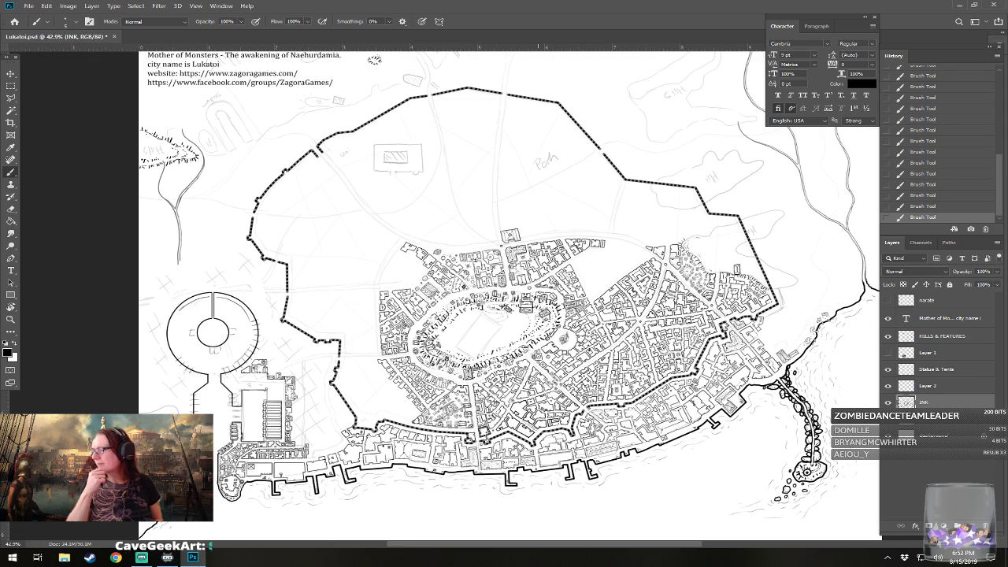
- Ink a closed angular building outline with a notched east side at the east bank where the channel meets the circular harbour
scroll(322, 405, up, 5)
scroll(472, 315, left, 3)
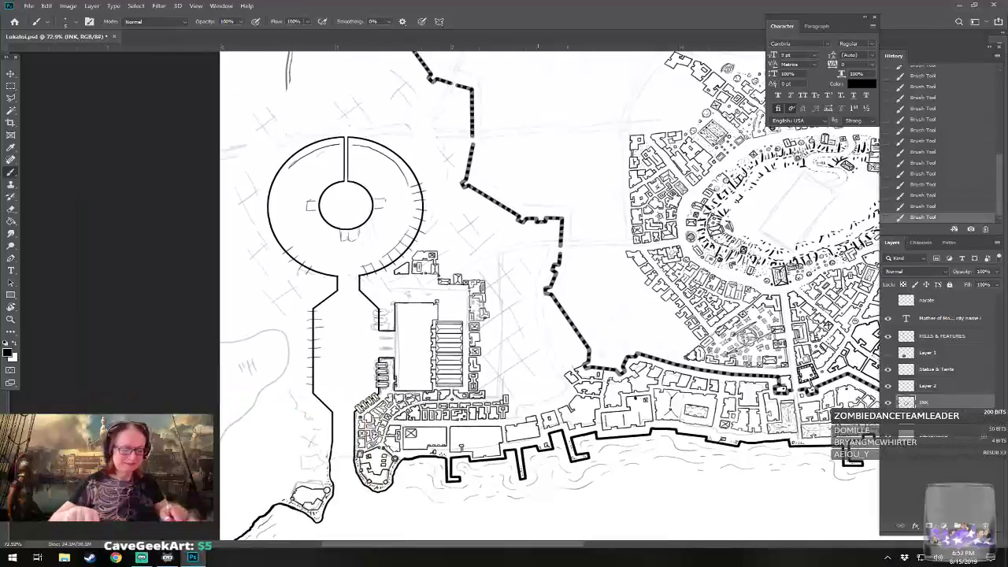
scroll(528, 415, up, 2)
scroll(504, 295, up, 1)
scroll(504, 295, left, 3)
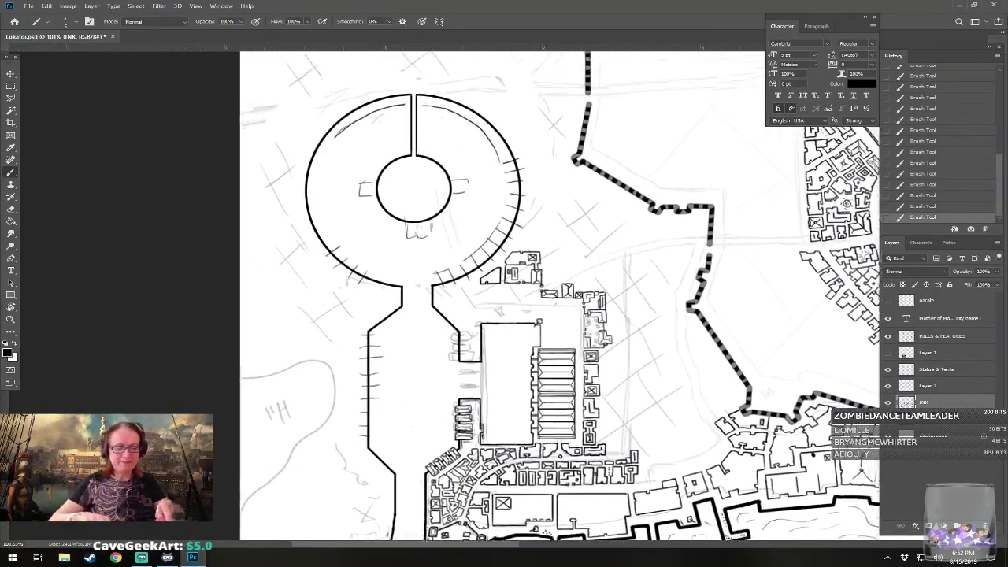
scroll(592, 399, up, 3)
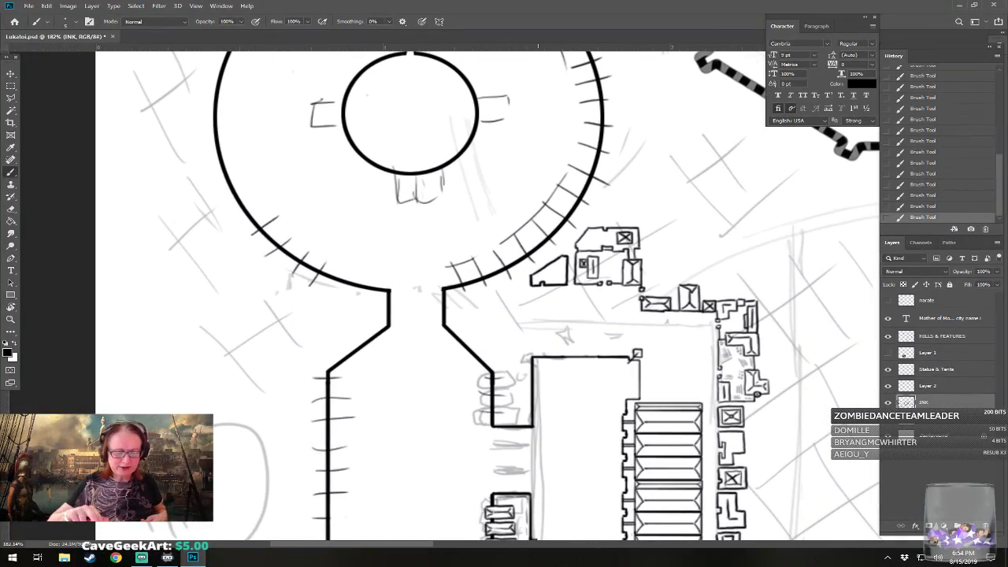
scroll(538, 315, up, 2)
scroll(619, 400, up, 1)
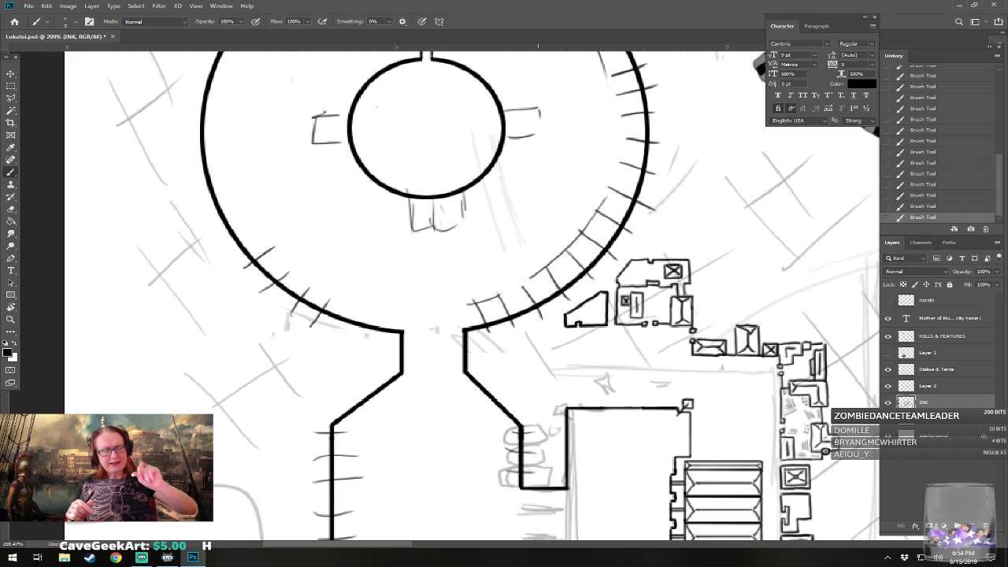
drag(537, 315, 550, 352)
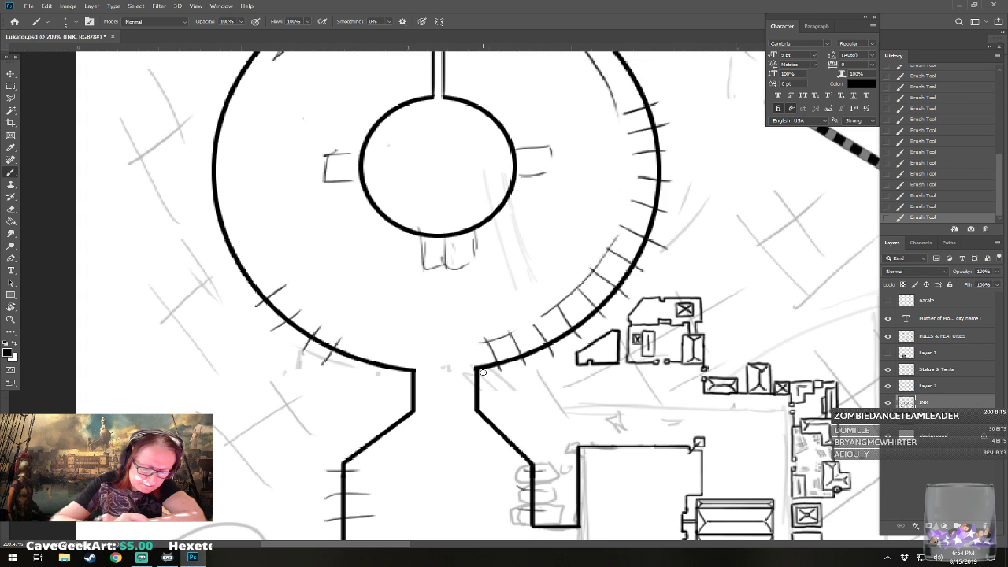
mouse_move(483, 372)
mouse_down()
mouse_move(510, 364)
mouse_move(483, 379)
mouse_move(484, 405)
mouse_move(503, 428)
mouse_up()
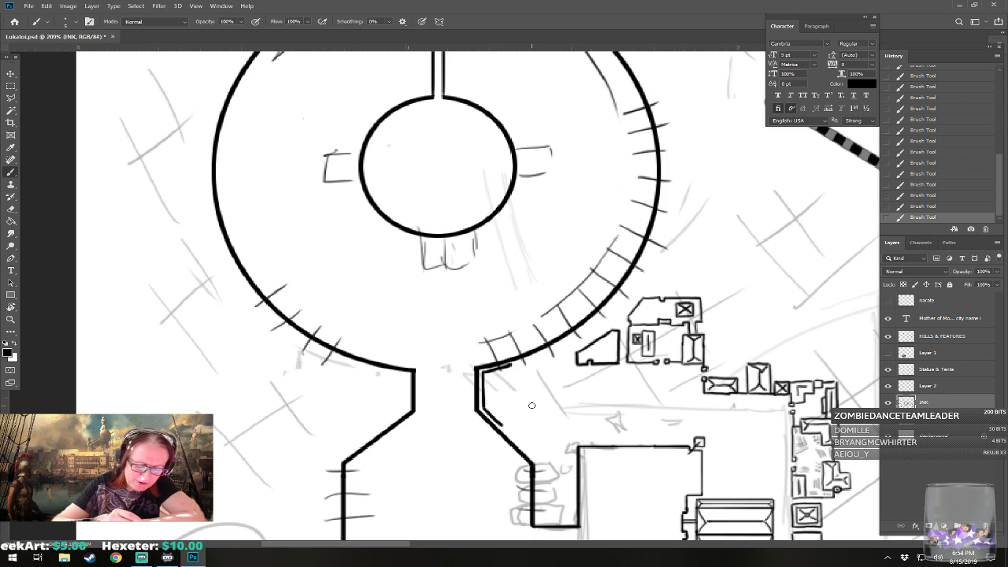
mouse_move(502, 425)
mouse_down()
mouse_move(522, 425)
mouse_move(521, 413)
mouse_move(521, 425)
mouse_up()
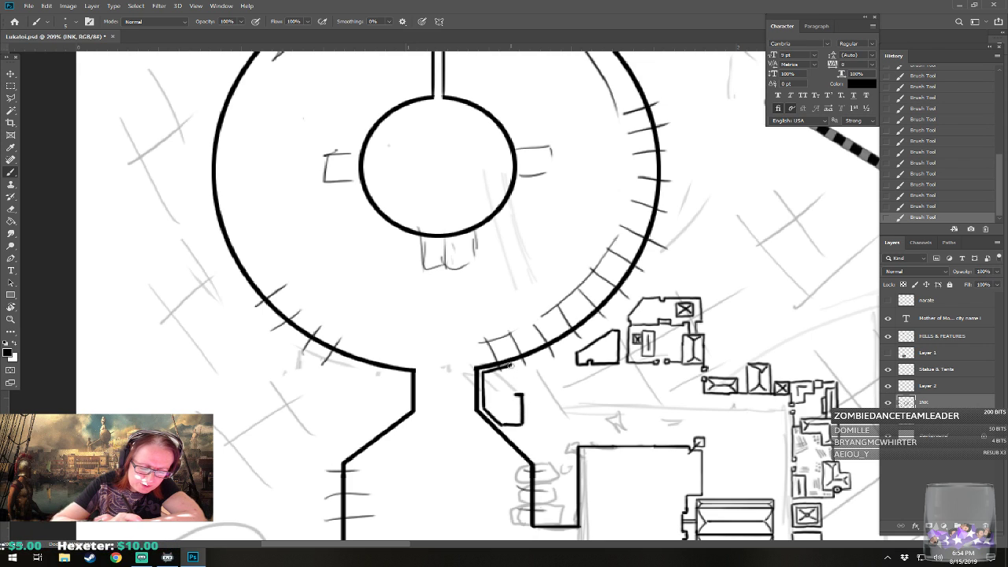
mouse_move(510, 365)
mouse_down()
mouse_move(521, 397)
mouse_move(509, 374)
mouse_move(515, 391)
mouse_move(486, 385)
mouse_move(486, 406)
mouse_up()
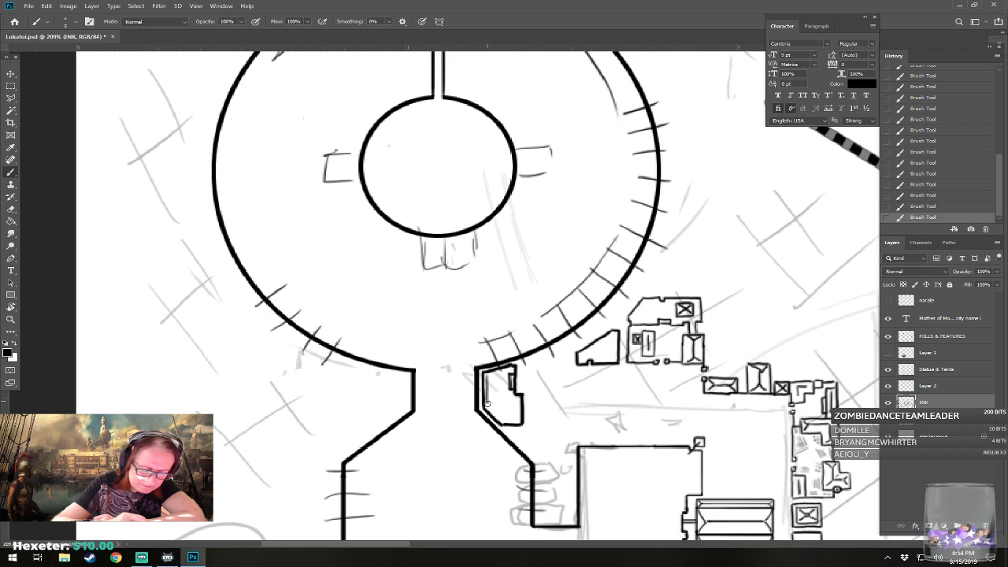
- Undo the last stroke, ink an inner wall line around the channel-side building, and add small details inside it
key(ctrl+z)
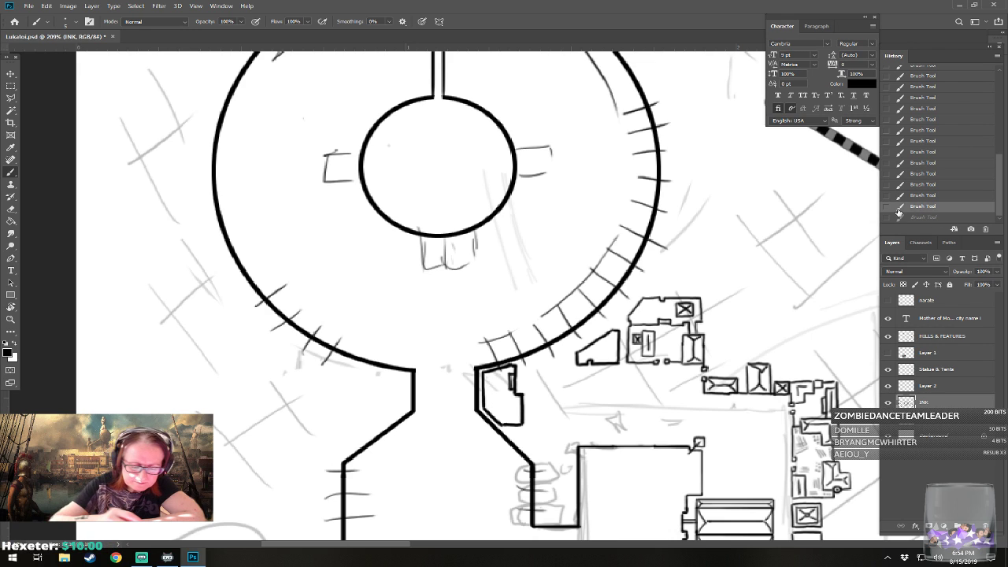
drag(487, 376, 488, 403)
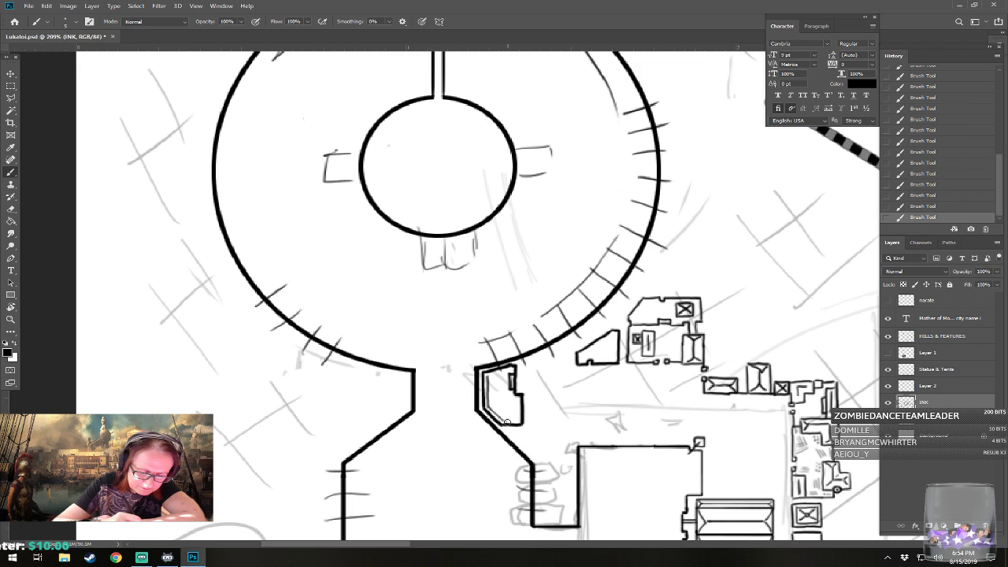
mouse_move(504, 419)
mouse_down()
mouse_move(516, 418)
mouse_move(513, 395)
mouse_move(512, 372)
mouse_up()
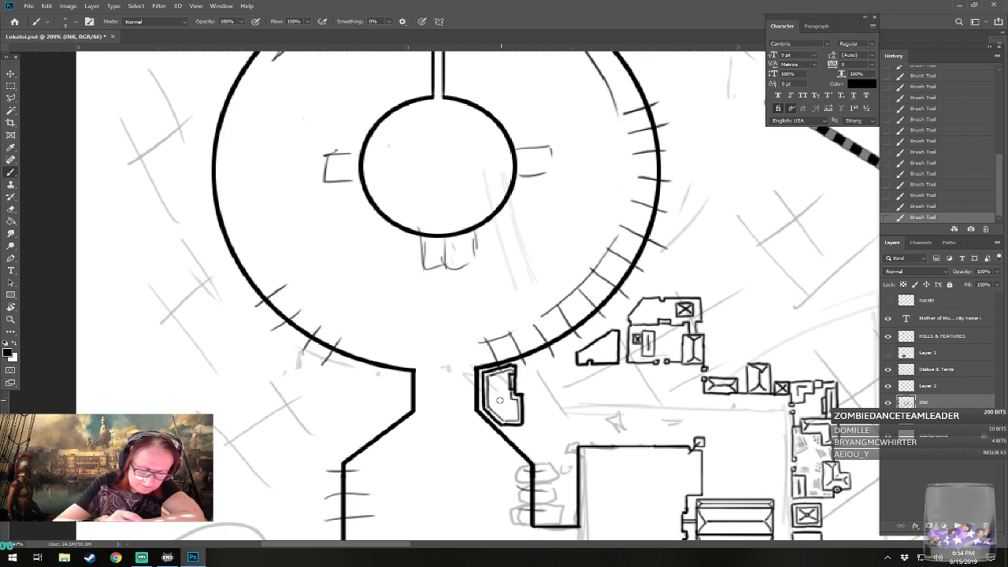
drag(492, 404, 495, 379)
mouse_move(503, 413)
mouse_down()
mouse_move(500, 401)
mouse_move(509, 409)
mouse_up()
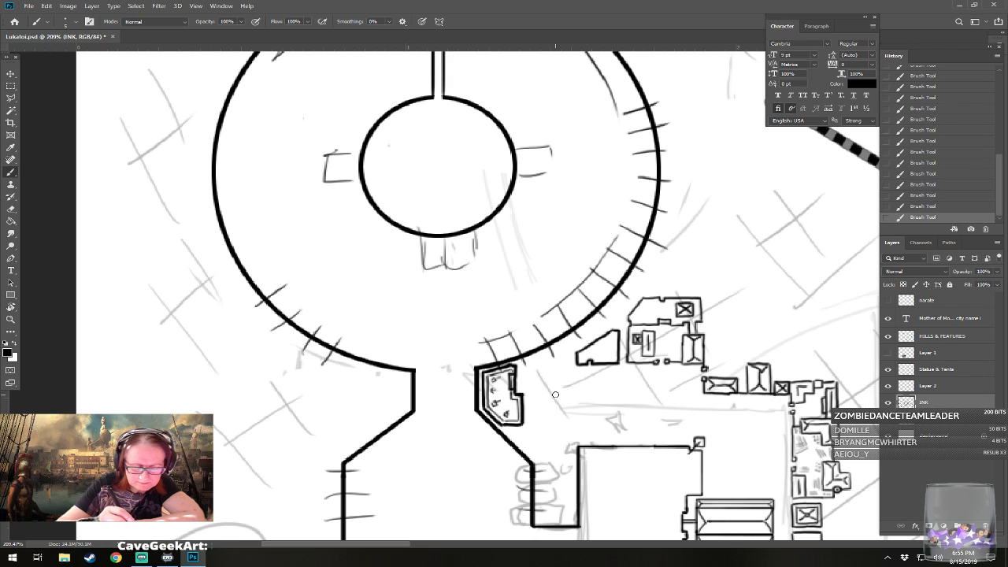
- Ink short crenellation ticks between the double wall lines of the channel-side building
scroll(555, 395, right, 3)
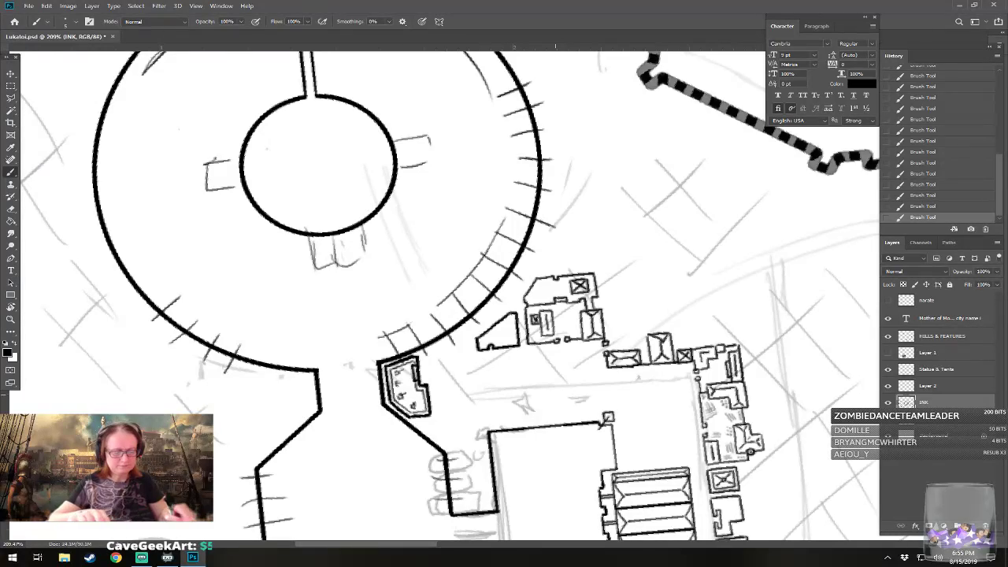
key(Escape)
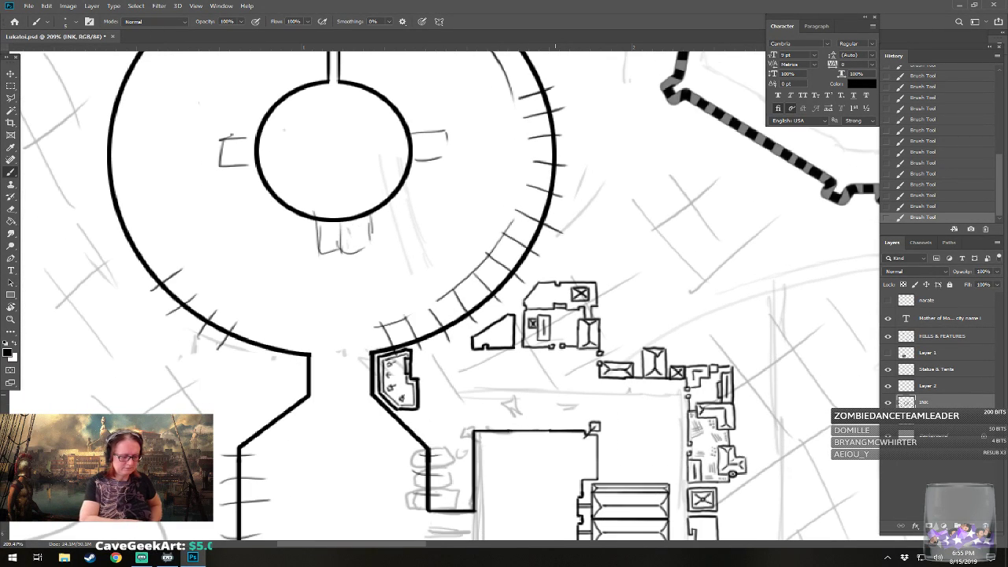
scroll(555, 395, left, 3)
scroll(555, 394, up, 3)
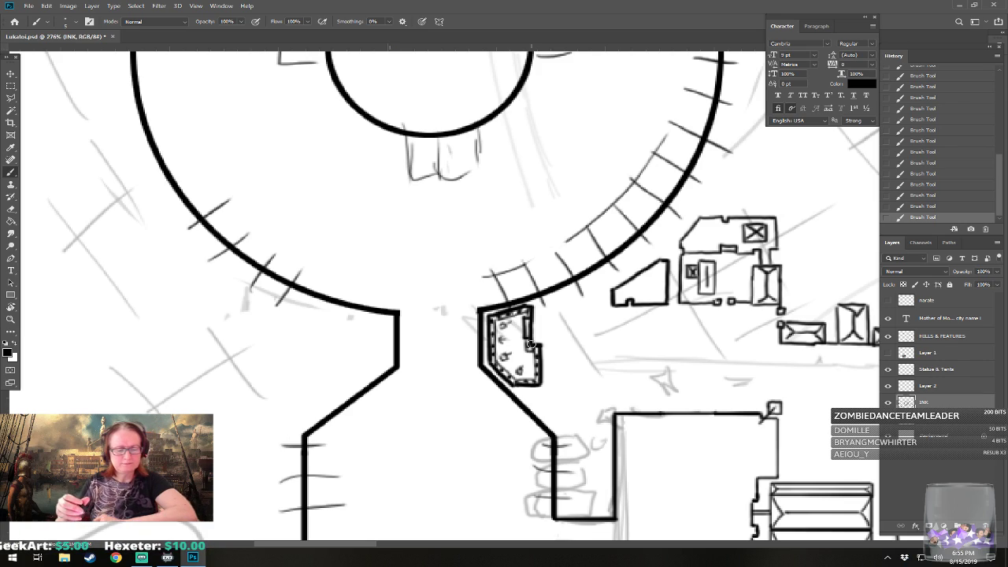
drag(532, 344, 341, 302)
- Compare the inked harbour district and sketched lots with the neighbouring city quarters
scroll(447, 463, down, 5)
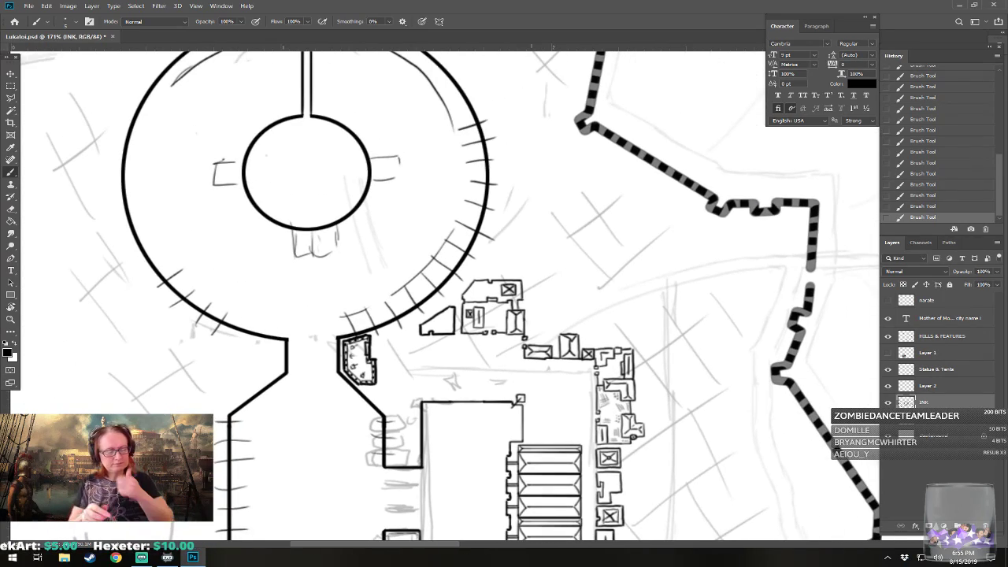
scroll(322, 473, down, 9)
drag(323, 472, 197, 432)
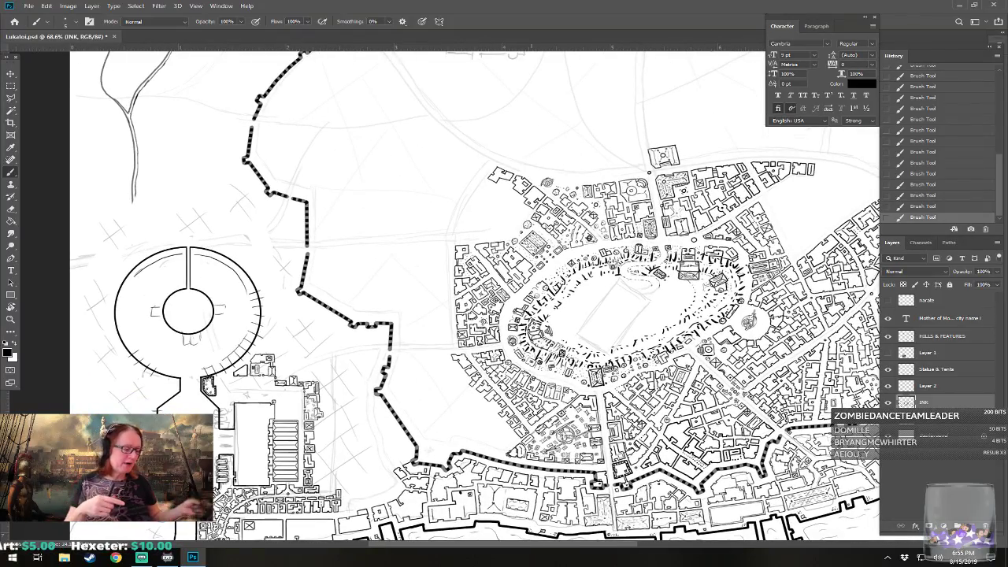
mouse_move(378, 354)
mouse_down()
mouse_move(466, 257)
mouse_move(511, 225)
mouse_move(459, 264)
mouse_up()
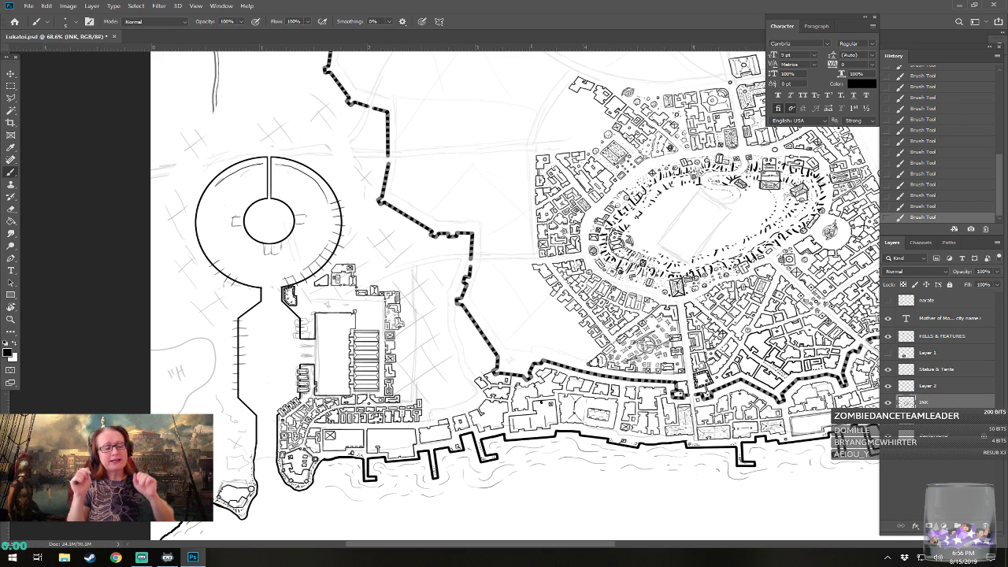
drag(530, 275, 668, 267)
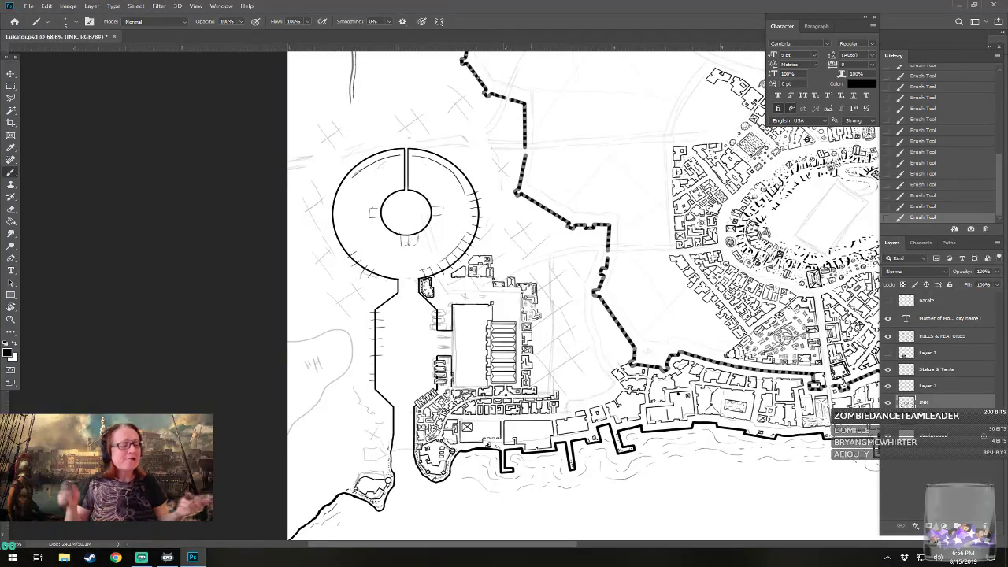
scroll(447, 240, up, 9)
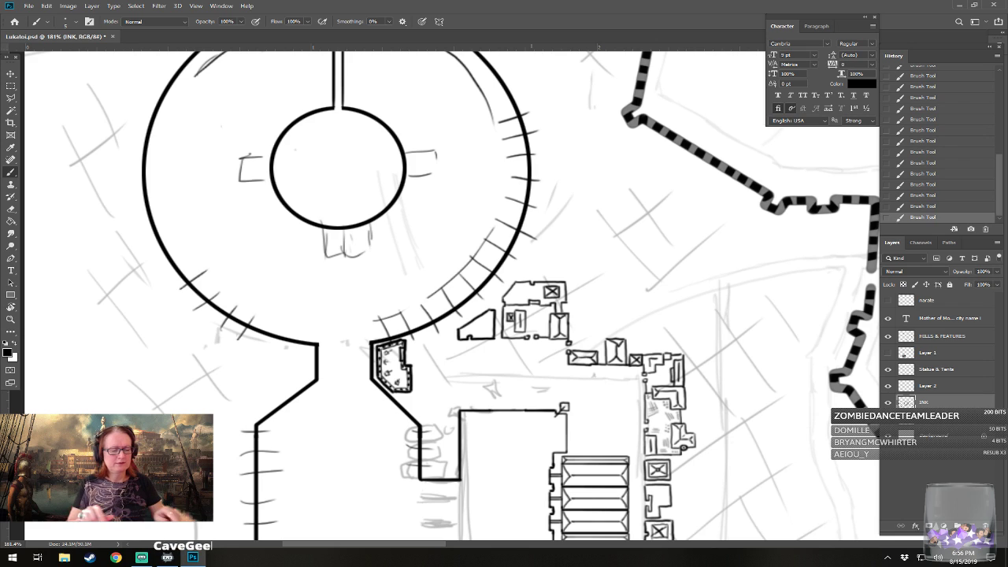
- Show the harbour reference picture on Layer 1 over the full map, study it, and hide it again
scroll(426, 315, down, 13)
drag(567, 315, 322, 271)
scroll(452, 315, down, 1)
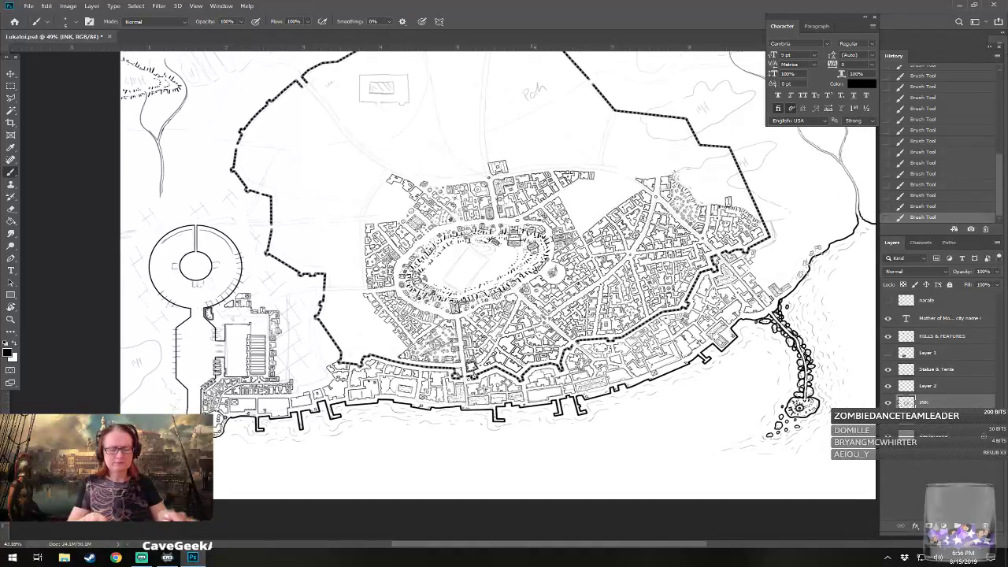
scroll(496, 276, down, 1)
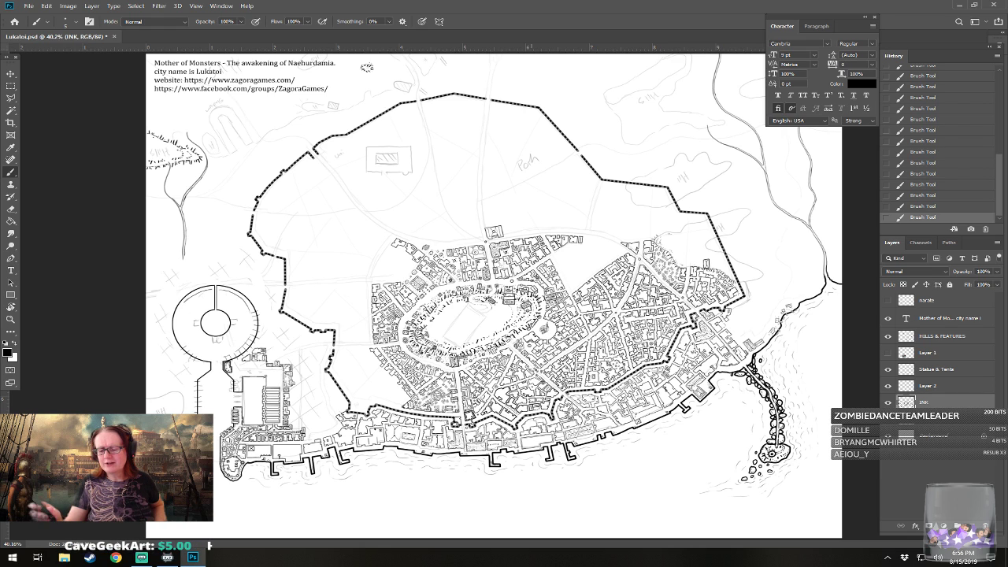
click(887, 352)
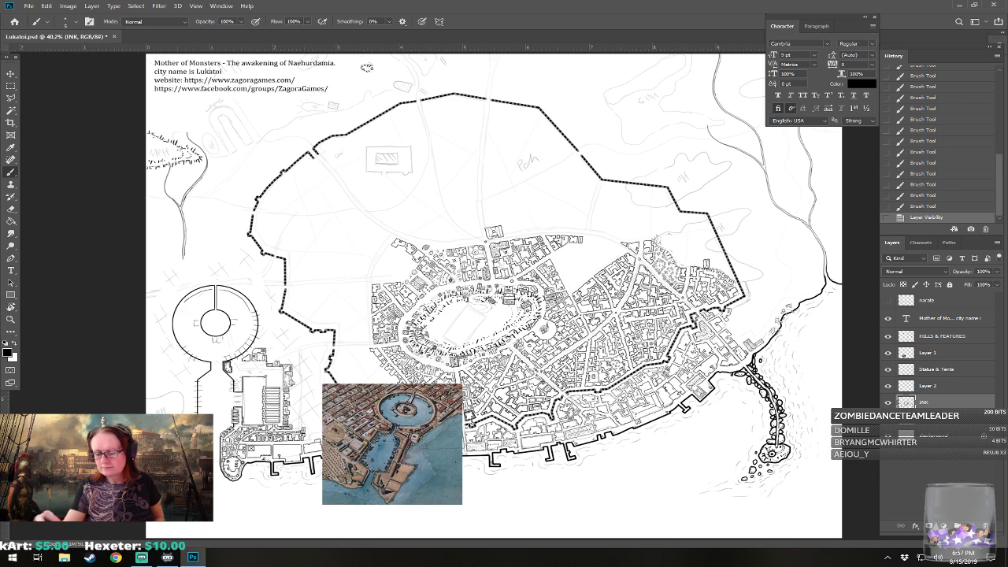
click(888, 353)
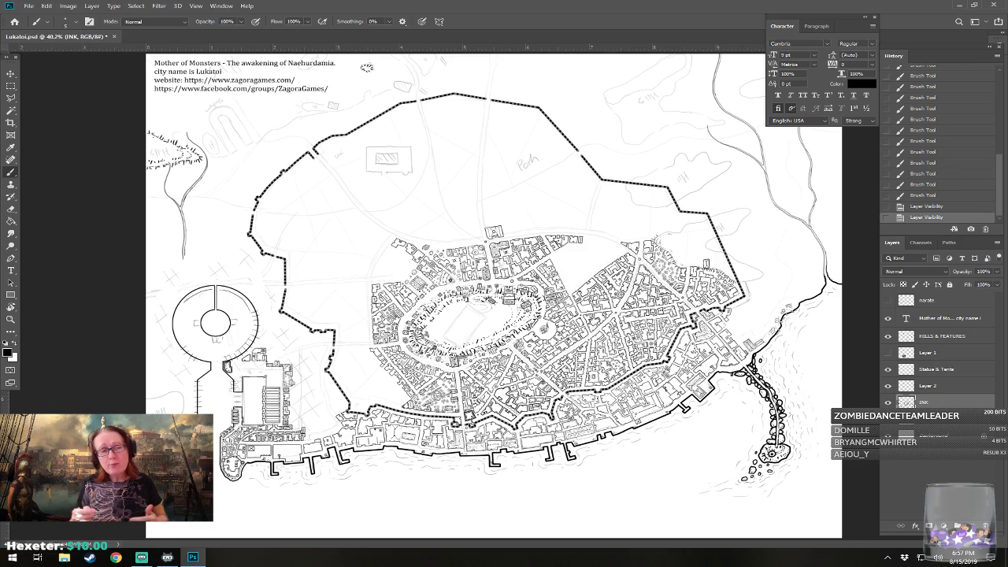
- Examine the circular harbour, its channel and the sketched plots around it up close
scroll(358, 303, up, 3)
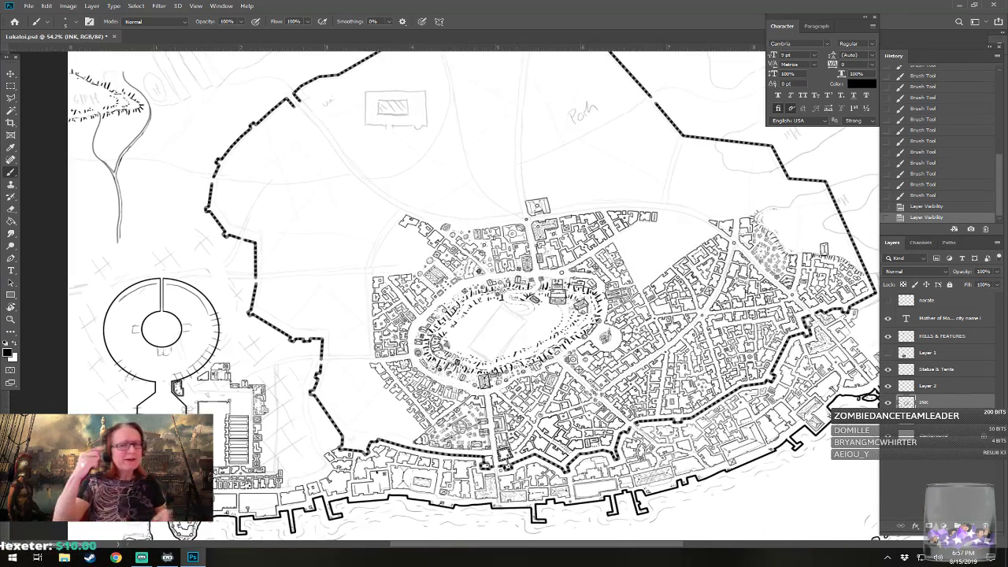
drag(358, 303, 414, 289)
drag(192, 392, 320, 339)
scroll(320, 339, up, 7)
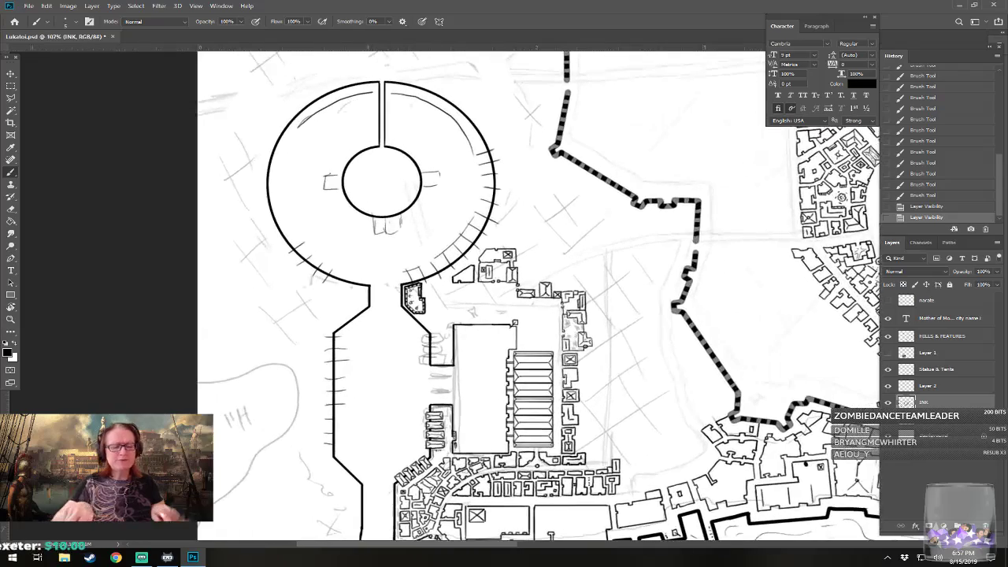
scroll(474, 462, up, 2)
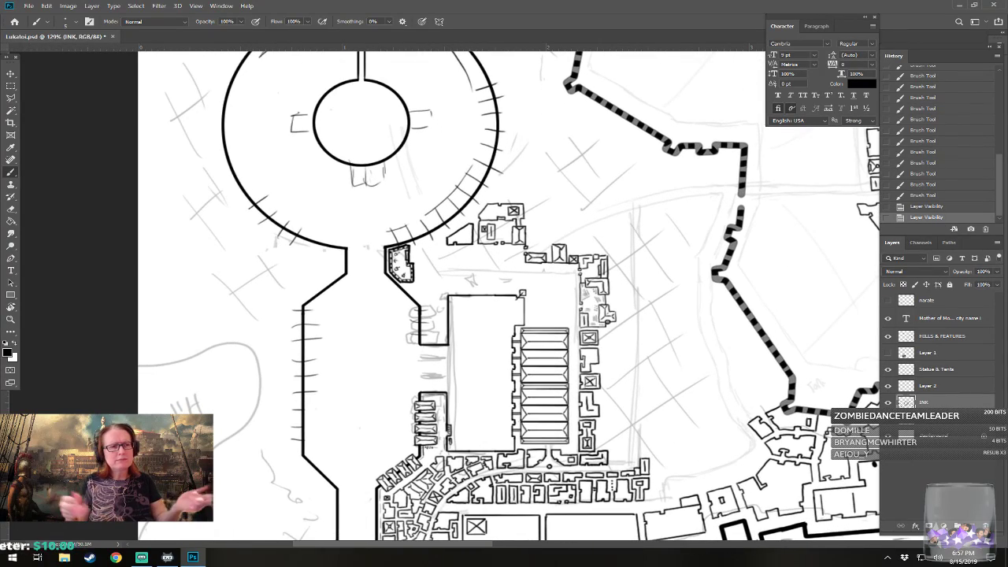
drag(474, 463, 469, 517)
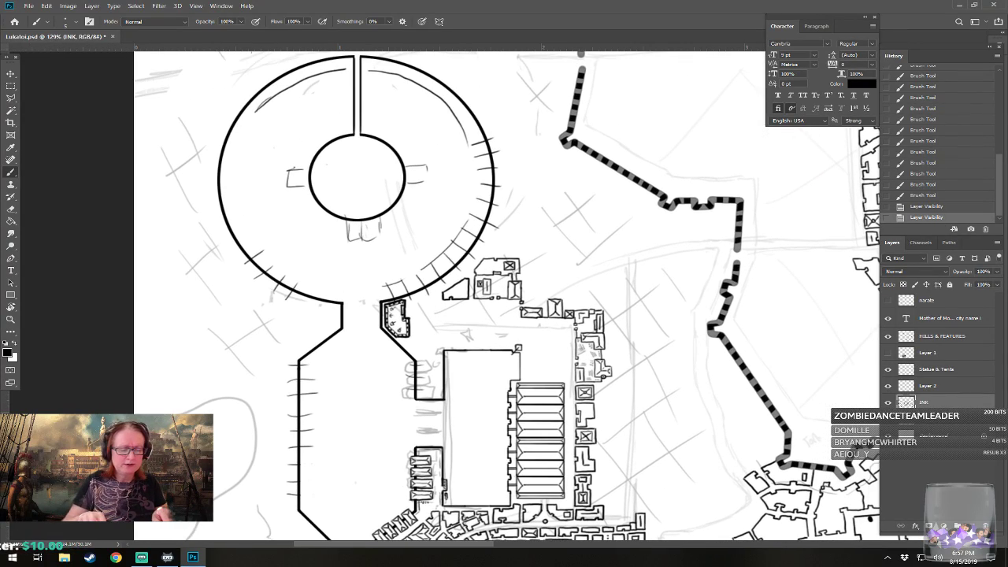
scroll(394, 381, up, 1)
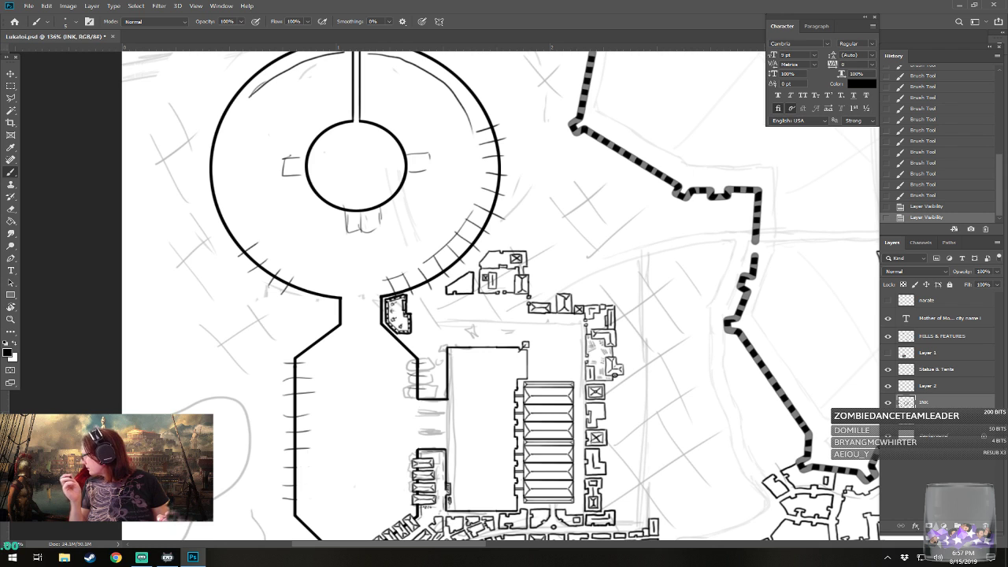
- Erase a short gap in the diagonal channel wall below the crenellated building and ink a small flight of steps across it
scroll(501, 296, left, 1)
scroll(500, 296, up, 2)
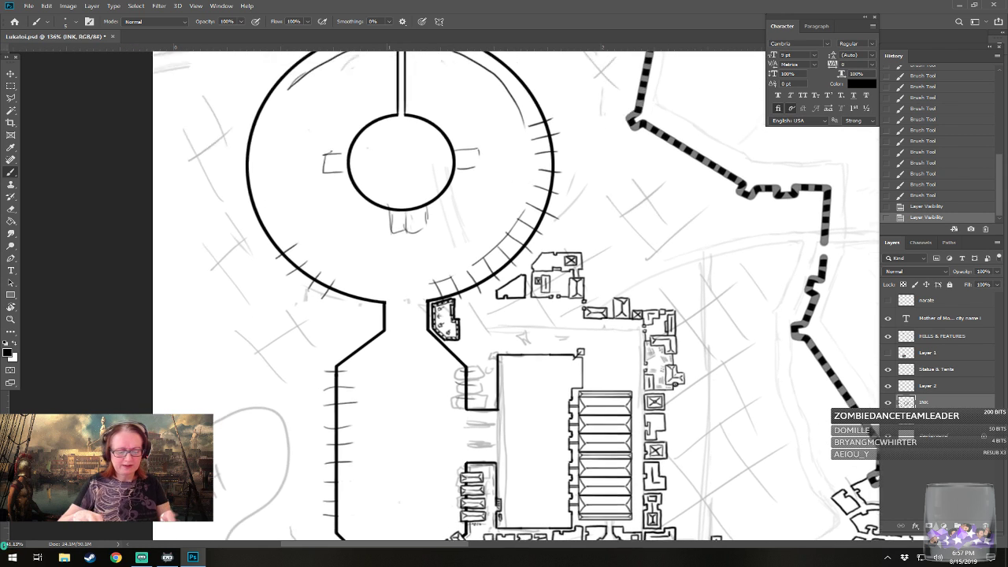
scroll(501, 296, down, 1)
scroll(394, 137, up, 2)
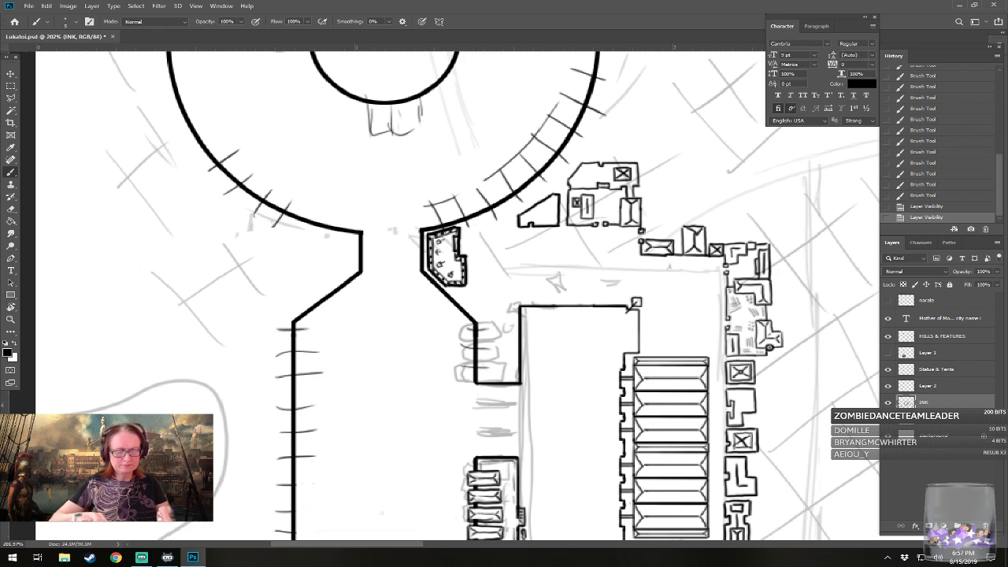
scroll(408, 242, up, 1)
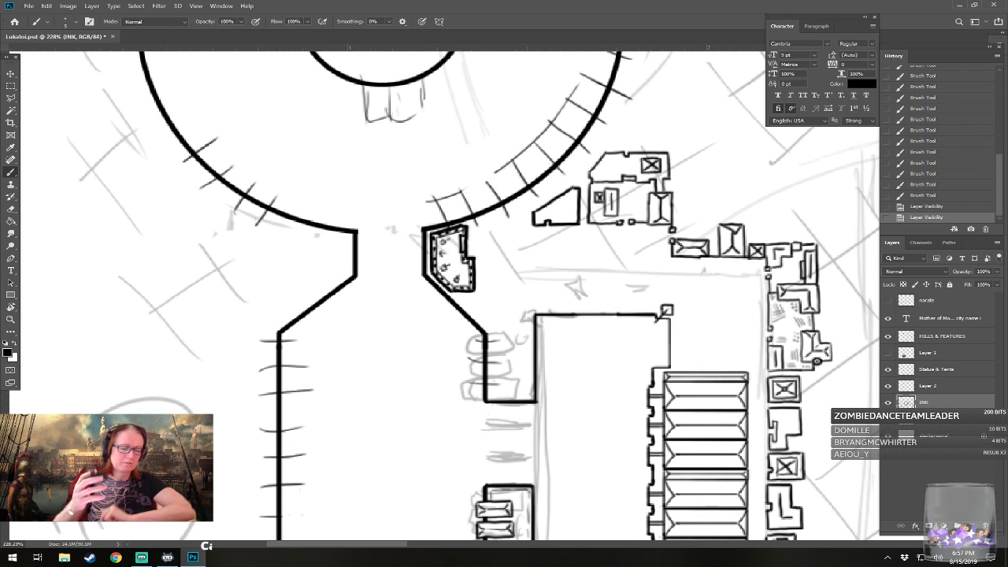
drag(451, 305, 378, 340)
click(376, 335)
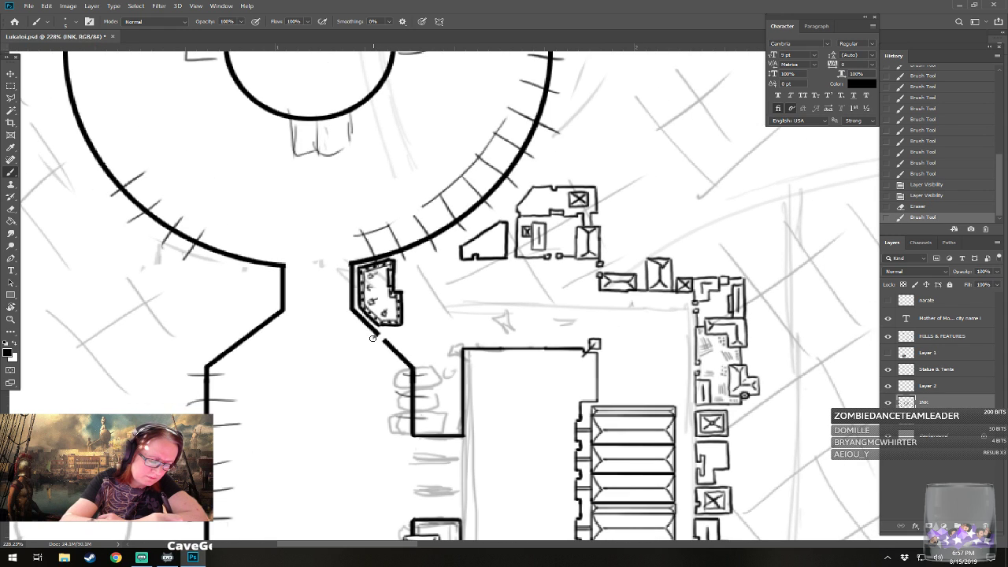
click(375, 337)
click(375, 339)
click(378, 342)
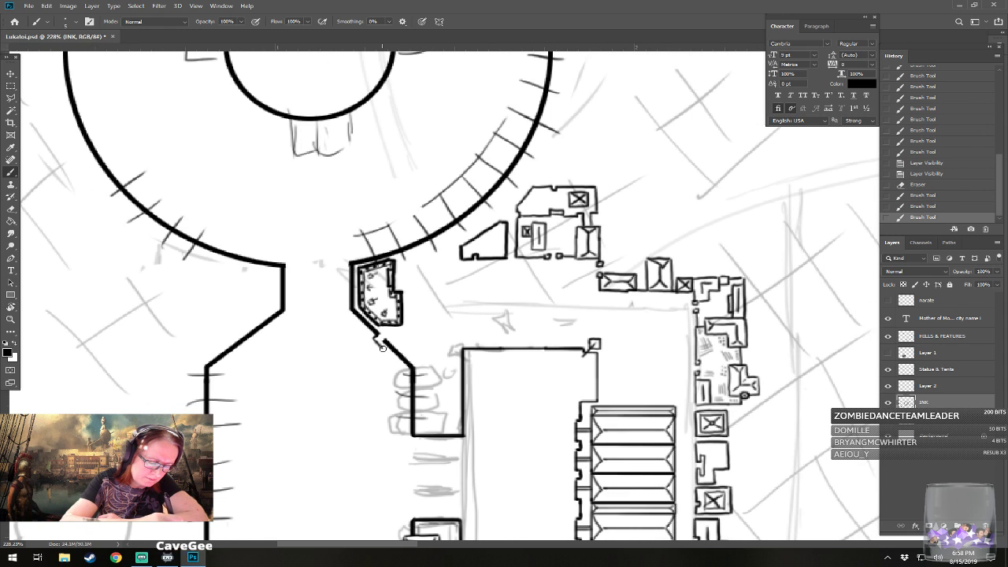
click(383, 346)
drag(383, 346, 463, 343)
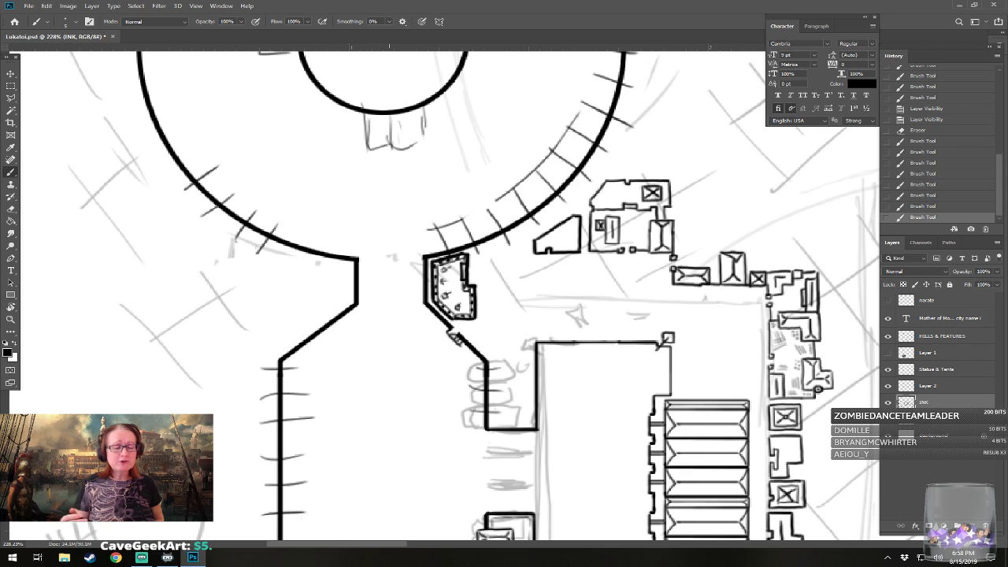
- Compare the channel and harbour yards with the rest of the walled city and the sketched lots around them
drag(463, 343, 409, 234)
scroll(367, 455, down, 5)
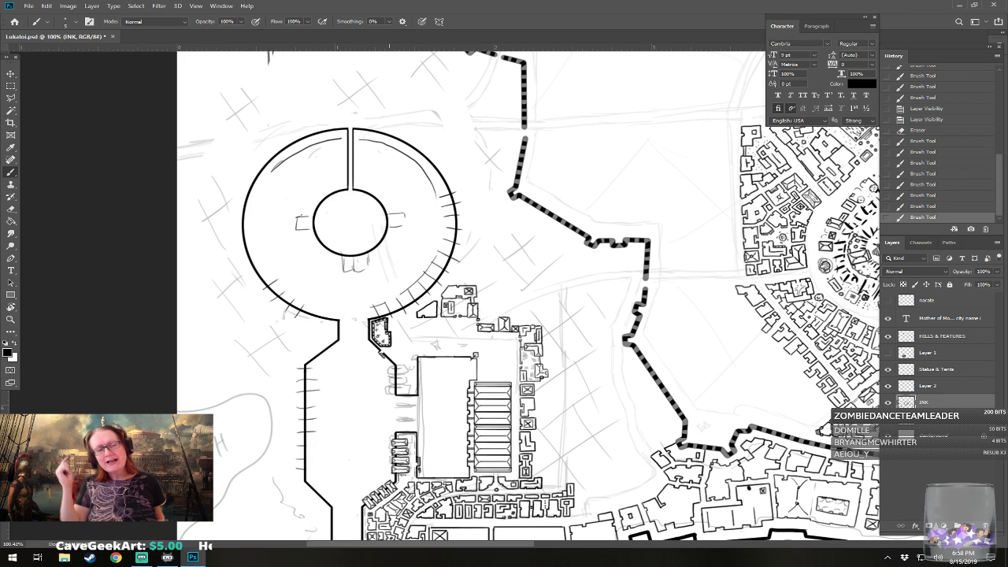
drag(270, 492, 233, 416)
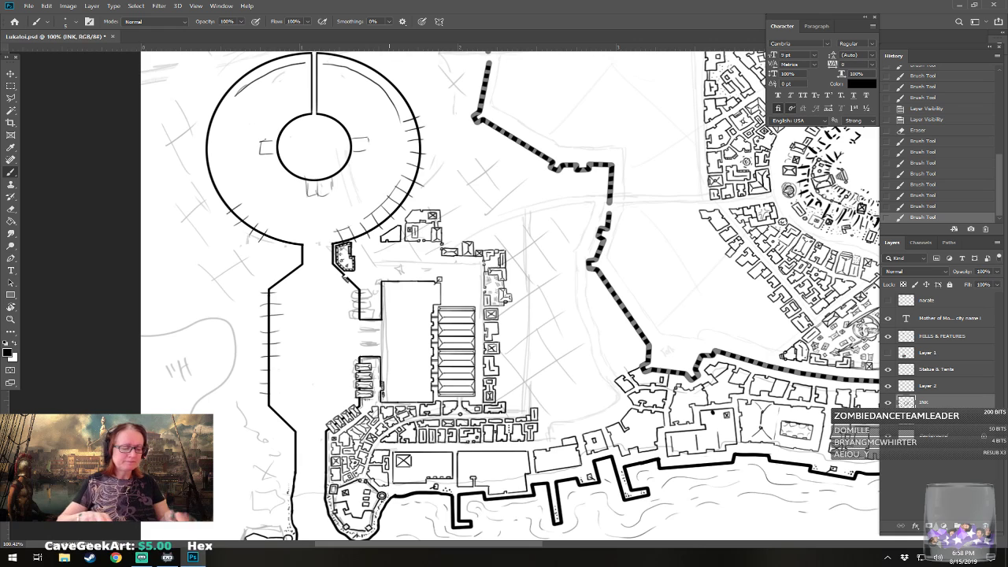
scroll(232, 415, up, 1)
drag(388, 315, 420, 335)
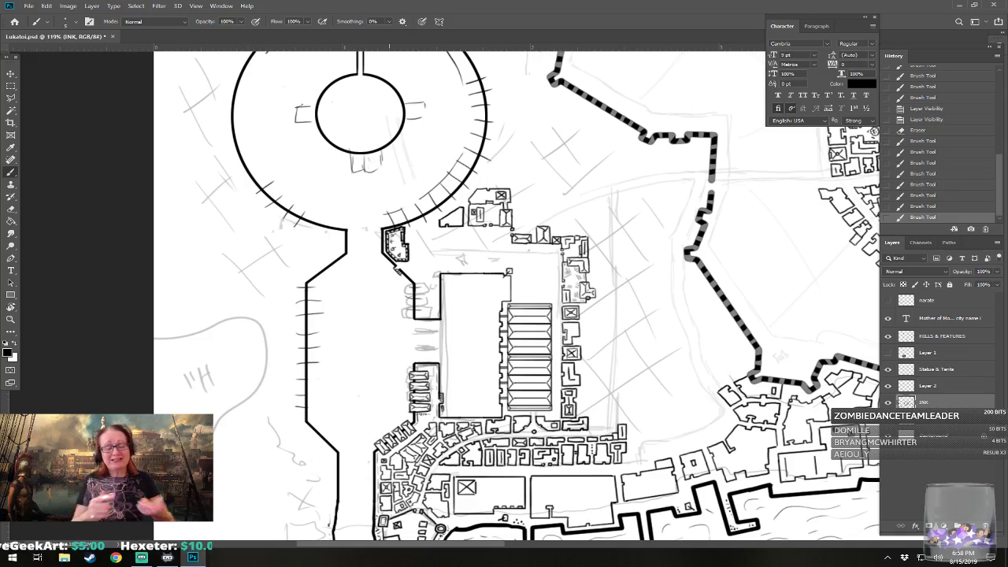
scroll(389, 323, down, 8)
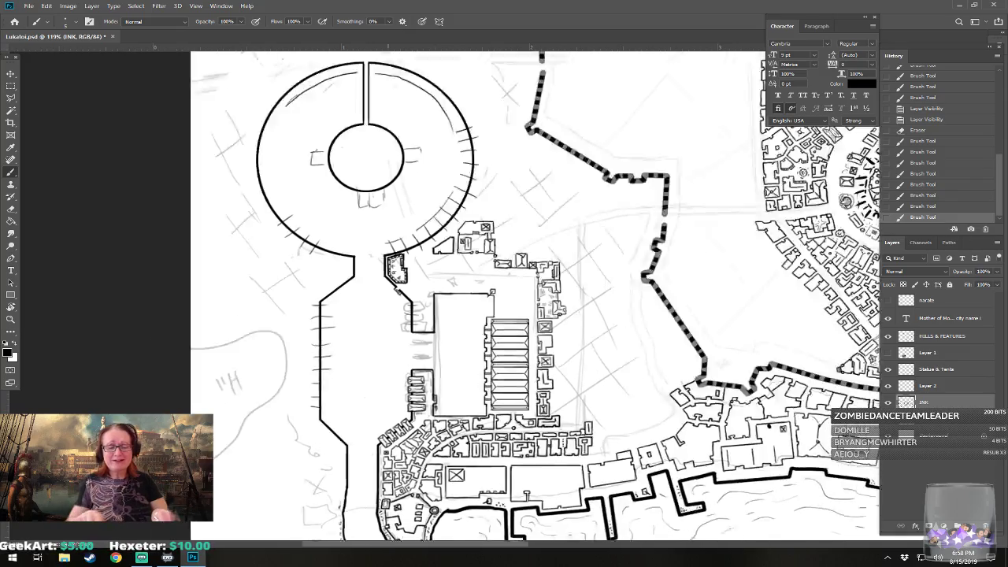
scroll(389, 322, right, 3)
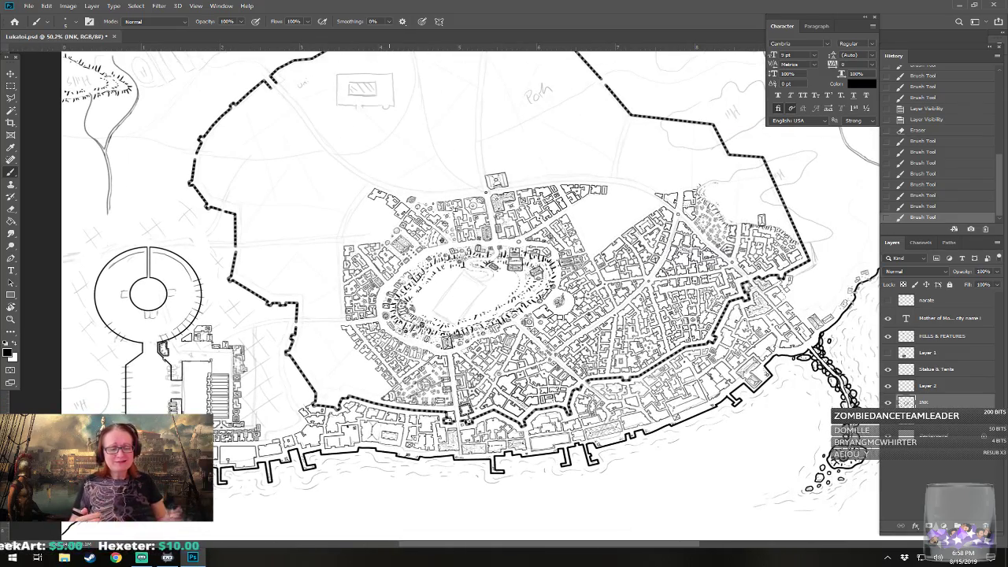
scroll(389, 393, left, 3)
scroll(389, 393, up, 5)
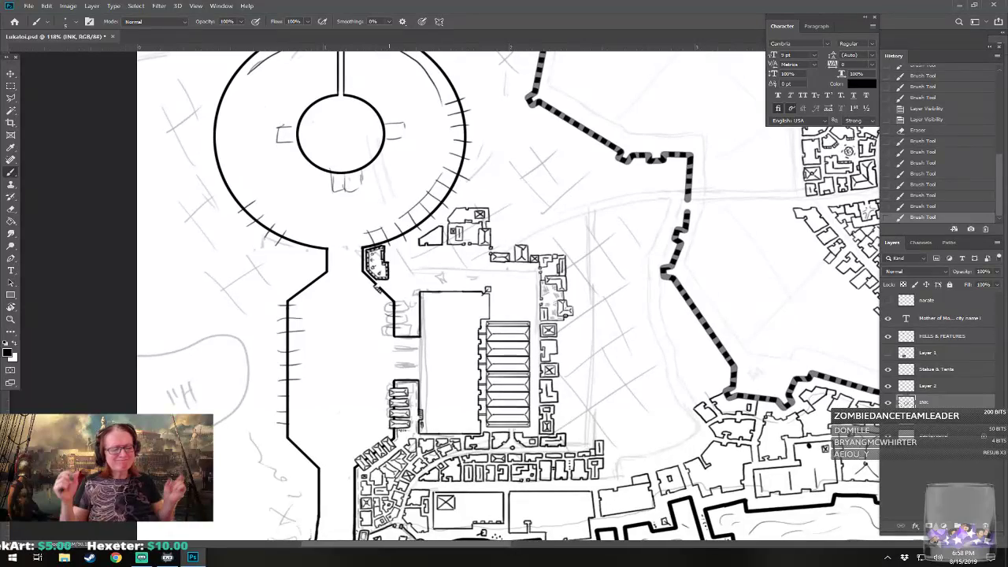
scroll(389, 315, up, 2)
scroll(389, 315, left, 1)
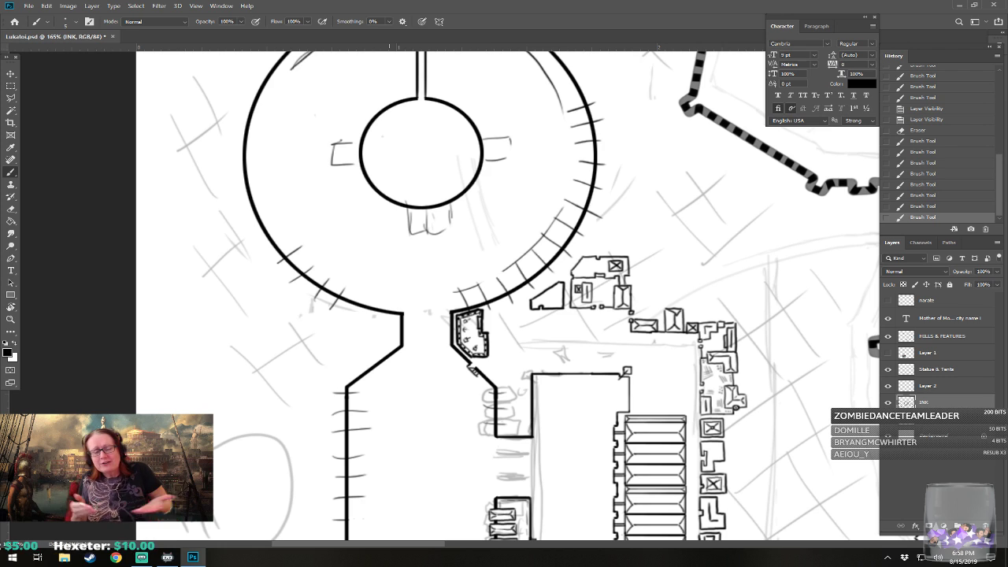
scroll(540, 401, up, 1)
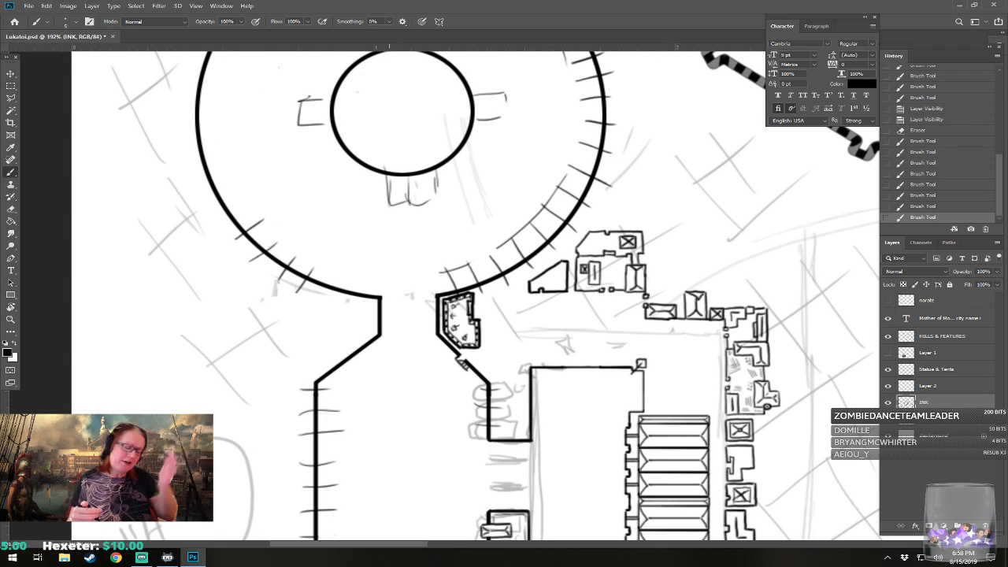
scroll(476, 293, down, 2)
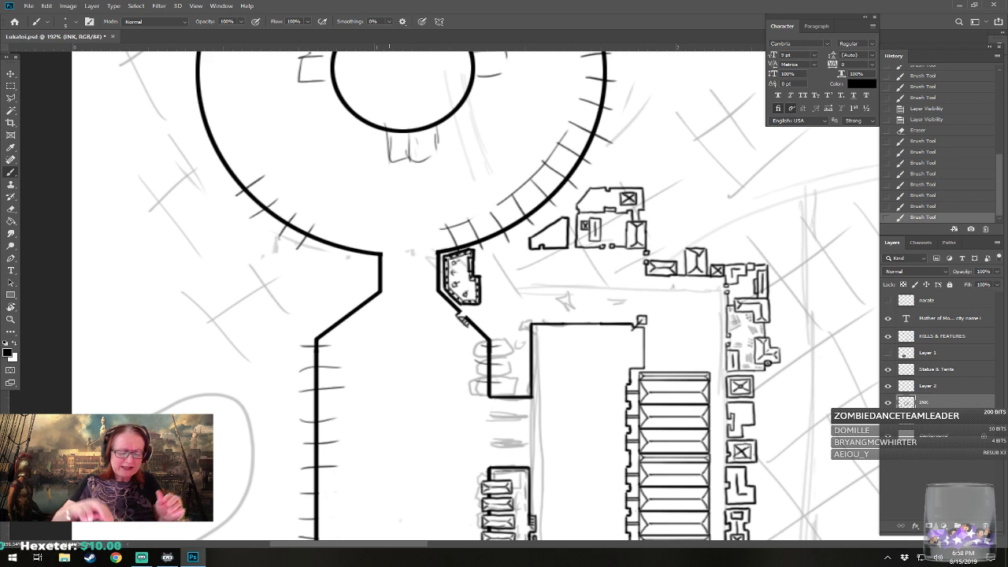
scroll(475, 292, left, 1)
scroll(417, 436, up, 1)
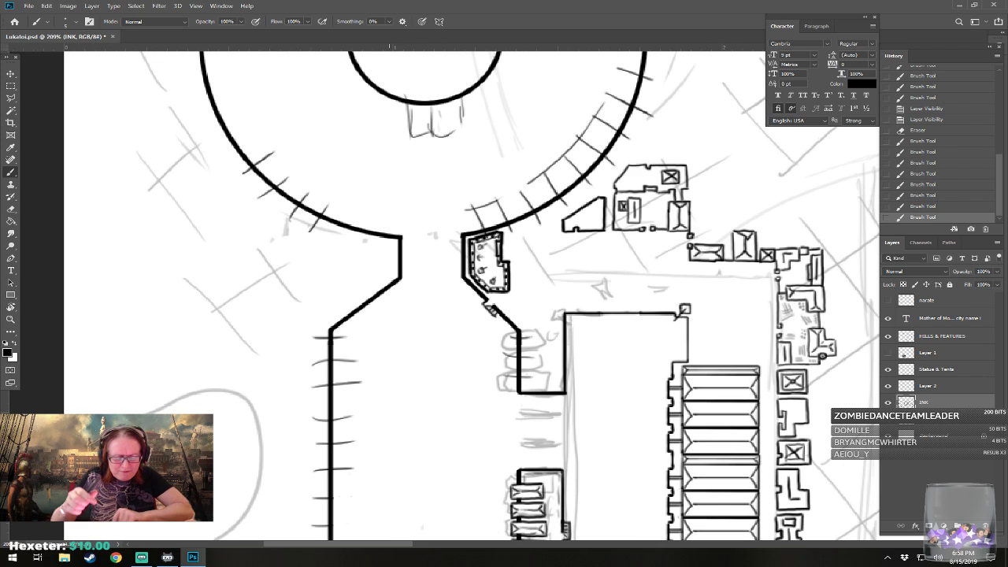
scroll(474, 293, up, 1)
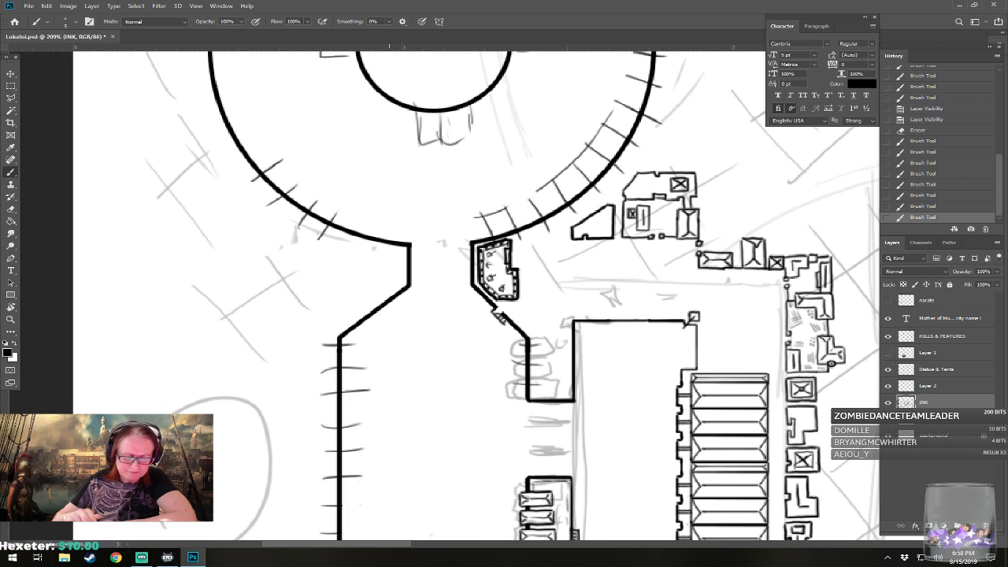
- Erase the channel wall section that runs through the three sketched oblong shapes below the diagonal wall
scroll(476, 293, up, 1)
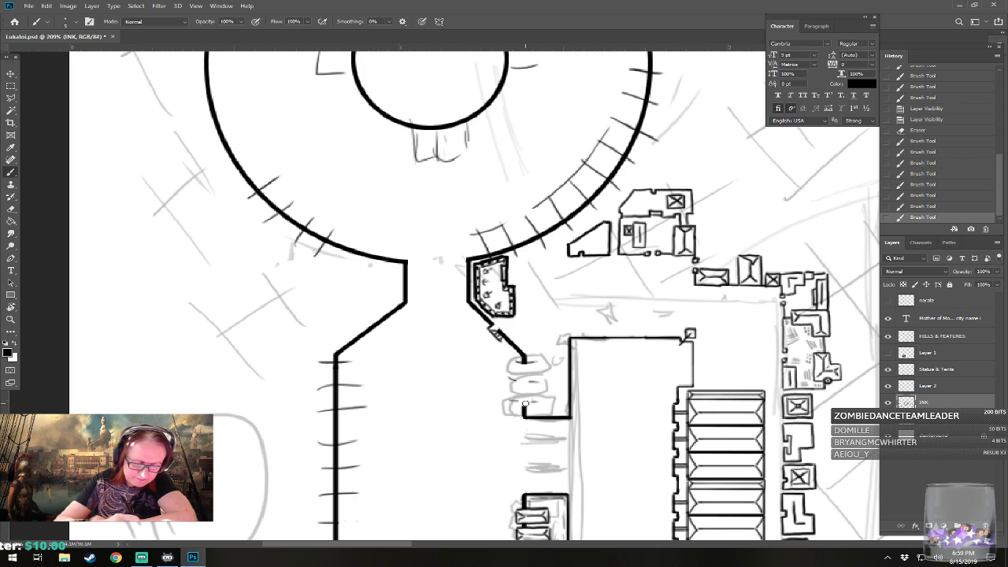
drag(523, 405, 527, 402)
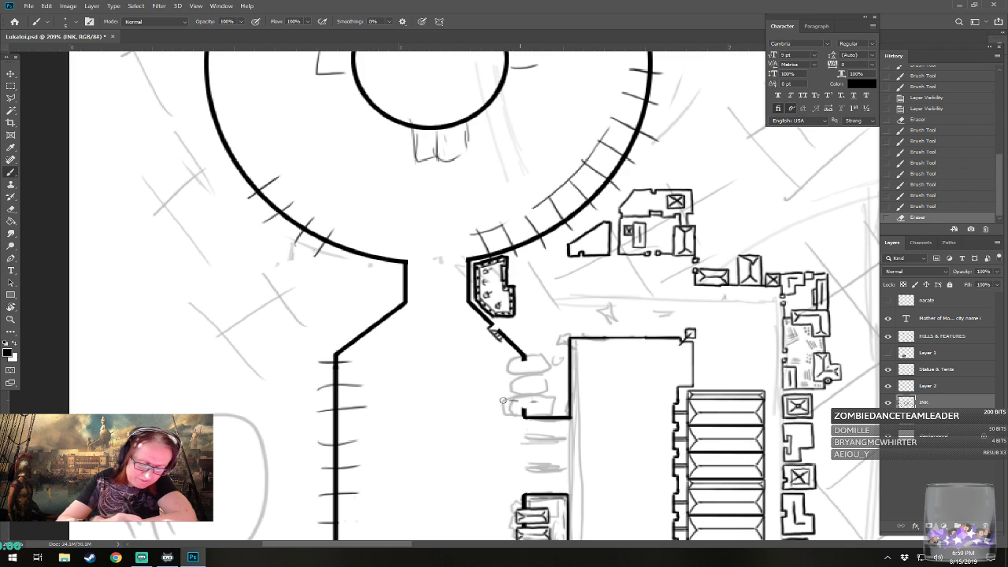
drag(538, 402, 533, 399)
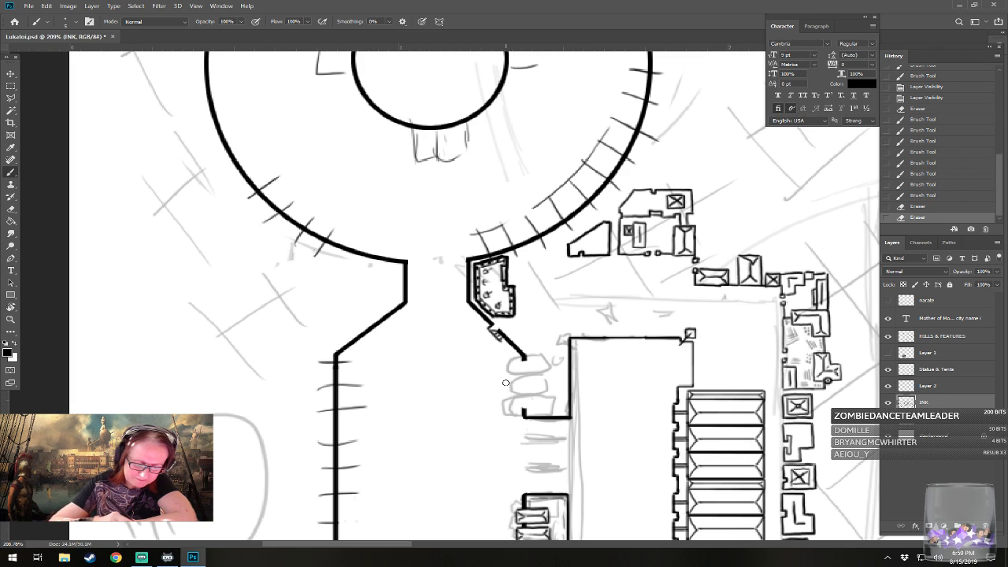
- Ink a narrow upright rectangular building outline across the gap in the channel wall, over the sketched oblong shapes
click(519, 390)
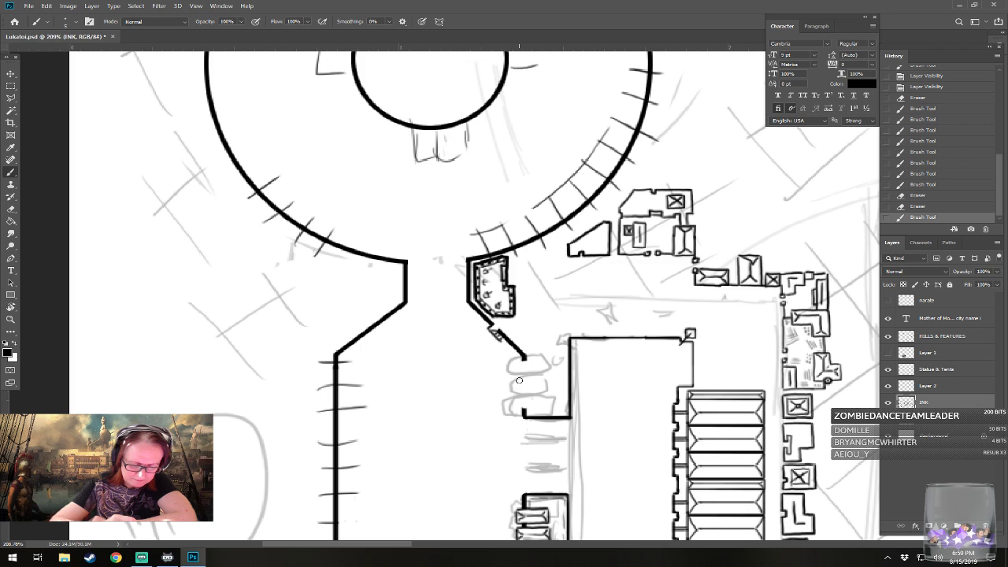
mouse_move(518, 380)
mouse_down()
mouse_move(521, 409)
mouse_move(536, 409)
mouse_up()
mouse_move(517, 364)
mouse_down()
mouse_move(518, 389)
mouse_move(524, 359)
mouse_move(534, 360)
mouse_up()
drag(545, 361, 547, 361)
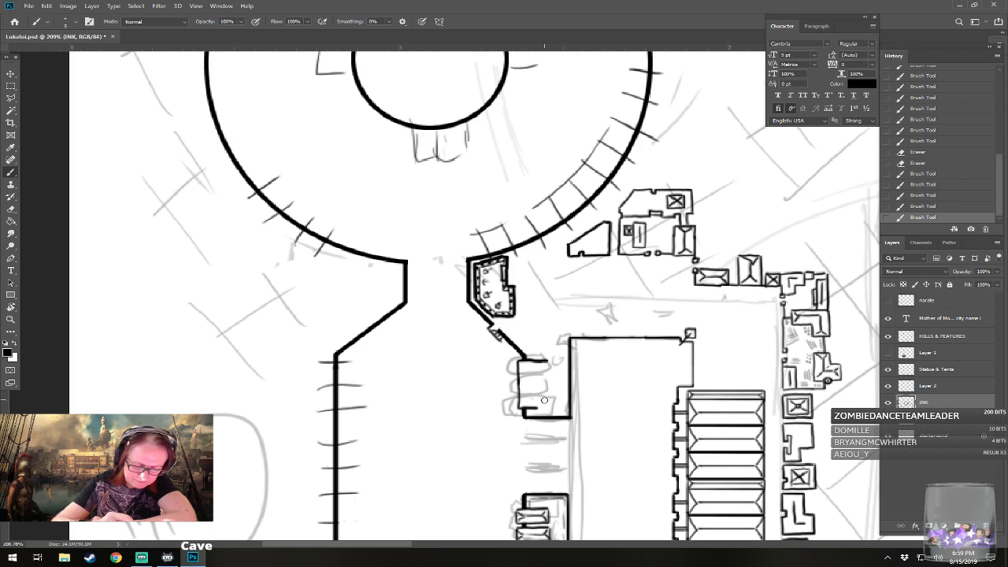
drag(534, 408, 548, 408)
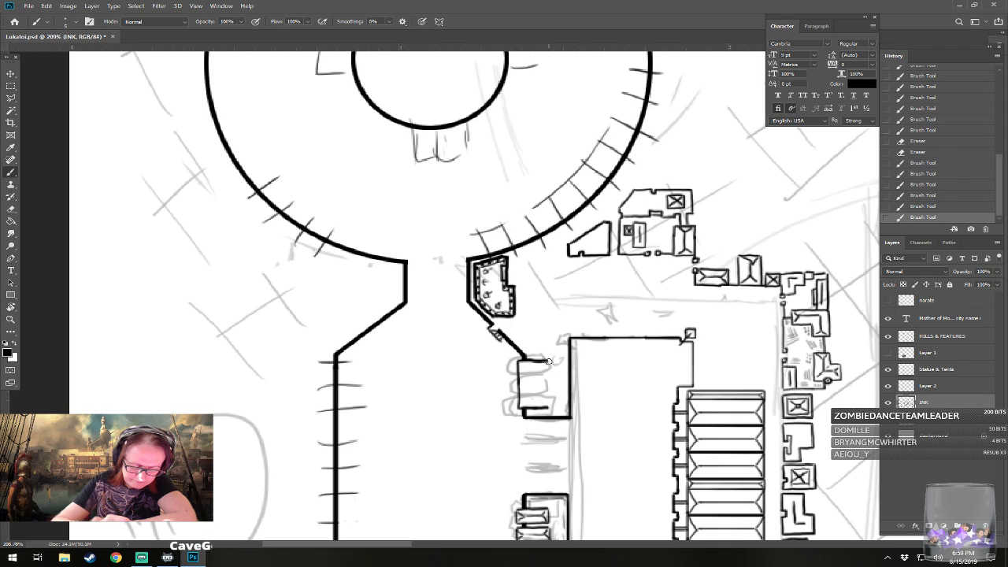
drag(548, 360, 544, 402)
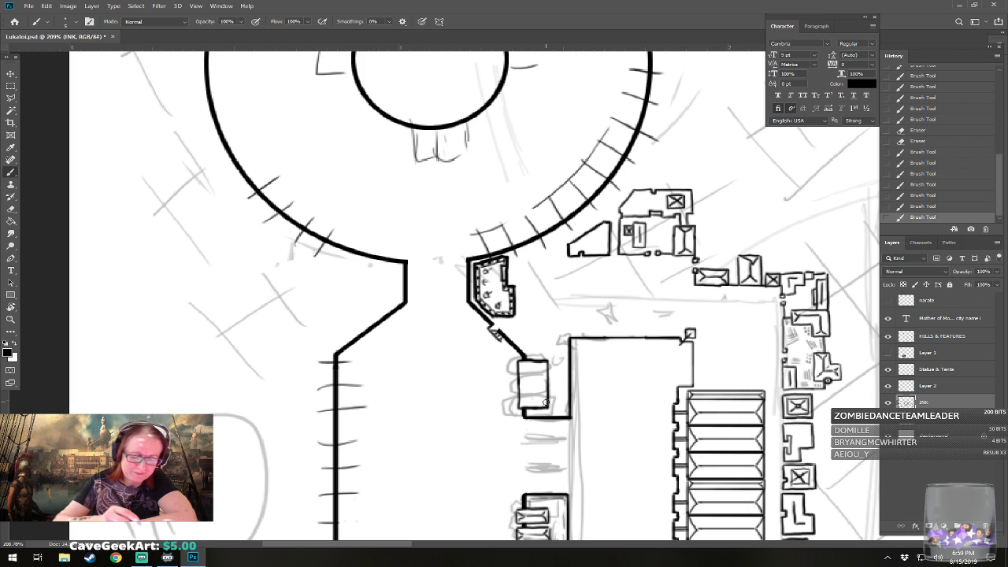
mouse_move(525, 396)
mouse_down()
mouse_move(547, 394)
mouse_move(550, 377)
mouse_up()
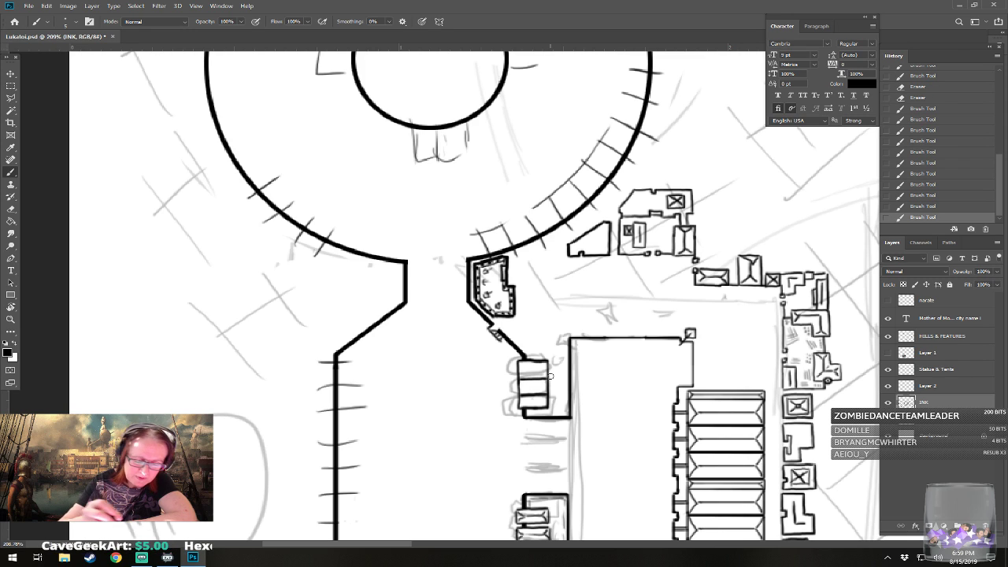
click(930, 206)
click(926, 195)
click(923, 184)
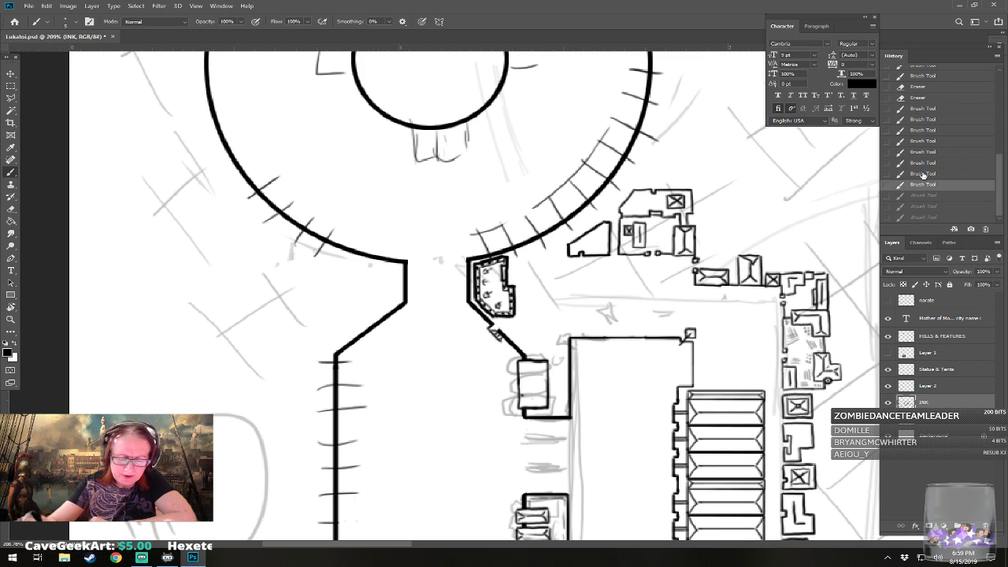
click(923, 174)
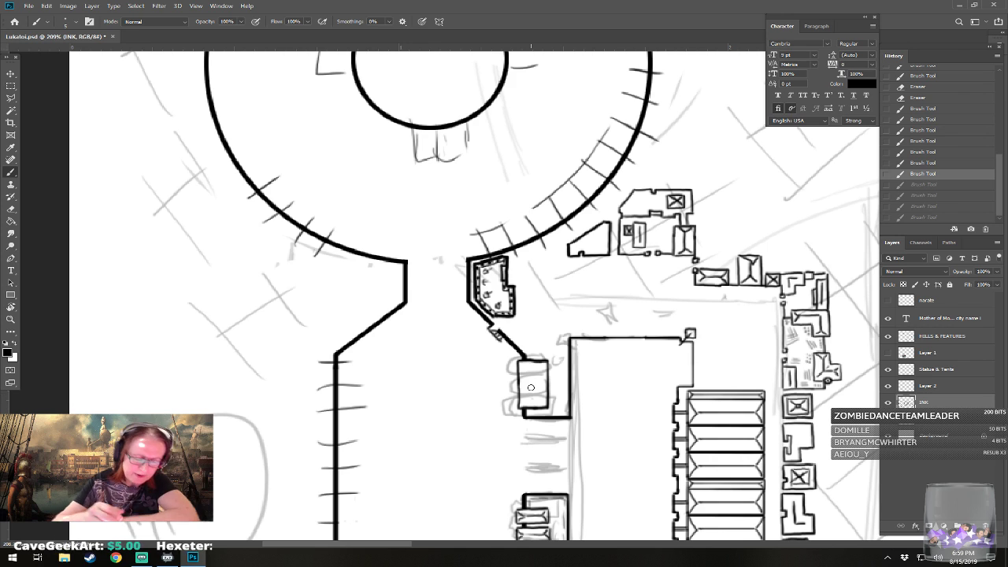
scroll(524, 391, up, 4)
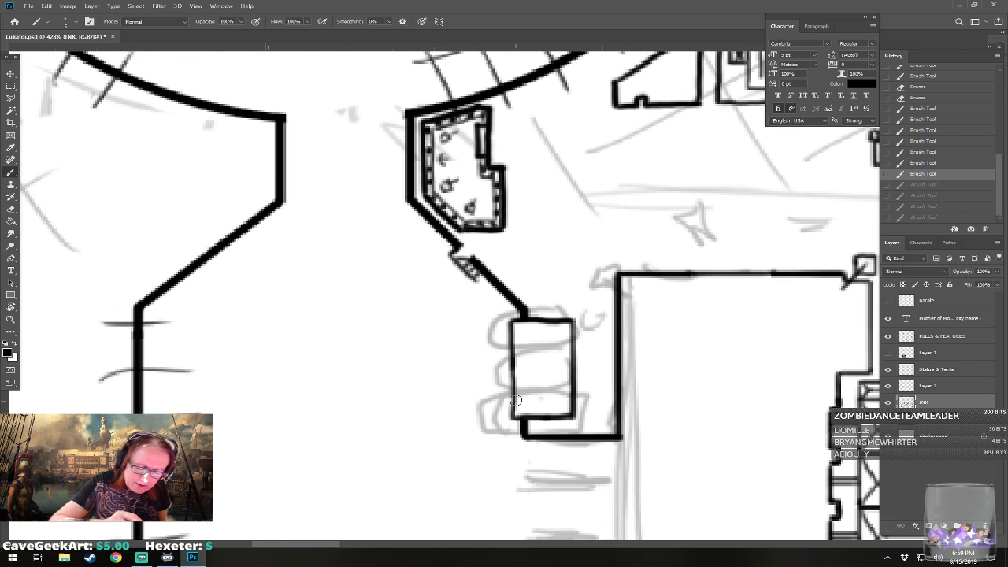
click(517, 399)
drag(517, 399, 572, 397)
click(516, 341)
drag(516, 341, 573, 340)
drag(516, 366, 573, 367)
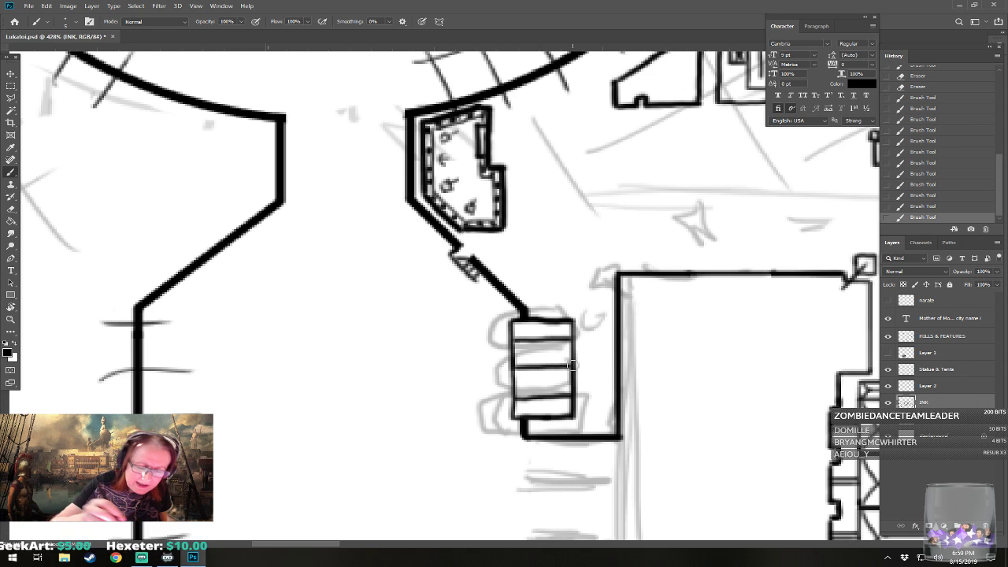
click(918, 183)
click(918, 173)
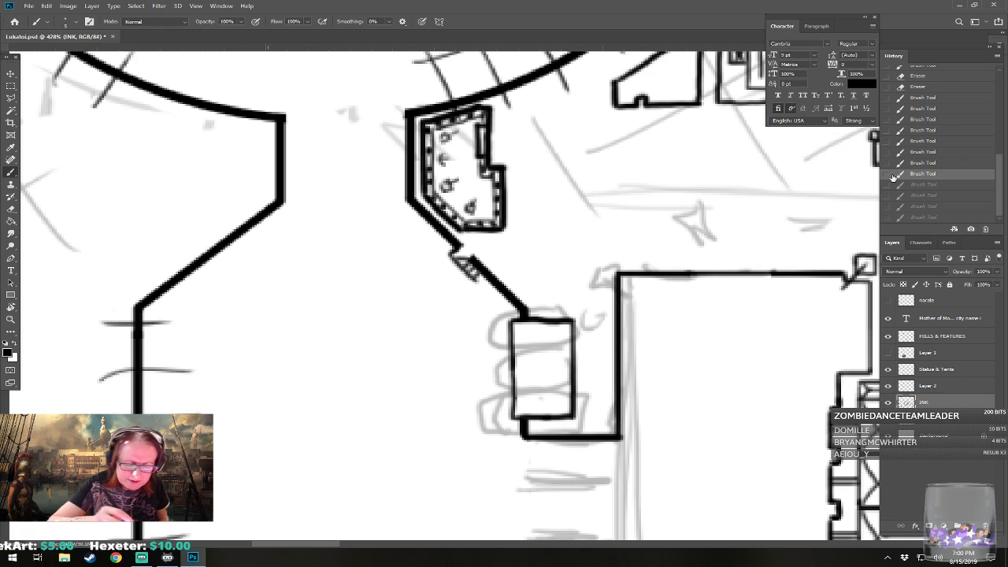
drag(514, 393, 573, 392)
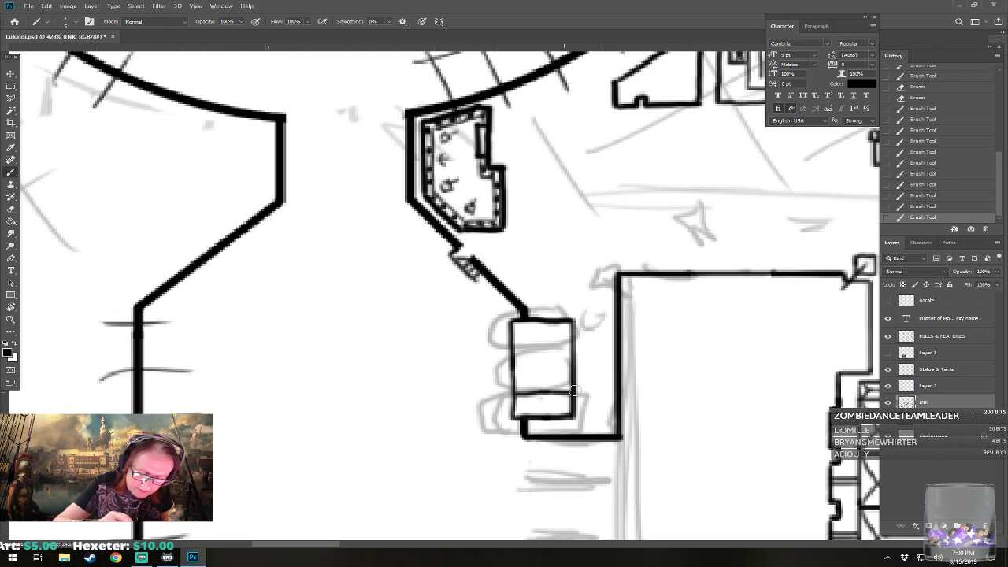
click(928, 206)
click(900, 198)
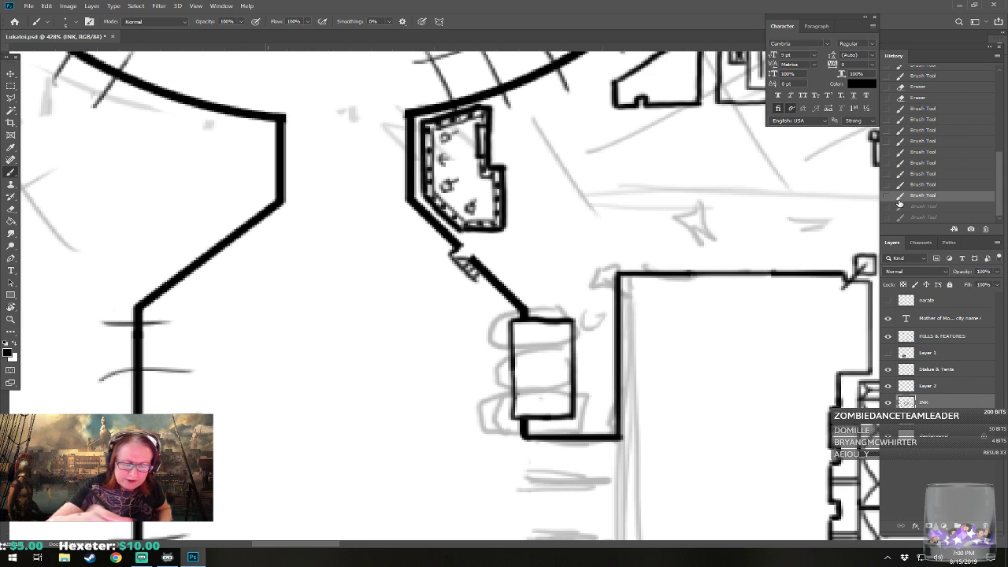
- Ink three straight horizontal lines across the new rectangular building to divide it into four equal bays
click(516, 393)
drag(516, 393, 573, 393)
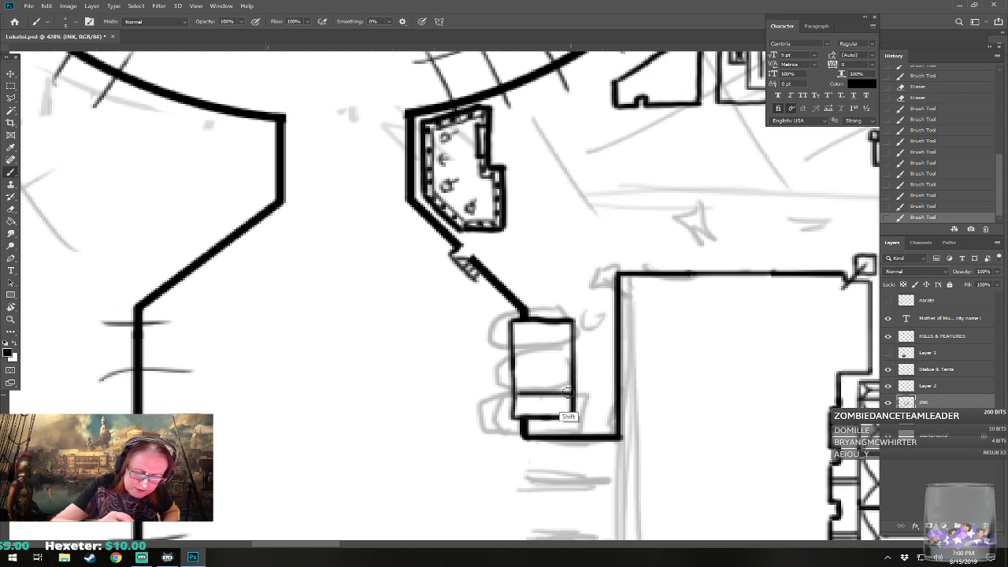
click(515, 344)
drag(515, 344, 572, 344)
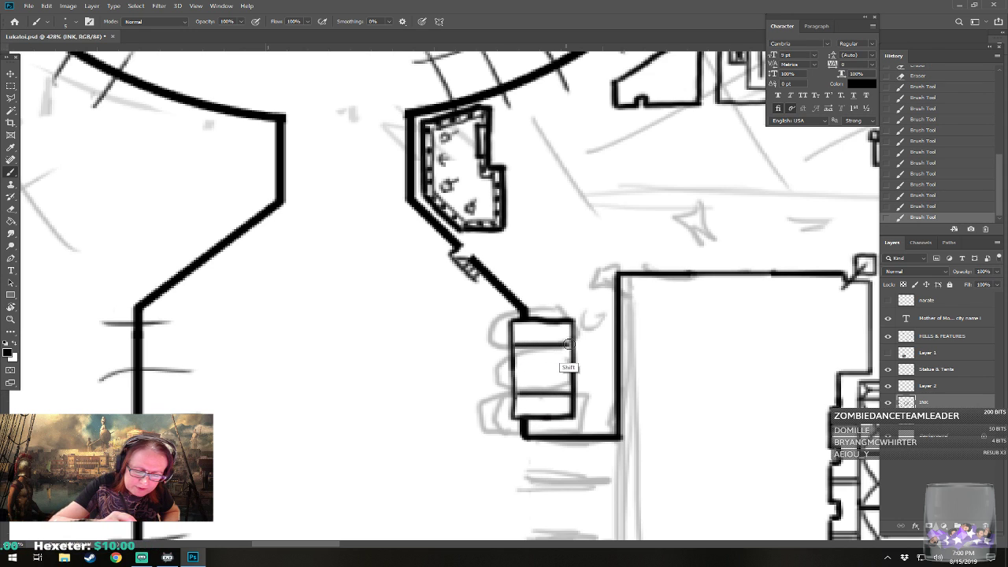
drag(515, 367, 572, 367)
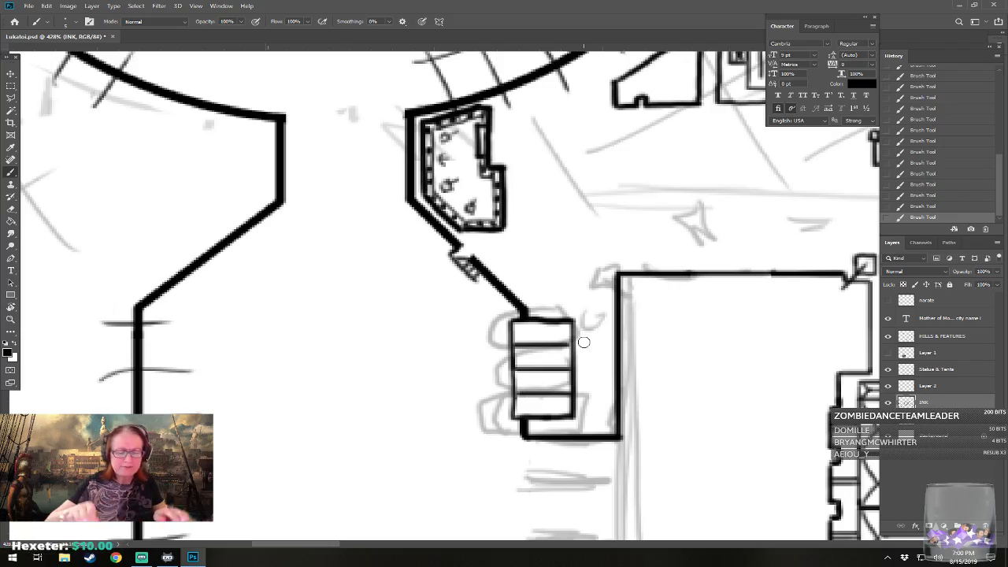
- Compare the circular harbour, channel and yards with the city wall, the walled city and the sketched lots between them
scroll(583, 342, down, 8)
scroll(584, 342, right, 3)
scroll(584, 343, right, 3)
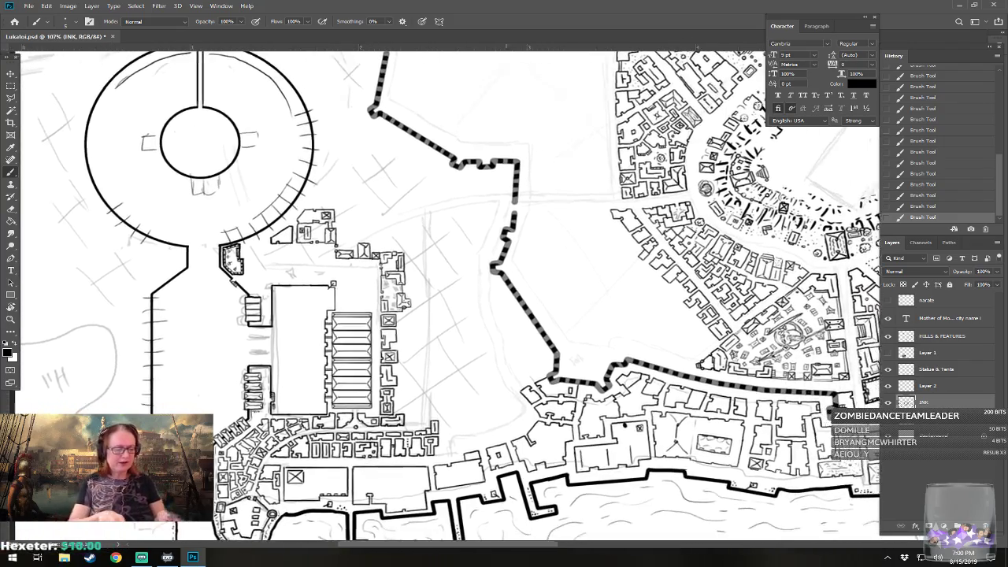
scroll(583, 343, down, 3)
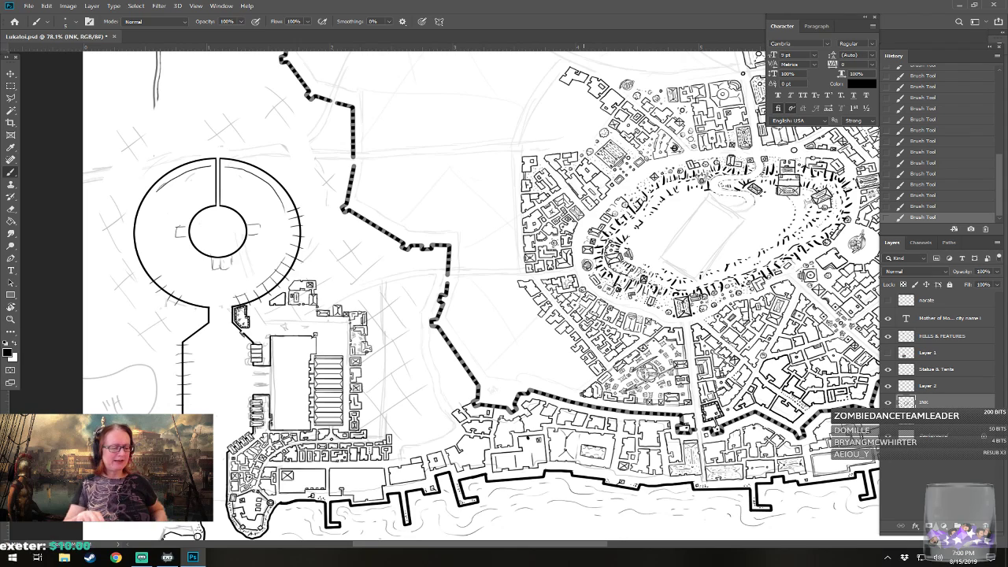
scroll(482, 292, right, 3)
scroll(482, 291, down, 1)
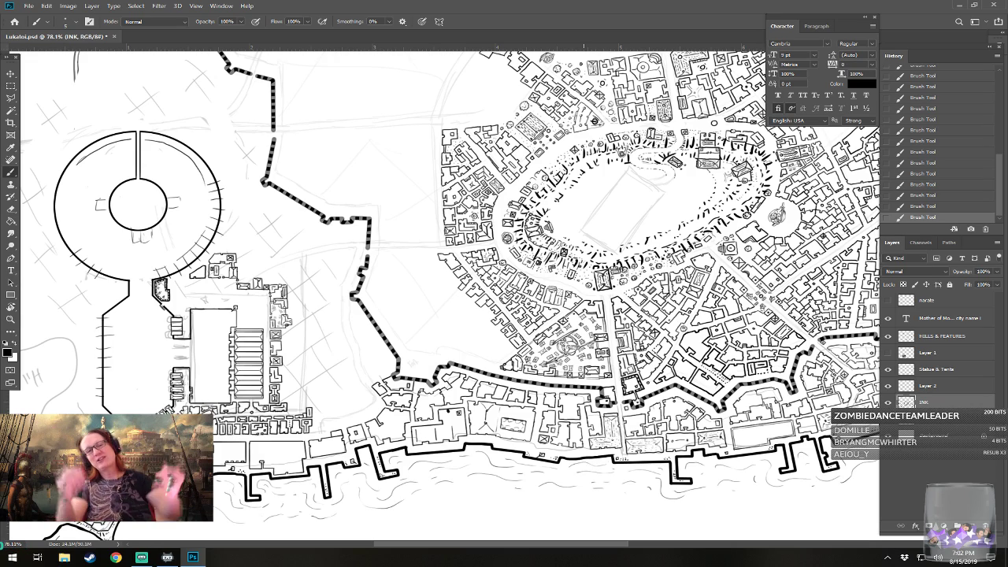
drag(266, 349, 473, 335)
scroll(472, 335, up, 3)
drag(694, 352, 754, 392)
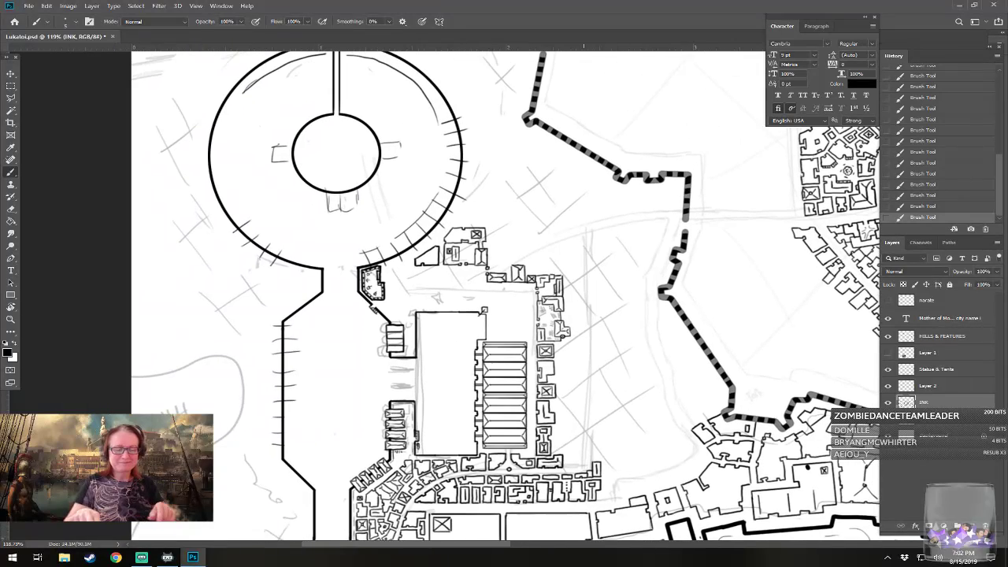
drag(583, 295, 454, 316)
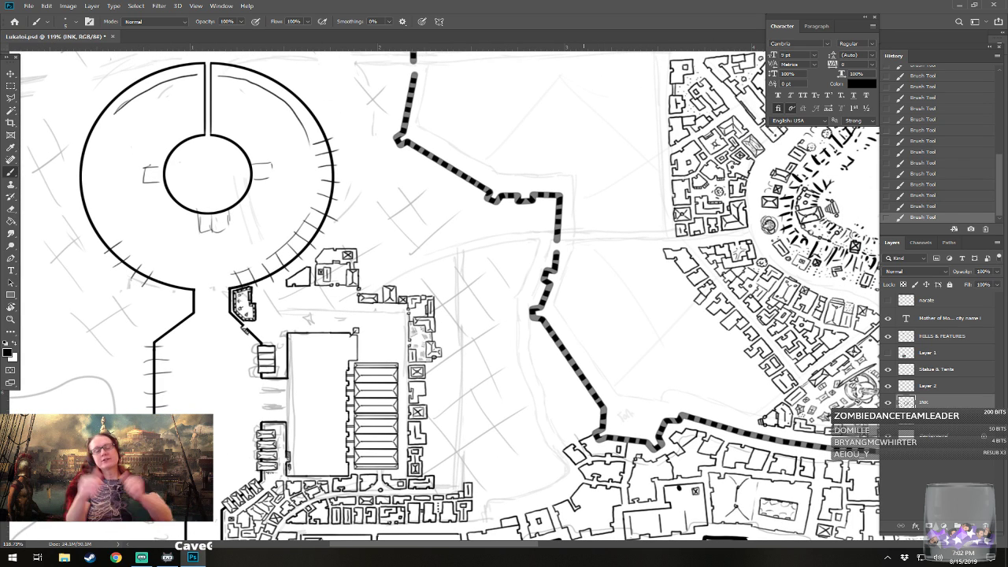
drag(583, 296, 530, 268)
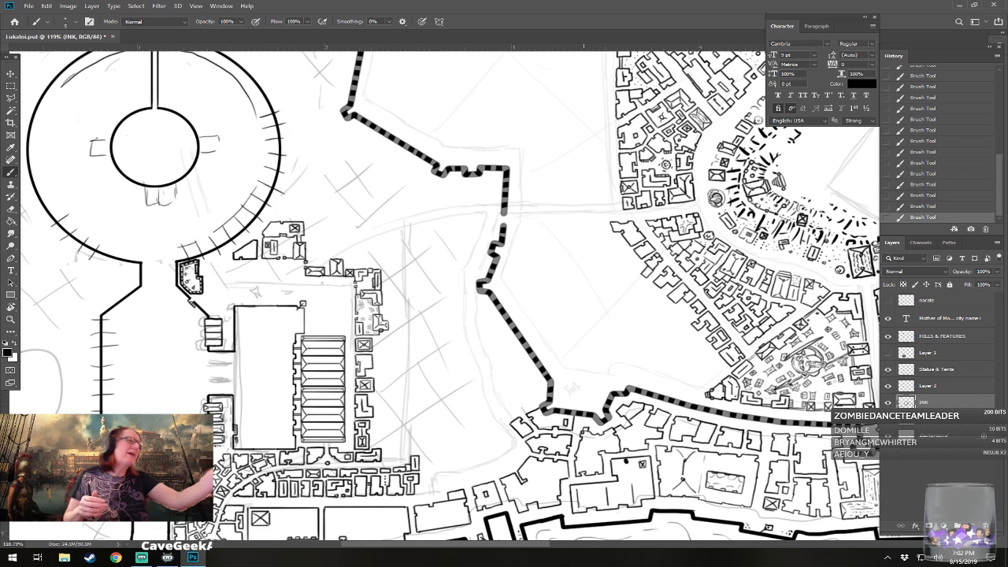
drag(530, 269, 639, 297)
- Ink a rectangular walled courtyard above the two hip-roofed buildings north of the yard, with a long narrow building inside its upper wall
scroll(406, 319, up, 5)
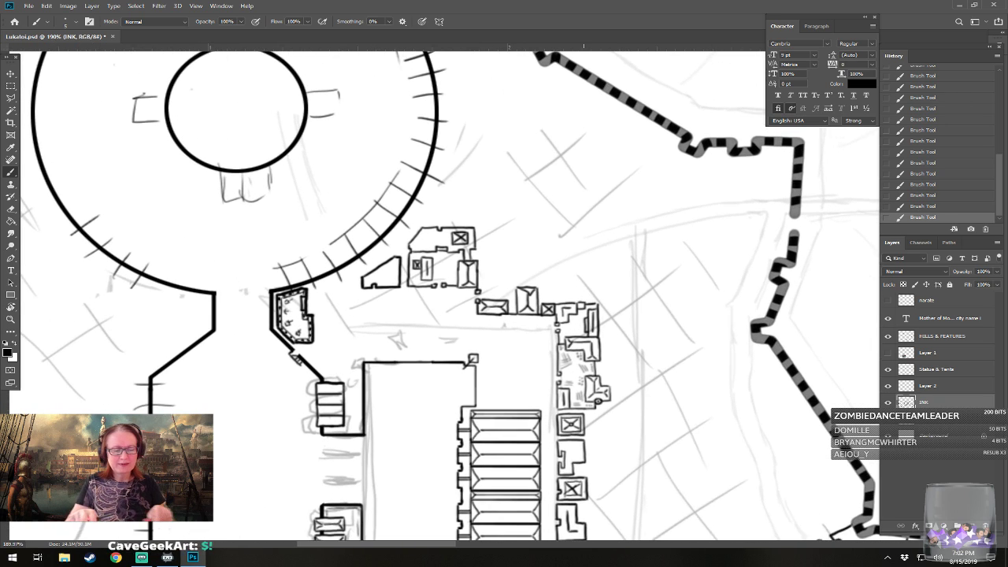
drag(406, 318, 406, 384)
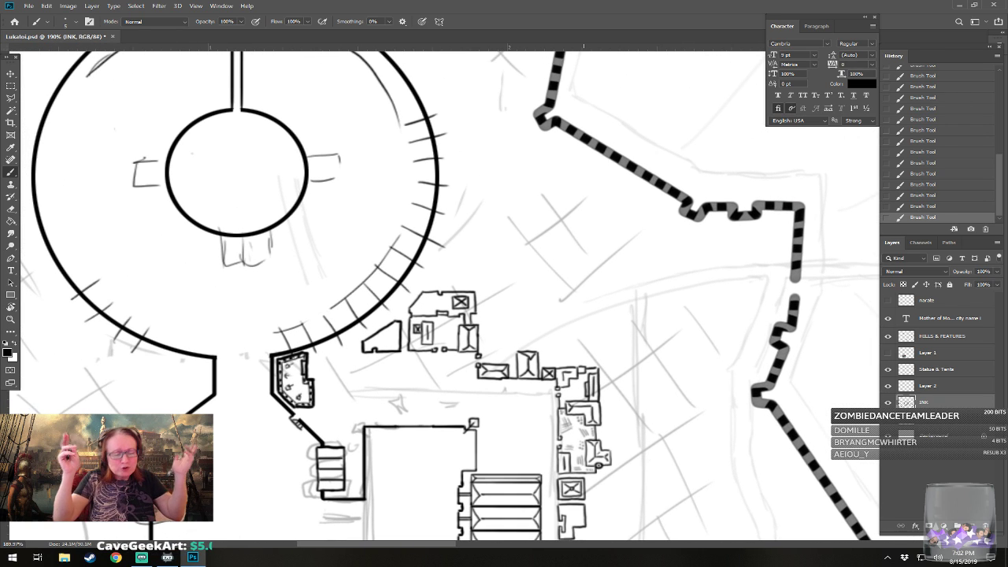
drag(406, 315, 411, 351)
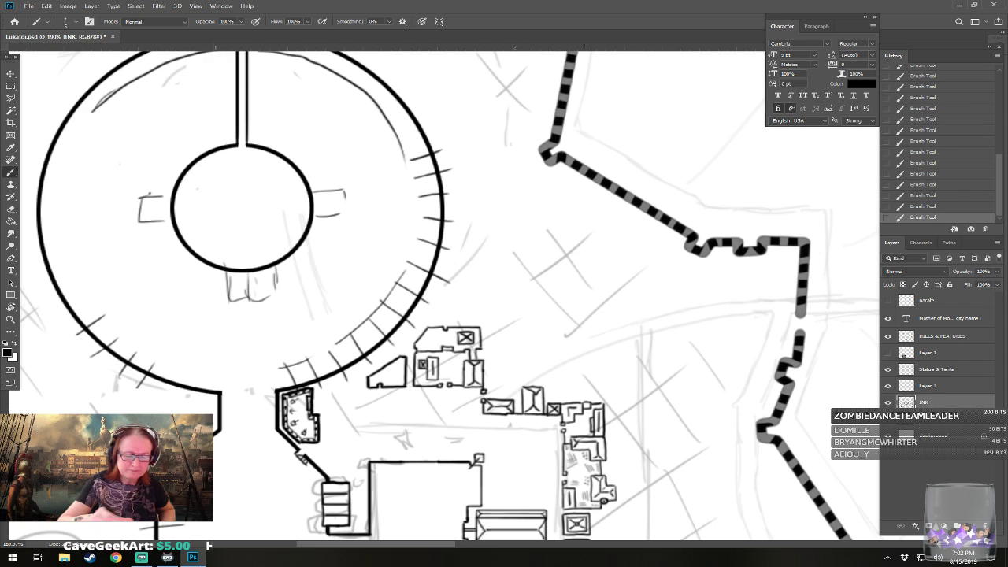
drag(483, 366, 541, 366)
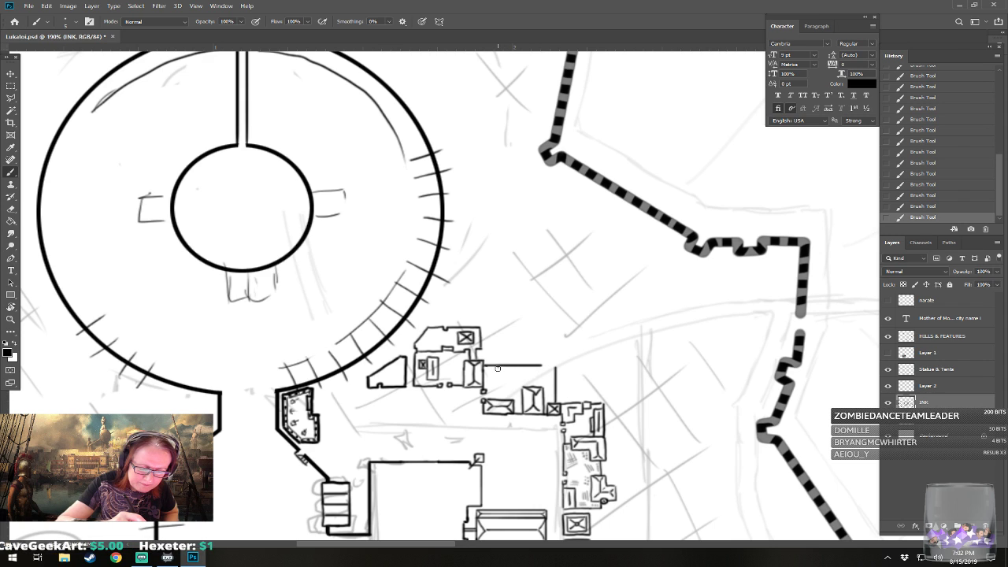
mouse_move(498, 366)
mouse_down()
mouse_move(499, 378)
mouse_move(540, 379)
mouse_move(555, 378)
mouse_move(555, 365)
mouse_up()
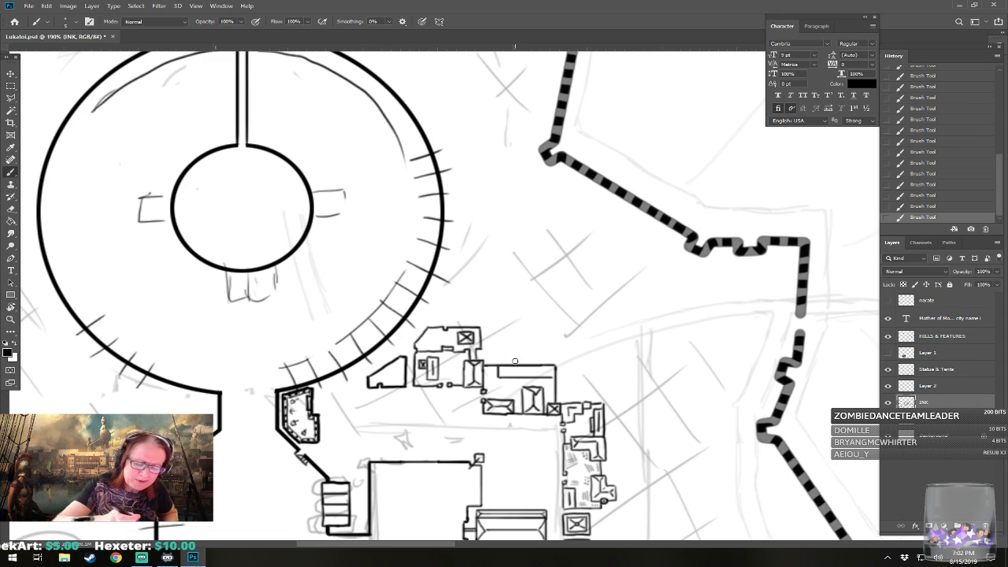
- Erase the middle of the courtyard's upper wall and ink the long hip-roofed building so that it projects through the gap
mouse_move(516, 363)
mouse_down()
mouse_move(548, 366)
mouse_move(509, 361)
mouse_up()
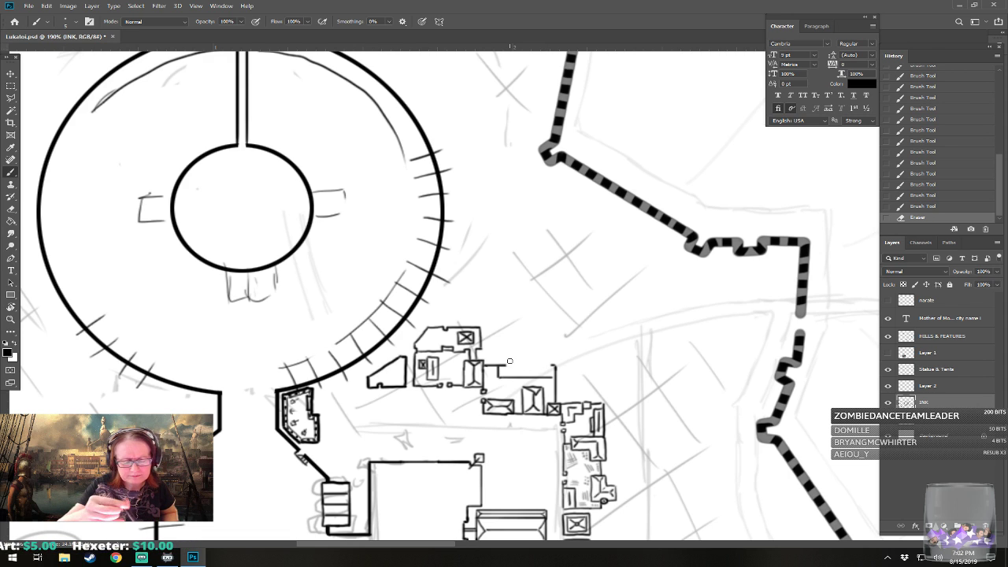
click(506, 364)
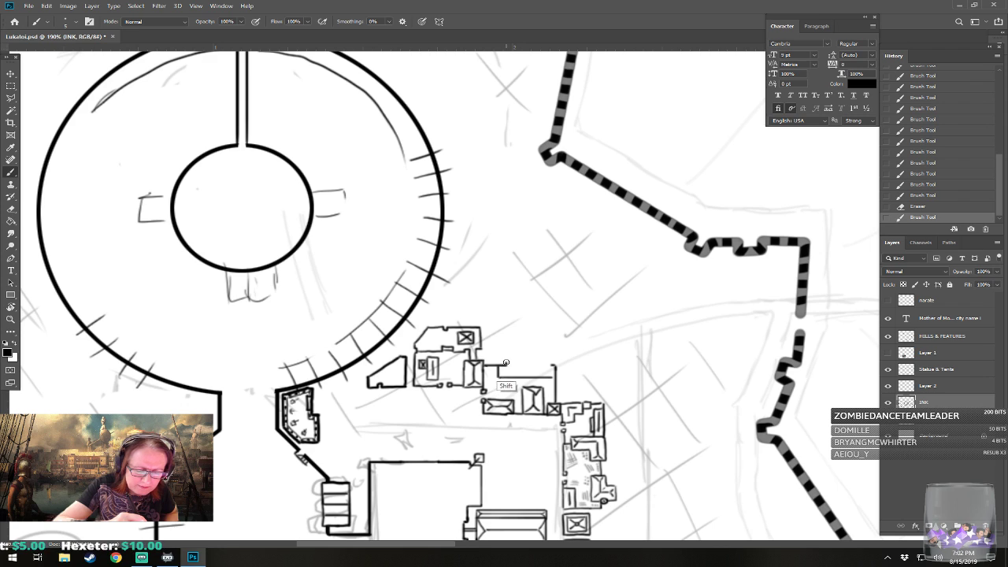
click(506, 361)
mouse_move(507, 360)
mouse_down()
mouse_move(551, 362)
mouse_move(506, 371)
mouse_up()
click(506, 371)
mouse_move(498, 377)
mouse_down()
mouse_move(554, 368)
mouse_move(529, 365)
mouse_move(524, 377)
mouse_move(553, 377)
mouse_up()
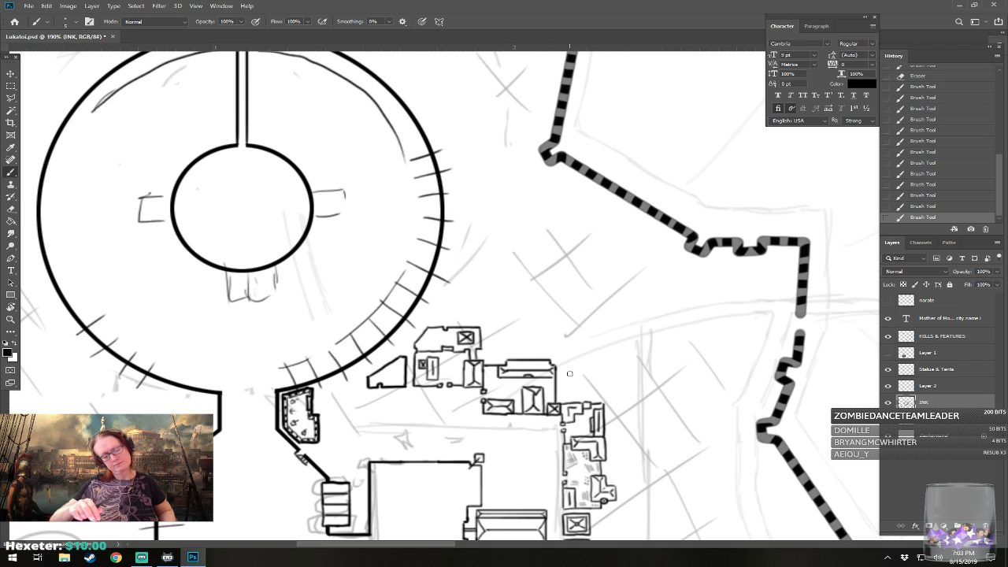
- Ink a narrow horizontal hip-roofed building beside the lower end of the building column east of the long ship sheds
scroll(445, 347, down, 7)
scroll(445, 346, right, 3)
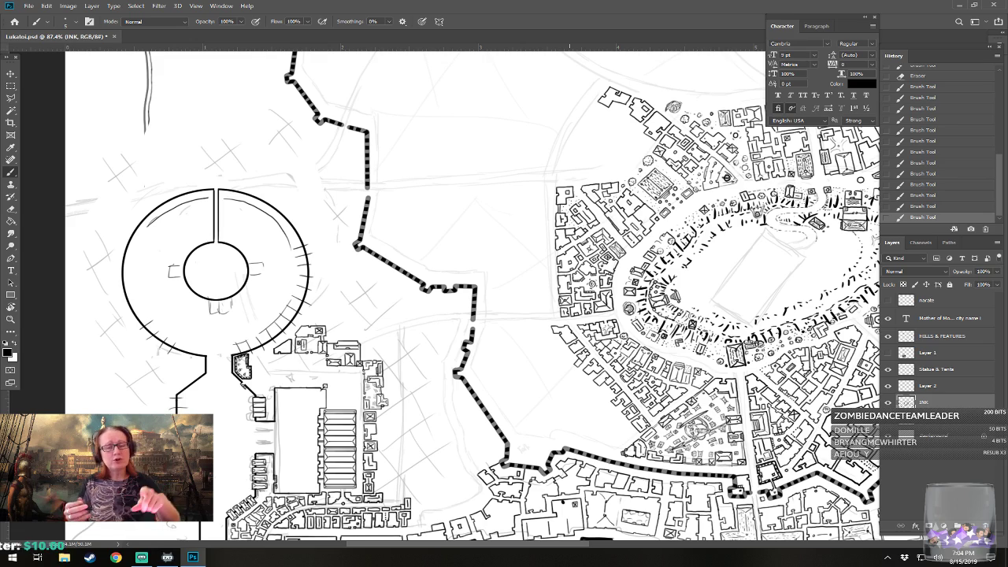
drag(385, 527, 460, 489)
scroll(460, 489, up, 3)
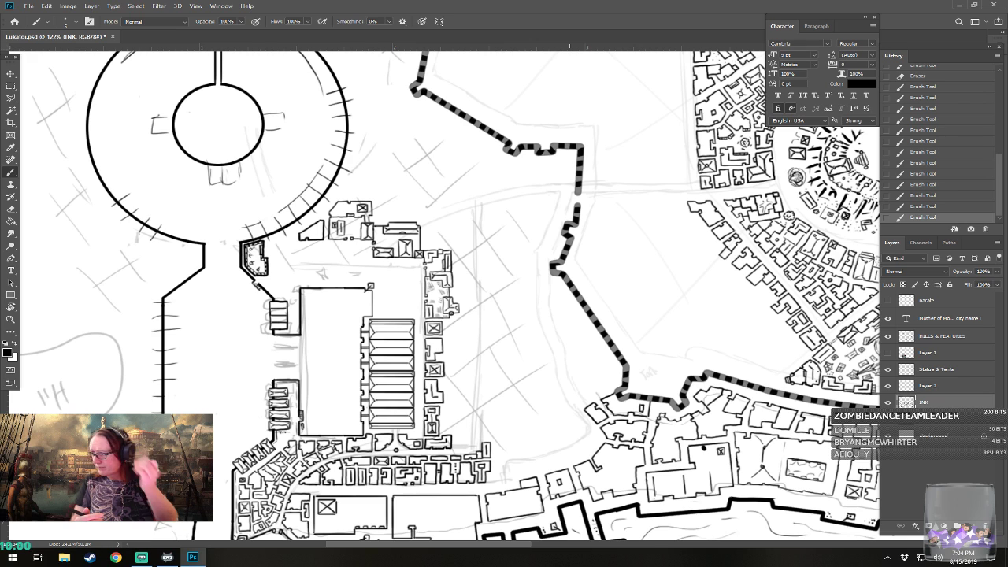
drag(504, 299, 604, 365)
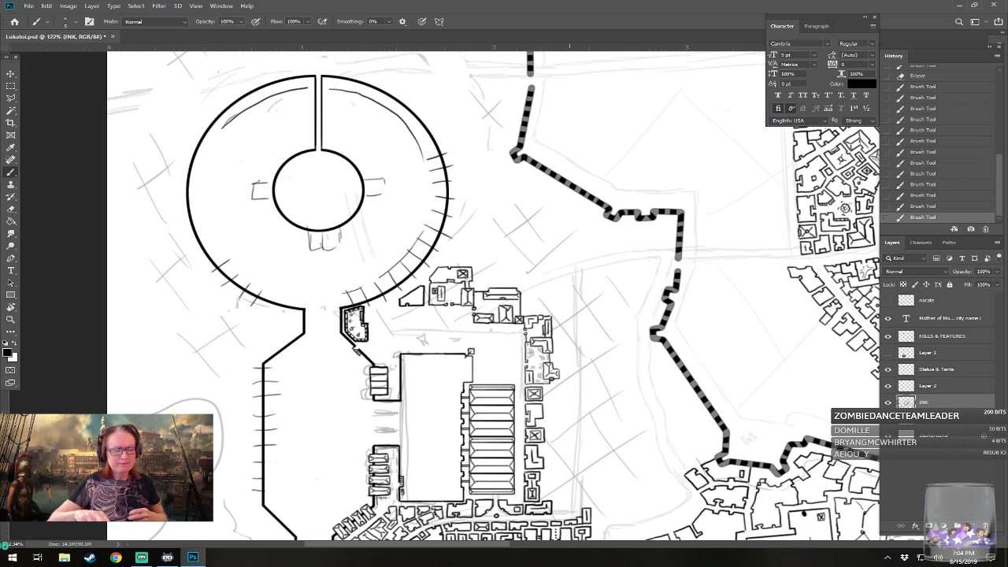
drag(569, 314, 559, 281)
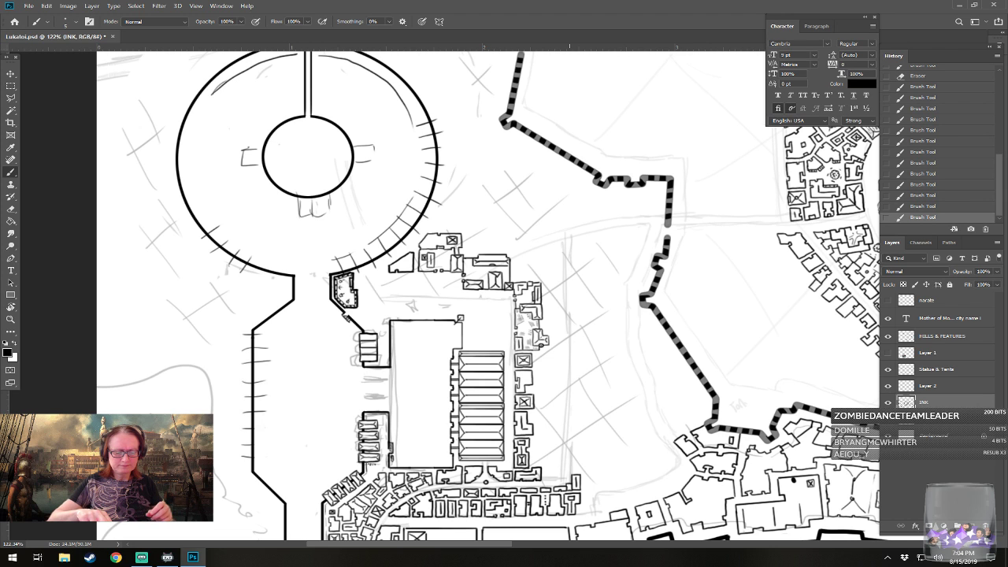
scroll(570, 522, up, 3)
scroll(569, 441, up, 2)
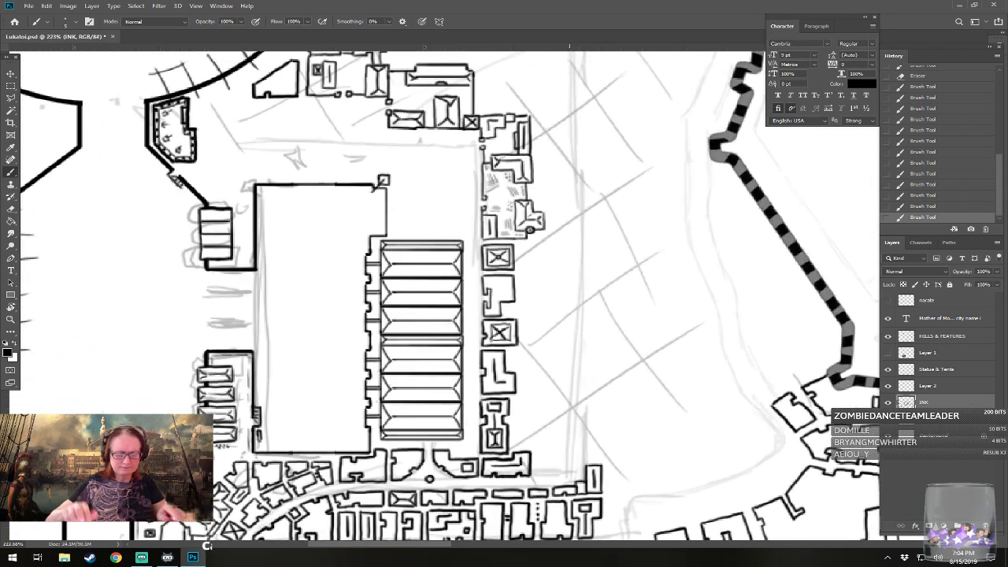
click(512, 399)
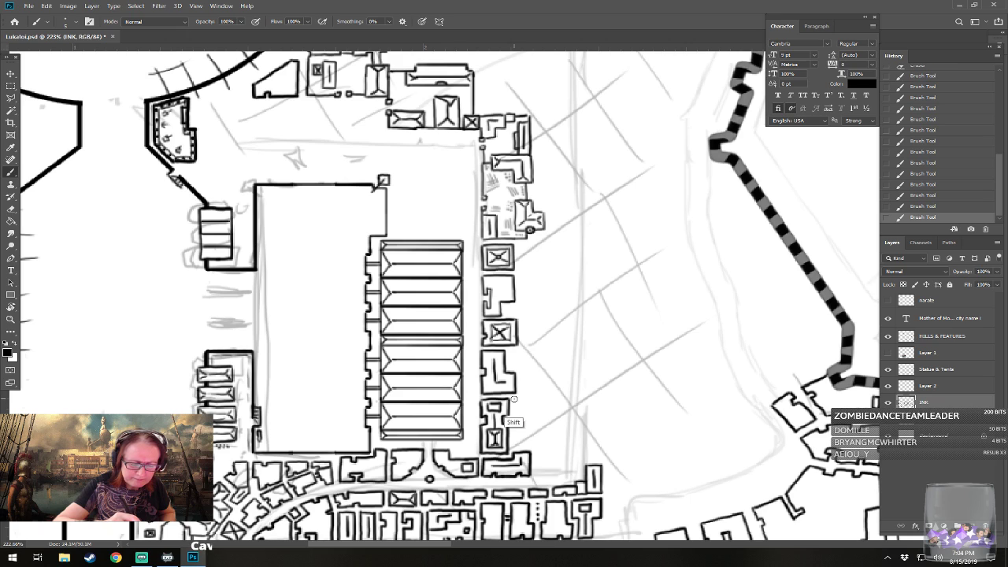
shift+click(569, 399)
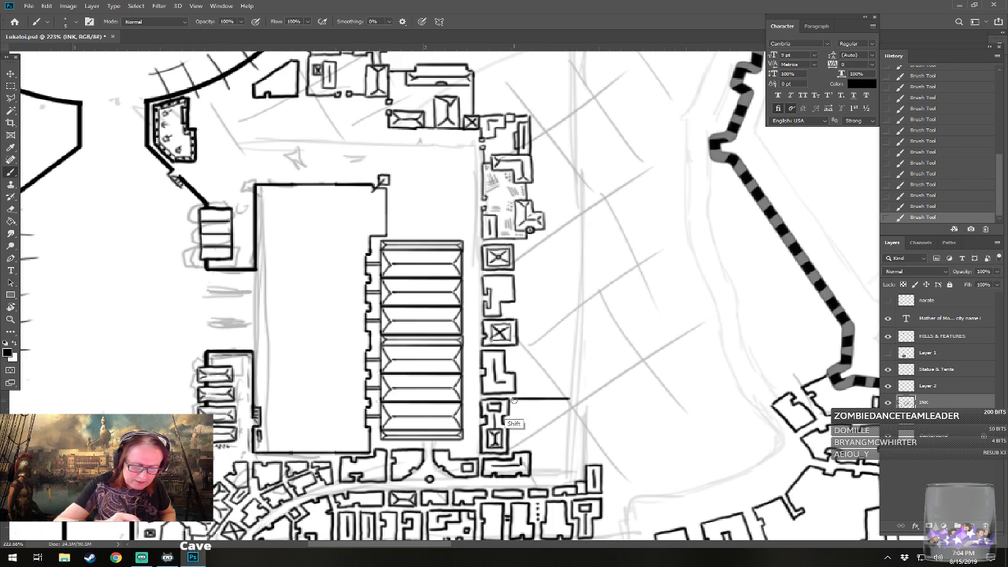
mouse_move(513, 415)
mouse_down()
mouse_move(568, 417)
mouse_move(568, 398)
mouse_move(568, 413)
mouse_move(541, 407)
mouse_move(568, 415)
mouse_up()
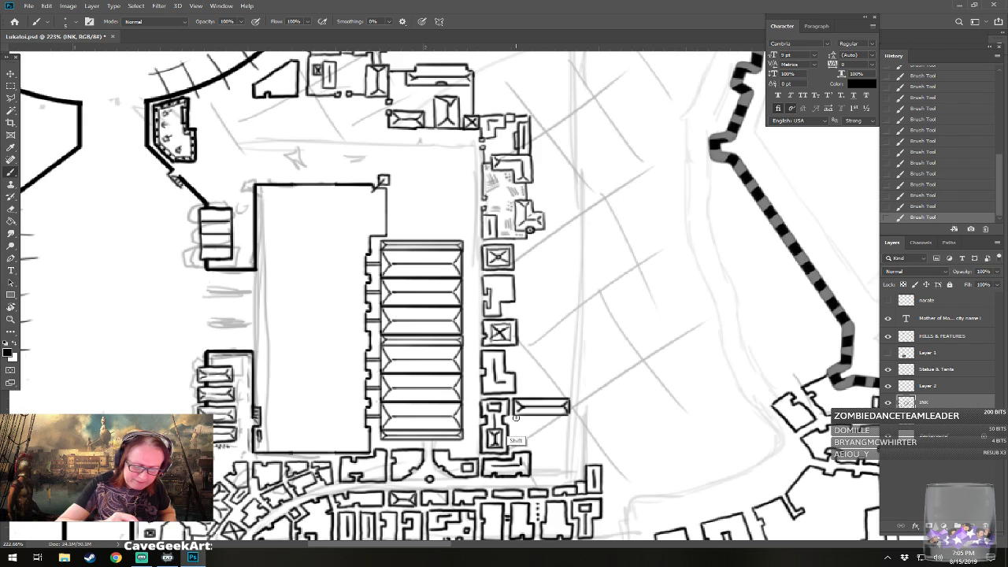
- Ink a stepped courtyard wing below the narrow hip-roofed building, closing its lower corner, and add a small square structure inside the courtyard
mouse_move(515, 442)
mouse_down()
mouse_move(538, 457)
mouse_move(556, 457)
mouse_move(550, 427)
mouse_move(568, 420)
mouse_move(565, 450)
mouse_up()
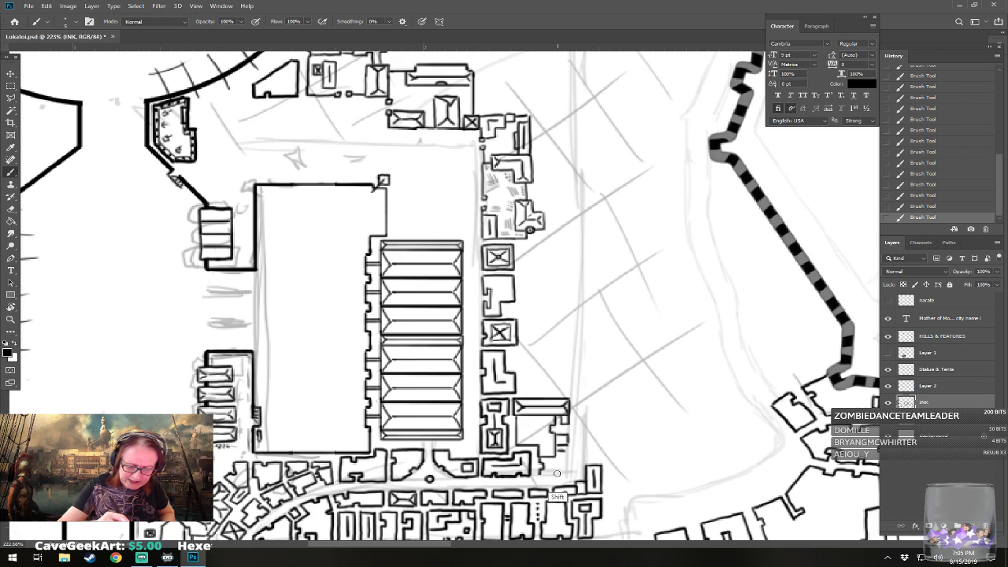
drag(540, 473, 563, 474)
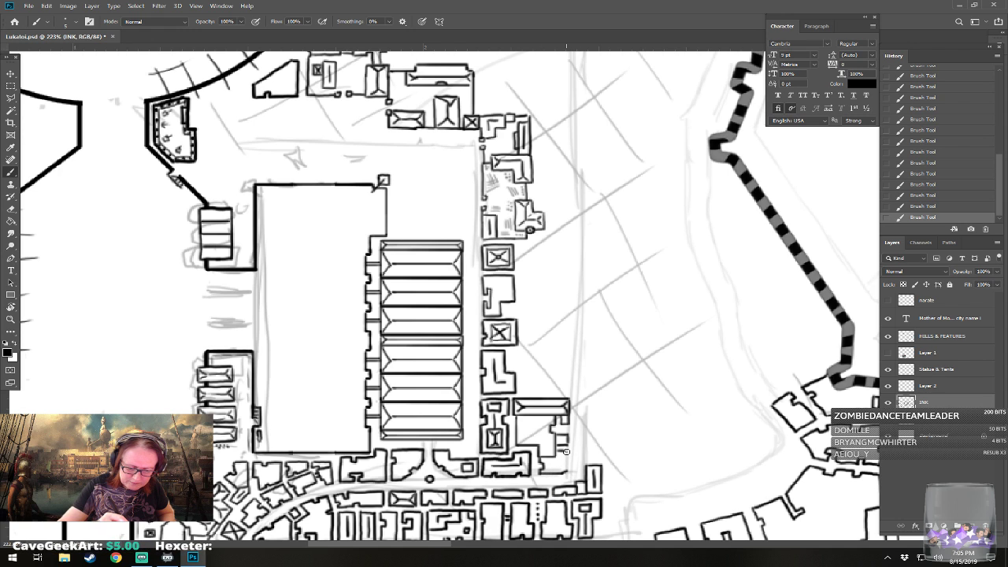
drag(554, 464, 562, 464)
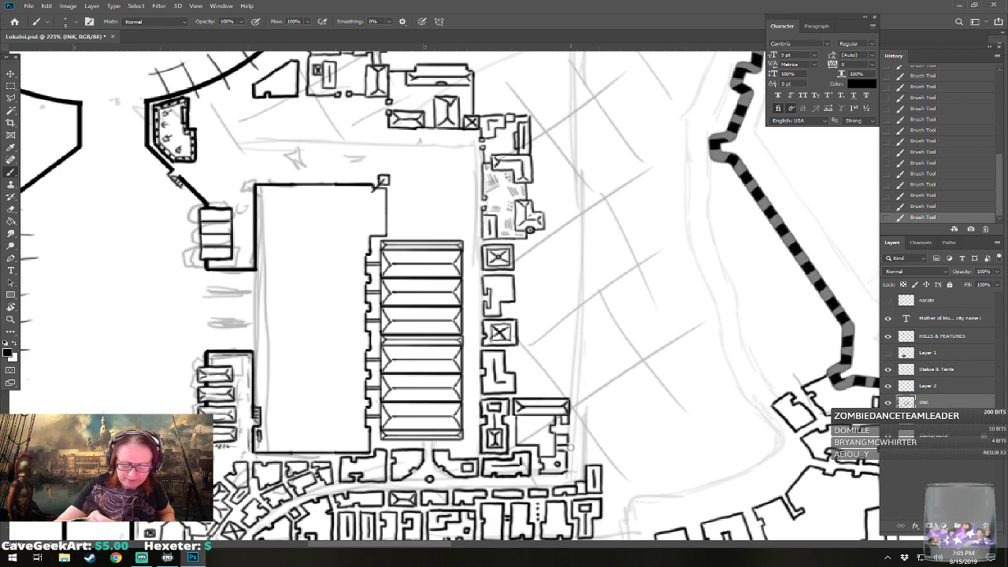
drag(599, 393, 660, 392)
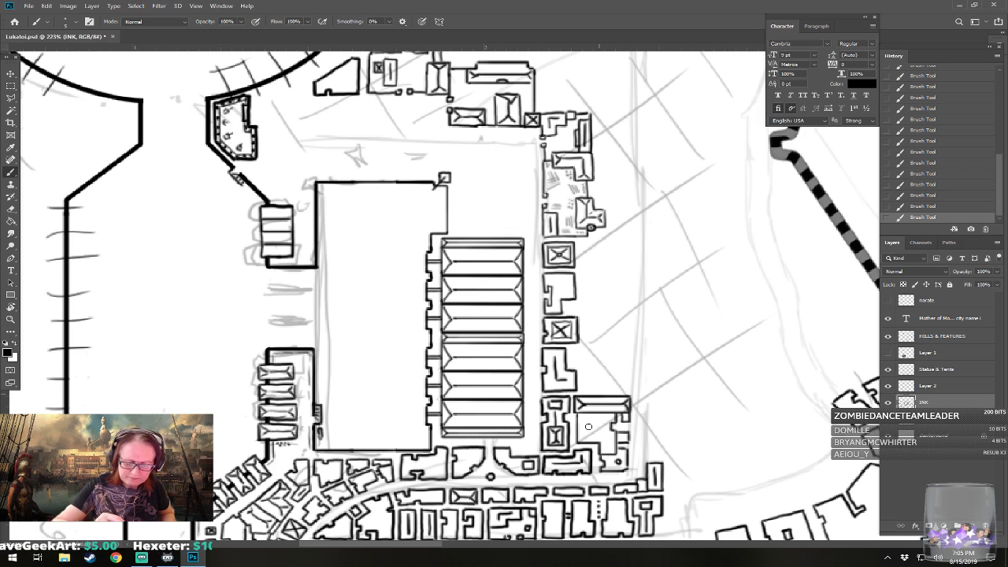
mouse_move(588, 426)
mouse_down()
mouse_move(598, 433)
mouse_move(599, 421)
mouse_move(590, 422)
mouse_move(597, 430)
mouse_up()
mouse_move(589, 430)
mouse_down()
mouse_move(596, 423)
mouse_move(553, 455)
mouse_up()
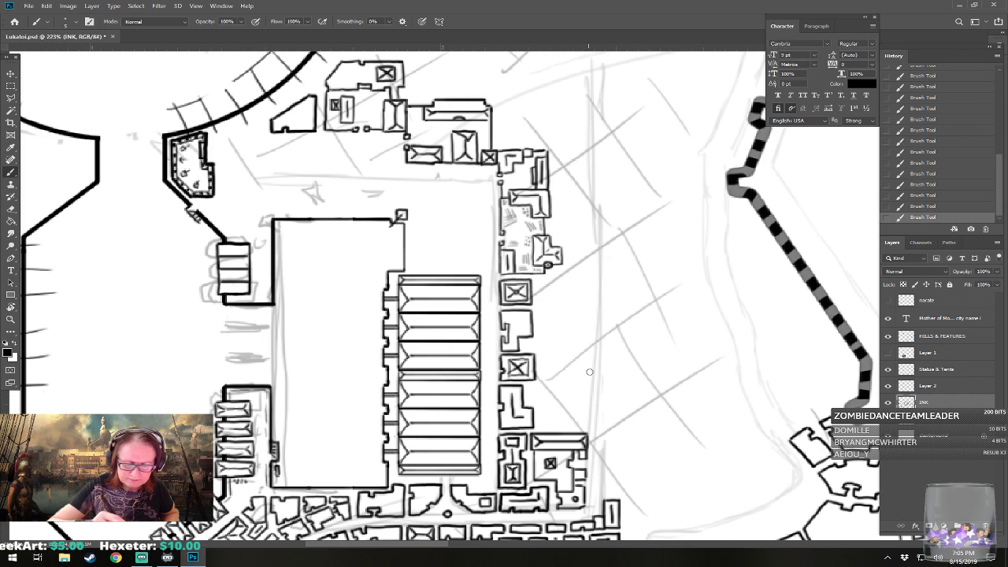
- Ink a notched C-shaped building above the narrow hip-roofed one, and a small building filling the space beside the neighbouring L-shaped building
mouse_move(593, 352)
mouse_down()
mouse_move(554, 356)
mouse_move(562, 317)
mouse_move(540, 448)
mouse_move(573, 355)
mouse_up()
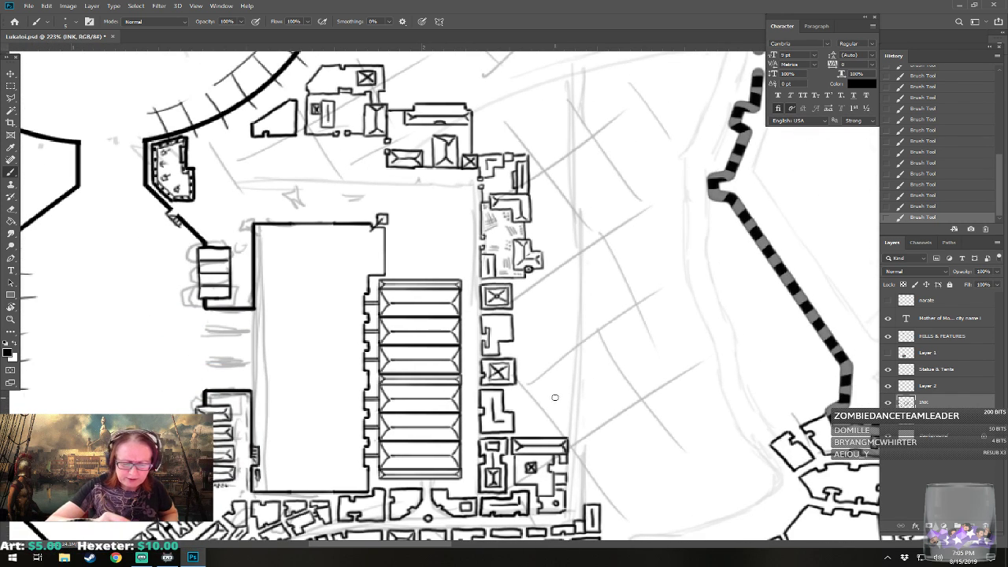
mouse_move(541, 387)
mouse_down()
mouse_move(572, 388)
mouse_move(543, 391)
mouse_move(544, 431)
mouse_move(570, 431)
mouse_move(566, 415)
mouse_move(568, 431)
mouse_up()
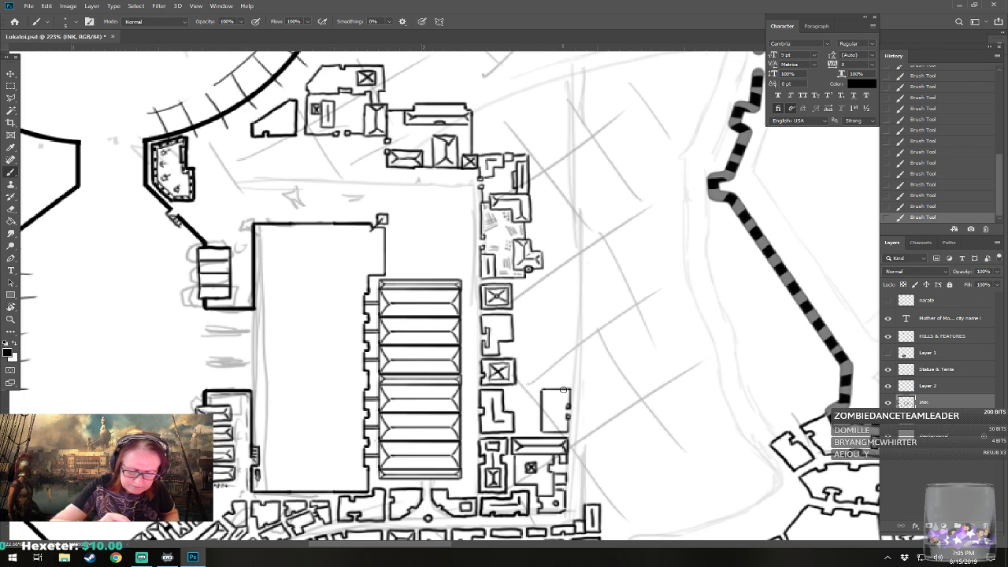
drag(562, 390, 563, 399)
drag(563, 400, 552, 410)
mouse_move(552, 410)
mouse_down()
mouse_move(551, 395)
mouse_move(552, 418)
mouse_up()
mouse_move(552, 418)
mouse_down()
mouse_move(557, 431)
mouse_move(547, 428)
mouse_up()
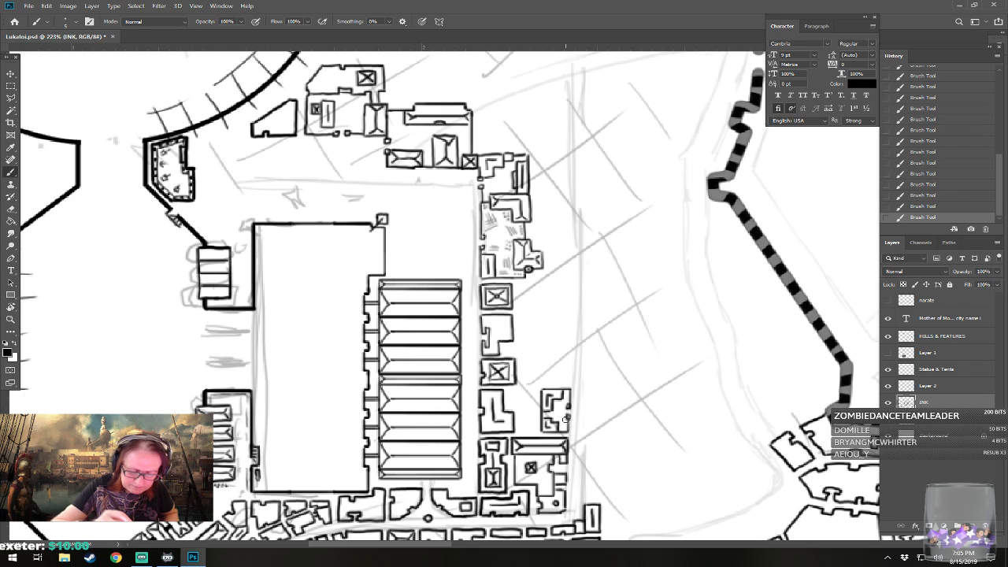
drag(581, 386, 592, 387)
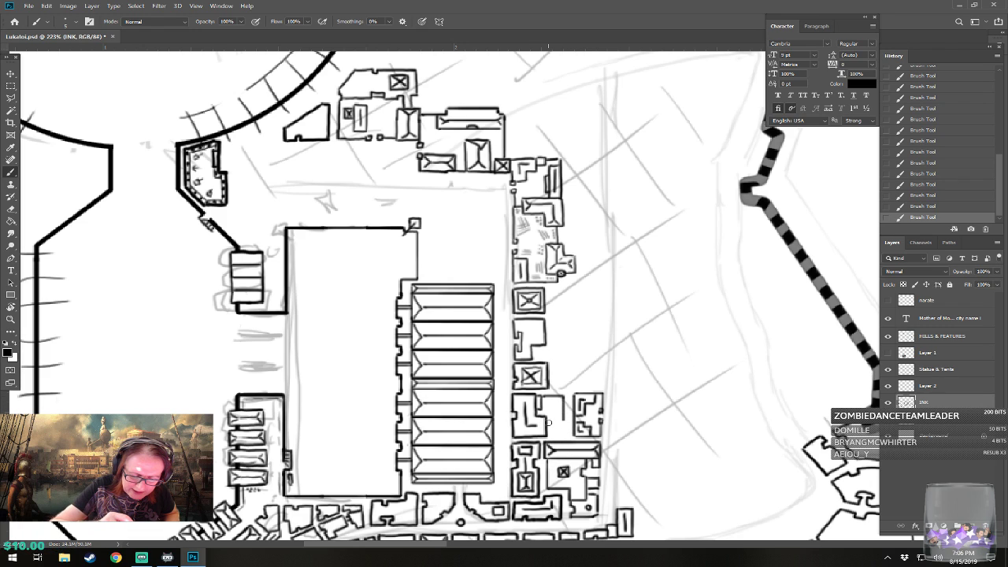
mouse_move(552, 409)
mouse_down()
mouse_move(561, 434)
mouse_move(565, 403)
mouse_move(563, 429)
mouse_up()
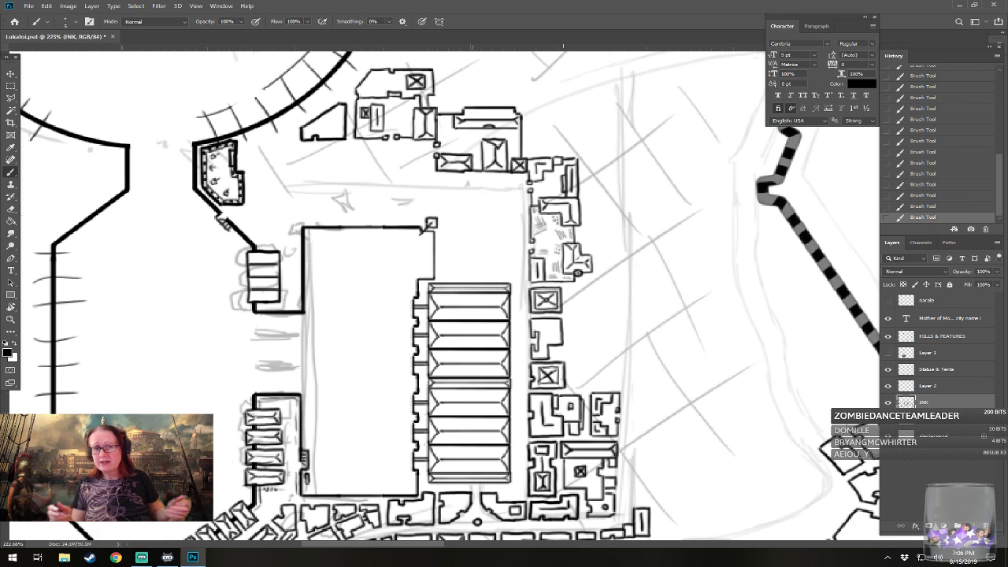
drag(563, 428, 698, 452)
drag(568, 299, 521, 329)
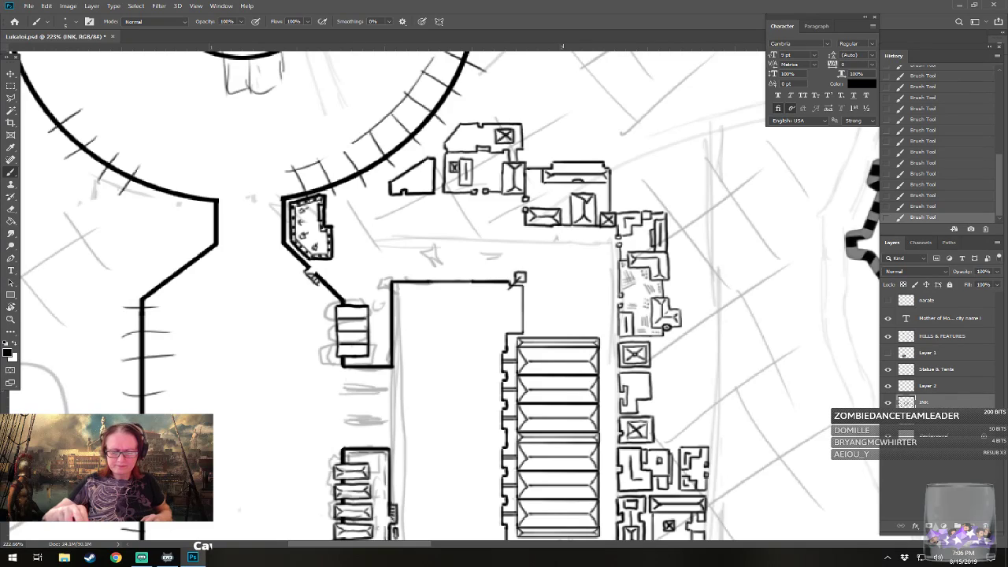
mouse_move(562, 299)
mouse_down()
mouse_move(560, 332)
mouse_move(548, 307)
mouse_move(542, 319)
mouse_move(578, 289)
mouse_up()
scroll(562, 299, up, 2)
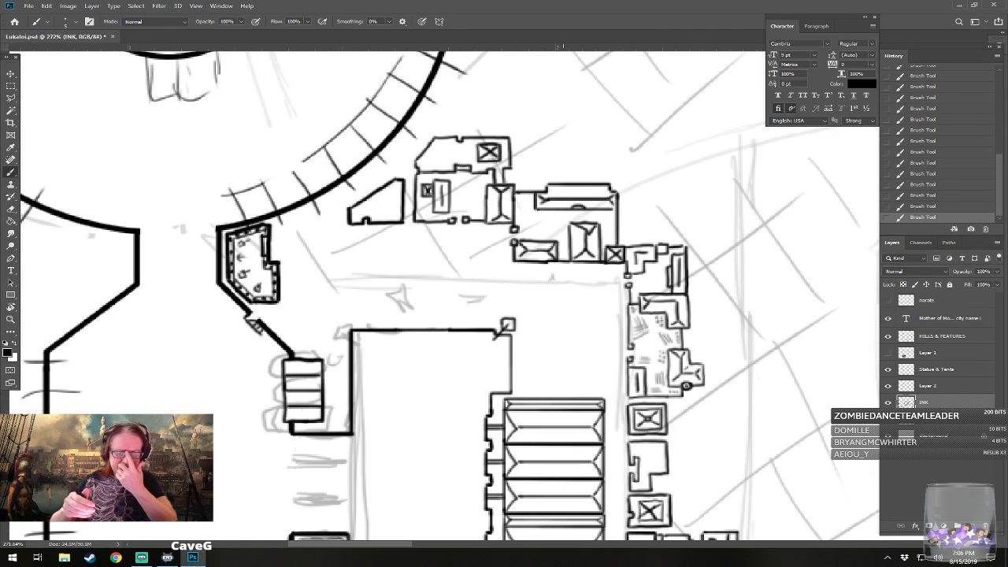
drag(547, 349, 558, 360)
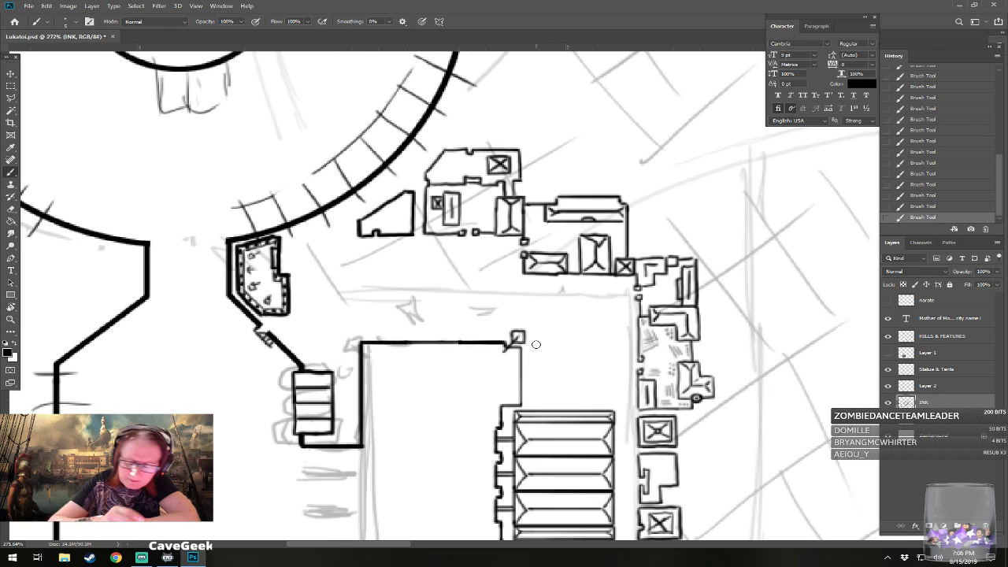
- Set the brush size to 4 px and ink small boat hulls with surrounding hatching in the open yard above the long ship sheds
click(41, 21)
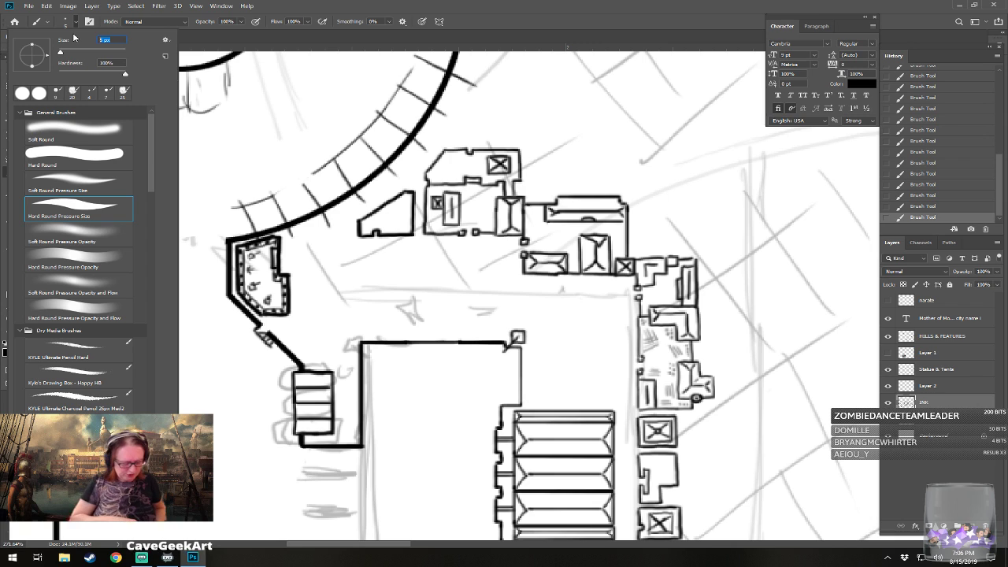
text(4)
key(Return)
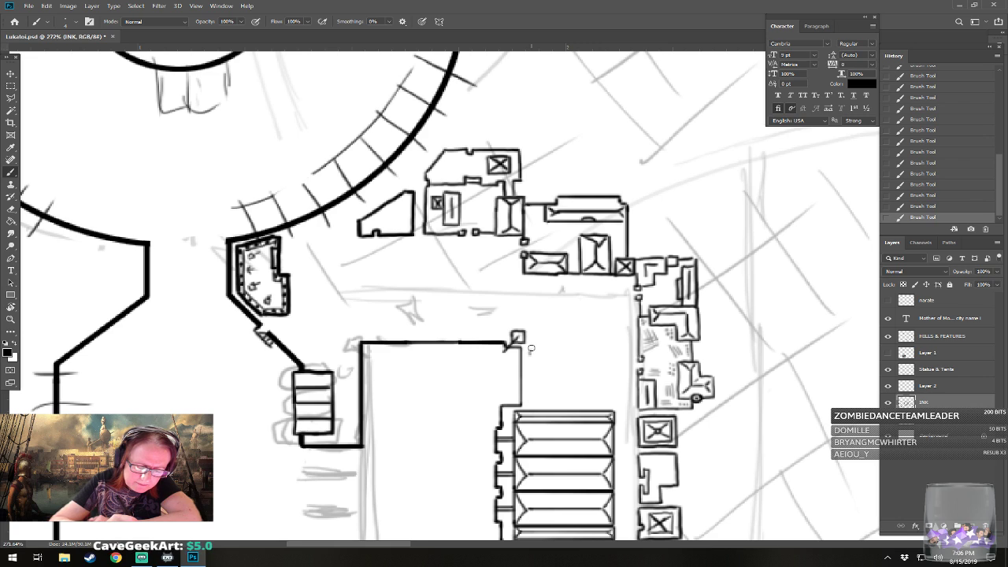
mouse_move(529, 354)
mouse_down()
mouse_move(553, 330)
mouse_move(552, 348)
mouse_up()
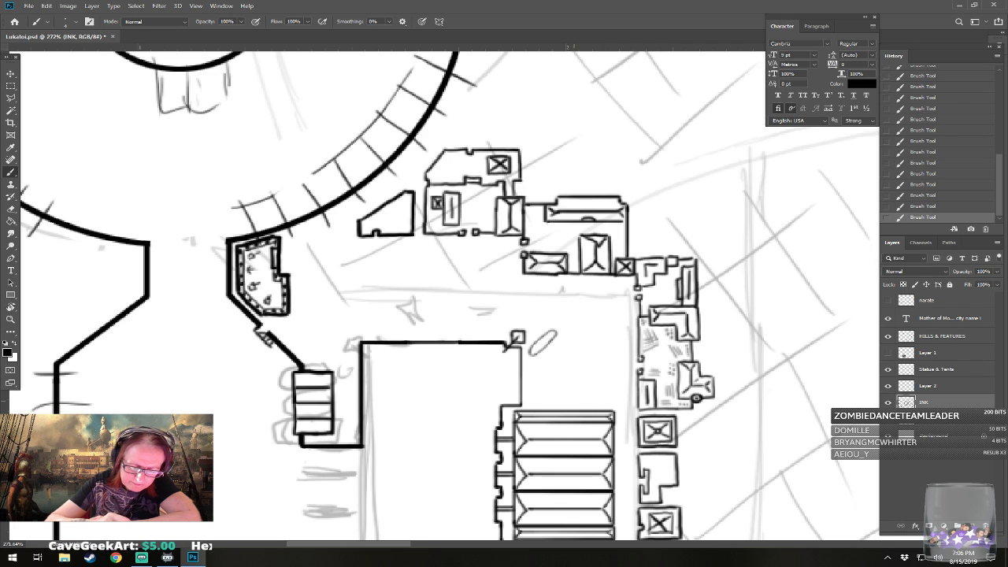
drag(540, 389, 562, 397)
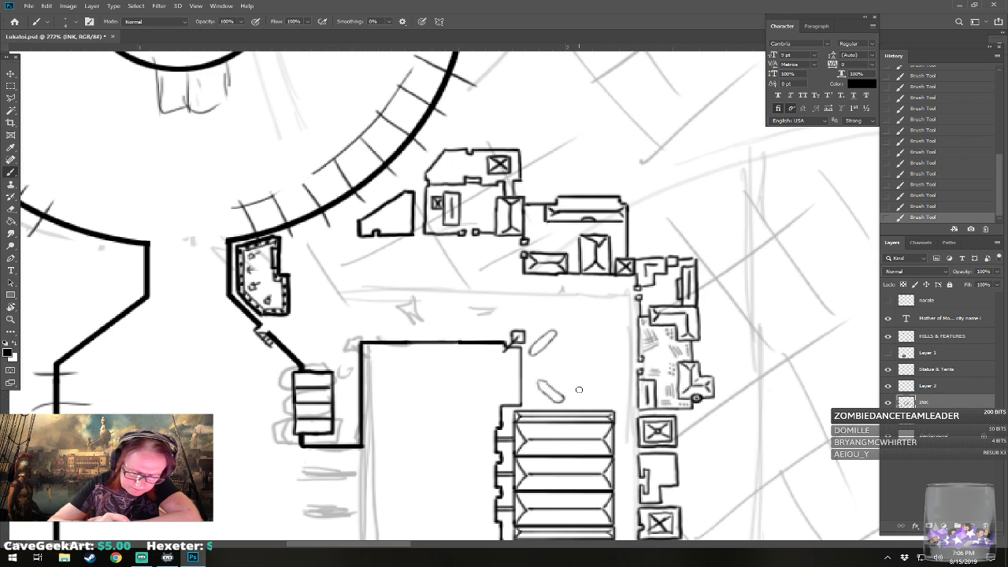
drag(579, 396, 582, 390)
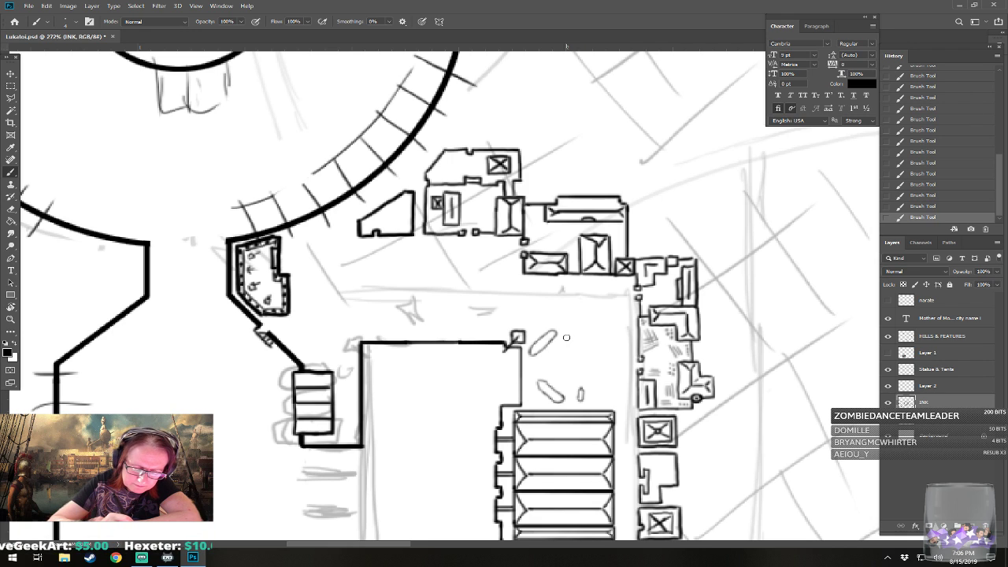
mouse_move(566, 337)
mouse_down()
mouse_move(574, 347)
mouse_move(590, 331)
mouse_move(587, 346)
mouse_move(545, 340)
mouse_up()
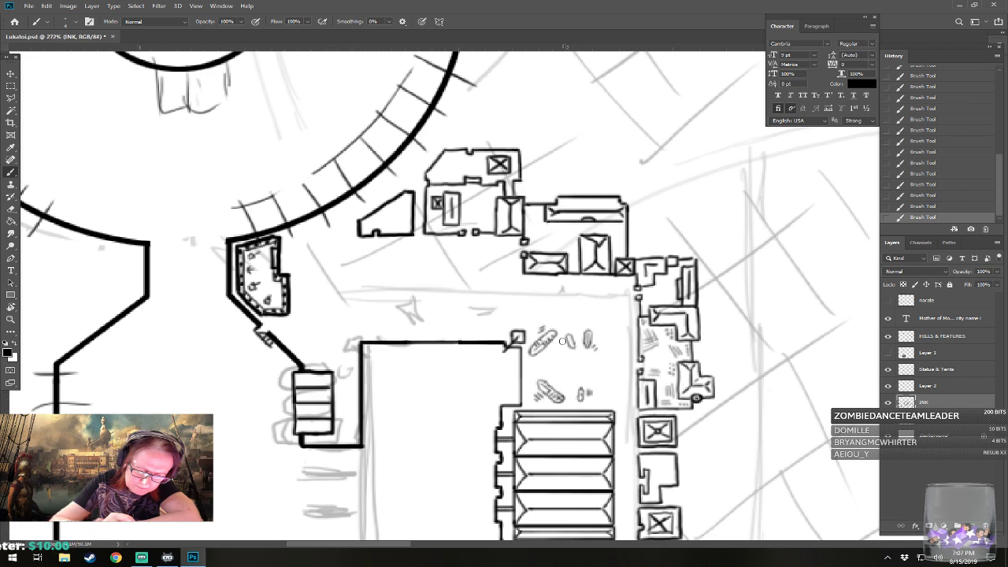
drag(562, 341, 577, 334)
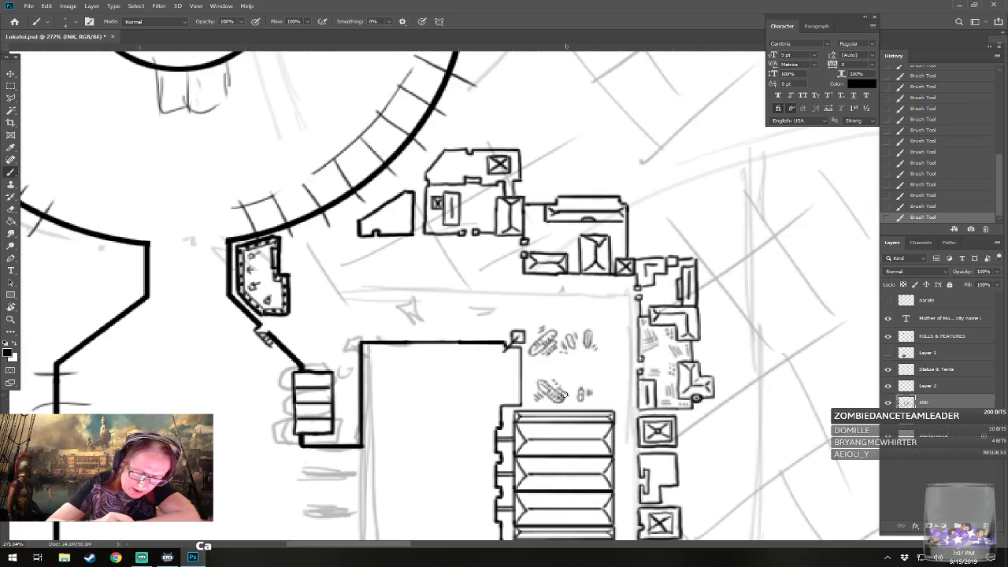
- Examine the whole city map and the inked area around the circular harbour and ship sheds
scroll(566, 393, down, 10)
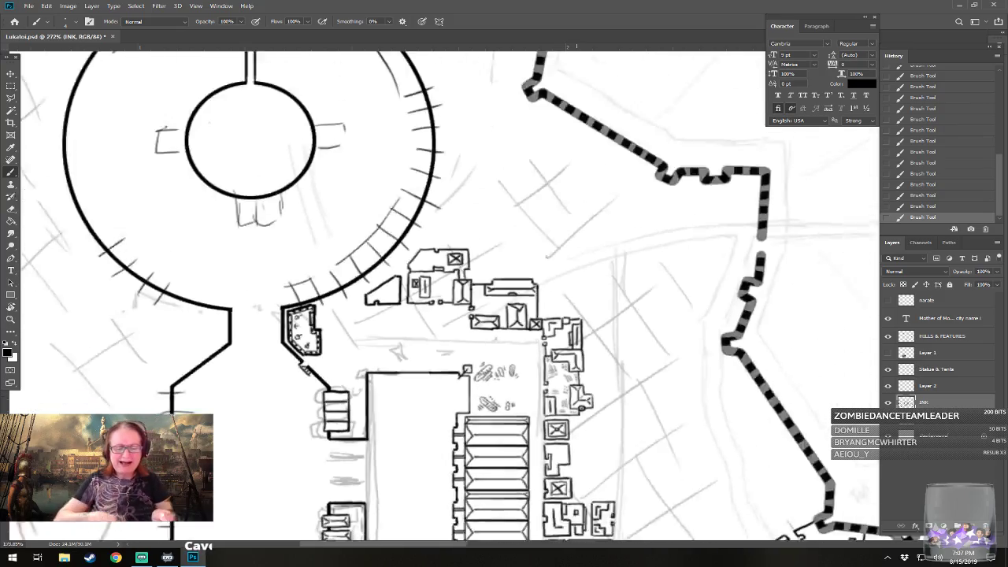
scroll(566, 393, down, 3)
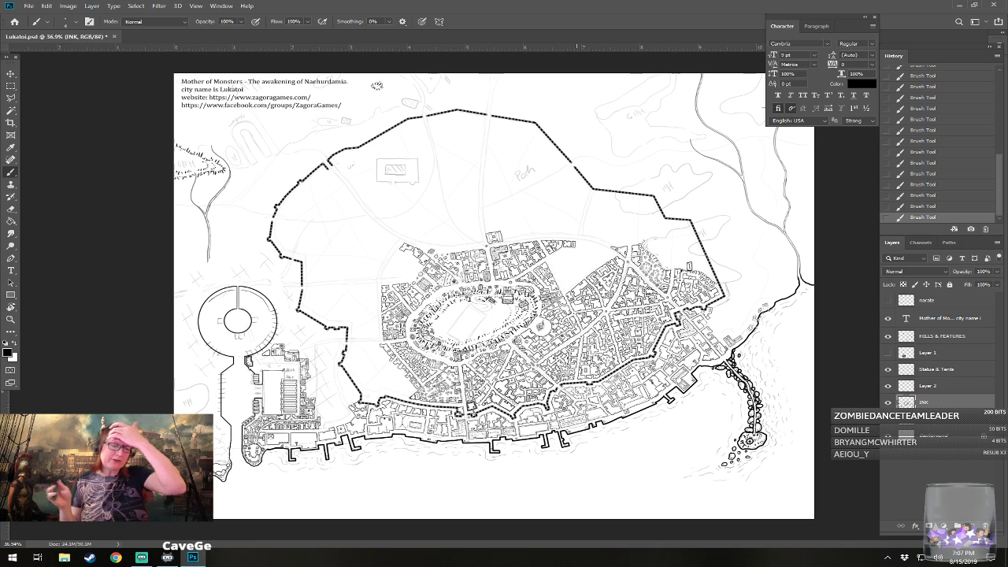
scroll(494, 297, down, 2)
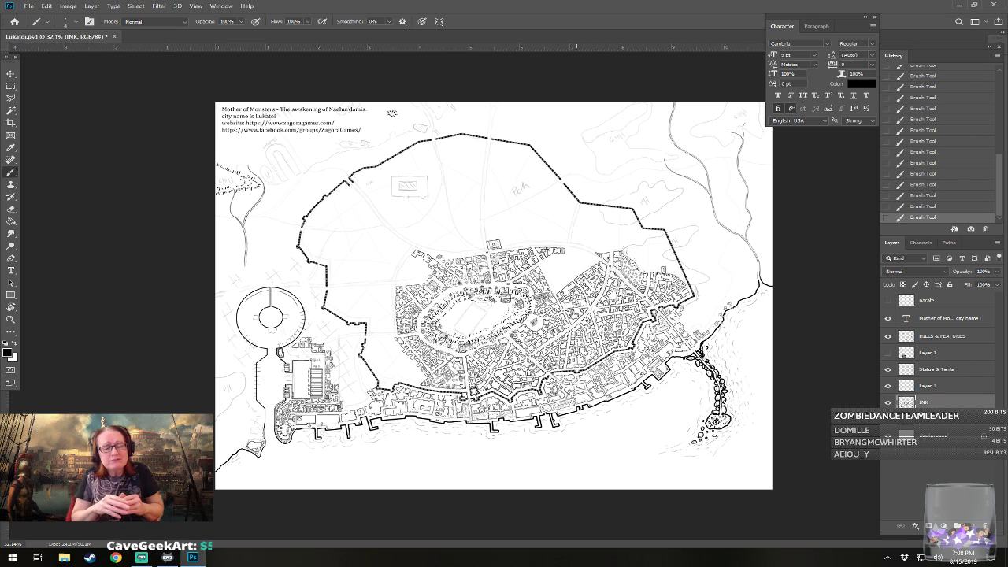
scroll(333, 332, up, 5)
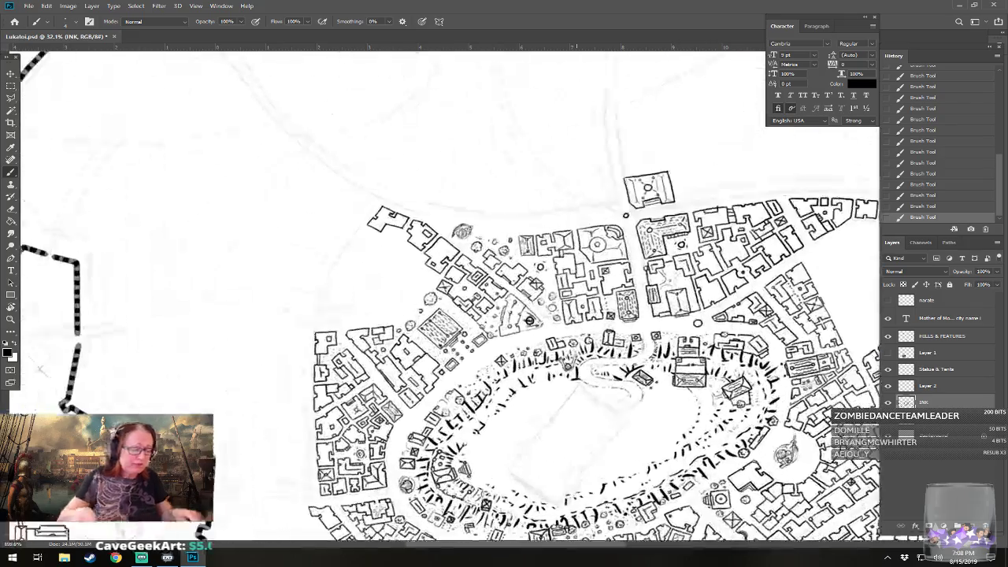
drag(333, 332, 540, 279)
scroll(339, 409, up, 1)
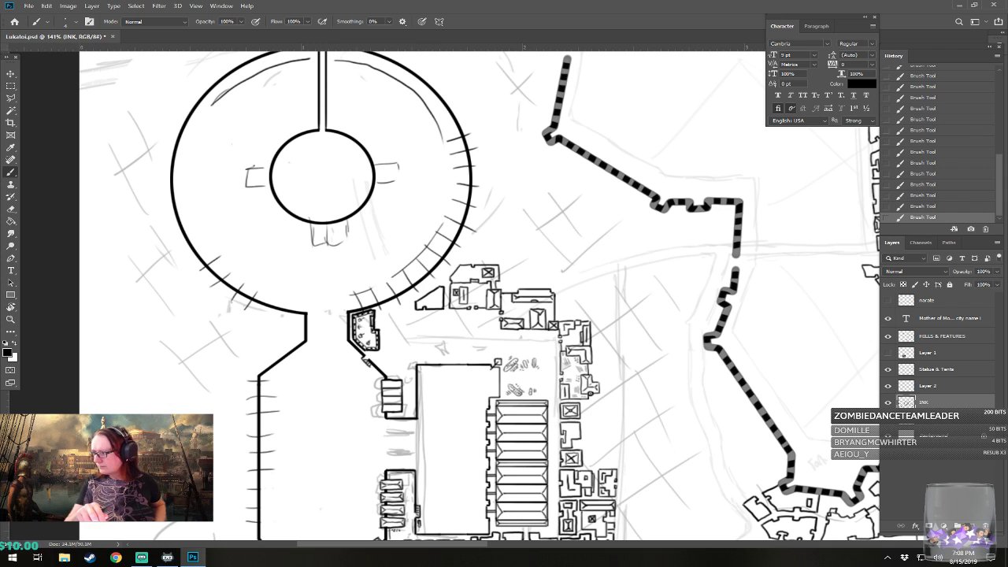
drag(366, 361, 376, 370)
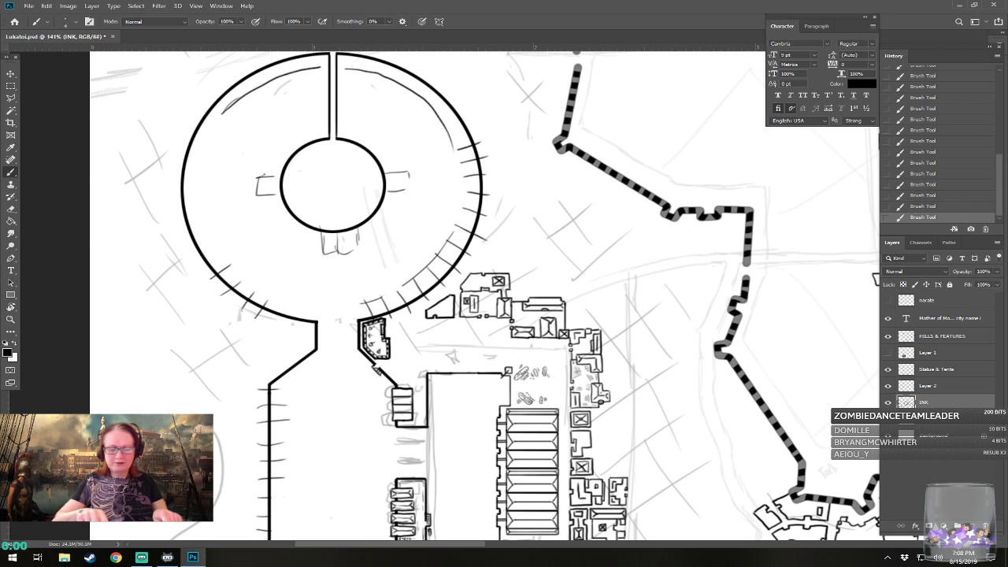
scroll(395, 359, up, 3)
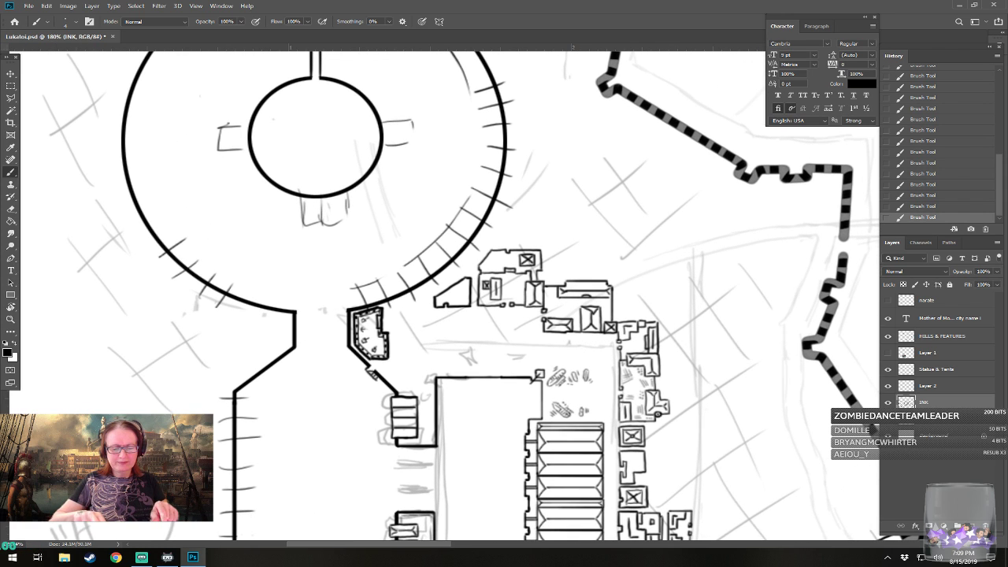
drag(592, 385, 586, 406)
scroll(586, 405, up, 1)
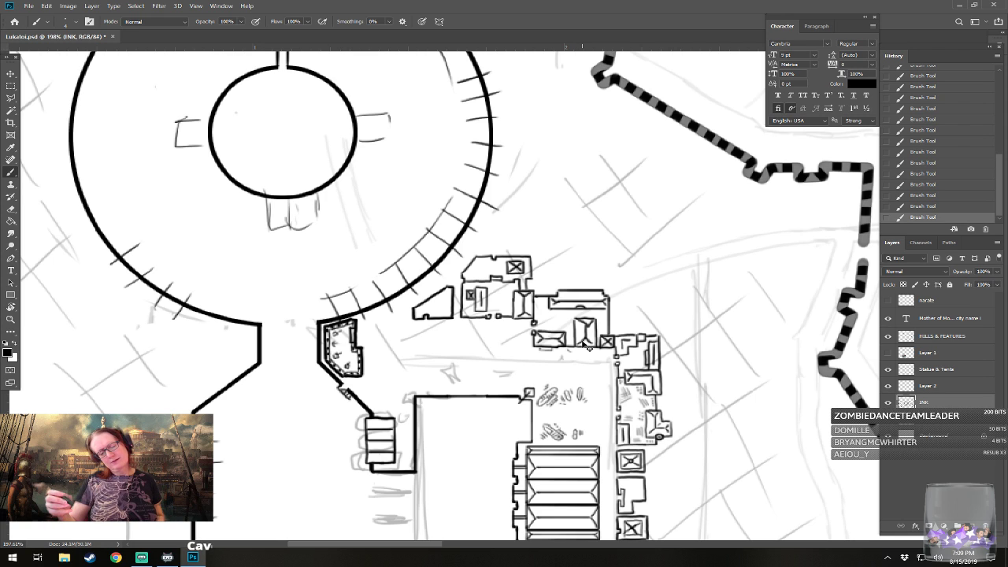
- Undo the last brush stroke and ink two small crosshatched timber piles at the east side of the boat-building yard
key(ctrl+z)
drag(582, 342, 575, 291)
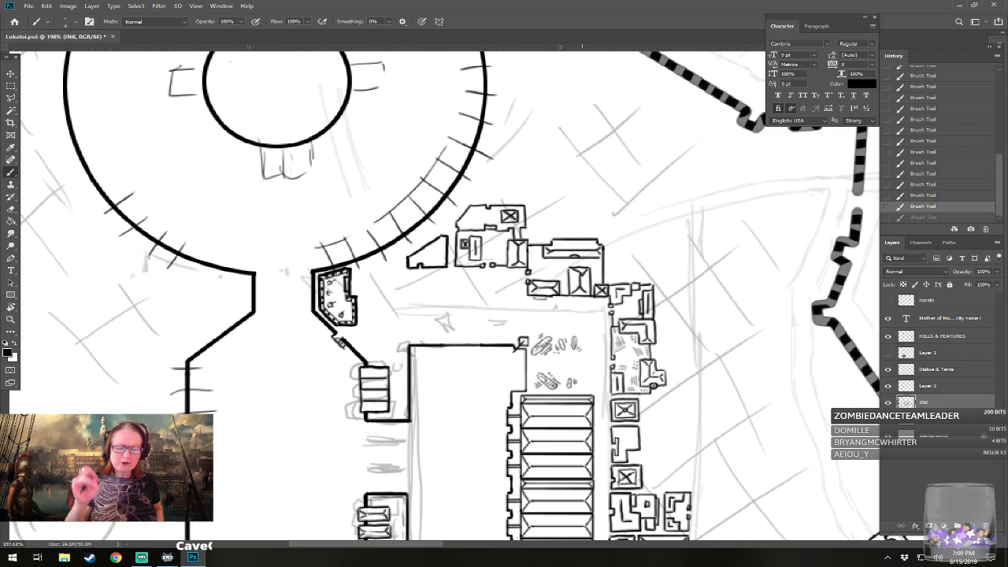
scroll(543, 384, up, 4)
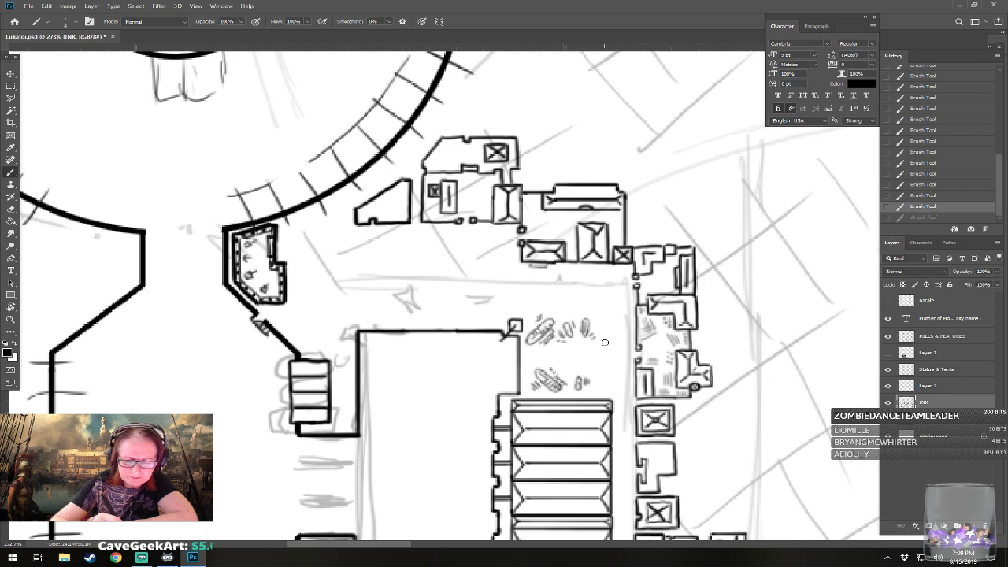
drag(602, 344, 616, 336)
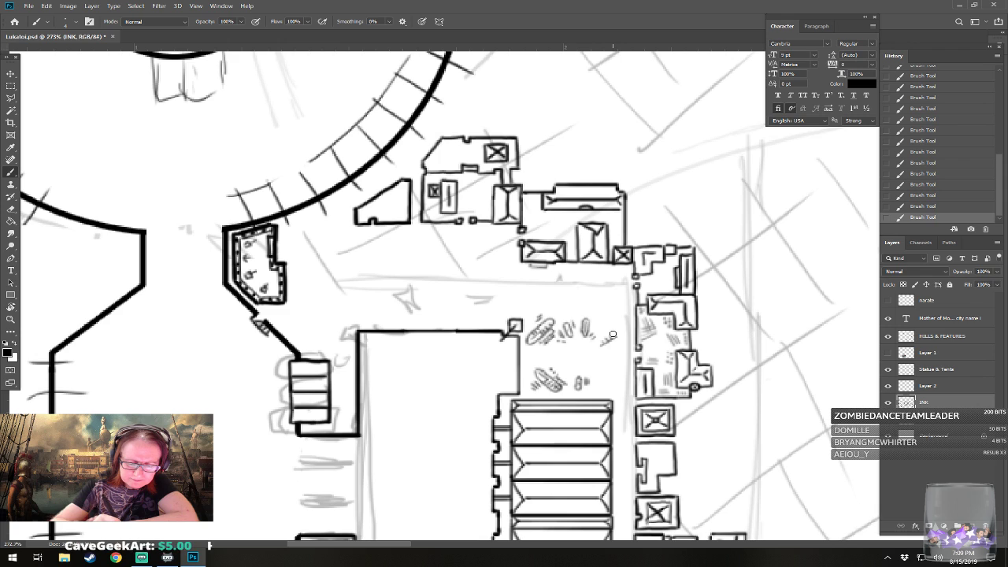
drag(608, 344, 613, 342)
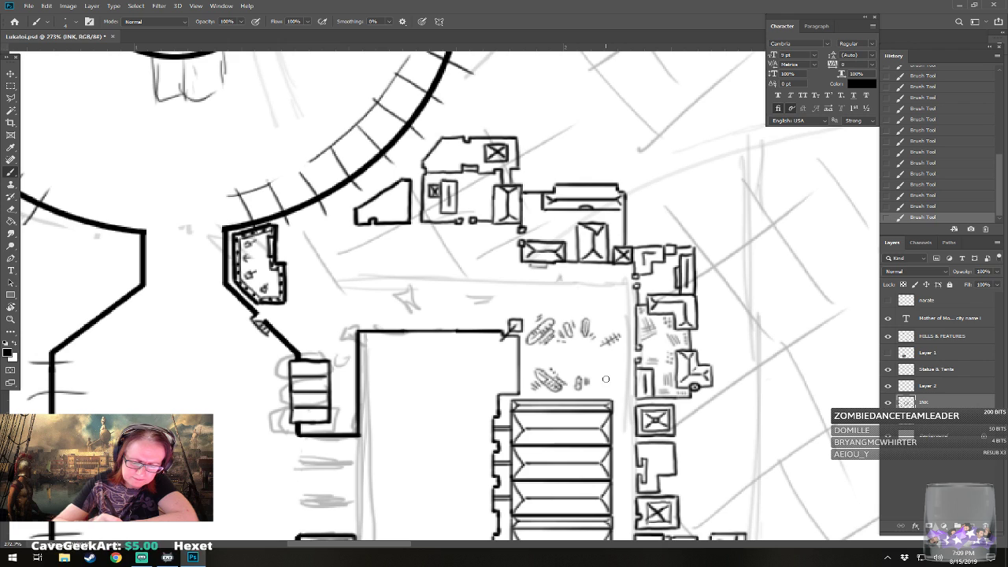
drag(610, 381, 609, 384)
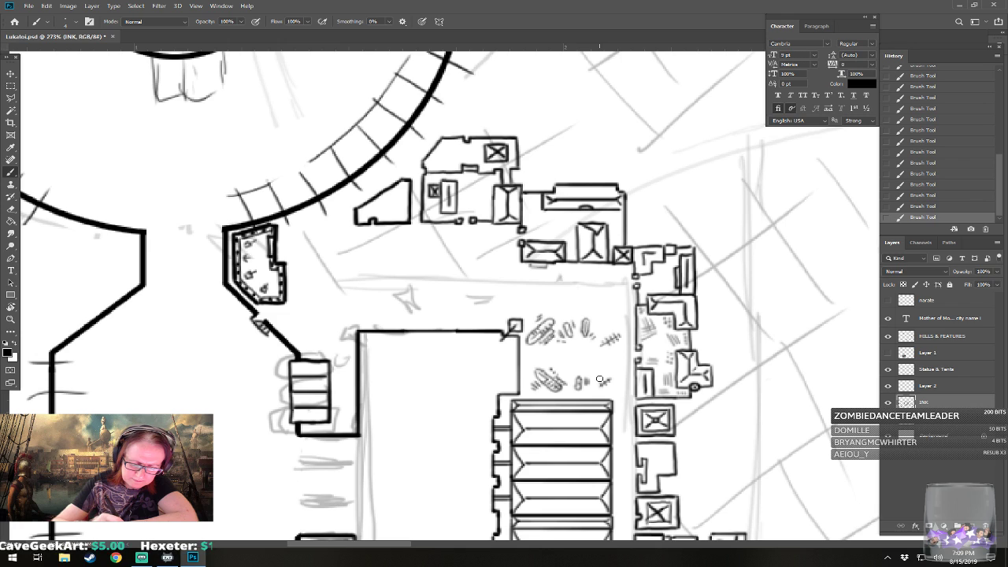
drag(601, 374, 605, 389)
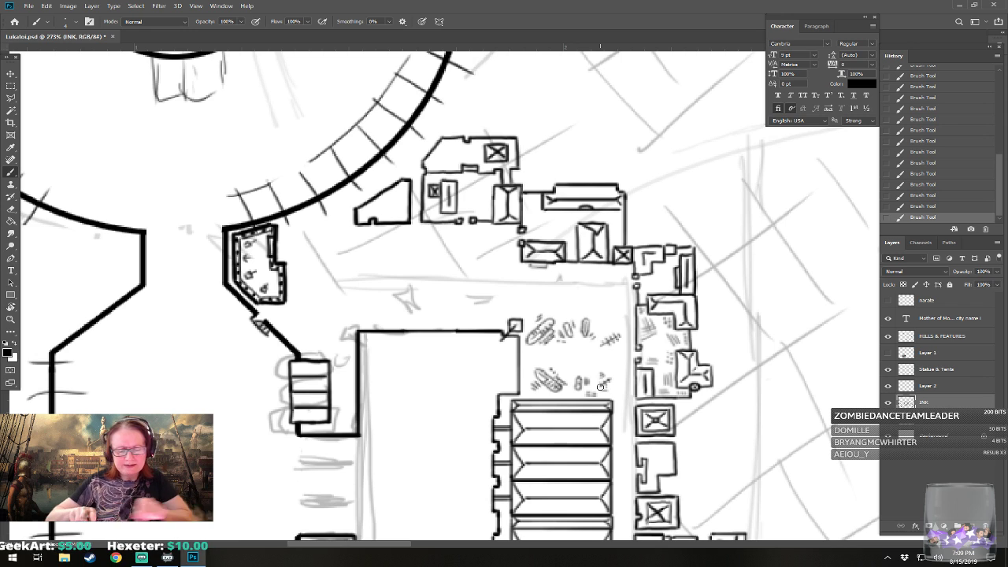
- Ink a small tilted structure, a ladder-like stack beside the corner tower, and a plank stack in the middle of the boat-building yard
drag(600, 386, 573, 394)
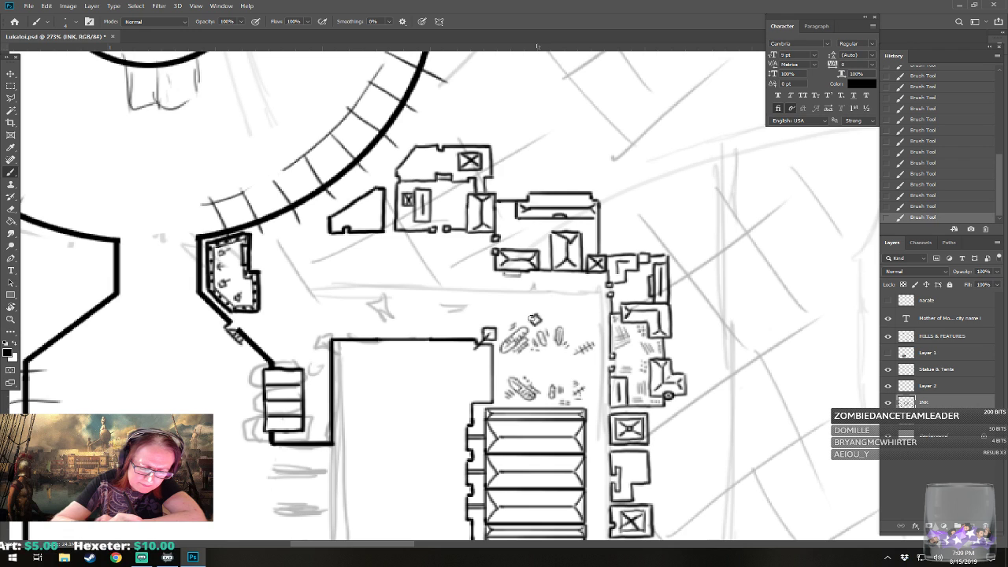
drag(535, 319, 534, 325)
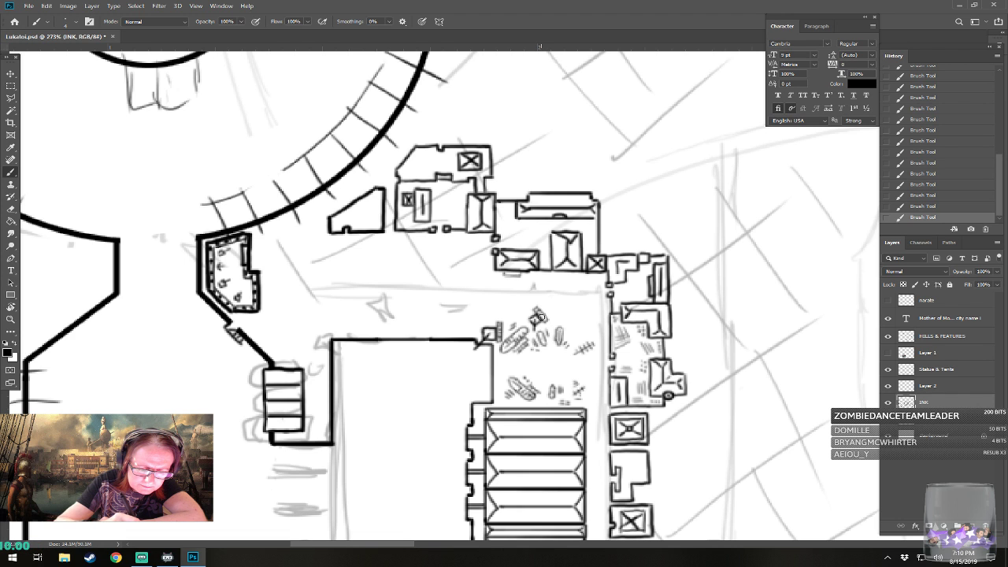
scroll(551, 322, down, 5)
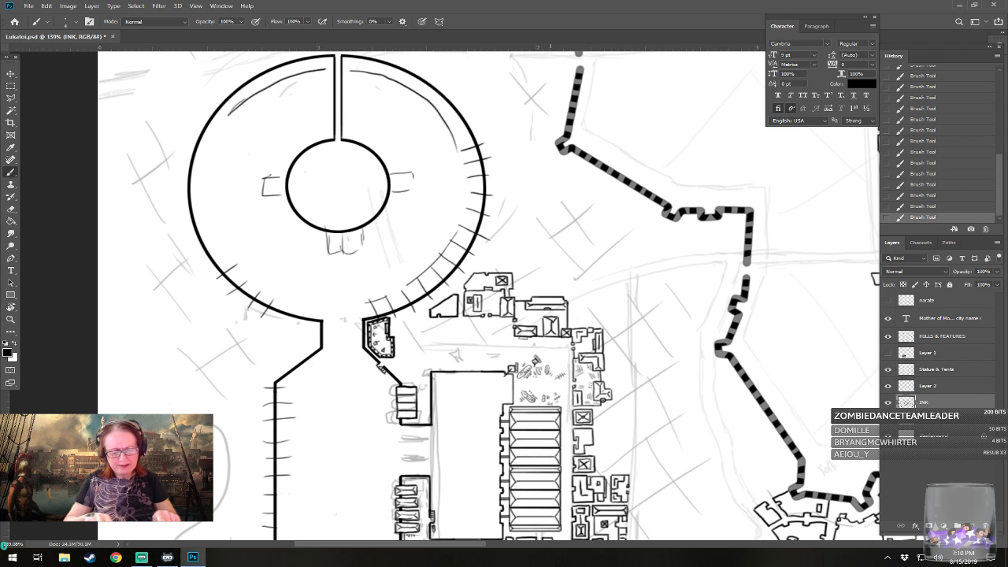
scroll(516, 403, up, 5)
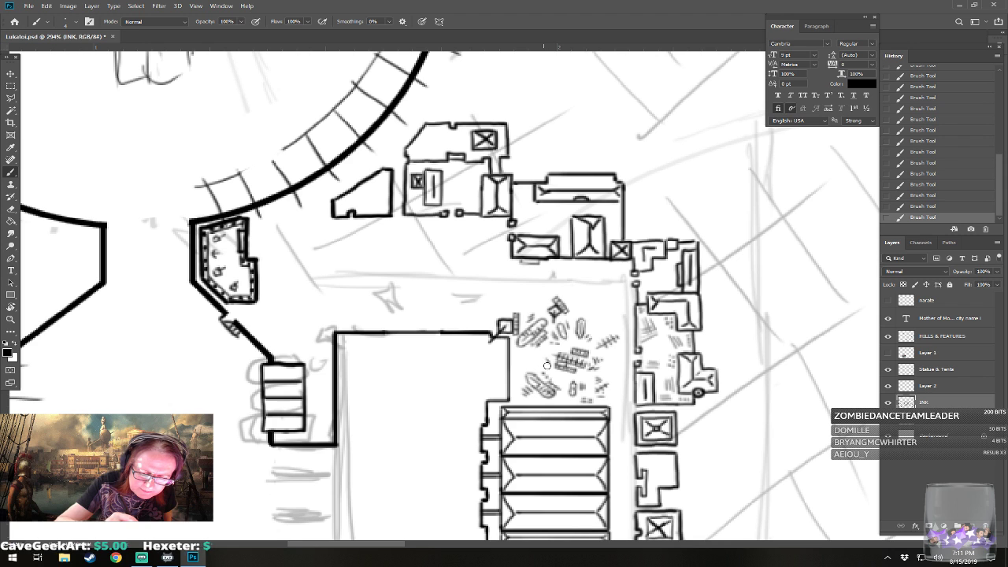
- Ink rows of fine roof-tile texture across both slopes of the lowest long ship shed
scroll(440, 439, down, 5)
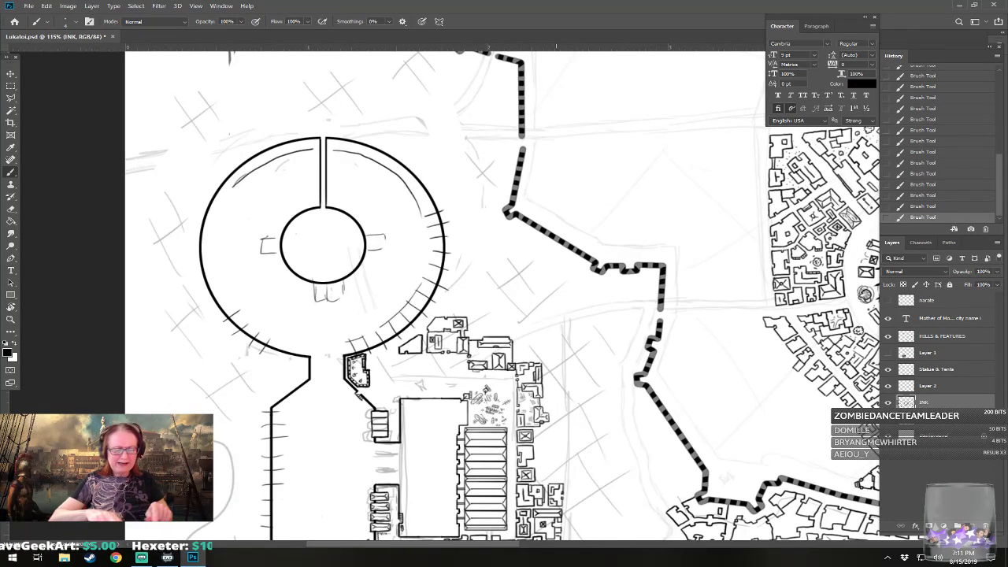
scroll(502, 295, up, 3)
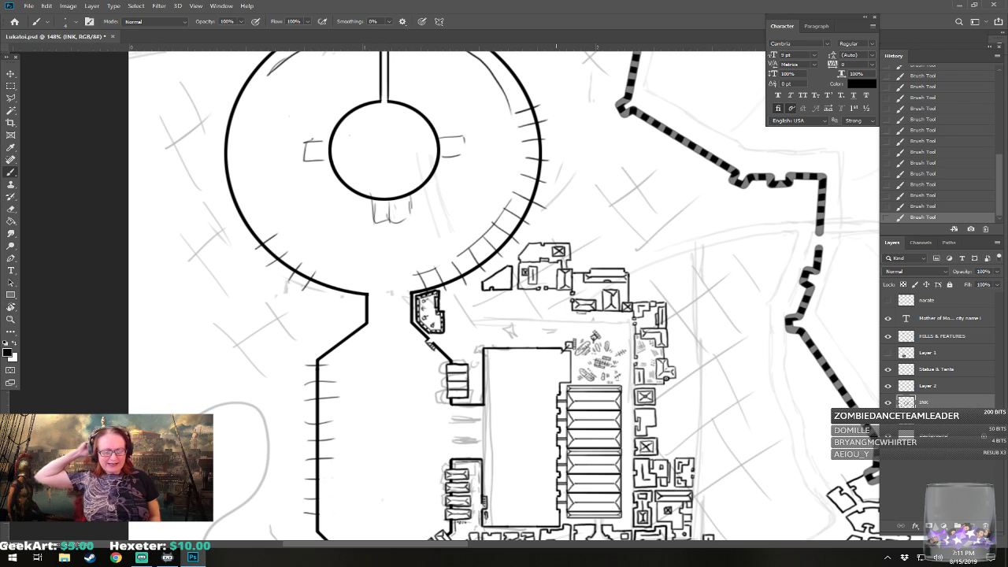
scroll(586, 535, up, 1)
scroll(693, 535, up, 1)
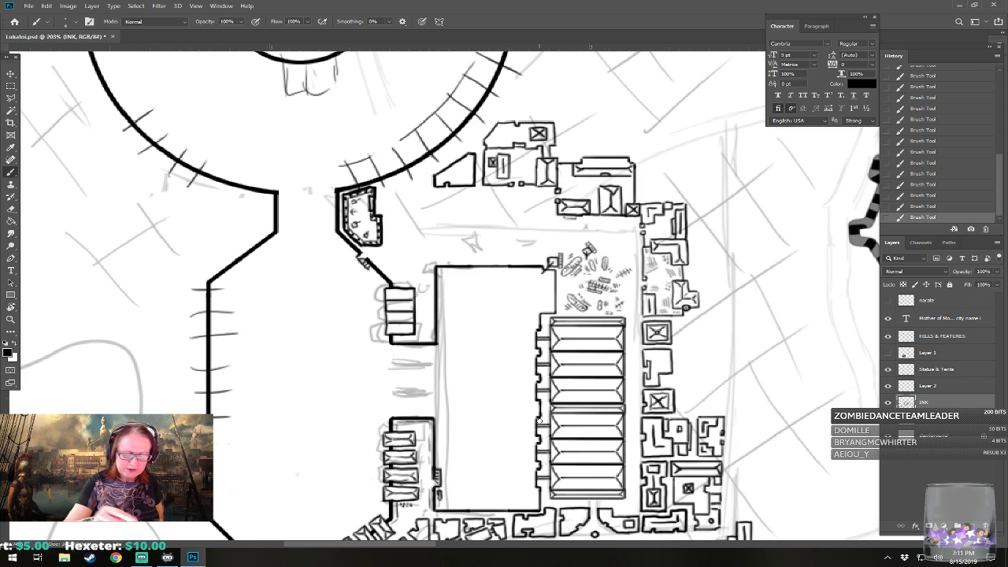
mouse_move(539, 421)
mouse_down()
mouse_move(585, 453)
mouse_move(536, 394)
mouse_up()
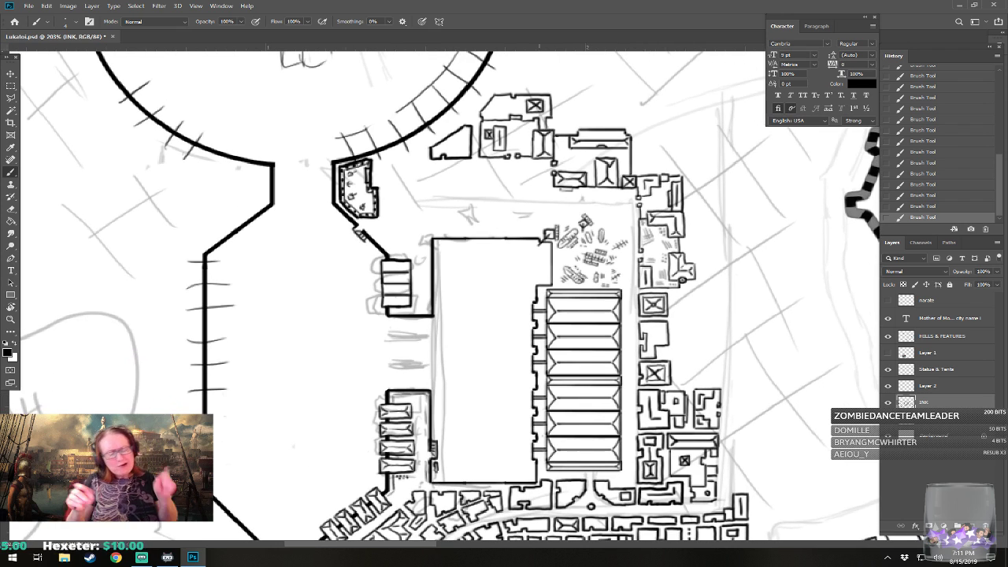
scroll(605, 517, up, 2)
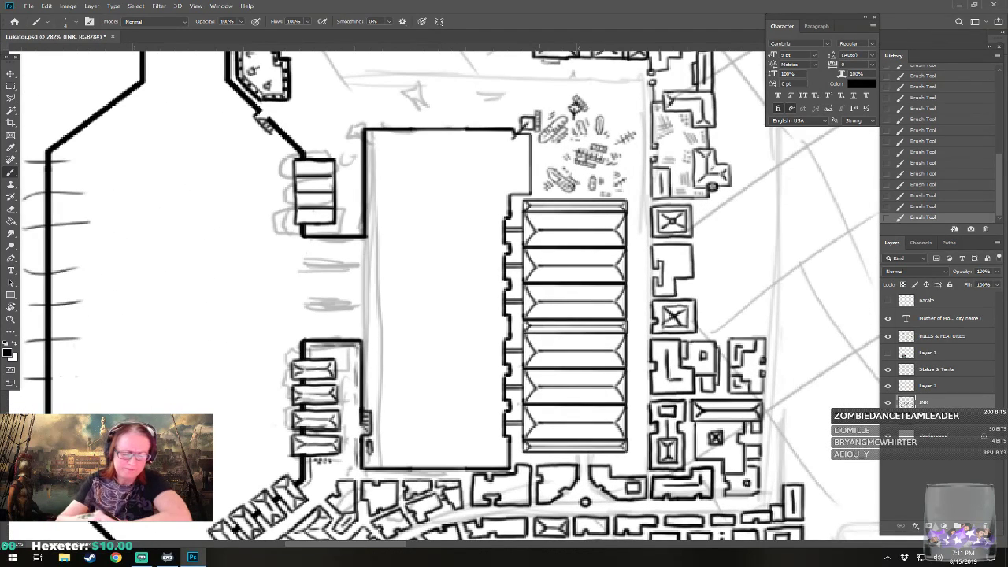
drag(537, 418, 610, 418)
drag(532, 415, 610, 413)
drag(534, 410, 616, 410)
drag(539, 424, 612, 426)
drag(536, 425, 614, 426)
drag(536, 430, 626, 432)
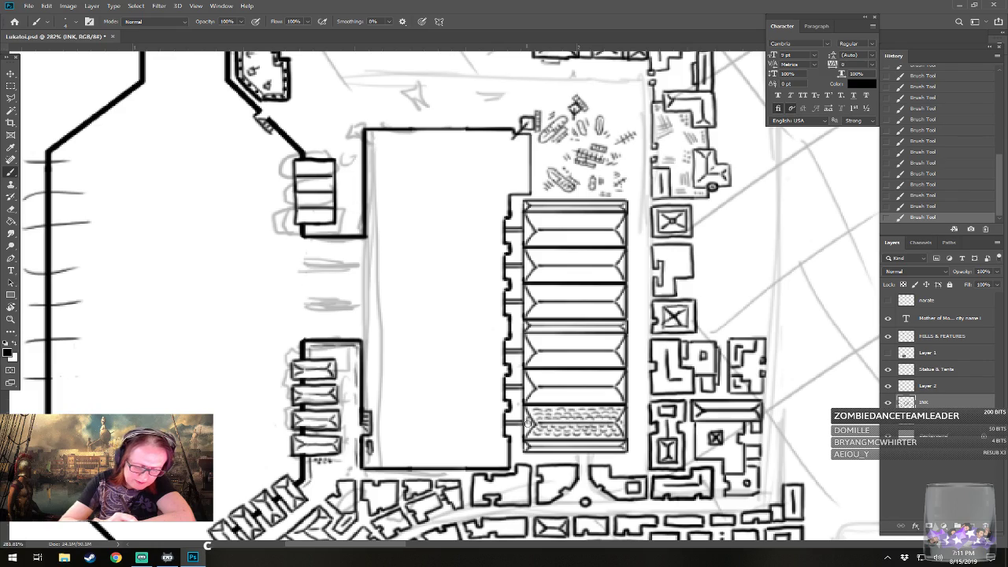
drag(562, 436, 465, 436)
drag(540, 355, 414, 318)
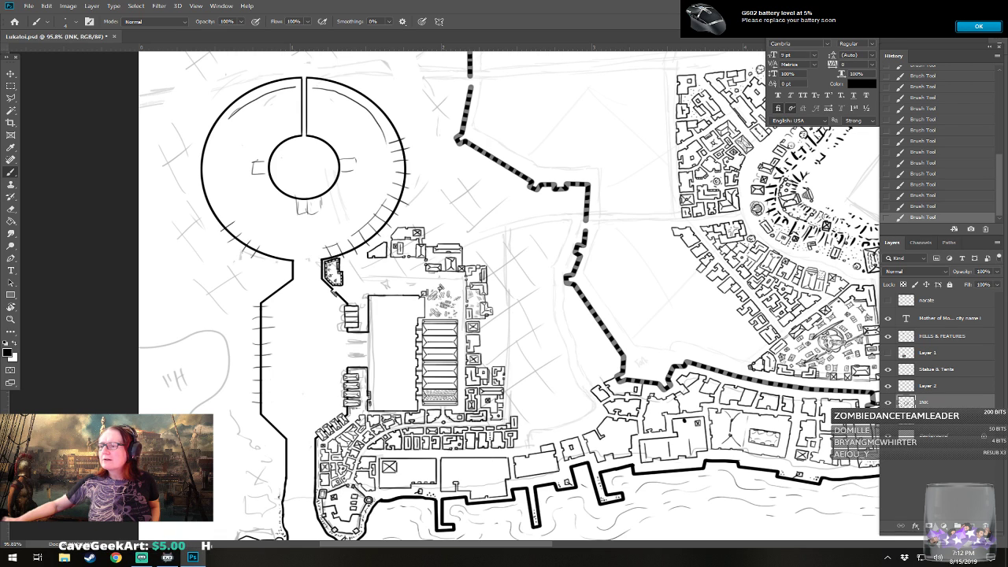
- Switch to the Chrome browser and load twitch.tv
click(116, 558)
click(197, 162)
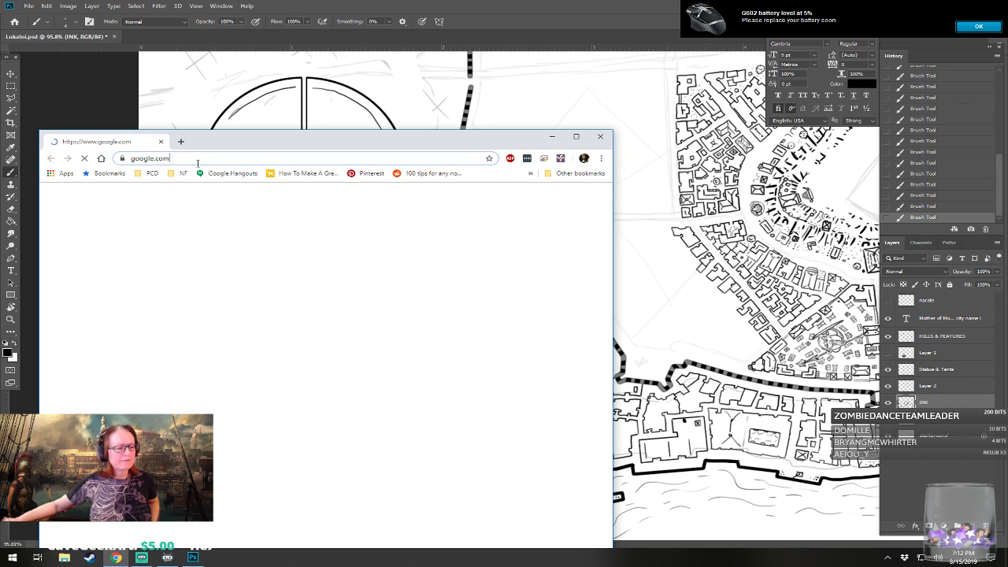
text(tgwitch)
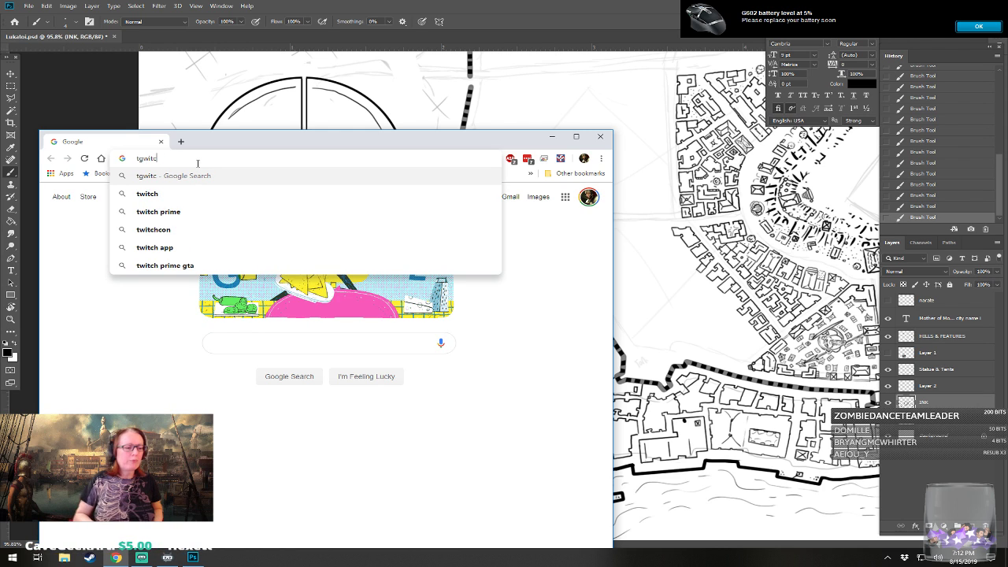
key(BackSpace)
key(BackSpace)
key(BackSpace)
key(BackSpace)
key(BackSpace)
key(BackSpace)
key(BackSpace)
text(twitch)
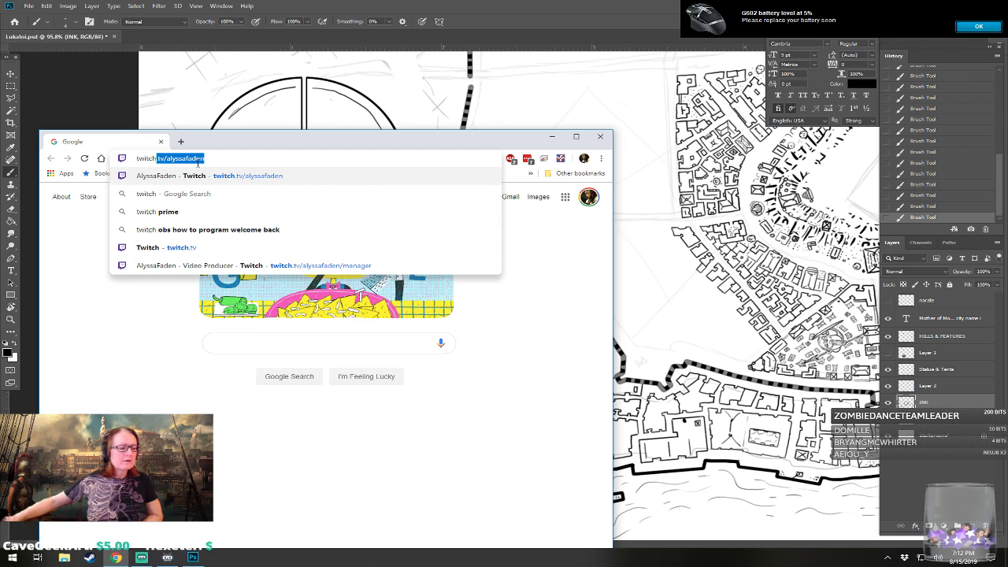
text(.tv/)
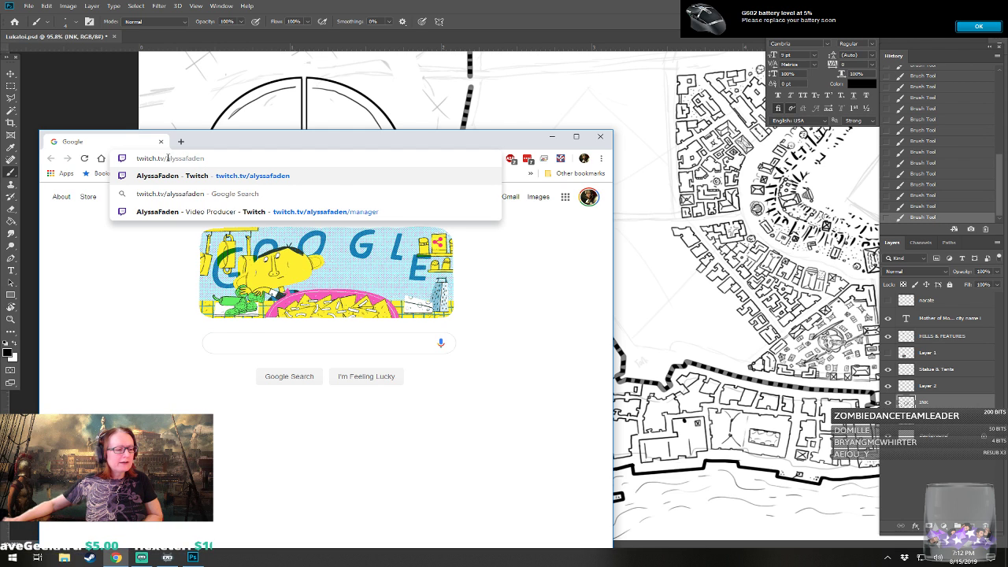
key(BackSpace)
key(Return)
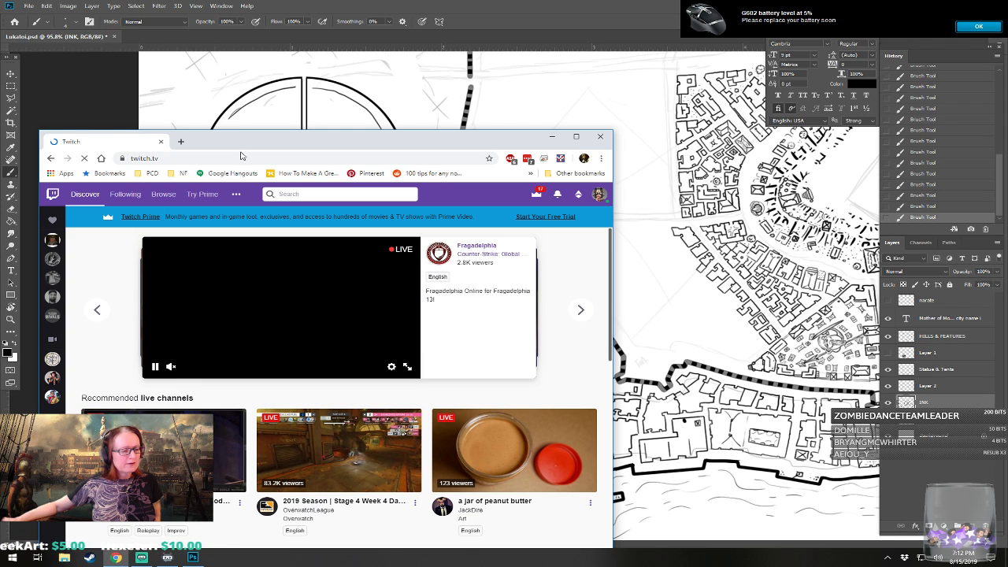
- Search Twitch for the supporter's channel and open the channel with the exactly matching name
click(288, 194)
text(d)
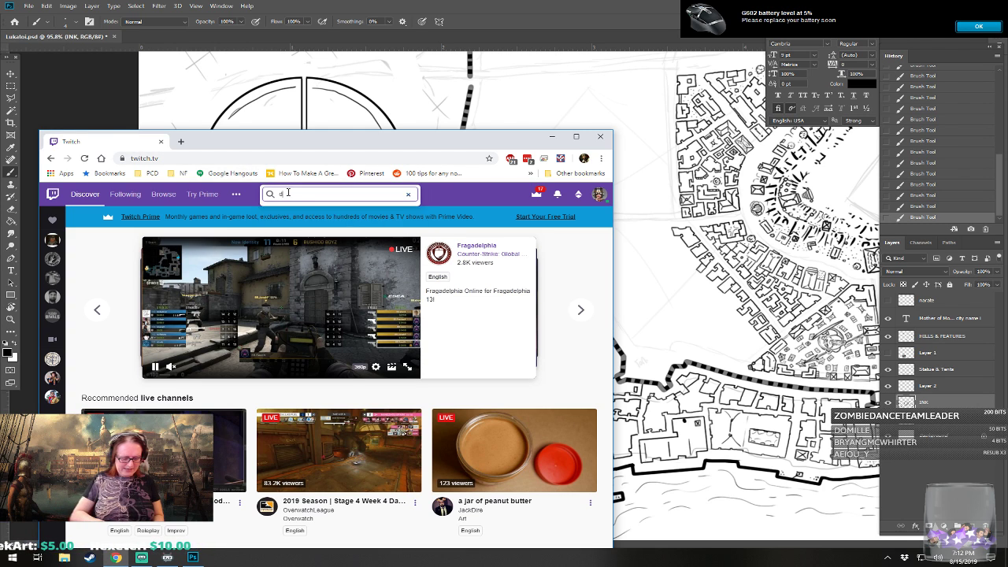
text(omille)
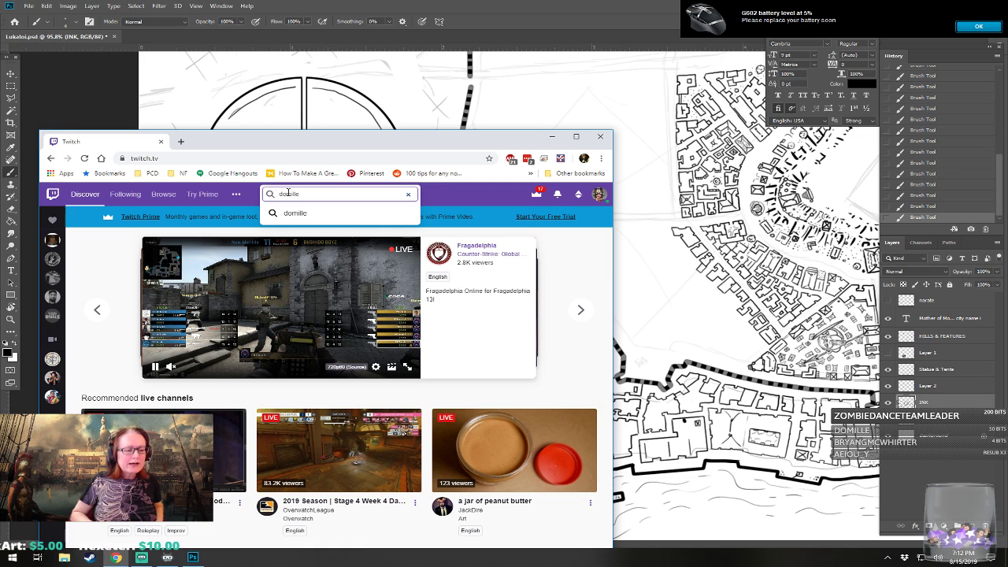
key(Return)
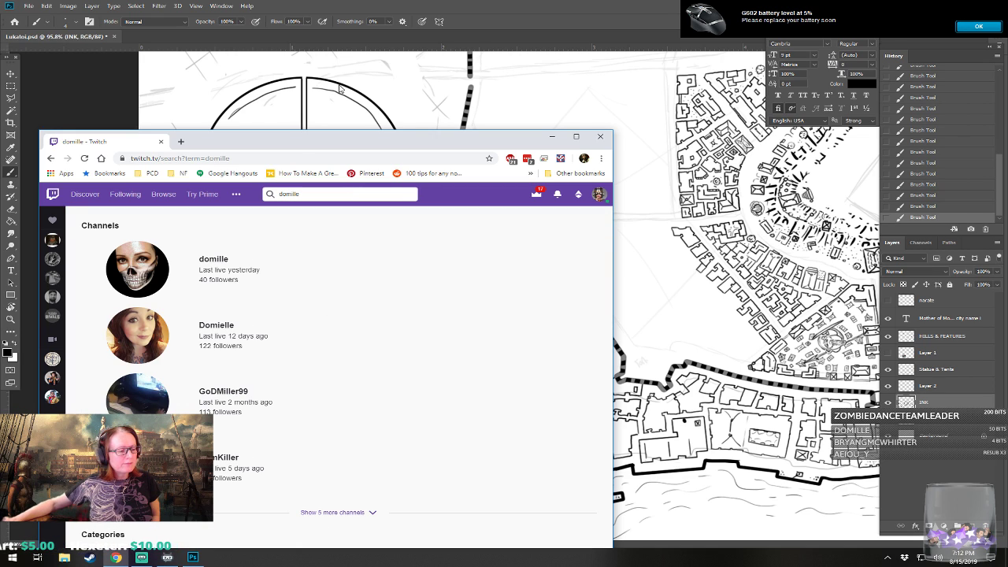
click(189, 277)
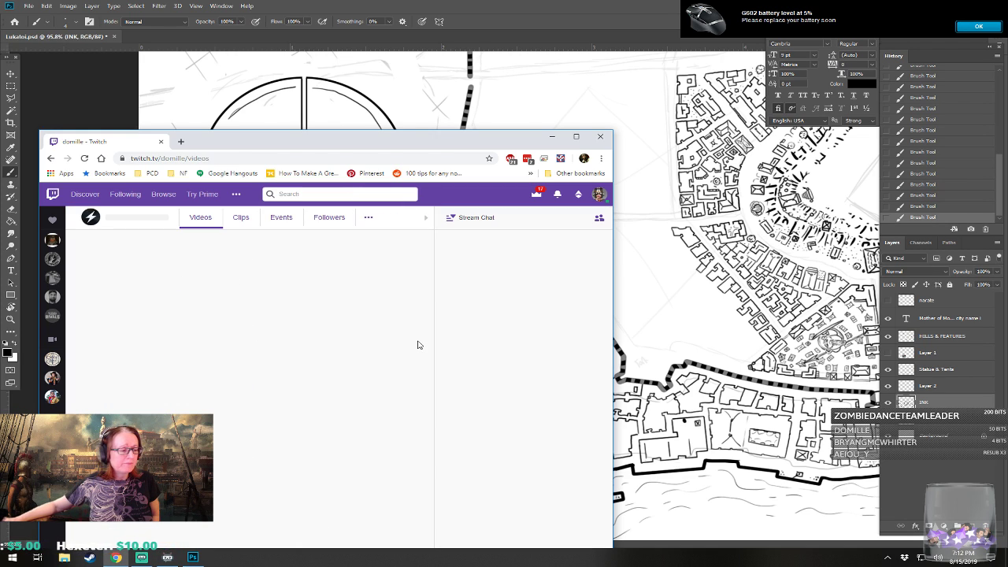
- Examine the channel's home page, stream schedule and info panels in a maximized browser window, and return to Photoshop
drag(384, 142, 575, 127)
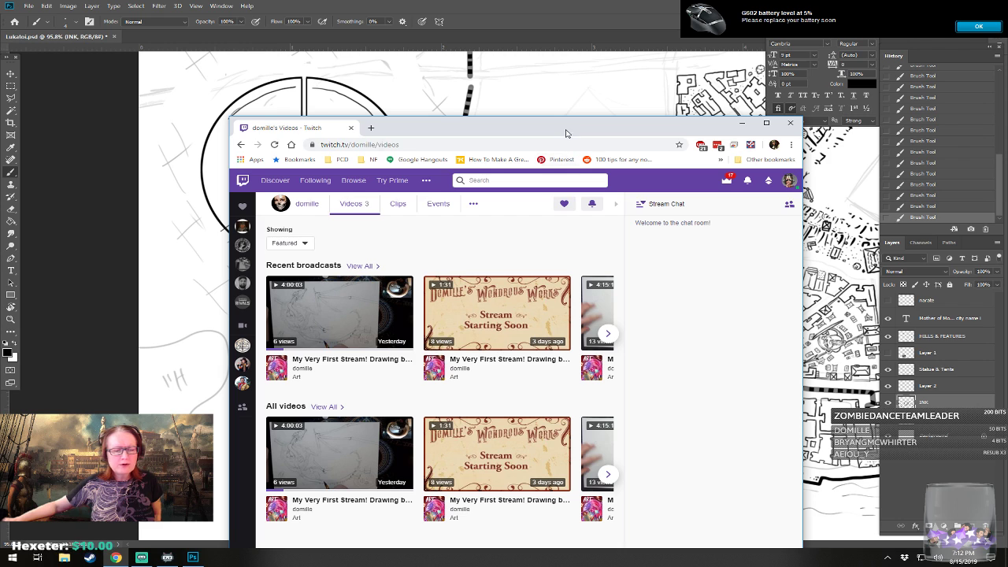
double_click(566, 130)
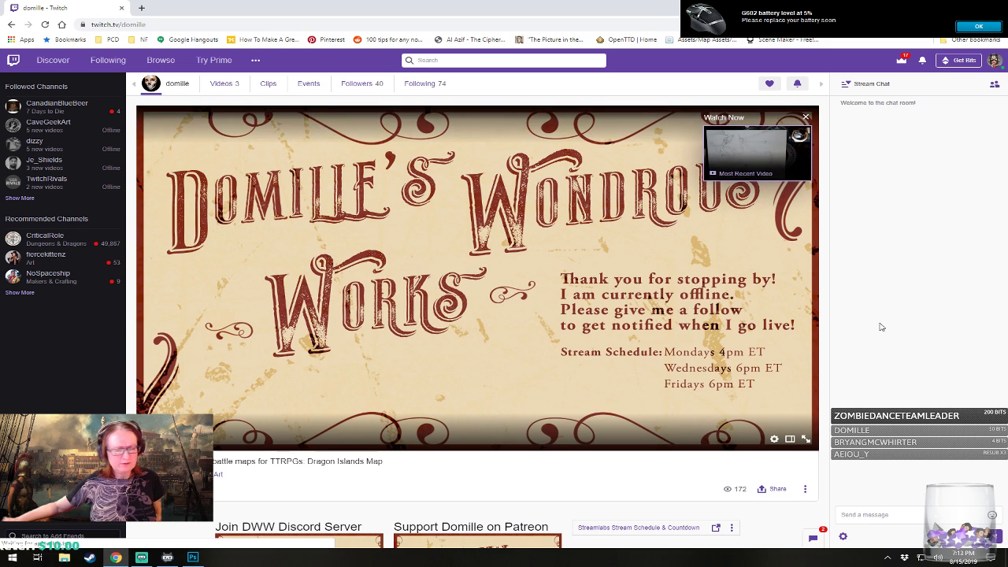
scroll(748, 346, down, 1)
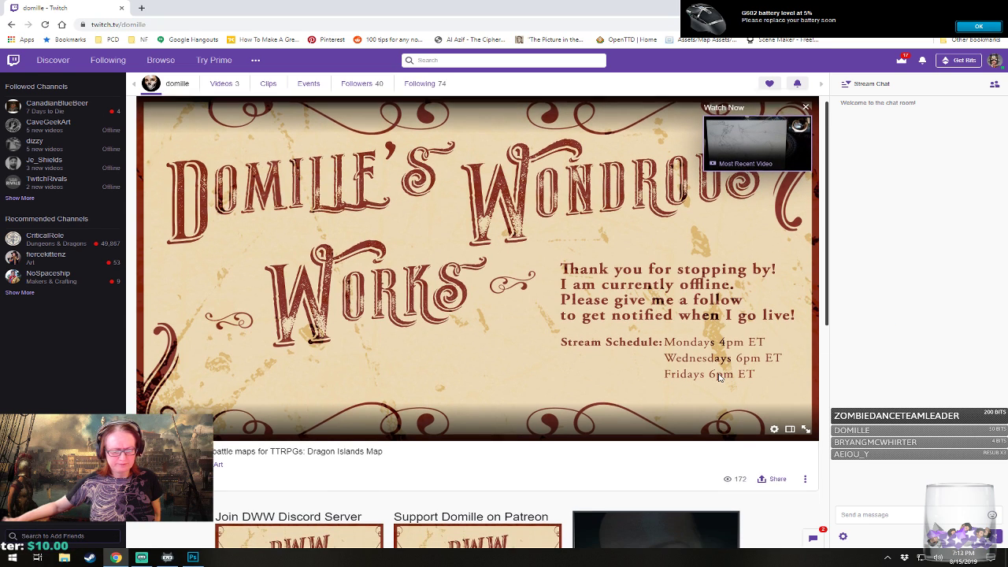
scroll(663, 354, down, 2)
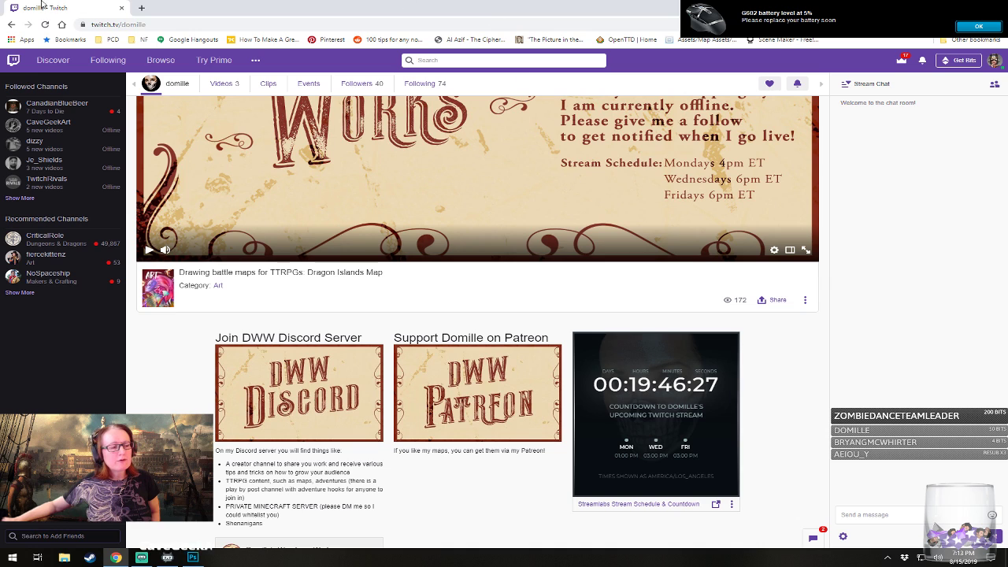
key(alt+Tab)
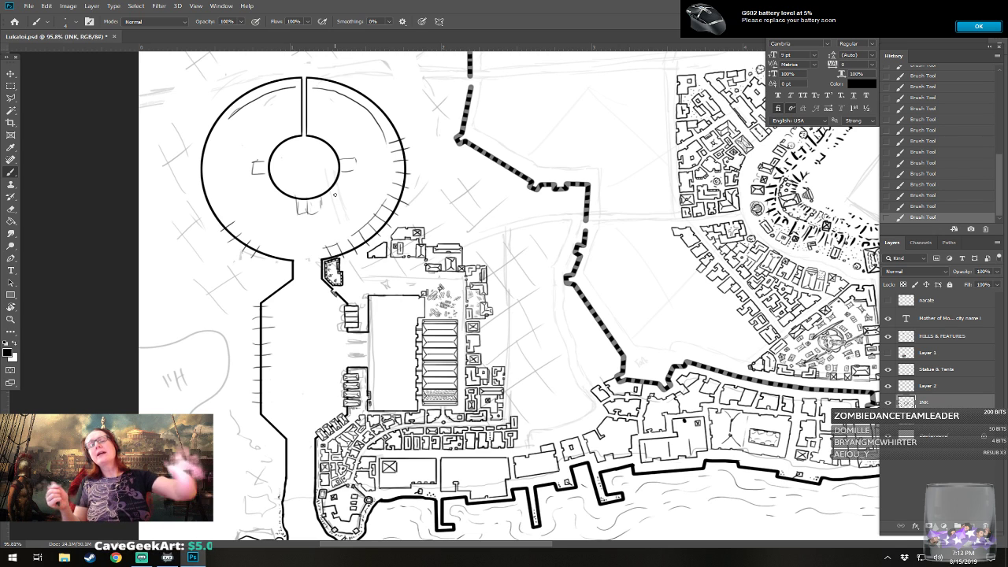
- Ink a small rectangular hipped-roof building with roof texture just north of the walled basin's northwest corner
scroll(428, 365, up, 3)
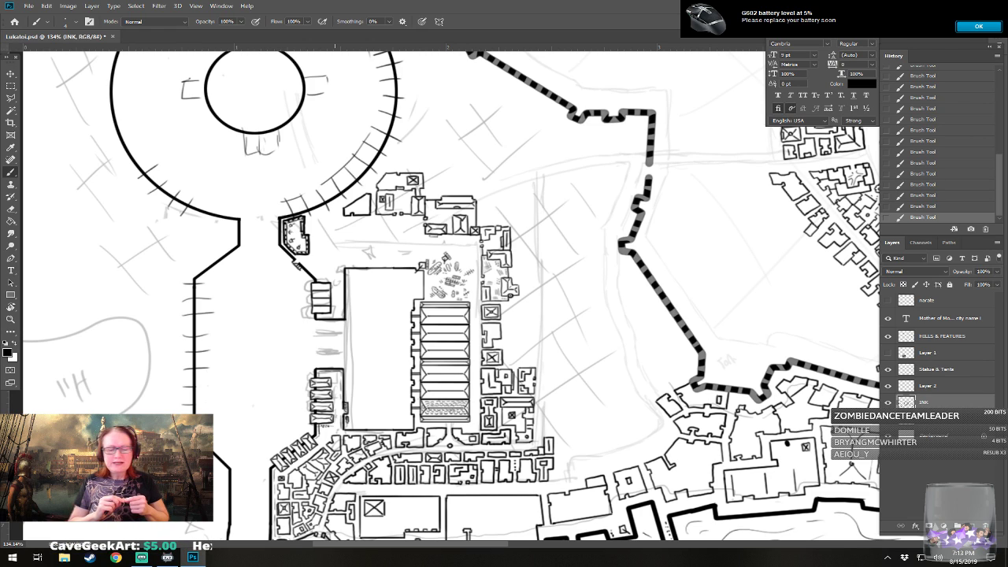
scroll(125, 71, up, 3)
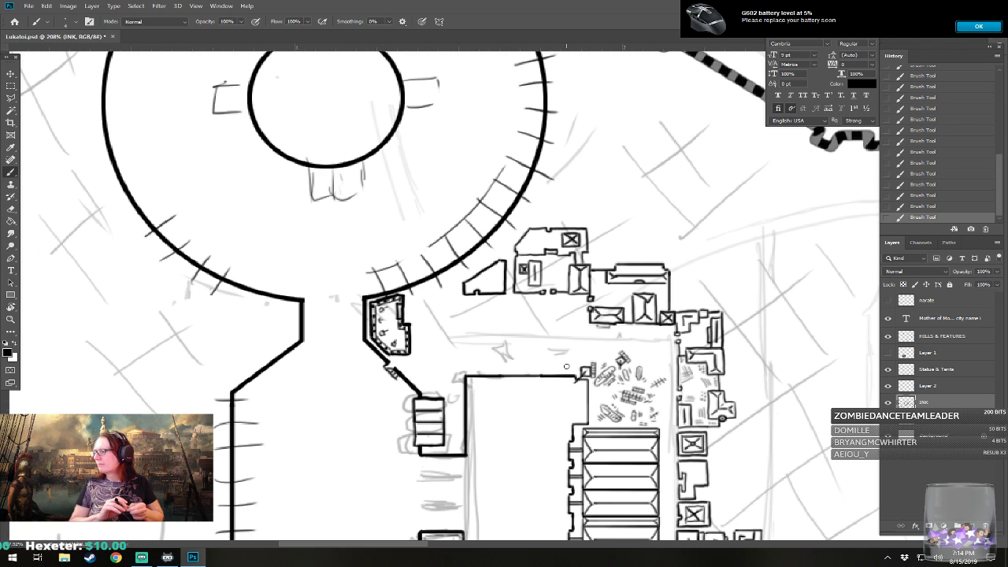
scroll(626, 335, up, 2)
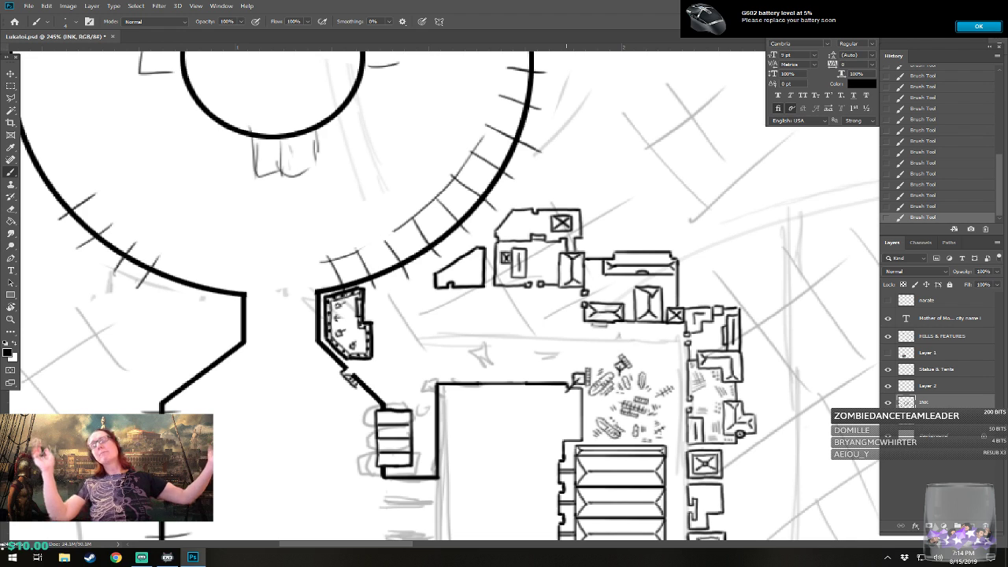
scroll(403, 377, up, 2)
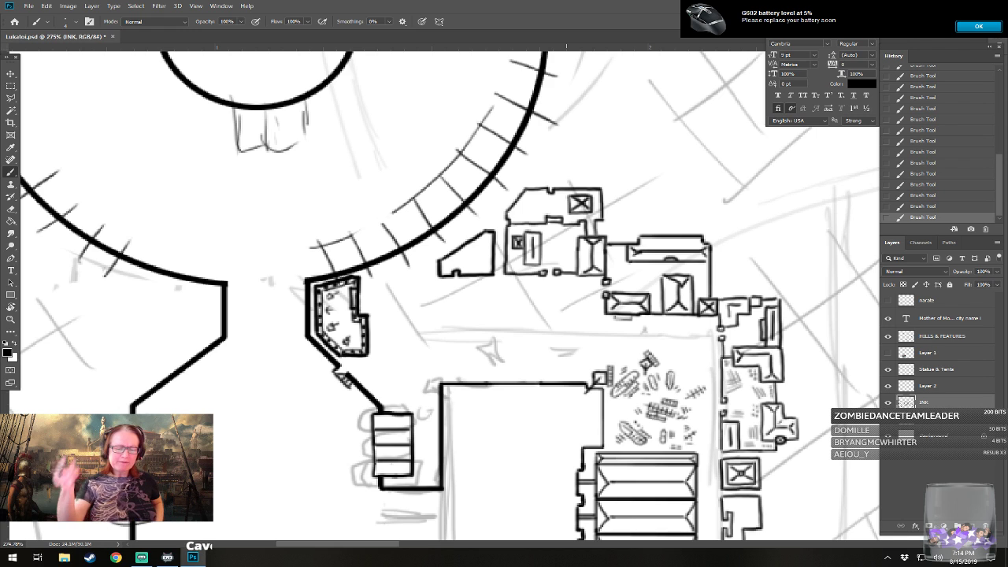
scroll(449, 291, up, 1)
scroll(448, 291, up, 1)
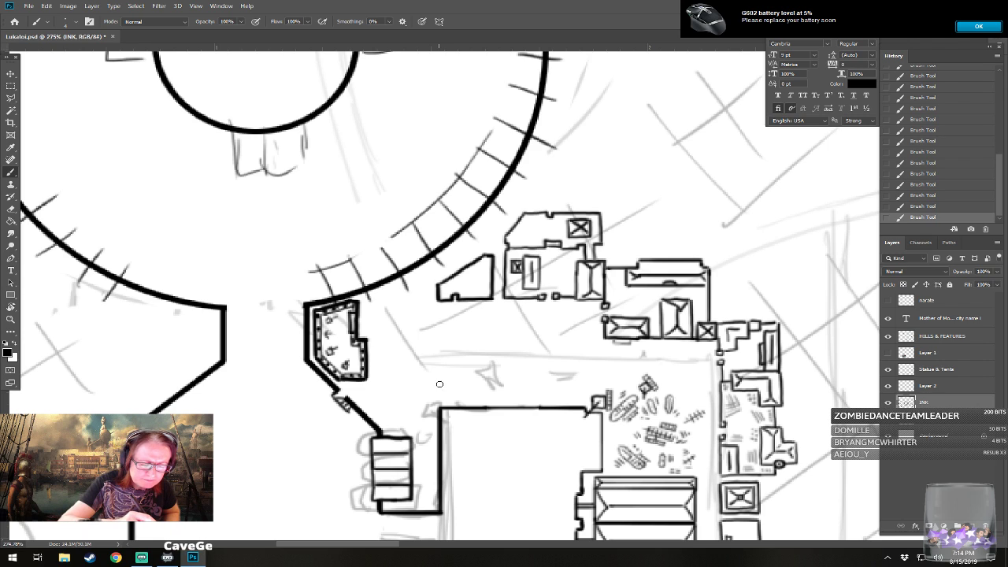
mouse_move(439, 373)
mouse_down()
mouse_move(440, 398)
mouse_move(494, 397)
mouse_up()
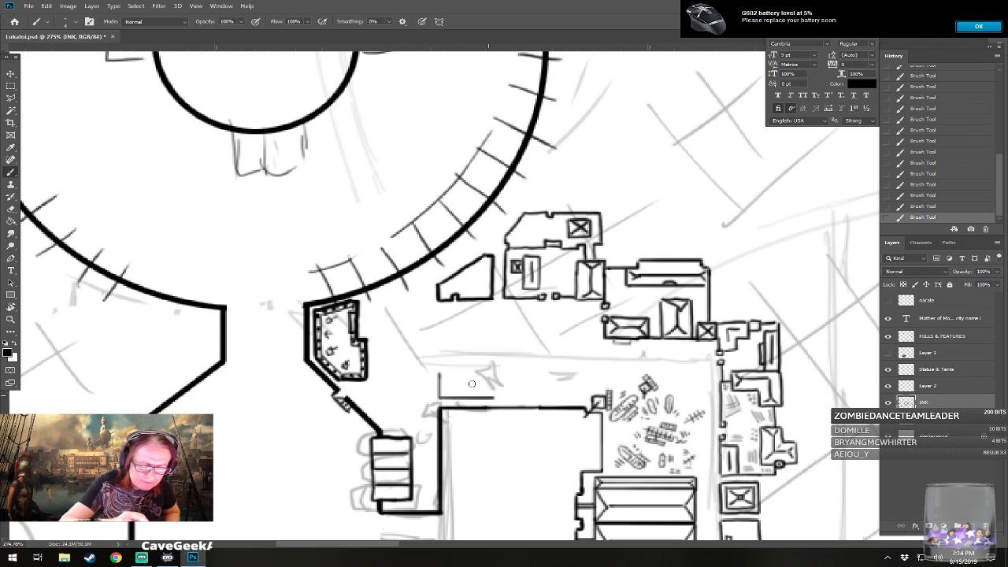
mouse_move(442, 372)
mouse_down()
mouse_move(493, 373)
mouse_move(495, 398)
mouse_up()
mouse_move(443, 376)
mouse_down()
mouse_move(452, 385)
mouse_move(443, 393)
mouse_move(487, 385)
mouse_move(493, 395)
mouse_up()
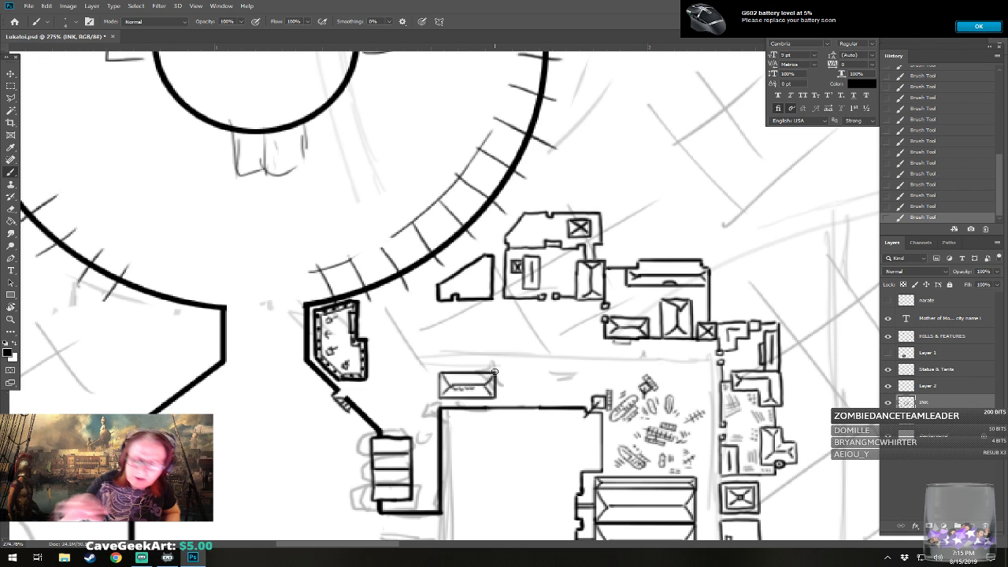
- Step back through the history to remove the wavy texture strokes from the small building's roof
drag(916, 207, 918, 163)
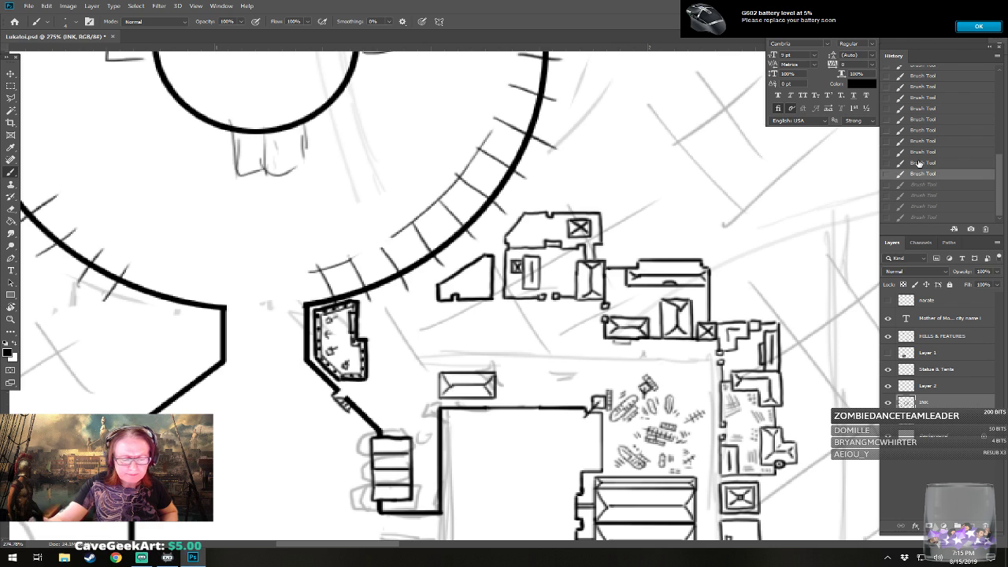
key(ctrl+shift+z)
key(ctrl+shift+z)
key(ctrl+shift+z)
key(ctrl+shift+z)
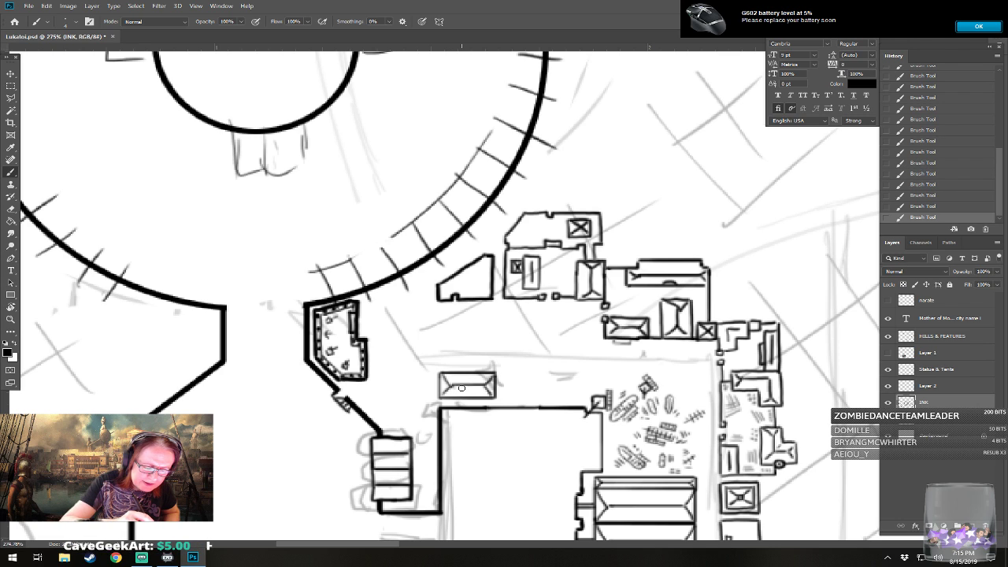
- Ink fine straight lines on the small building's roof, shade its east edge, and ink plank stacks just east of it
mouse_move(457, 387)
mouse_down()
mouse_move(486, 393)
mouse_move(477, 376)
mouse_move(489, 376)
mouse_move(492, 395)
mouse_move(443, 392)
mouse_up()
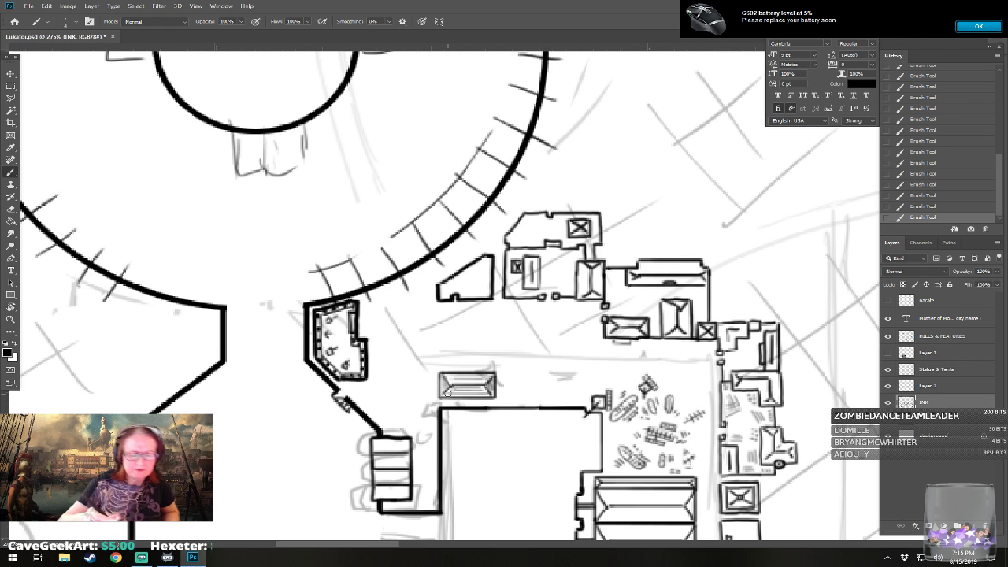
mouse_move(499, 375)
mouse_down()
mouse_move(498, 395)
mouse_move(476, 375)
mouse_move(491, 385)
mouse_up()
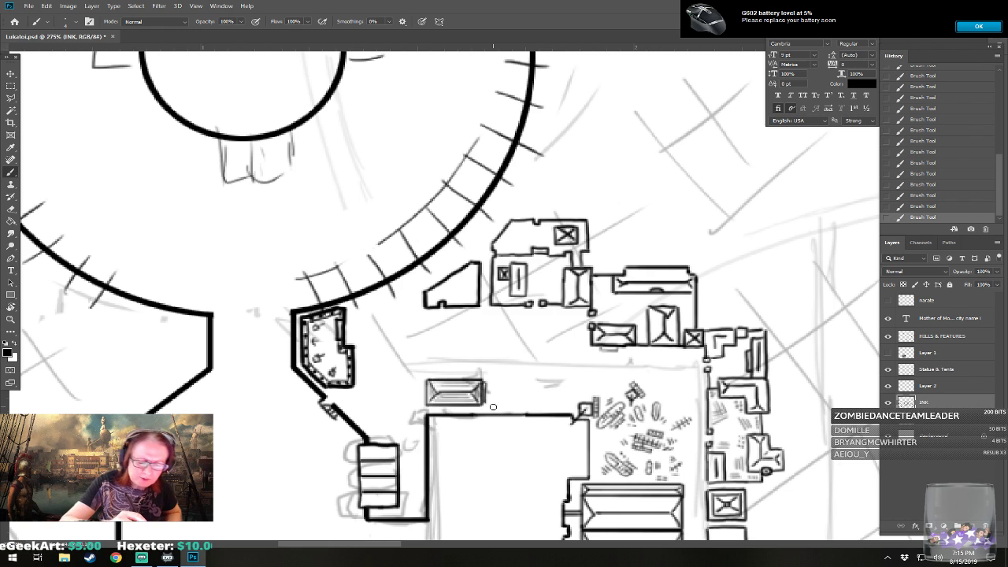
mouse_move(511, 405)
mouse_down()
mouse_move(497, 405)
mouse_move(511, 395)
mouse_move(511, 403)
mouse_move(531, 404)
mouse_up()
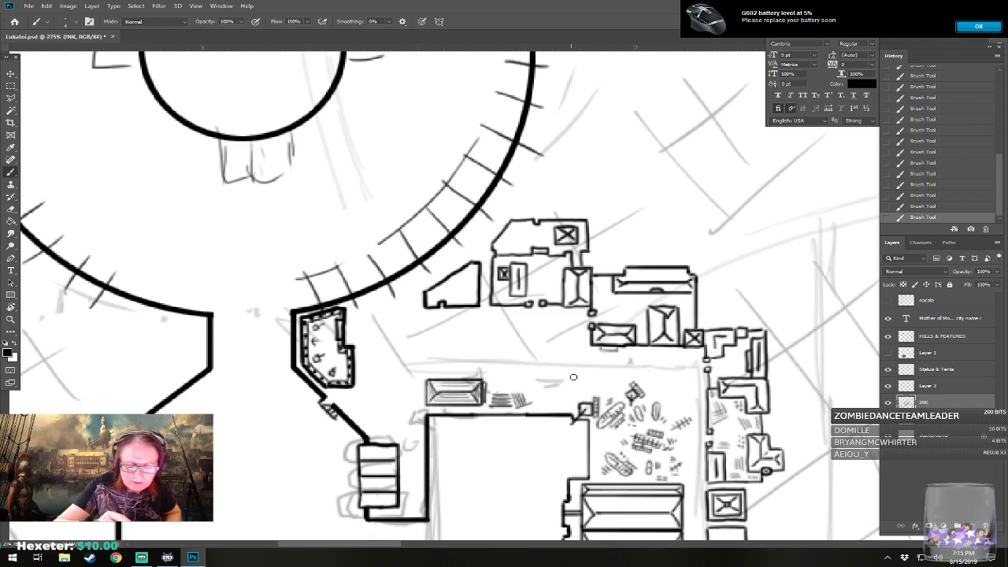
drag(575, 375, 628, 380)
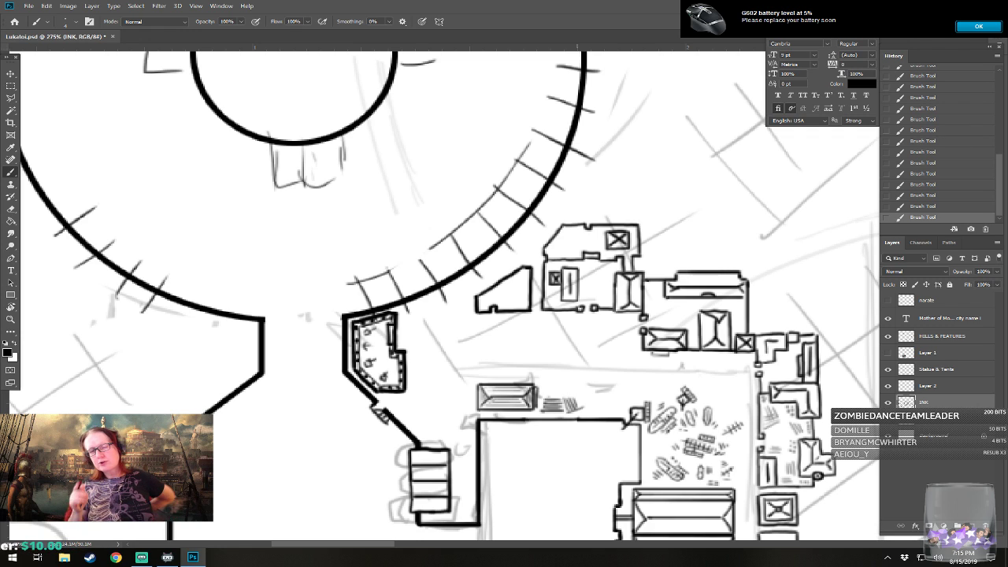
drag(488, 283, 456, 275)
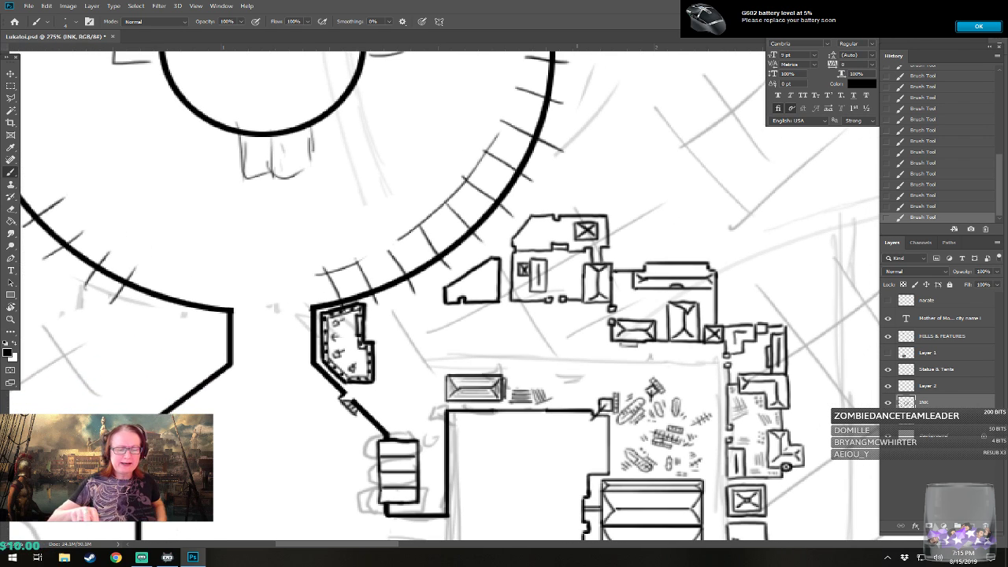
scroll(587, 352, up, 1)
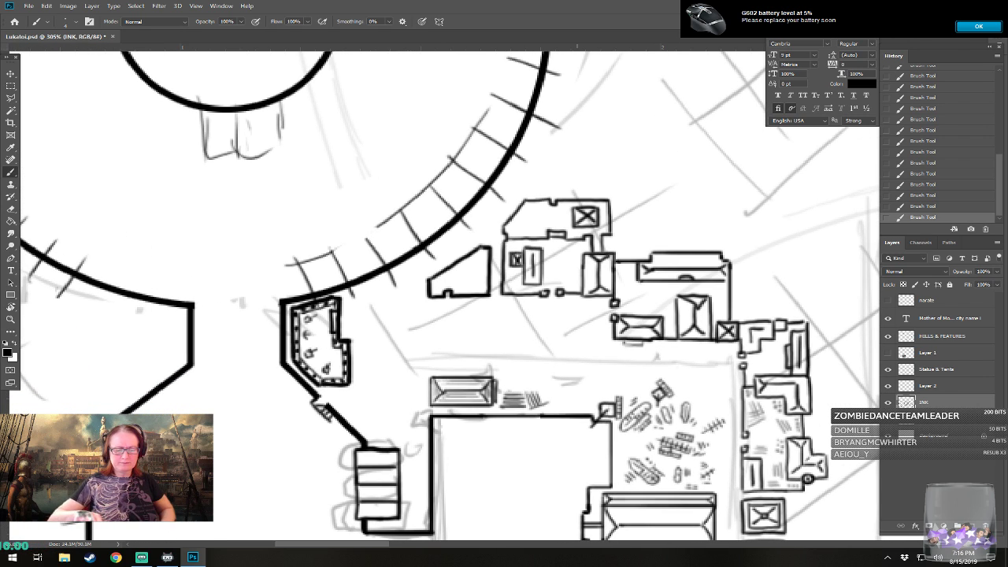
drag(577, 299, 621, 315)
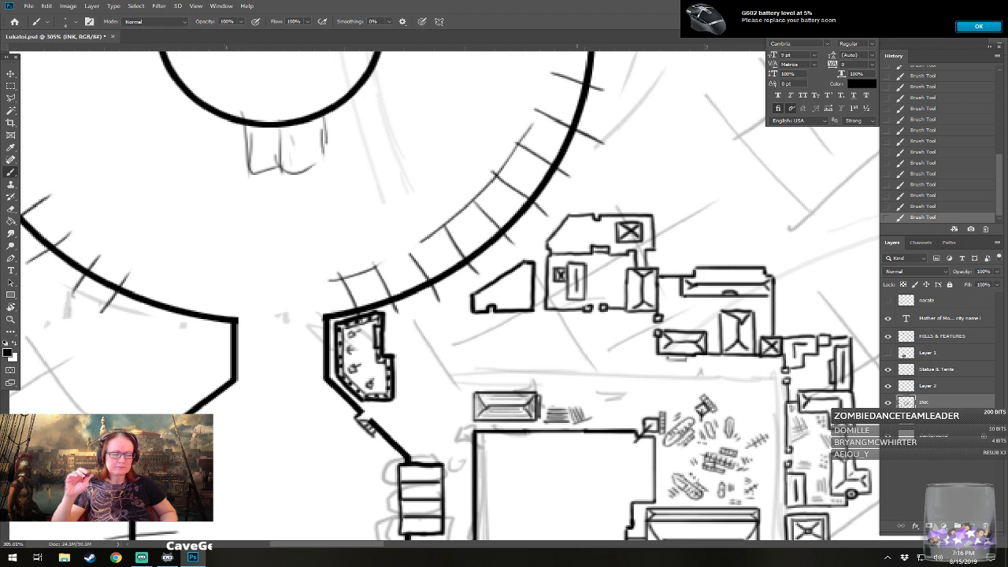
scroll(543, 479, down, 6)
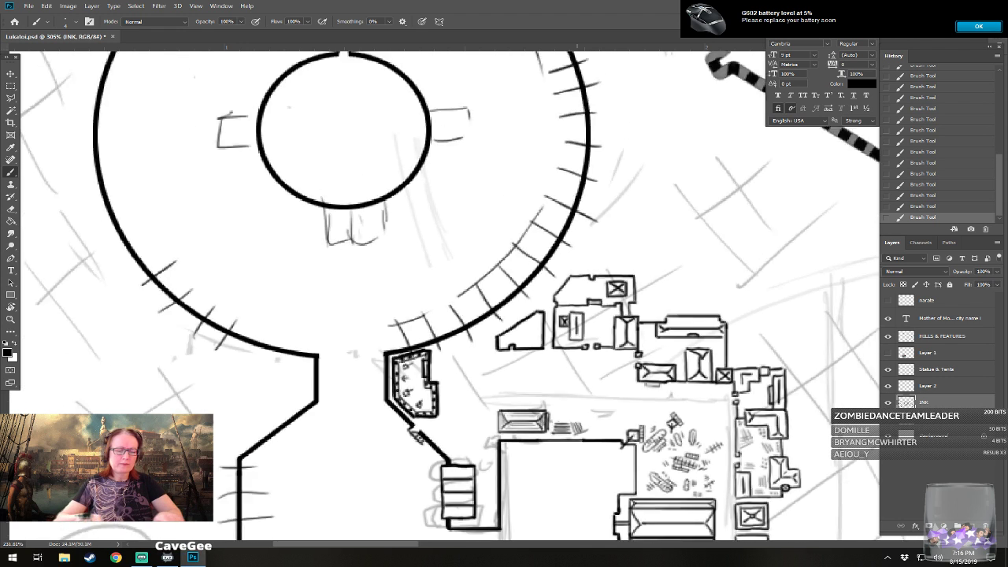
scroll(504, 438, up, 4)
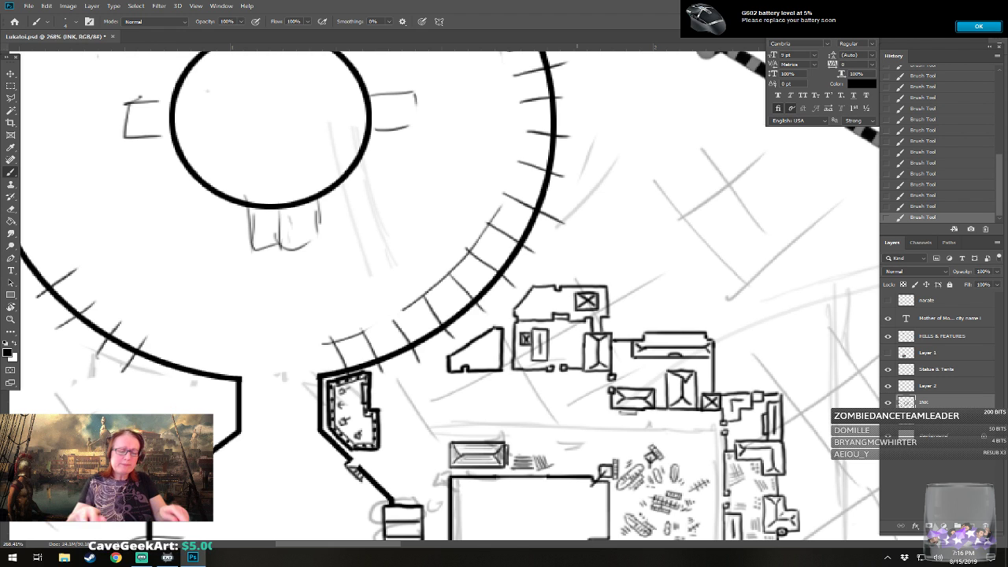
scroll(449, 403, down, 6)
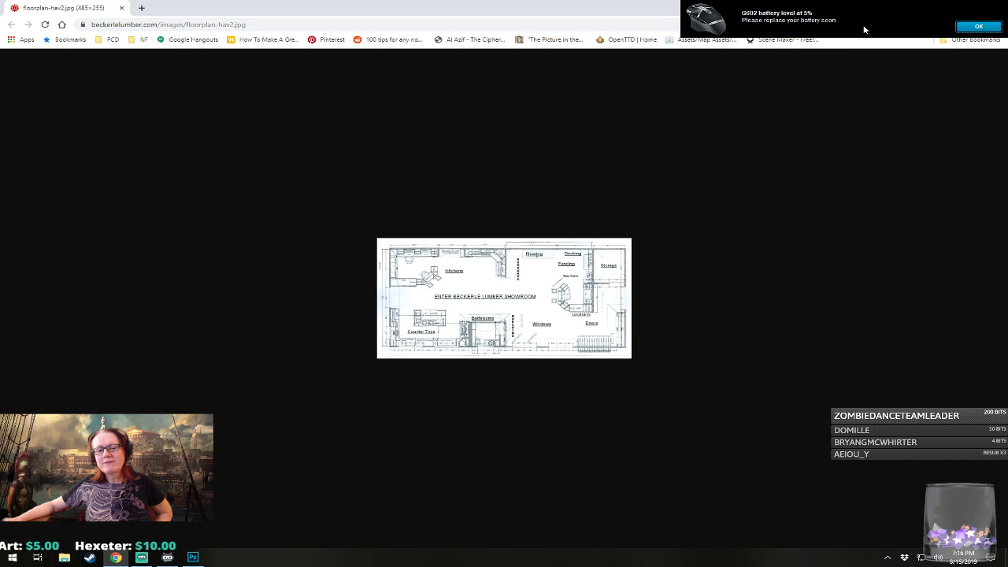
- Dismiss the mouse battery notification and enlarge the lumber showroom floor plan image in the browser to examine its layout
click(968, 28)
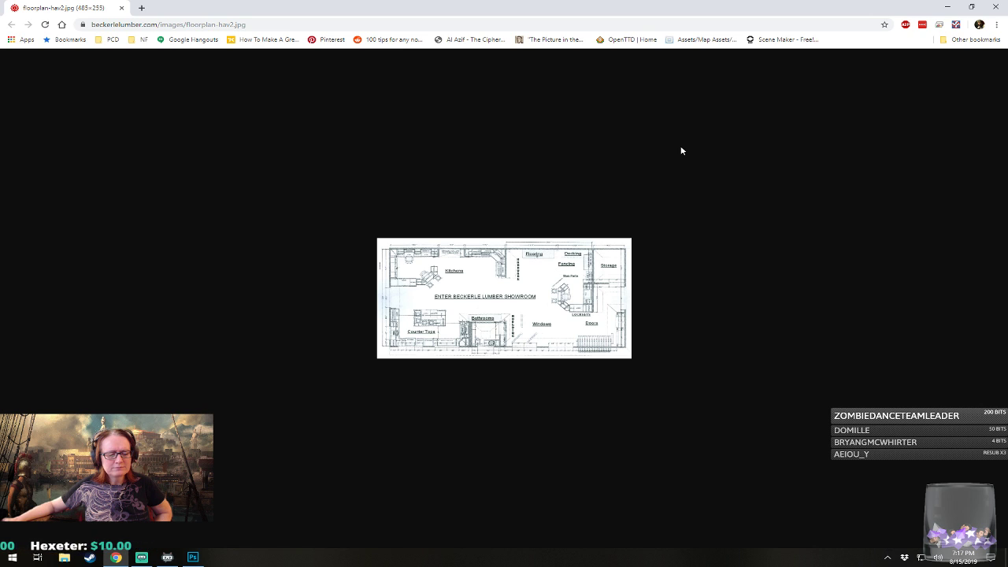
scroll(504, 298, up, 5)
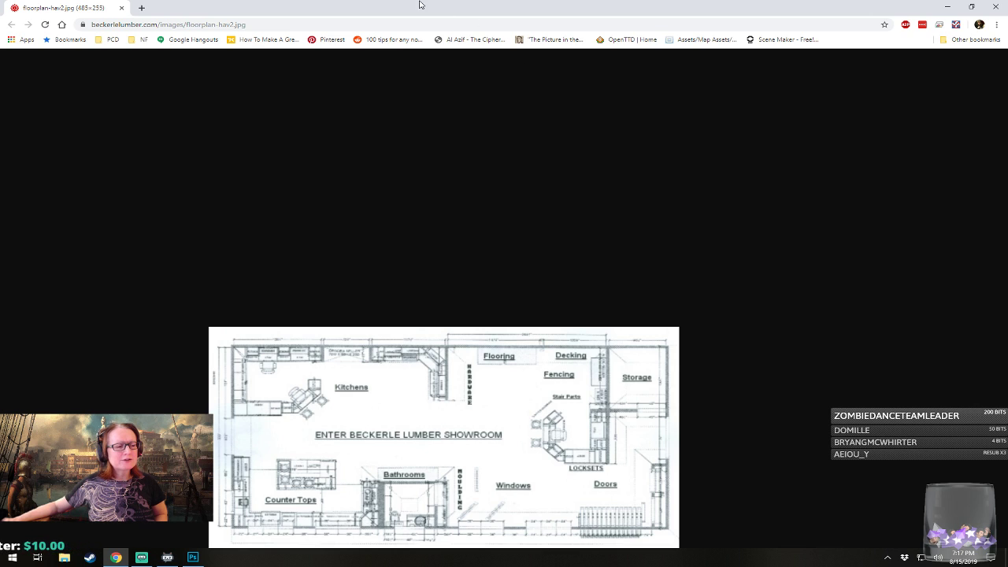
- Close the floor plan image and ink a row of three narrow hipped-roof sheds just south of the wedge-shaped building
click(123, 9)
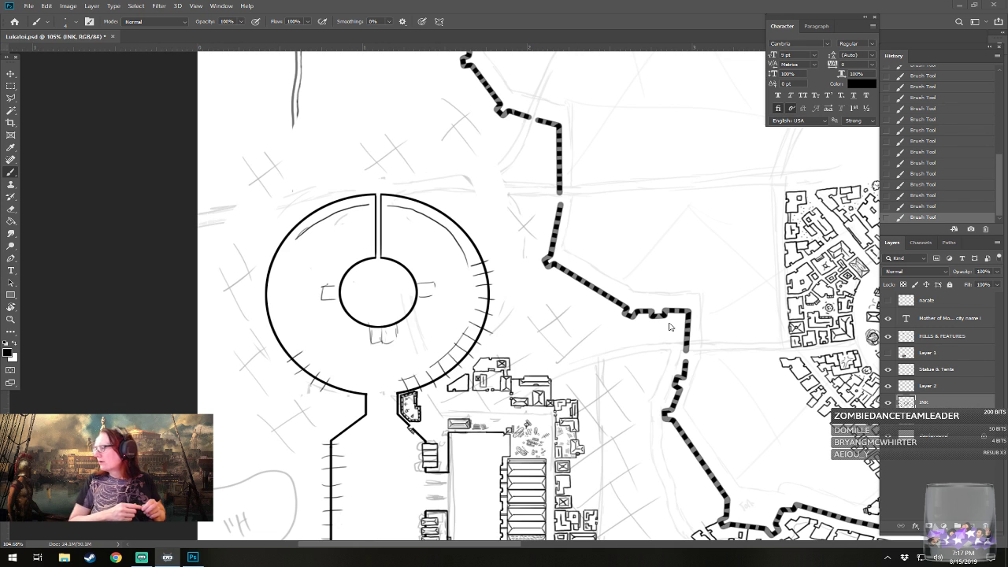
scroll(457, 436, up, 5)
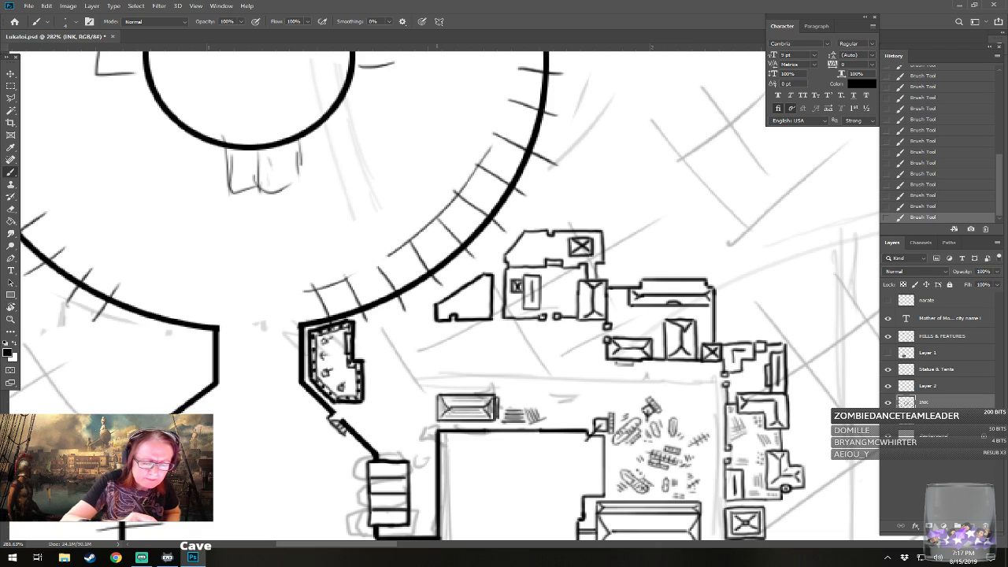
mouse_move(436, 332)
mouse_down()
mouse_move(437, 363)
mouse_move(454, 363)
mouse_move(440, 363)
mouse_move(455, 363)
mouse_move(455, 331)
mouse_move(458, 364)
mouse_up()
key(shift)
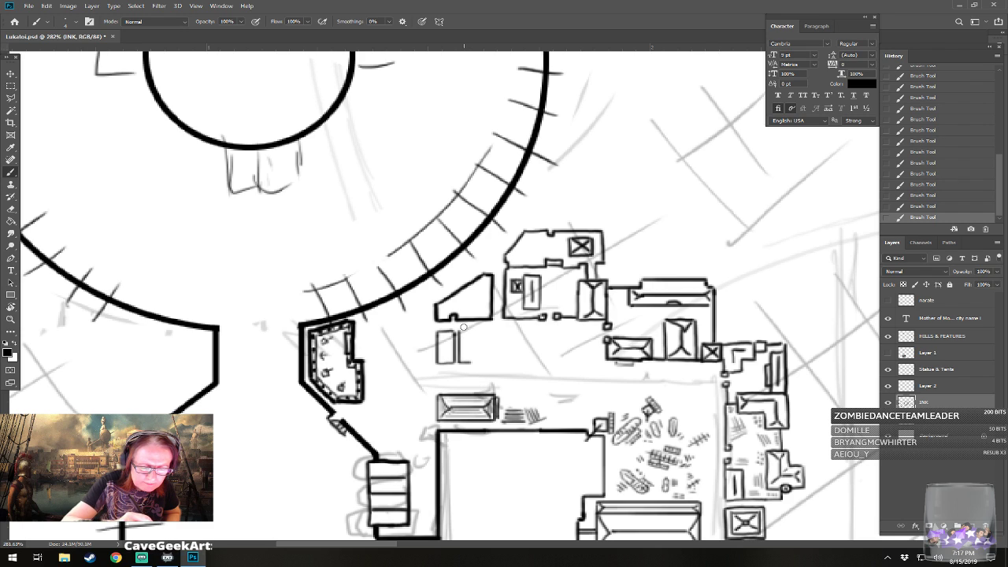
mouse_move(475, 331)
mouse_down()
mouse_move(471, 362)
mouse_move(480, 349)
mouse_move(481, 364)
mouse_move(492, 362)
mouse_move(489, 331)
mouse_move(446, 335)
mouse_move(445, 359)
mouse_move(486, 345)
mouse_move(487, 357)
mouse_move(445, 332)
mouse_move(443, 359)
mouse_move(468, 361)
mouse_move(463, 332)
mouse_move(483, 335)
mouse_move(491, 360)
mouse_up()
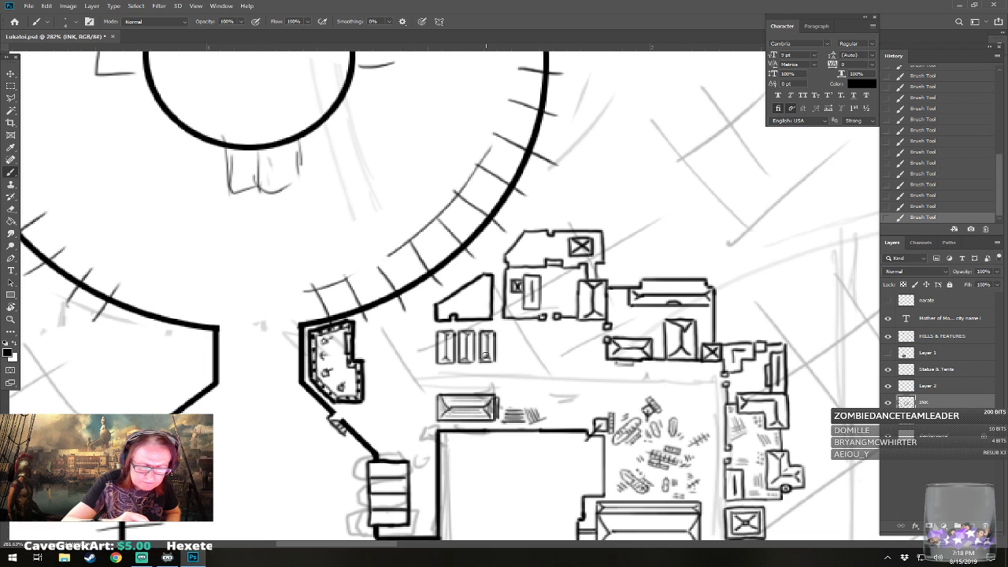
mouse_move(441, 337)
mouse_down()
mouse_move(443, 357)
mouse_move(495, 363)
mouse_move(474, 300)
mouse_move(498, 319)
mouse_up()
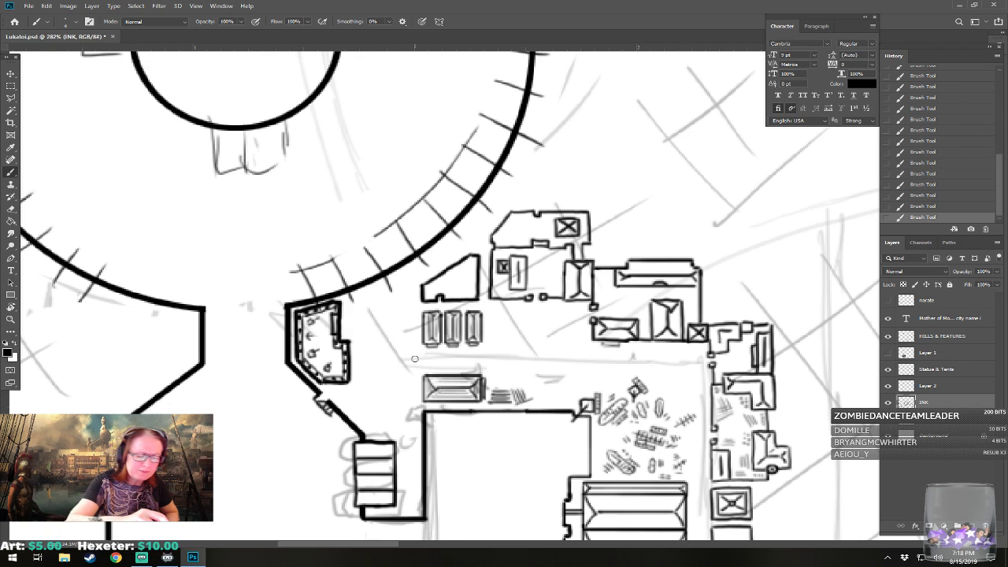
drag(415, 359, 388, 349)
mouse_move(388, 348)
mouse_down()
mouse_move(388, 360)
mouse_move(400, 351)
mouse_up()
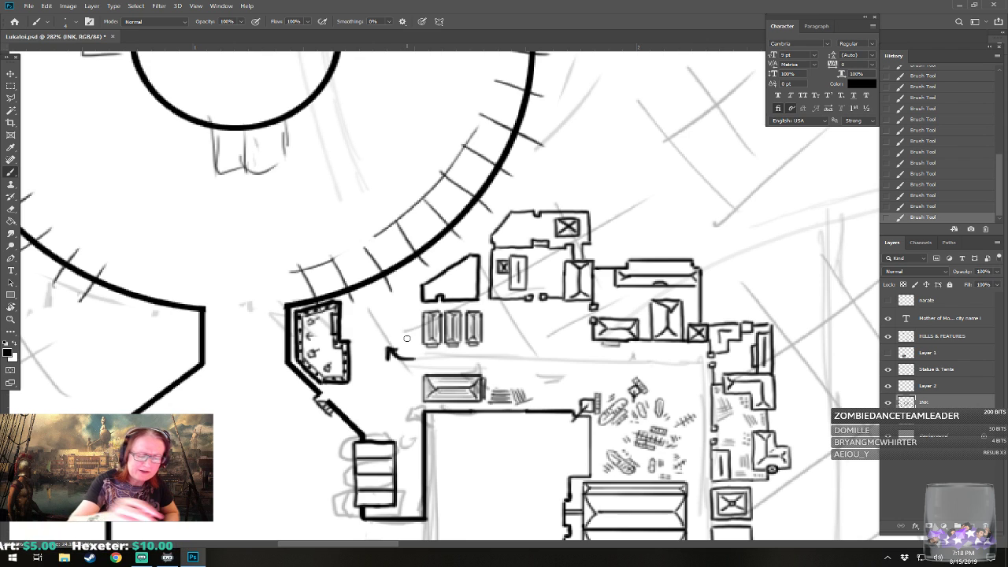
click(922, 206)
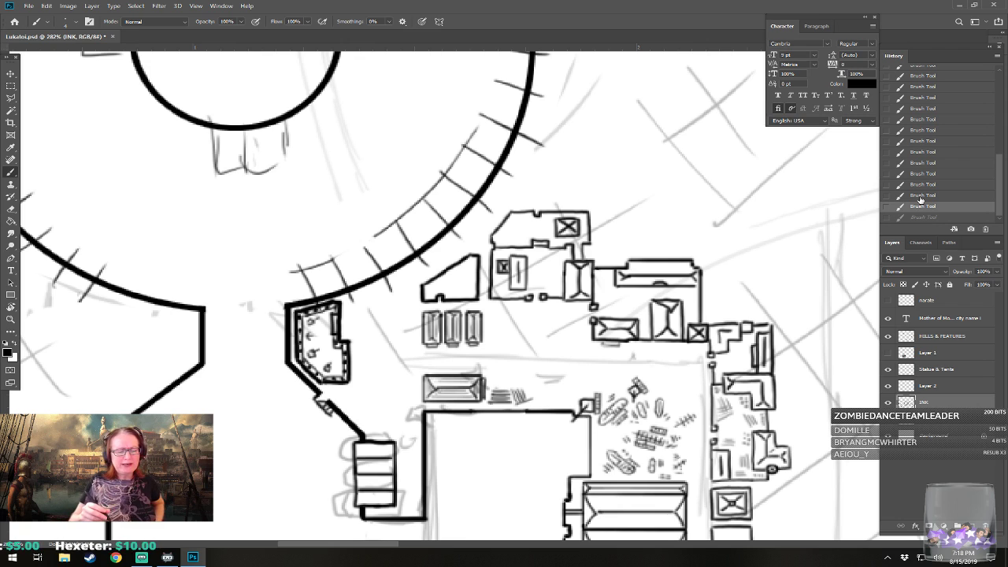
mouse_move(515, 341)
mouse_down()
mouse_move(517, 358)
mouse_move(531, 339)
mouse_up()
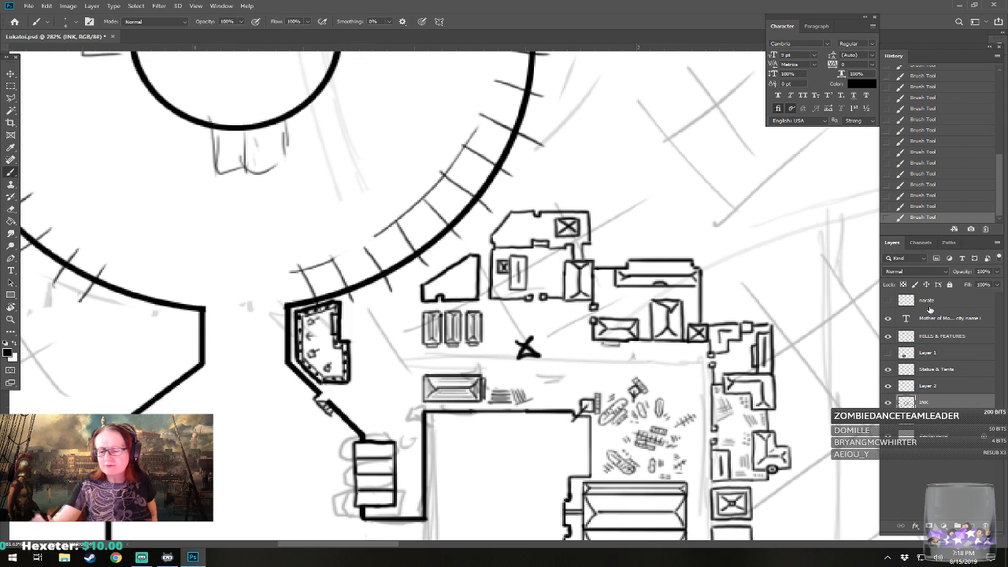
click(923, 206)
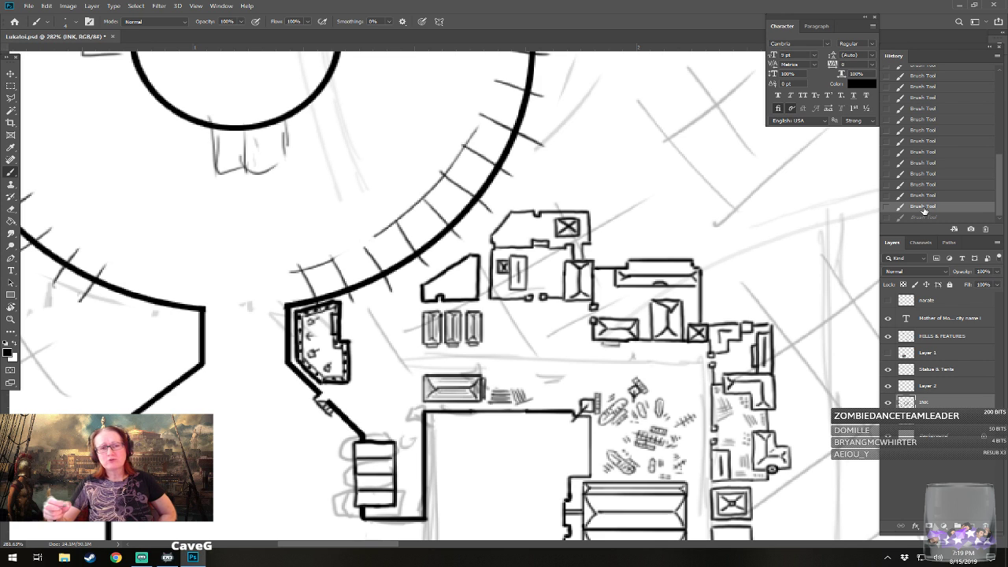
- Set the brush size to 3 px and ink small yard clutter and thin dot-ended poles just east of the three narrow sheds
scroll(504, 359, up, 3)
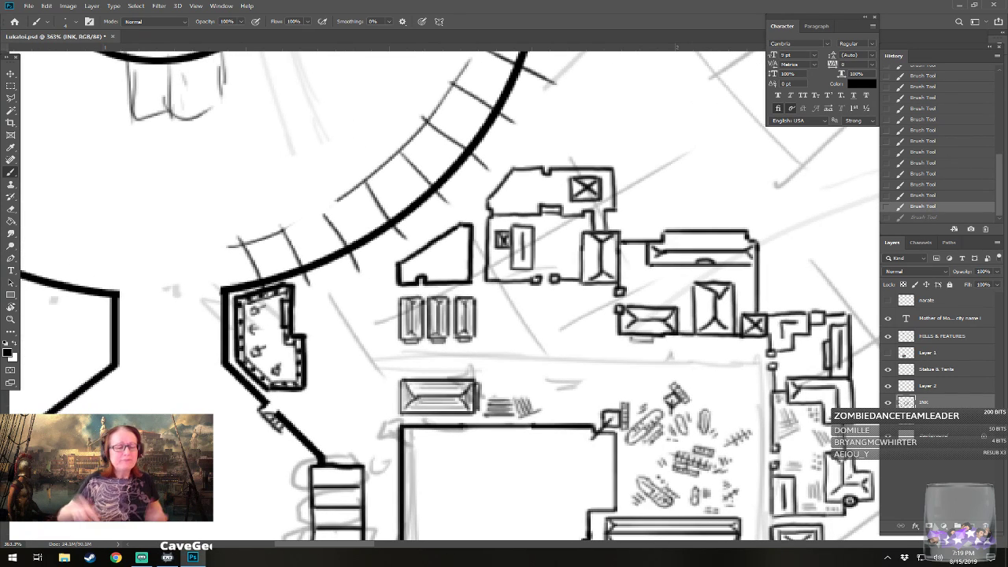
drag(504, 360, 480, 353)
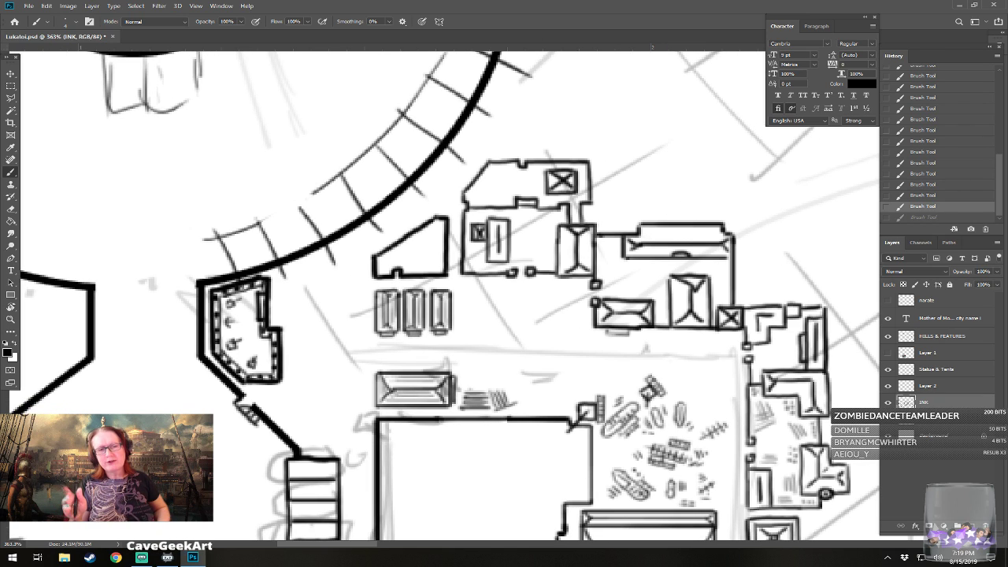
drag(472, 299, 509, 313)
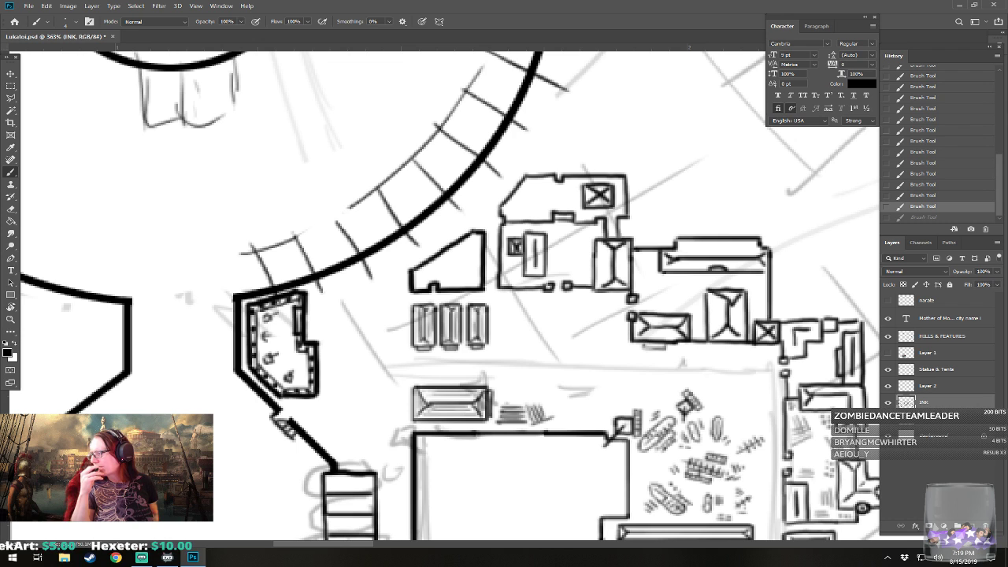
scroll(563, 284, up, 2)
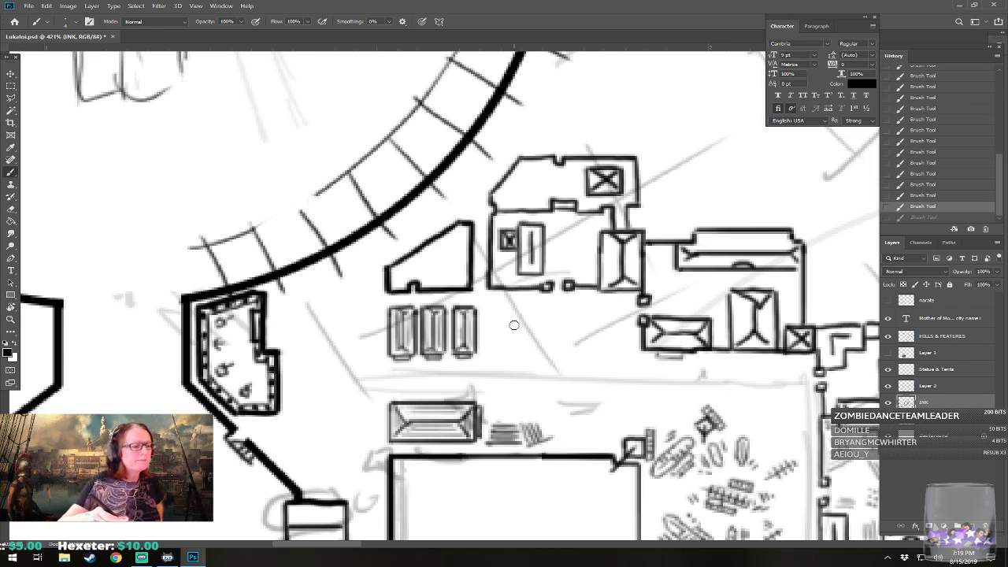
drag(513, 325, 487, 340)
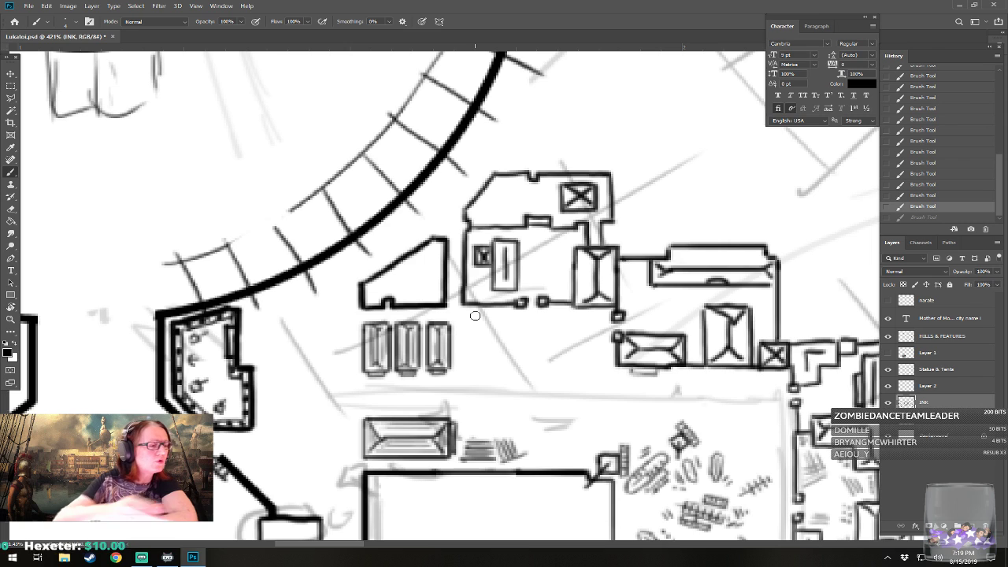
click(70, 22)
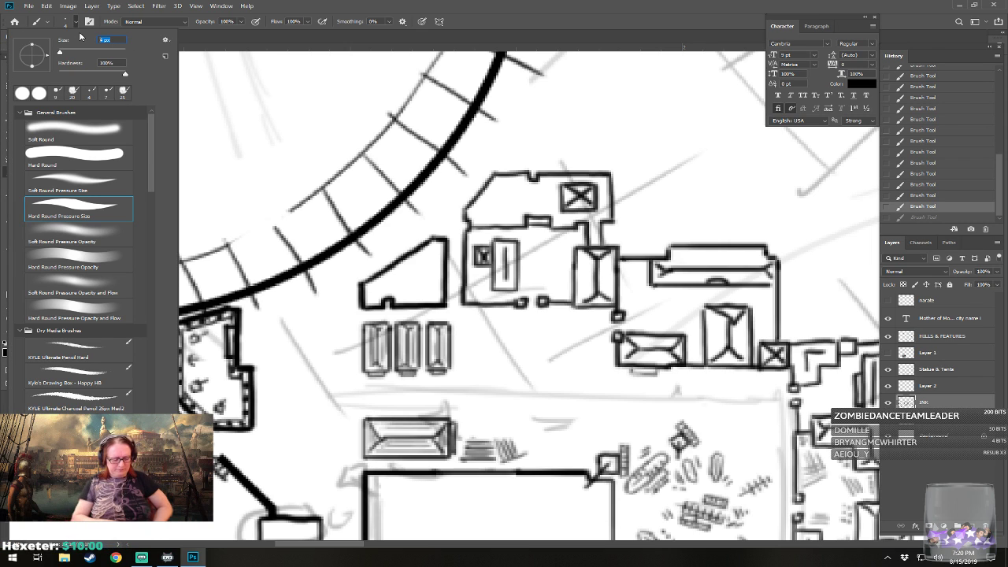
text(3)
key(Return)
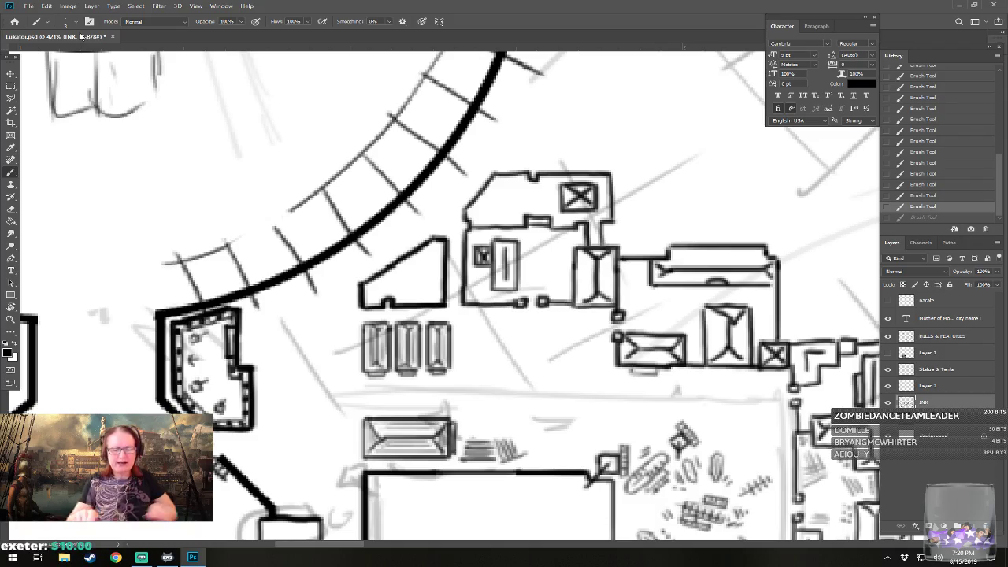
scroll(354, 429, down, 15)
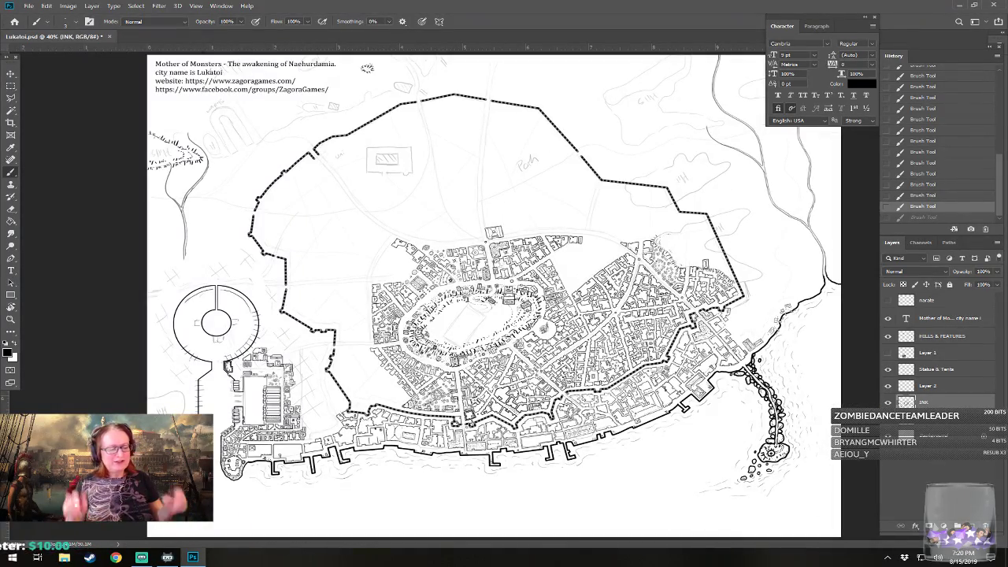
scroll(398, 301, up, 11)
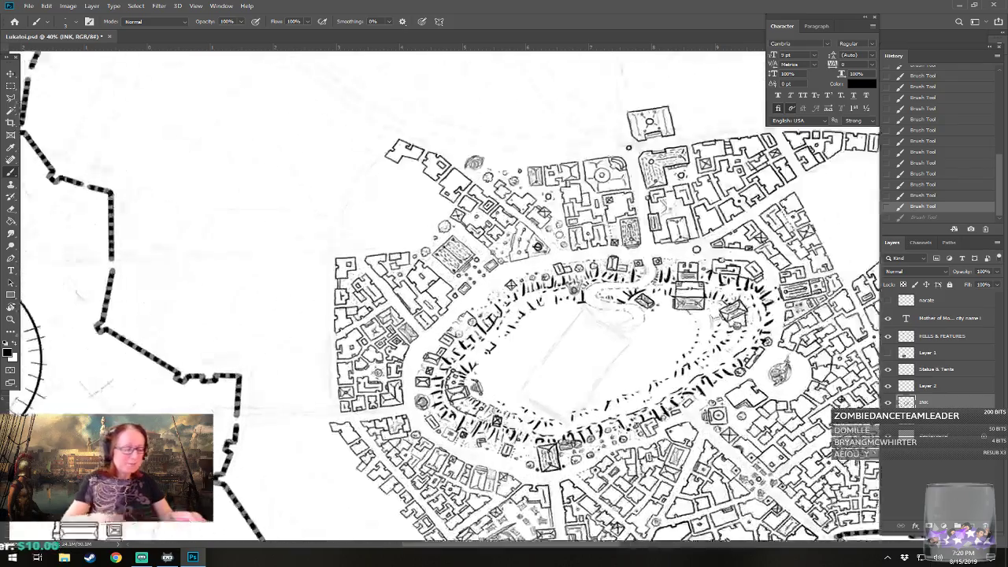
drag(397, 301, 830, 138)
scroll(307, 405, up, 5)
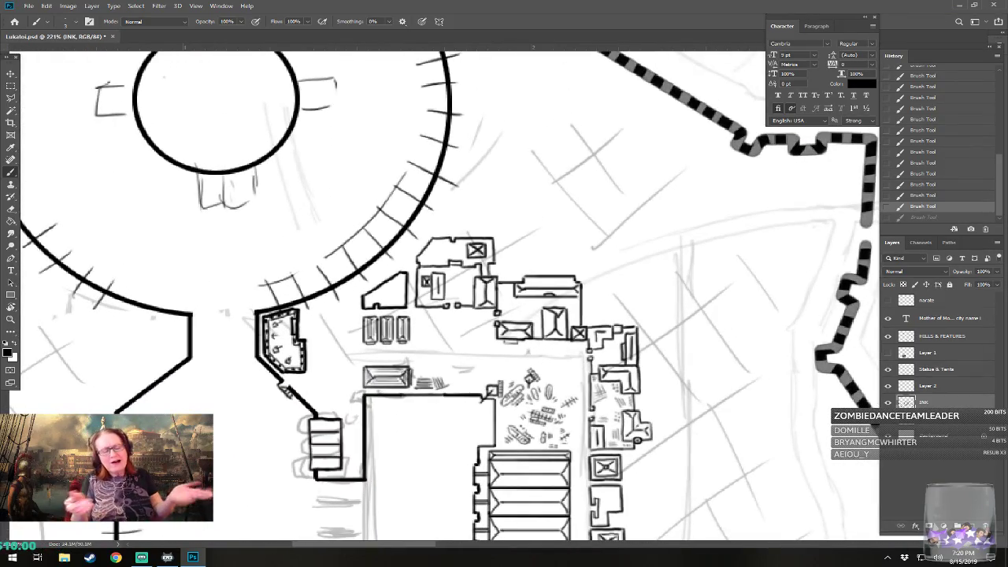
drag(326, 308, 339, 323)
scroll(338, 323, up, 3)
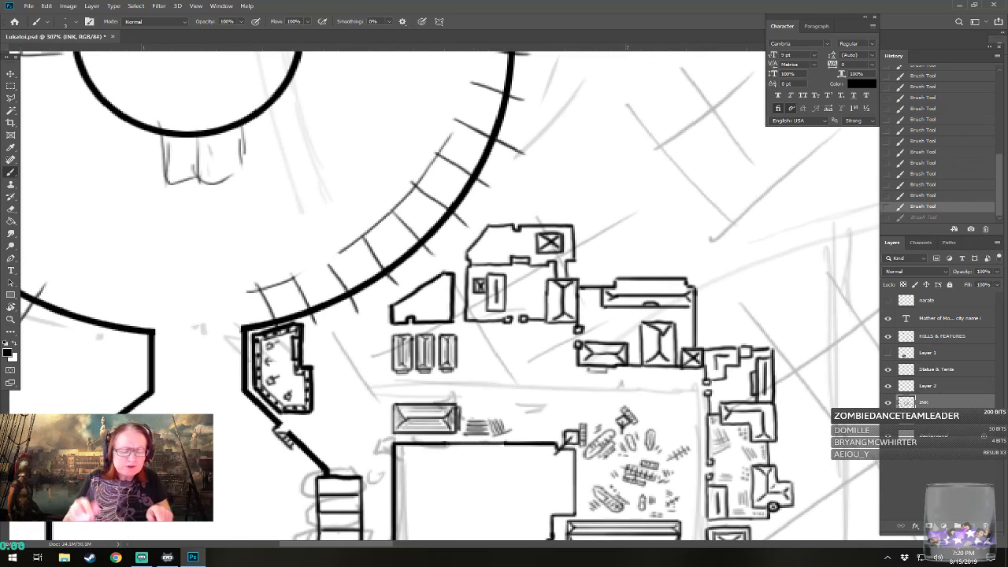
scroll(424, 340, up, 2)
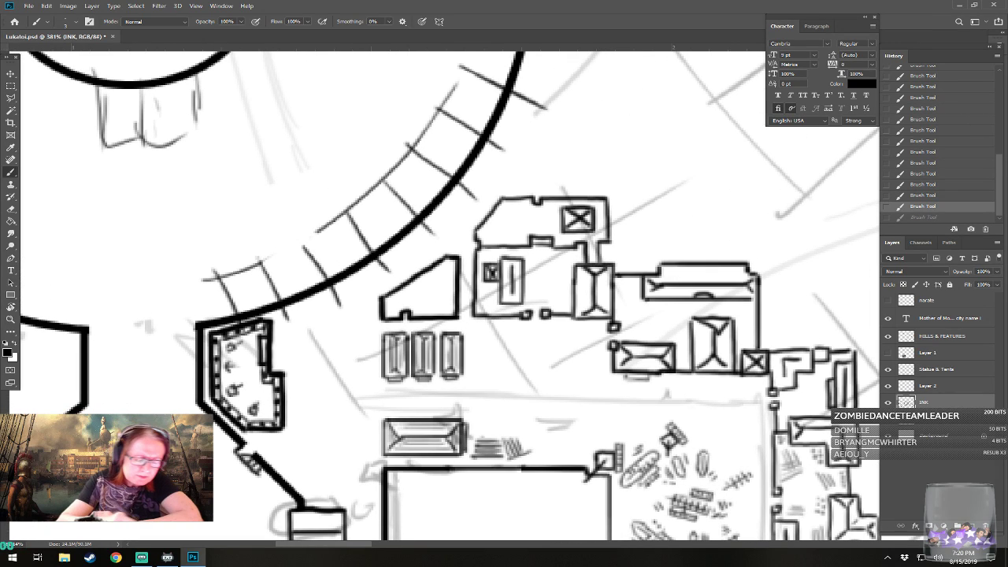
click(479, 331)
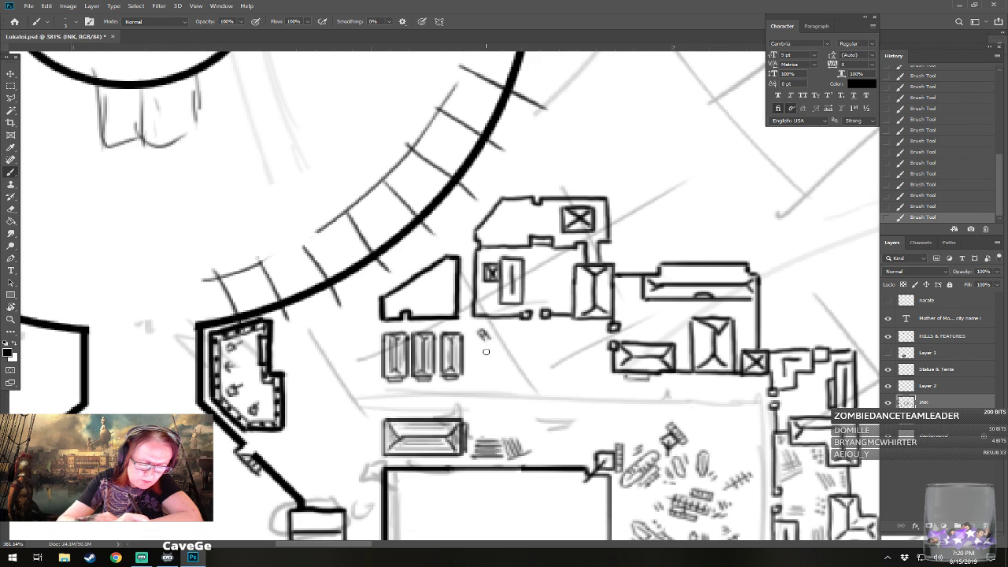
drag(479, 355, 488, 349)
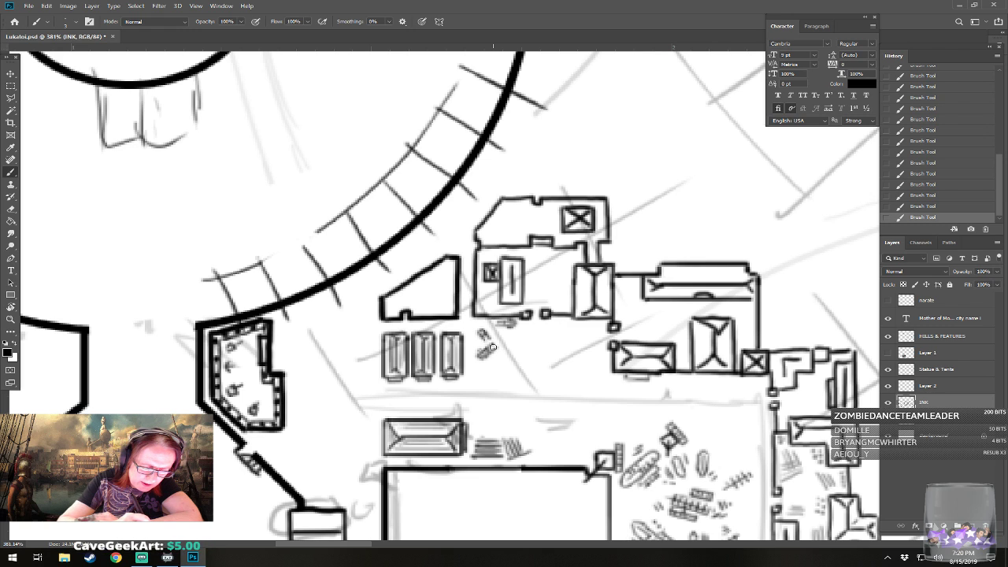
mouse_move(479, 357)
mouse_down()
mouse_move(501, 340)
mouse_move(499, 360)
mouse_up()
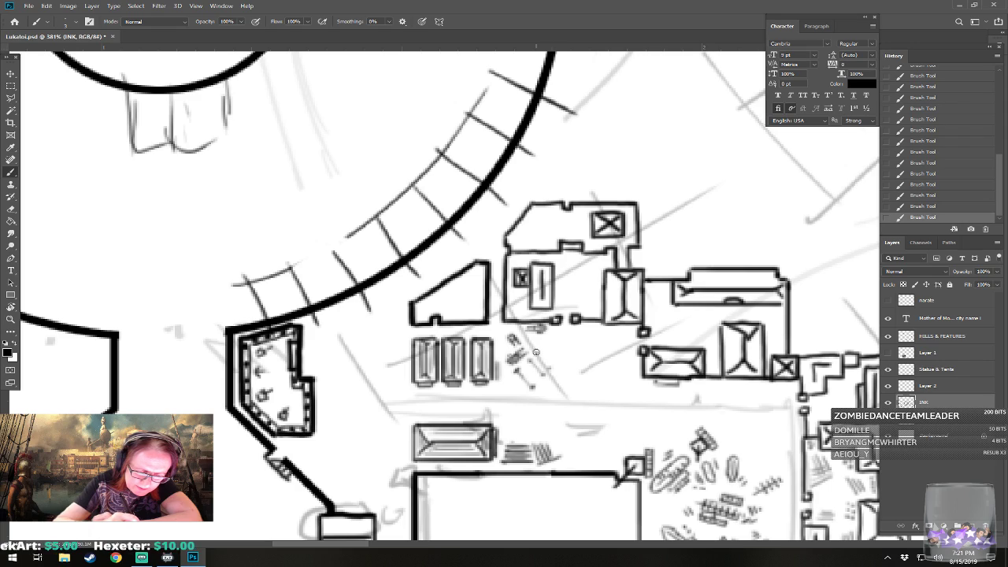
scroll(549, 369, down, 10)
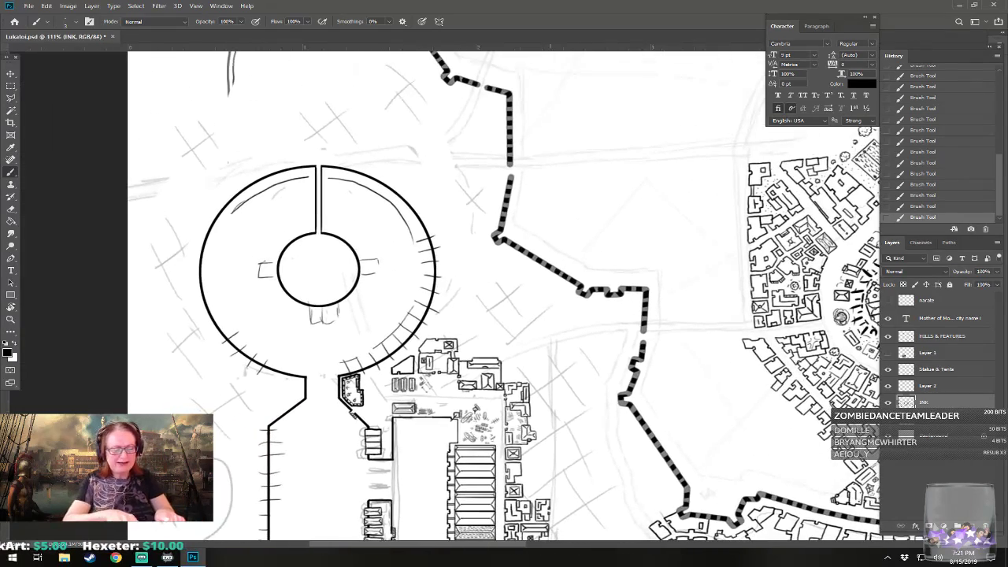
scroll(549, 369, right, 2)
scroll(549, 369, right, 1)
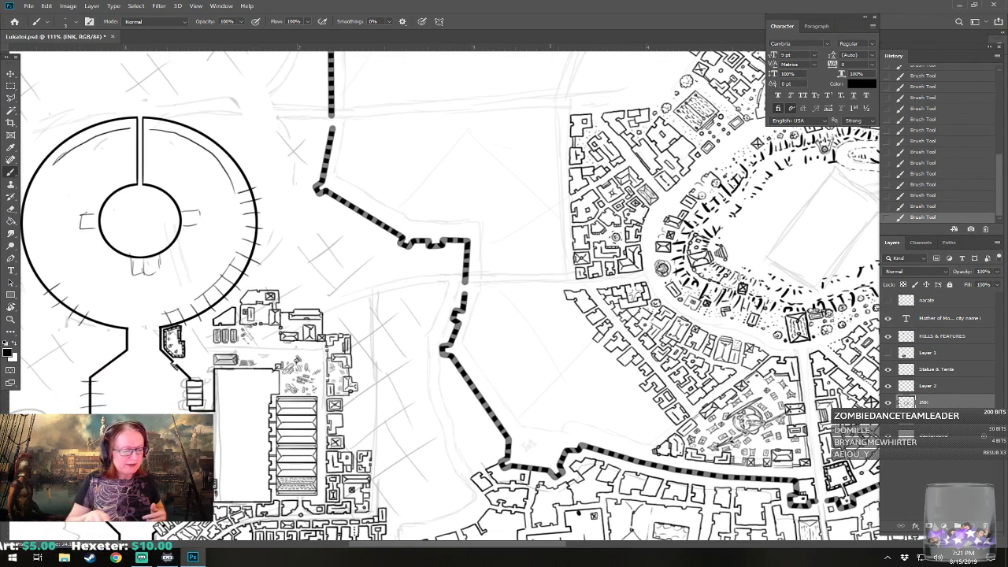
scroll(550, 369, left, 3)
scroll(271, 339, up, 3)
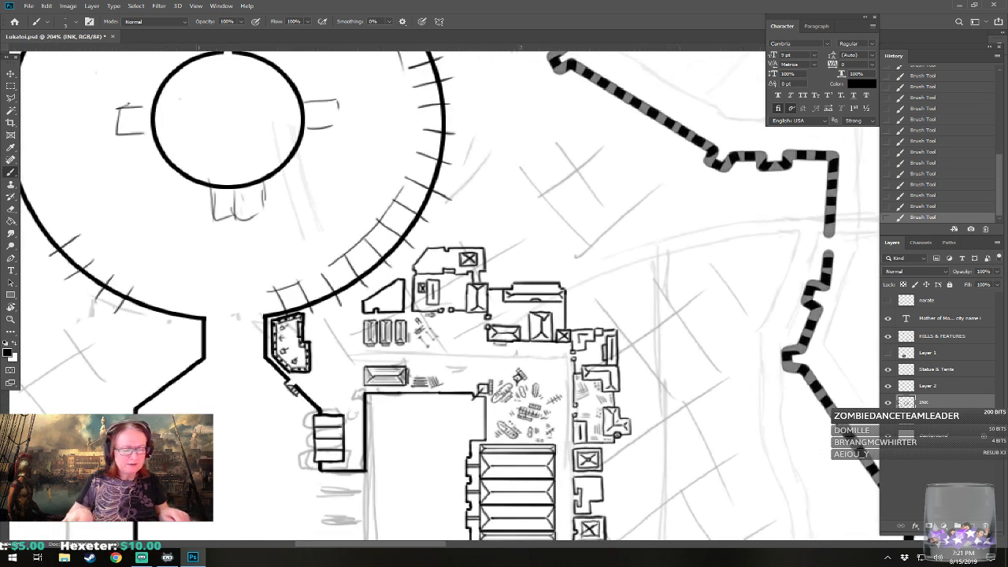
scroll(323, 272, up, 2)
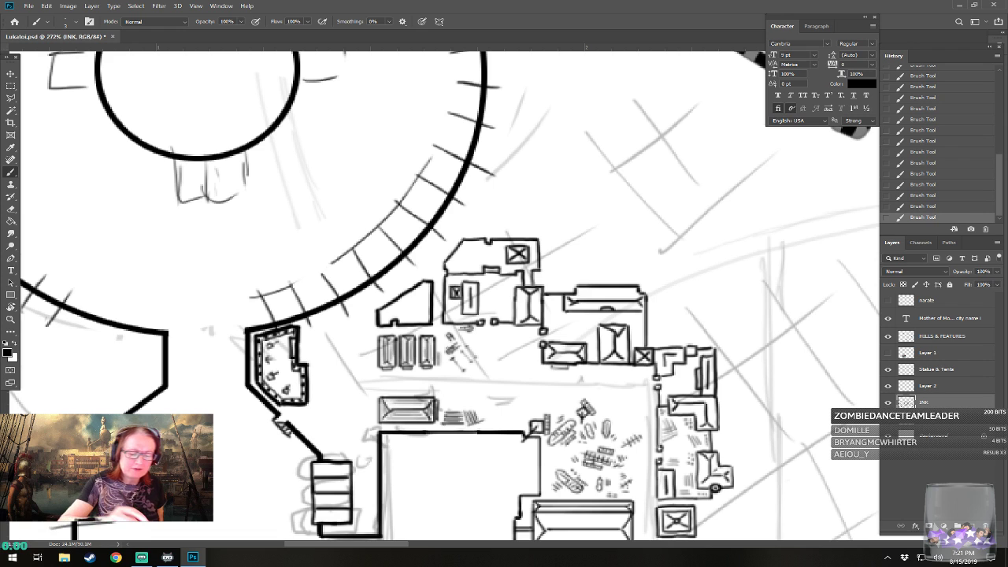
mouse_move(486, 386)
mouse_down()
mouse_move(503, 374)
mouse_move(490, 393)
mouse_move(509, 383)
mouse_up()
mouse_move(504, 374)
mouse_down()
mouse_move(508, 383)
mouse_move(496, 384)
mouse_move(506, 378)
mouse_up()
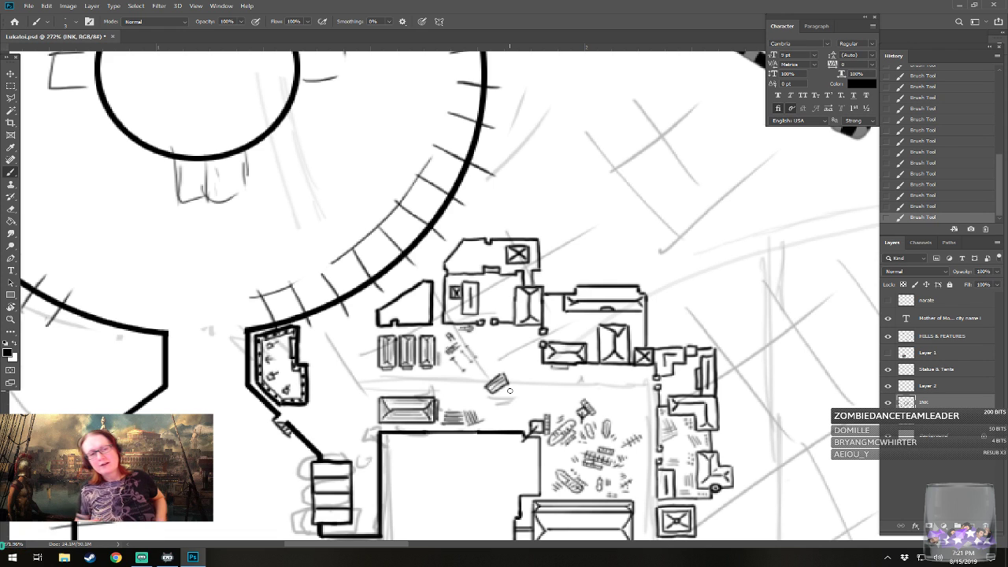
scroll(510, 391, up, 1)
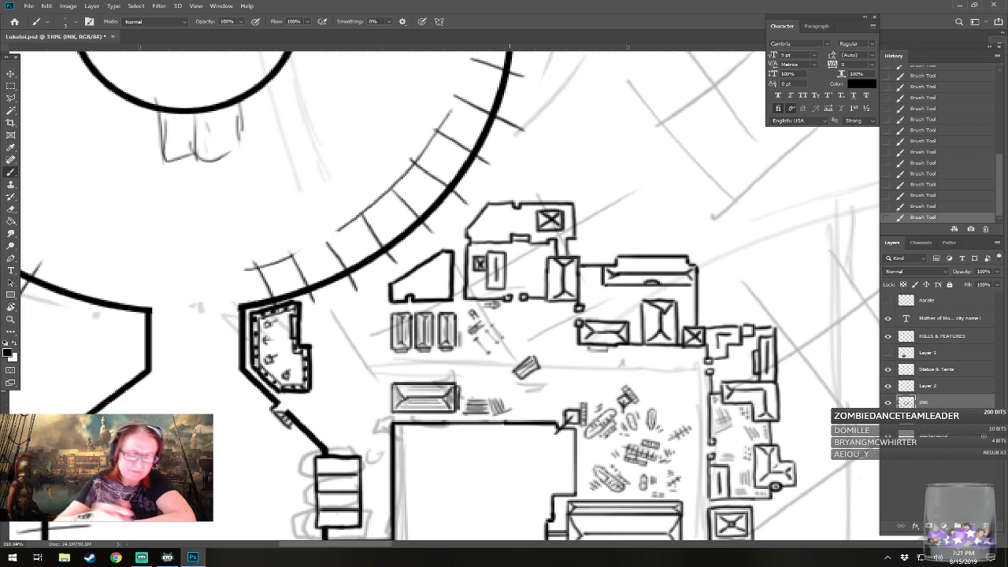
drag(503, 374, 543, 358)
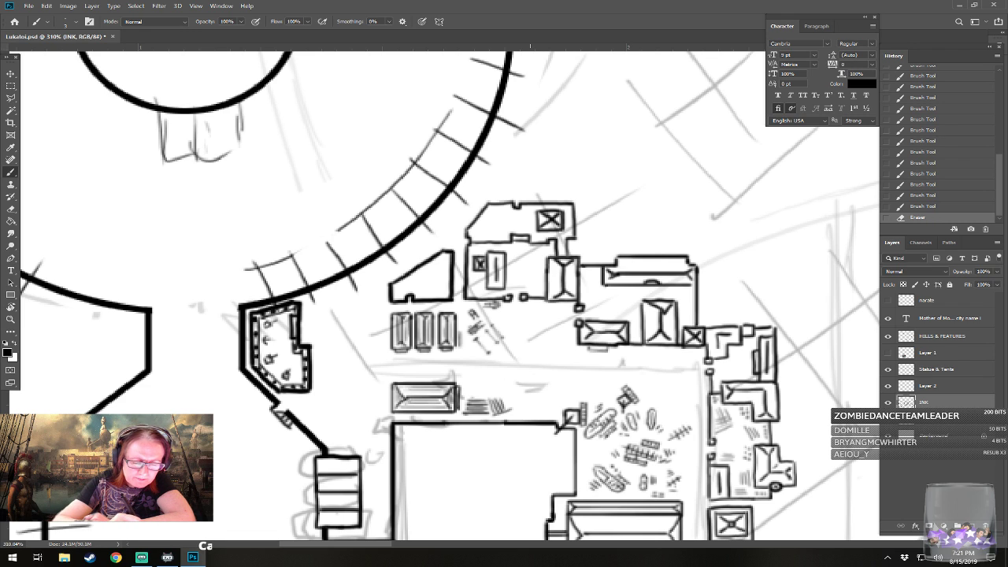
- Ink two short diagonal dot-ended poles in the open yard south of the walled compound's gate, west of the hipped-roof building
click(522, 332)
click(522, 332)
click(524, 332)
click(531, 323)
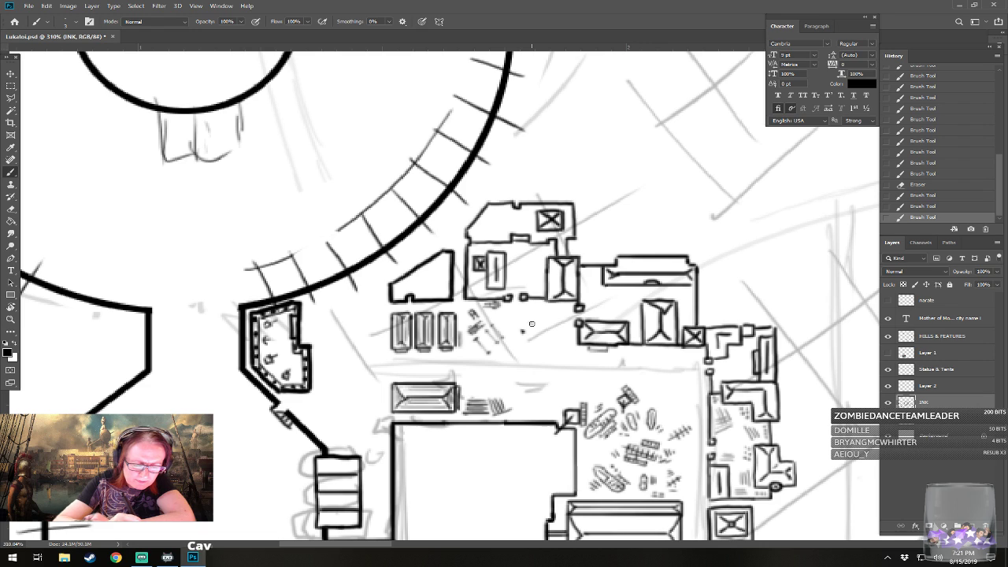
drag(524, 330, 533, 322)
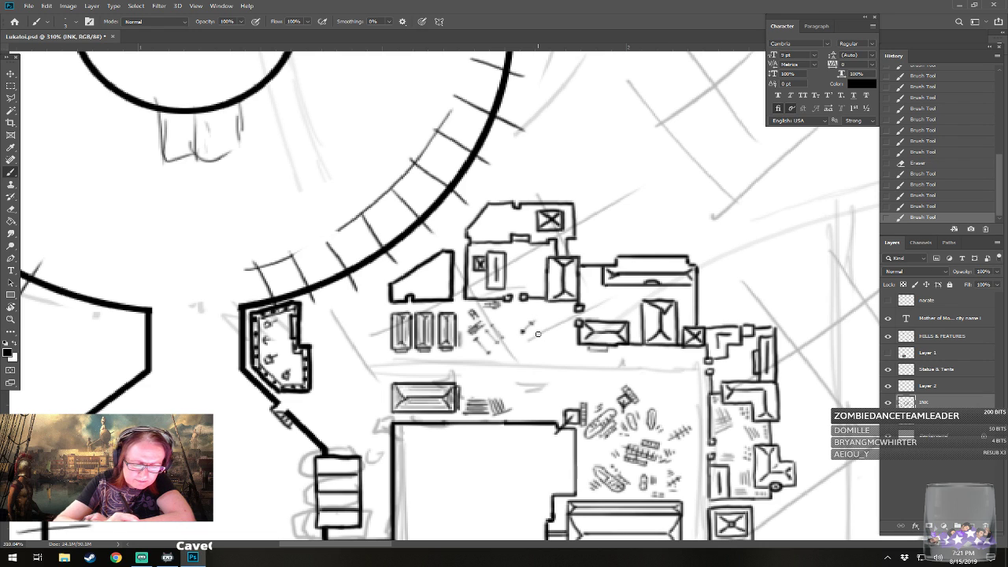
click(538, 335)
click(548, 328)
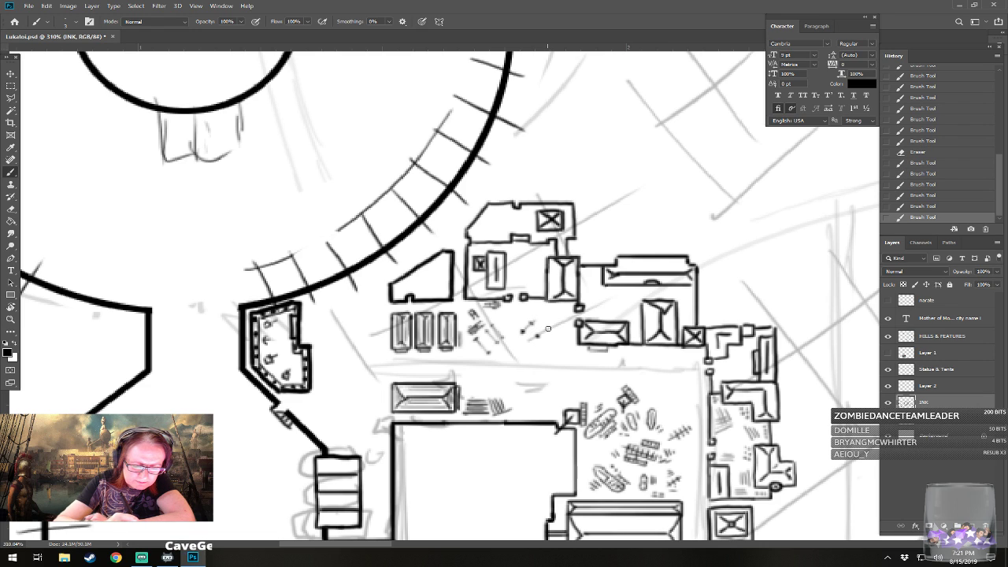
click(546, 327)
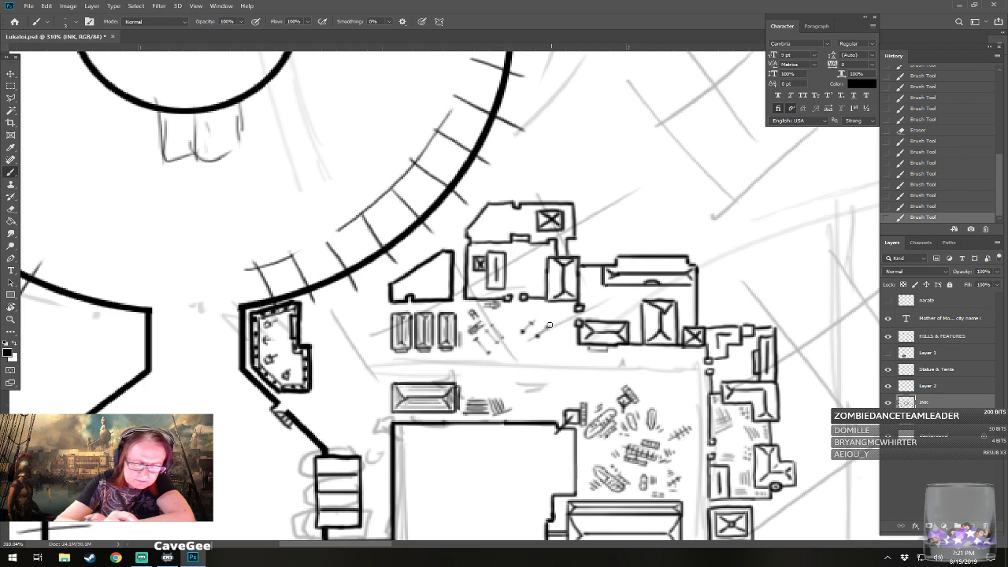
- Ink more short diagonal poles with dotted ends across the open yard south of the walled compound's gate
drag(532, 334, 546, 326)
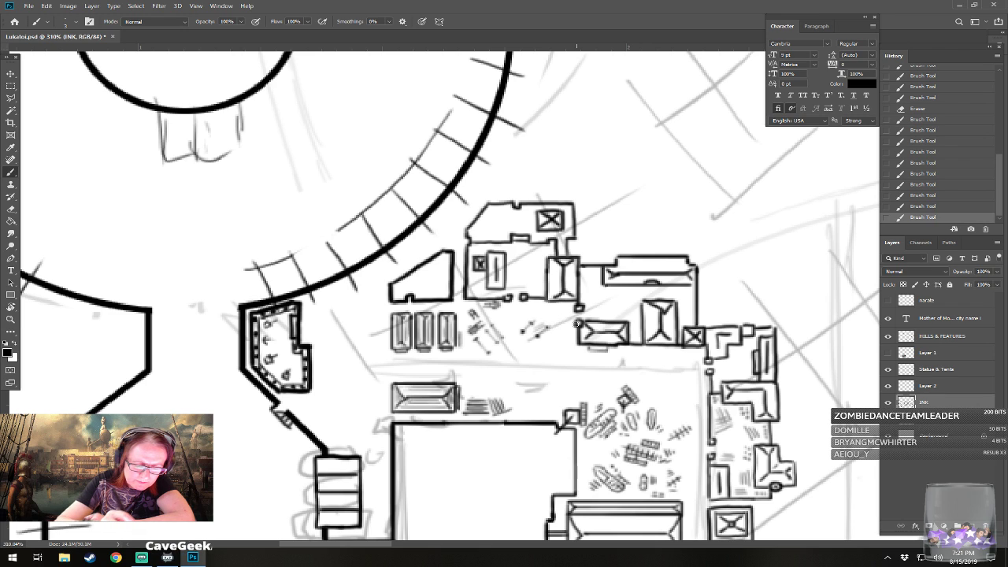
click(545, 337)
click(550, 342)
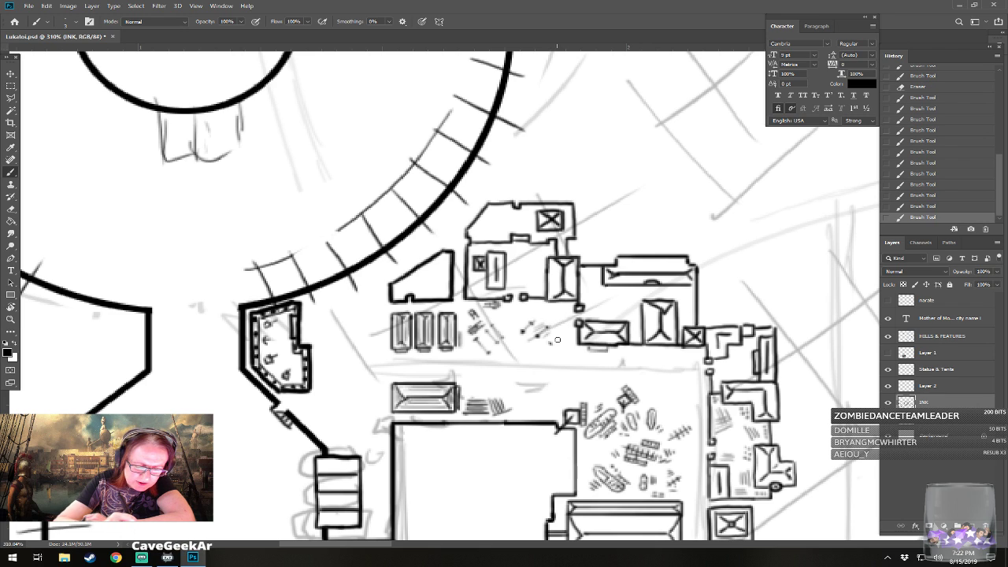
click(554, 338)
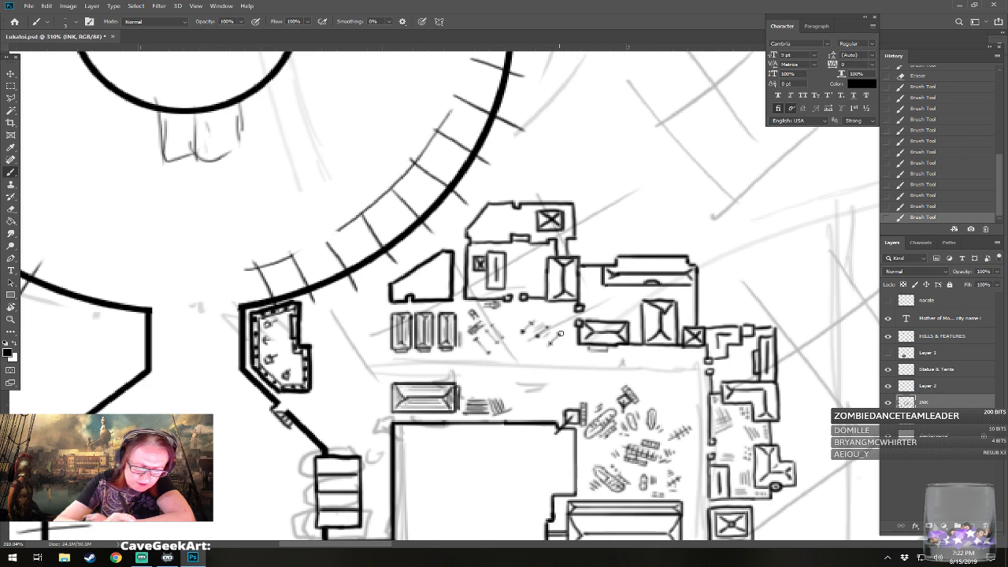
click(560, 333)
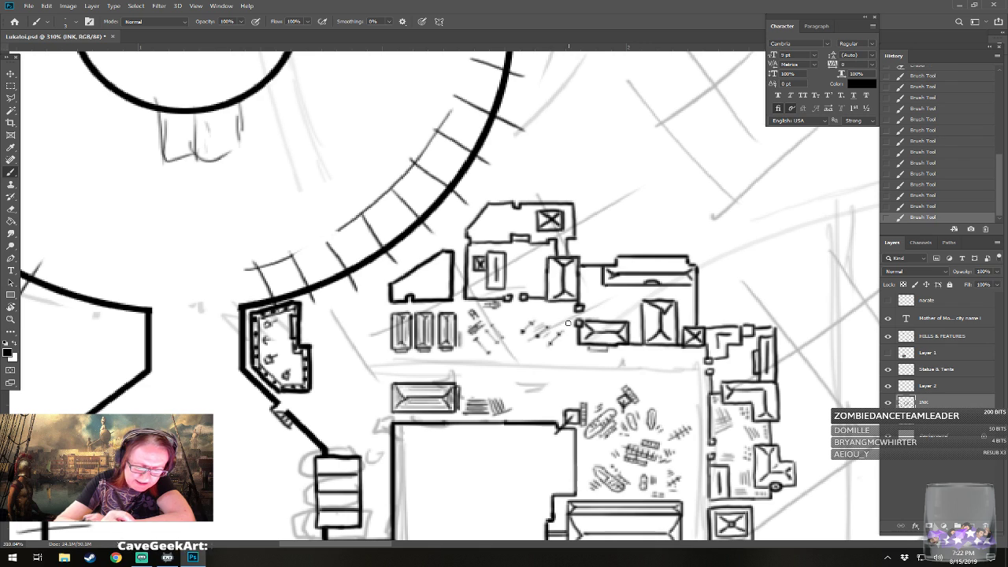
click(511, 324)
drag(507, 314, 510, 323)
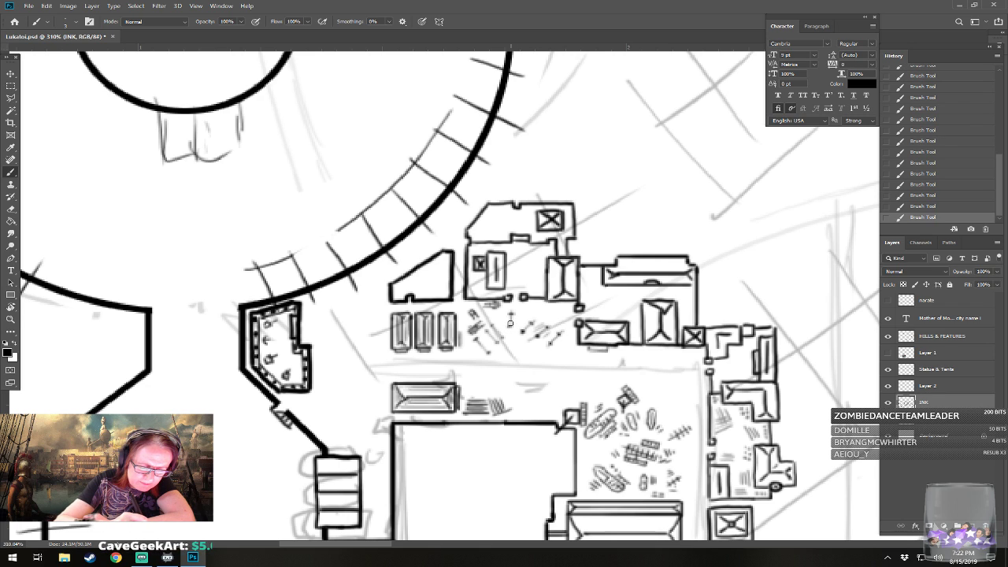
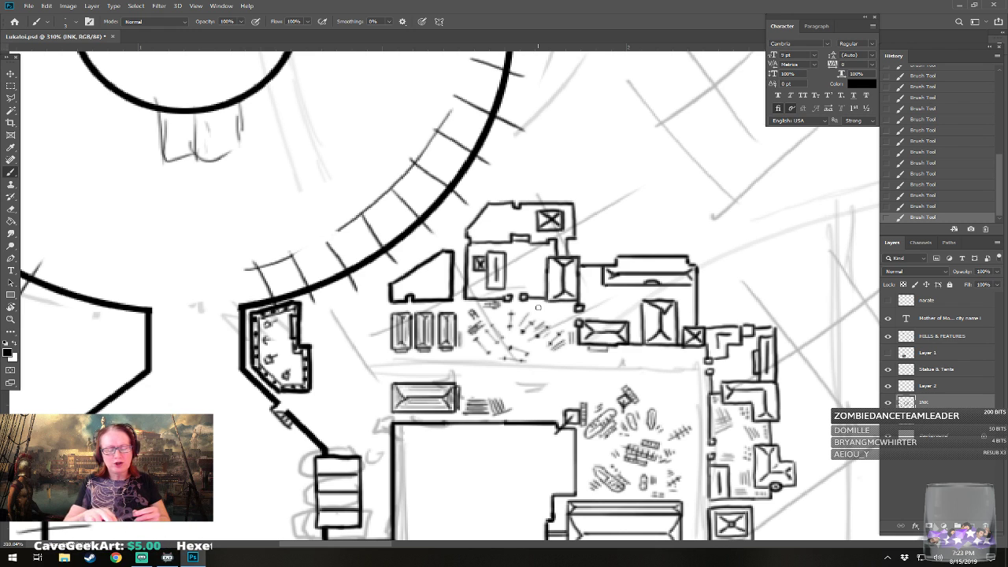
- Ink small hatched lumber stacks around the yard, beside the long hipped-roof shed, near the square corner tower and below the three narrow sheds
drag(537, 307, 582, 298)
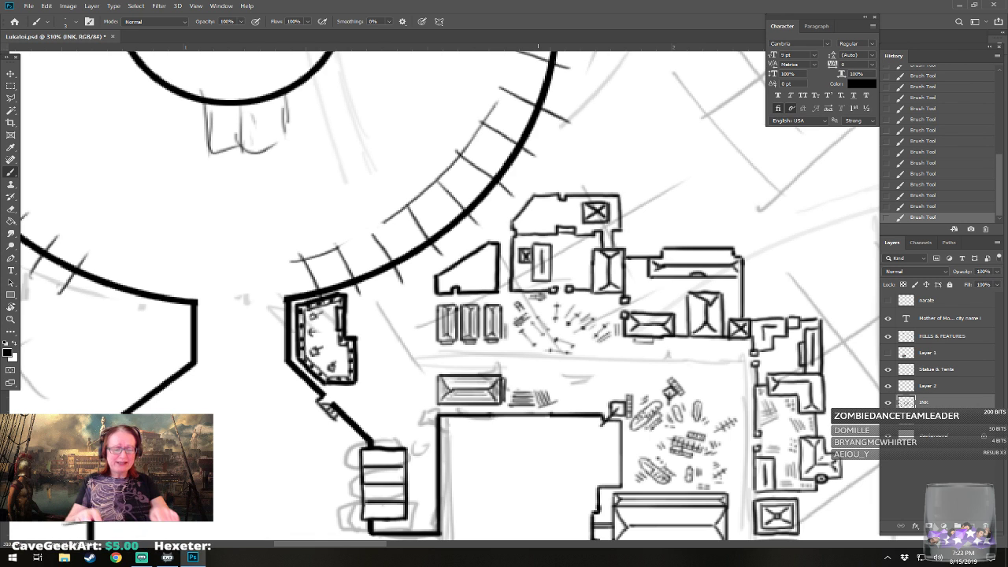
scroll(637, 358, up, 2)
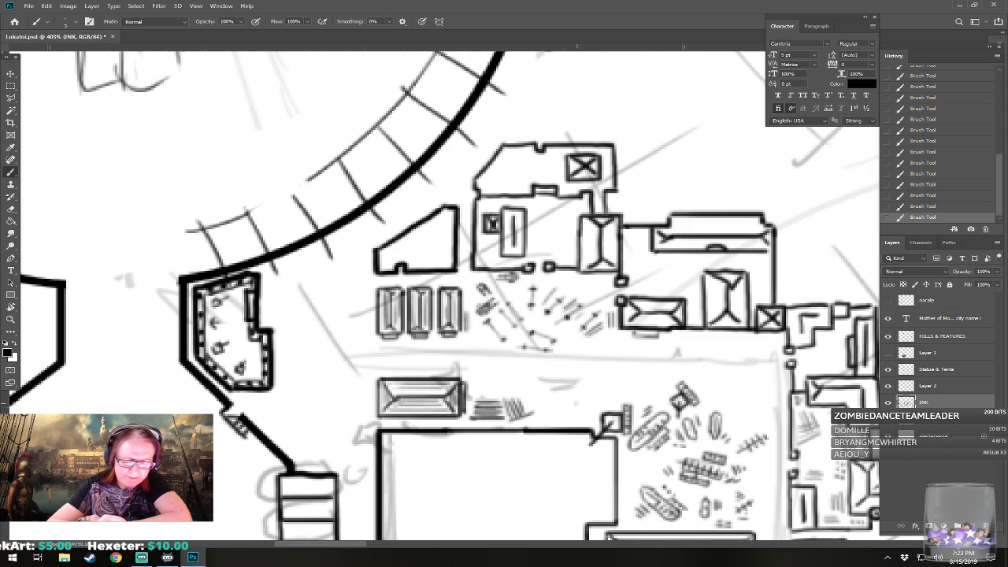
mouse_move(575, 396)
mouse_down()
mouse_move(600, 394)
mouse_move(595, 410)
mouse_move(622, 386)
mouse_move(606, 396)
mouse_move(617, 398)
mouse_move(604, 386)
mouse_move(628, 385)
mouse_up()
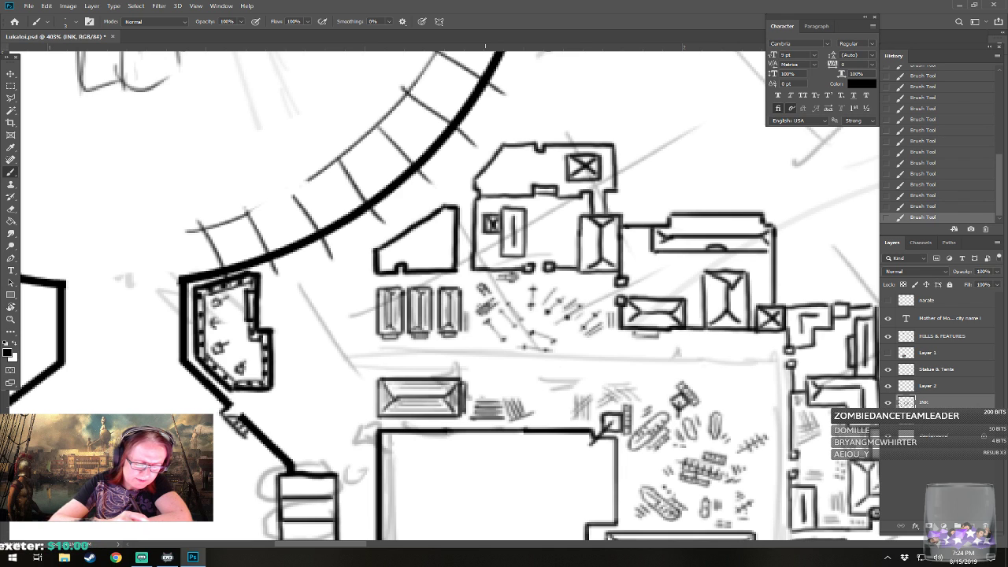
mouse_move(463, 372)
mouse_down()
mouse_move(478, 385)
mouse_move(482, 374)
mouse_up()
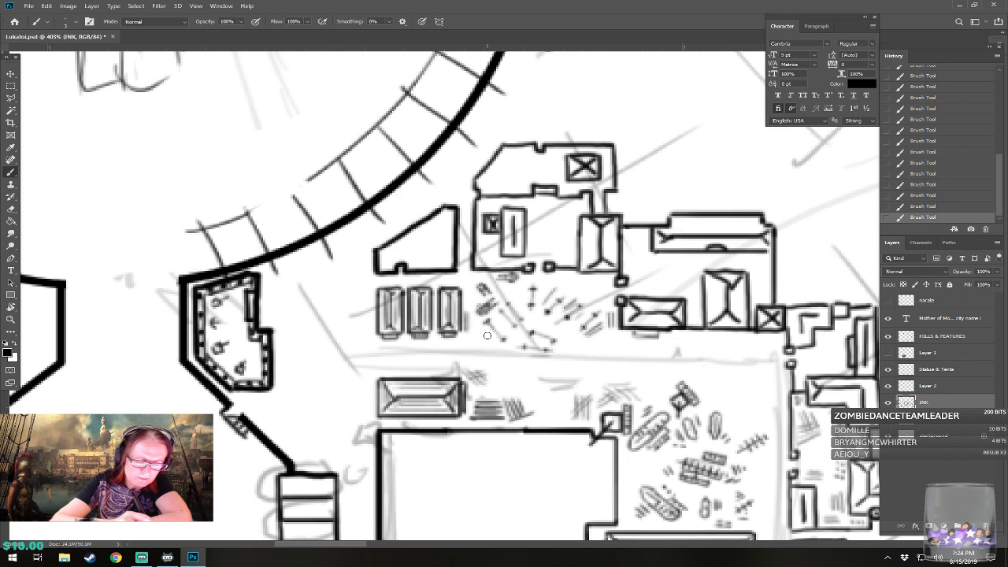
drag(473, 336, 491, 340)
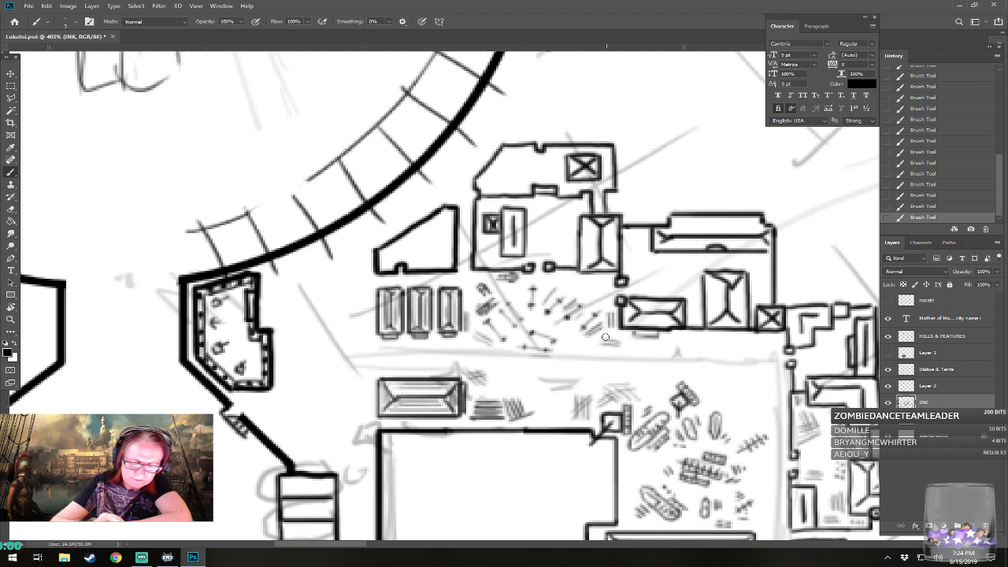
drag(605, 337, 622, 342)
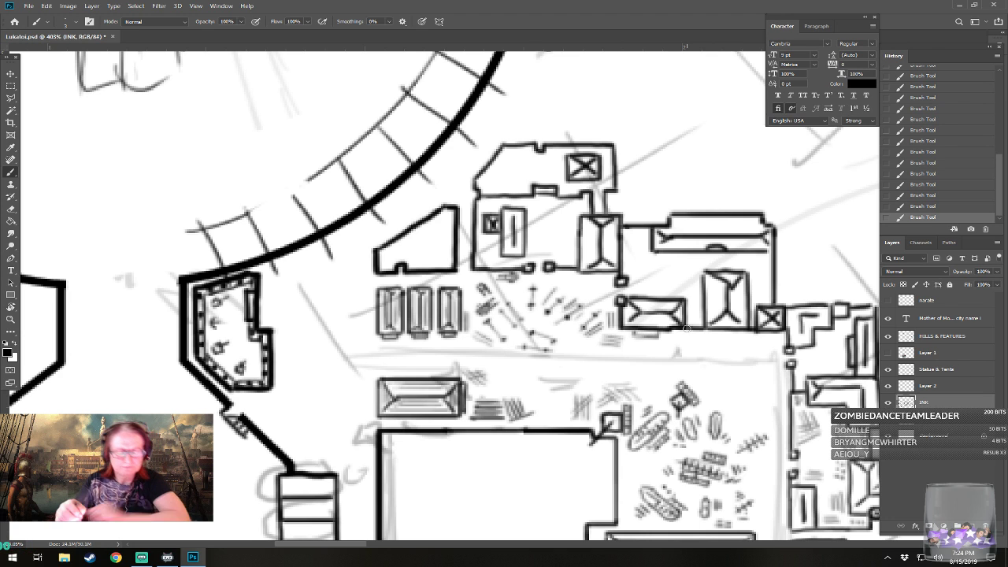
- Switch to the TRACE layer and erase with a larger brush the sketch lines around the four-bay quay building and the basin entrance
scroll(684, 329, down, 6)
scroll(367, 422, up, 3)
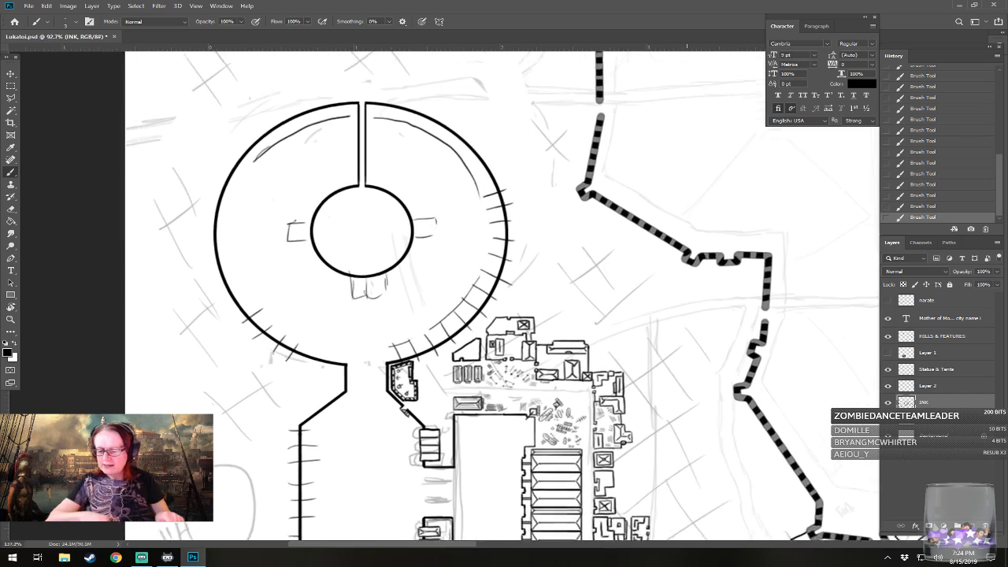
click(929, 419)
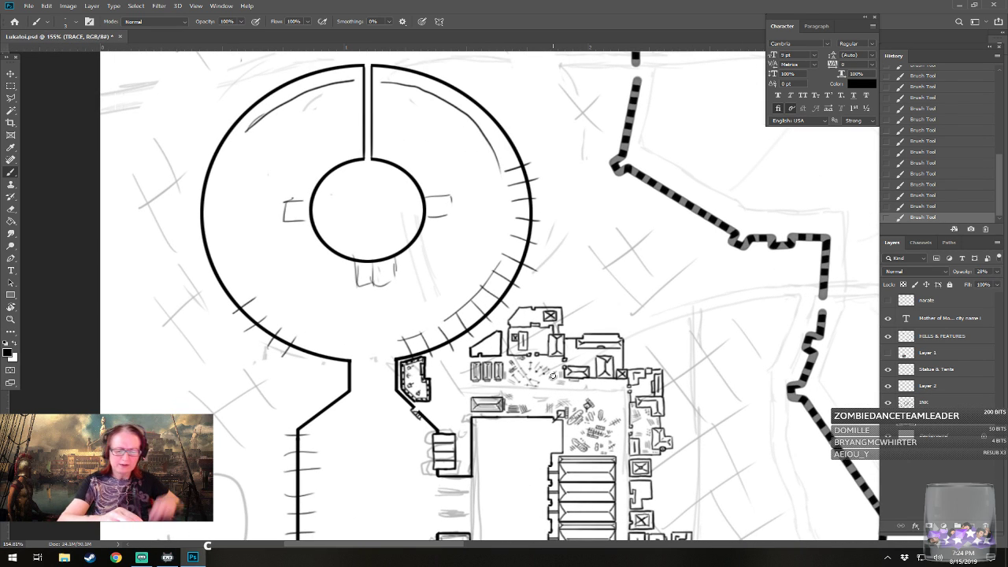
key(bracketright)
key(bracketright)
key(bracketright)
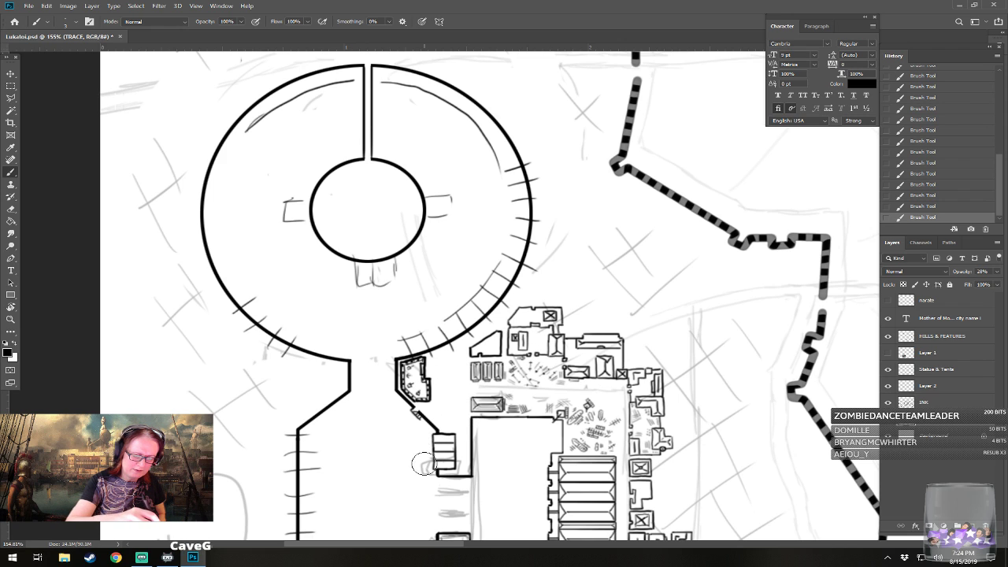
mouse_move(442, 470)
mouse_down()
mouse_move(461, 515)
mouse_move(479, 512)
mouse_move(461, 499)
mouse_move(455, 466)
mouse_move(495, 433)
mouse_up()
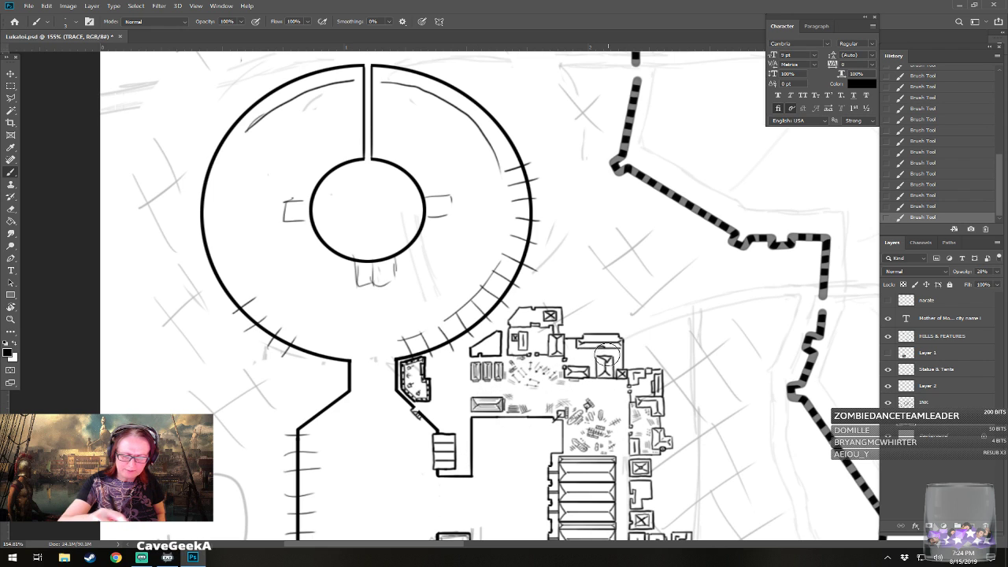
- Erase the remaining TRACE sketch lines around the southern quay sheds, the channel-mouth fort and the waterfront blocks
mouse_move(615, 342)
mouse_down()
mouse_move(548, 332)
mouse_move(577, 331)
mouse_move(565, 144)
mouse_up()
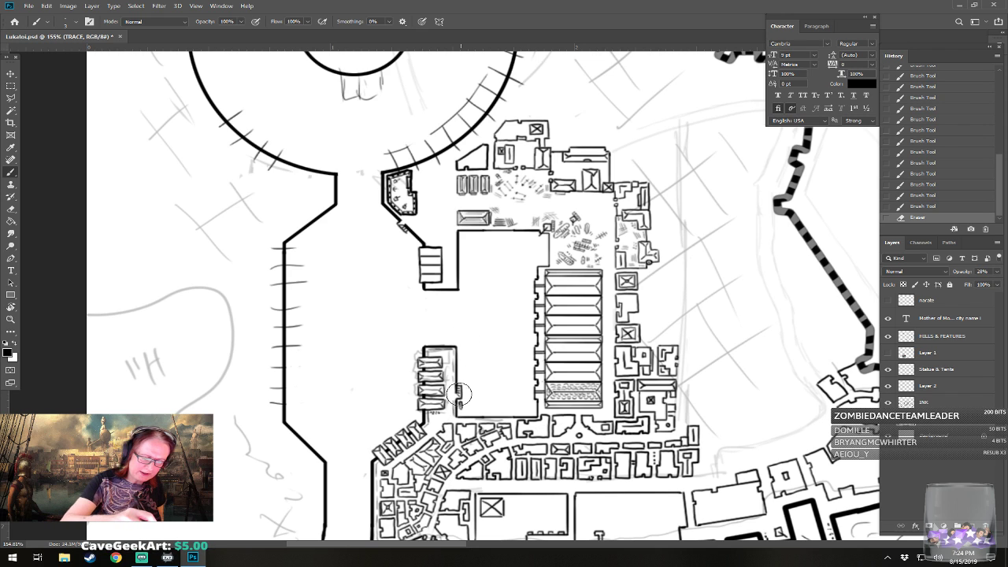
mouse_move(424, 384)
mouse_down()
mouse_move(422, 342)
mouse_move(430, 379)
mouse_move(477, 288)
mouse_up()
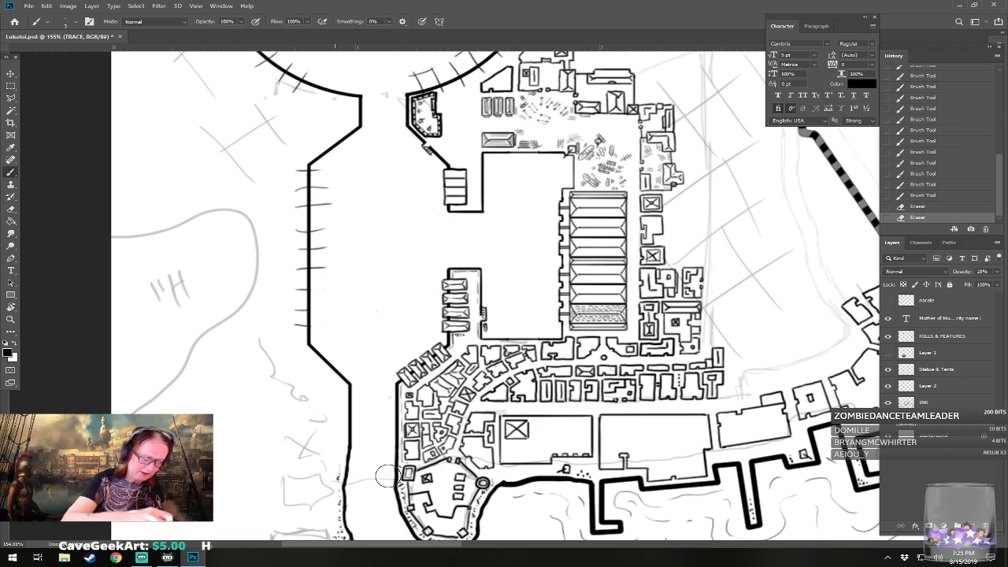
mouse_move(467, 466)
mouse_down()
mouse_move(492, 454)
mouse_move(488, 468)
mouse_up()
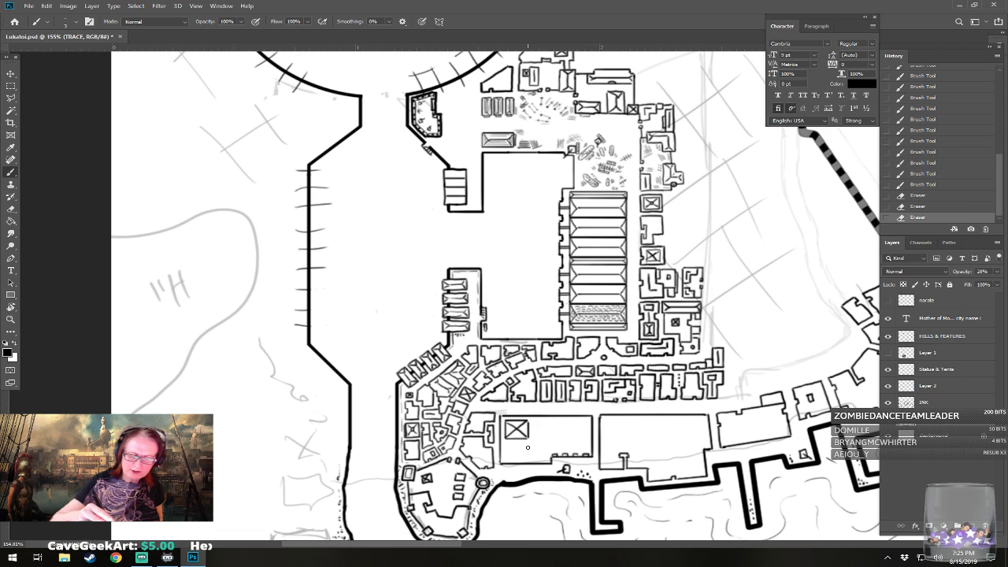
drag(603, 463, 642, 457)
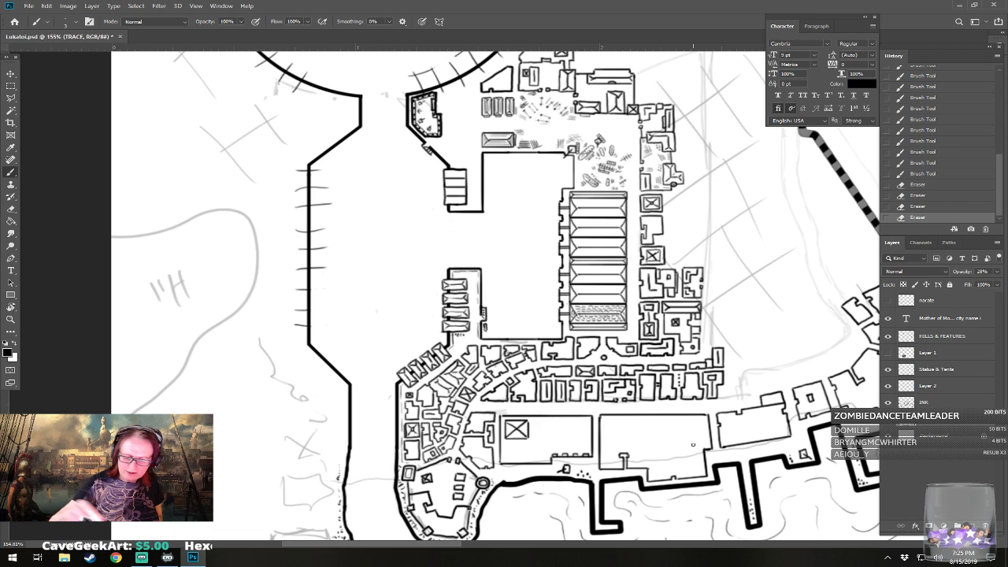
- Toggle the INK and HILLS & FEATURES layers to locate stray lines, and erase those on HILLS & FEATURES across the fort and waterfront blocks
click(888, 403)
click(888, 402)
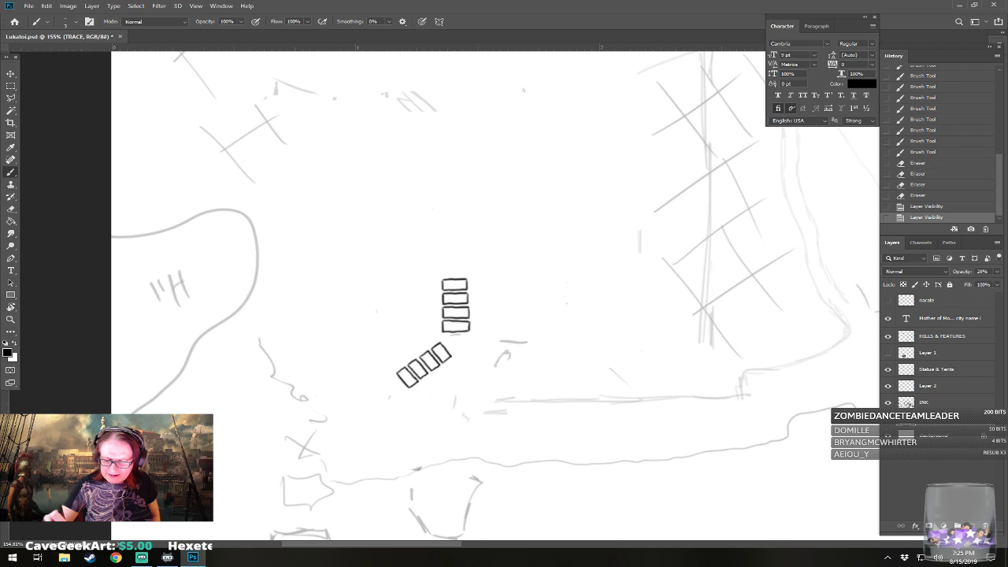
click(888, 336)
click(888, 336)
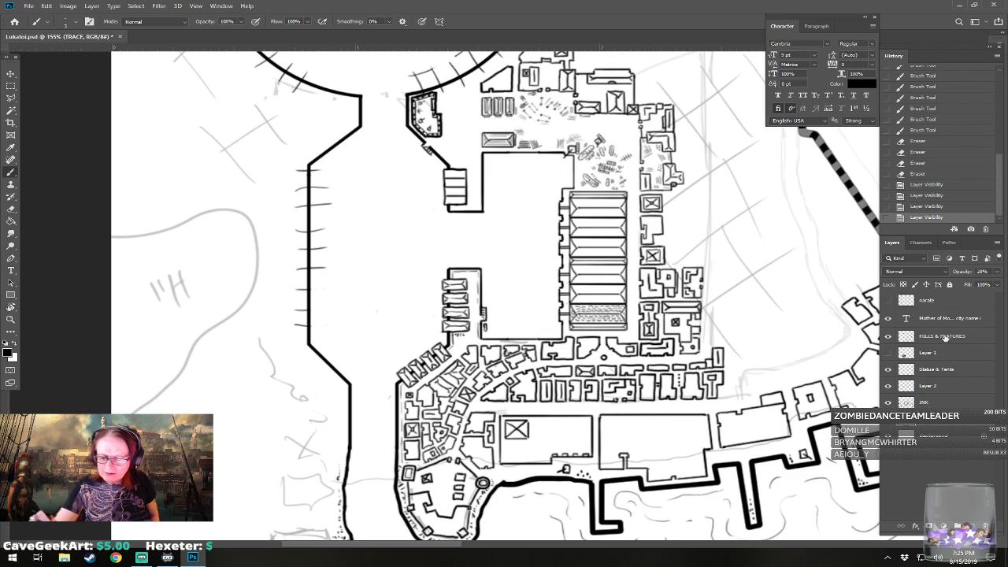
click(935, 341)
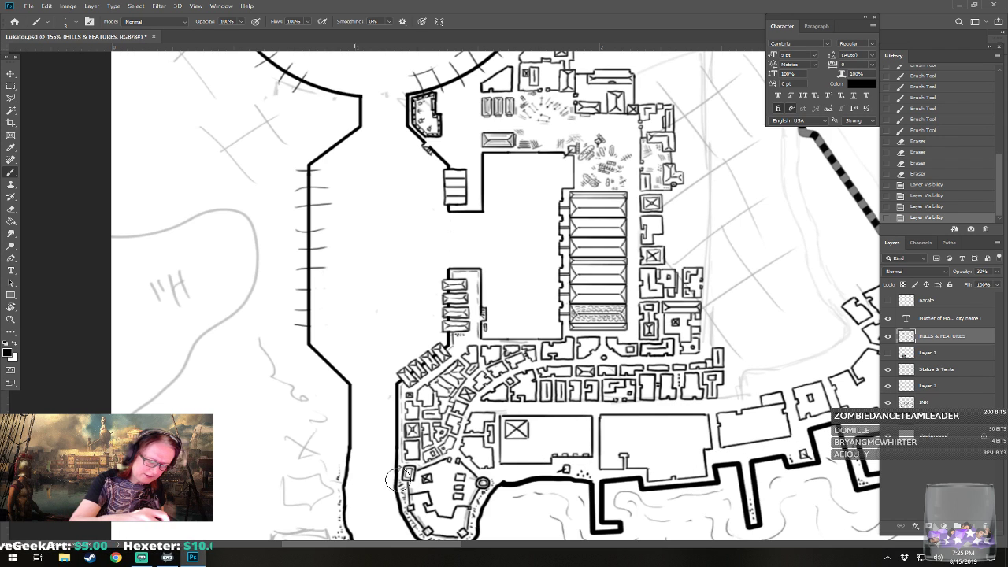
mouse_move(423, 477)
mouse_down()
mouse_move(461, 458)
mouse_move(472, 471)
mouse_up()
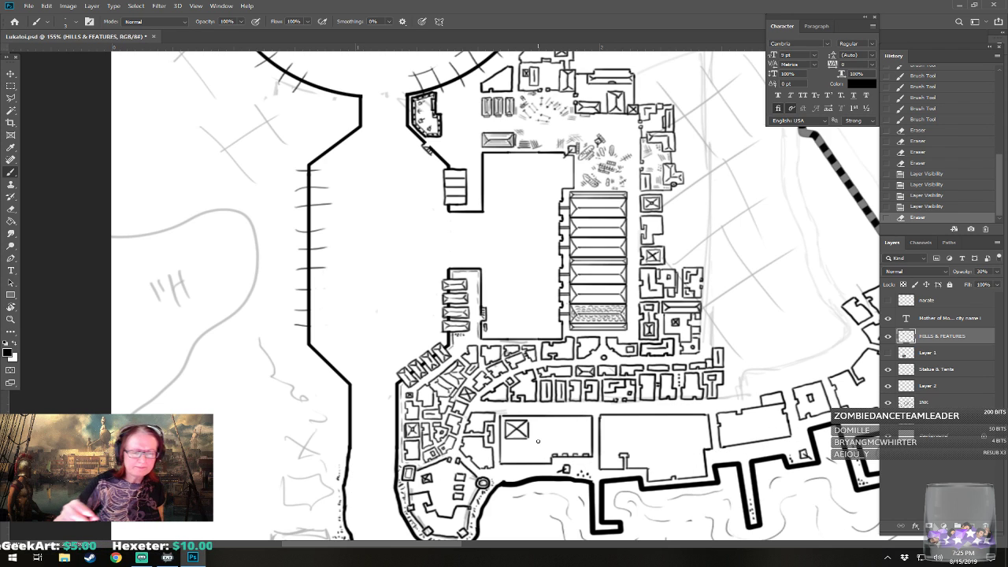
drag(597, 404, 647, 396)
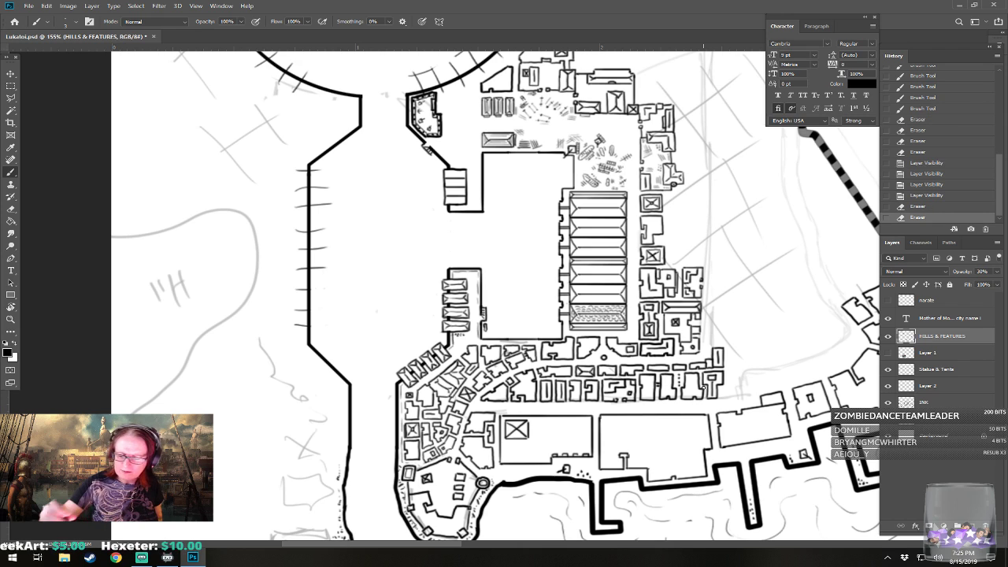
- Return to the TRACE layer and erase the leftover sketch lines among the inked blocks between the waterfront and the ship sheds
click(928, 425)
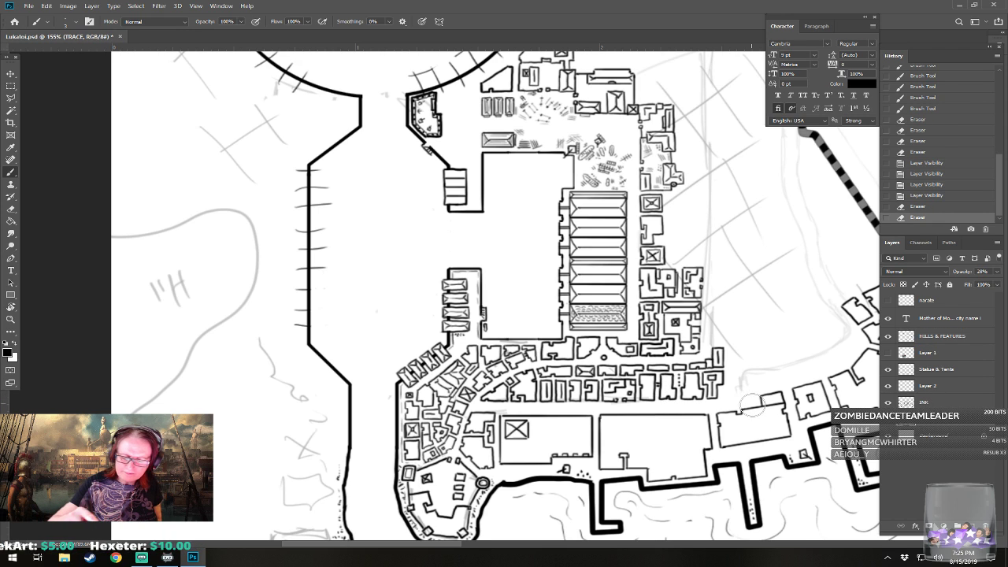
drag(686, 397, 678, 399)
mouse_move(617, 365)
mouse_down()
mouse_move(632, 393)
mouse_move(624, 452)
mouse_up()
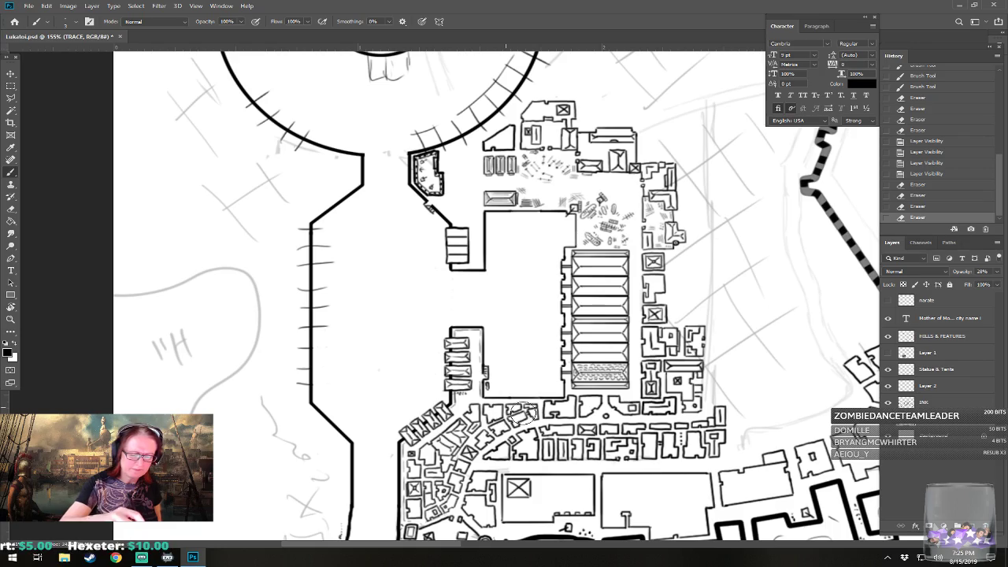
drag(433, 470, 438, 466)
drag(483, 391, 472, 456)
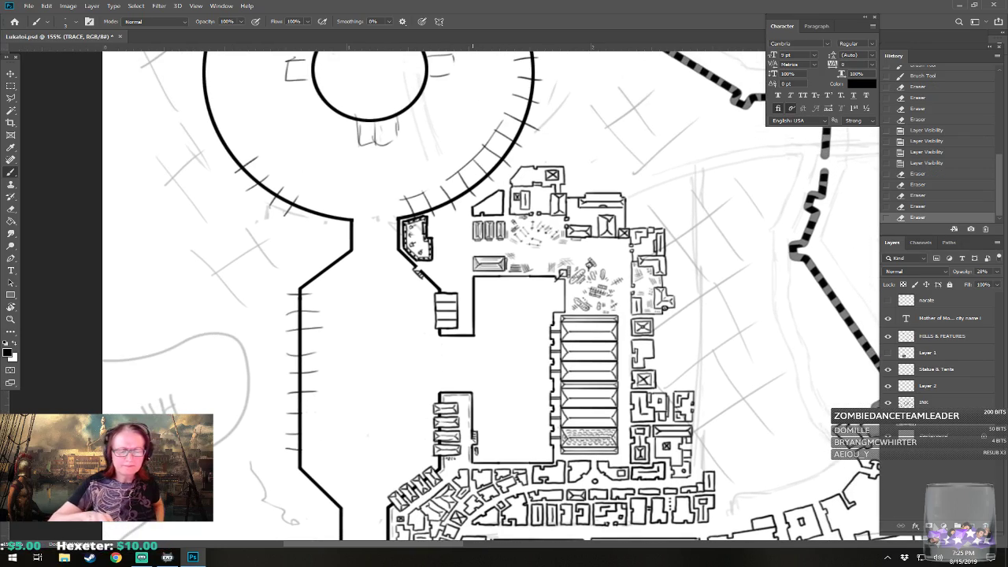
- Examine the overall city map, from the circular harbour across the walled city to the eastern coast
scroll(290, 475, down, 7)
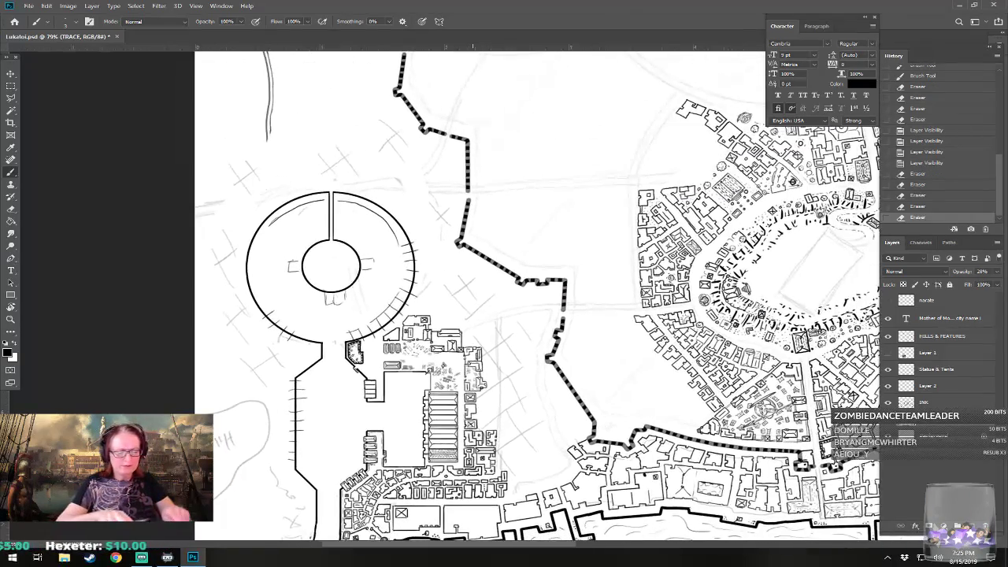
drag(290, 476, 339, 376)
drag(488, 315, 311, 315)
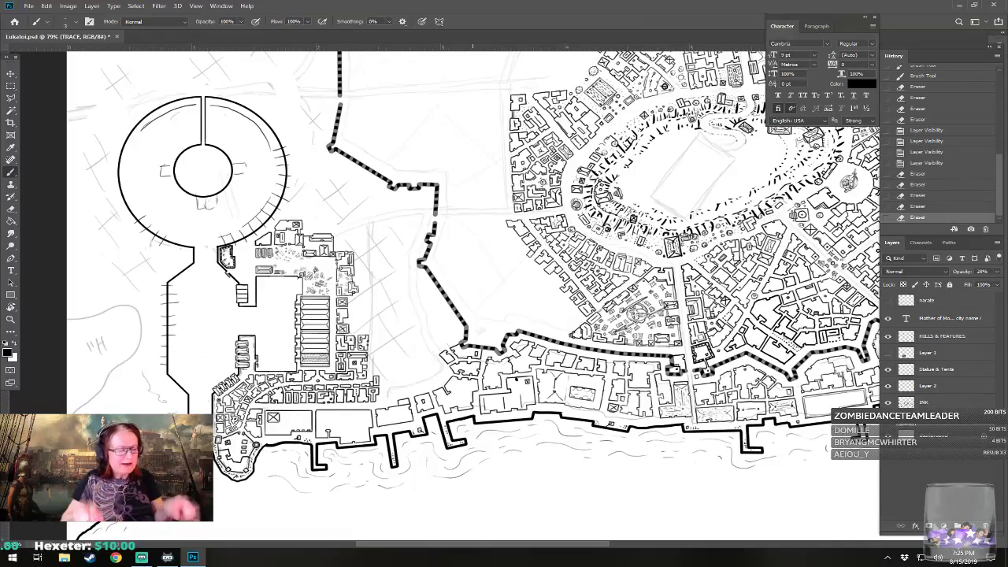
scroll(311, 315, down, 3)
scroll(578, 464, up, 1)
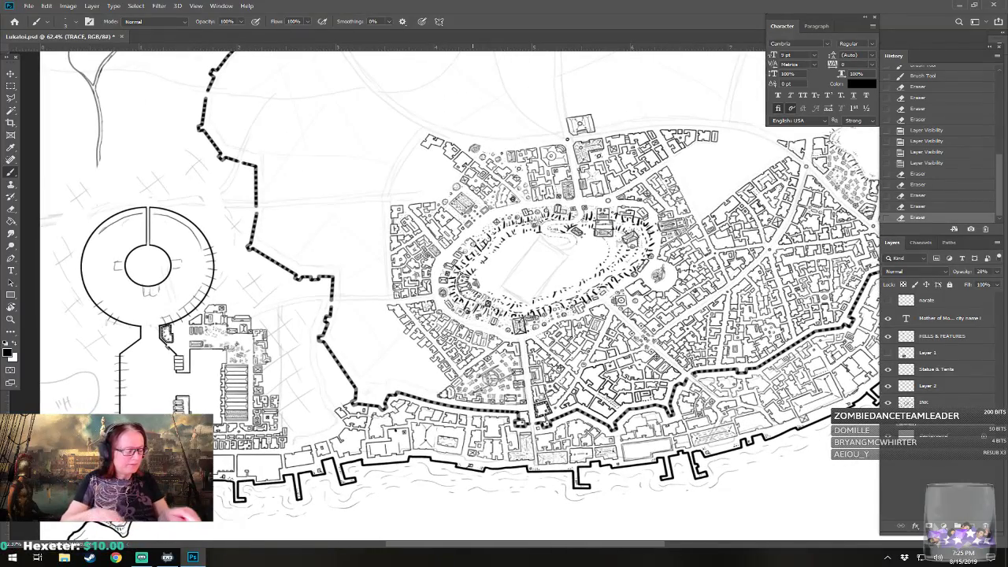
scroll(473, 315, down, 1)
scroll(472, 315, down, 5)
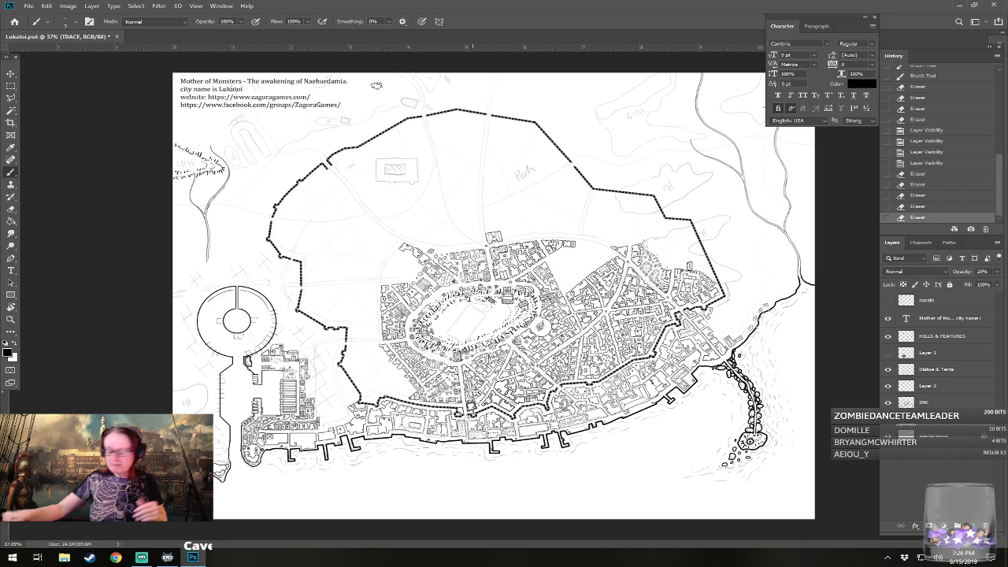
- Make the INK layer active again and return to a close view of the circular harbour and ship-shed district
double_click(924, 402)
key(Return)
scroll(381, 302, up, 3)
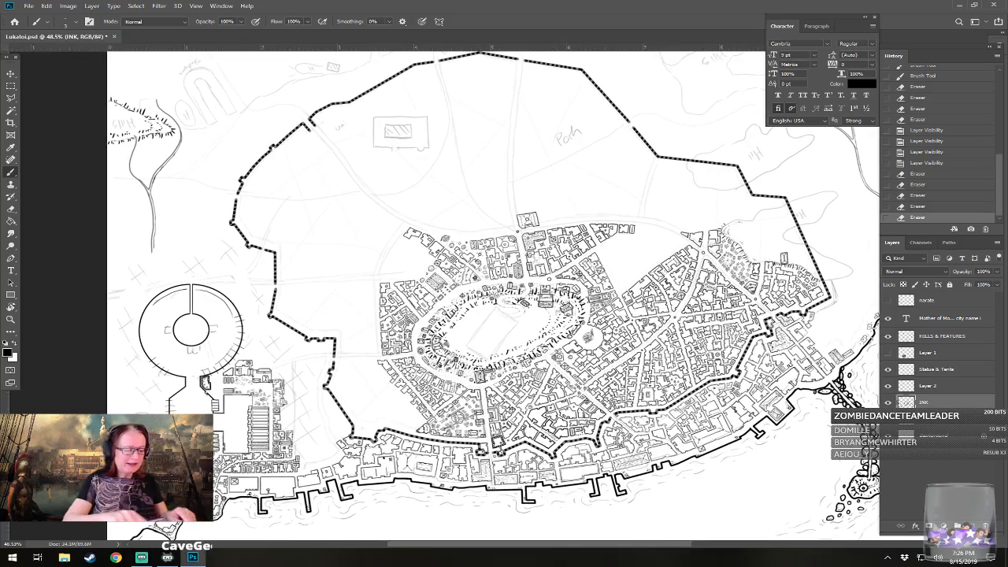
scroll(261, 419, up, 3)
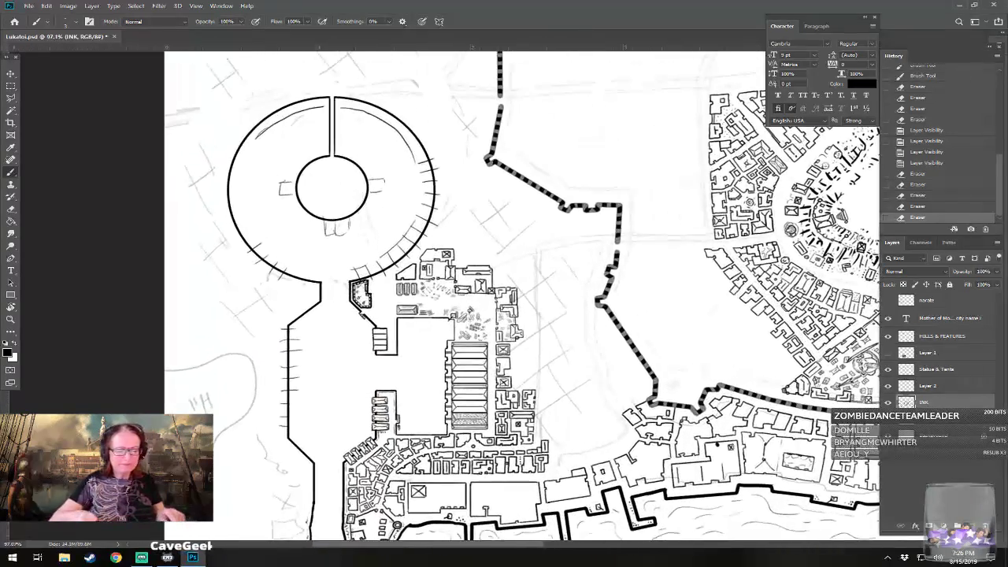
scroll(355, 350, up, 2)
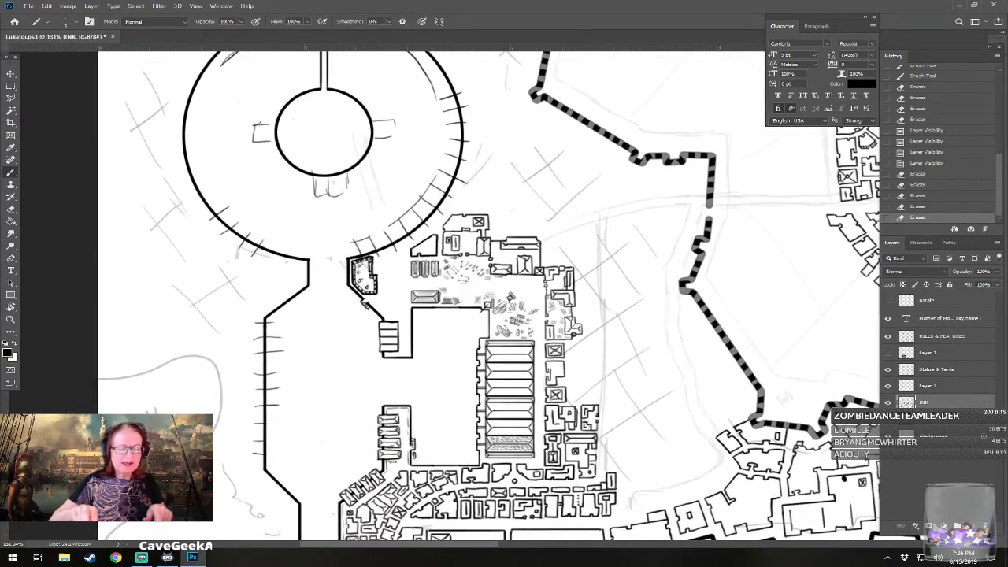
- Ink fine ground hatching across the open yard south of the northern buildings, beside the ship sheds
scroll(488, 295, up, 2)
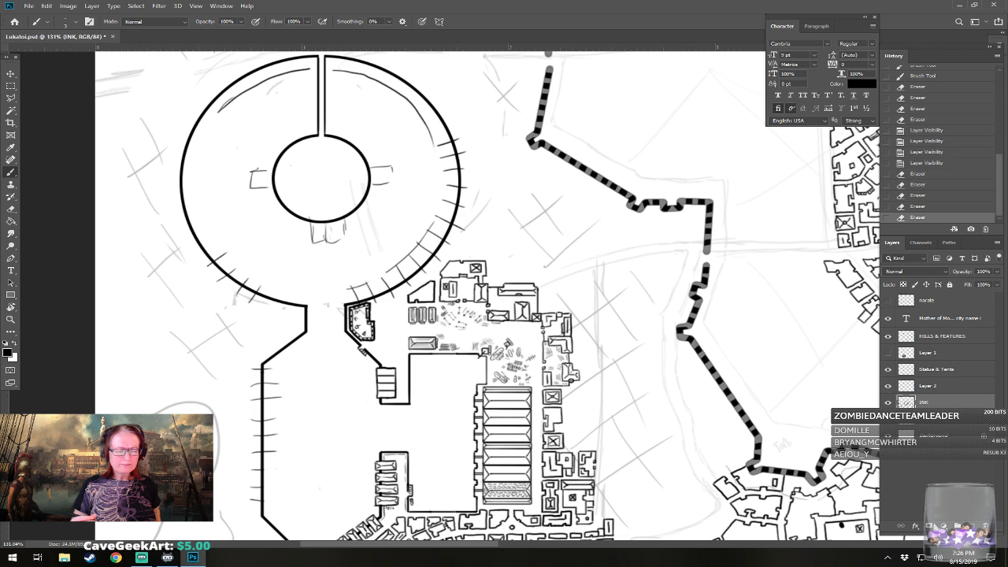
scroll(506, 299, up, 6)
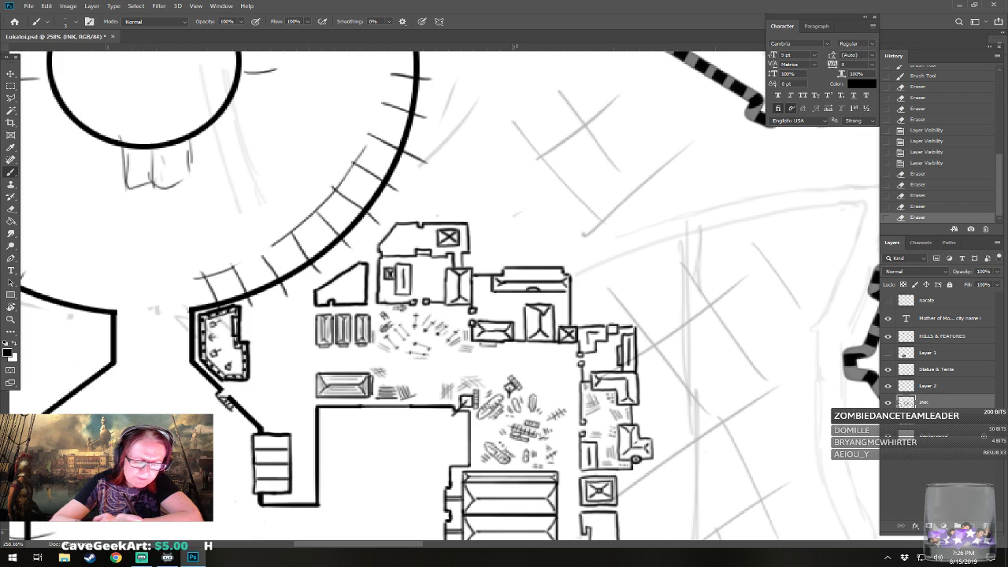
drag(511, 344, 540, 347)
drag(528, 349, 572, 352)
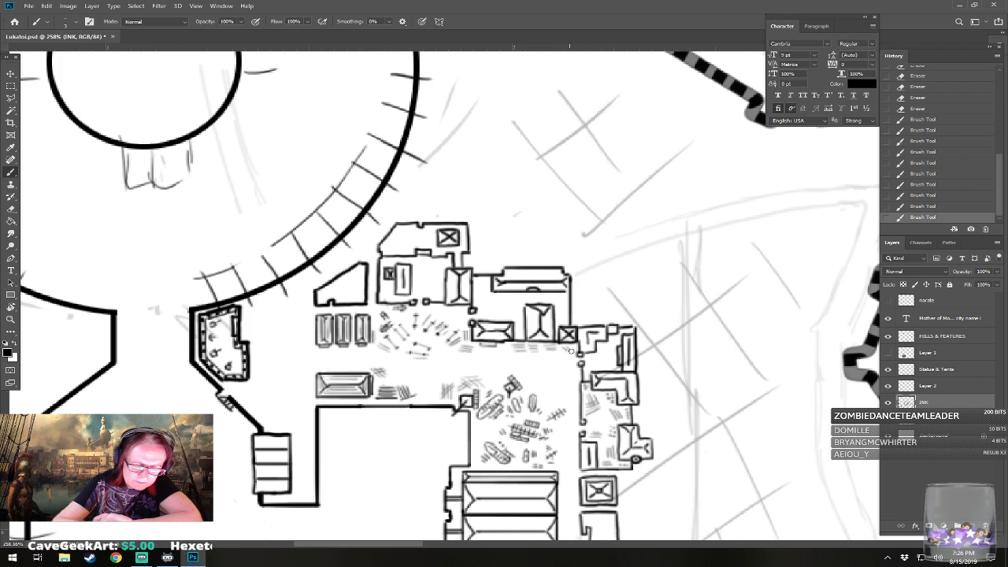
mouse_move(519, 377)
mouse_down()
mouse_move(563, 386)
mouse_move(539, 379)
mouse_move(572, 395)
mouse_up()
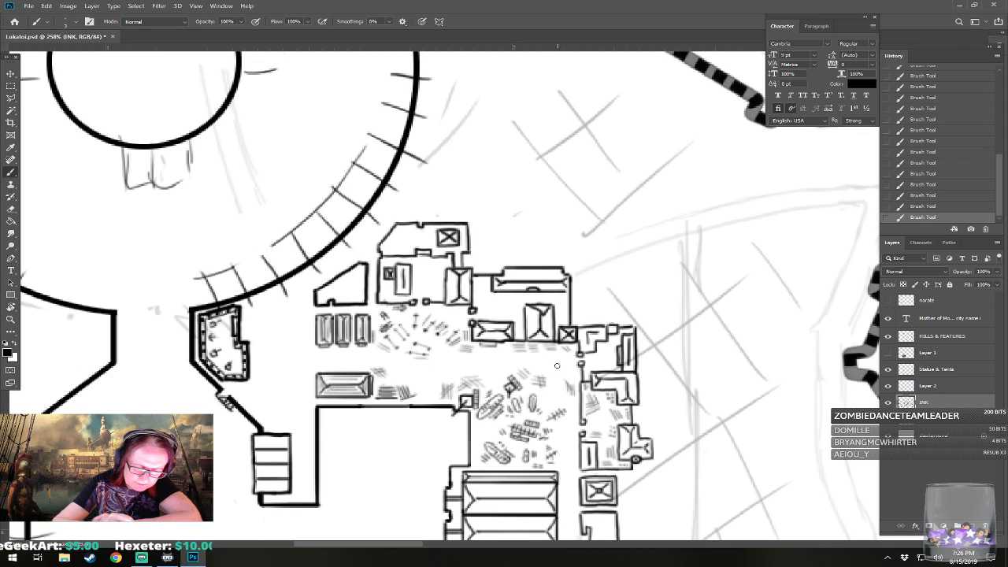
- Ink small landing details at both ends of the northern quay edge of the basin, erasing the stray part
drag(560, 373, 652, 366)
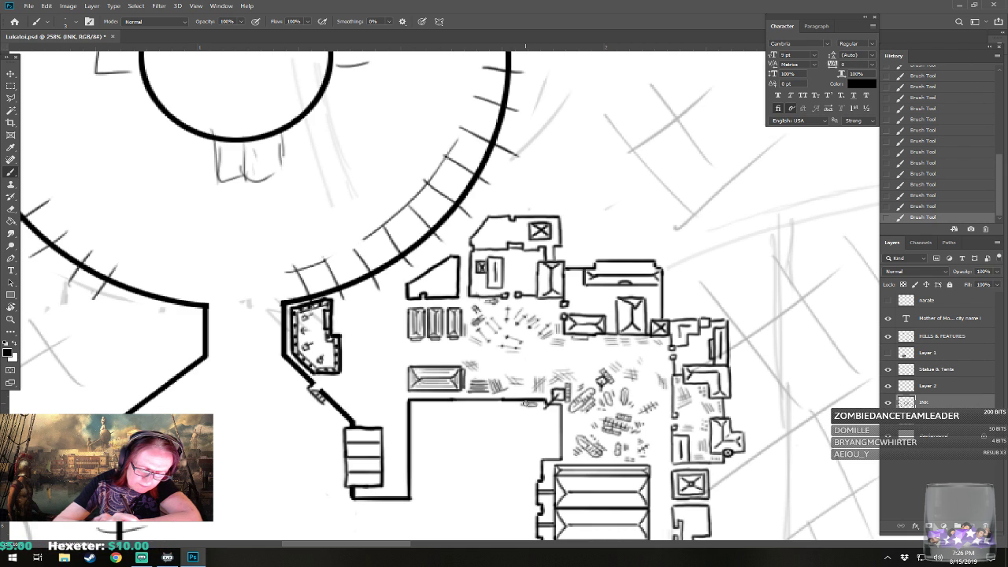
mouse_move(549, 402)
mouse_down()
mouse_move(596, 406)
mouse_move(584, 425)
mouse_up()
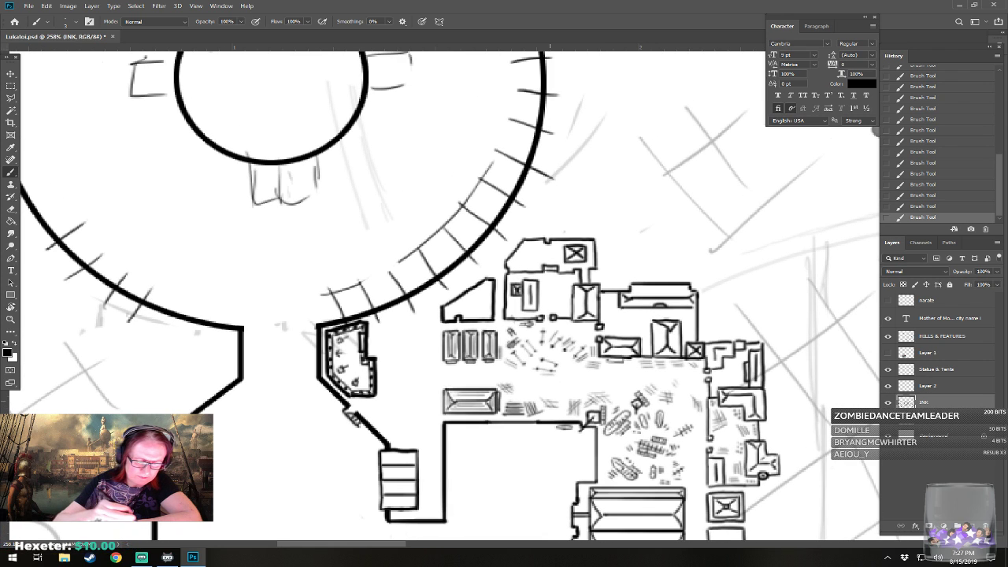
key(e)
mouse_move(449, 424)
mouse_down()
mouse_move(480, 422)
mouse_move(450, 427)
mouse_move(473, 425)
mouse_up()
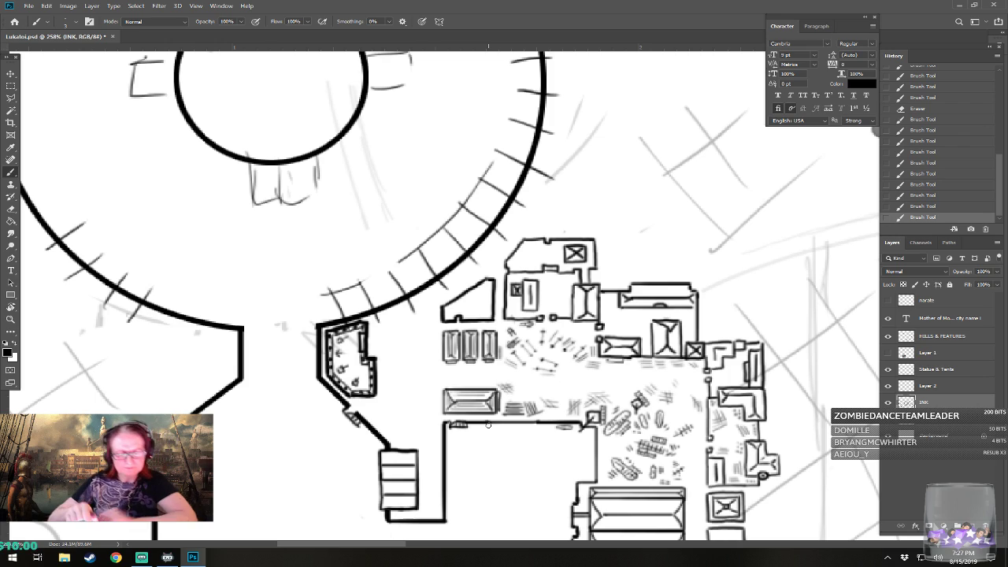
scroll(487, 425, down, 5)
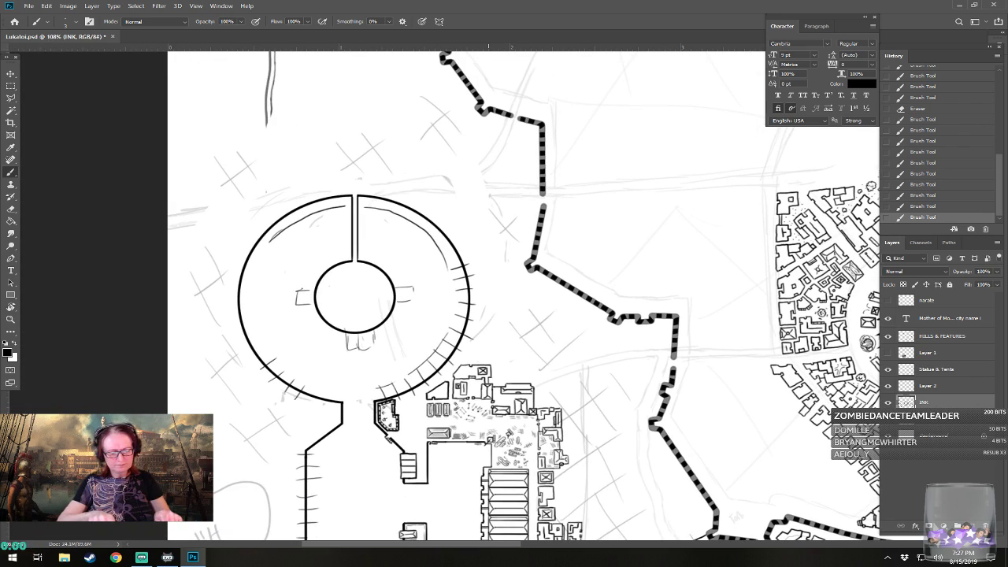
scroll(444, 464, up, 6)
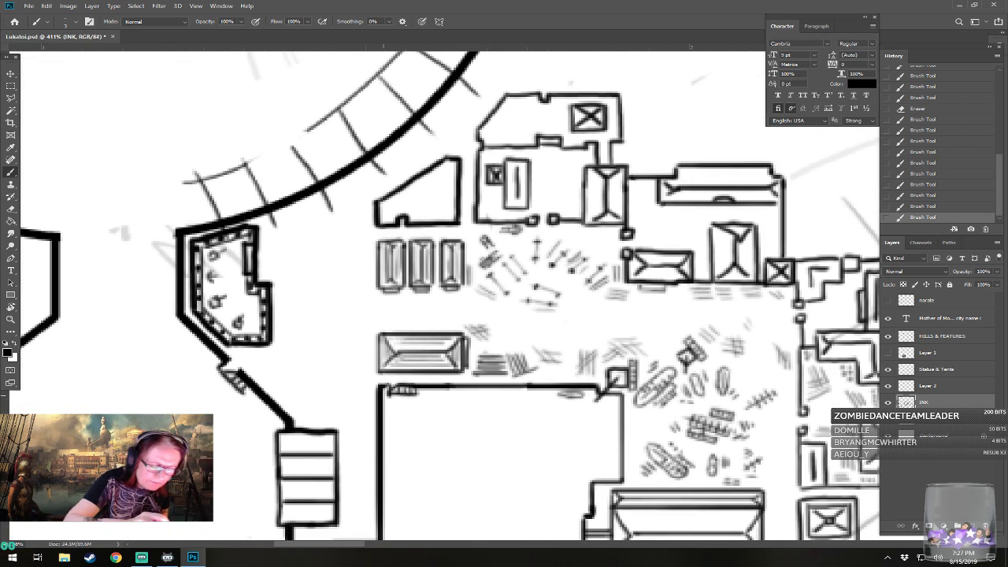
drag(384, 395, 390, 392)
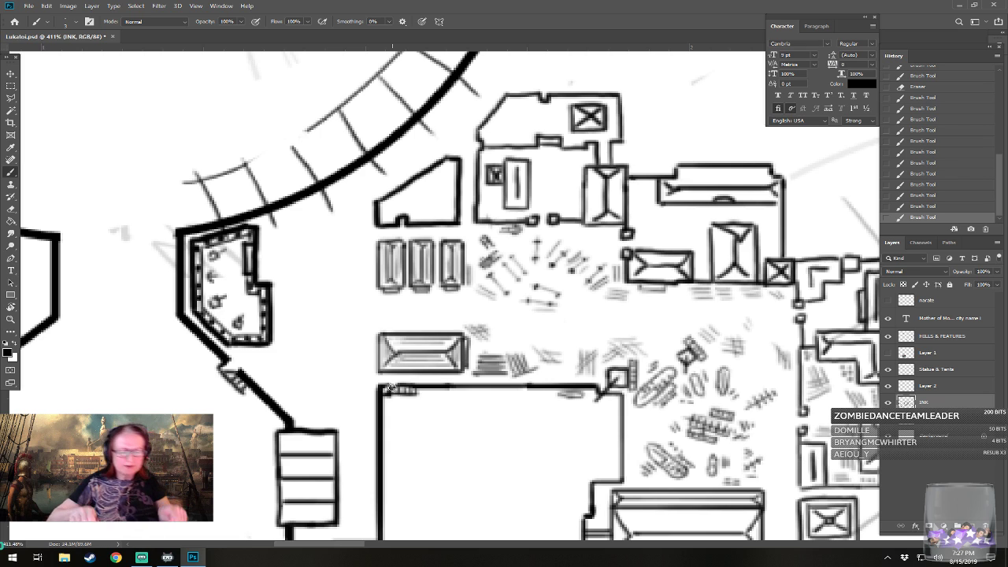
scroll(392, 467, down, 4)
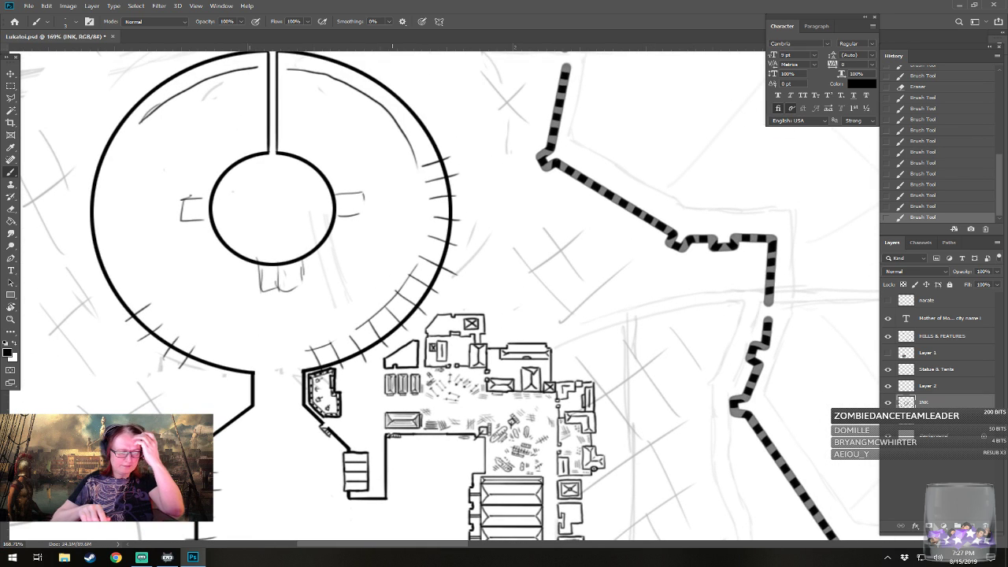
drag(392, 467, 419, 477)
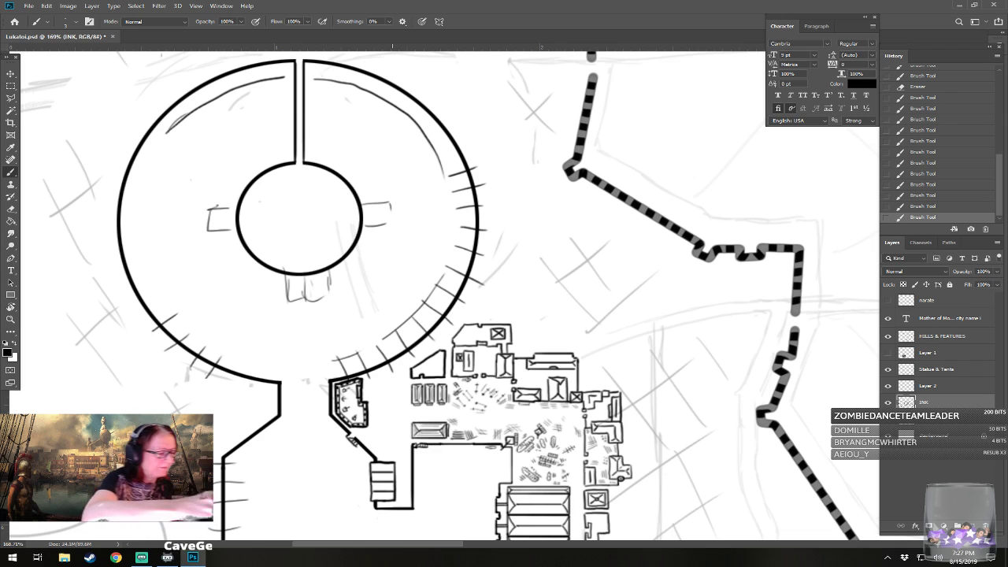
- Switch the brush to Kyle's Drawing Box - Happy HB and lower its opacity to 31%
click(76, 22)
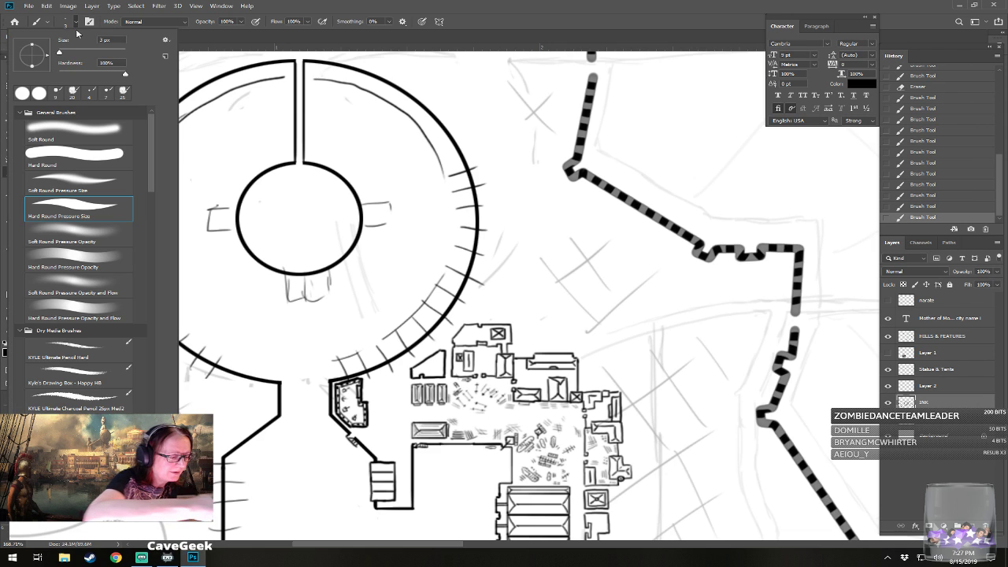
click(92, 383)
click(232, 30)
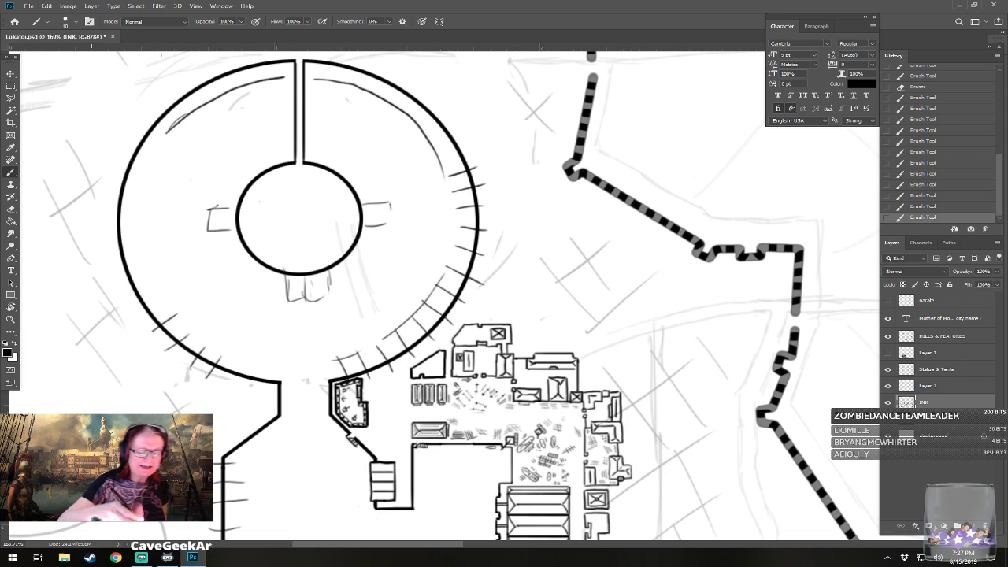
click(240, 21)
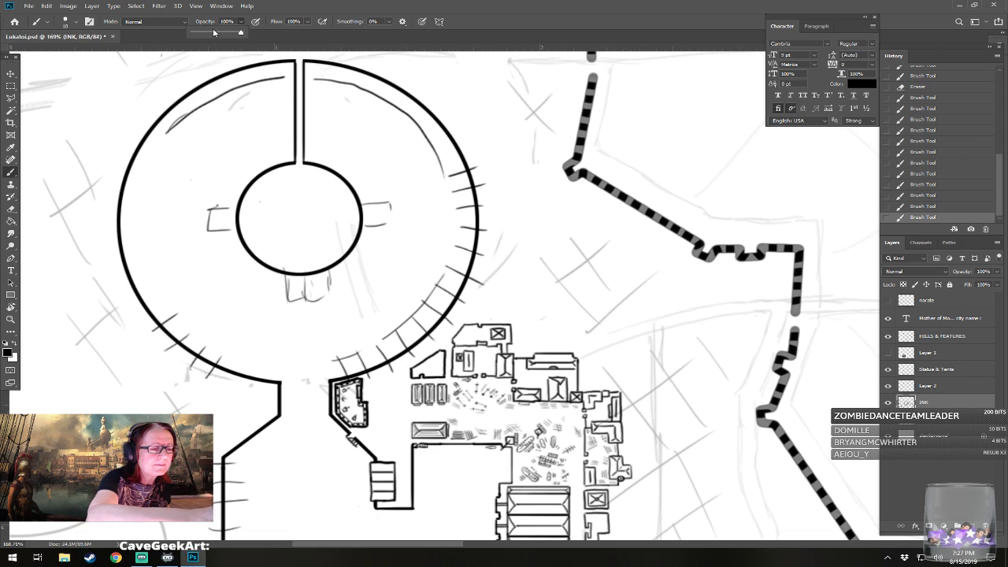
click(209, 34)
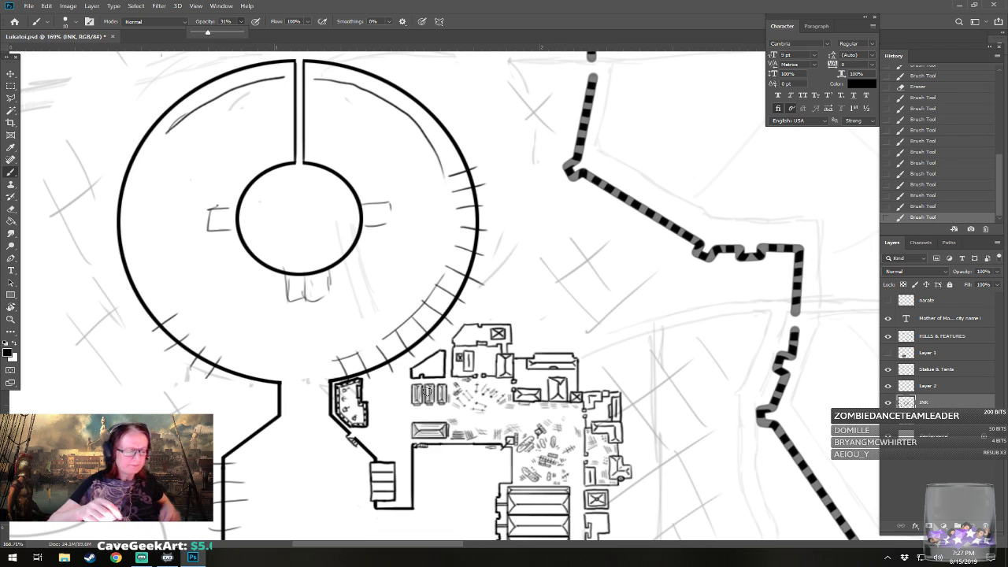
- Create a new layer and move it below the INK layer
scroll(425, 392, up, 2)
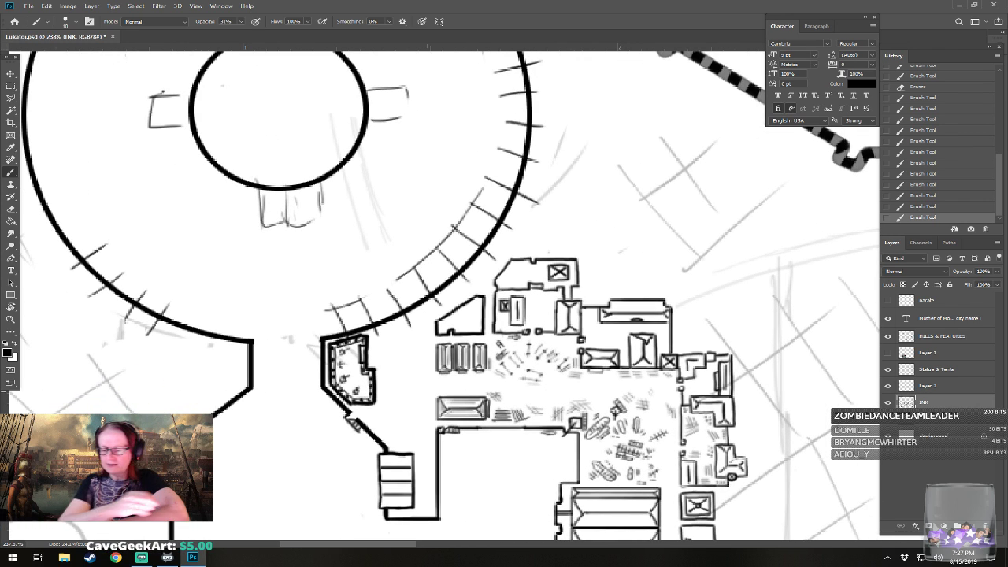
click(970, 526)
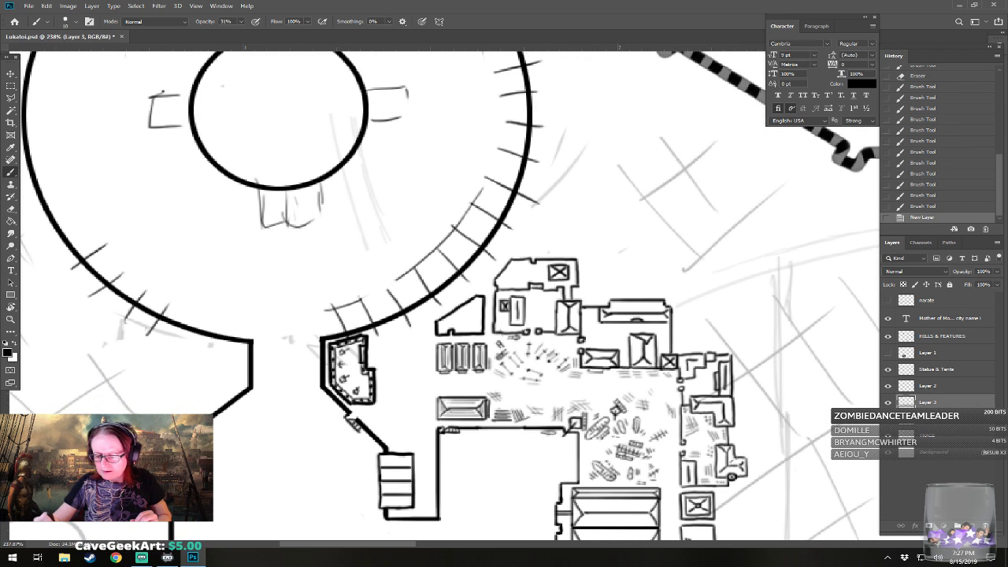
drag(935, 402, 936, 429)
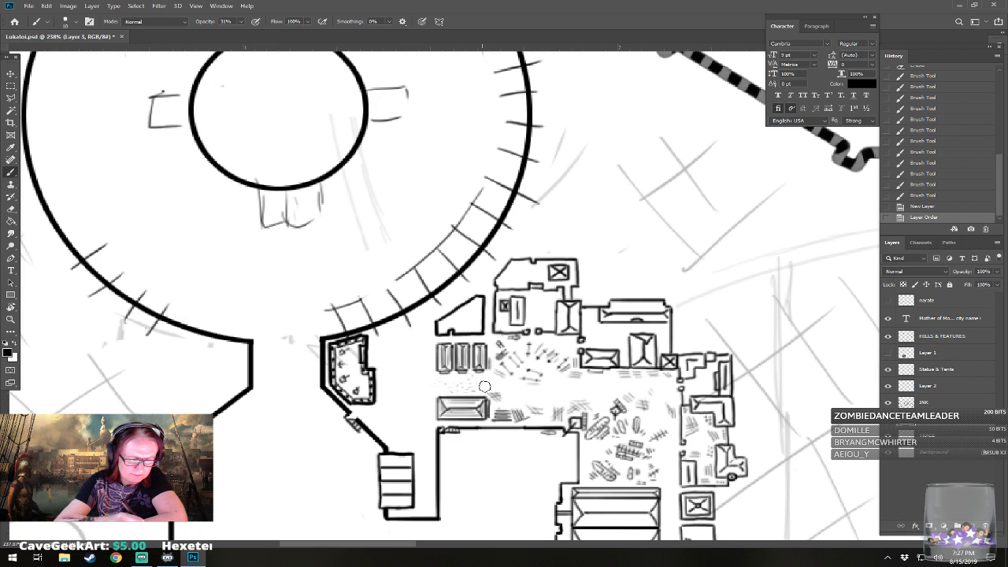
- Stipple light ground texture on the new layer across the open yard between the sheds and the northern buildings
click(510, 391)
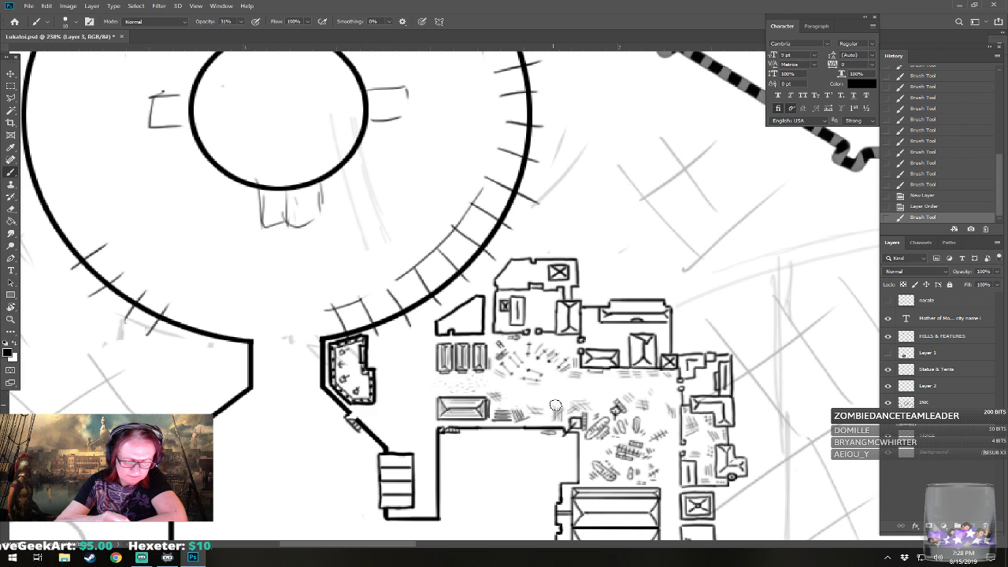
click(594, 409)
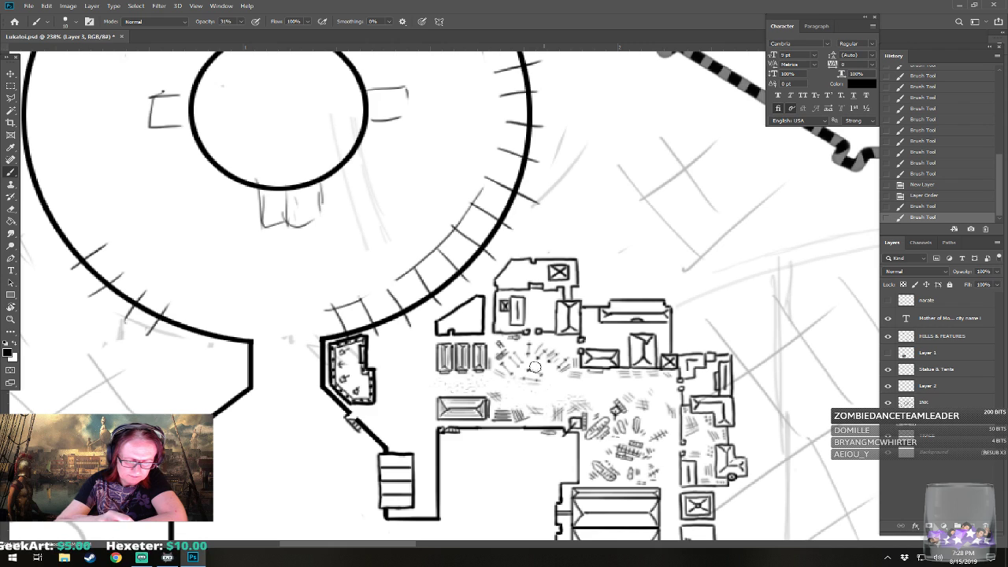
click(560, 376)
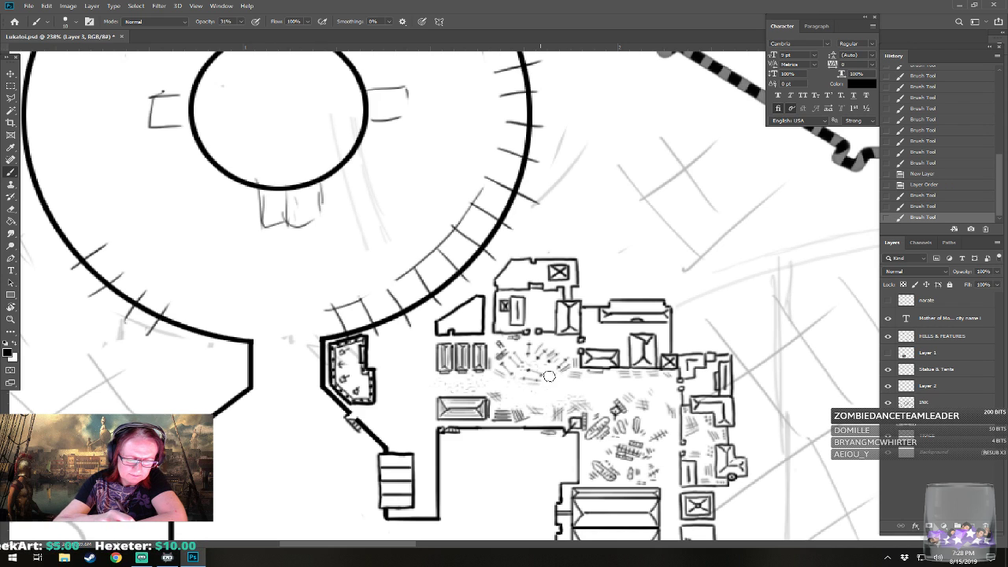
click(529, 354)
click(523, 343)
click(551, 346)
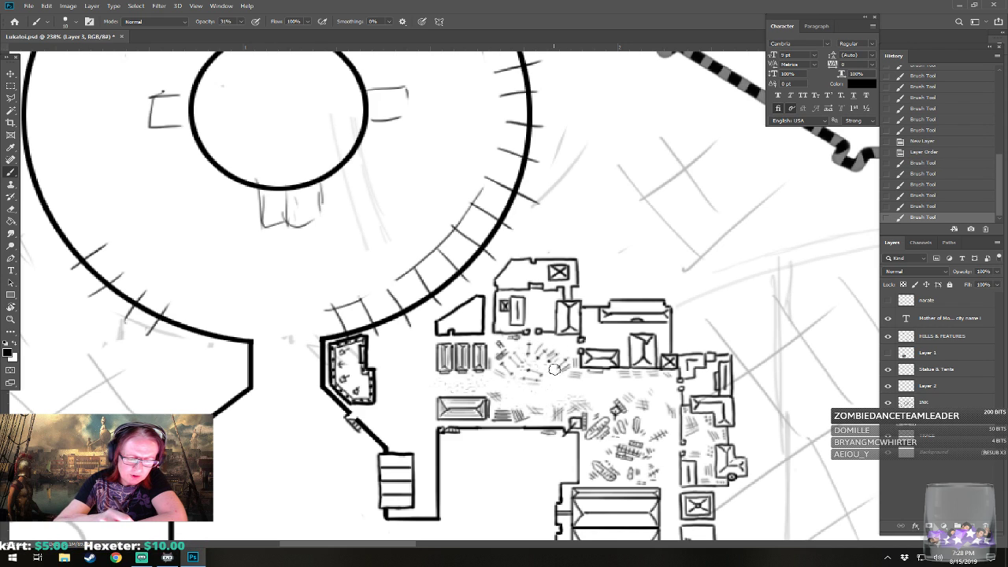
click(581, 377)
click(593, 382)
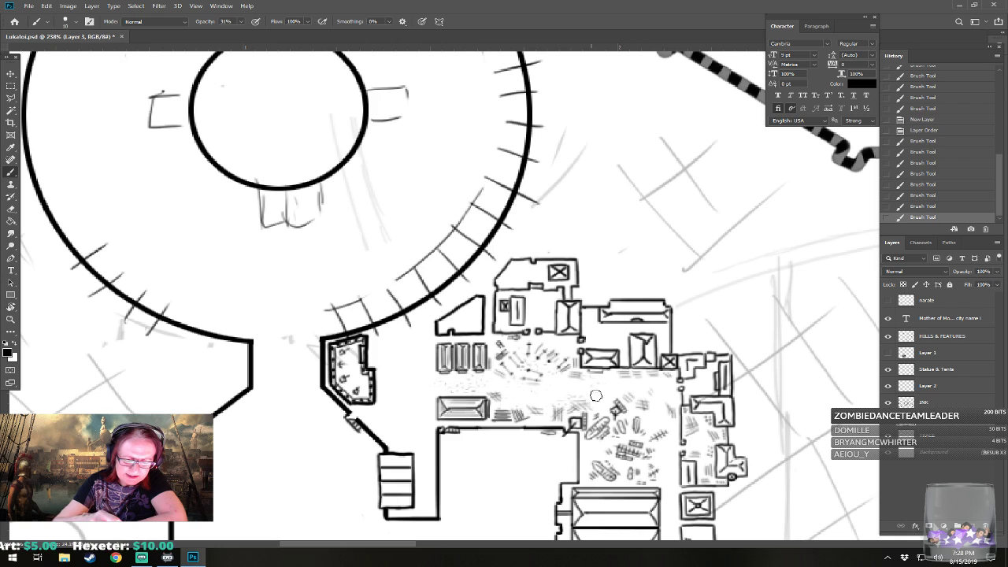
click(606, 386)
click(640, 381)
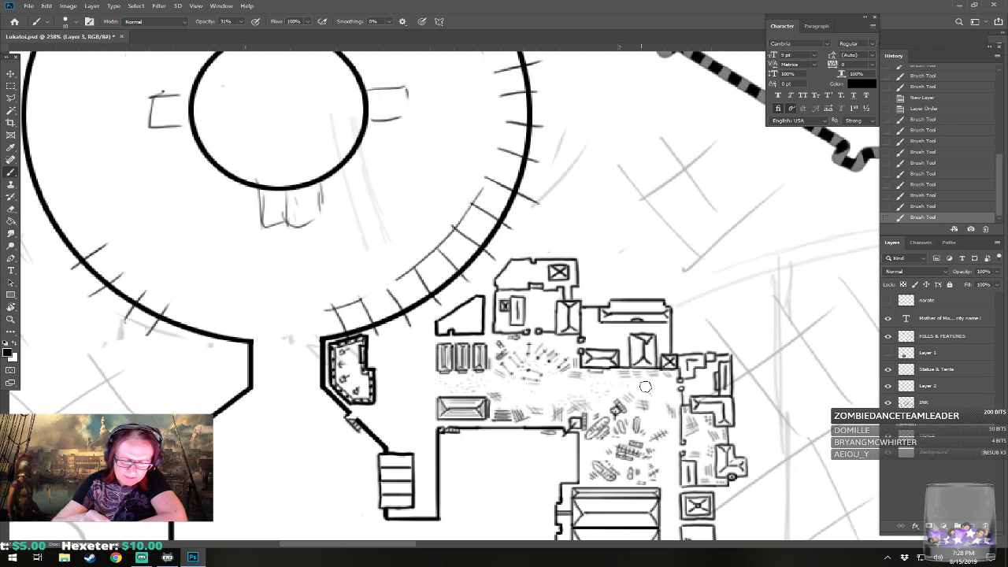
click(645, 380)
- Stipple the same light ground texture in the northern buildings' courtyards and across the shipyard area to the east
click(566, 353)
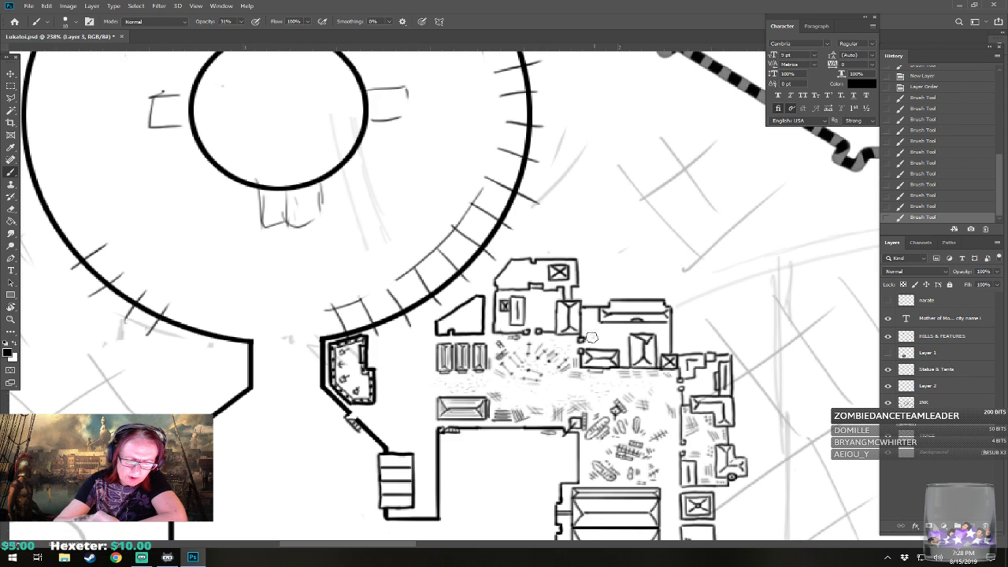
click(619, 340)
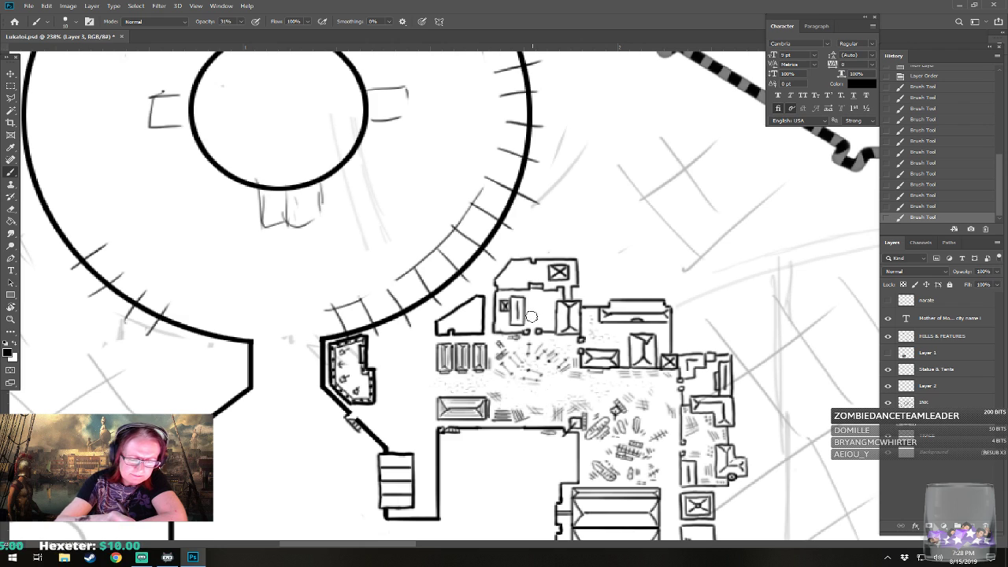
click(550, 297)
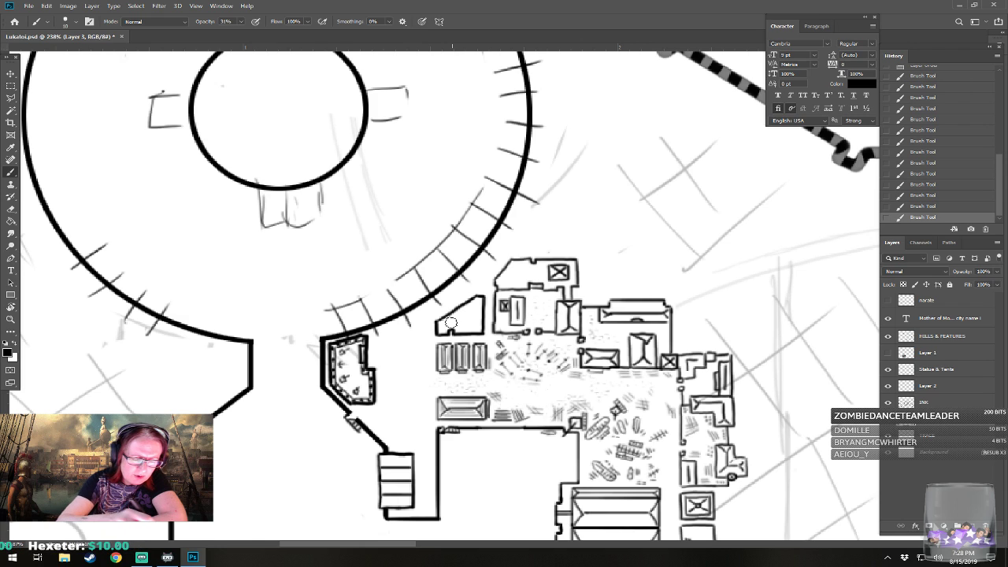
click(663, 392)
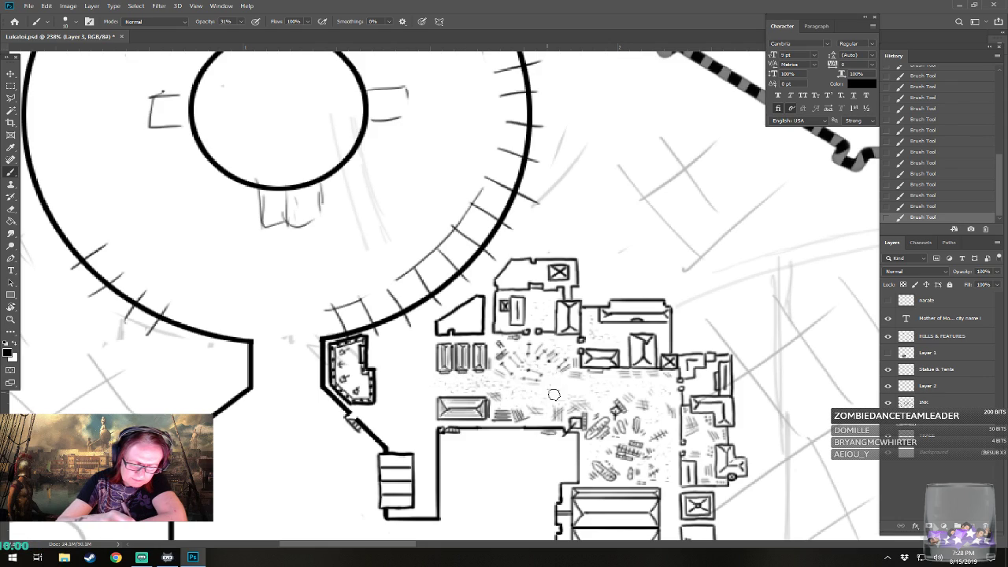
- Switch to the Hard Round Pressure Size brush at 100% opacity and set its size to 5 px
scroll(588, 382, down, 8)
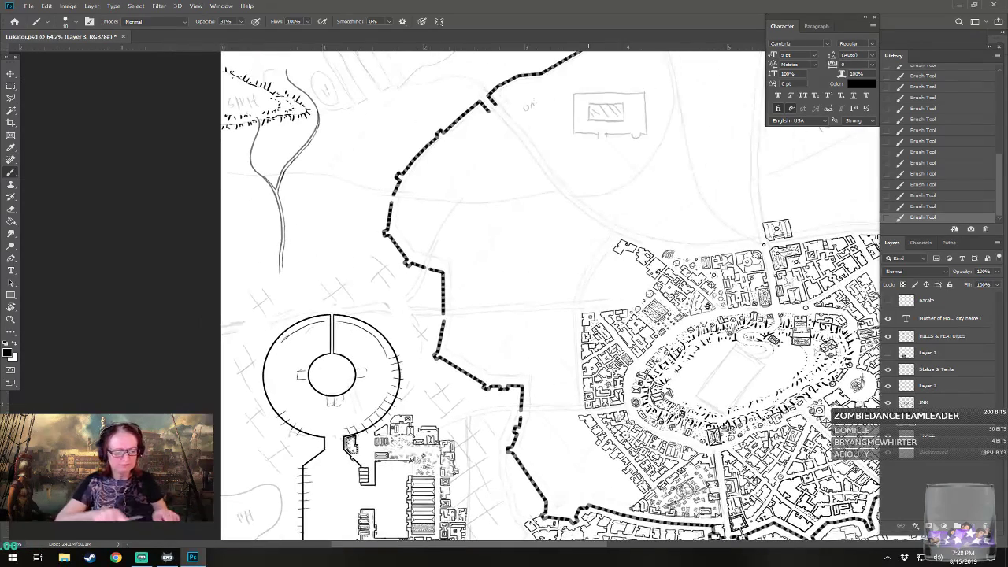
scroll(481, 488, up, 2)
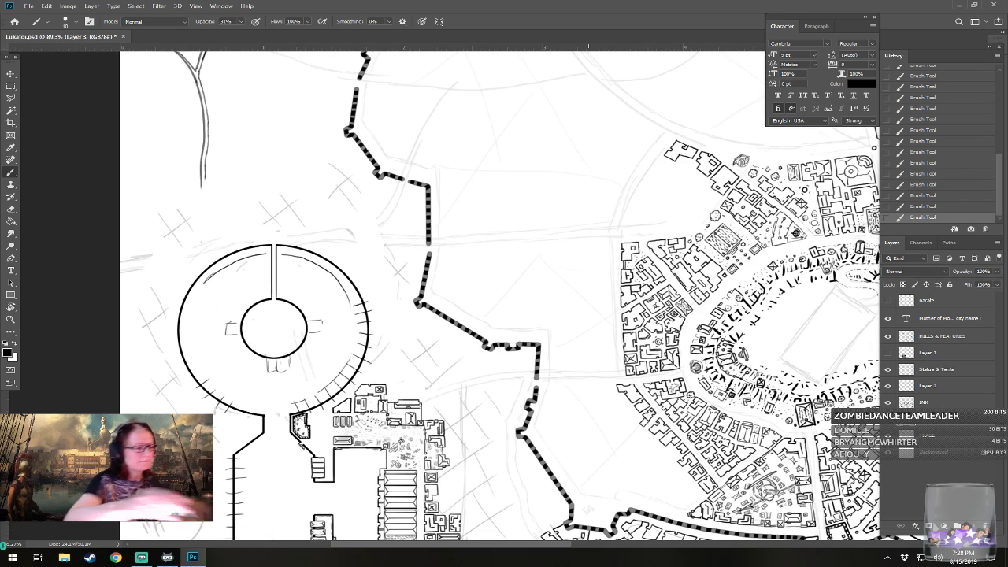
click(75, 22)
click(73, 208)
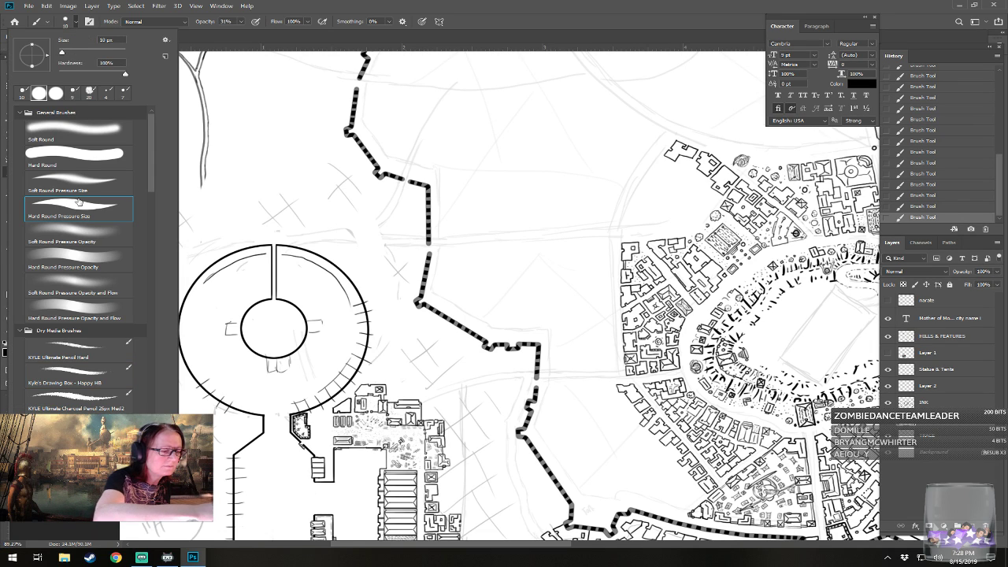
click(240, 22)
click(241, 22)
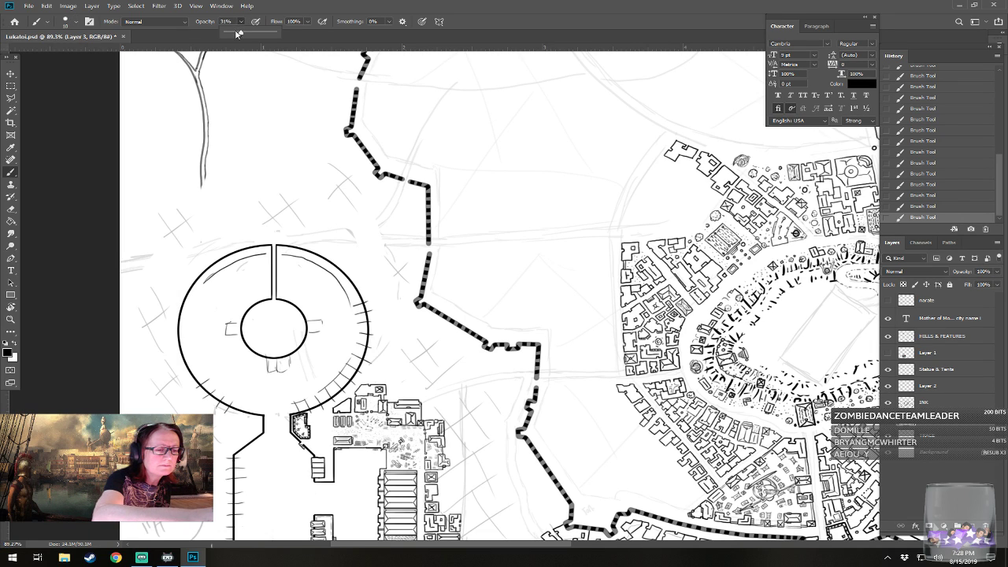
drag(239, 32, 284, 34)
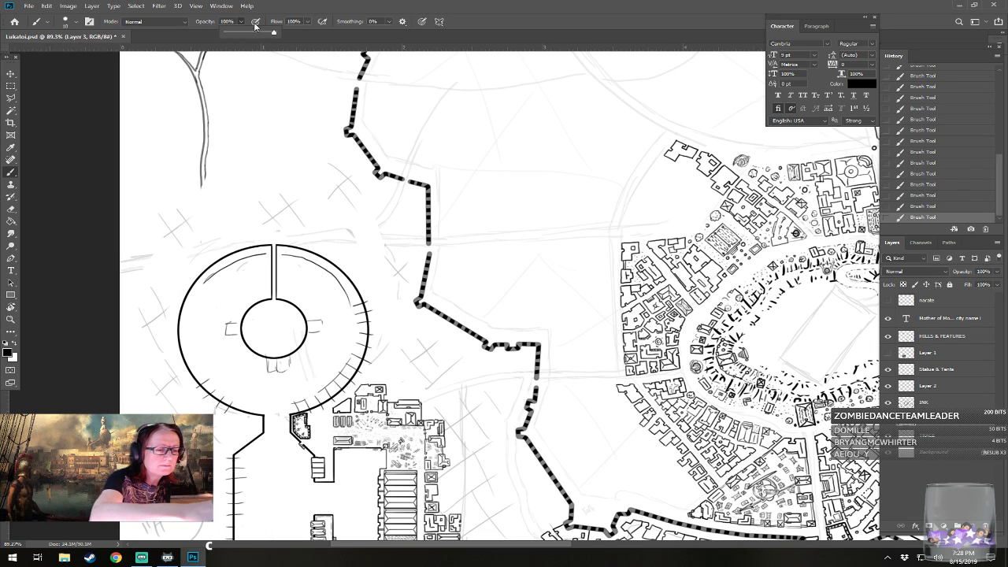
click(75, 22)
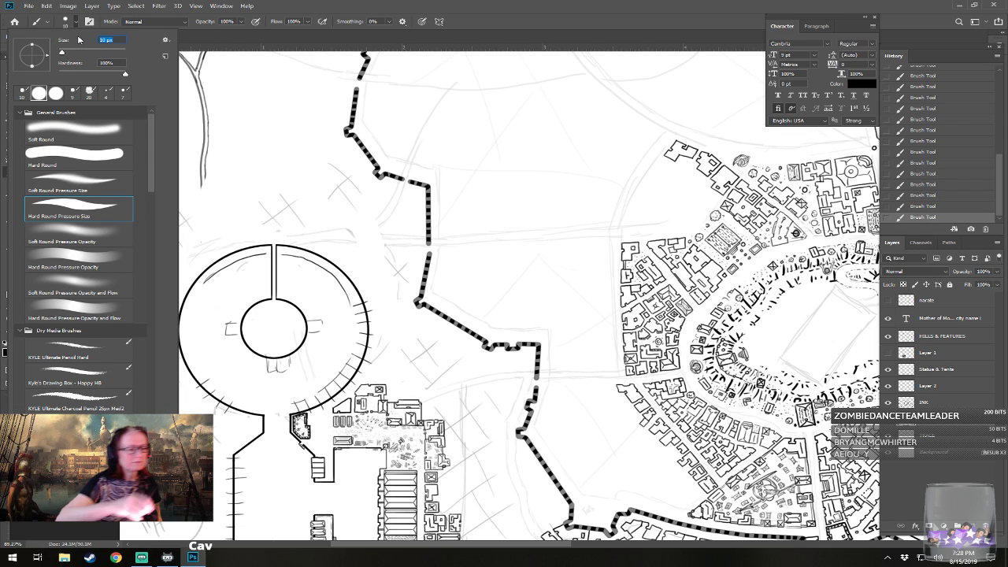
text(5)
key(Return)
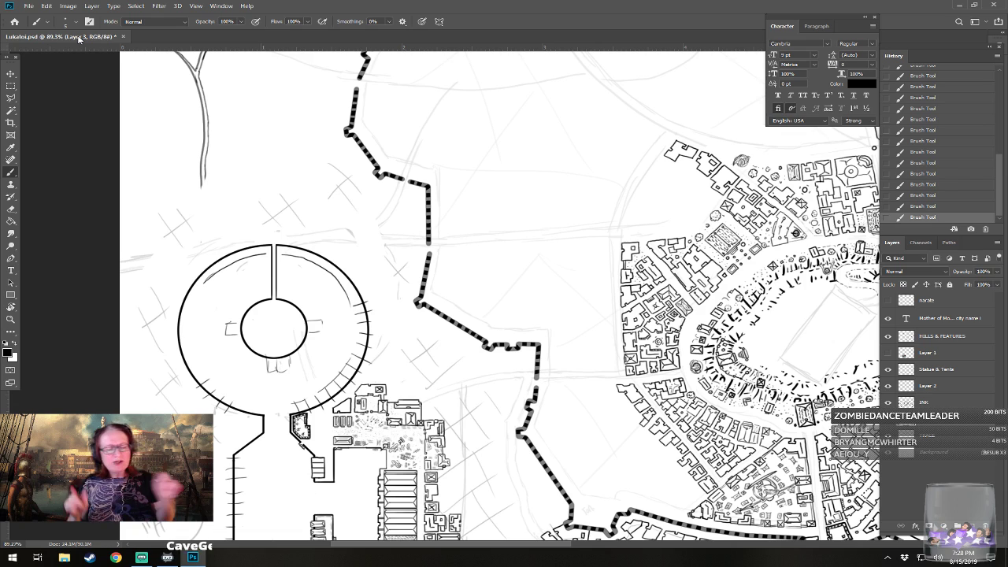
- Erase the faint sketch marks across the circular harbour's southern mouth on the TRACE layer
drag(472, 354, 502, 268)
scroll(268, 452, up, 5)
drag(354, 299, 449, 369)
scroll(473, 307, up, 2)
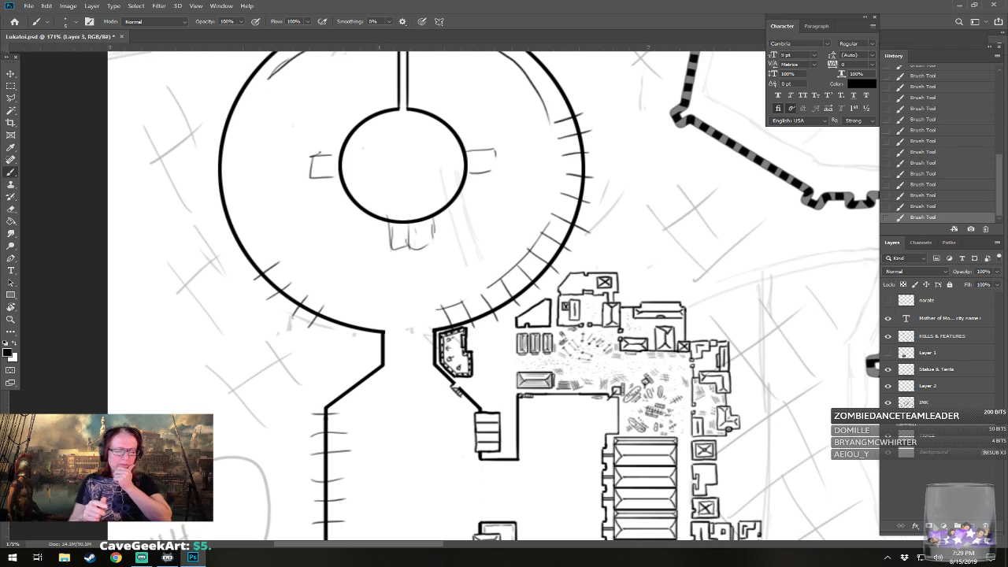
scroll(500, 388, up, 2)
click(928, 435)
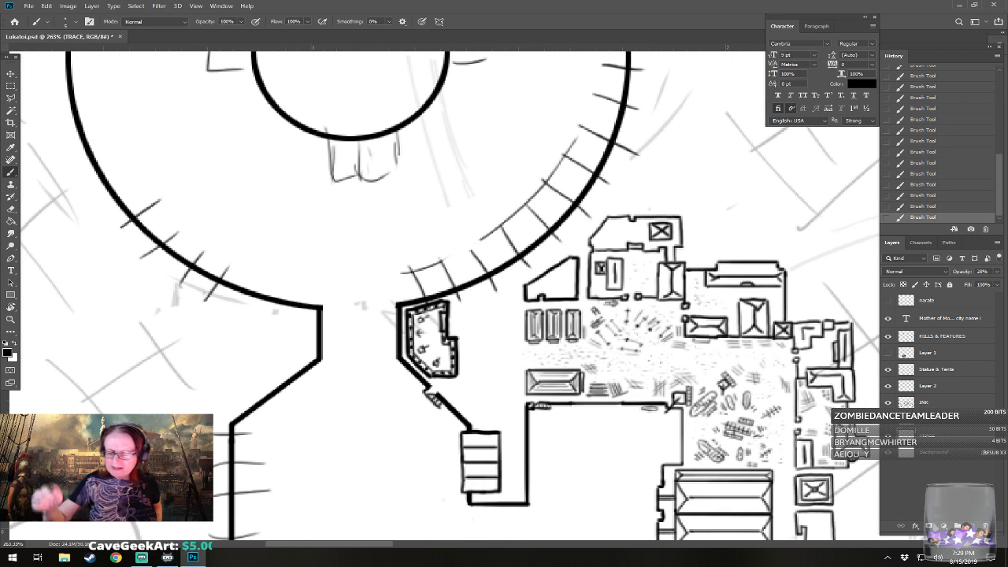
drag(347, 299, 386, 317)
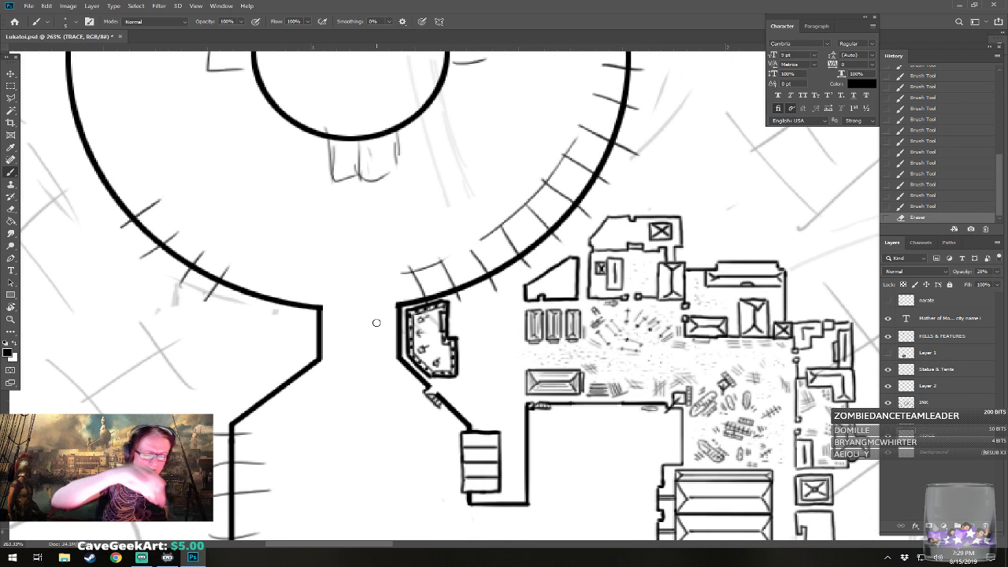
- Merge Layer 2, INK and Layer 3 into one layer and rename it as ink
click(929, 420)
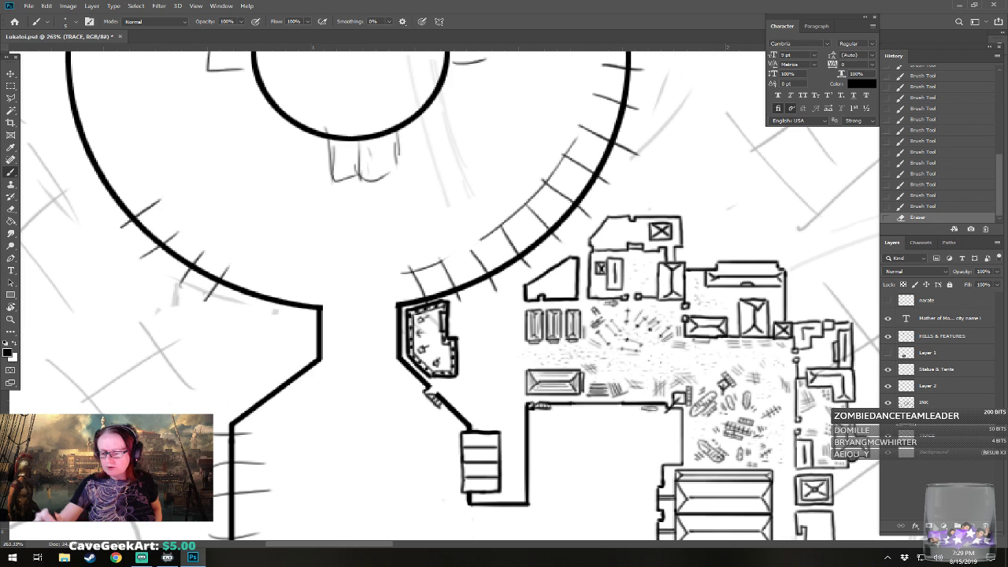
shift+click(934, 388)
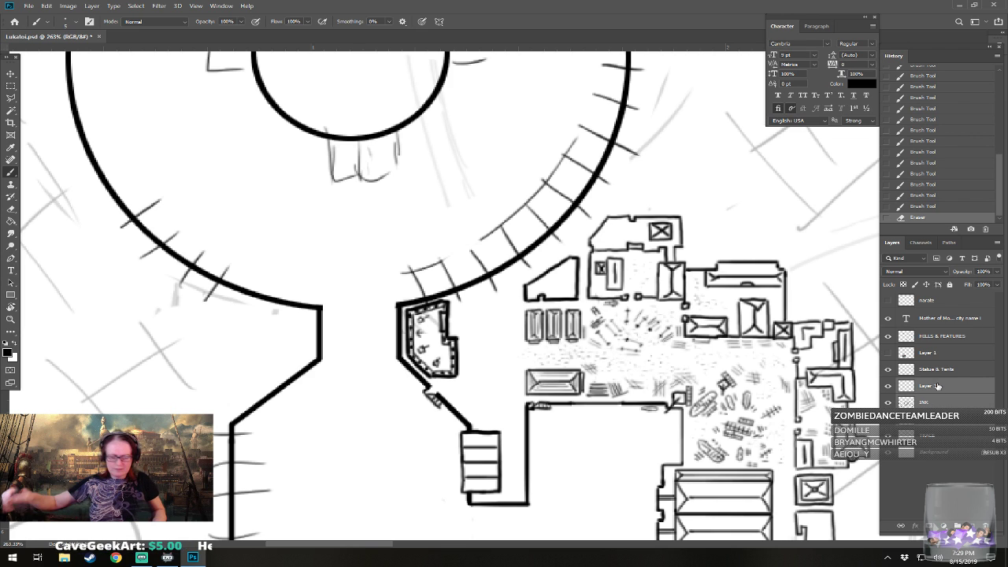
key(ctrl+0)
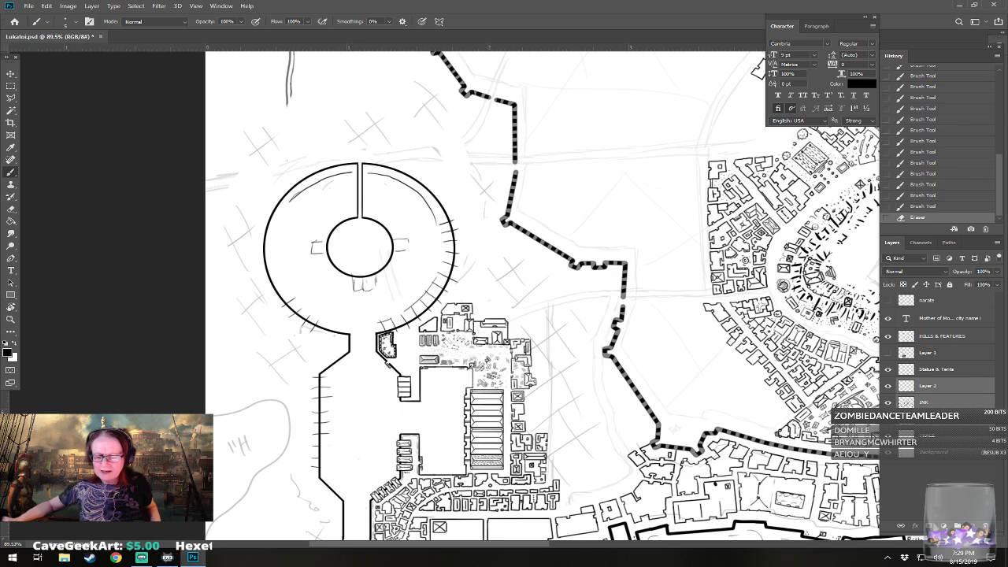
click(888, 385)
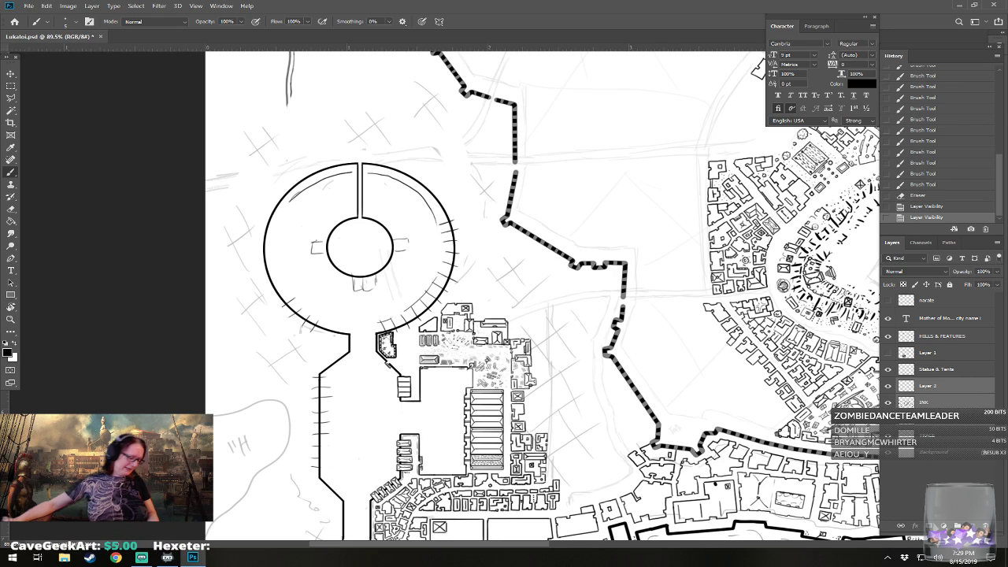
key(ctrl+e)
double_click(927, 385)
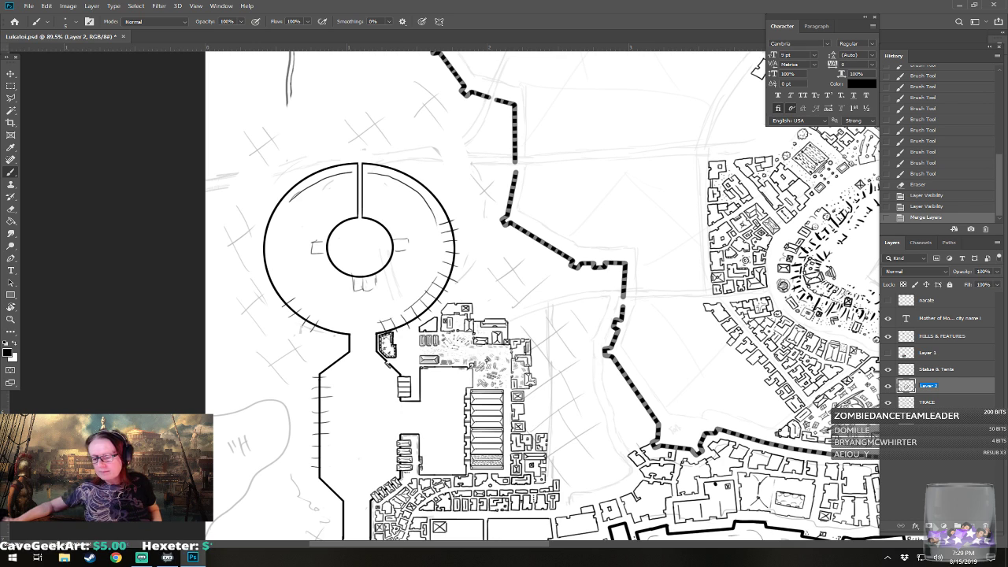
text(I)
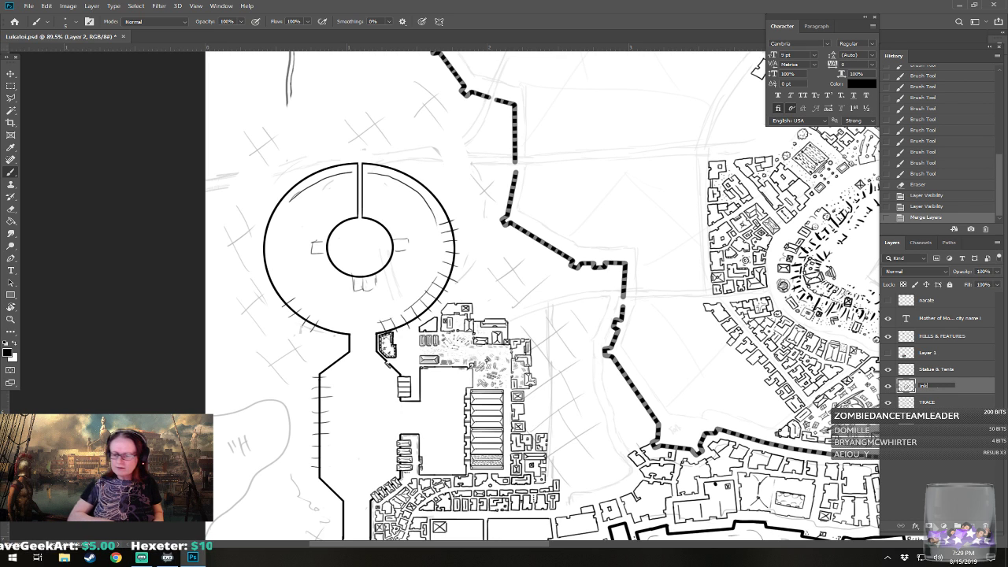
text(nk)
key(Return)
- Ink hipped roof lines inside the four stacked sheds on the channel's east quay, just south of the harbour mouth
scroll(345, 307, up, 3)
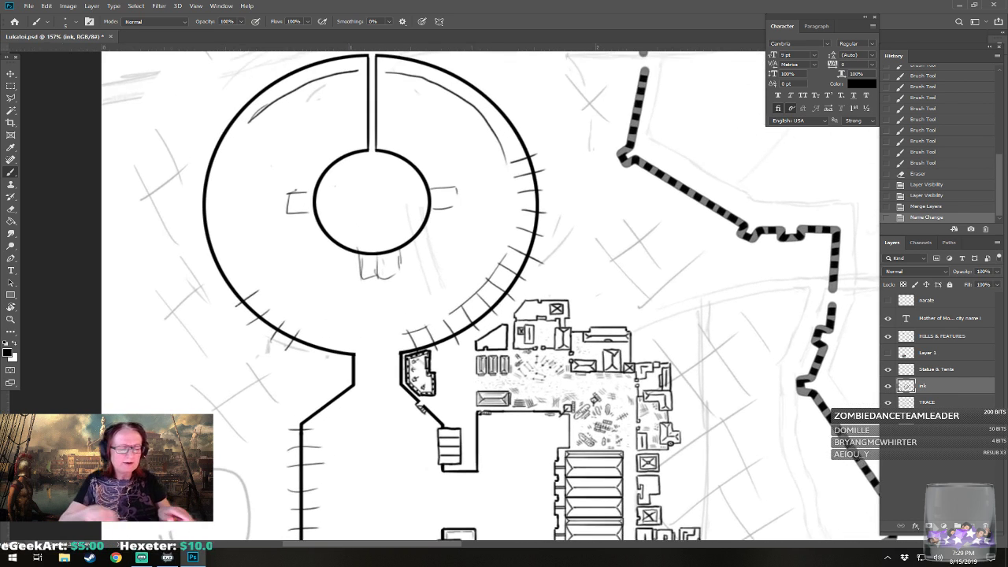
scroll(370, 185, up, 3)
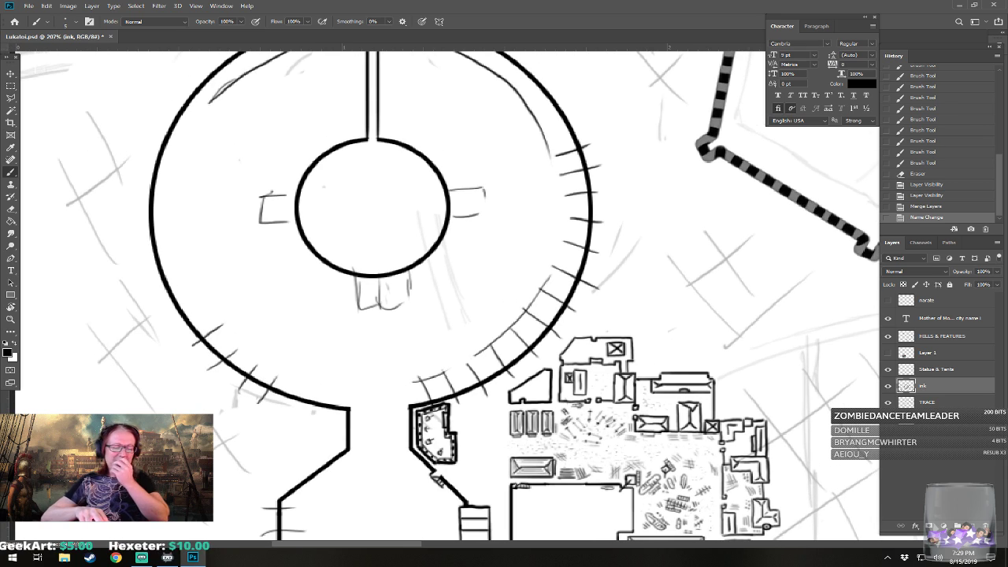
scroll(504, 315, up, 3)
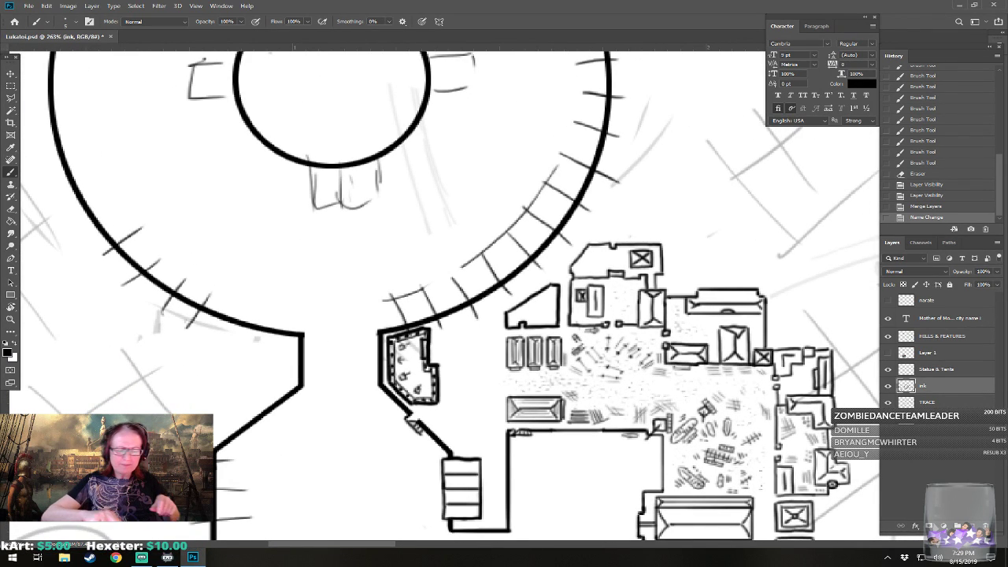
drag(472, 314, 508, 258)
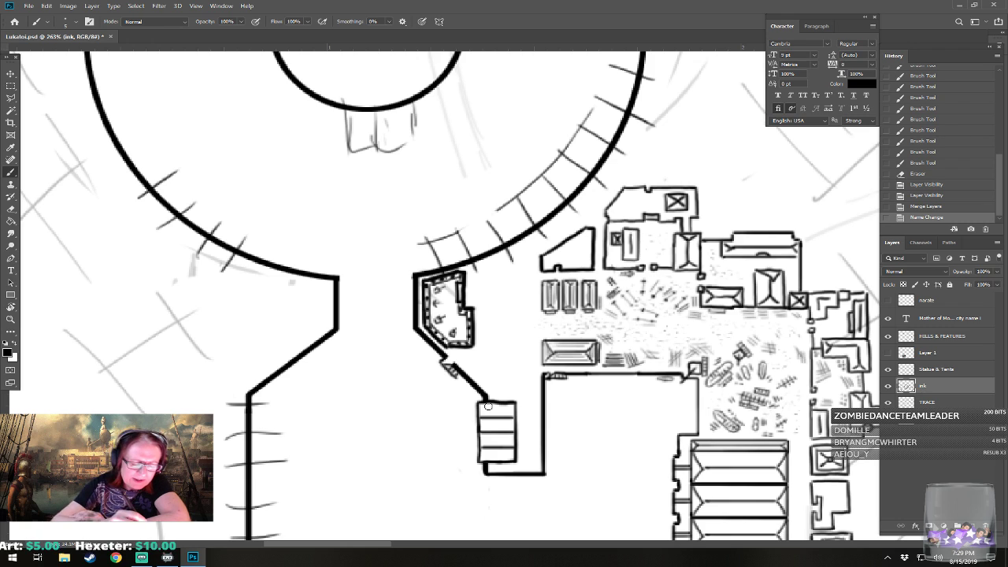
mouse_move(493, 411)
mouse_down()
mouse_move(510, 408)
mouse_move(498, 424)
mouse_move(515, 425)
mouse_move(496, 440)
mouse_move(512, 440)
mouse_move(515, 454)
mouse_move(482, 446)
mouse_up()
mouse_move(480, 461)
mouse_down()
mouse_move(484, 407)
mouse_move(509, 408)
mouse_move(513, 448)
mouse_up()
- Erase the tick marks along the channel's straight west wall and open a gap in the wall near its southern end
scroll(365, 414, down, 7)
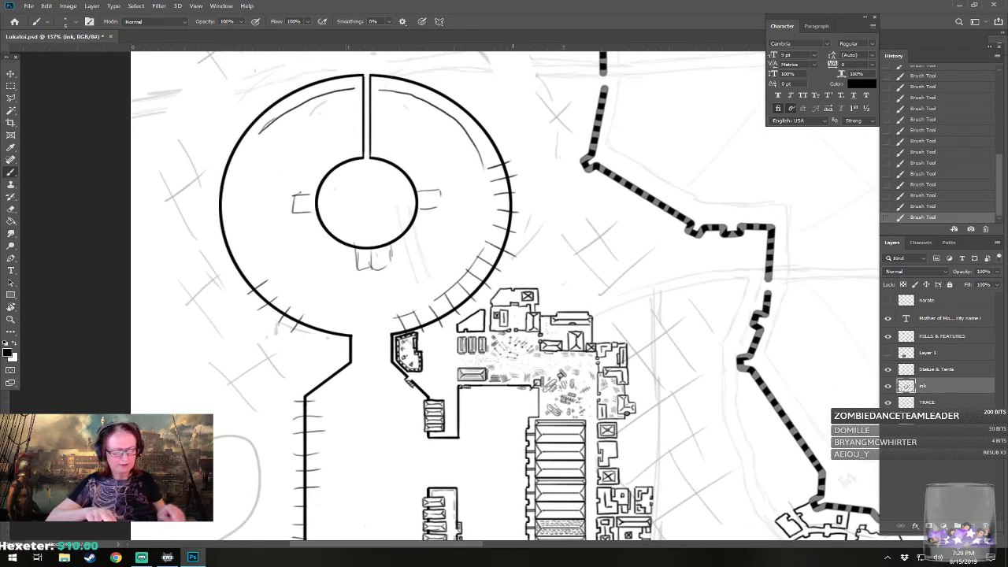
drag(532, 293, 619, 191)
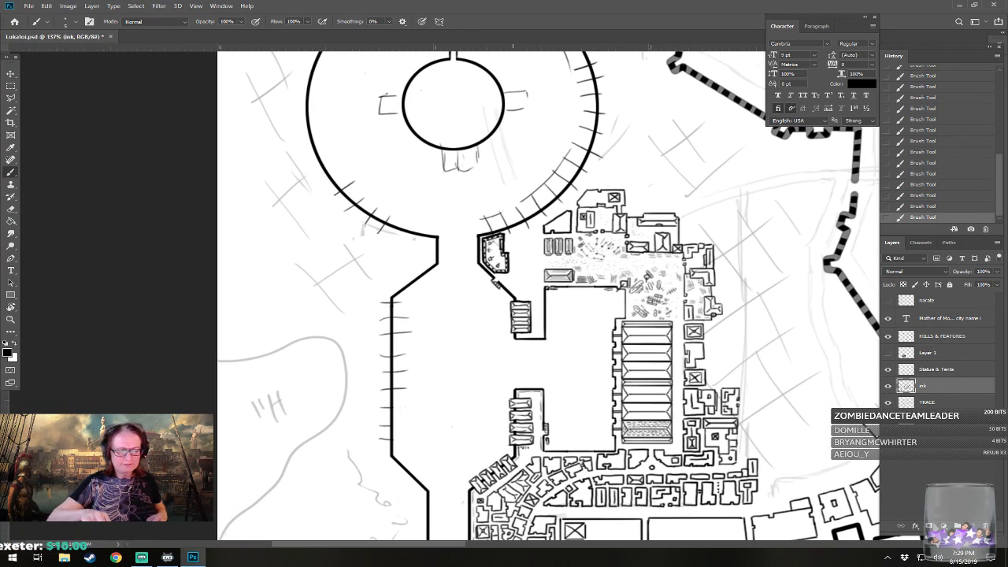
scroll(281, 453, up, 4)
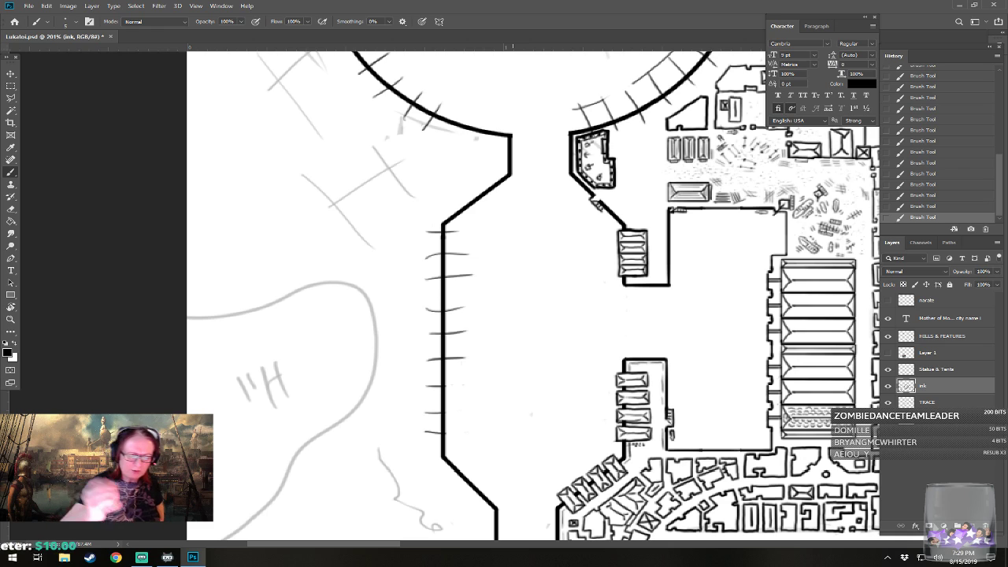
mouse_move(426, 432)
mouse_down()
mouse_move(435, 421)
mouse_move(454, 425)
mouse_up()
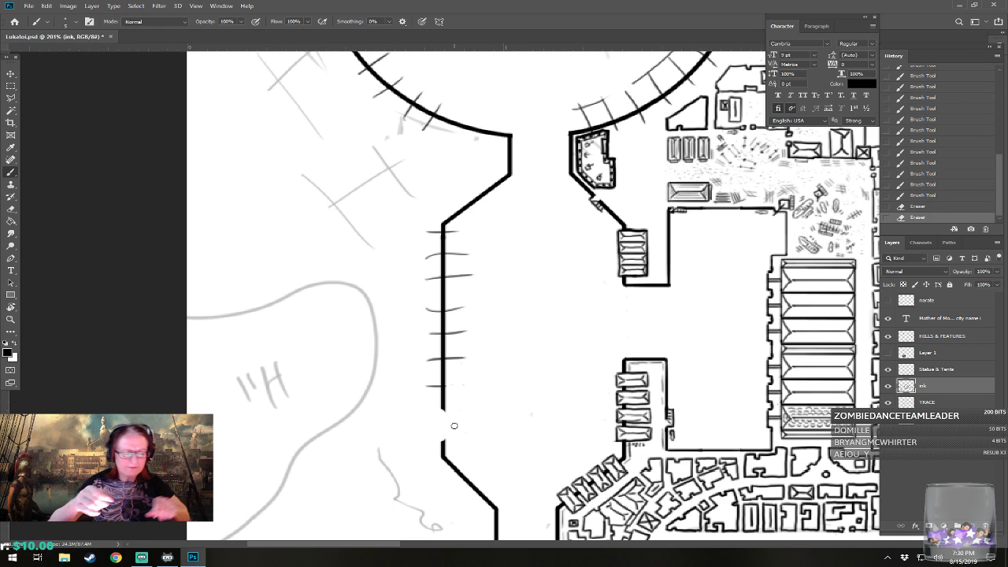
mouse_move(465, 354)
mouse_down()
mouse_move(468, 278)
mouse_move(454, 276)
mouse_move(459, 236)
mouse_move(414, 232)
mouse_move(423, 228)
mouse_move(431, 230)
mouse_move(421, 388)
mouse_move(425, 380)
mouse_move(429, 388)
mouse_move(428, 354)
mouse_up()
- Ink a shallow rectangular quay projecting into the channel to close the gap at the west wall's southern end
scroll(425, 351, up, 4)
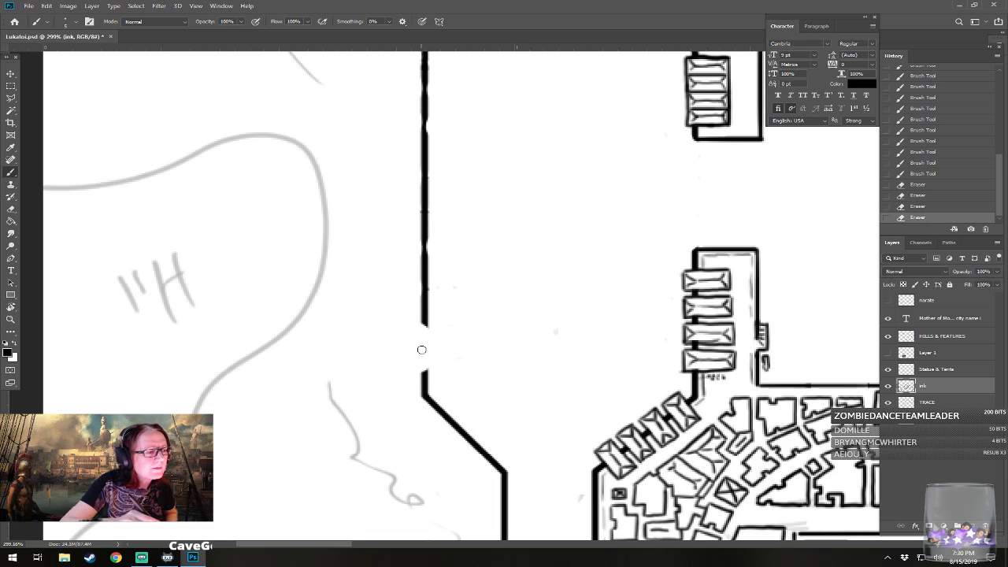
click(425, 370)
shift+click(426, 370)
shift+click(440, 369)
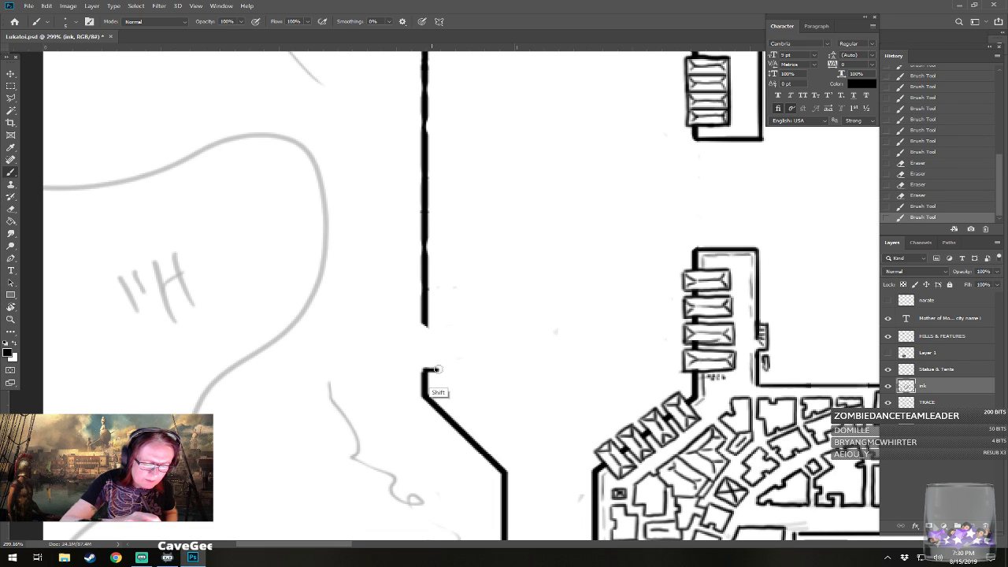
shift+click(440, 368)
shift+click(439, 324)
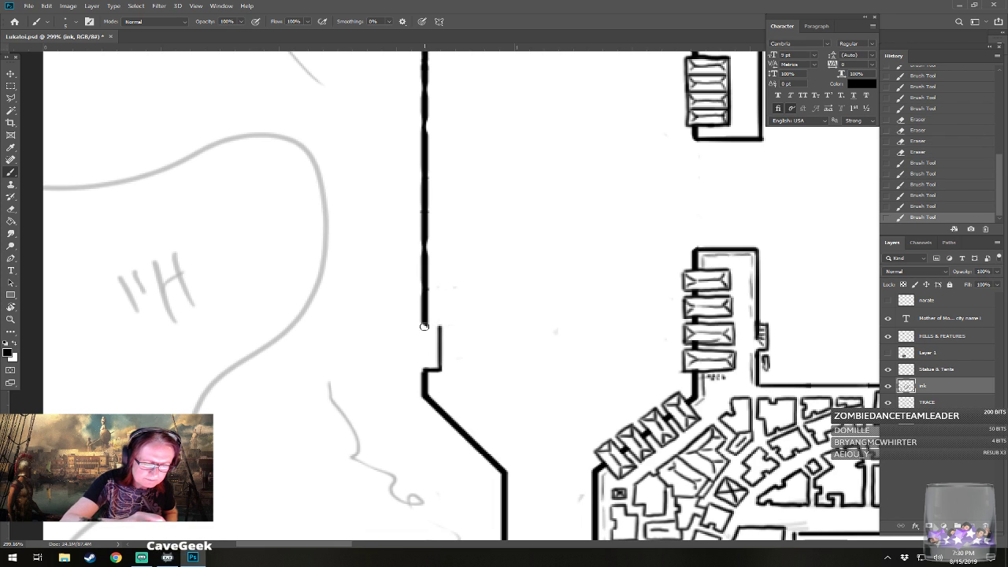
shift+click(425, 325)
shift+click(439, 325)
shift+click(440, 324)
click(440, 327)
- Resize the eraser and cut a row of short gaps in the channel's west wall north of the rectangular quay
drag(443, 337, 451, 480)
click(435, 396)
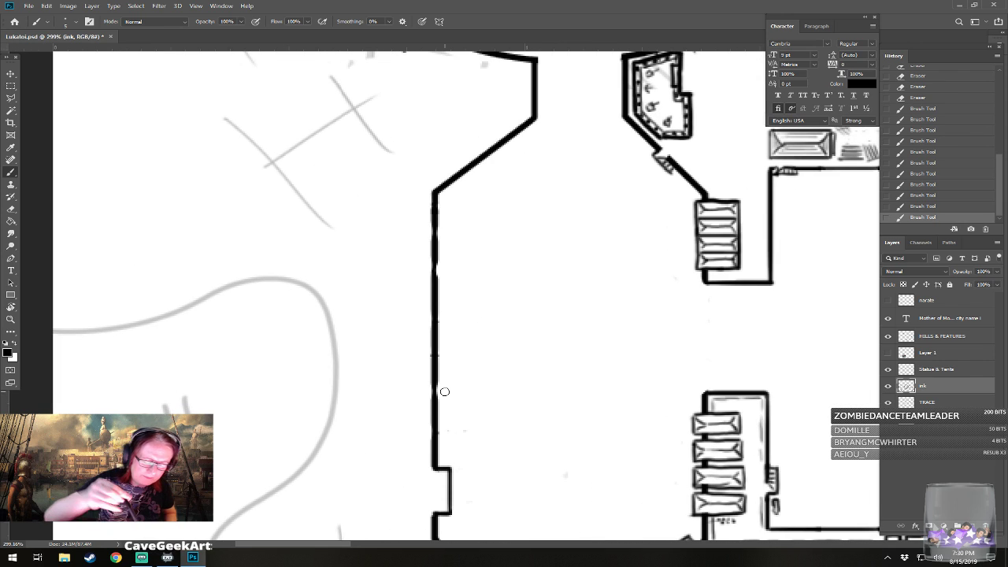
click(533, 355)
key(bracketleft)
key(bracketleft)
key(bracketleft)
key(bracketleft)
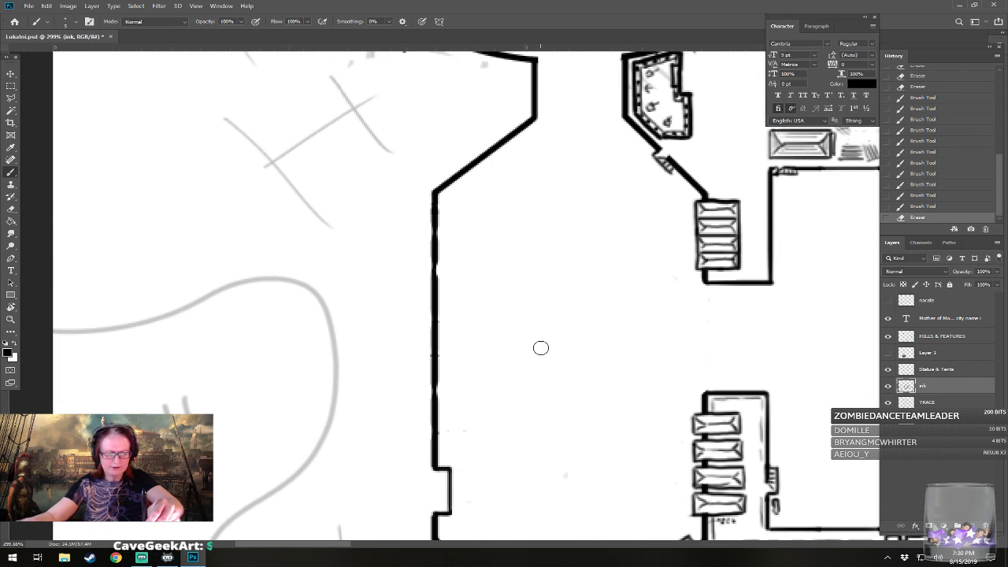
click(436, 432)
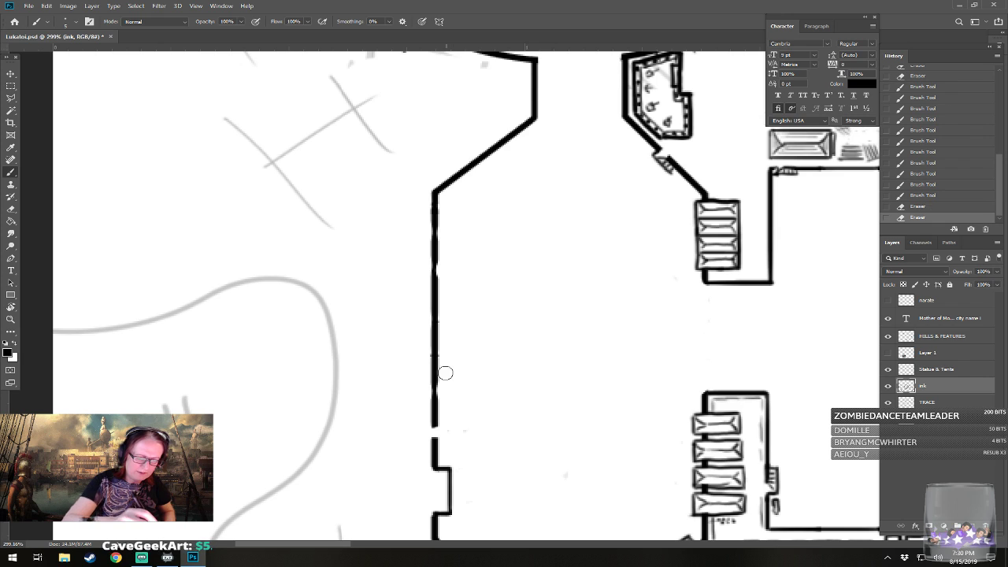
click(433, 388)
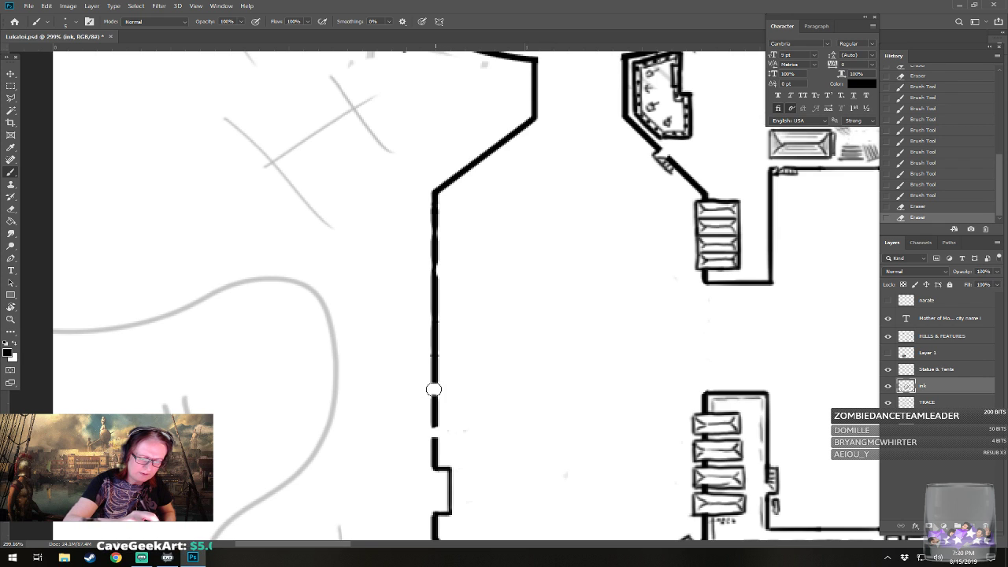
click(439, 323)
click(436, 270)
drag(441, 225, 430, 233)
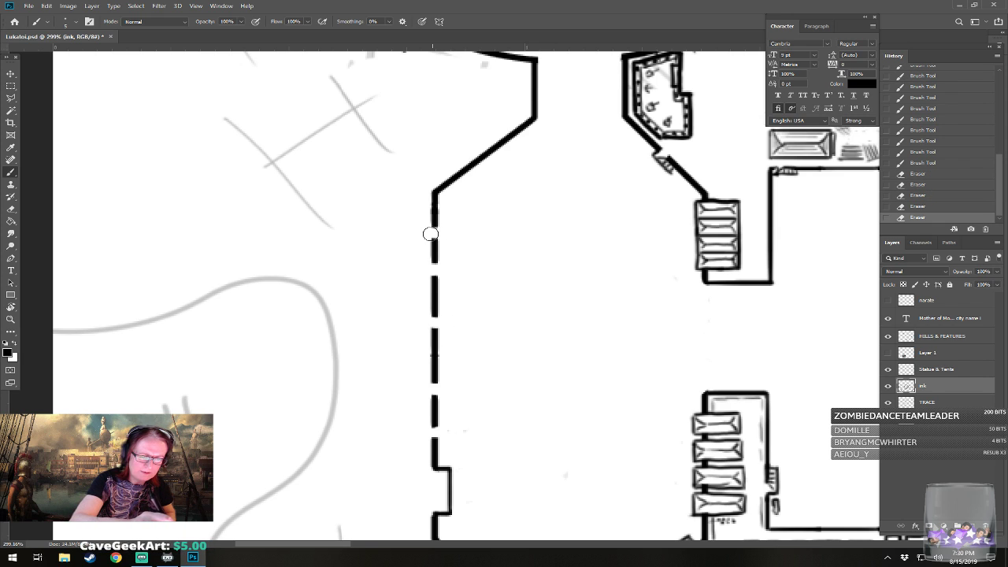
click(429, 233)
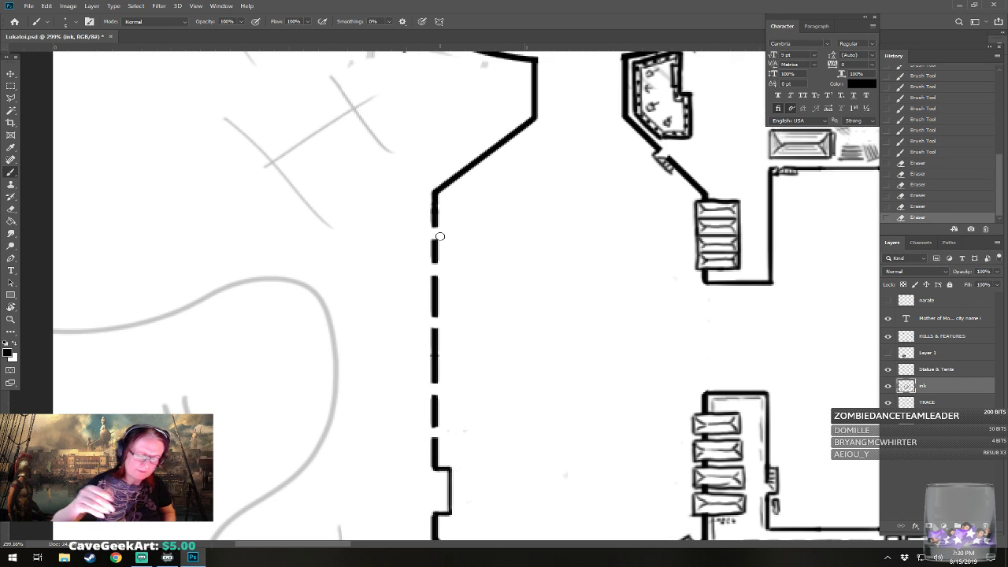
click(435, 355)
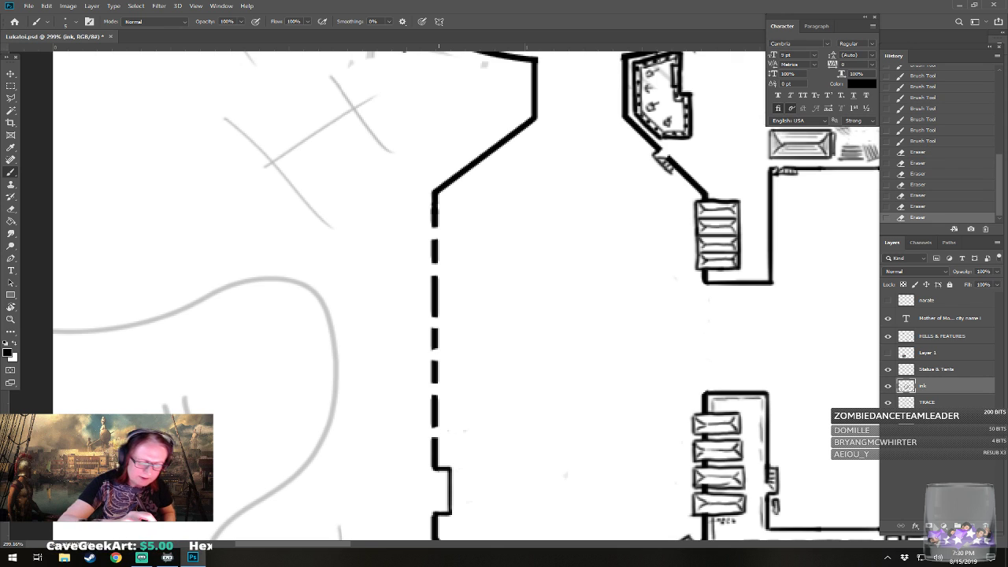
- Ink a narrow straight jetty reaching into the channel from the southernmost short gap in the west wall
click(434, 425)
mouse_move(434, 425)
mouse_down()
mouse_move(469, 425)
mouse_move(435, 434)
mouse_move(474, 435)
mouse_up()
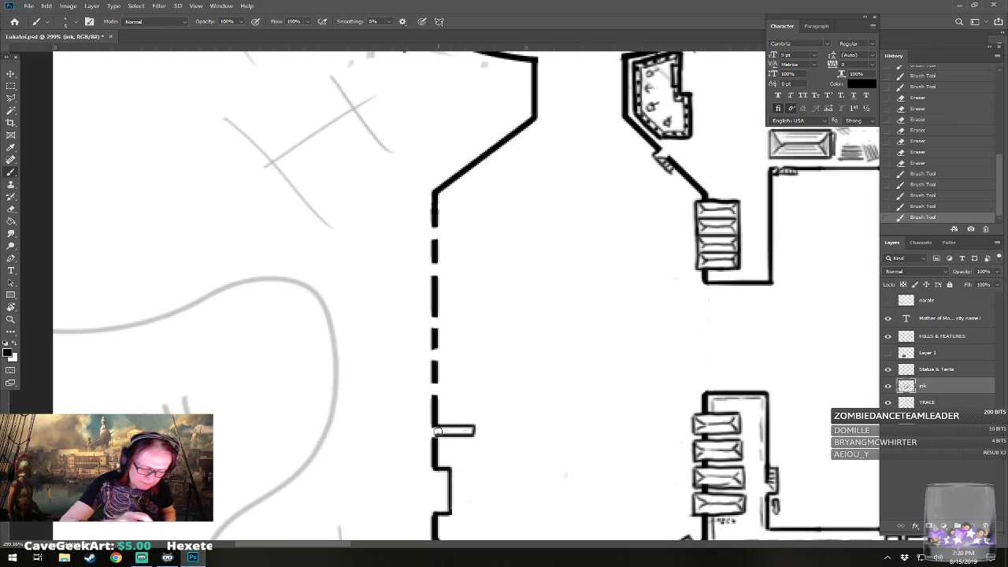
click(434, 435)
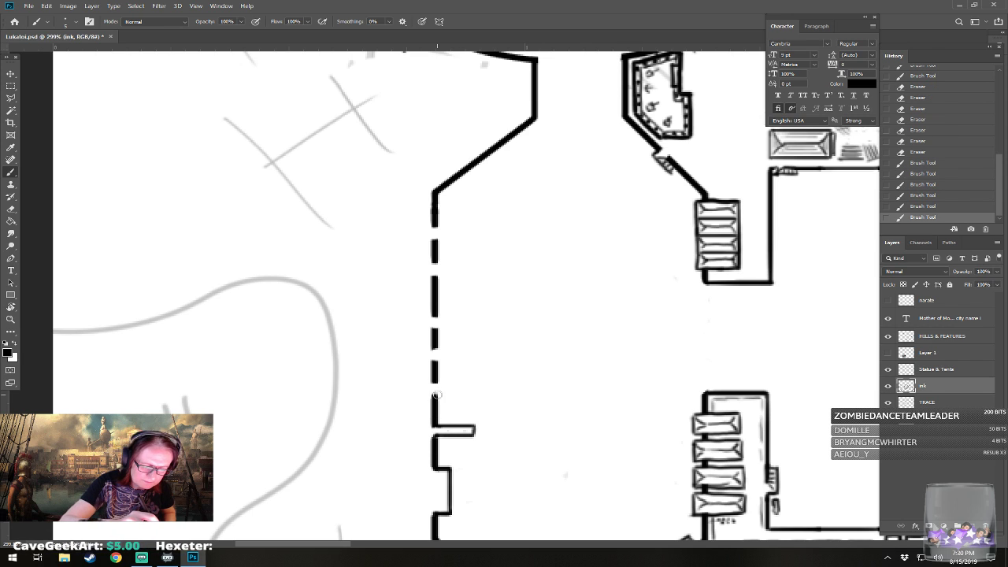
- Ink more jetties from the remaining west wall gaps, working north and varying them between short, straight and hooked shapes
drag(435, 394, 454, 401)
mouse_move(454, 401)
mouse_down()
mouse_move(460, 383)
mouse_move(441, 383)
mouse_move(459, 382)
mouse_move(445, 347)
mouse_up()
mouse_move(445, 347)
mouse_down()
mouse_move(451, 430)
mouse_move(439, 405)
mouse_move(467, 406)
mouse_move(467, 384)
mouse_move(435, 395)
mouse_move(459, 395)
mouse_move(466, 383)
mouse_up()
mouse_move(432, 352)
mouse_down()
mouse_move(468, 351)
mouse_move(453, 341)
mouse_move(464, 340)
mouse_move(467, 352)
mouse_up()
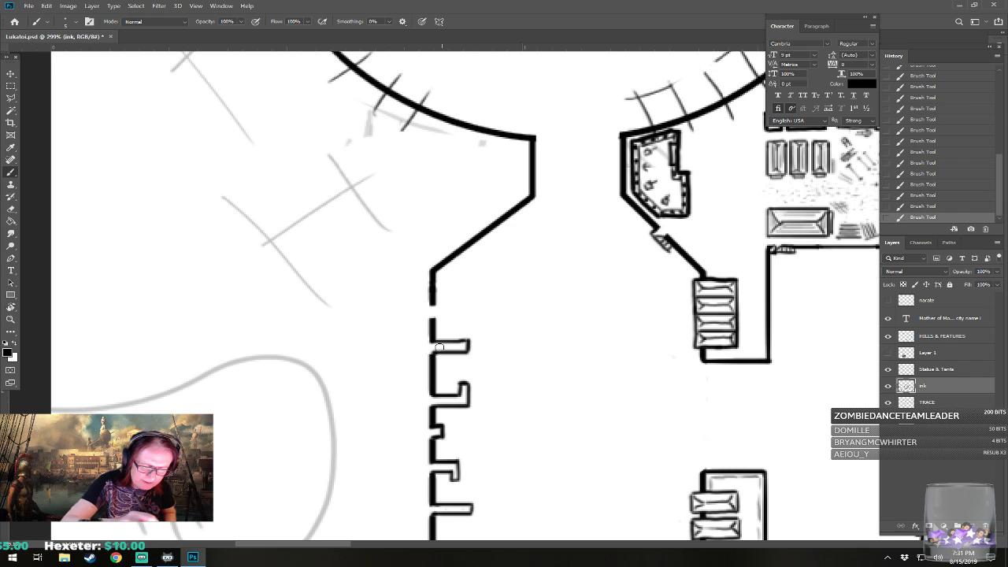
scroll(434, 350, up, 3)
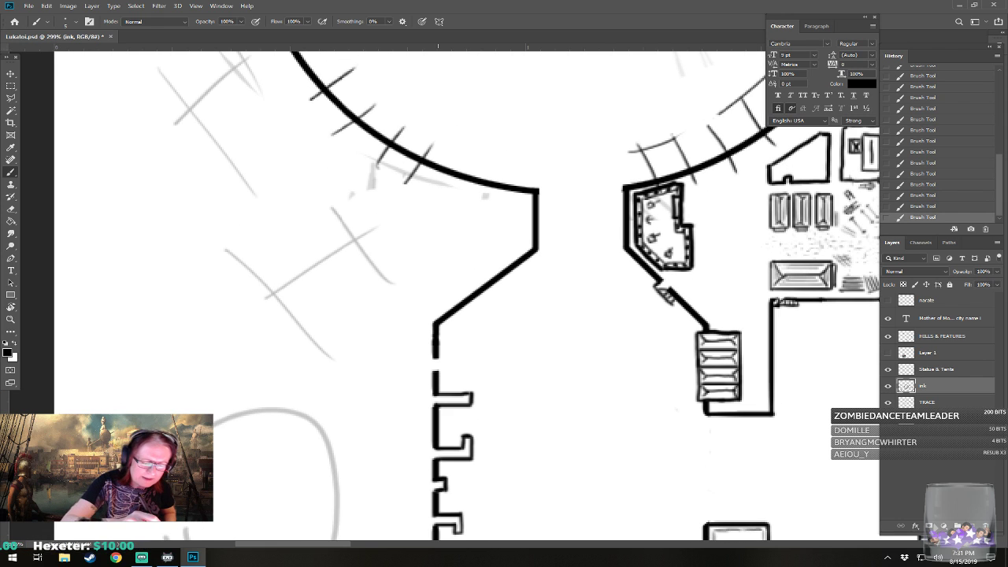
drag(432, 369, 470, 368)
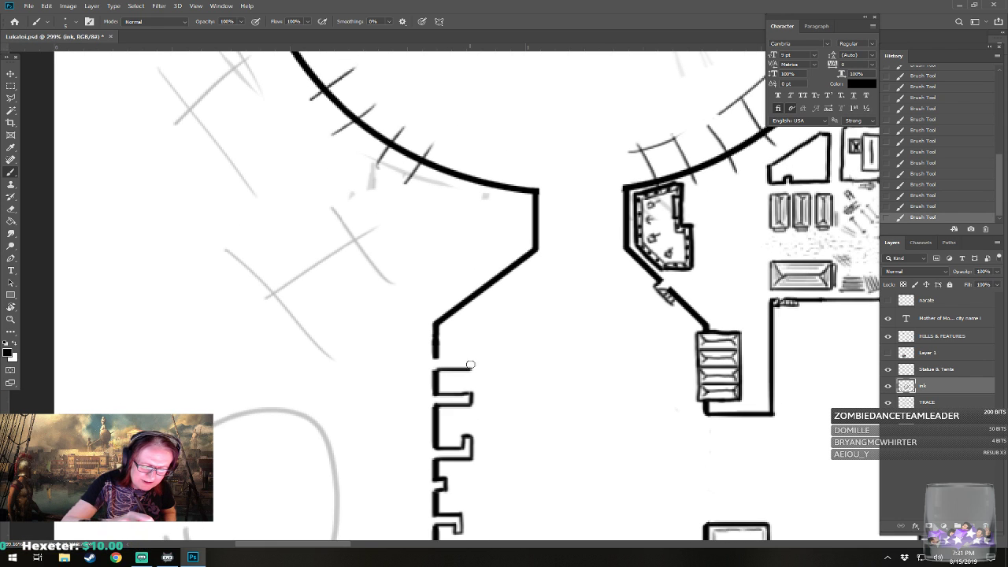
- Ink the remaining outline of the northernmost notched dock on the west wall of the harbour channel, joining it back to the wall
shift+click(470, 347)
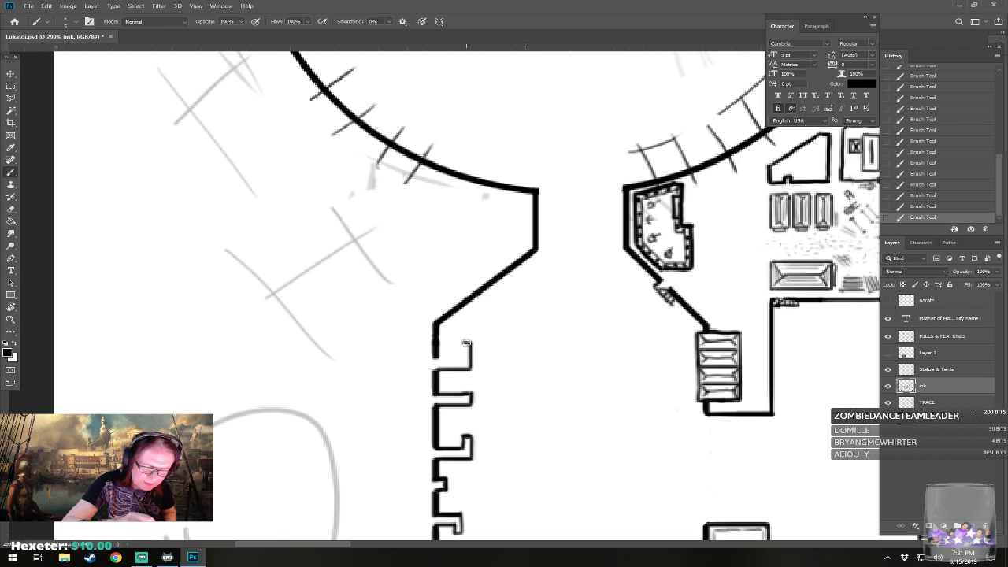
shift+click(463, 344)
drag(462, 345, 451, 349)
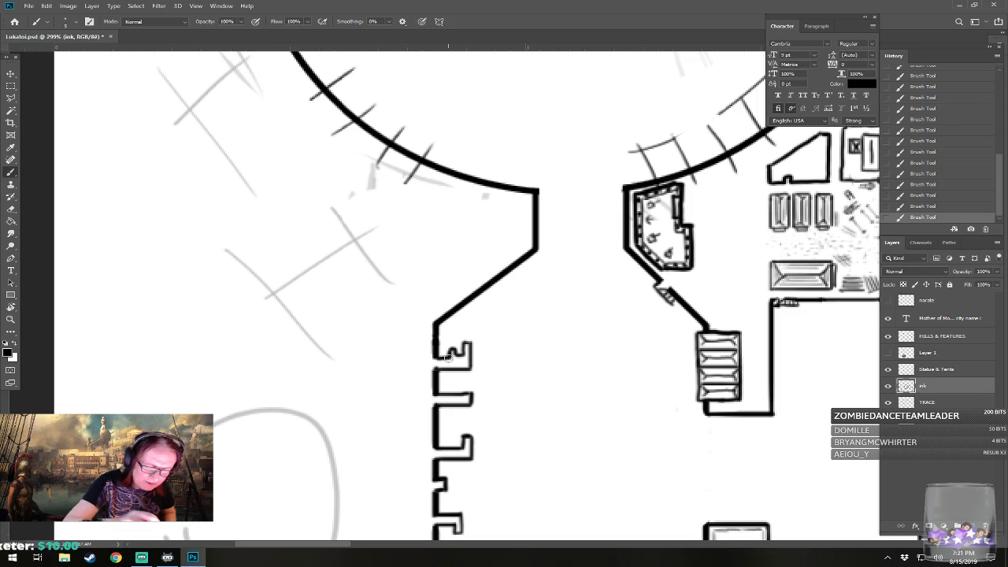
- Examine the circular harbour, the channel docks, the waterfront and the surrounding city districts at overview and close-up scales
scroll(447, 358, down, 7)
mouse_move(448, 357)
mouse_down()
mouse_move(284, 339)
mouse_move(217, 307)
mouse_up()
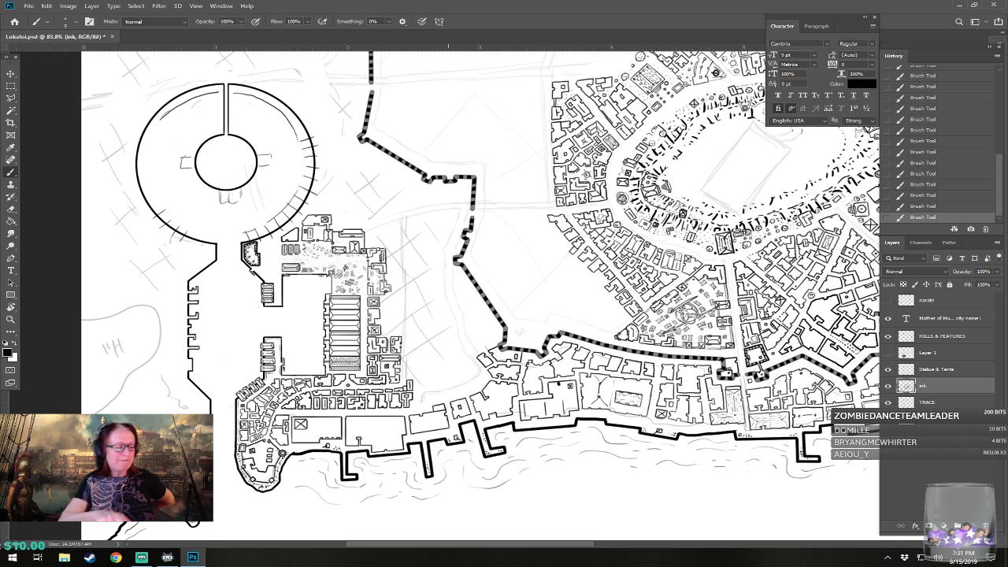
mouse_move(217, 307)
mouse_down()
mouse_move(304, 288)
mouse_move(331, 344)
mouse_up()
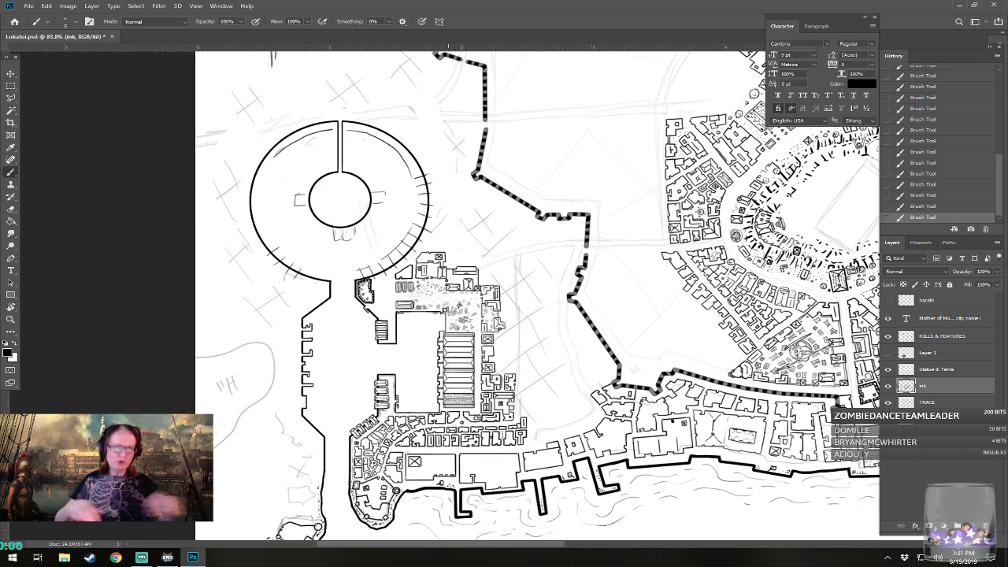
drag(331, 344, 341, 365)
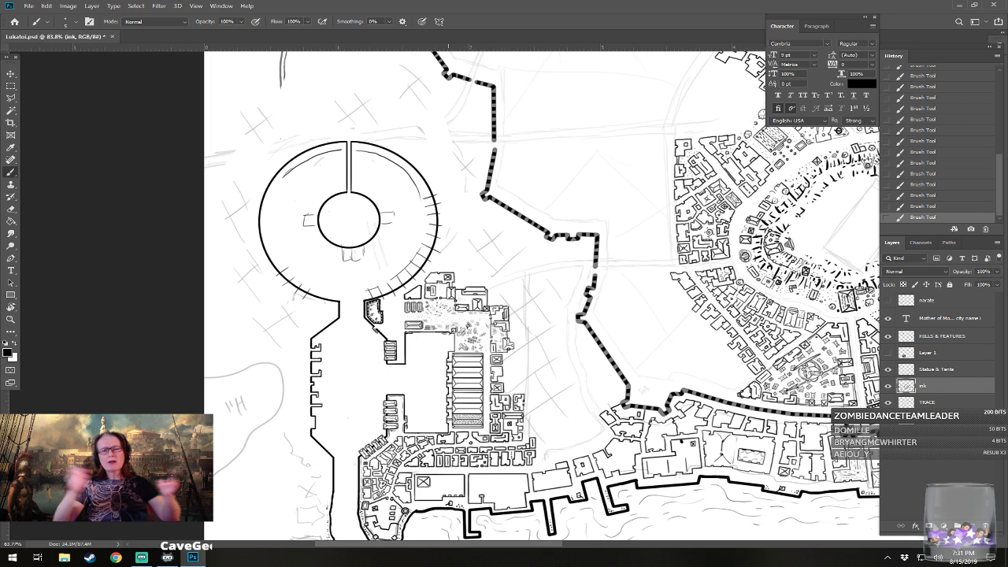
drag(448, 295, 287, 273)
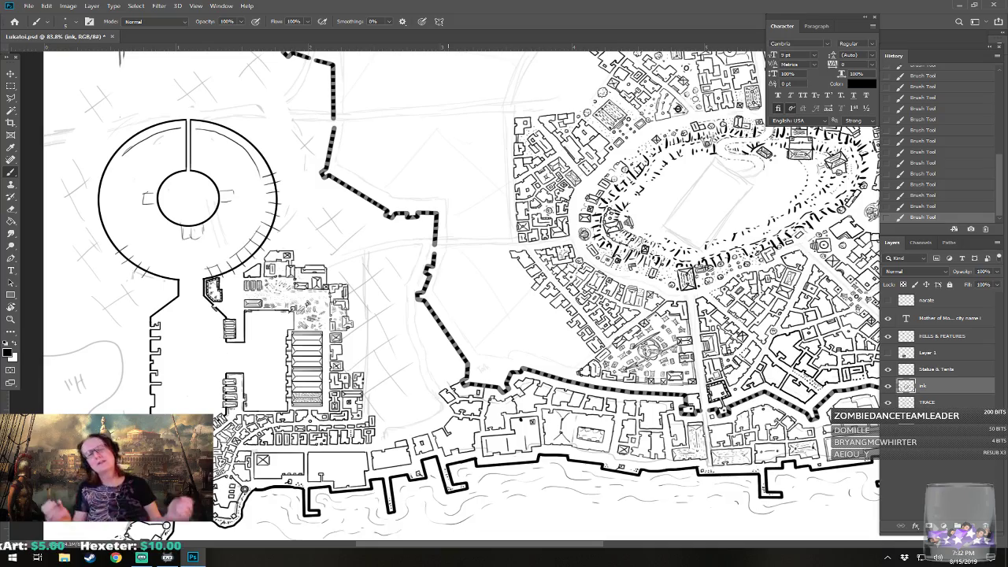
drag(448, 315, 352, 157)
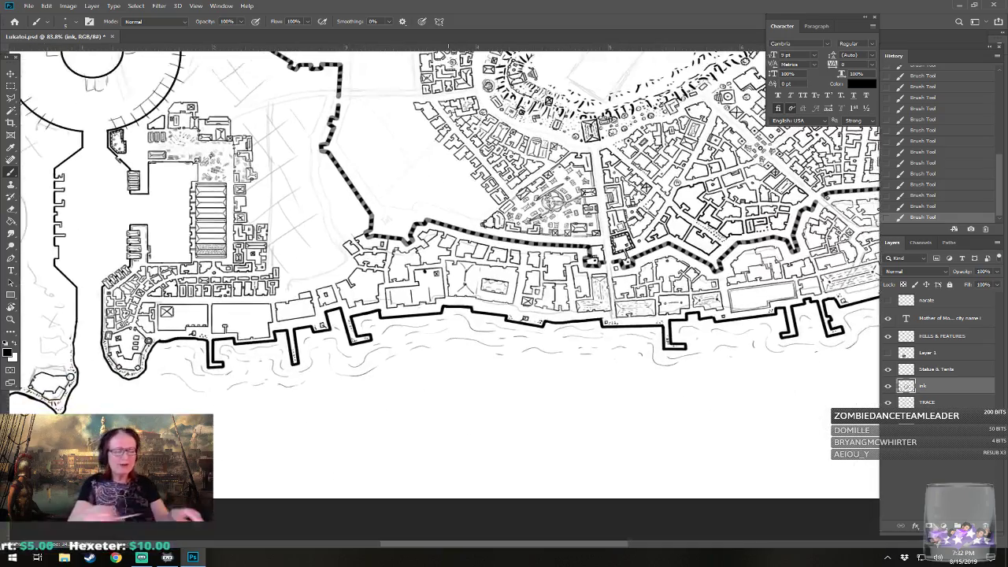
scroll(371, 315, down, 3)
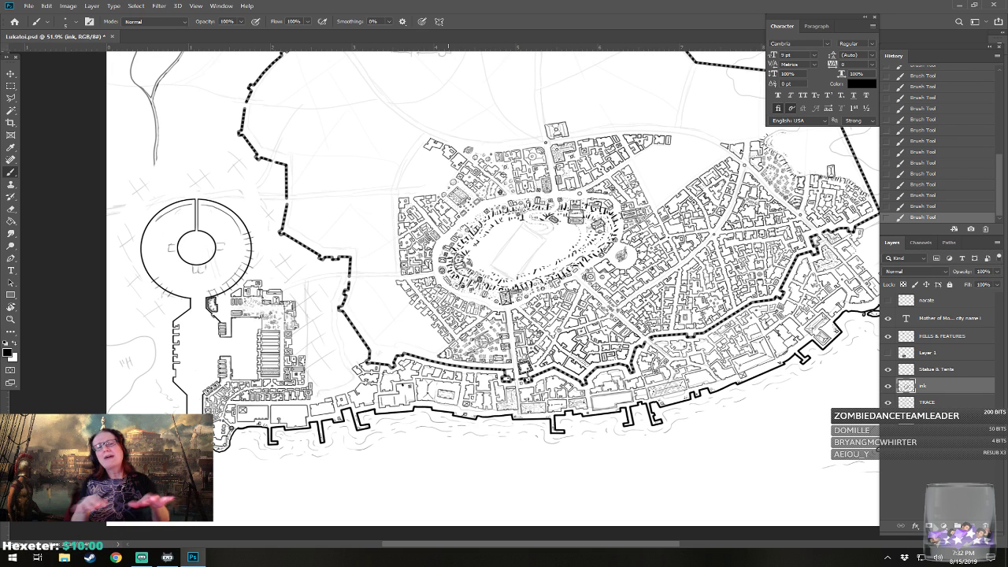
drag(448, 267, 501, 315)
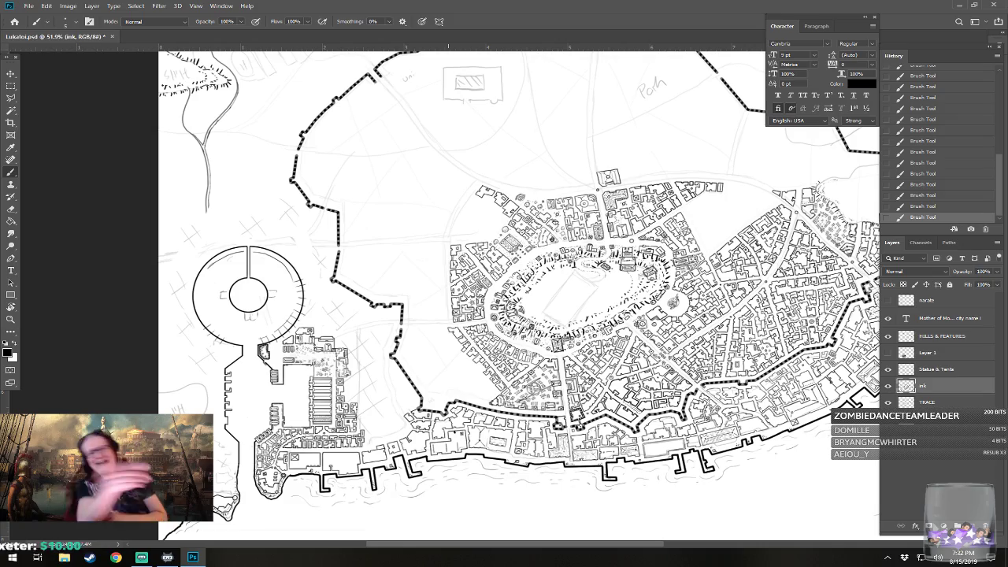
scroll(266, 434, up, 6)
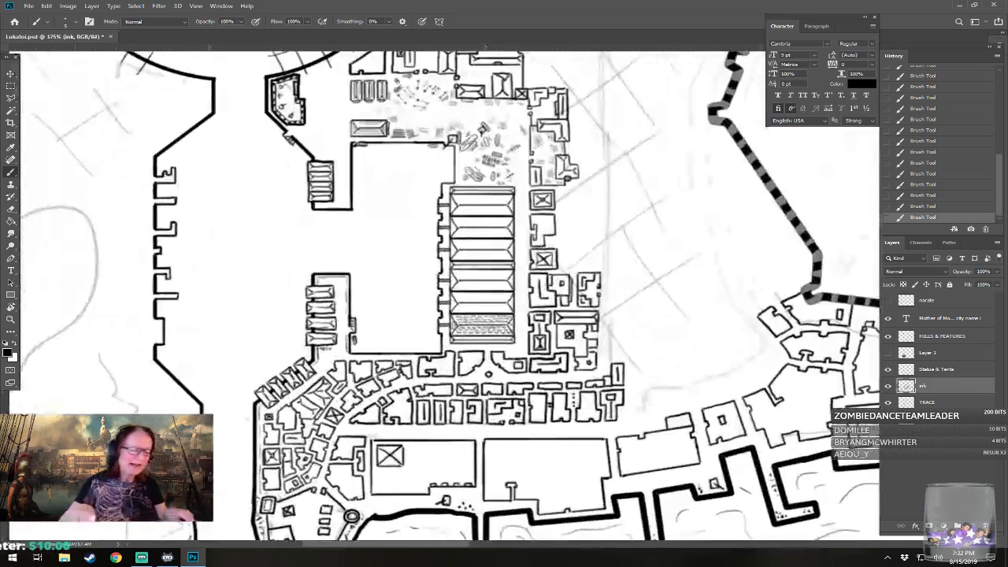
drag(305, 367, 360, 452)
scroll(367, 435, up, 4)
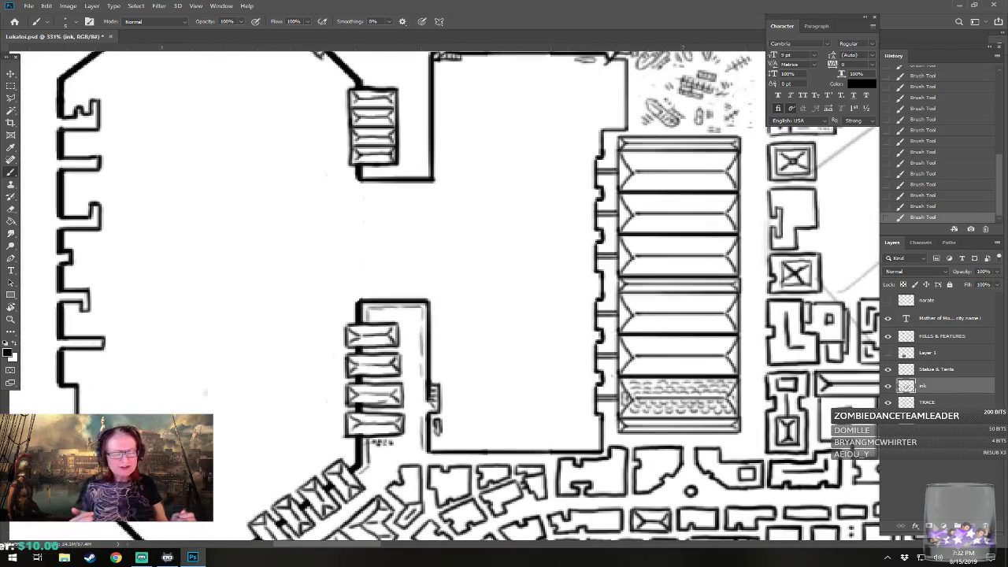
drag(401, 307, 362, 419)
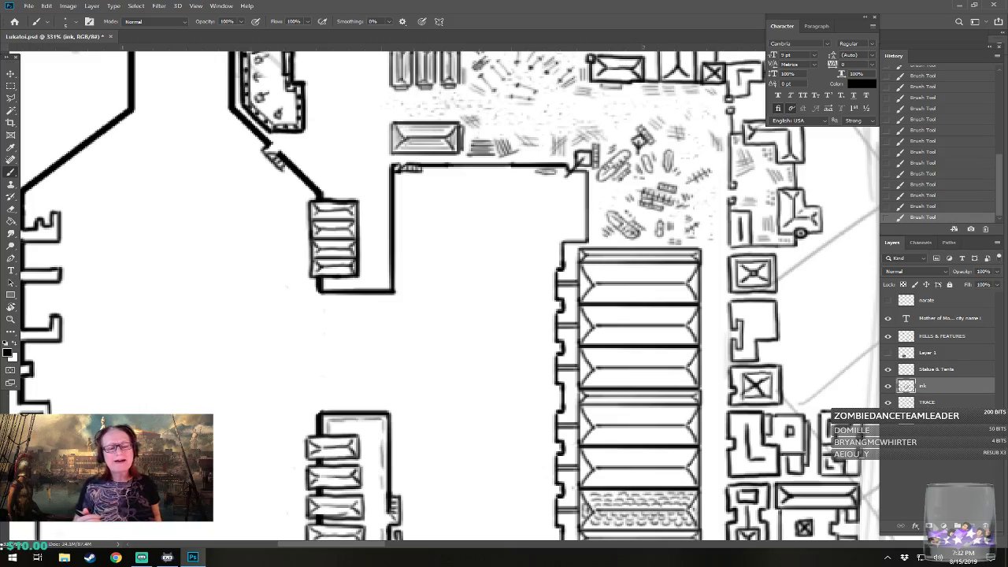
scroll(314, 274, down, 6)
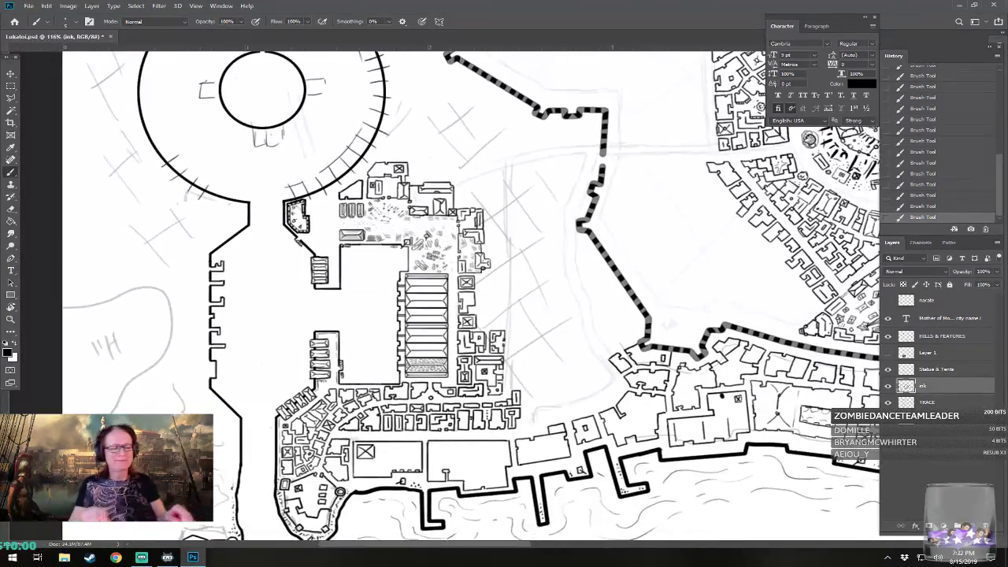
drag(314, 273, 267, 180)
scroll(236, 481, down, 5)
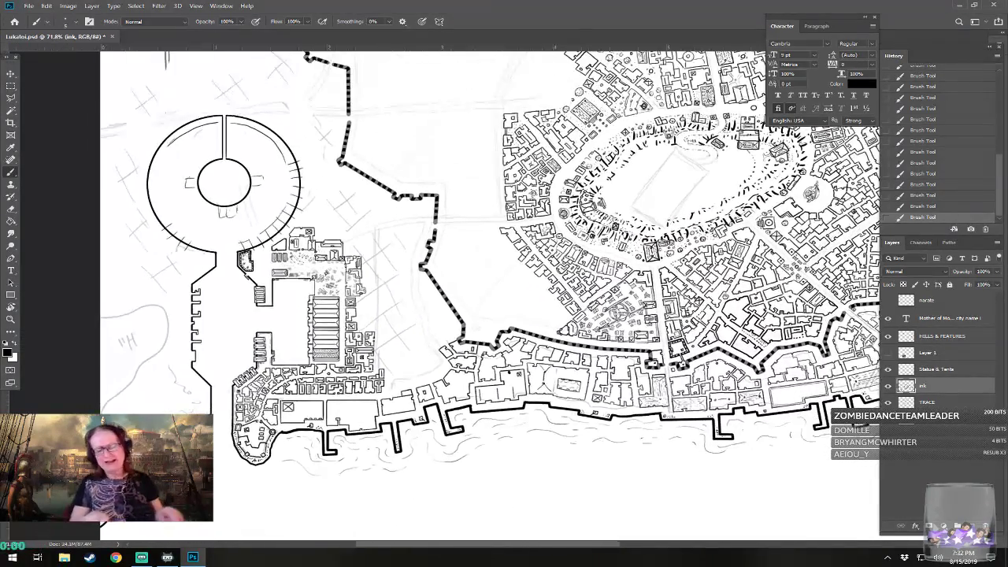
drag(236, 482, 139, 496)
drag(182, 421, 253, 481)
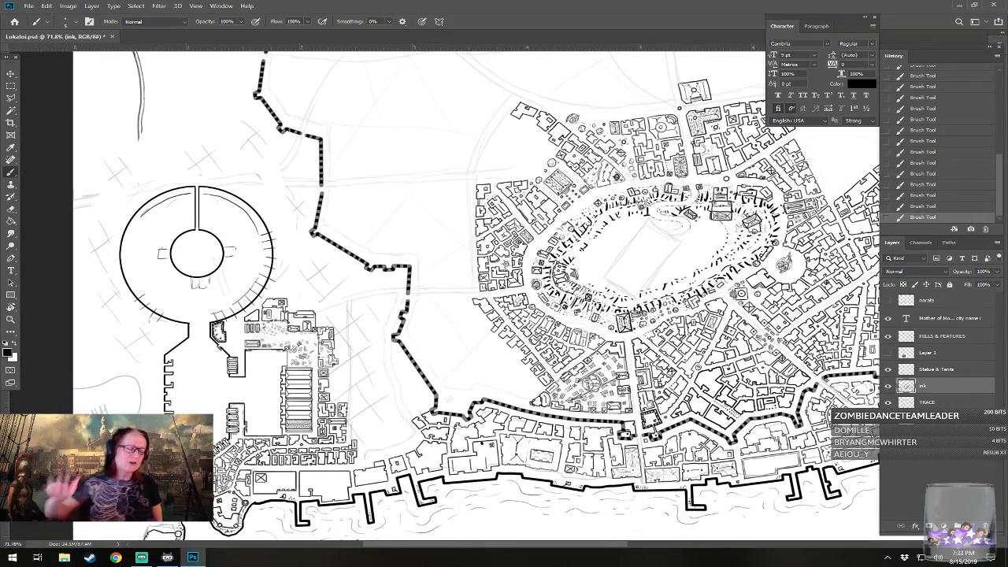
drag(482, 443, 496, 423)
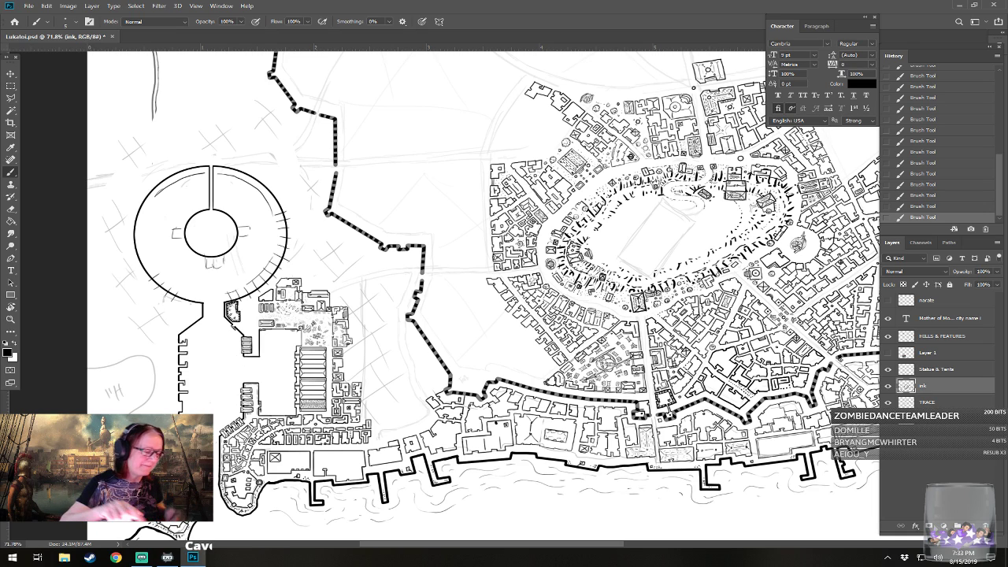
- Erase the sketched radial tick marks and the inner arc joining them along the southeast side of the harbour's outer ring
scroll(139, 454, up, 6)
drag(338, 142, 428, 353)
scroll(409, 225, up, 4)
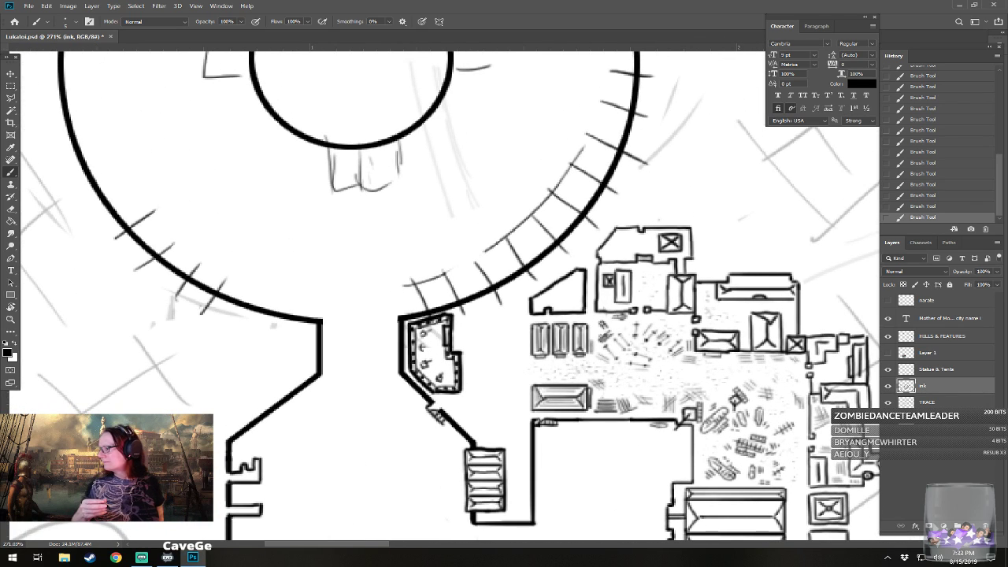
drag(441, 236, 411, 272)
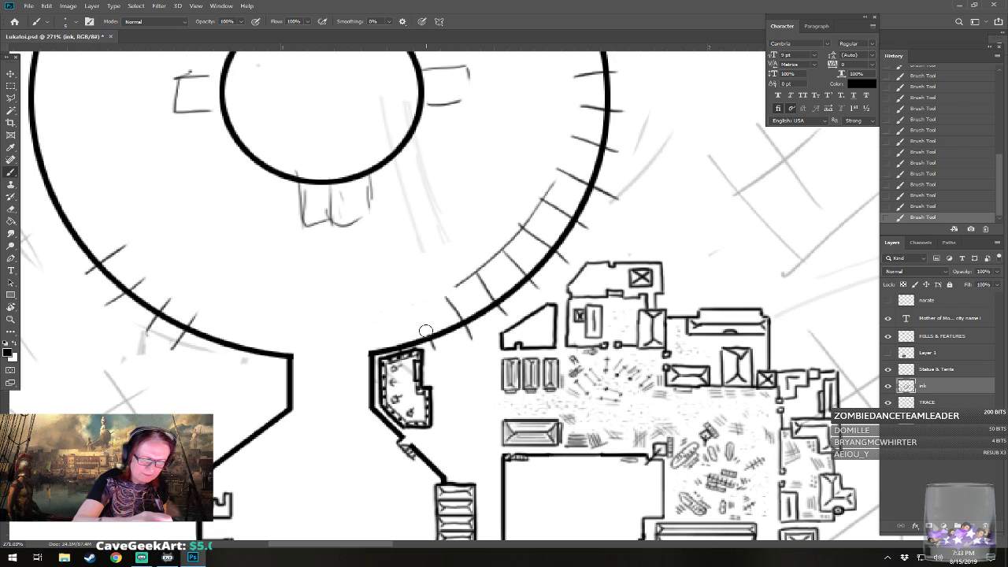
click(439, 347)
drag(433, 347, 433, 344)
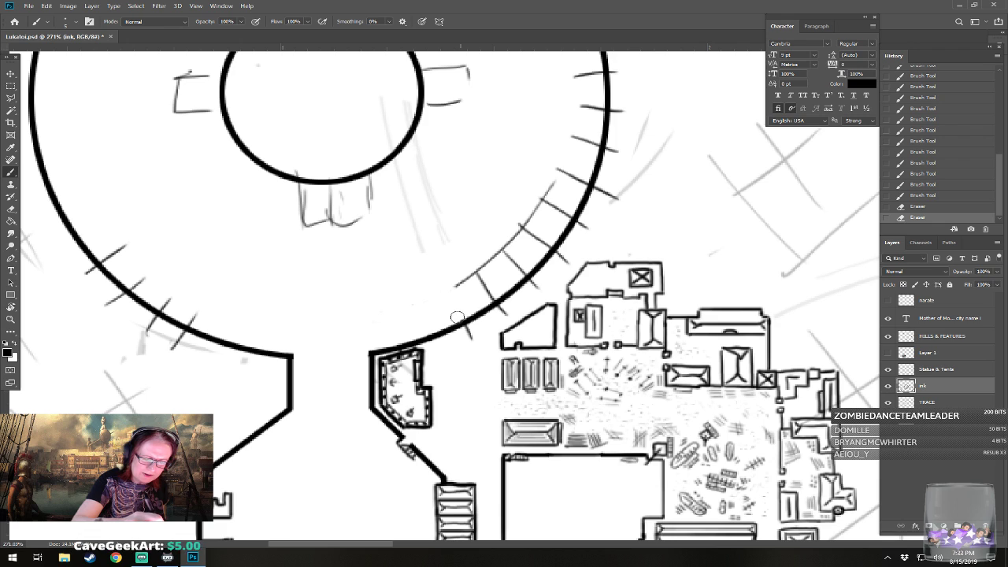
mouse_move(449, 283)
mouse_down()
mouse_move(479, 268)
mouse_move(490, 294)
mouse_up()
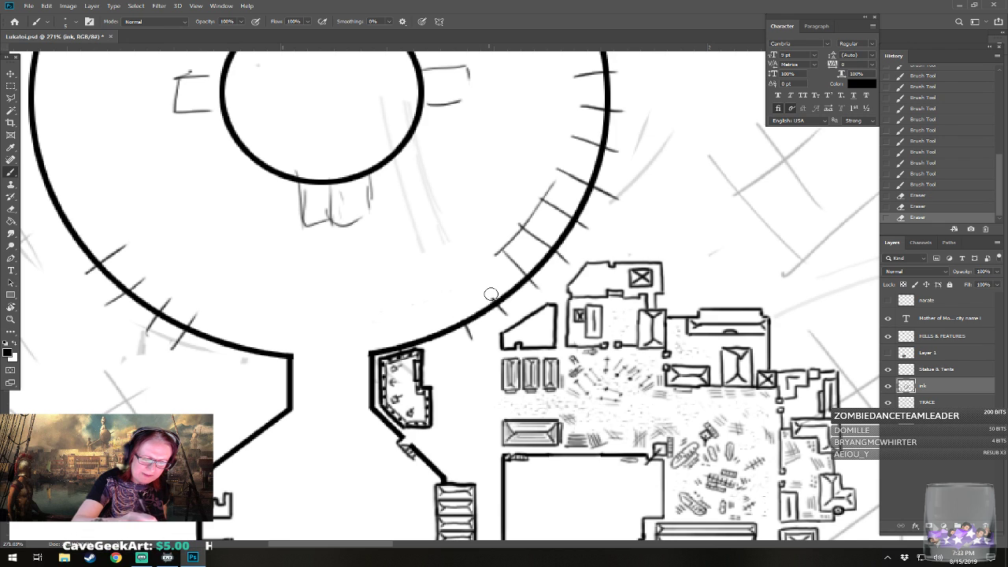
drag(467, 329, 477, 336)
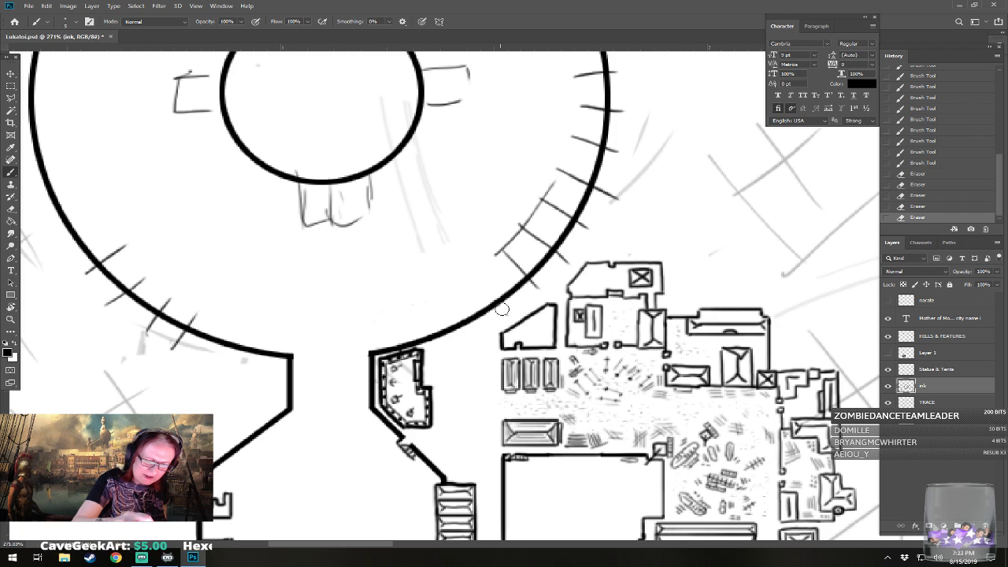
drag(501, 252, 536, 284)
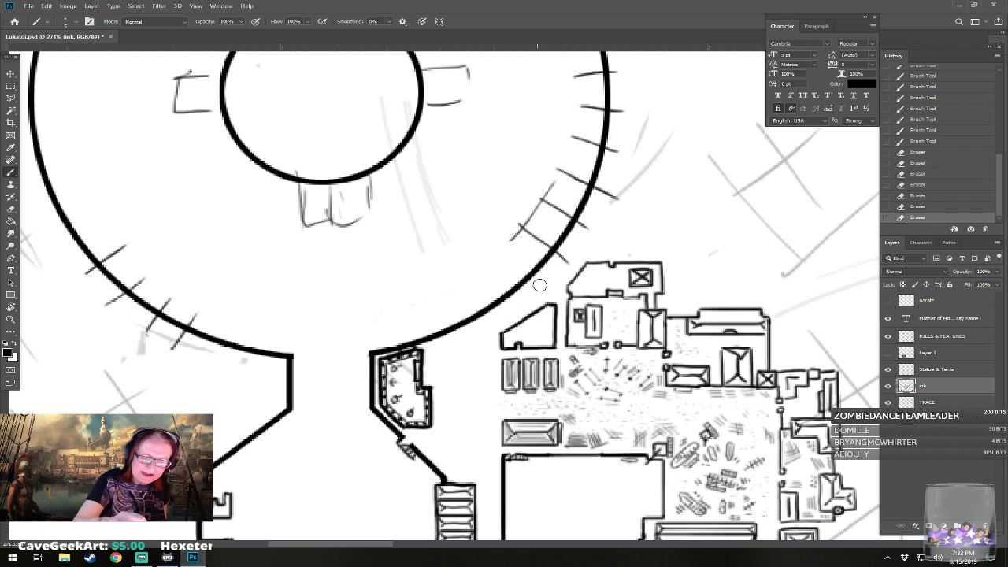
mouse_move(516, 237)
mouse_down()
mouse_move(534, 236)
mouse_move(567, 262)
mouse_up()
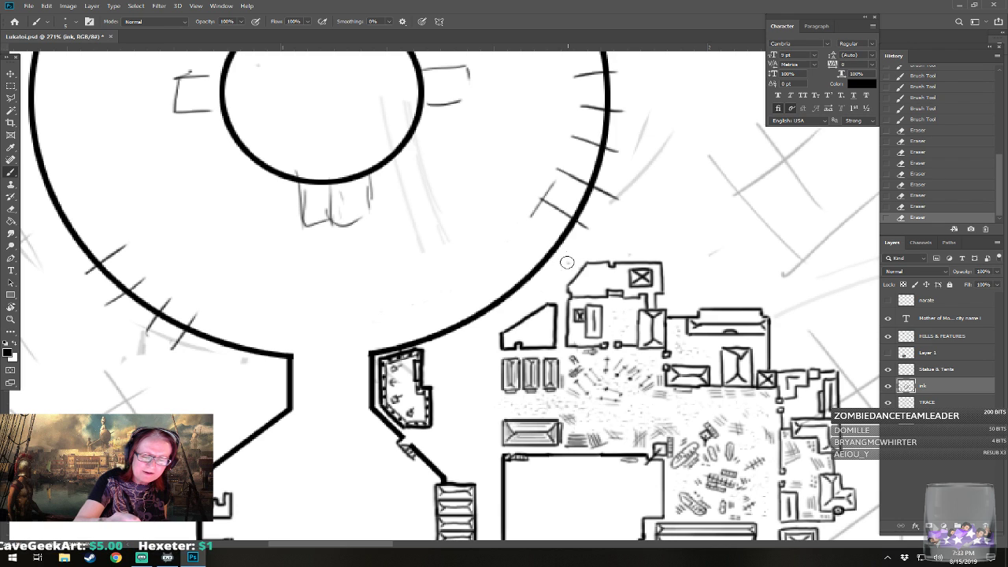
mouse_move(529, 215)
mouse_down()
mouse_move(552, 201)
mouse_move(565, 214)
mouse_up()
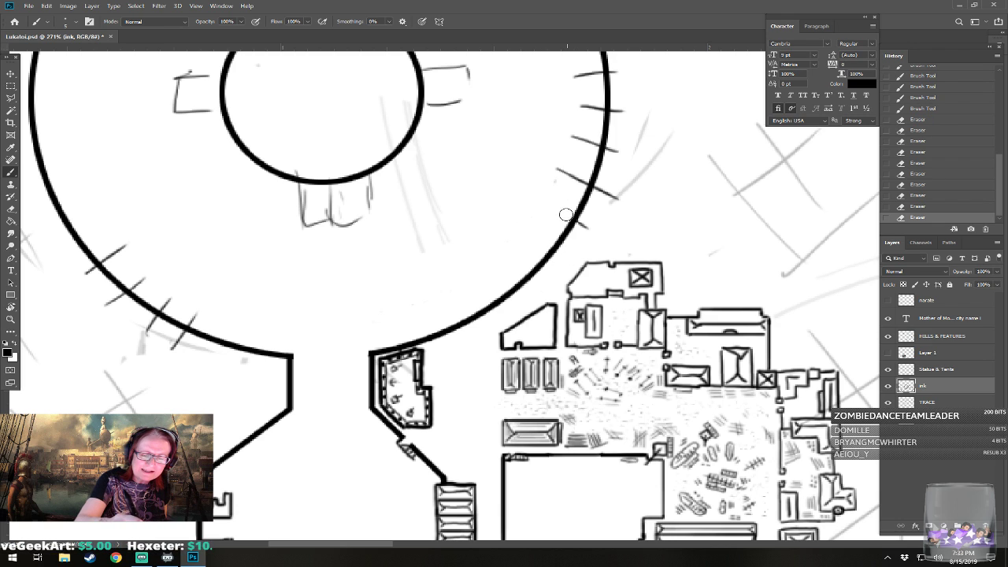
mouse_move(558, 165)
mouse_down()
mouse_move(559, 185)
mouse_move(580, 179)
mouse_move(617, 201)
mouse_move(583, 229)
mouse_move(493, 223)
mouse_move(485, 292)
mouse_up()
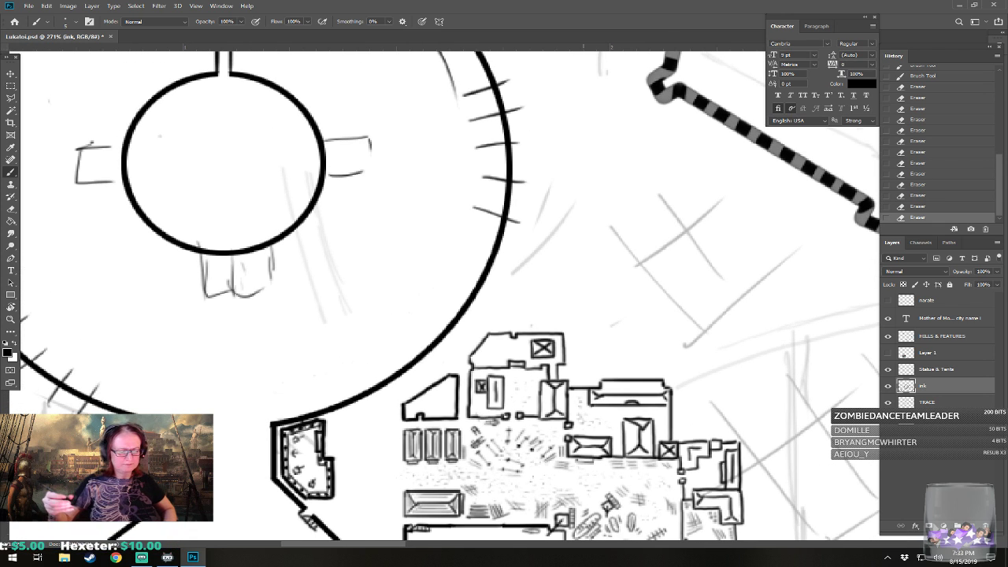
- Erase the remaining radial tick marks crossing the east side of the harbour's outer ring
scroll(413, 297, down, 8)
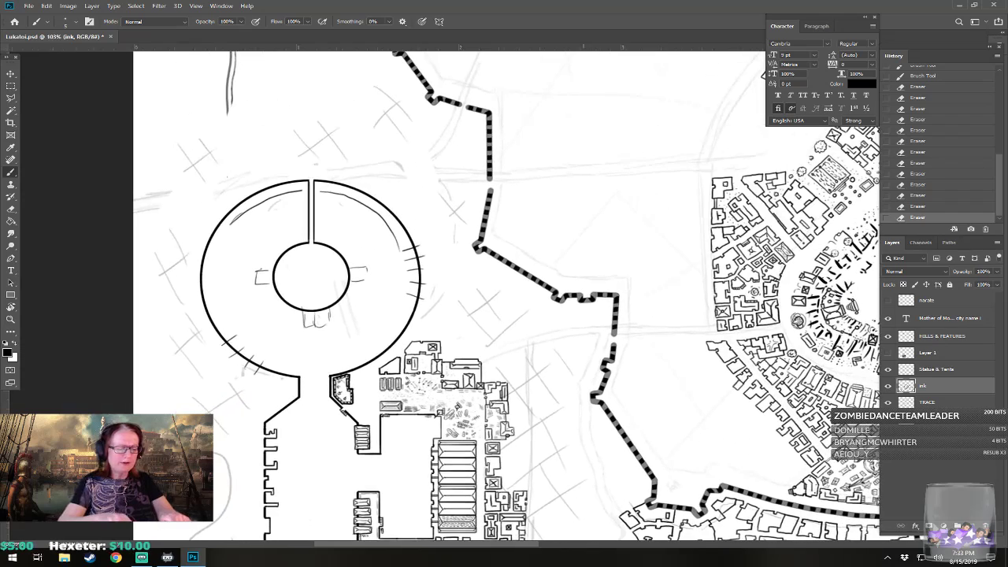
drag(414, 298, 462, 323)
scroll(497, 407, up, 1)
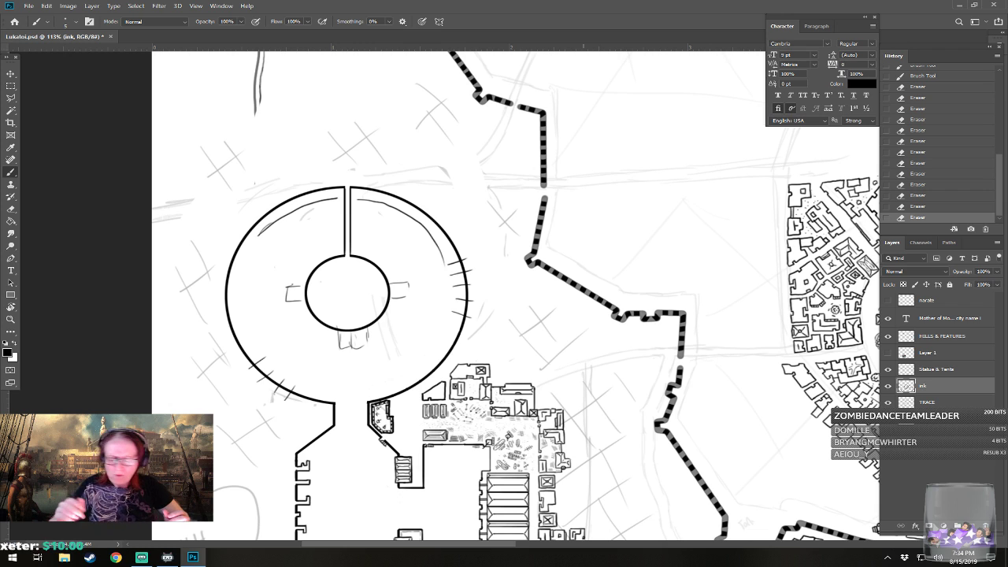
drag(551, 331, 504, 281)
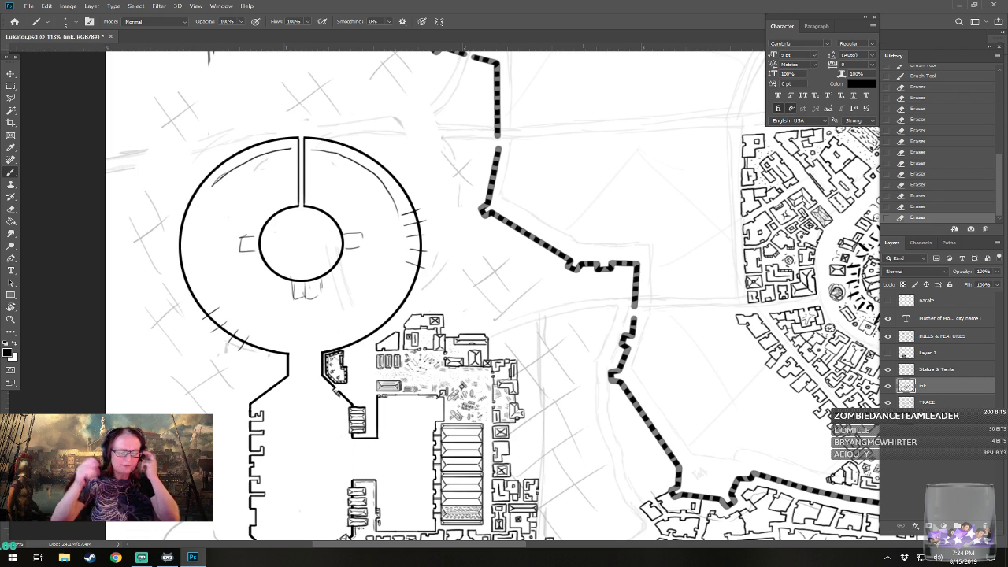
drag(583, 314, 634, 251)
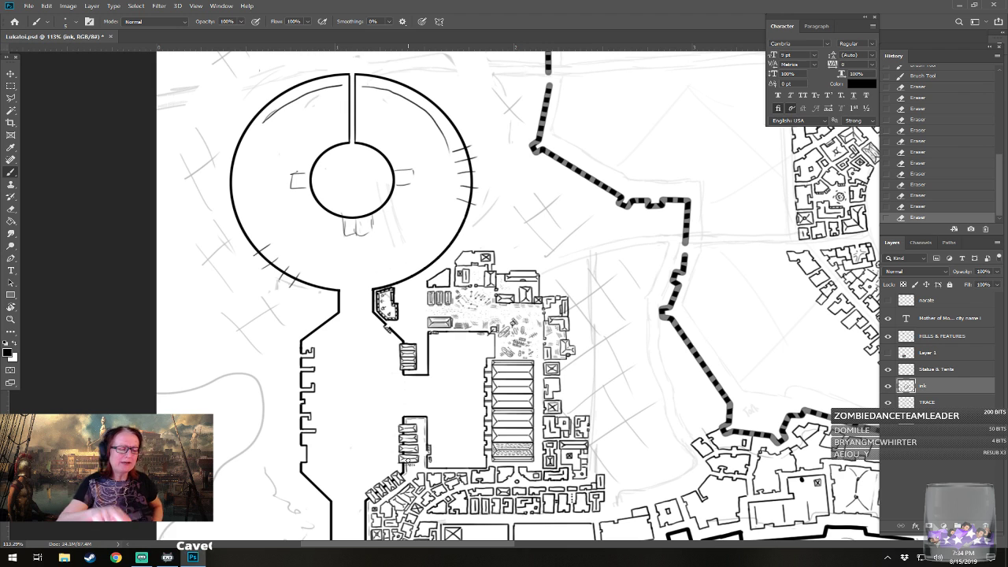
scroll(407, 461, up, 5)
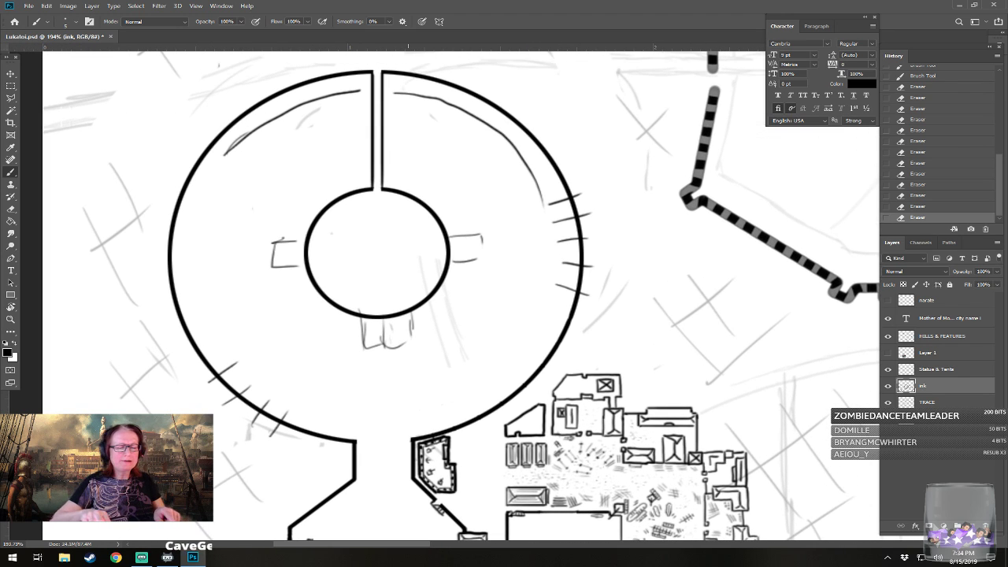
scroll(494, 173, up, 1)
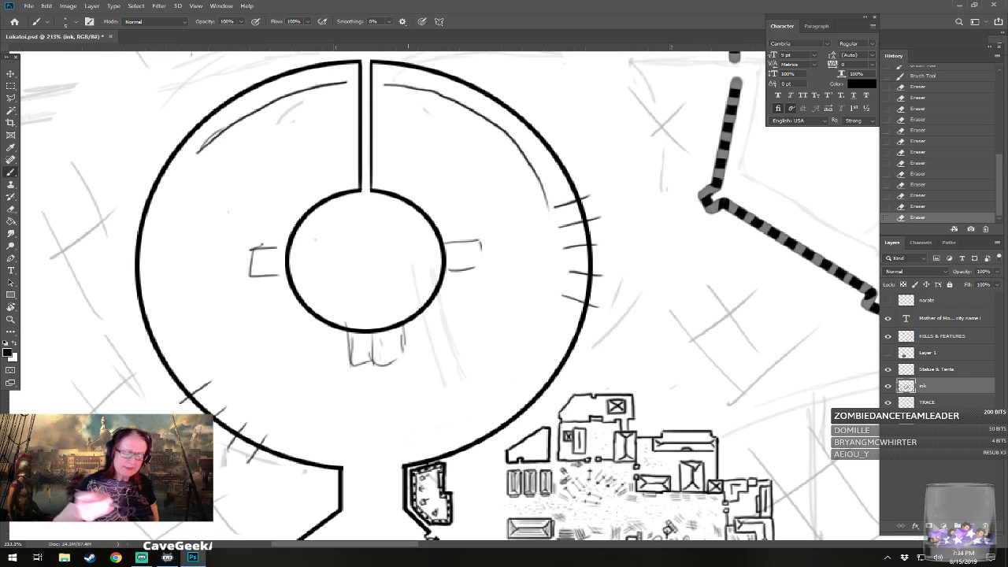
scroll(504, 296, down, 2)
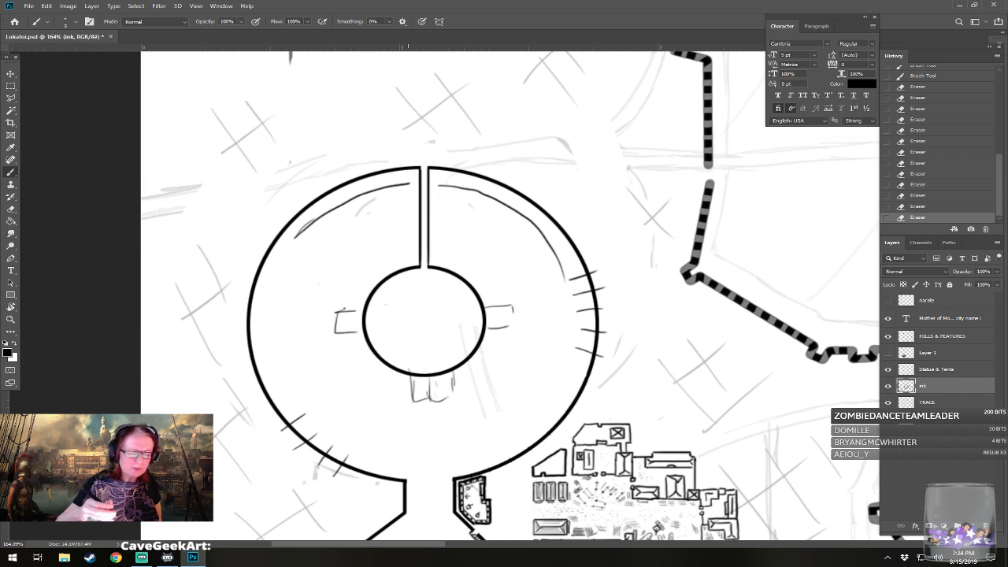
drag(504, 325, 507, 323)
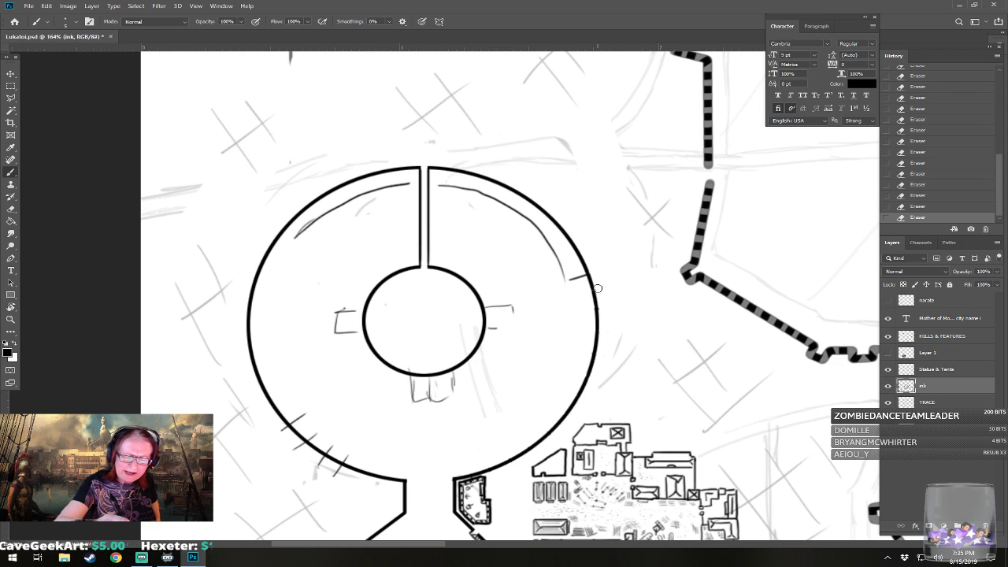
drag(568, 281, 582, 277)
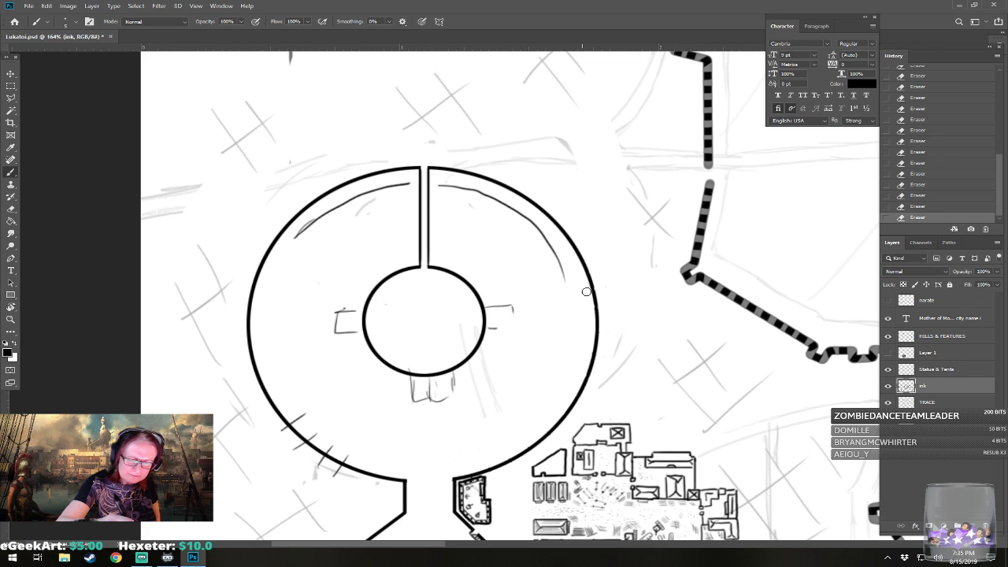
scroll(590, 313, down, 3)
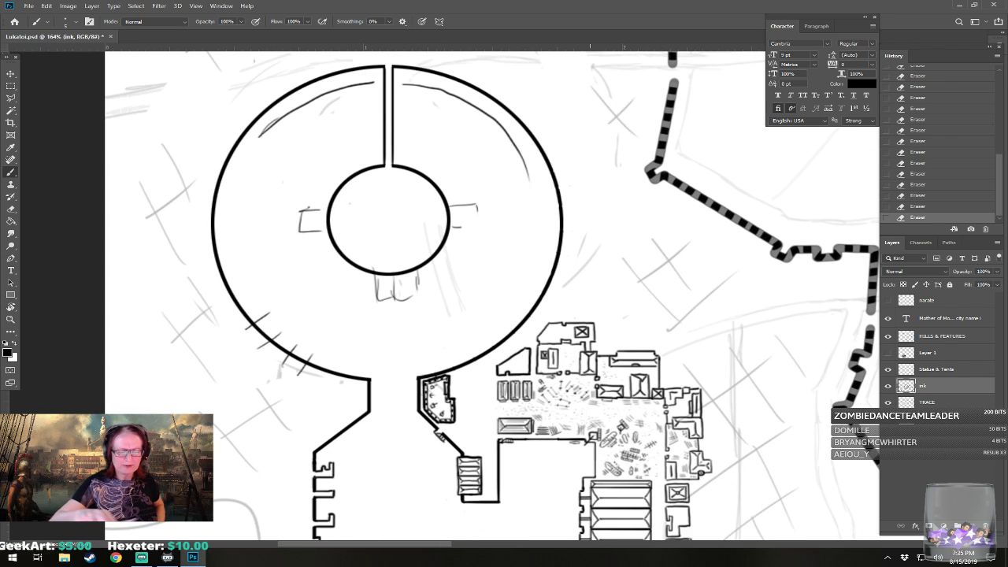
- Add a new layer and place it directly beneath the ink layer
scroll(590, 314, up, 2)
scroll(590, 313, down, 5)
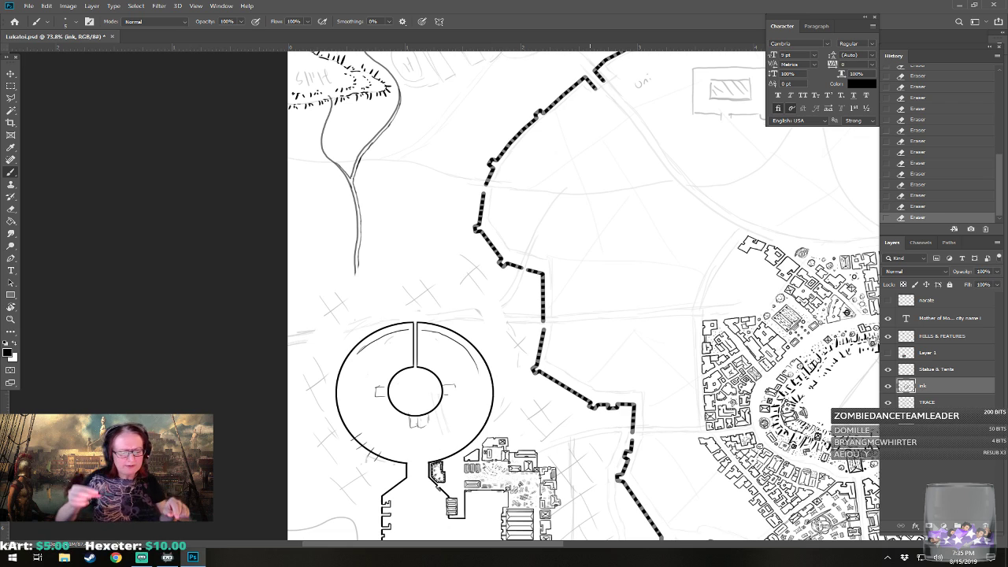
scroll(395, 410, up, 3)
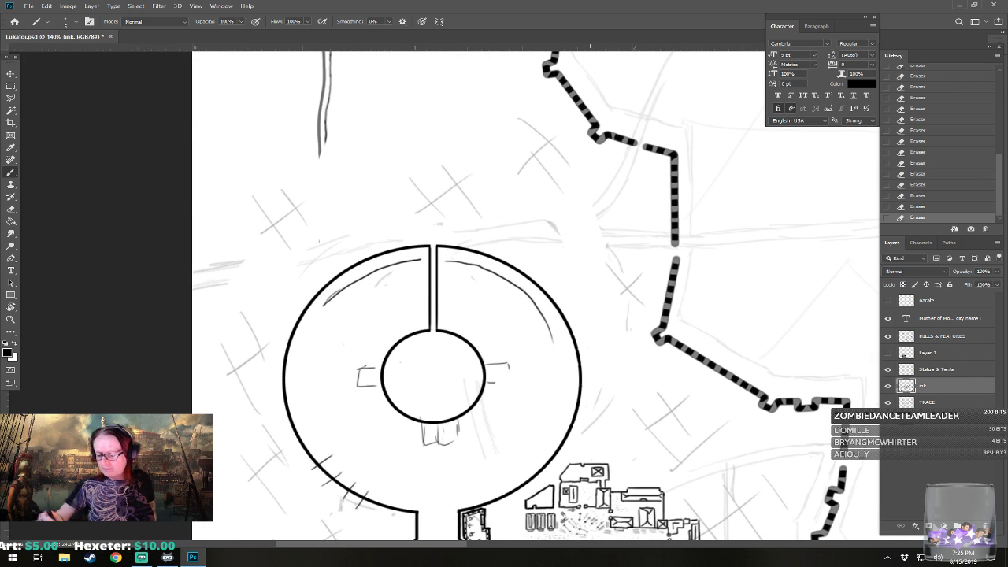
click(972, 525)
drag(936, 387, 940, 406)
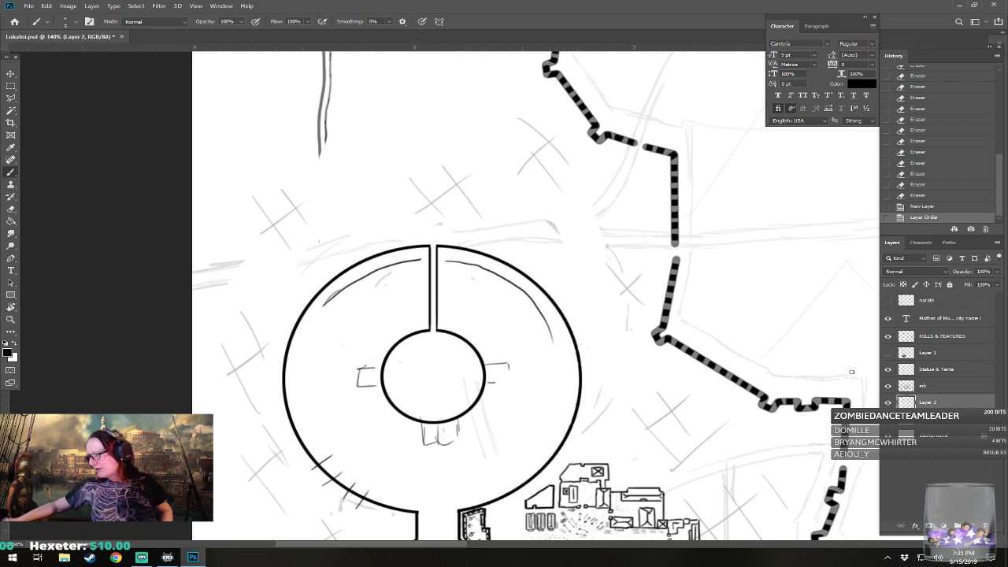
- Make an elliptical selection around the harbour's inner island and position it concentrically inside the outer ring
click(10, 85)
click(43, 95)
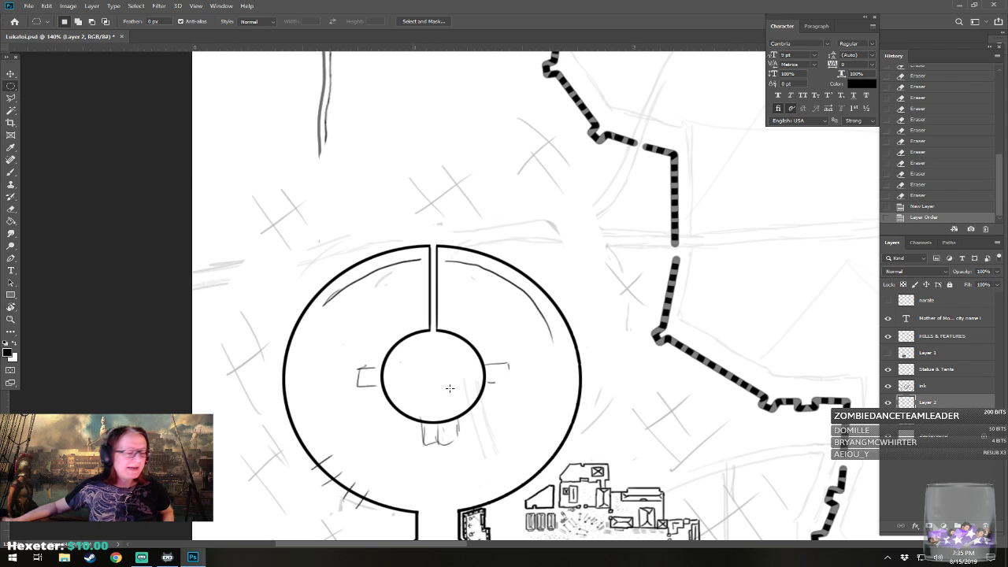
drag(348, 284, 606, 289)
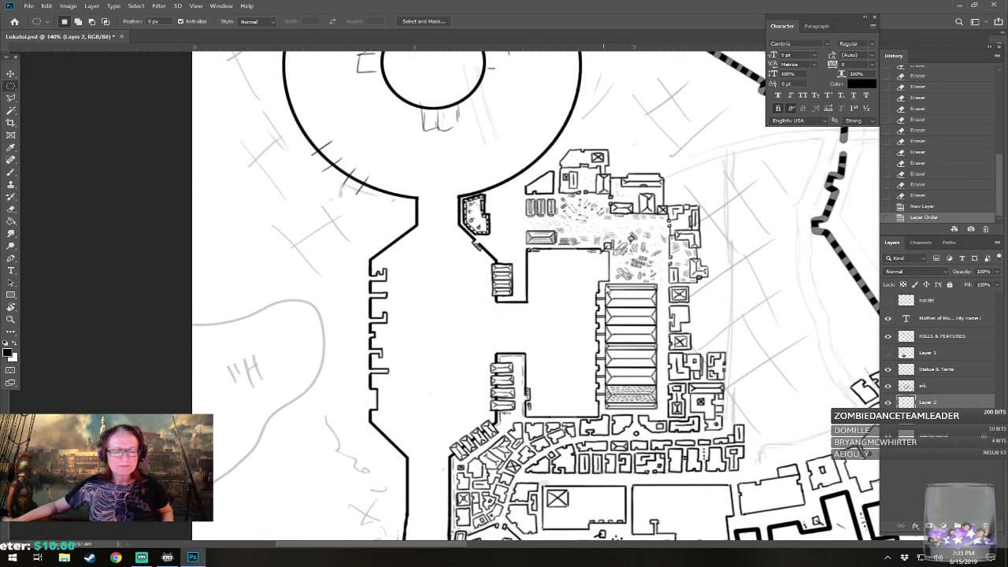
drag(606, 119, 691, 429)
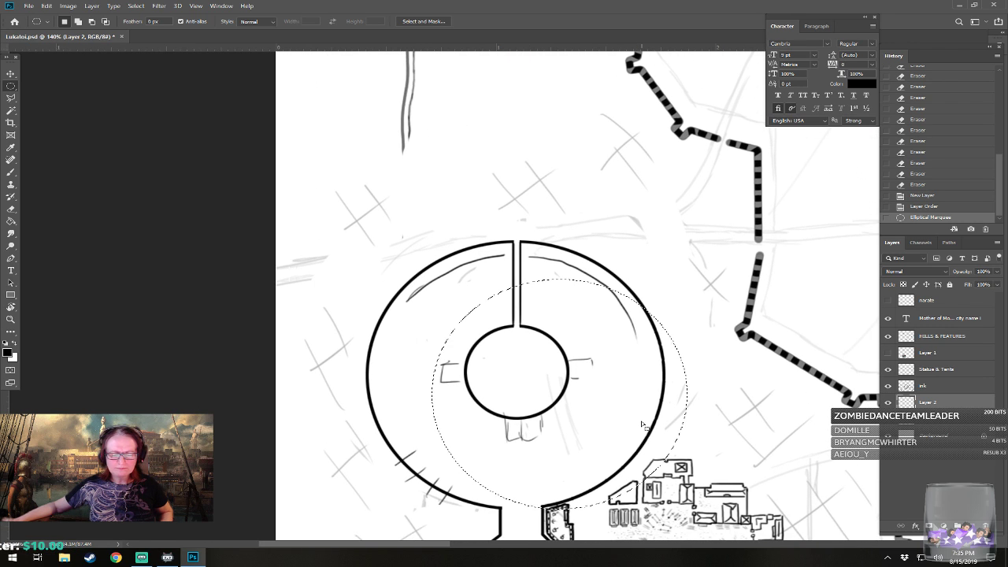
drag(628, 421, 584, 405)
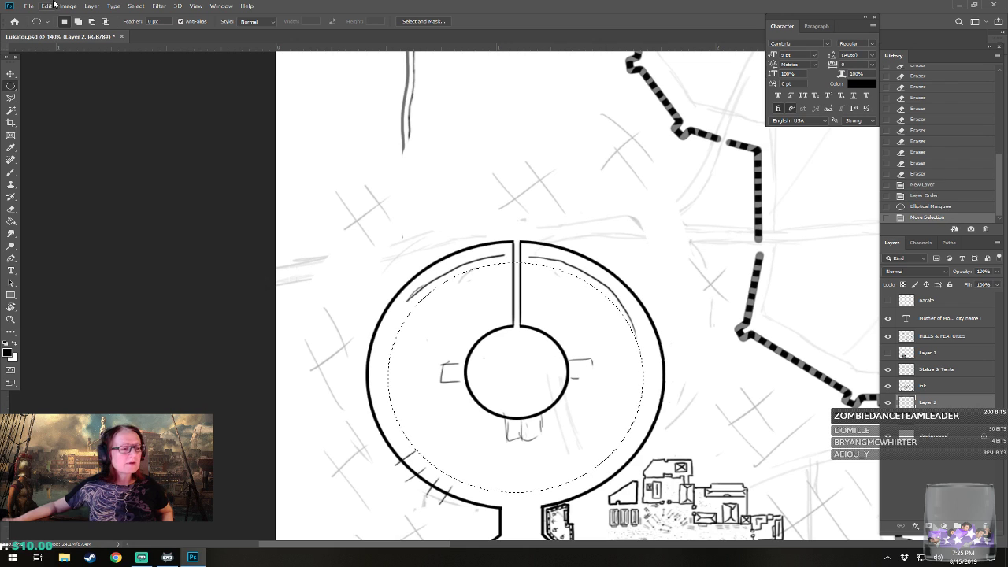
- Transform the elliptical selection, scaling it to about 105% and centring it within the harbour's outer ring
click(130, 6)
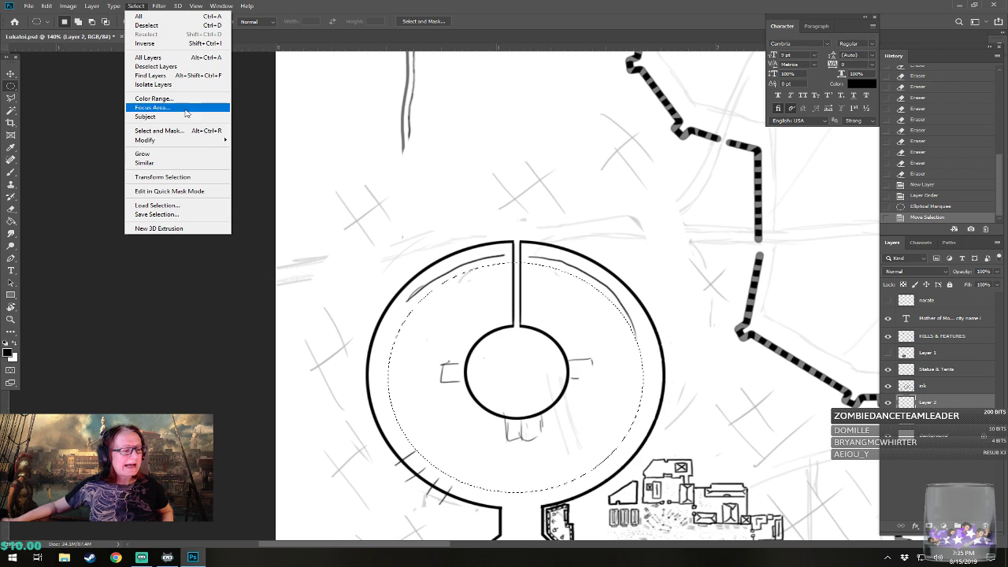
click(195, 177)
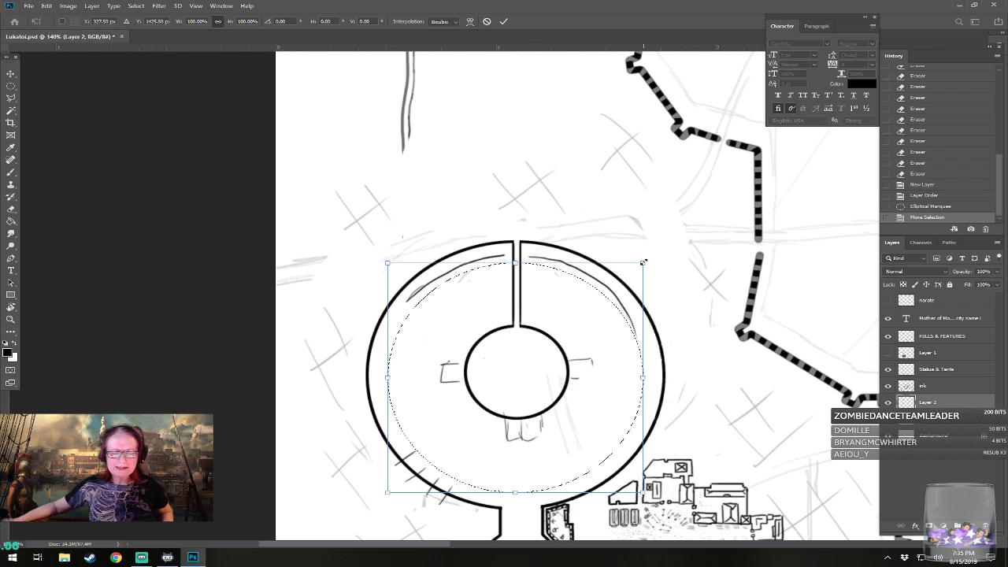
drag(644, 262, 664, 245)
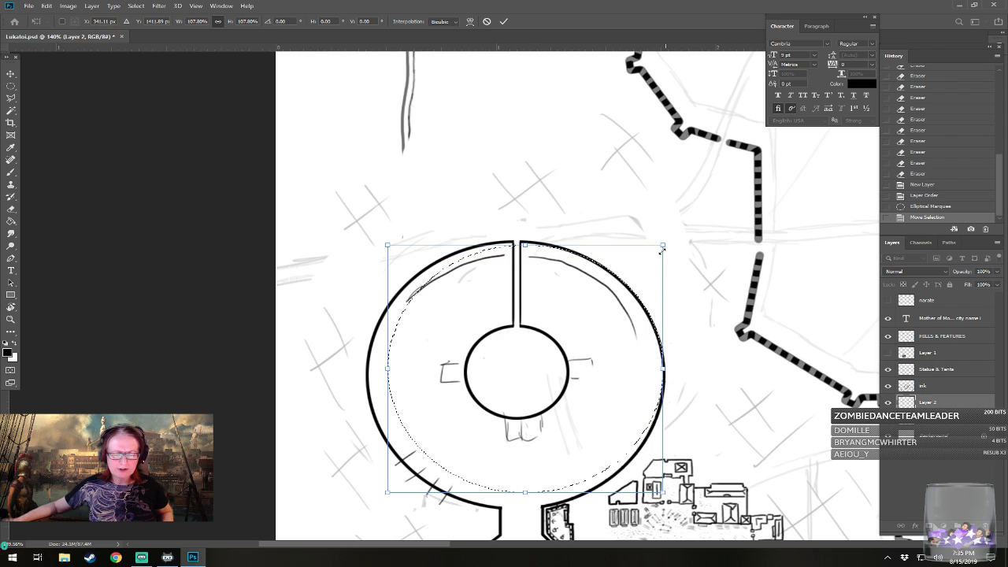
mouse_move(616, 369)
mouse_down()
mouse_move(603, 376)
mouse_move(612, 384)
mouse_up()
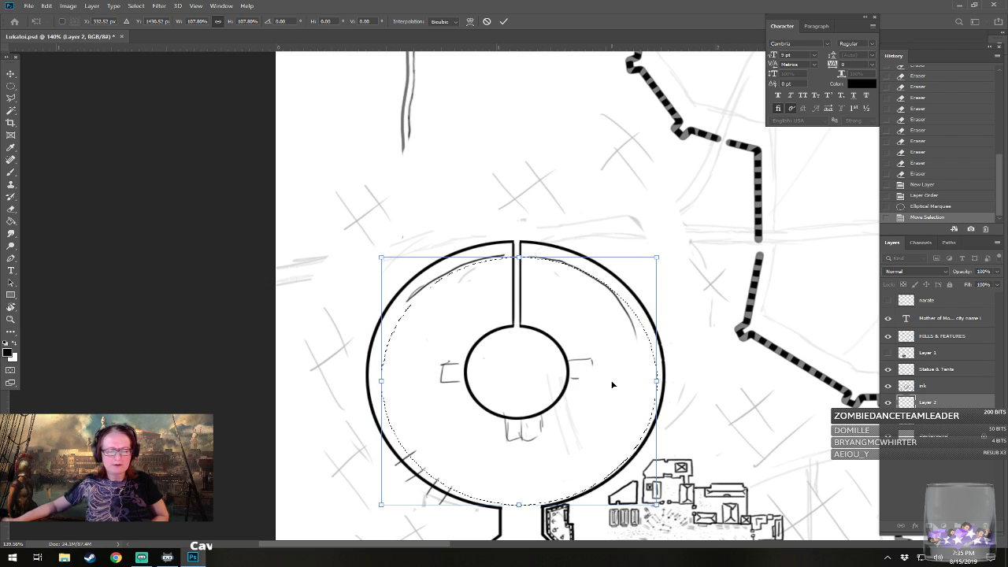
drag(611, 383, 610, 378)
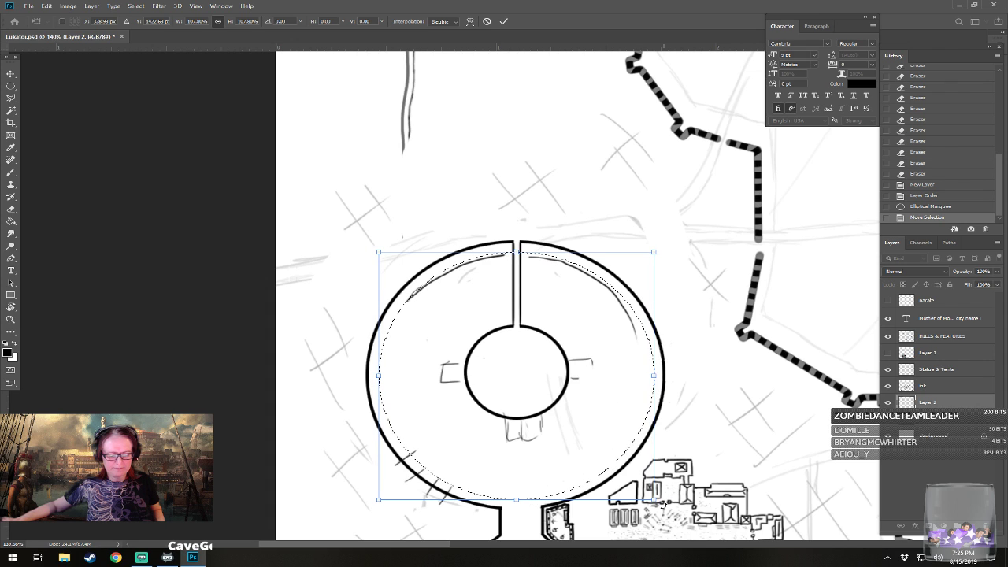
drag(654, 499, 650, 496)
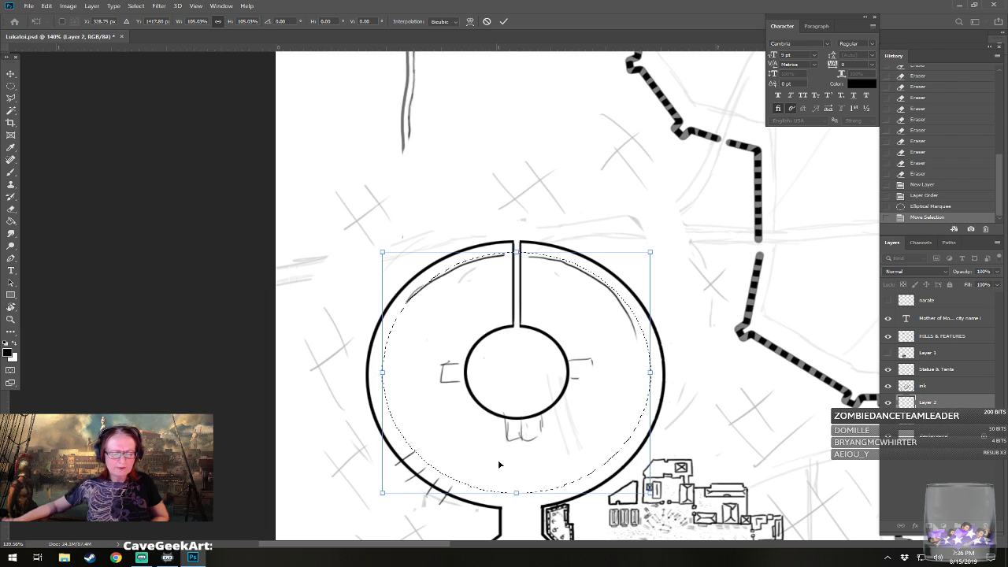
key(Down)
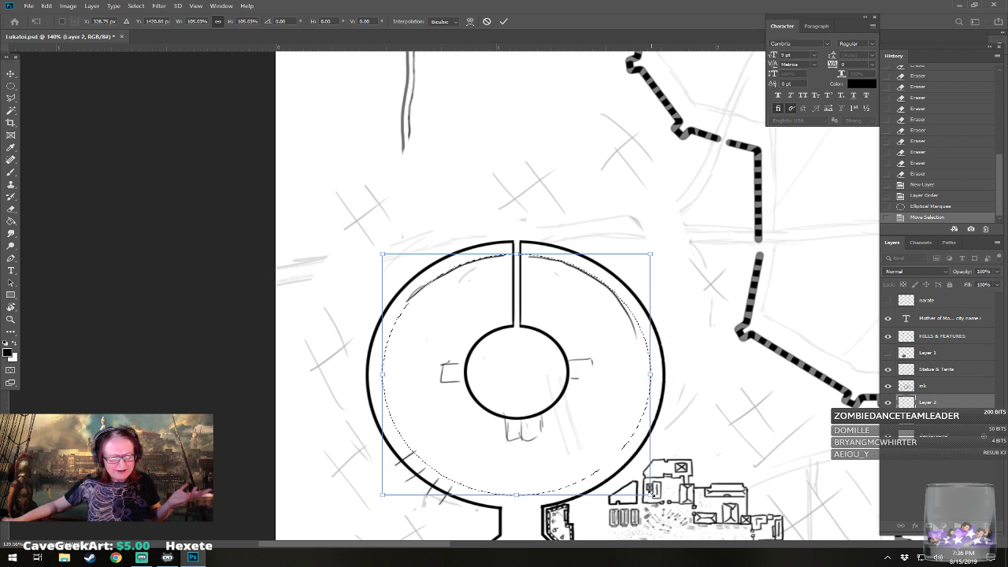
- Reduce the selection's scale to about 101.4%, nudge it until evenly spaced inside the outer ring, and apply the transformation
drag(650, 490, 641, 487)
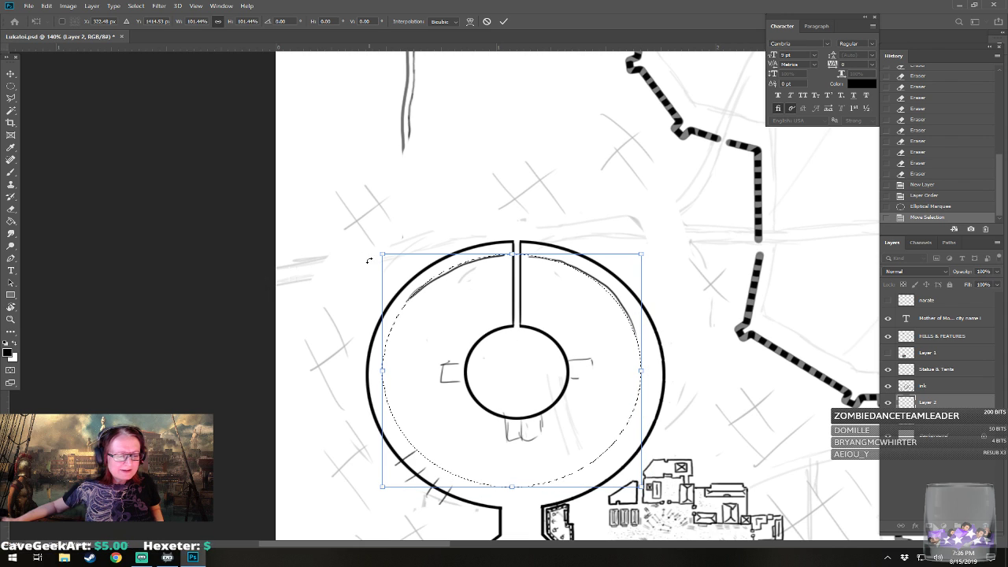
drag(550, 437, 556, 441)
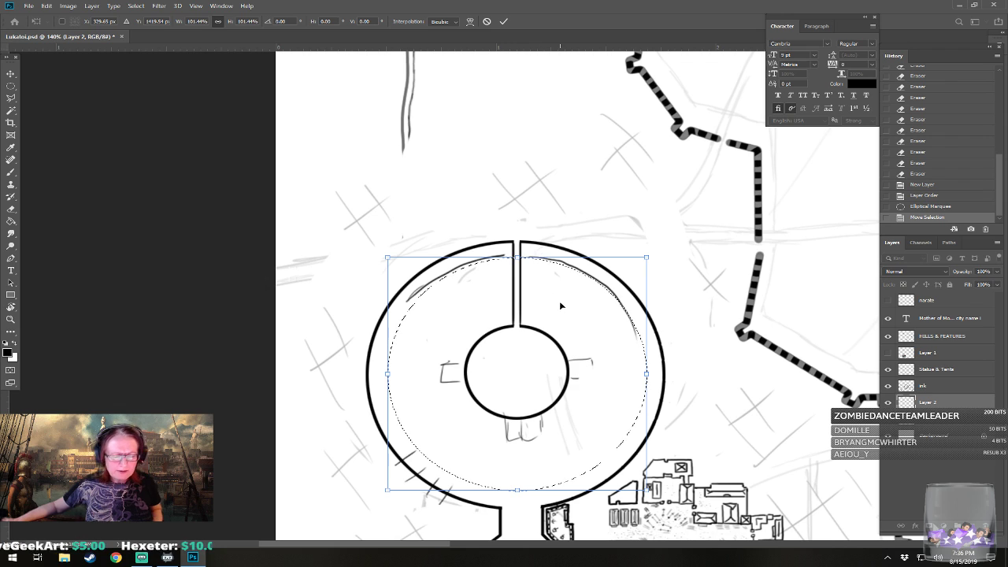
key(Down)
key(Down)
key(Down)
key(Down)
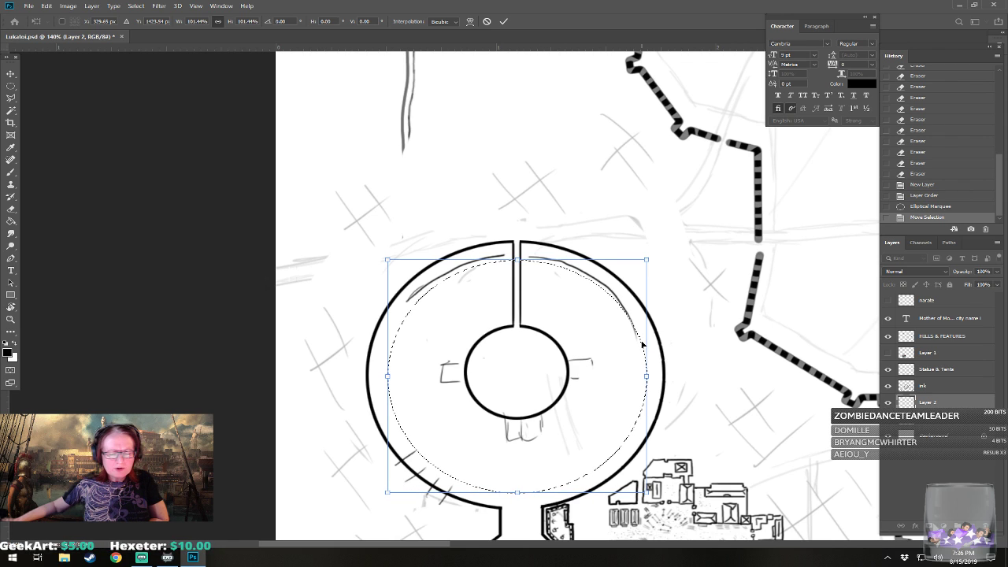
key(Left)
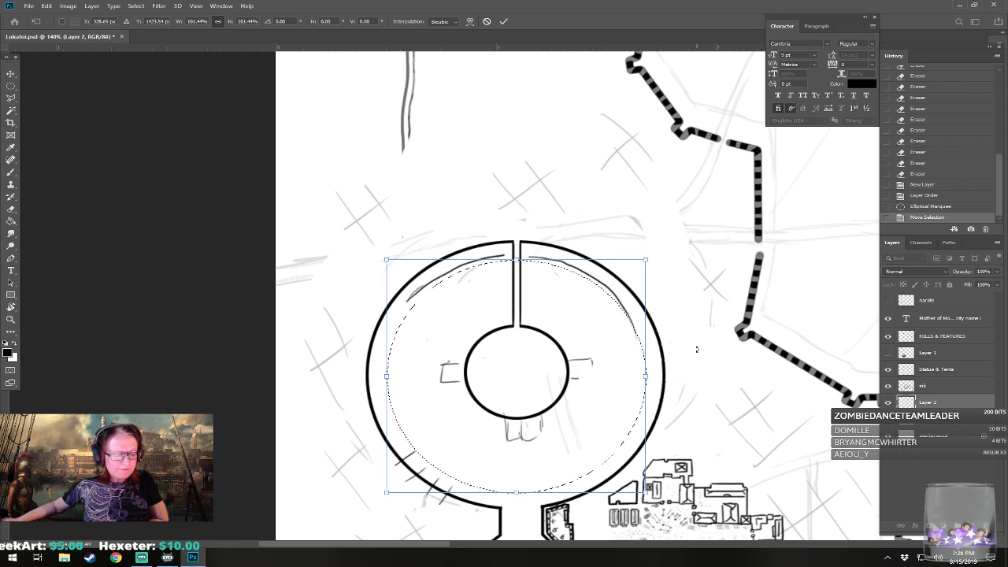
key(Up)
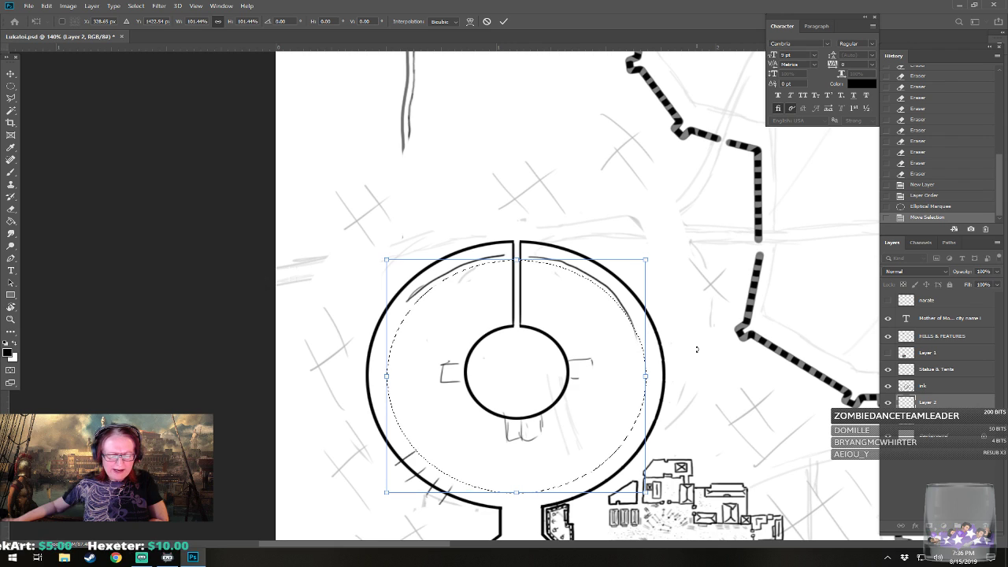
key(Left)
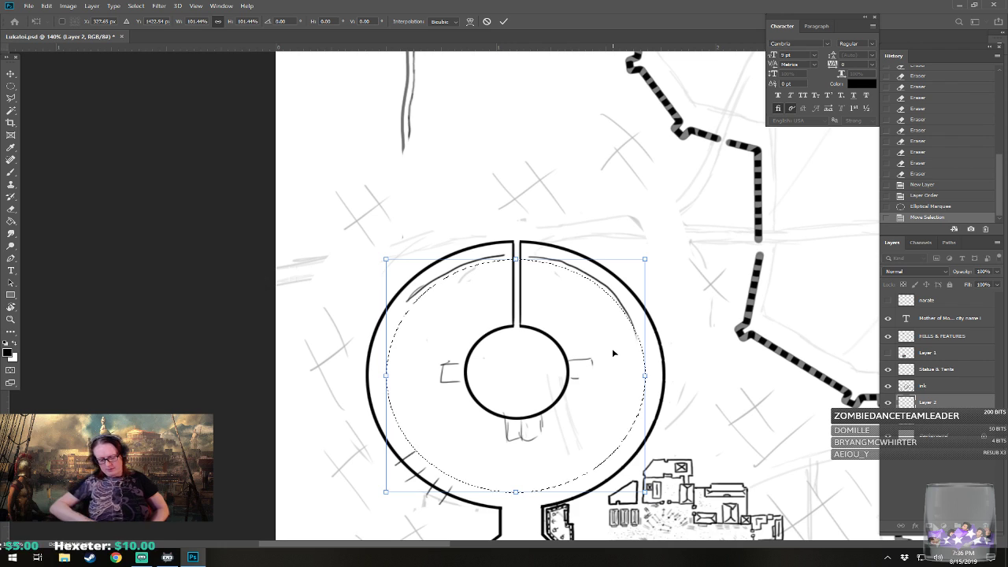
key(Return)
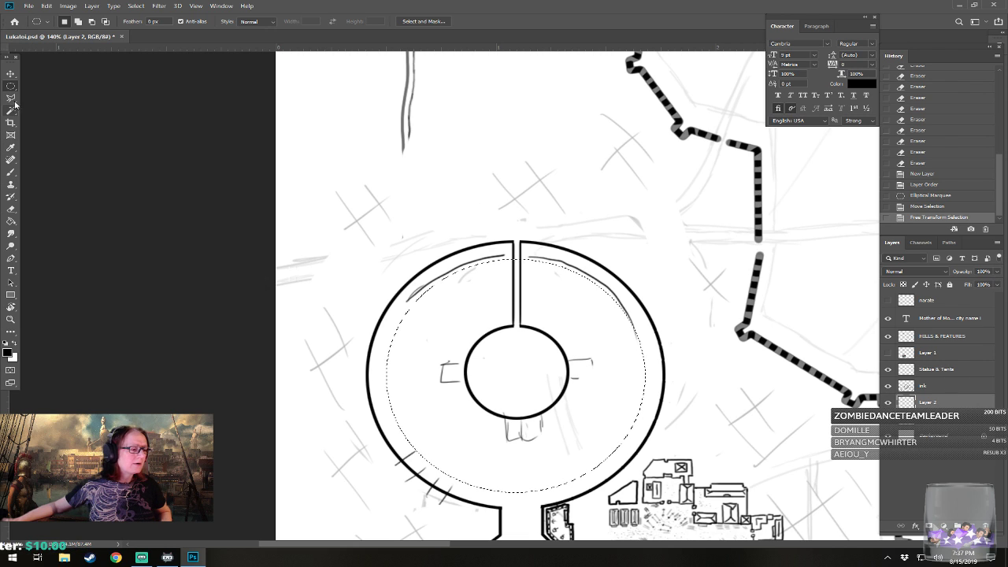
- Stroke the elliptical selection with a 4 px black line centred on its edge at 100% opacity
click(47, 6)
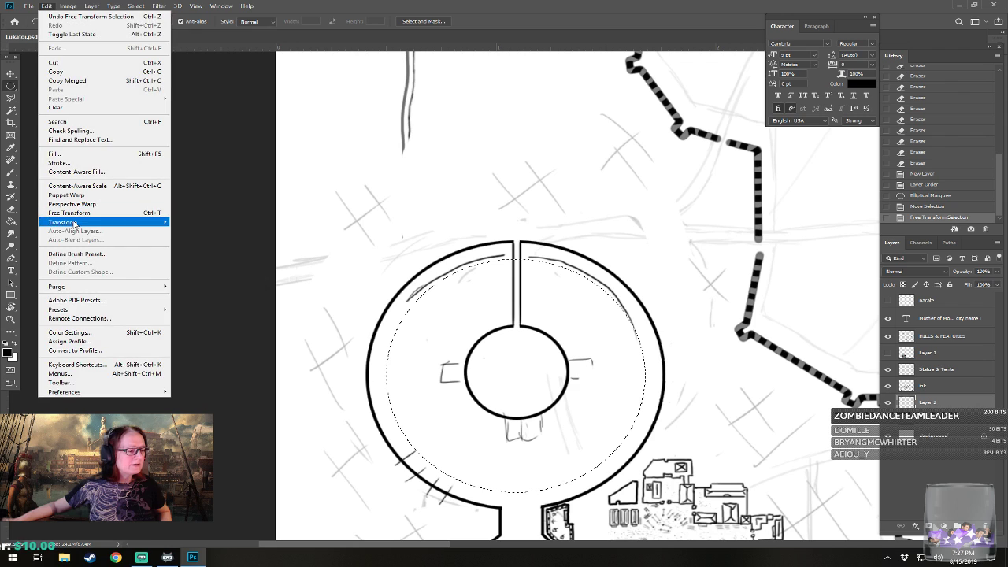
click(79, 163)
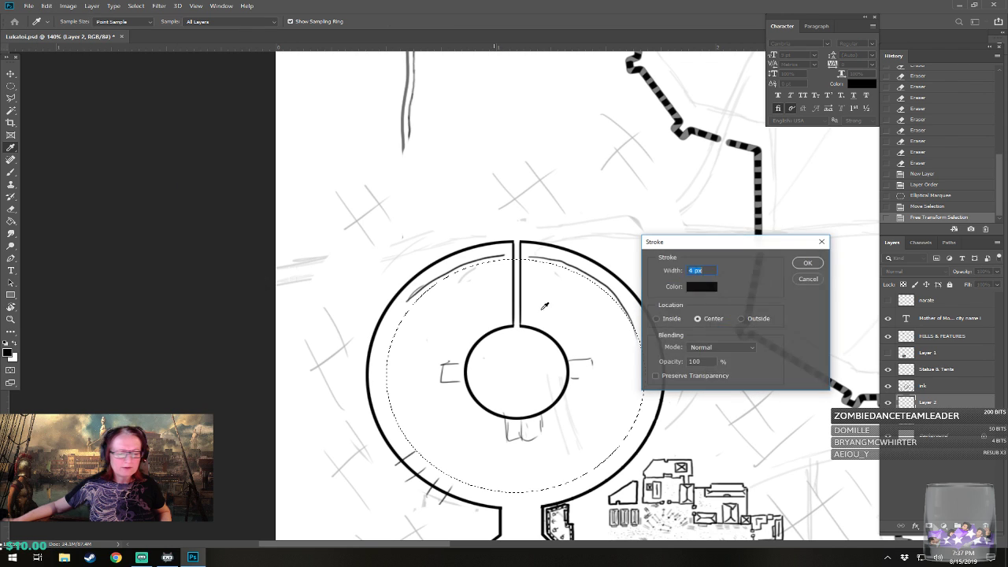
click(807, 262)
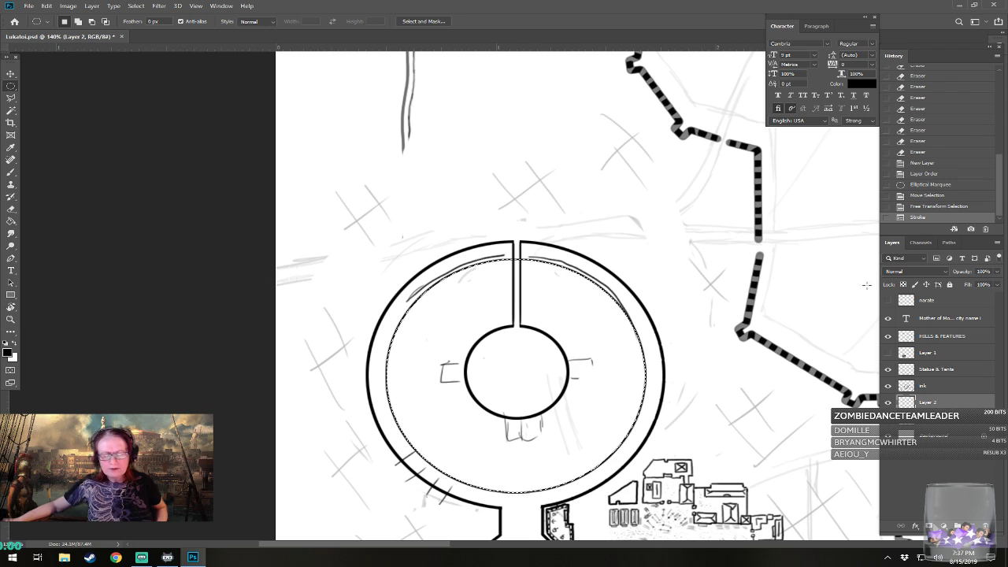
- Lower the new ring layer's opacity to 45% and deselect the ellipse
click(994, 274)
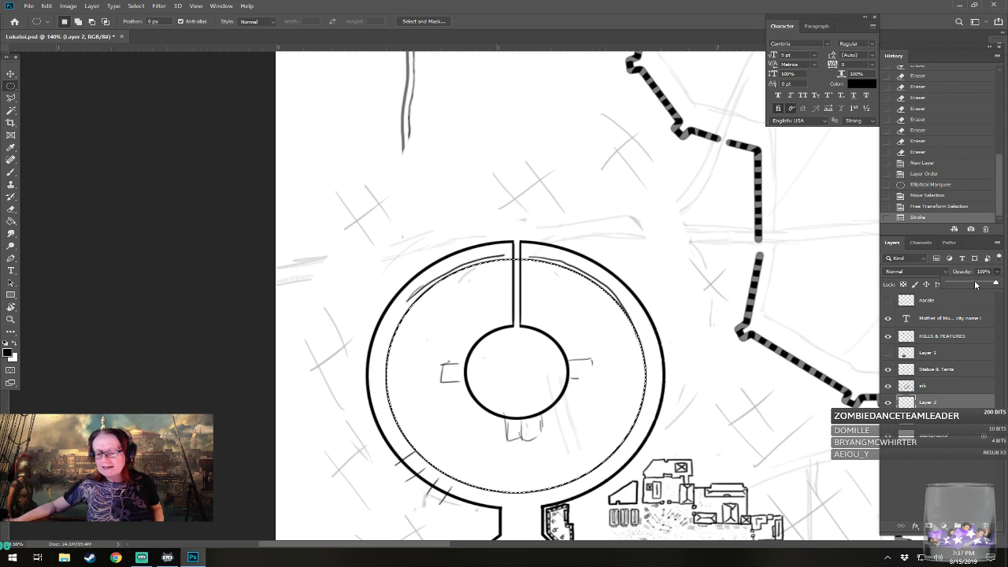
drag(970, 285, 969, 284)
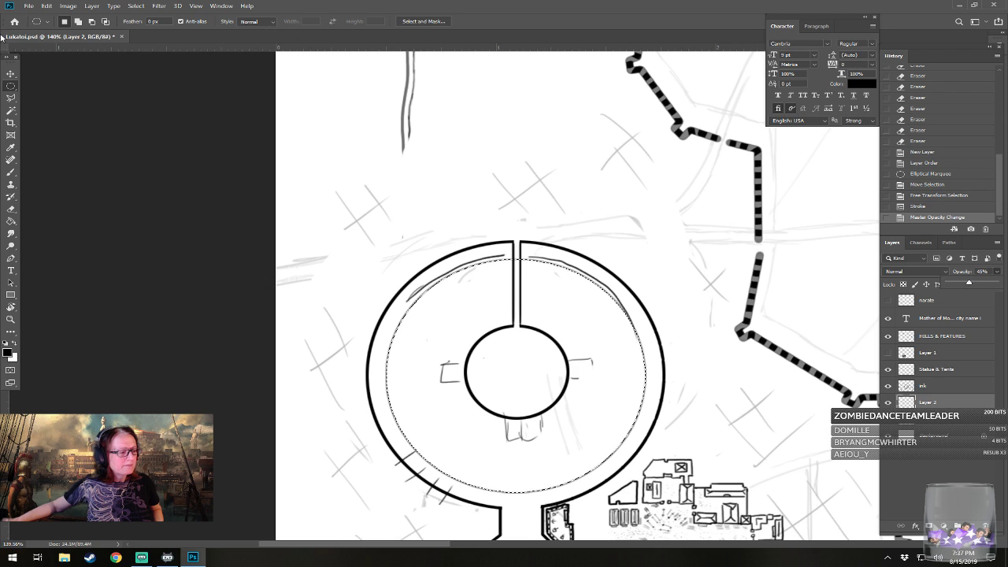
click(442, 342)
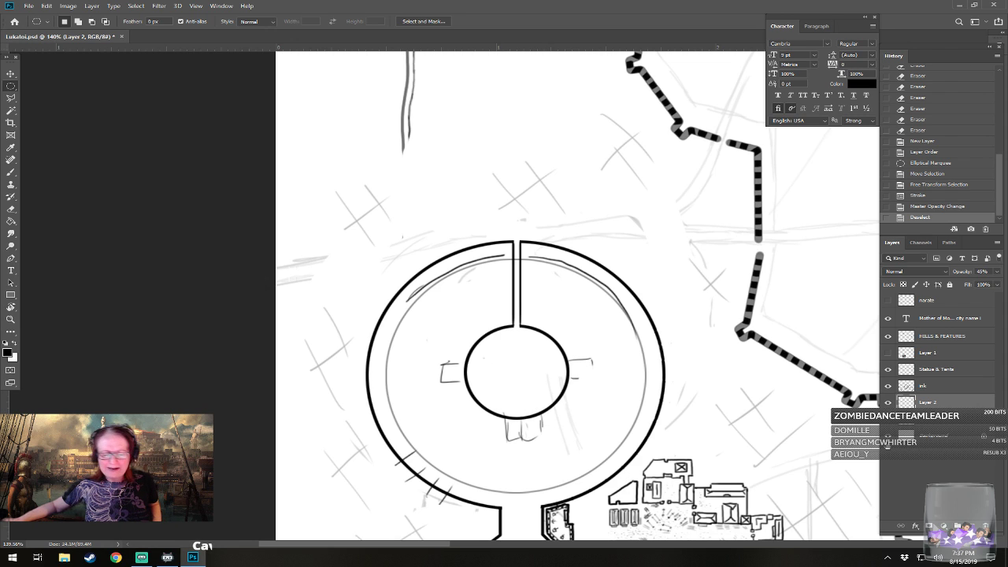
- On the ink layer, erase the rough sketched arcs along the northern inside of the harbour's outer ring
scroll(611, 443, up, 4)
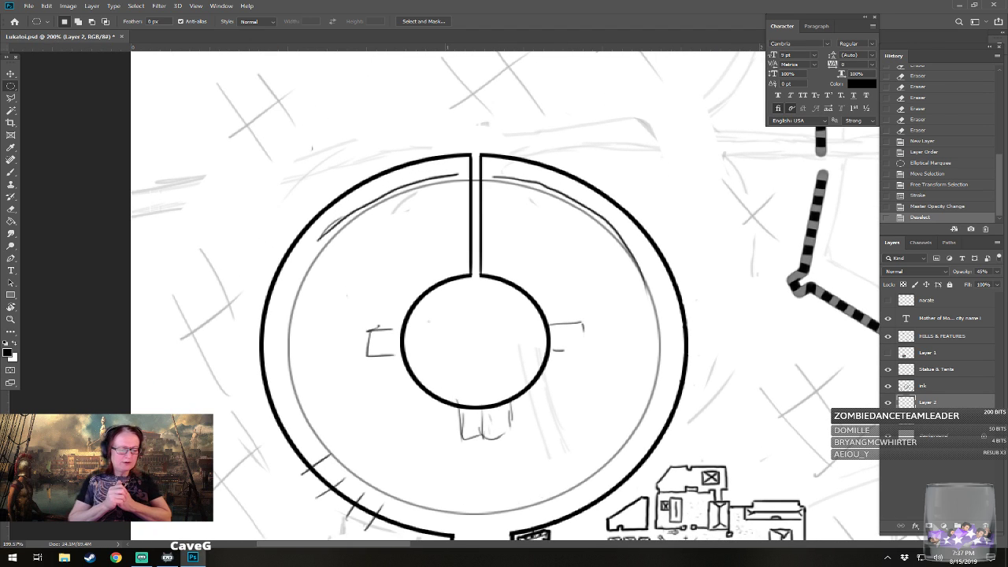
drag(612, 443, 600, 410)
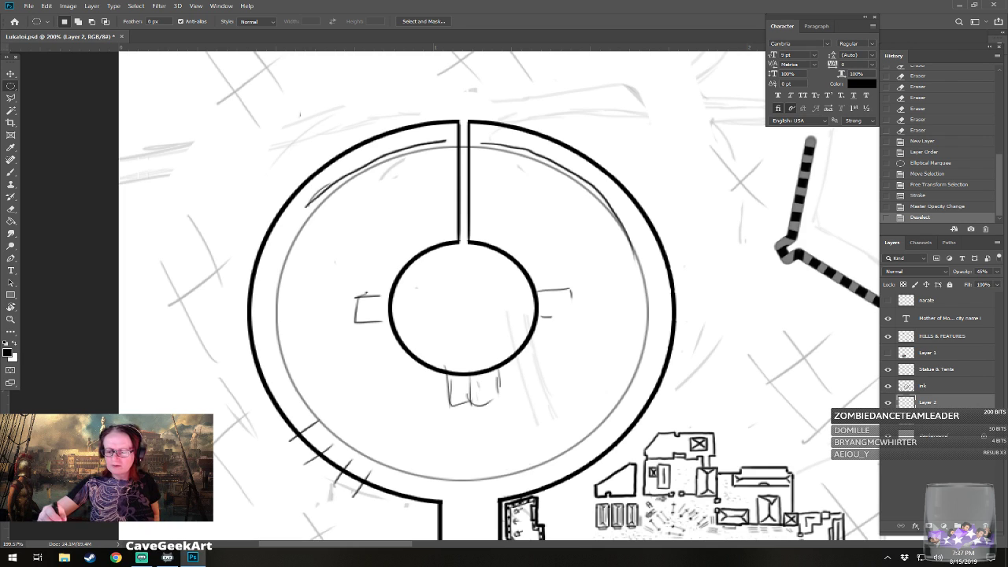
click(934, 385)
drag(629, 249, 609, 274)
key(ctrl+d)
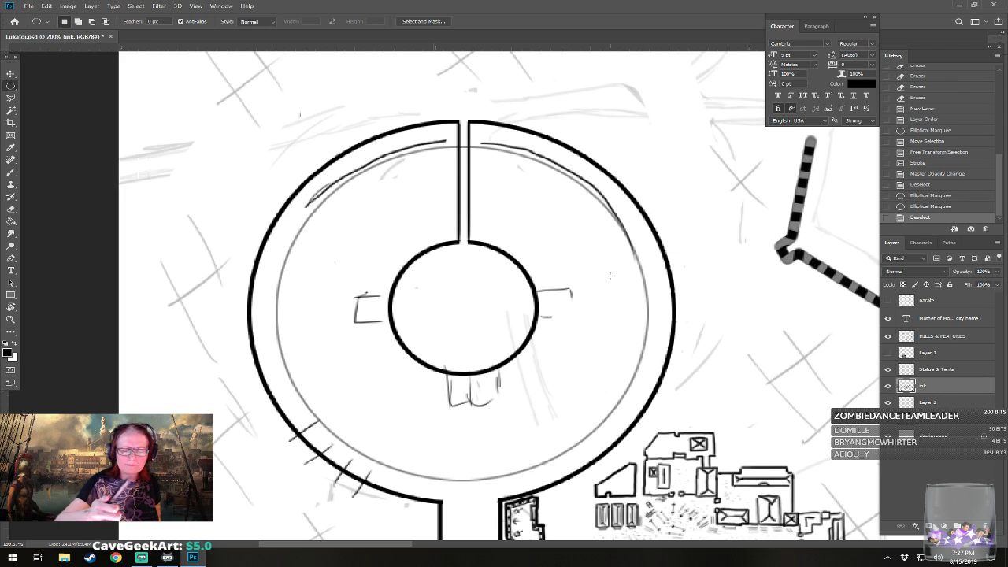
key(b)
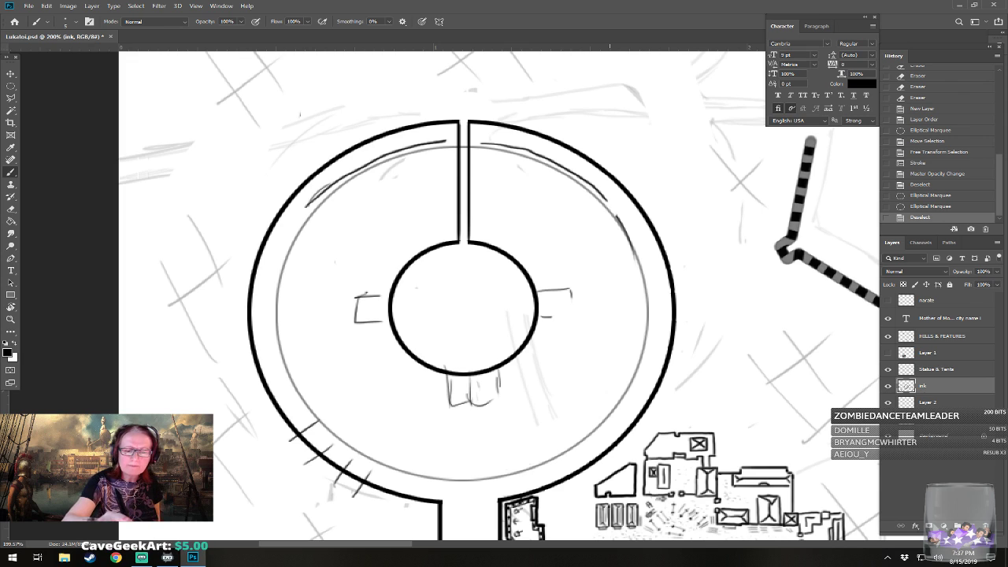
drag(610, 206, 632, 257)
mouse_move(603, 197)
mouse_down()
mouse_move(542, 156)
mouse_move(438, 141)
mouse_move(385, 155)
mouse_move(305, 208)
mouse_up()
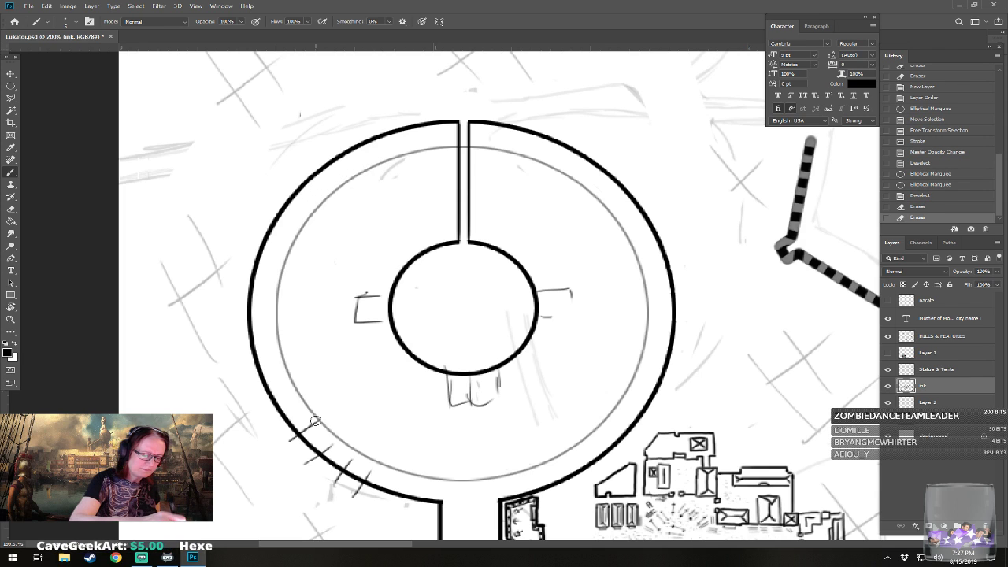
- Erase the sketched radial tick marks crossing the southwest side of the harbour's outer ring
mouse_move(317, 420)
mouse_down()
mouse_move(295, 445)
mouse_move(317, 458)
mouse_move(313, 469)
mouse_move(359, 486)
mouse_up()
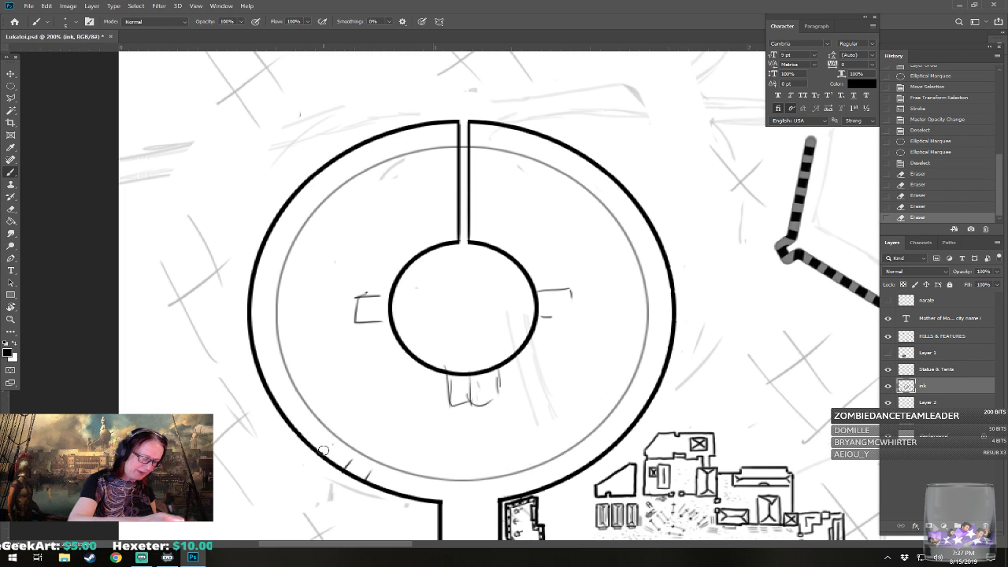
click(322, 450)
click(303, 431)
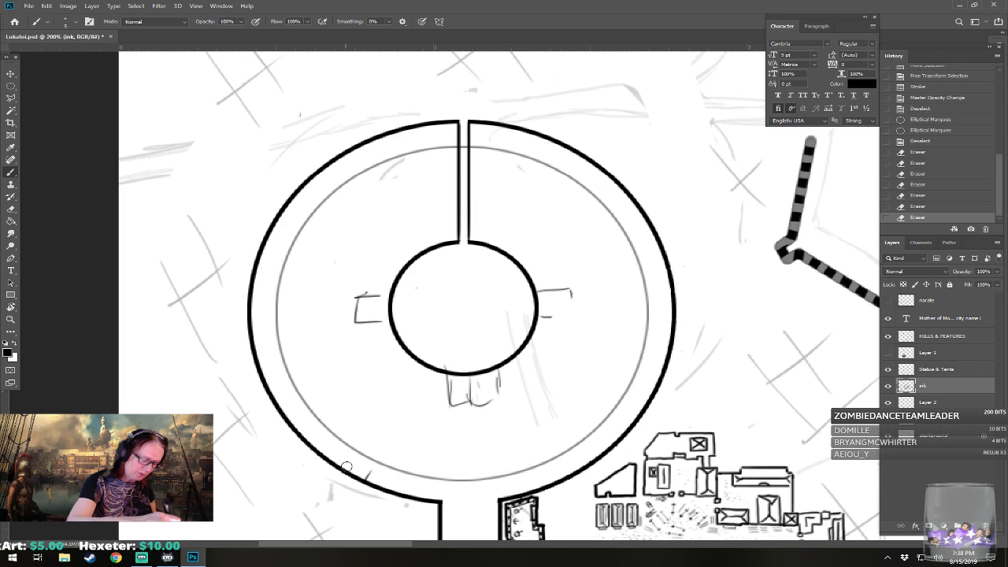
click(347, 467)
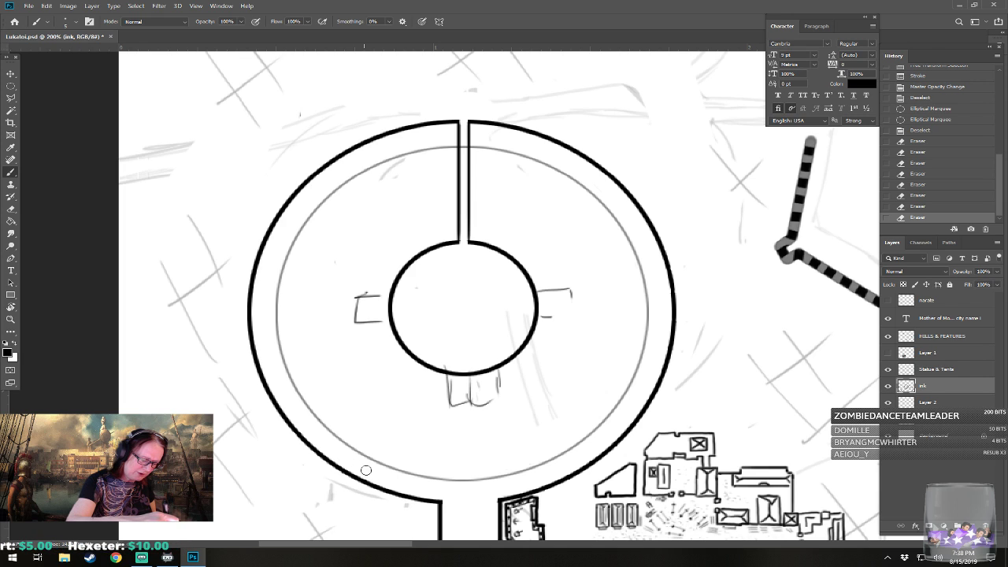
click(370, 465)
mouse_move(369, 464)
mouse_down()
mouse_move(290, 453)
mouse_move(223, 414)
mouse_up()
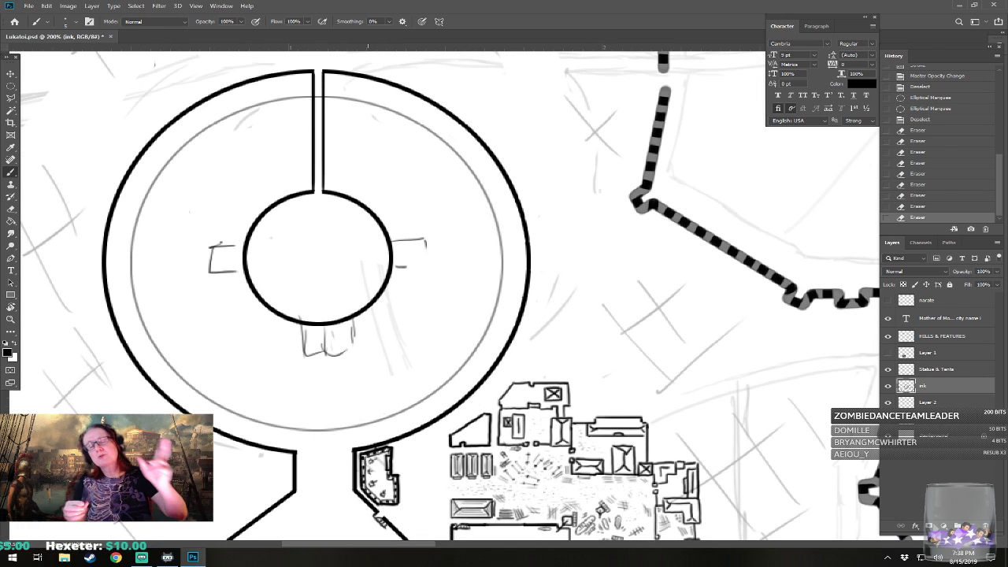
scroll(414, 429, up, 12)
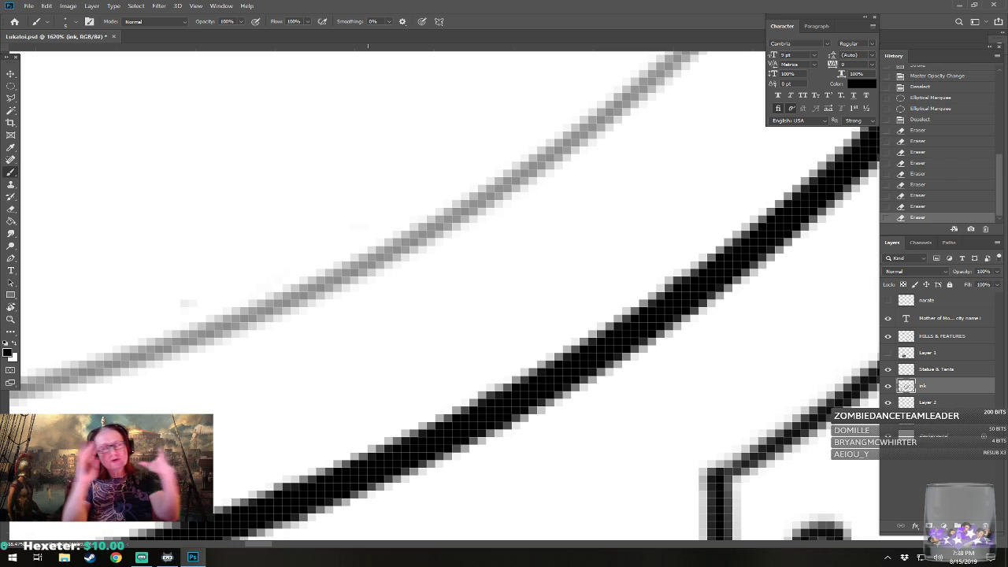
scroll(527, 431, down, 6)
scroll(475, 378, down, 4)
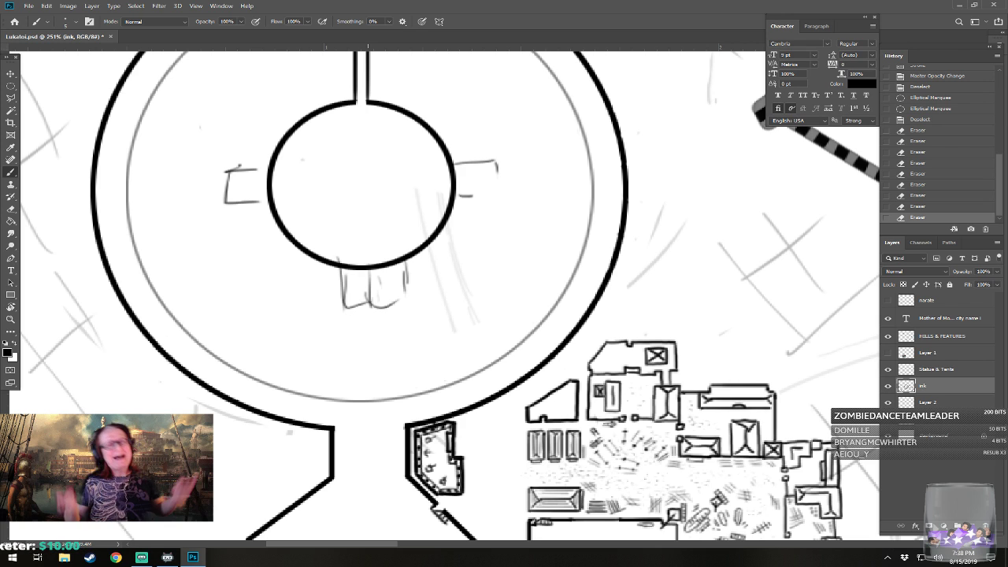
scroll(602, 449, up, 2)
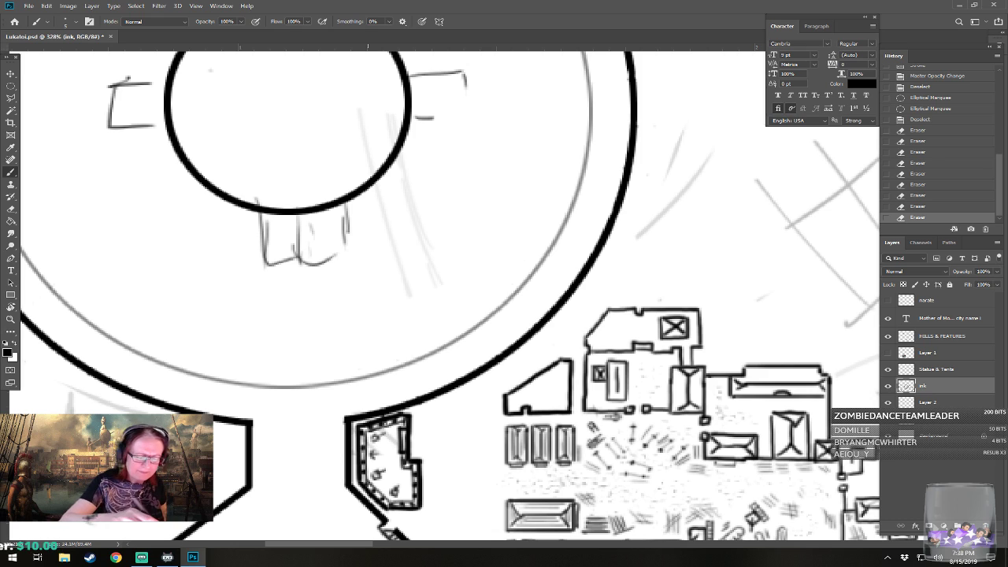
- On the ink layer, draw a small rectangular building with a ridge line between the guide ring and the harbour's southeast outer wall
drag(424, 374, 452, 411)
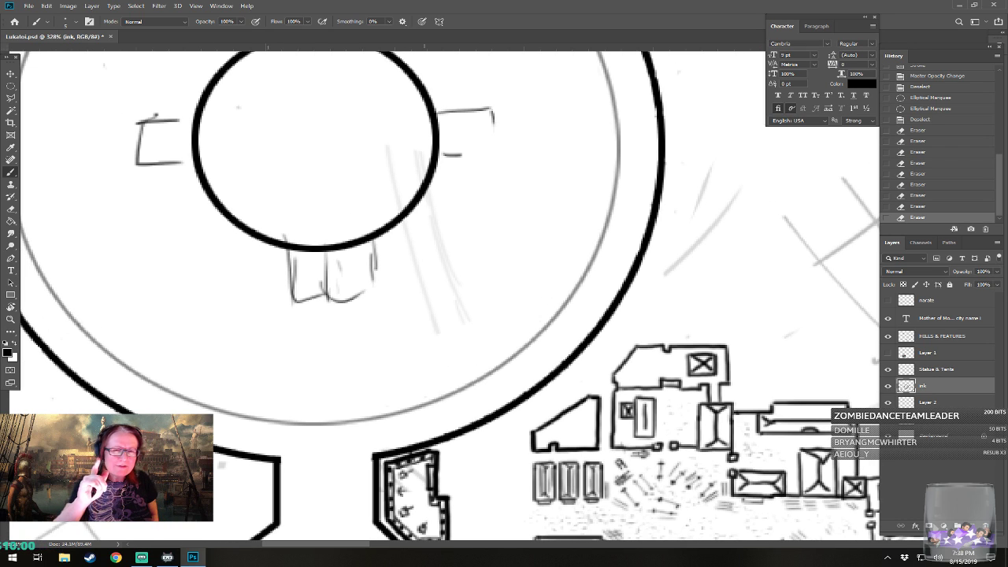
click(425, 407)
click(425, 408)
click(424, 408)
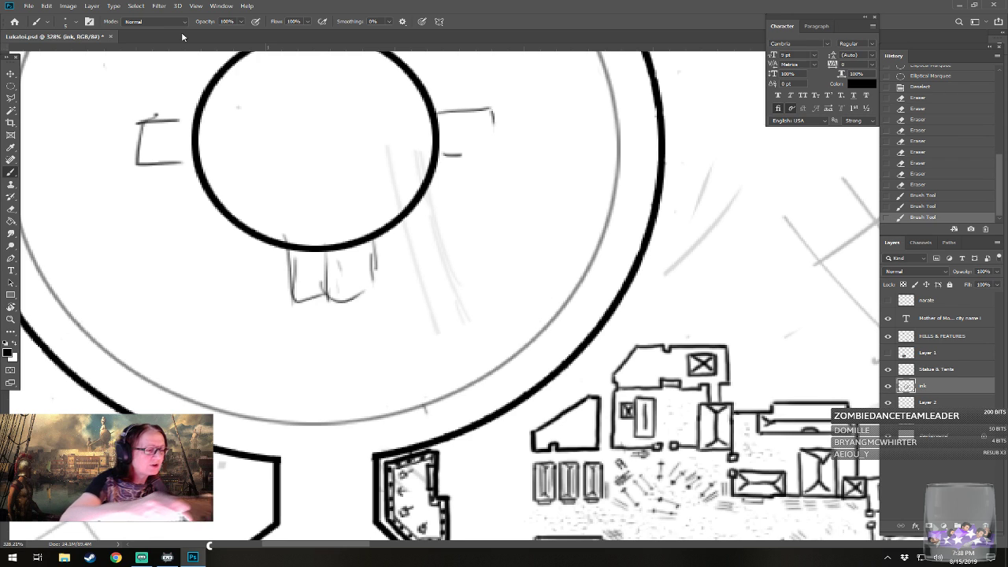
click(423, 408)
drag(424, 408, 439, 438)
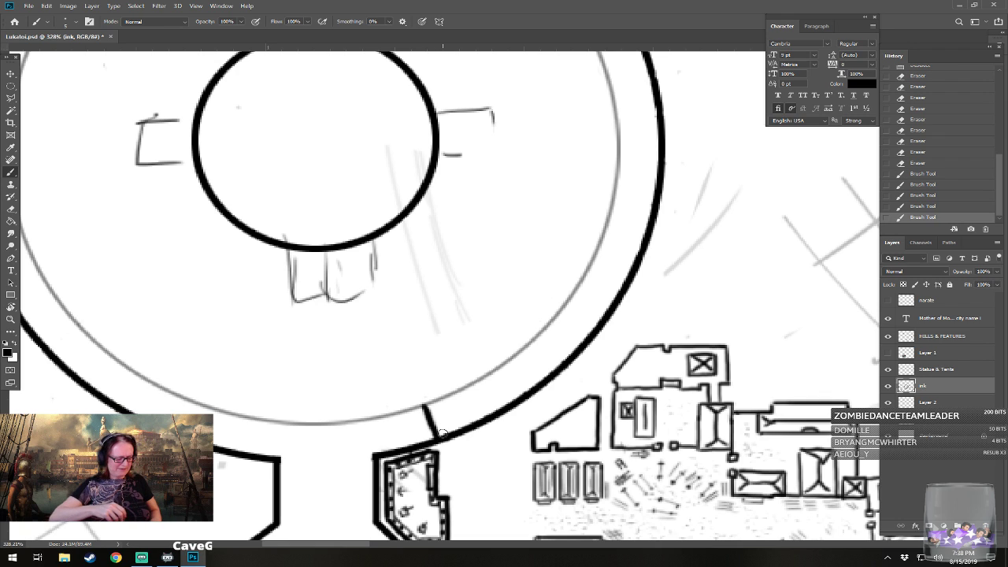
key(ctrl+z)
click(424, 409)
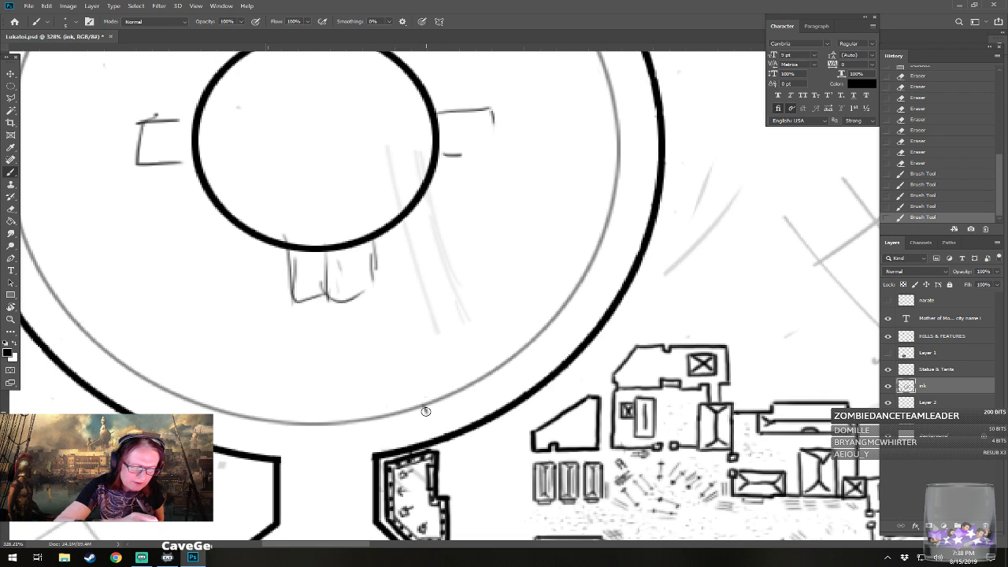
drag(432, 427, 437, 436)
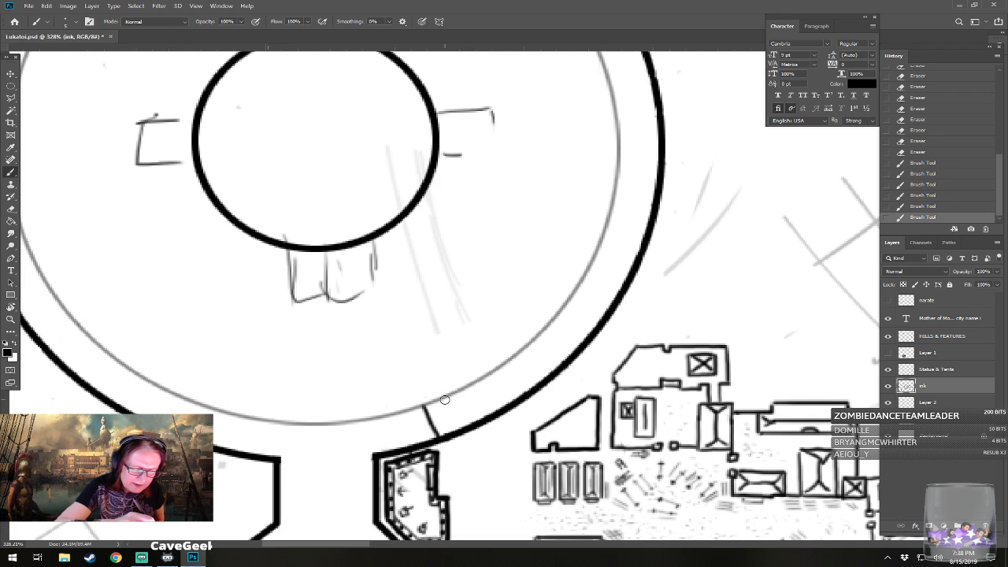
drag(447, 398, 463, 431)
mouse_move(424, 406)
mouse_down()
mouse_move(447, 397)
mouse_move(450, 434)
mouse_up()
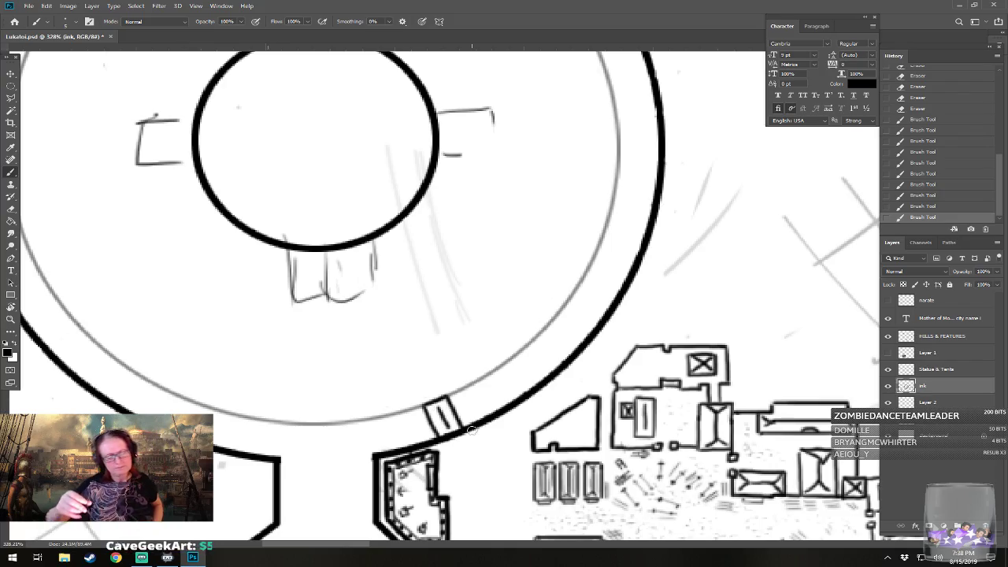
- Look over the whole city map, then examine the harbour and the dock district beside it
scroll(472, 430, down, 9)
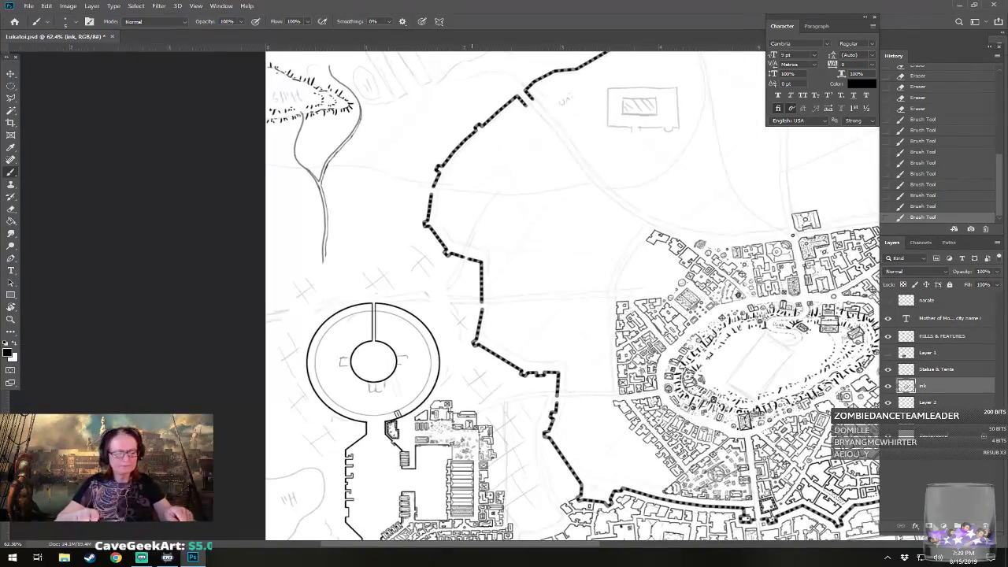
drag(471, 431, 357, 370)
scroll(471, 431, down, 3)
drag(472, 431, 442, 440)
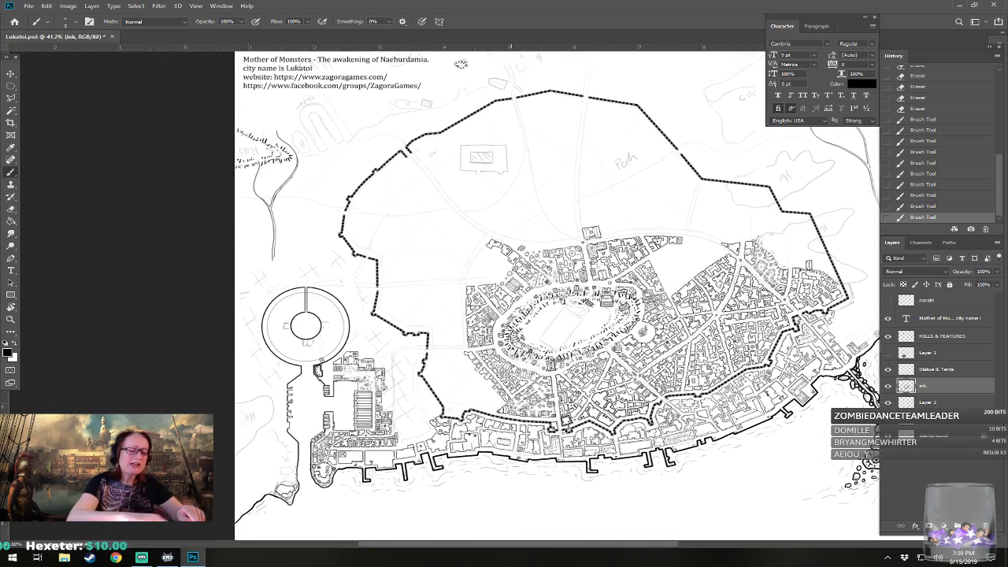
scroll(303, 435, up, 5)
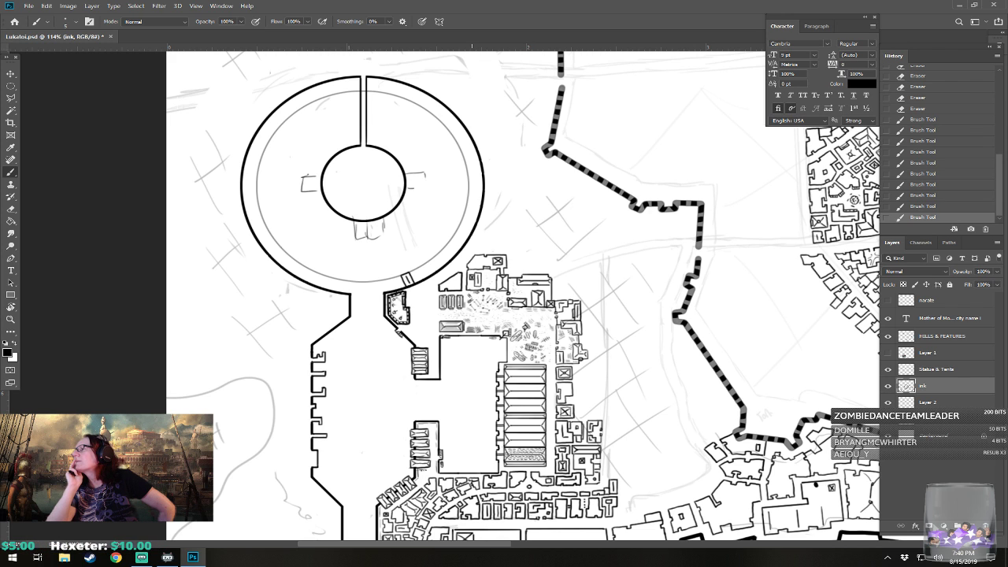
scroll(522, 341, up, 5)
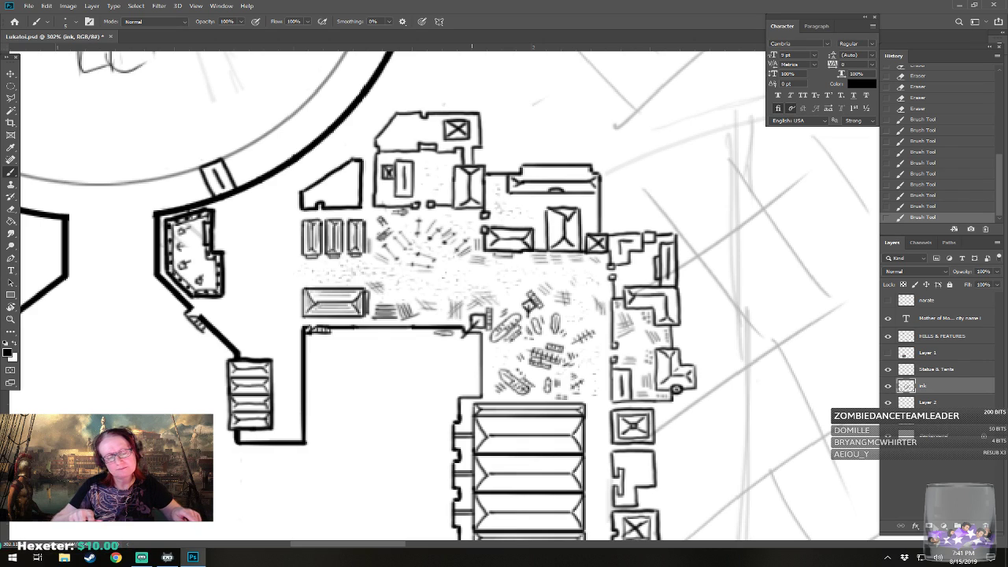
scroll(550, 414, down, 6)
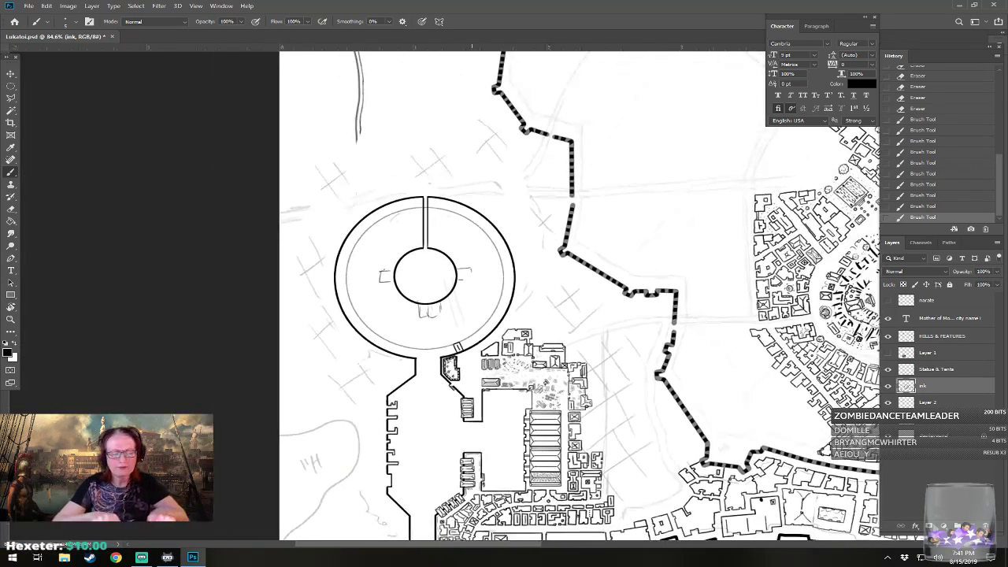
scroll(495, 488, up, 1)
scroll(504, 366, up, 3)
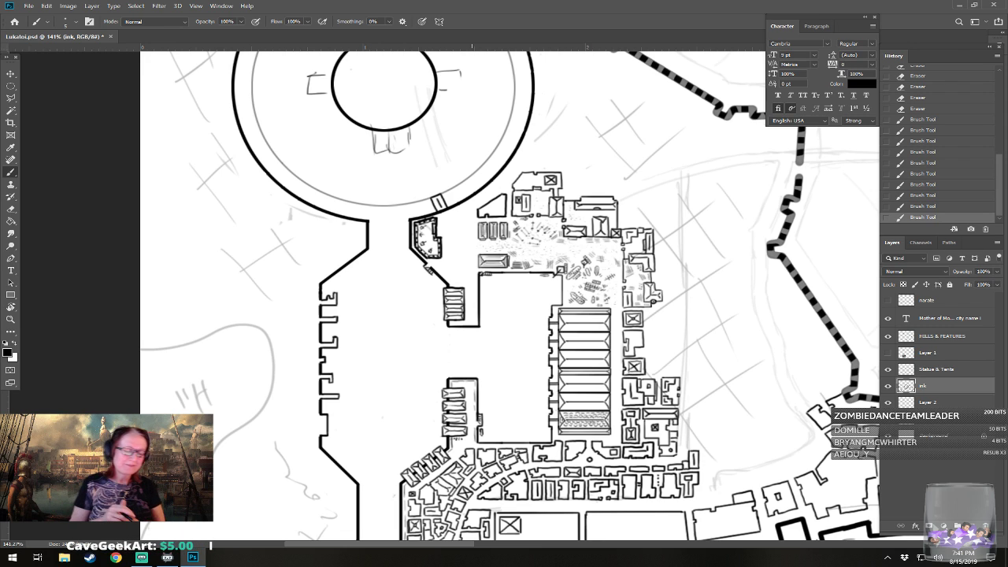
scroll(522, 295, up, 2)
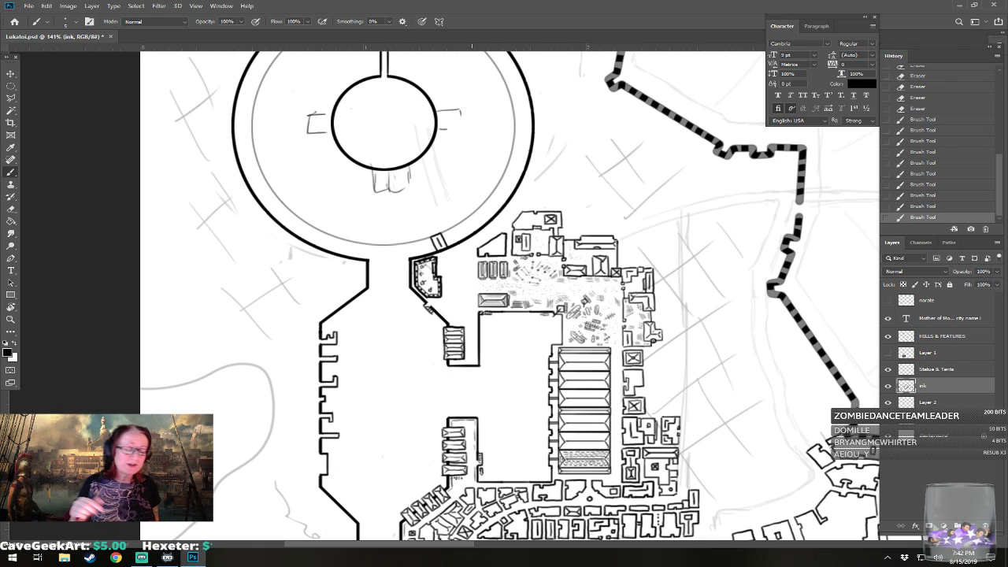
drag(472, 300, 486, 286)
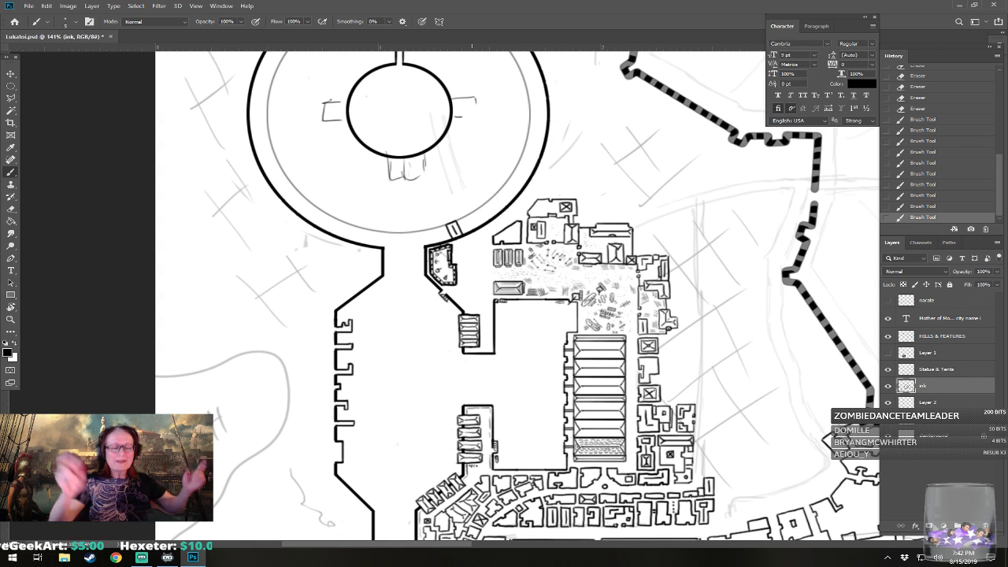
- Erase the guide ring's short stretch beside the small southeast building on Layer 2, and erase the building itself from the ink layer
drag(472, 212, 496, 373)
scroll(541, 391, up, 3)
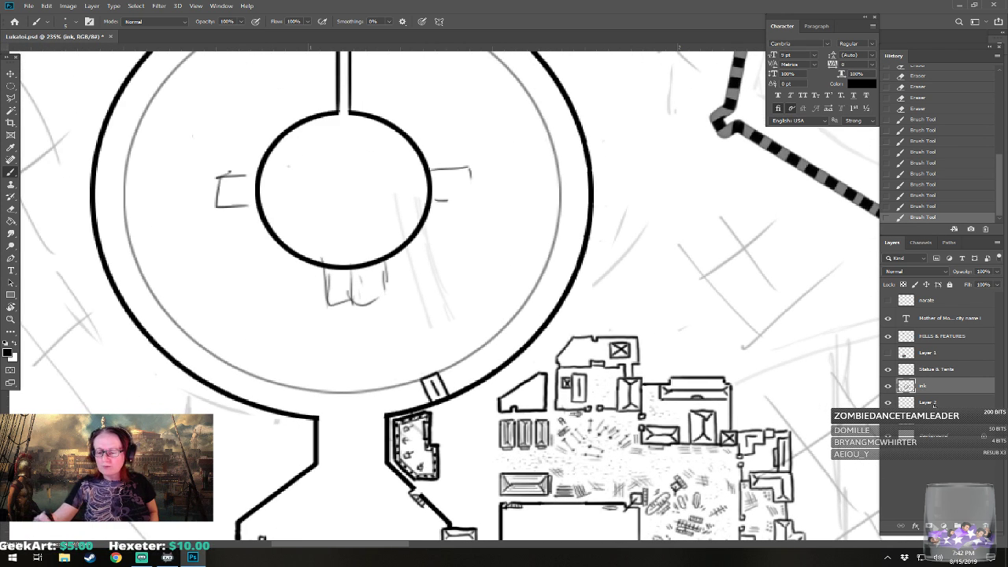
click(931, 402)
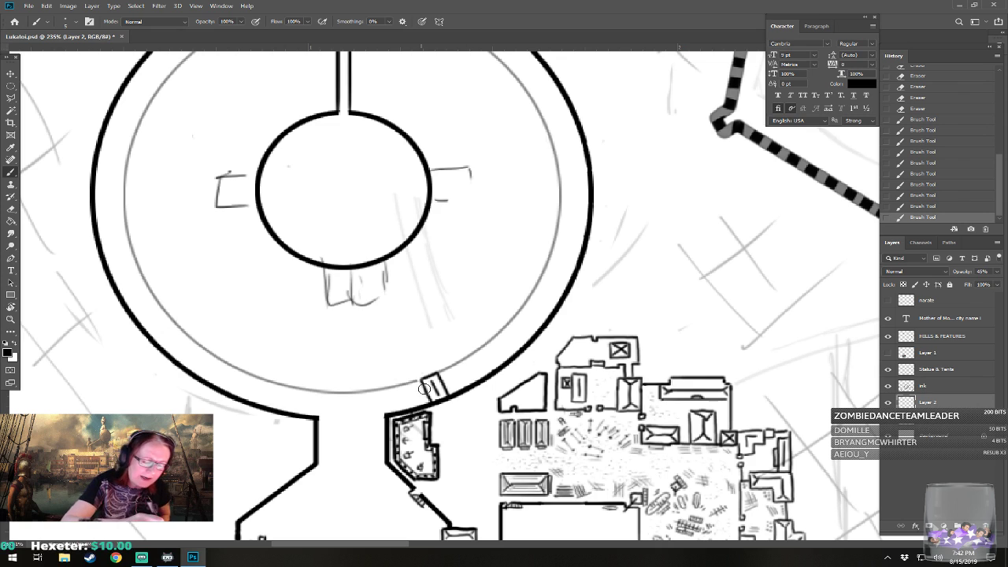
drag(423, 388, 419, 378)
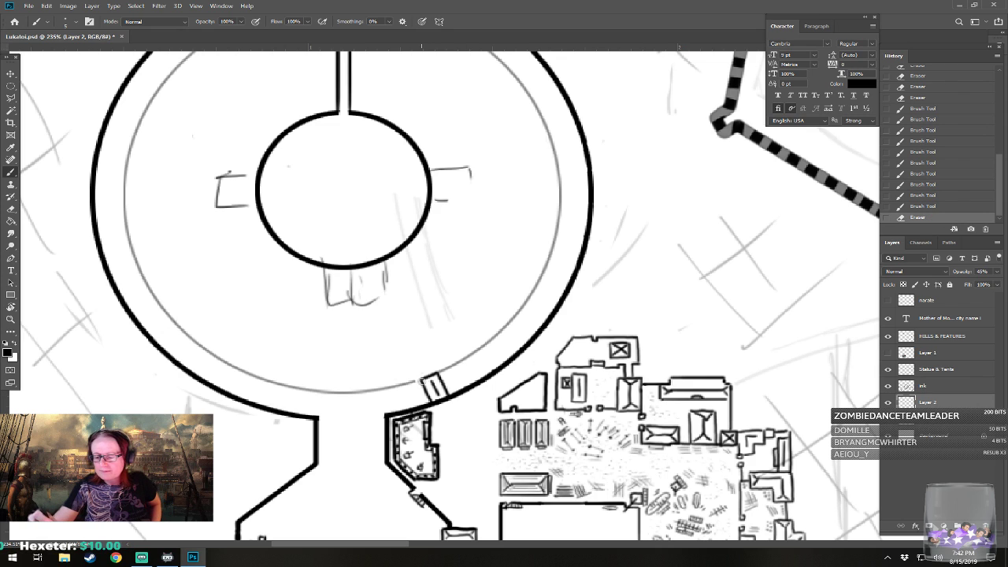
key(alt+bracketright)
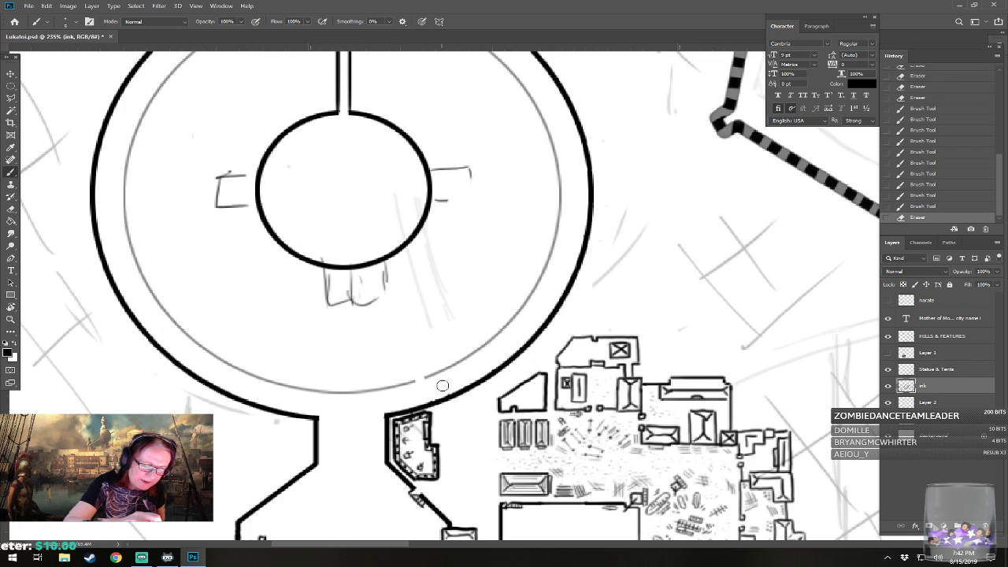
drag(438, 383, 431, 396)
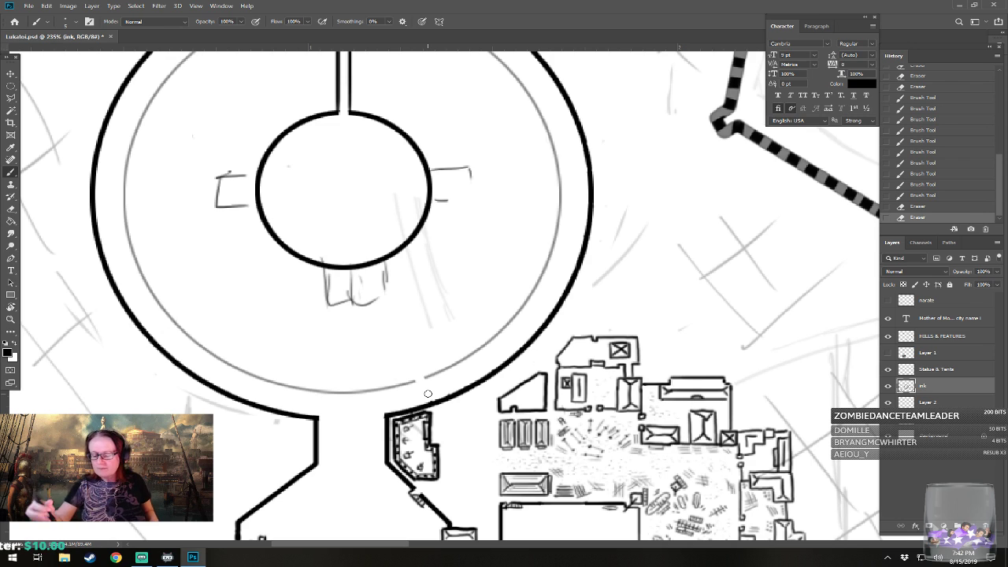
- Add a new layer directly beneath the ink layer and draw two short parallel walls from the guide ring's gap to the outer wall
click(971, 526)
drag(943, 393, 936, 406)
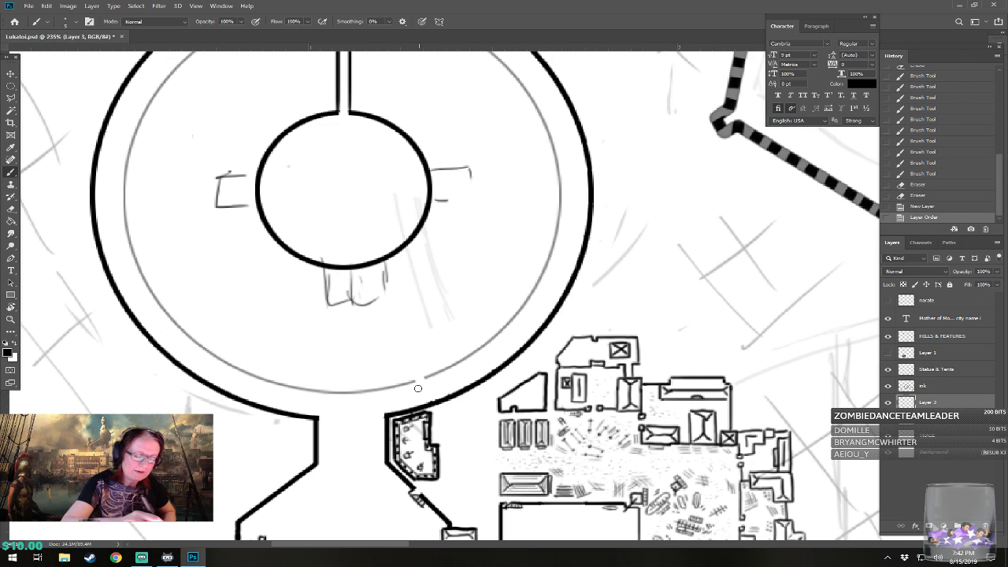
drag(425, 350, 420, 357)
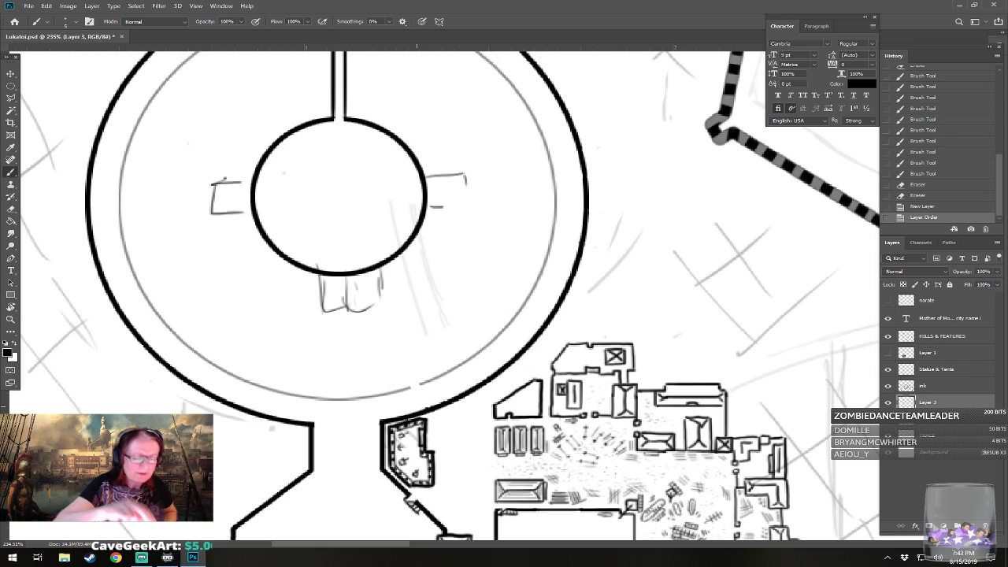
drag(416, 406, 487, 445)
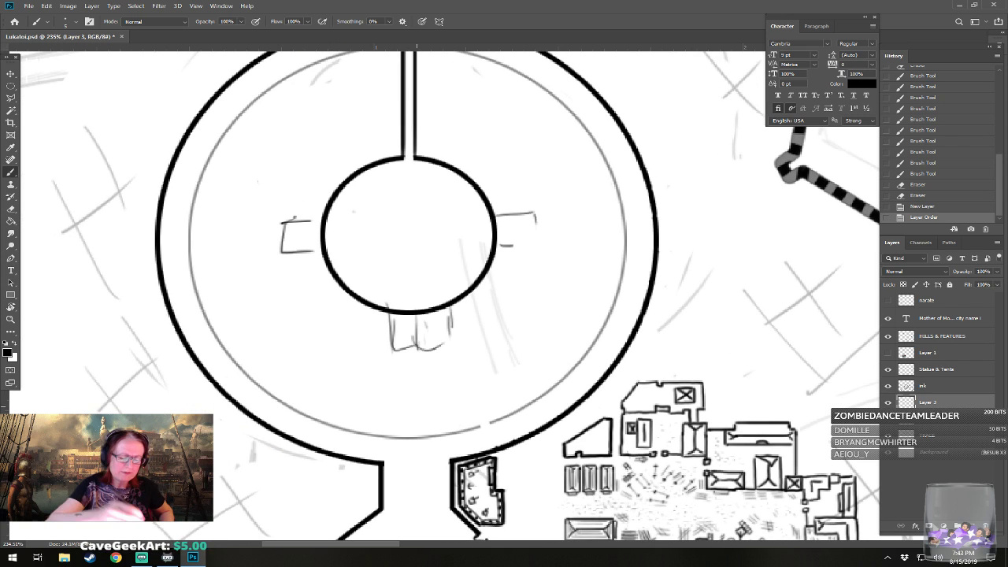
click(492, 447)
click(492, 447)
drag(495, 449, 478, 418)
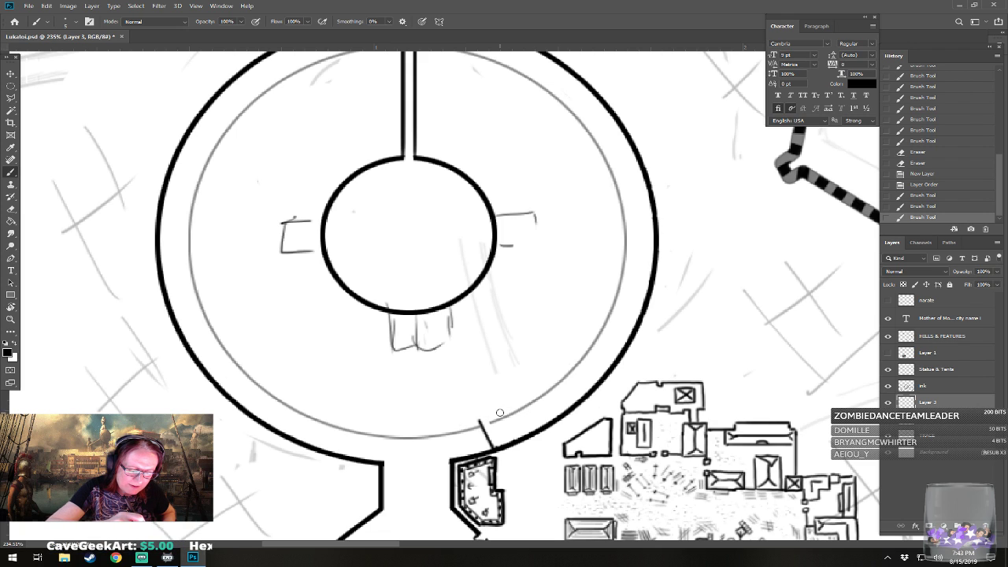
click(500, 412)
mouse_move(500, 411)
mouse_down()
mouse_move(514, 438)
mouse_move(478, 416)
mouse_up()
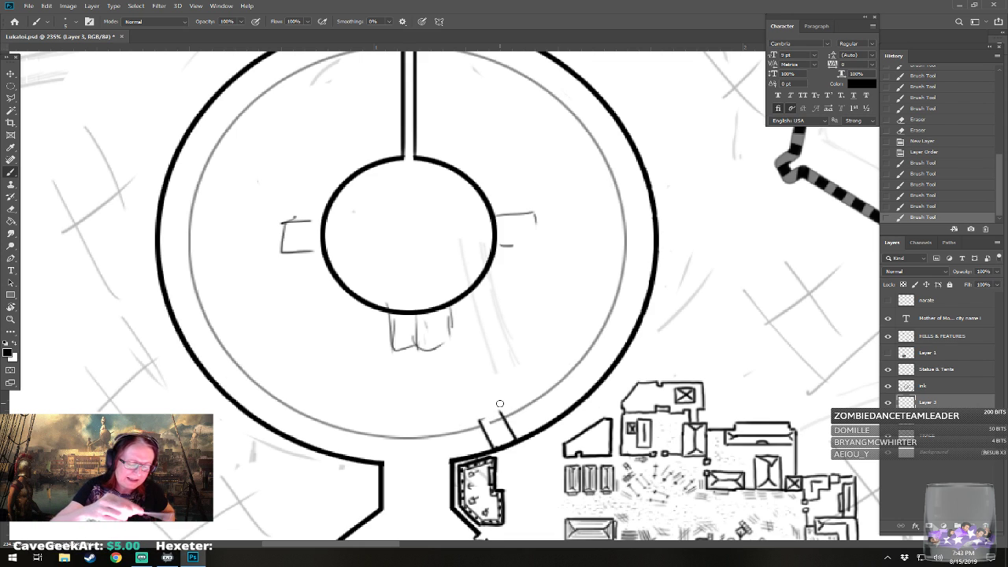
- Complete the small rectangular building with its end walls and roof lines across the harbour's southeast outer wall
mouse_move(499, 403)
mouse_down()
mouse_move(489, 438)
mouse_move(498, 425)
mouse_move(512, 431)
mouse_move(496, 422)
mouse_move(517, 452)
mouse_up()
mouse_move(514, 409)
mouse_down()
mouse_move(537, 447)
mouse_move(519, 455)
mouse_move(529, 452)
mouse_up()
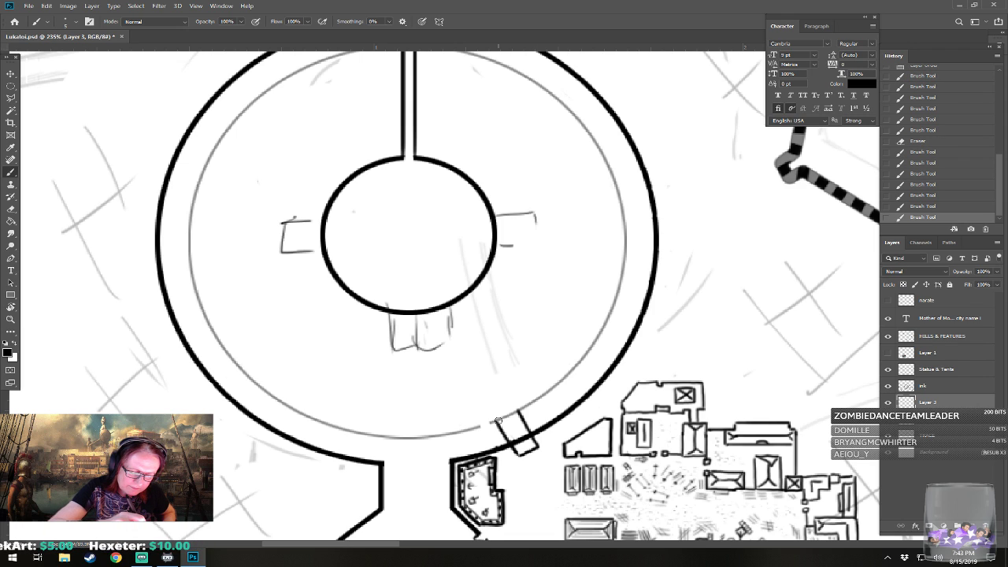
mouse_move(494, 421)
mouse_down()
mouse_move(517, 410)
mouse_move(519, 447)
mouse_move(516, 415)
mouse_move(529, 453)
mouse_move(538, 444)
mouse_up()
- Move the small building slightly northwest so it sits just inside the harbour's outer wall
scroll(534, 438, down, 8)
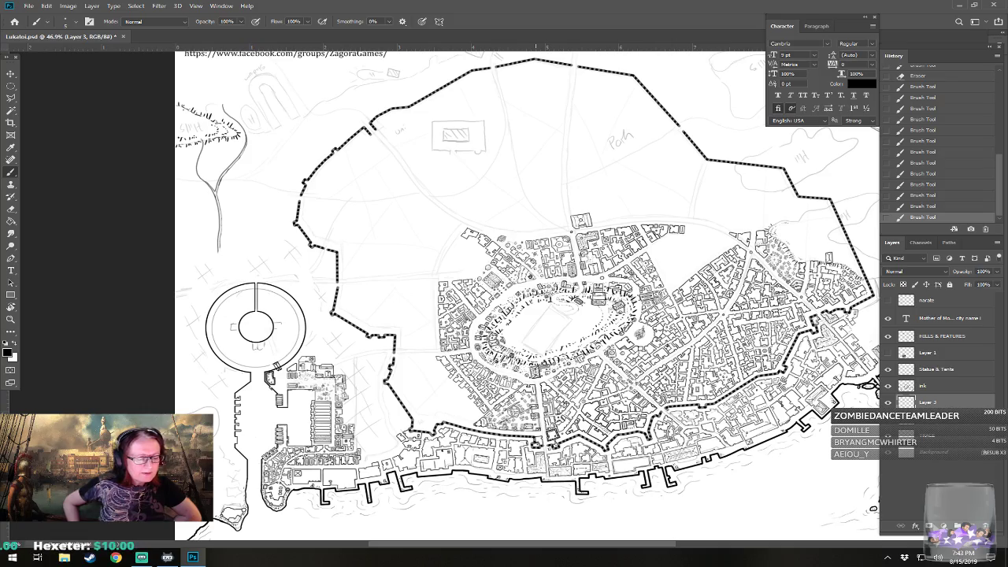
scroll(536, 438, up, 5)
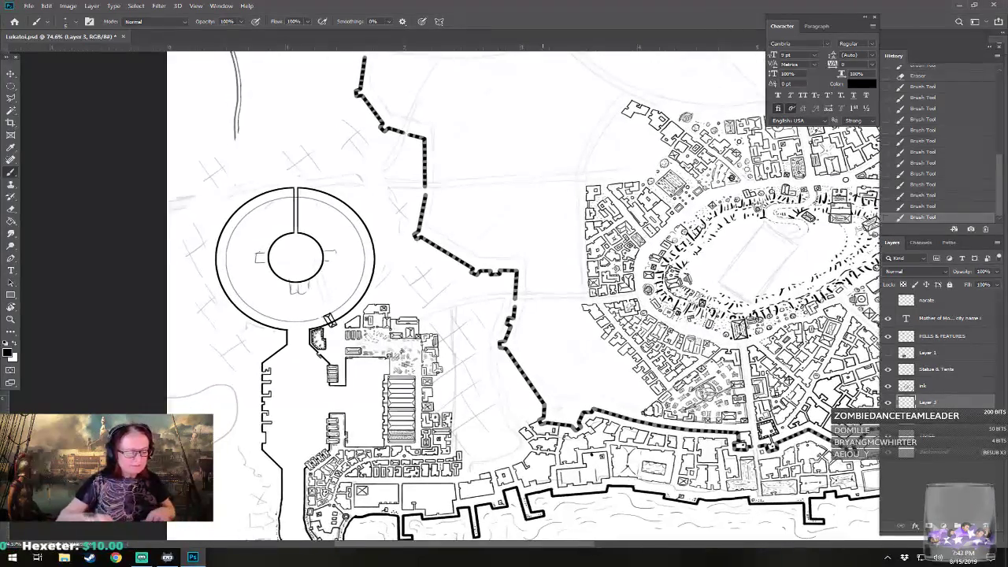
drag(535, 438, 504, 406)
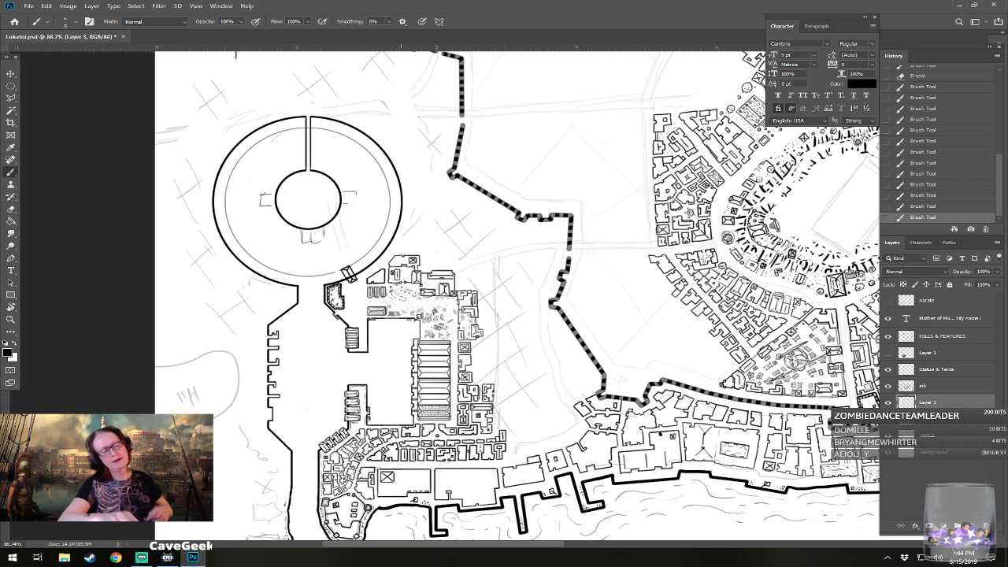
scroll(401, 275, up, 4)
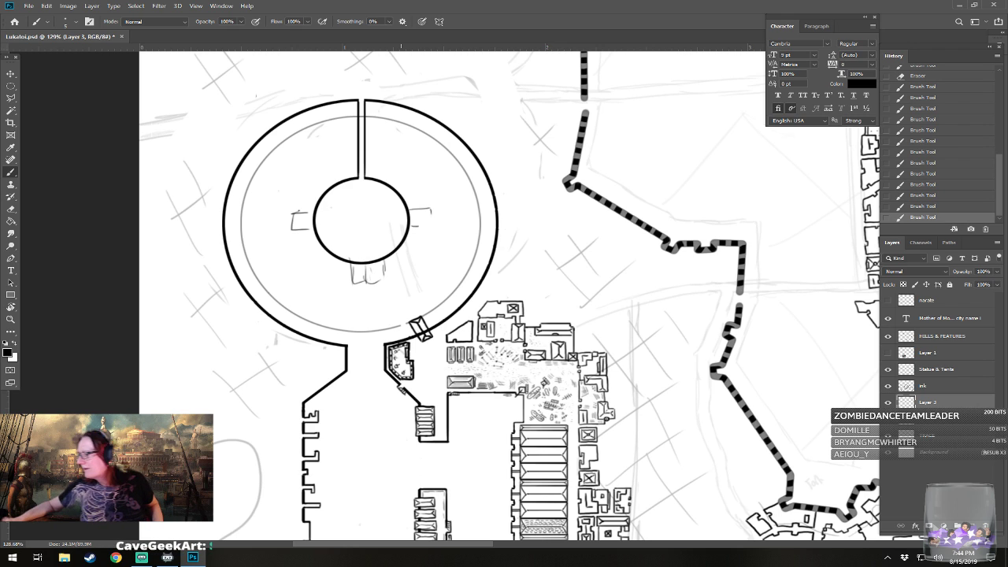
click(11, 74)
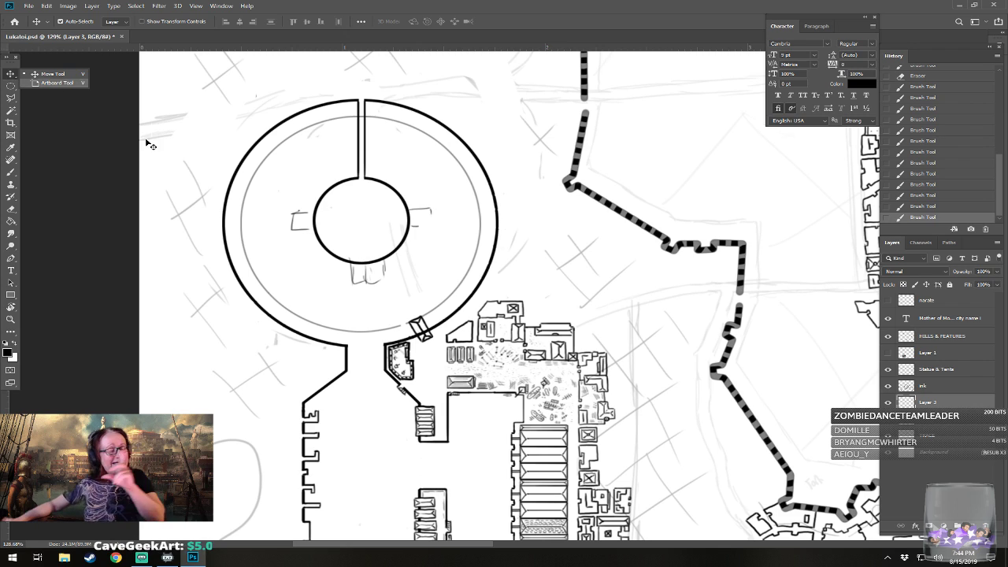
click(423, 334)
drag(423, 334, 414, 324)
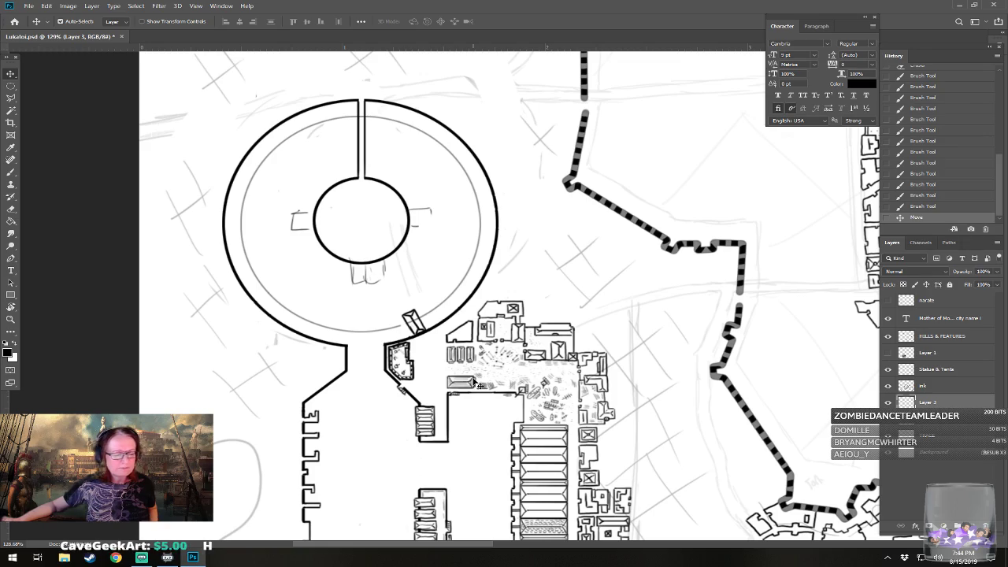
- Erase the southwest wall of the small building beside the harbour's southeast outer wall on Layer 3
scroll(476, 384, down, 6)
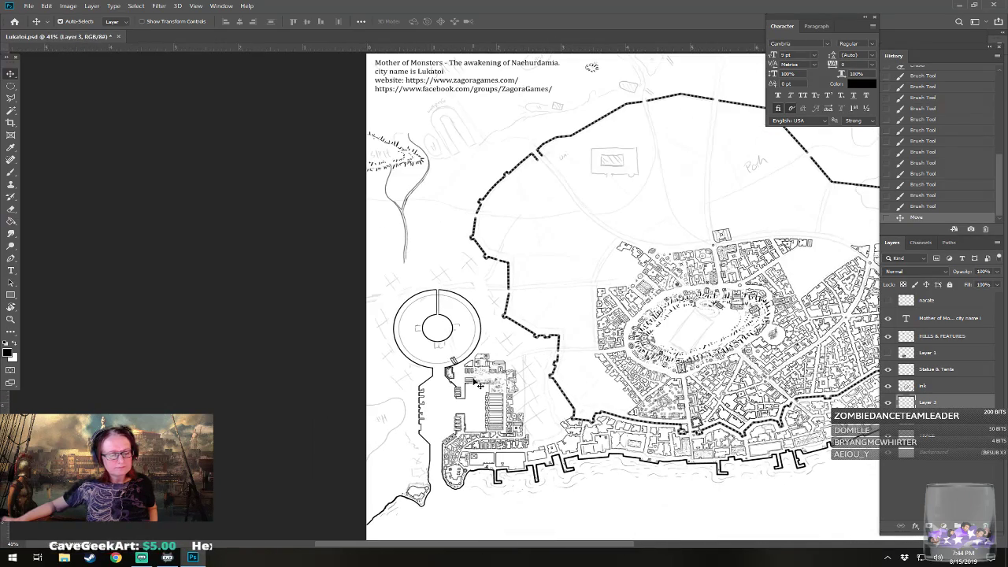
scroll(424, 389, up, 2)
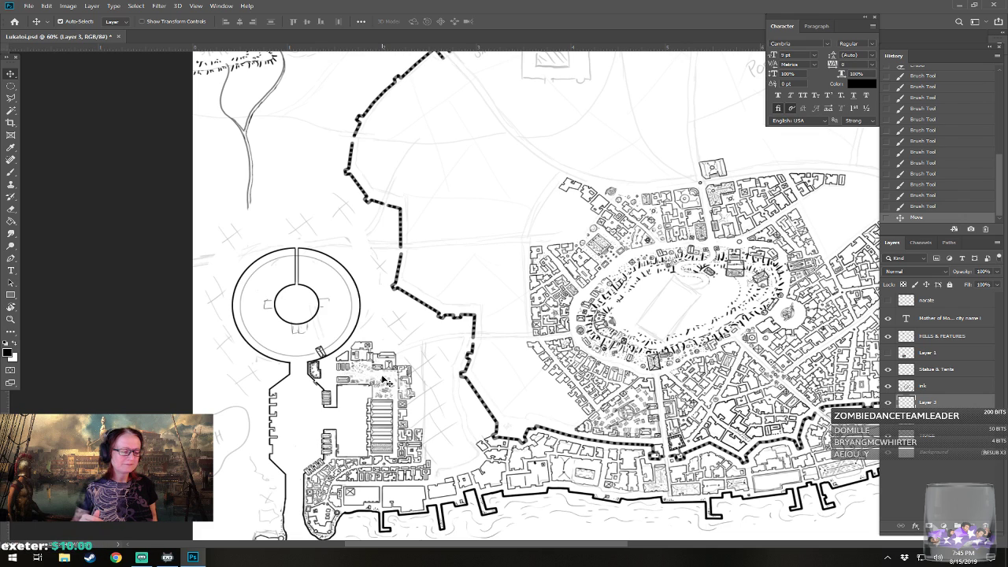
scroll(296, 408, up, 7)
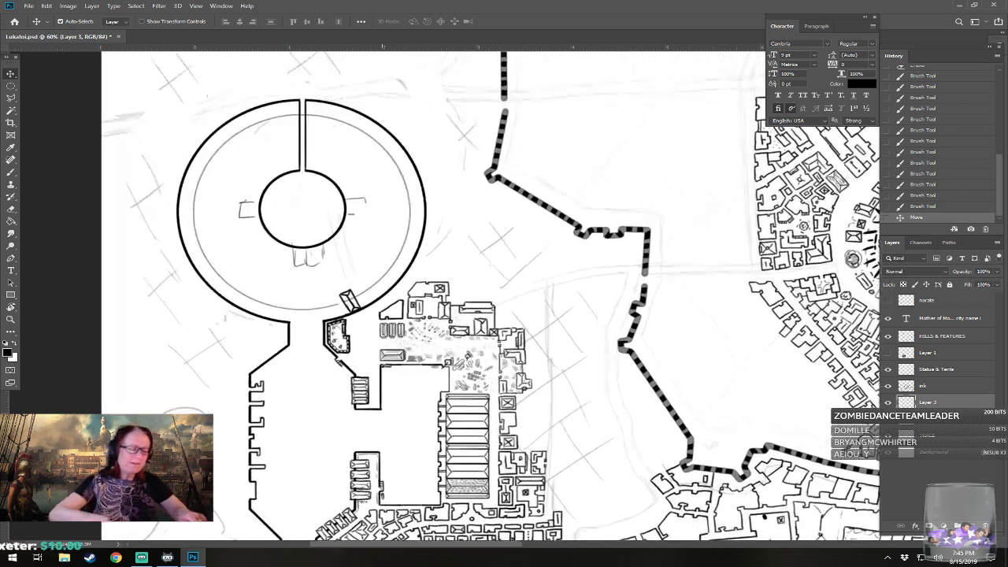
drag(284, 395, 382, 510)
scroll(435, 396, up, 2)
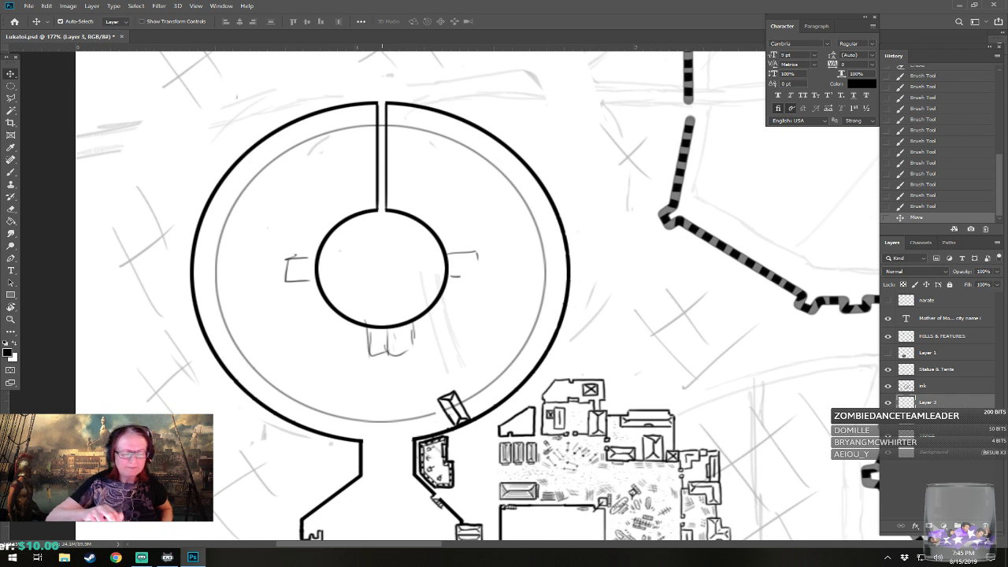
scroll(440, 424, up, 1)
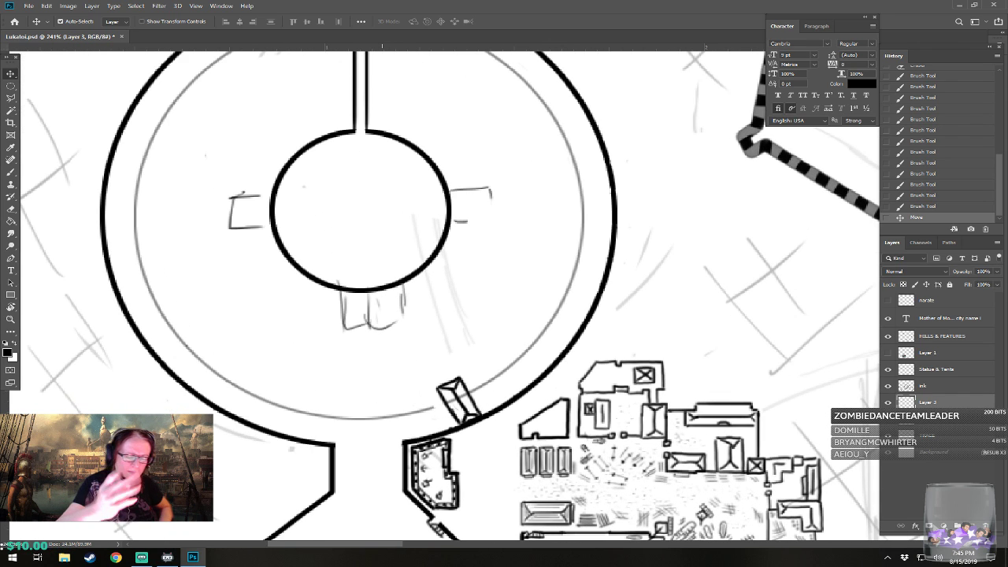
key(e)
click(448, 406)
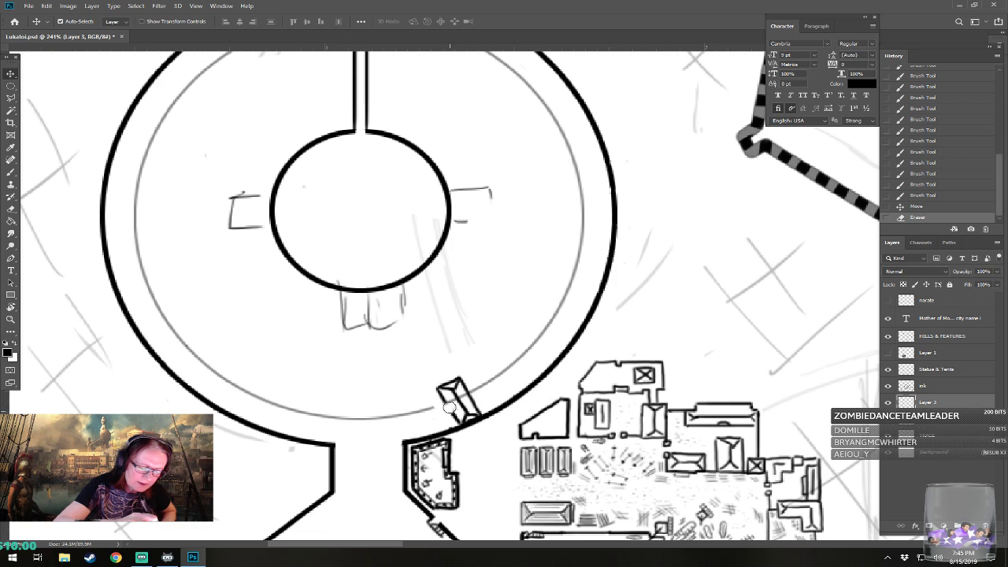
drag(448, 406, 455, 429)
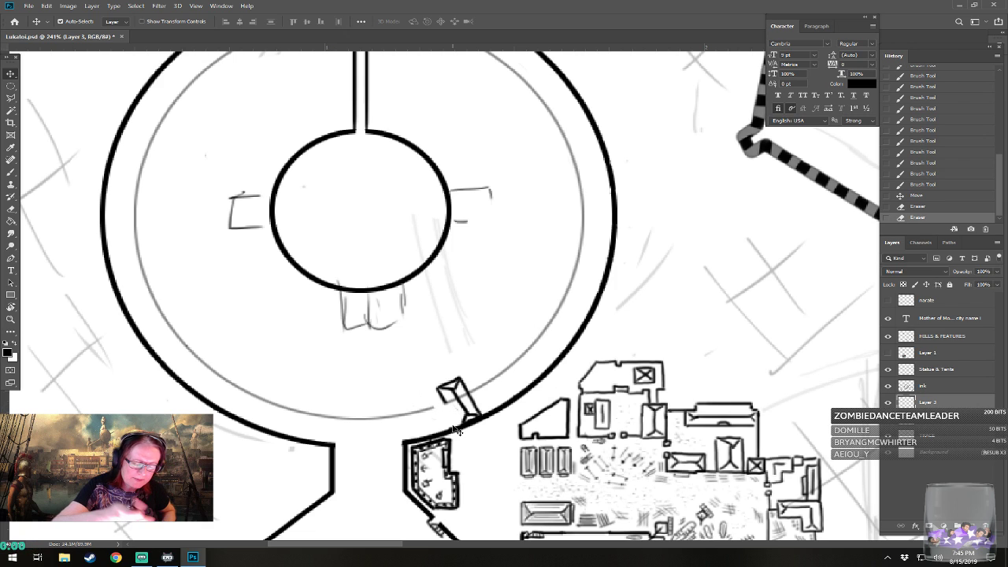
click(447, 403)
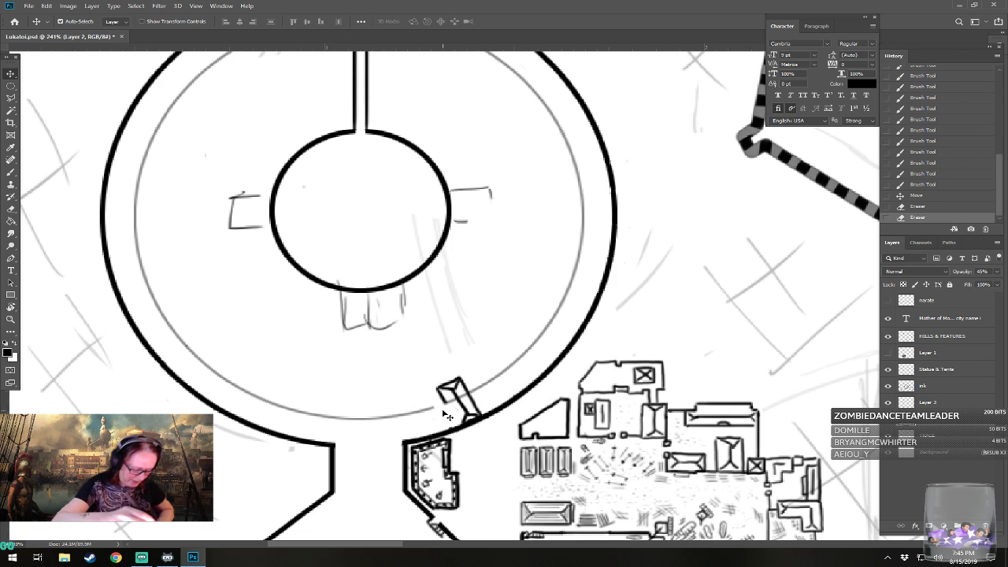
- Redraw the small building's southwest side on Layer 3 with the brush, running from its inner end down to the harbour's outer wall
key(b)
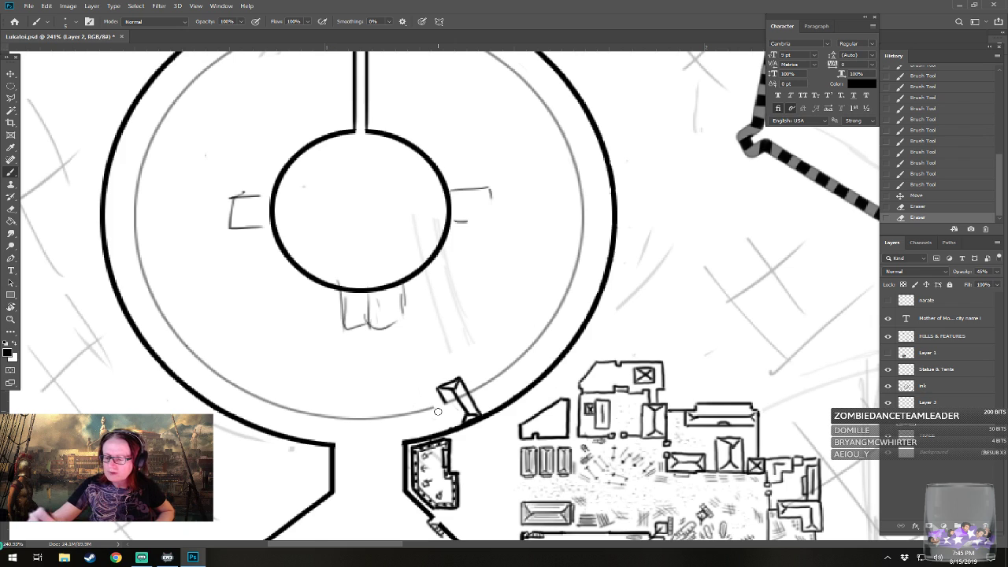
click(888, 402)
click(888, 403)
click(904, 402)
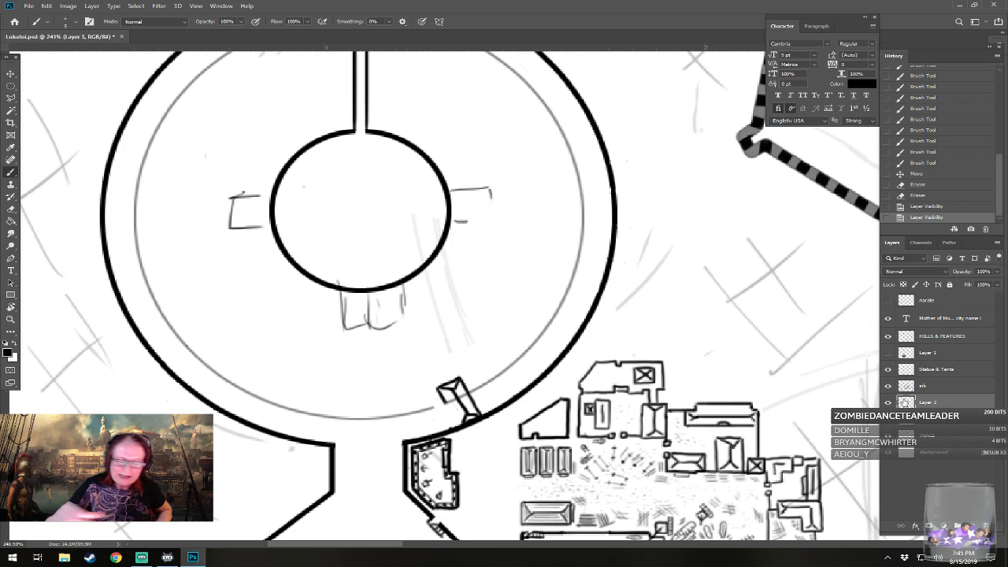
click(445, 404)
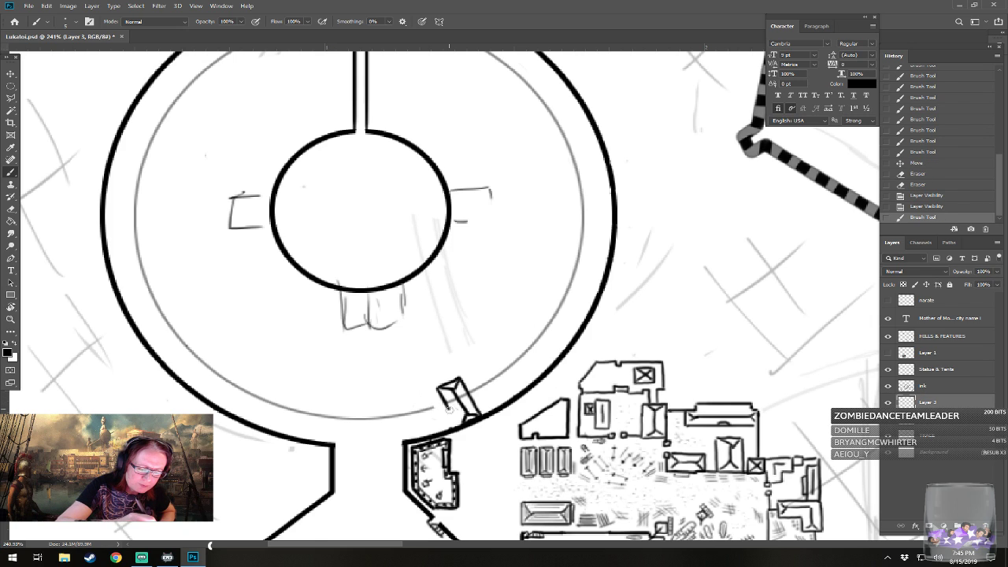
drag(453, 418, 458, 424)
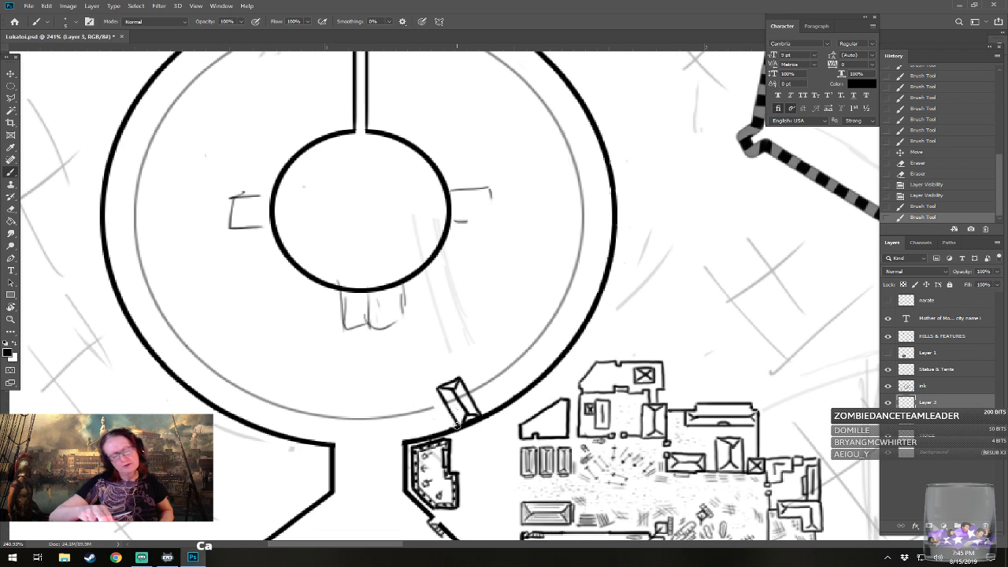
- Duplicate the small building and place the copy just northeast of the original, along the harbour's outer wall
scroll(456, 424, down, 3)
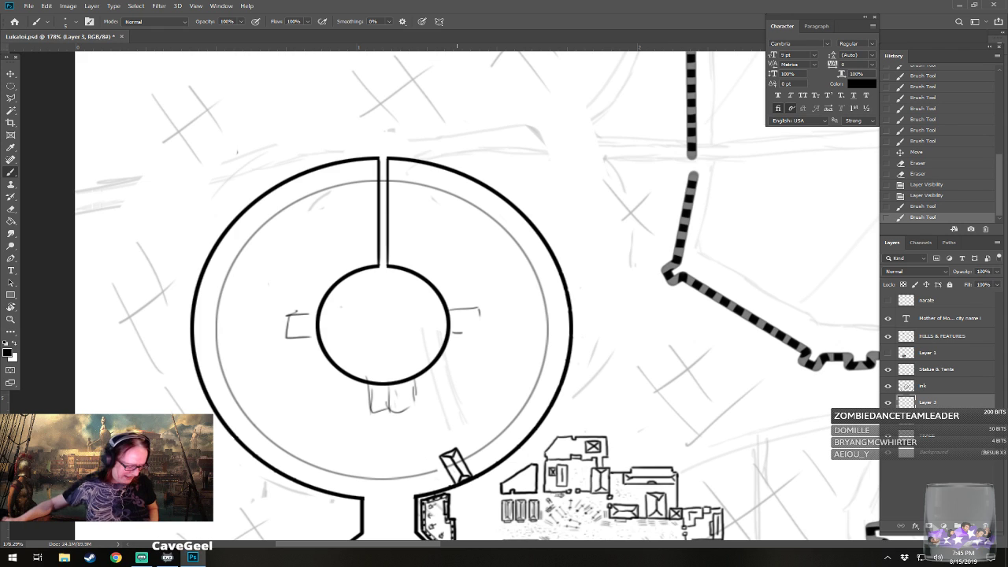
click(10, 75)
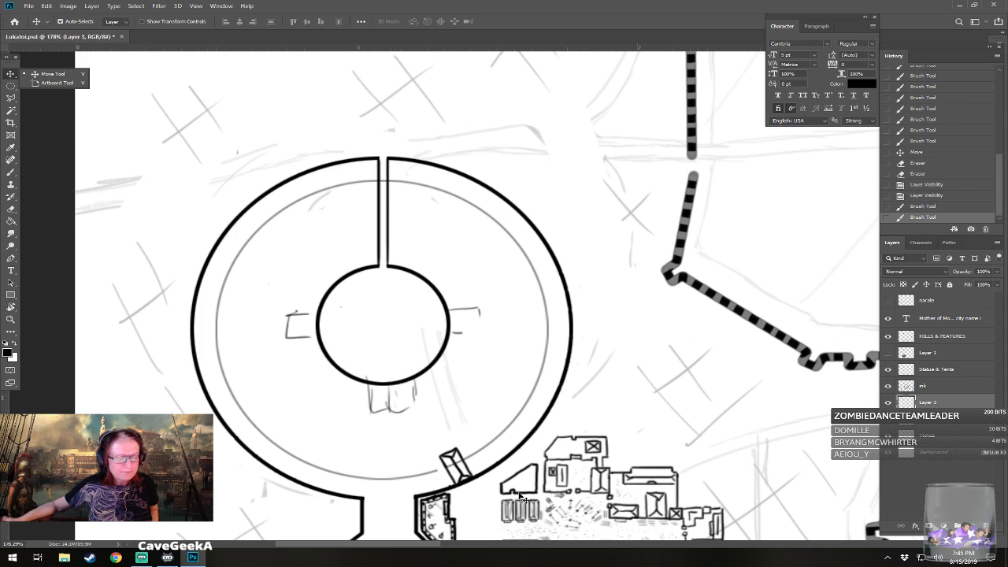
click(452, 461)
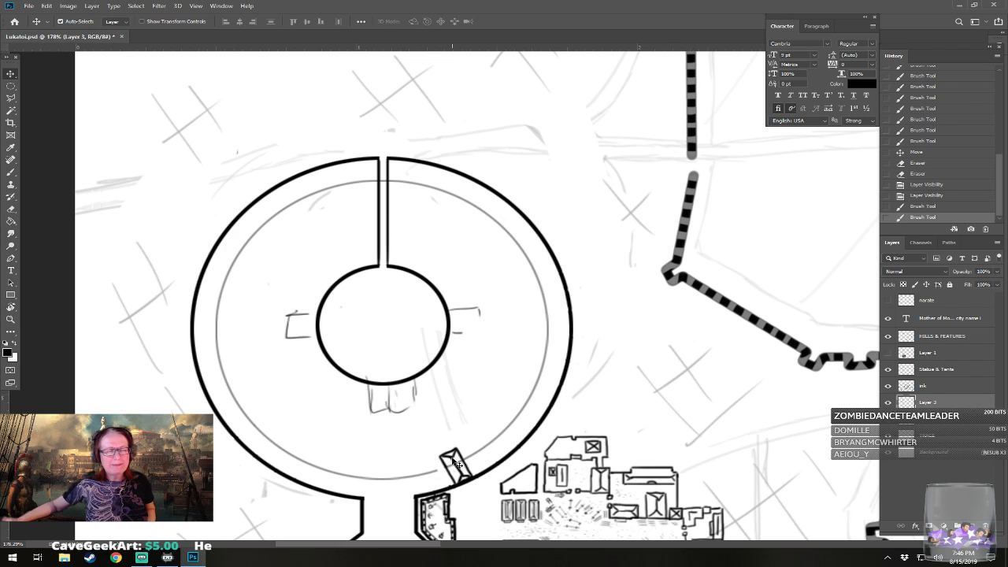
drag(452, 459, 471, 455)
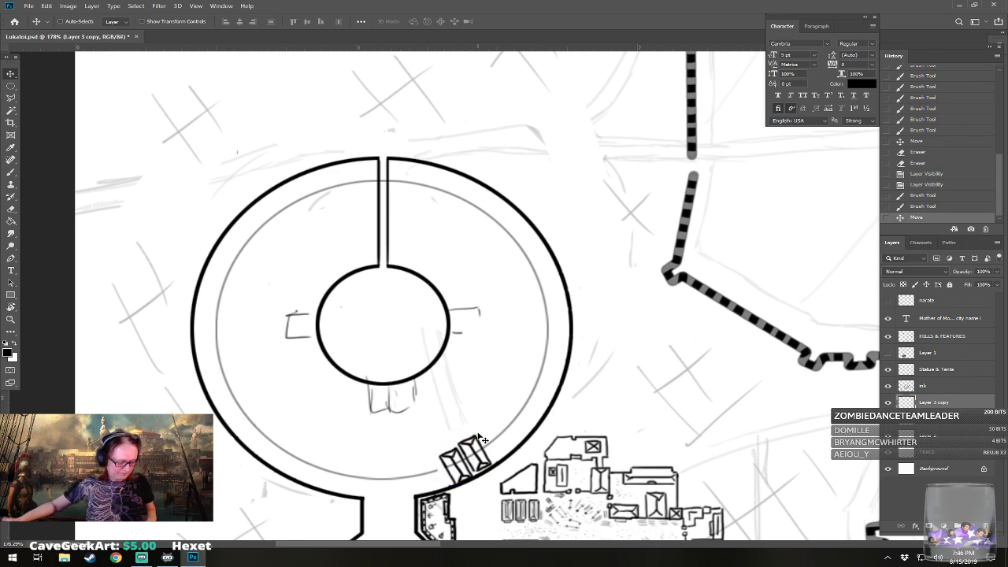
- Rotate the copied building slightly to follow the outer wall's curve and nudge it into line against the original
key(ctrl+t)
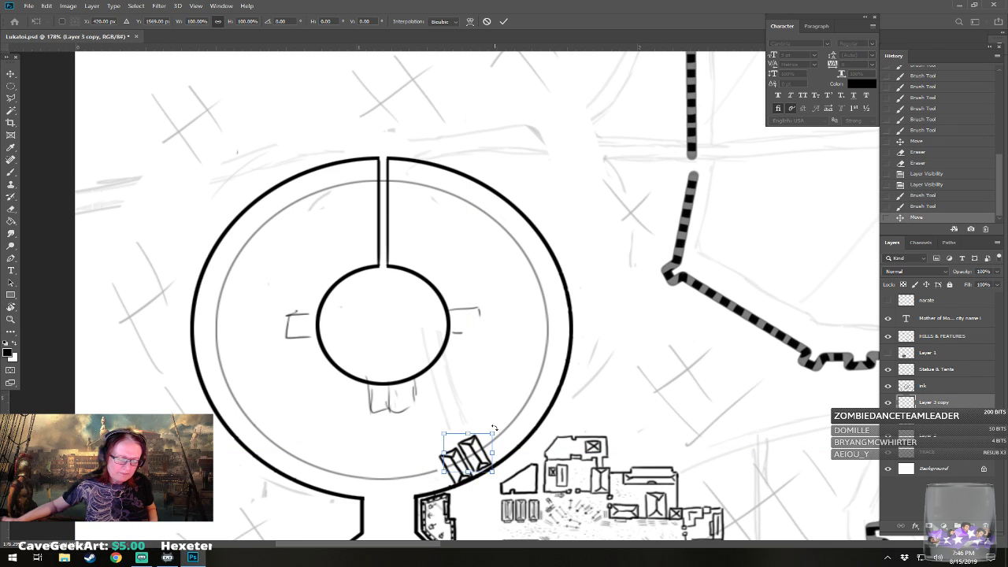
drag(494, 428, 477, 457)
key(Return)
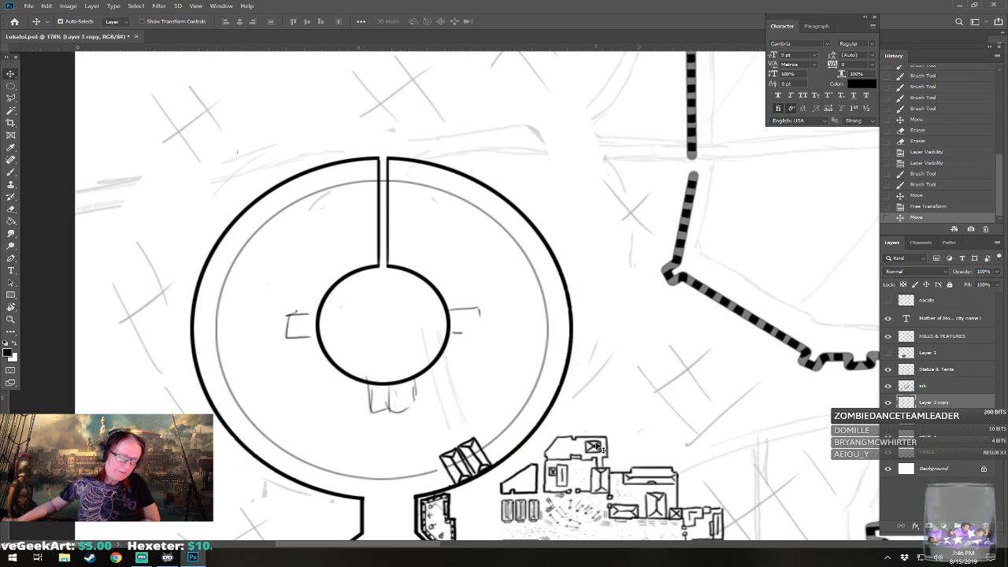
key(Down)
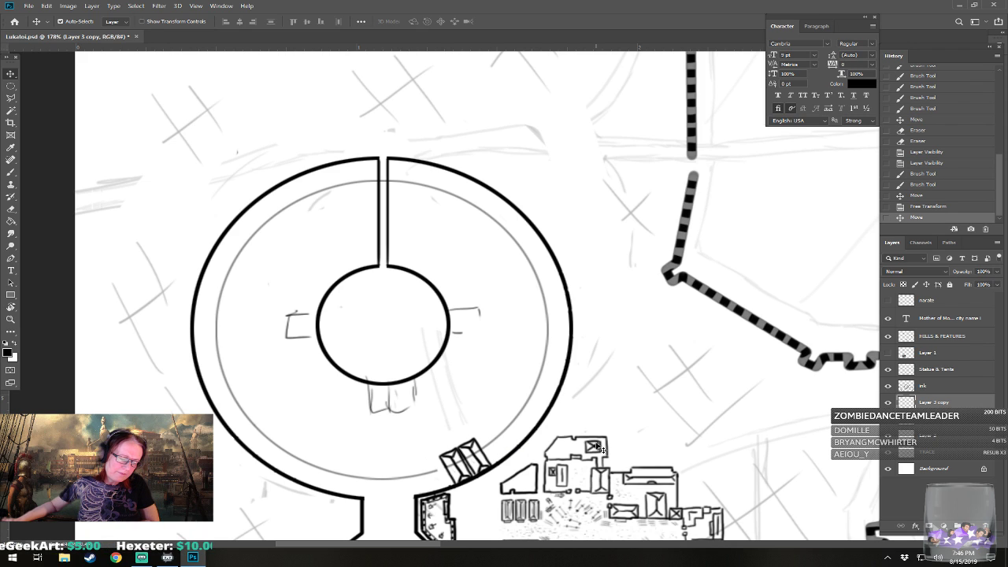
key(Right)
key(Down)
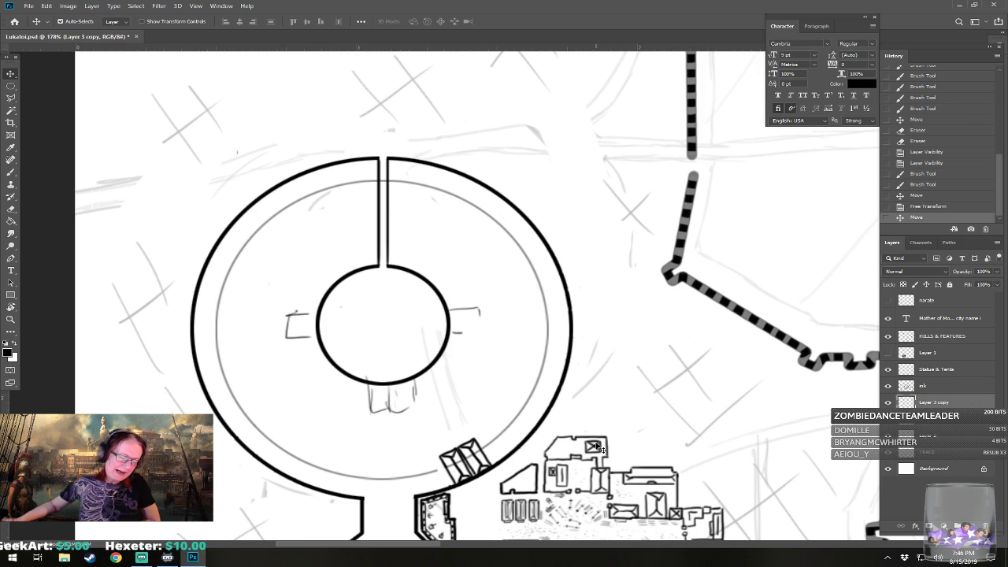
- Show the hidden Layer 1 containing the reference picture of the circular harbour
scroll(375, 441, down, 6)
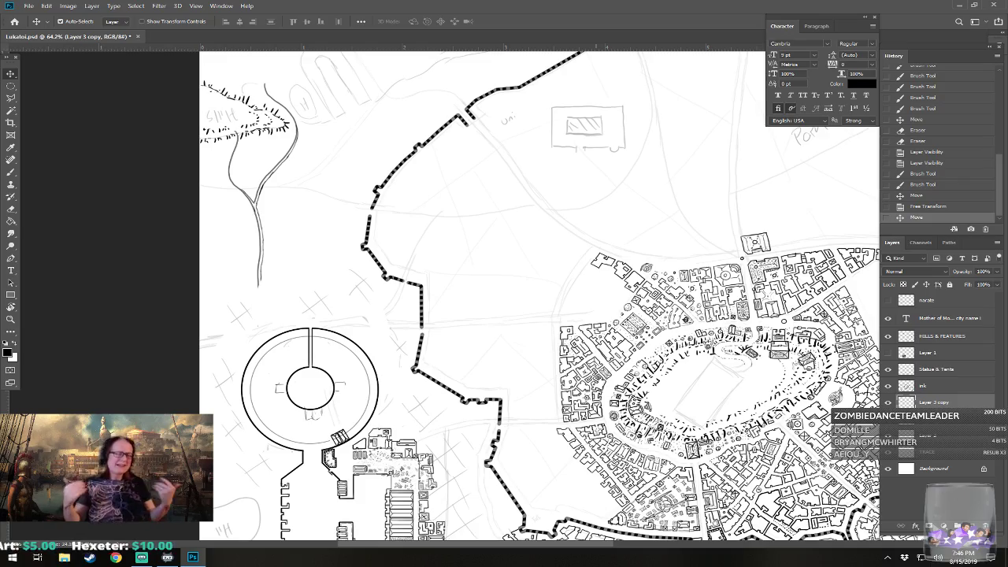
scroll(540, 296, down, 3)
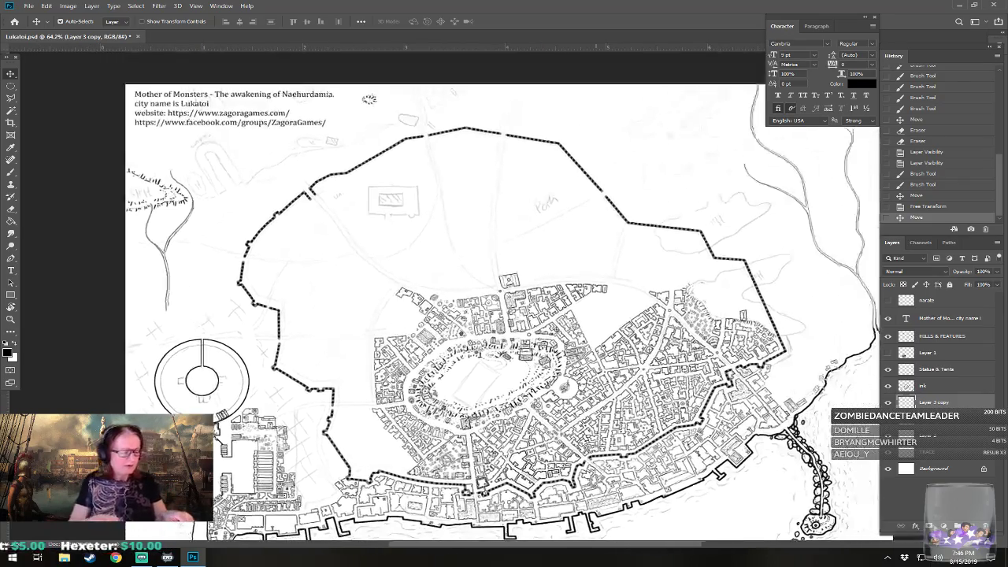
scroll(467, 75, up, 1)
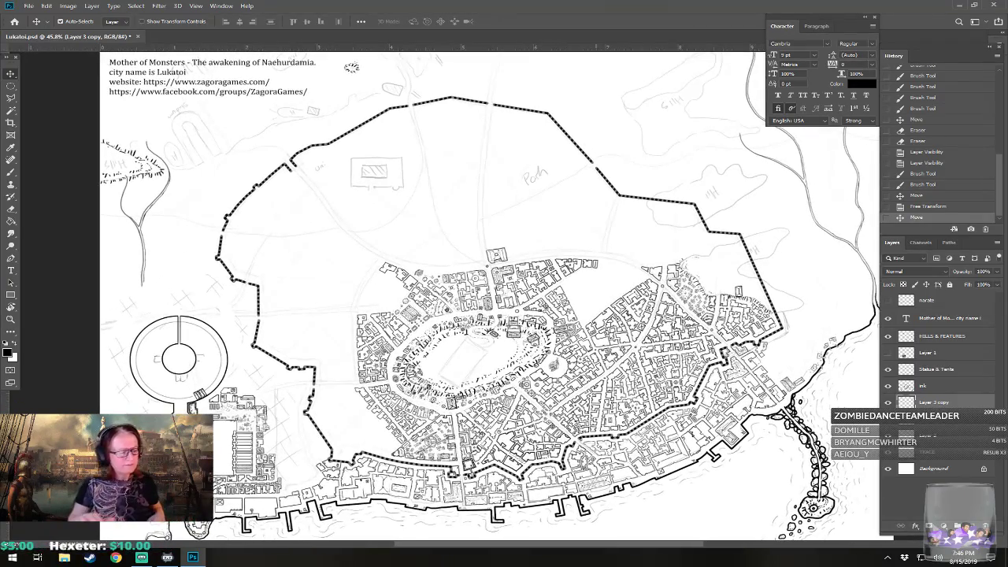
drag(595, 314, 574, 293)
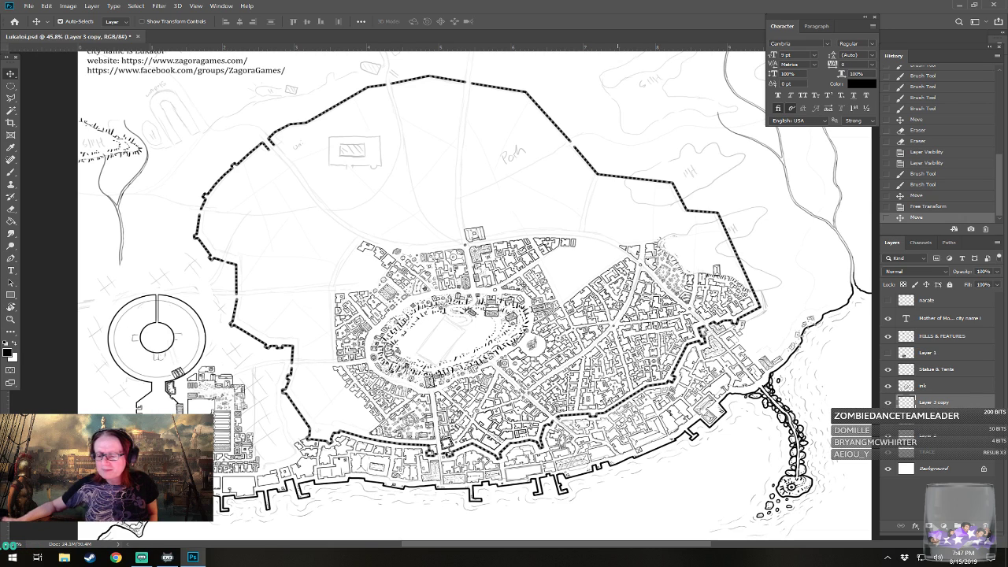
click(888, 353)
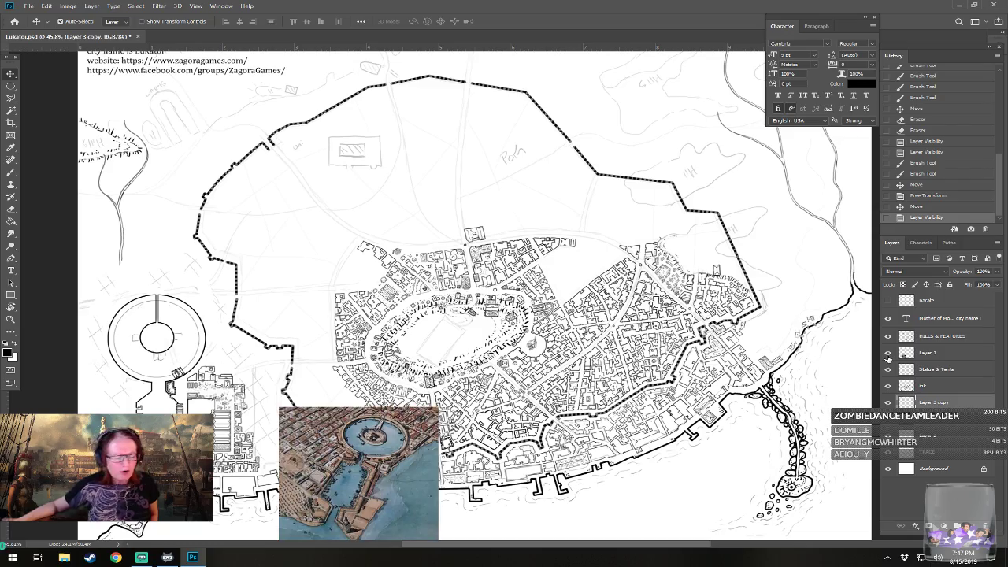
scroll(349, 461, up, 6)
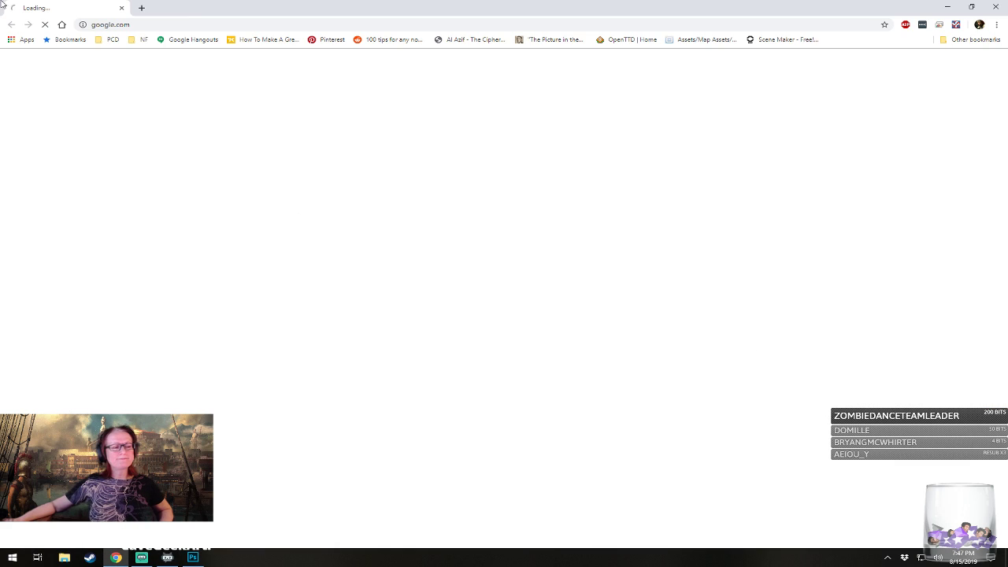
- Switch to Chrome and search Google Images for "carthage harbor"
click(205, 26)
text(c)
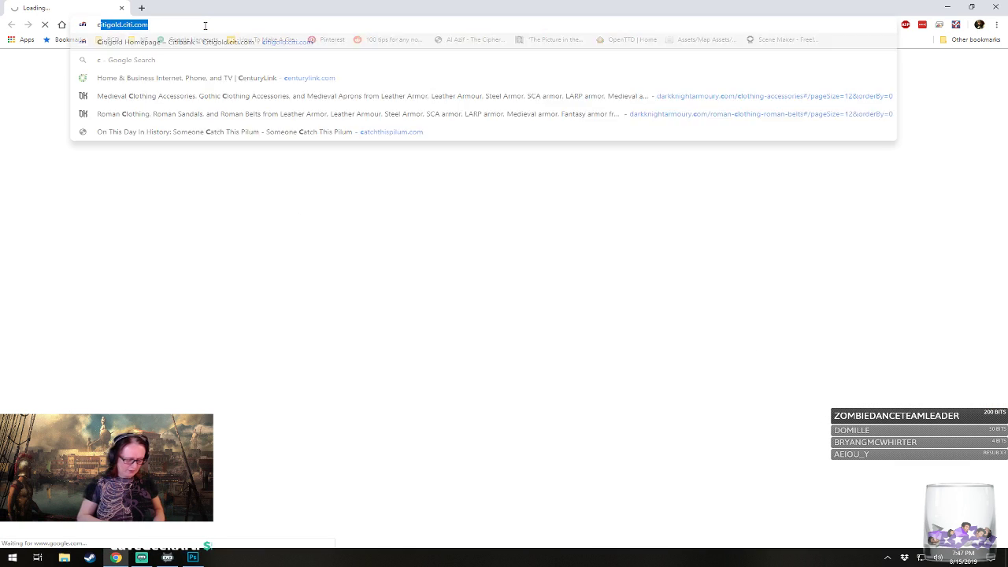
text(arthage harb)
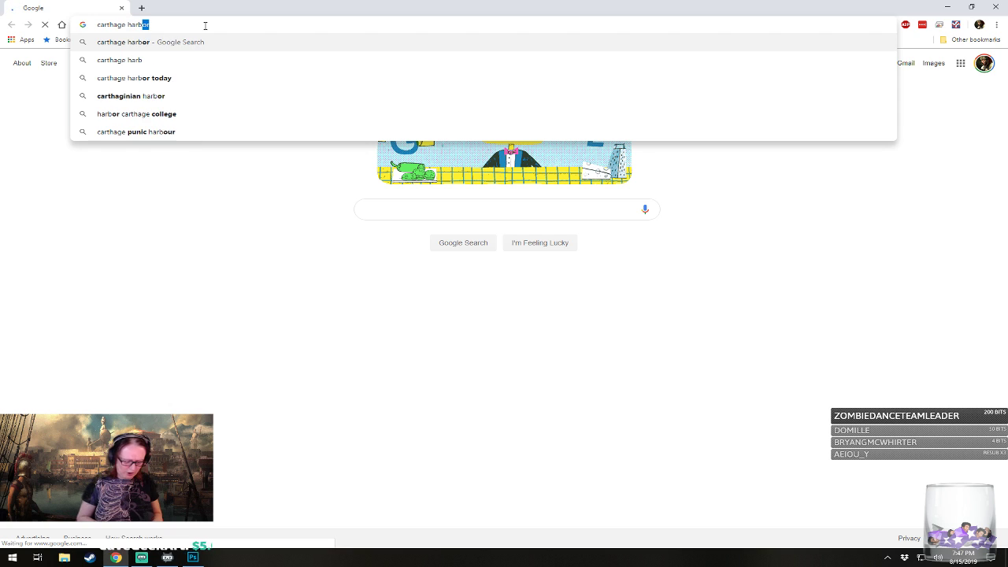
key(Return)
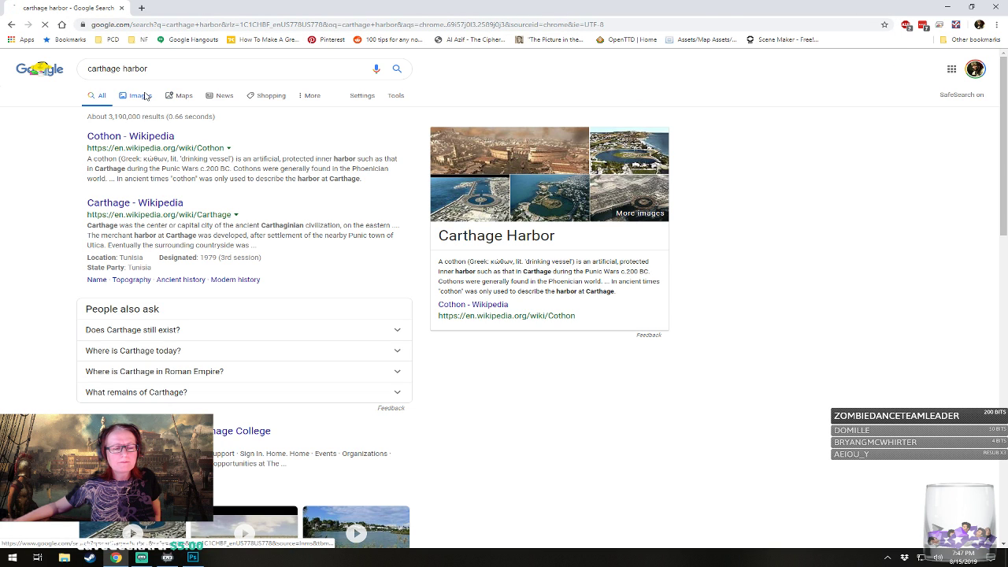
click(150, 97)
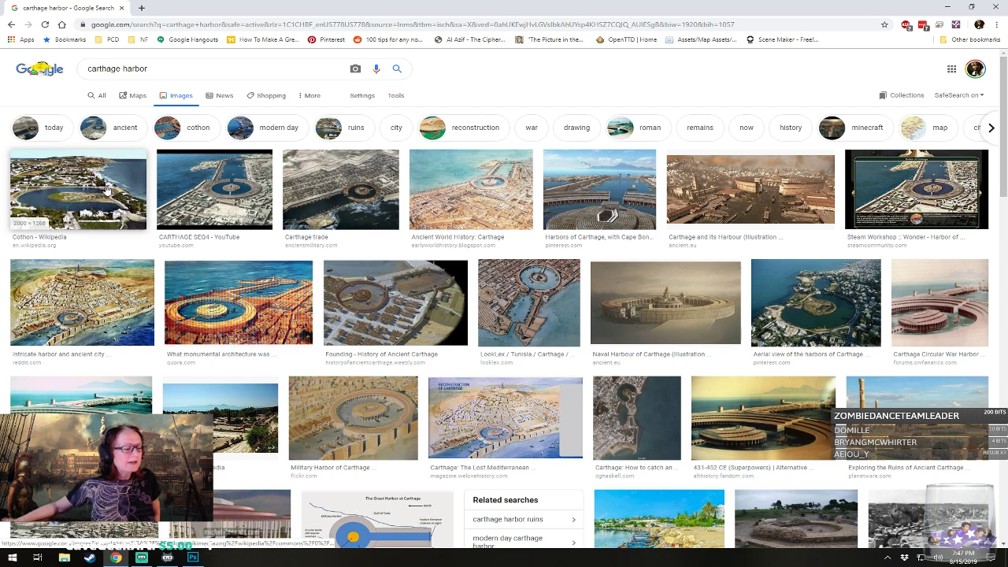
- Preview several Carthage harbour pictures and open the "Ancient World History: Carthage" image in a new tab
click(245, 200)
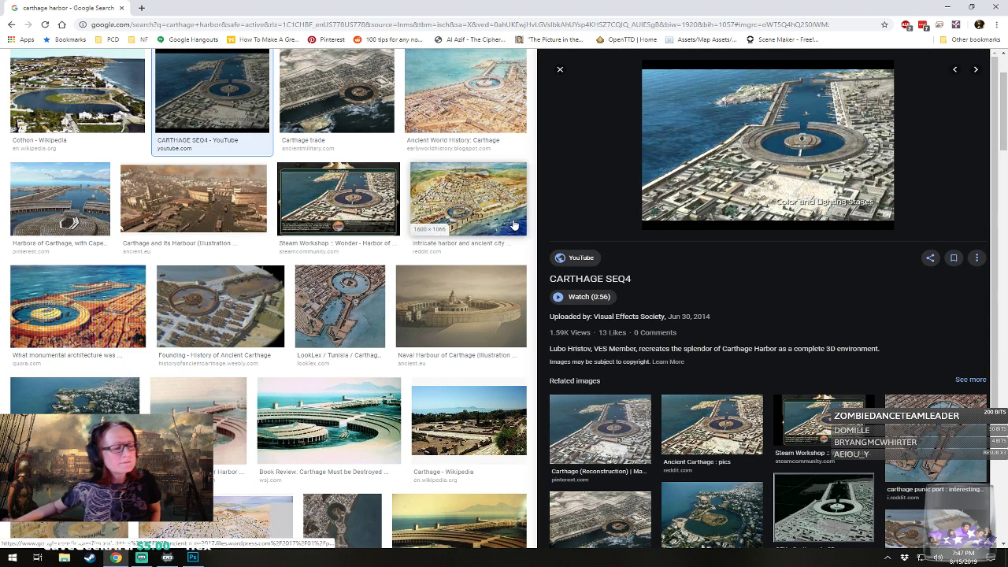
click(346, 95)
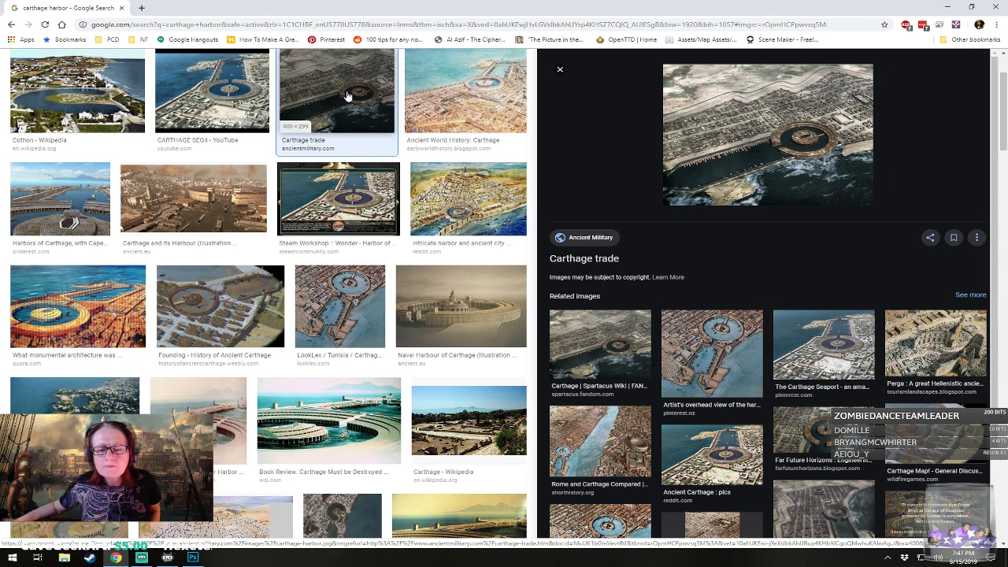
click(468, 114)
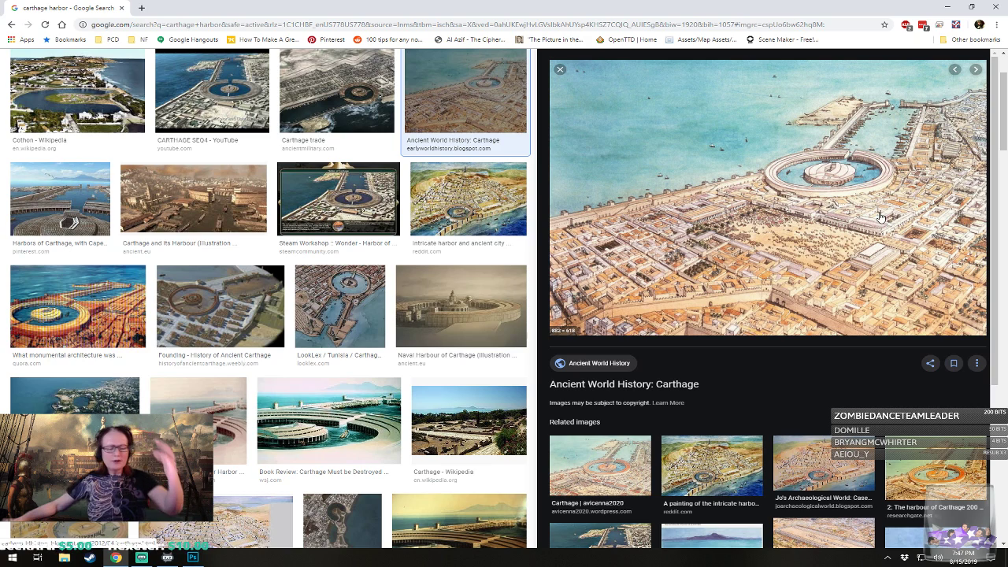
right_click(802, 215)
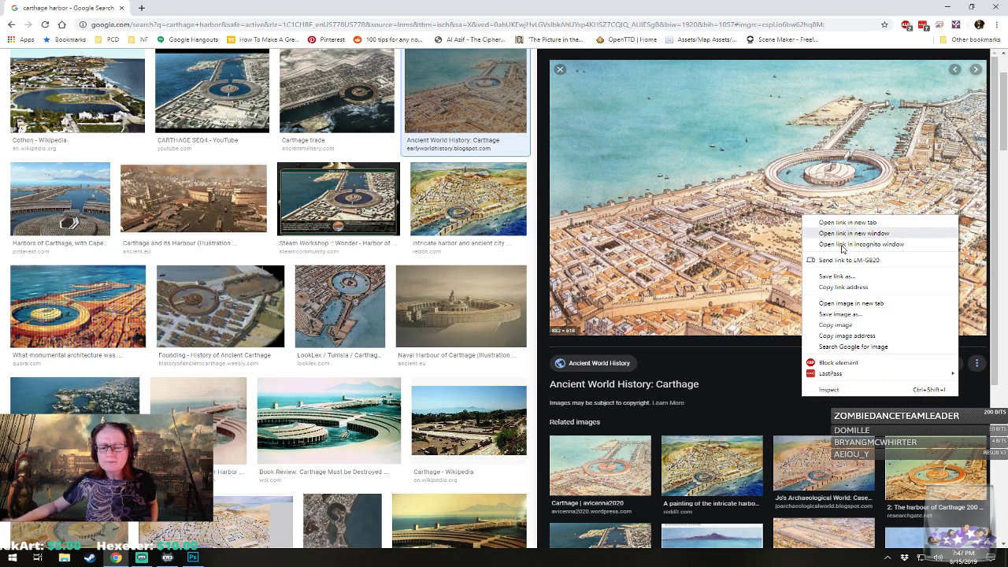
click(866, 305)
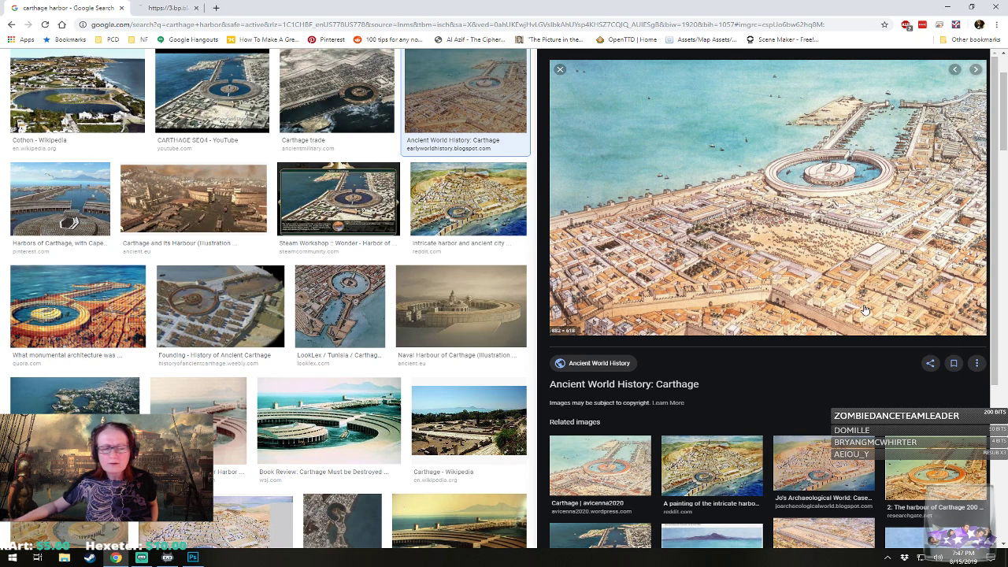
- Copy the opened Carthage harbour image to the clipboard and switch back to Photoshop
click(173, 7)
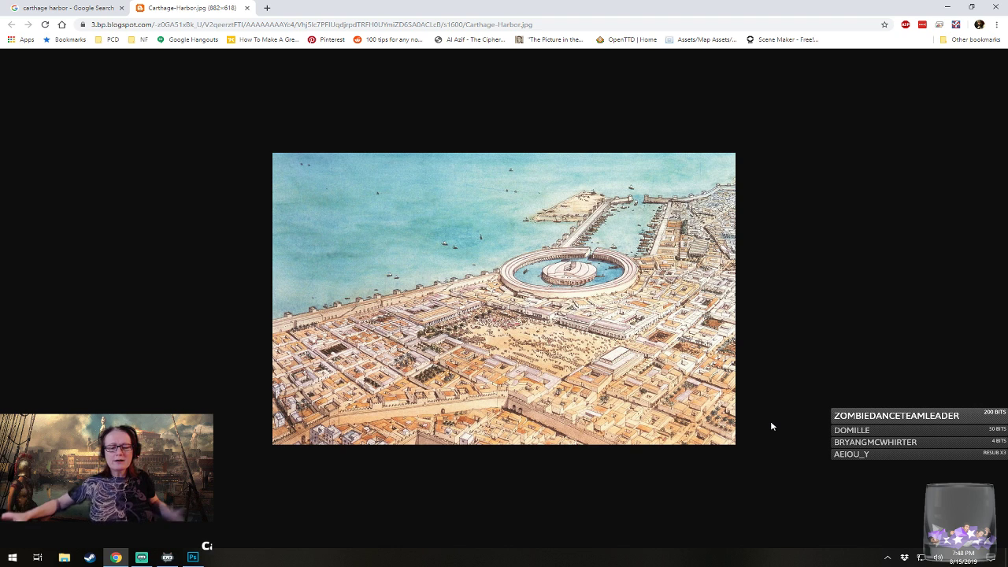
right_click(608, 373)
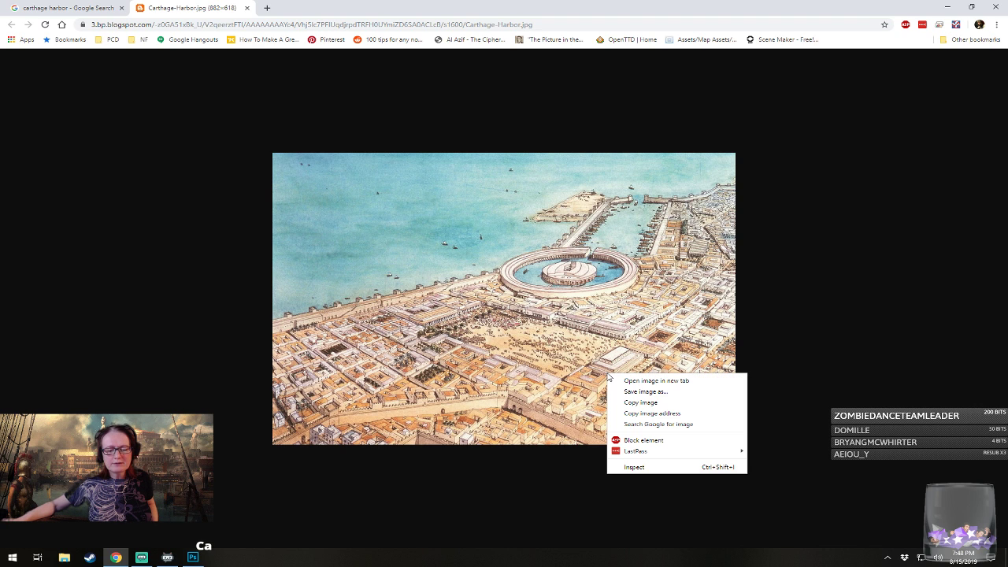
click(644, 403)
drag(290, 10, 1007, 315)
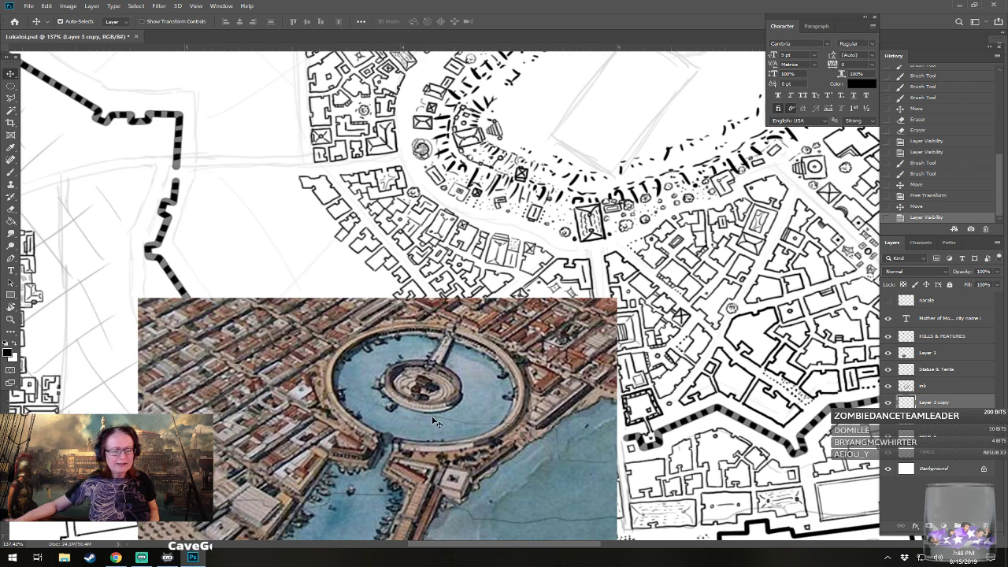
- Hide Layer 1 with the old reference picture and paste the copied Carthage harbour image above it
click(774, 399)
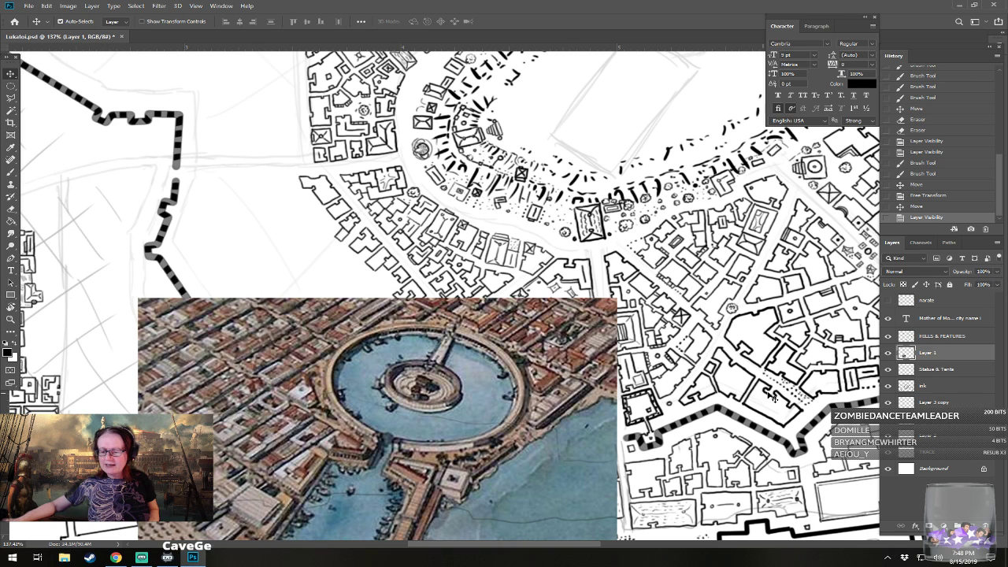
click(888, 355)
key(ctrl+v)
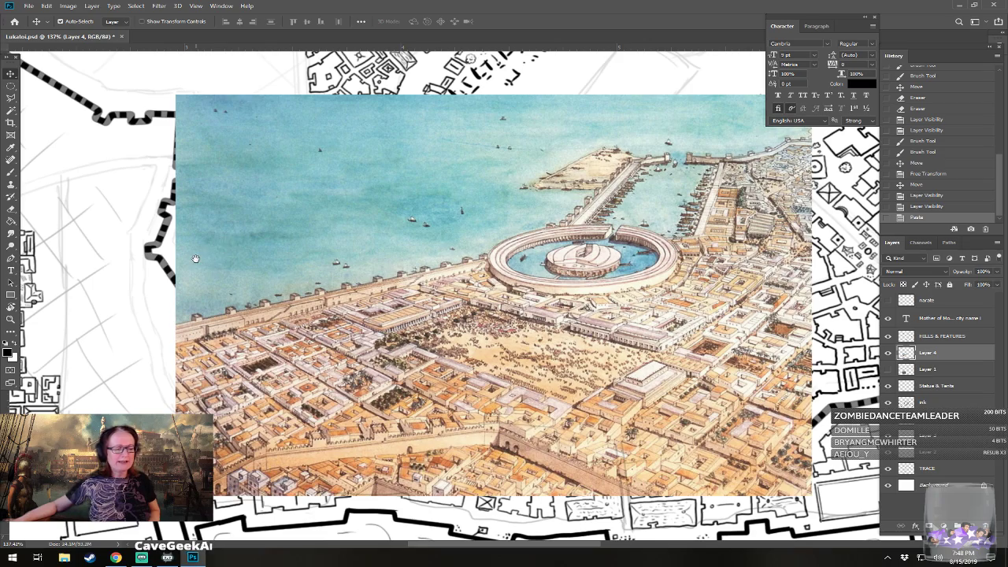
- Move the pasted harbour picture beside the inked circular harbour, leaving the ring and its surroundings uncovered
drag(186, 250, 589, 378)
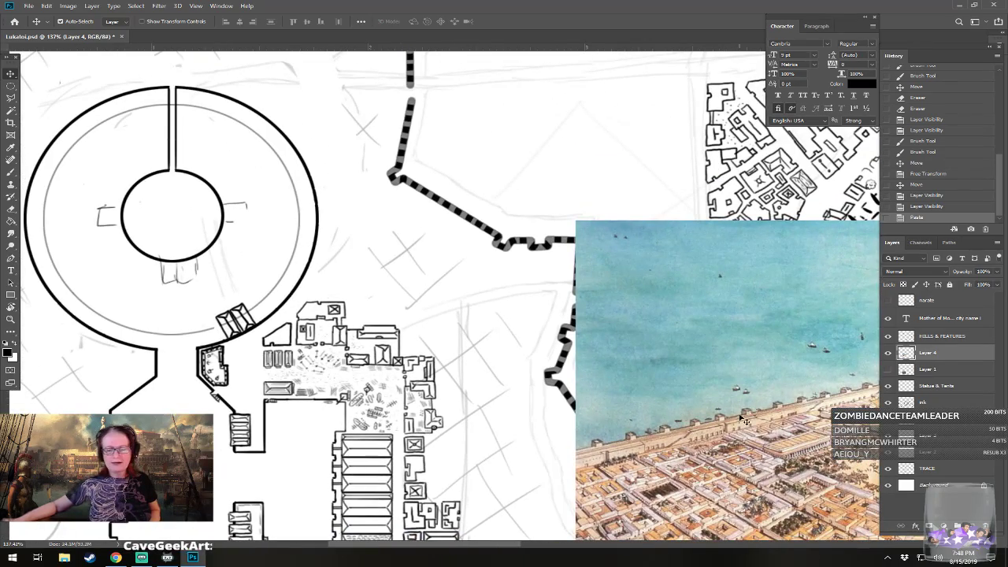
drag(732, 396, 540, 207)
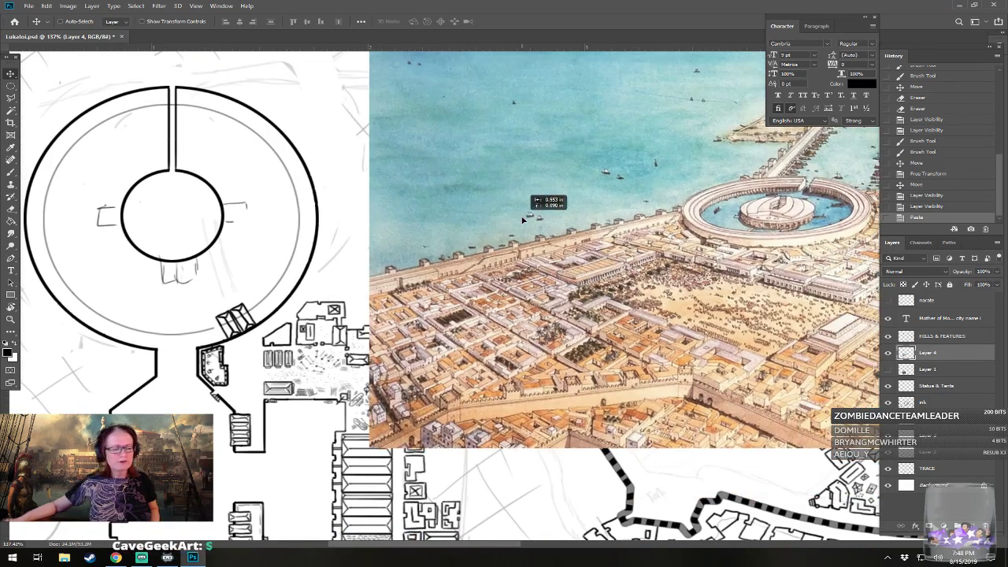
drag(340, 212, 451, 345)
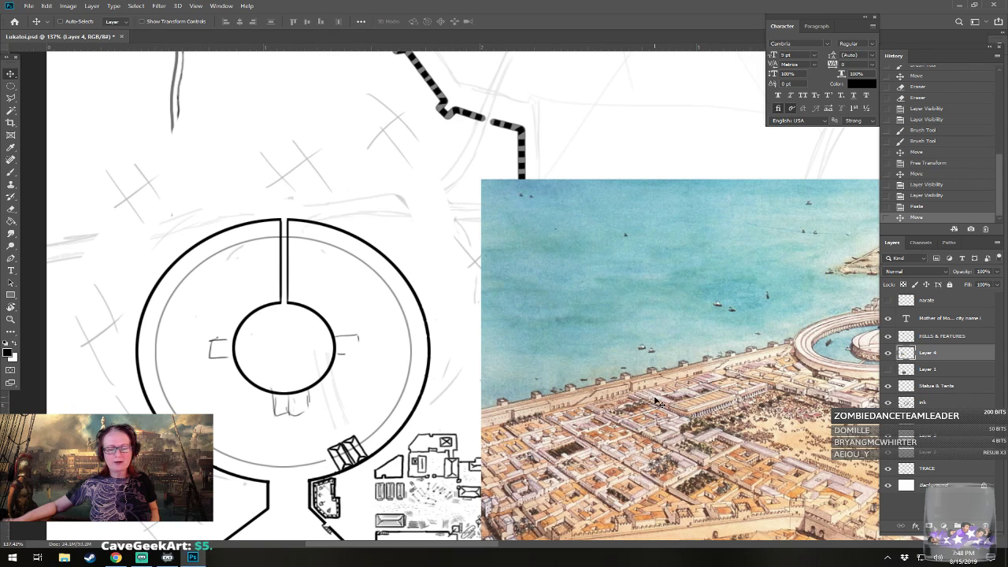
drag(647, 385, 621, 324)
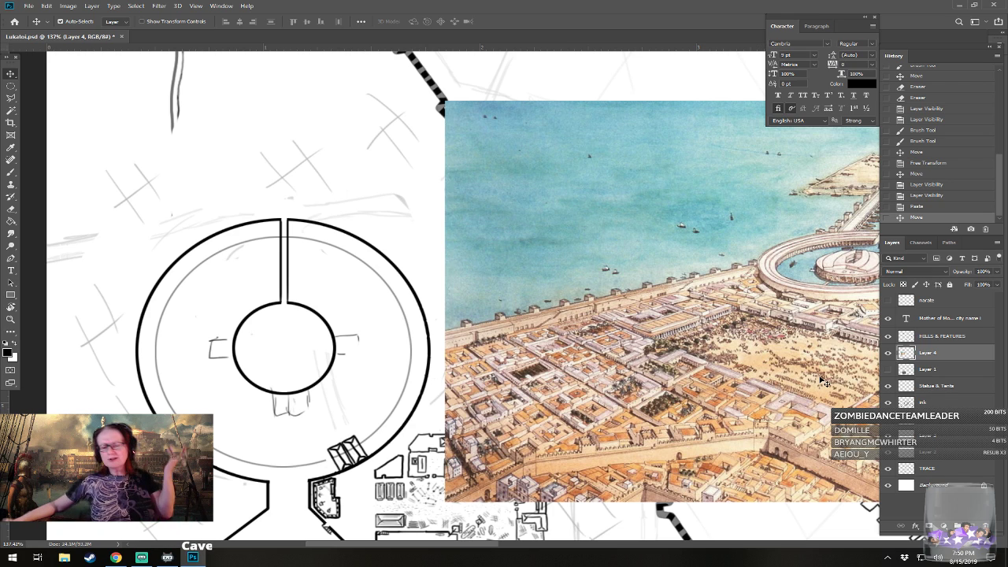
- Identify the thin inner ring by toggling Layer 2's visibility, and set that layer's opacity to 100%
click(890, 454)
click(889, 453)
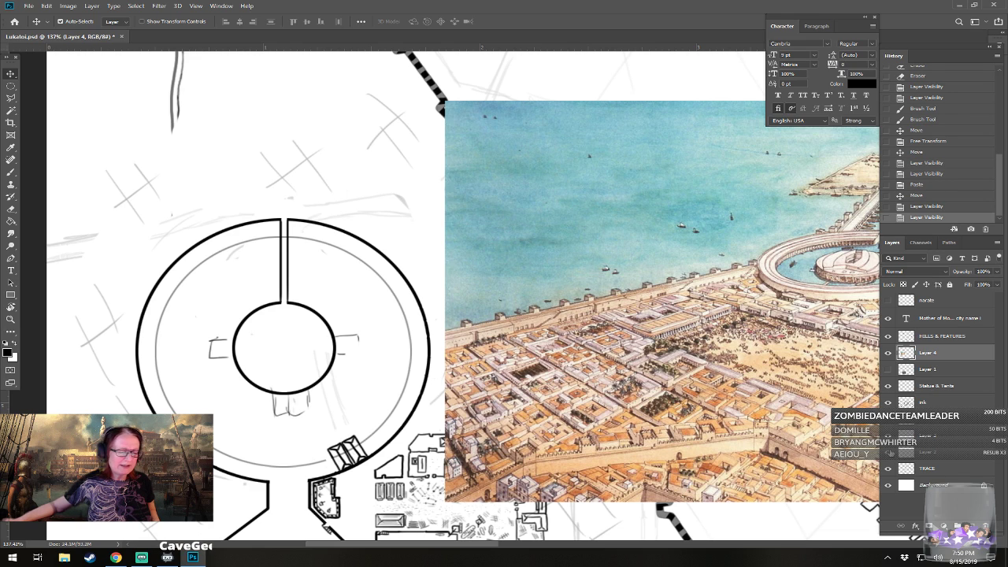
click(889, 454)
click(890, 454)
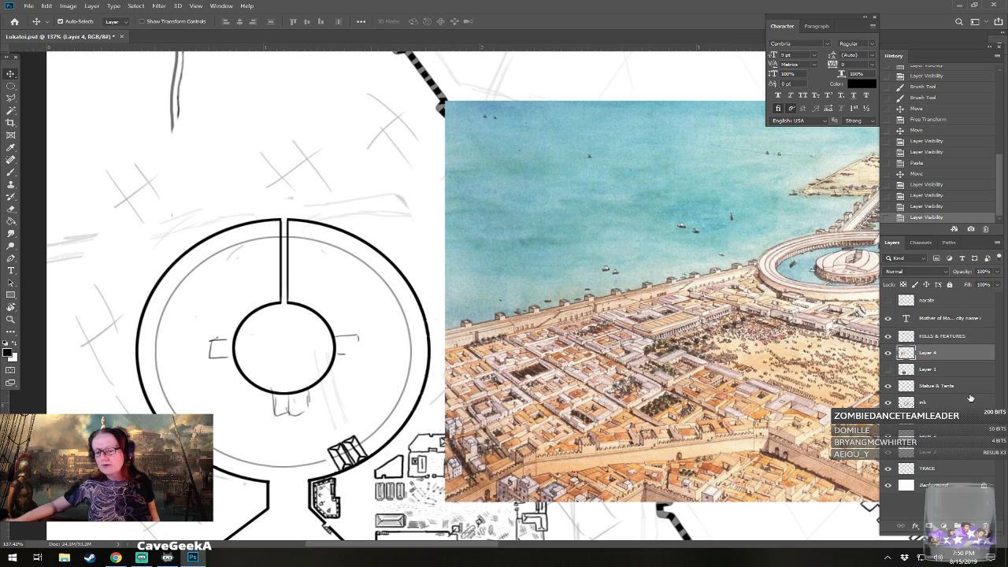
click(954, 453)
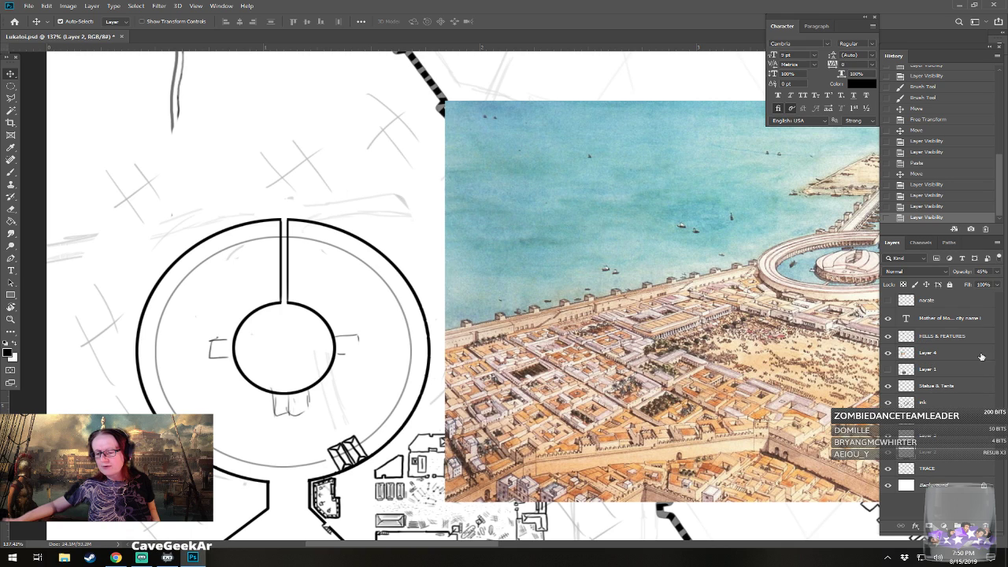
click(997, 272)
drag(969, 284, 1001, 285)
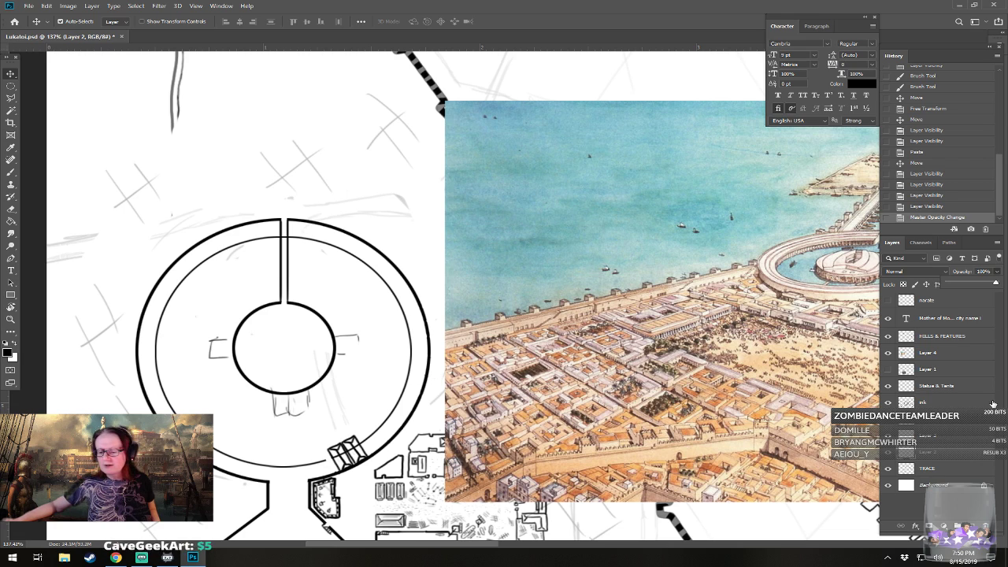
- Delete Layer 3 and Layer 3 copy, which hold the small dock buildings on the harbour's outer wall
click(926, 435)
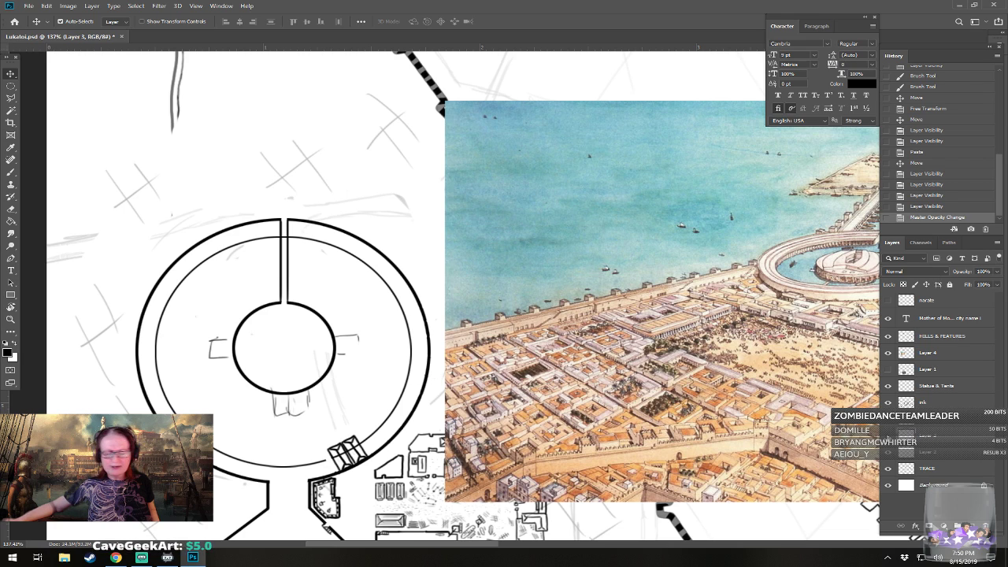
click(888, 436)
ctrl+click(935, 425)
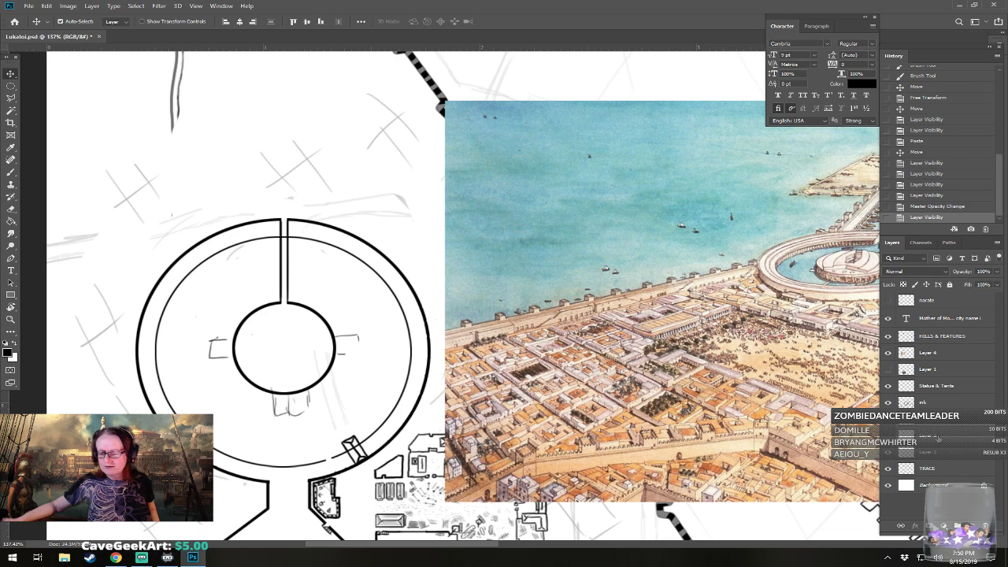
drag(936, 436, 984, 526)
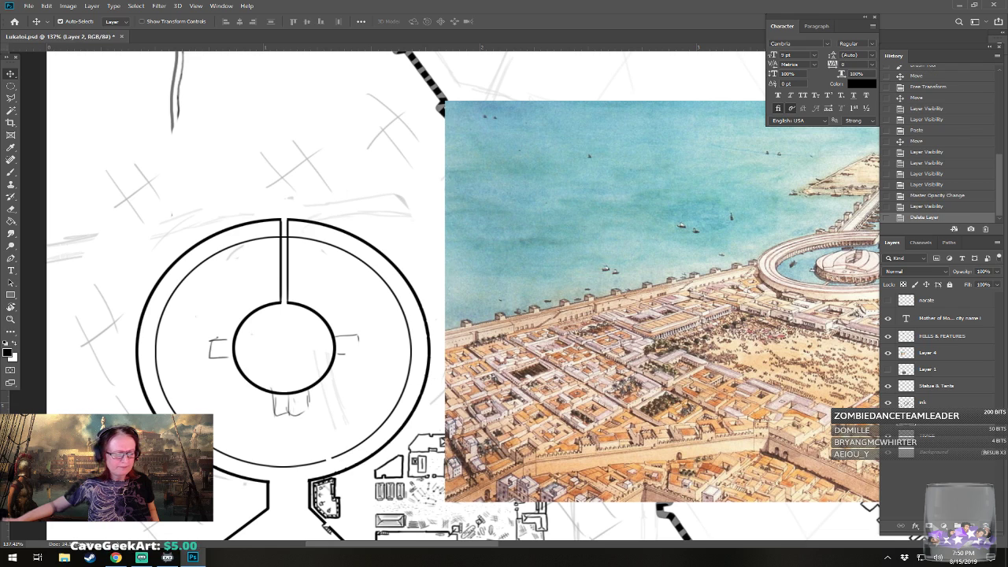
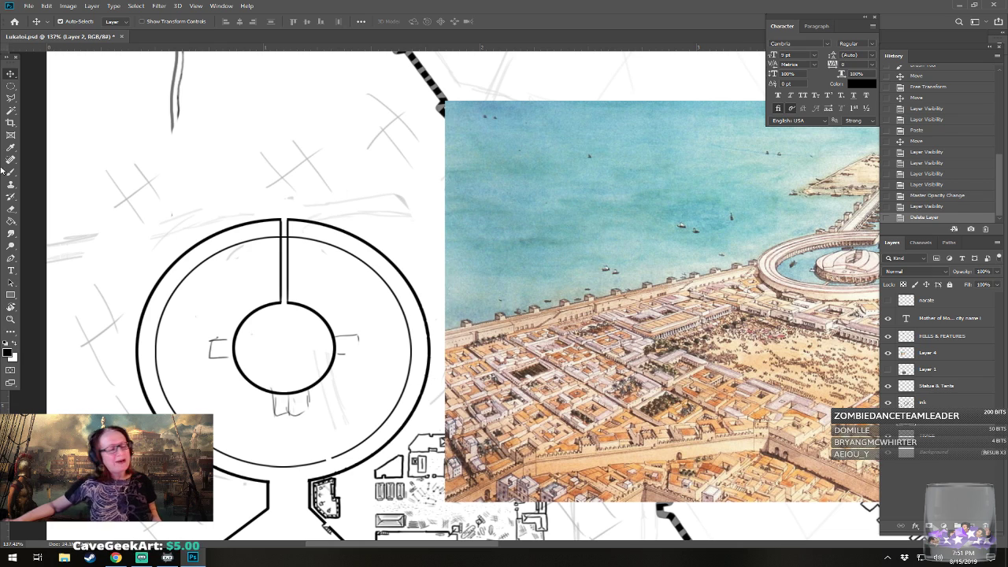
- Draw an elliptical selection between the central island and the thin inner ring, and centre it around the island
click(15, 85)
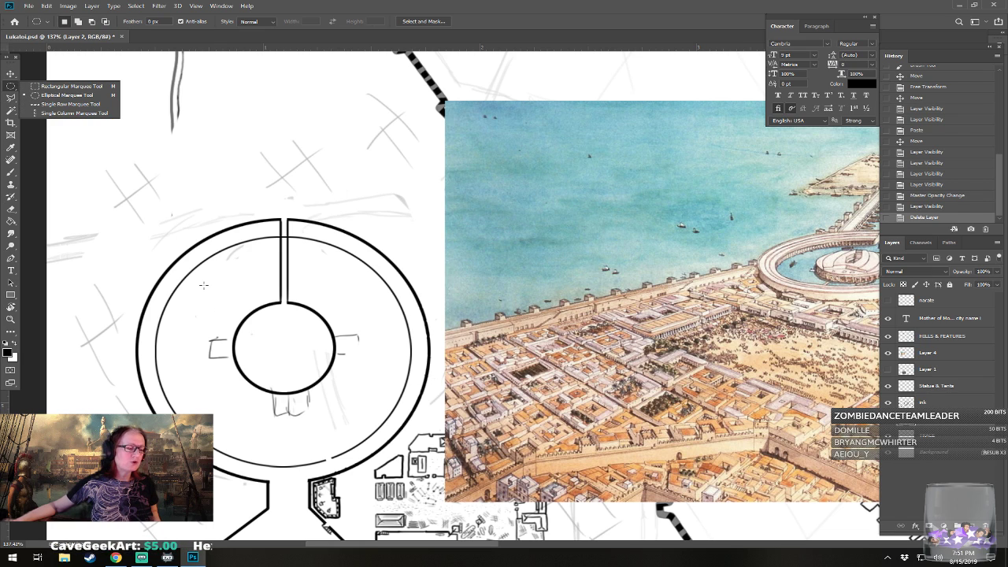
drag(203, 285, 401, 464)
drag(359, 408, 334, 380)
- Enlarge the elliptical selection proportionally to about 110.5% and reposition it concentrically within the harbour ring
click(139, 7)
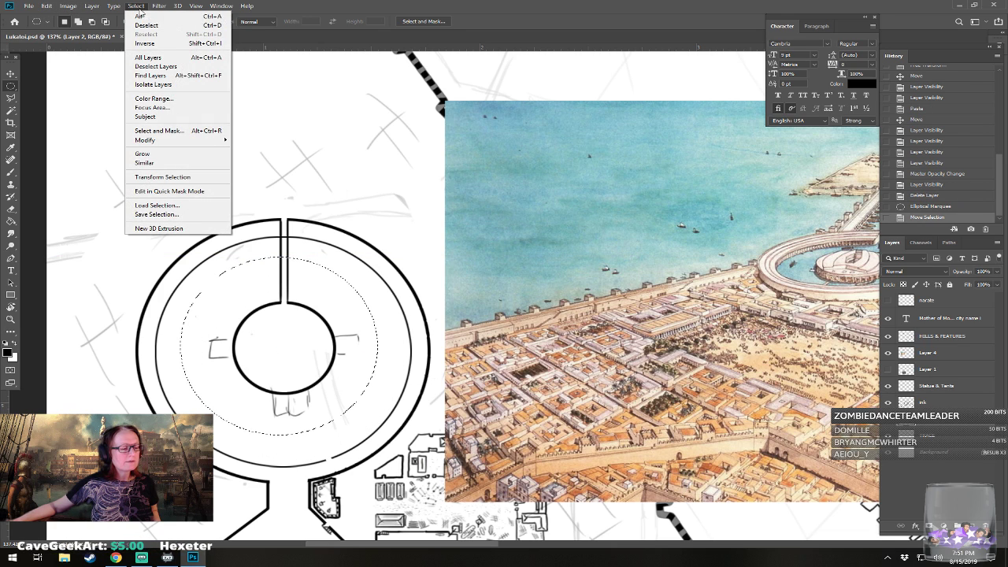
click(191, 177)
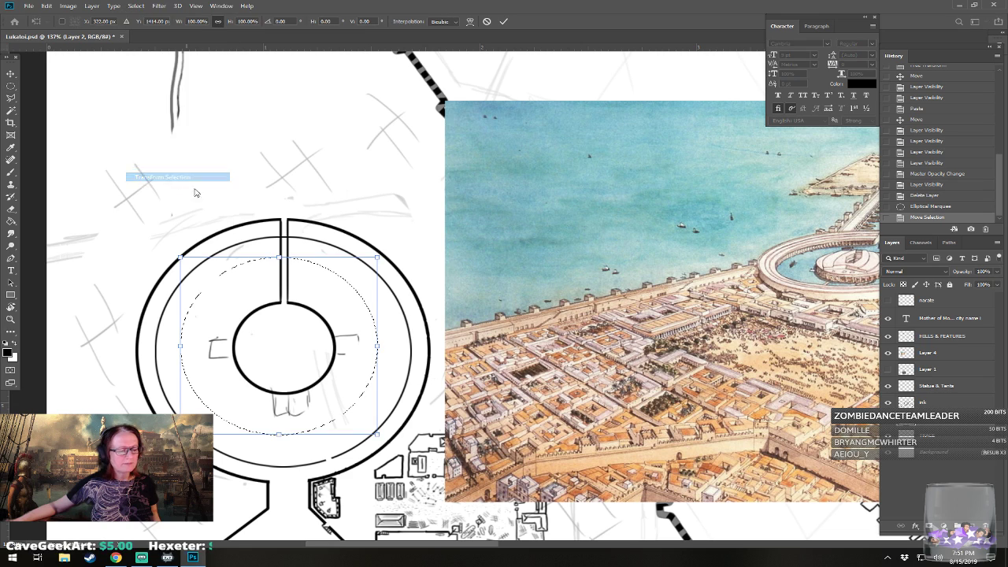
drag(378, 435, 399, 453)
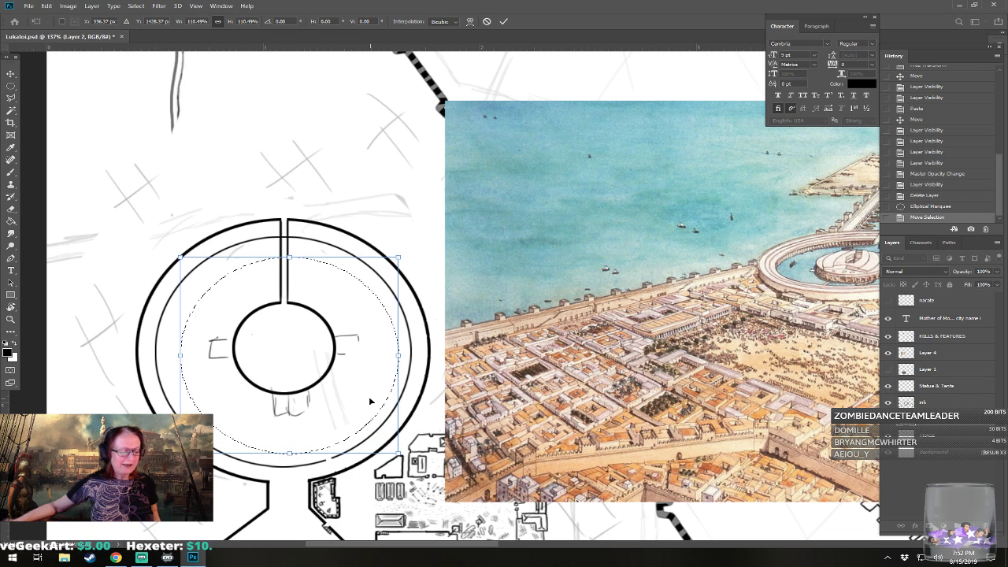
drag(370, 400, 363, 398)
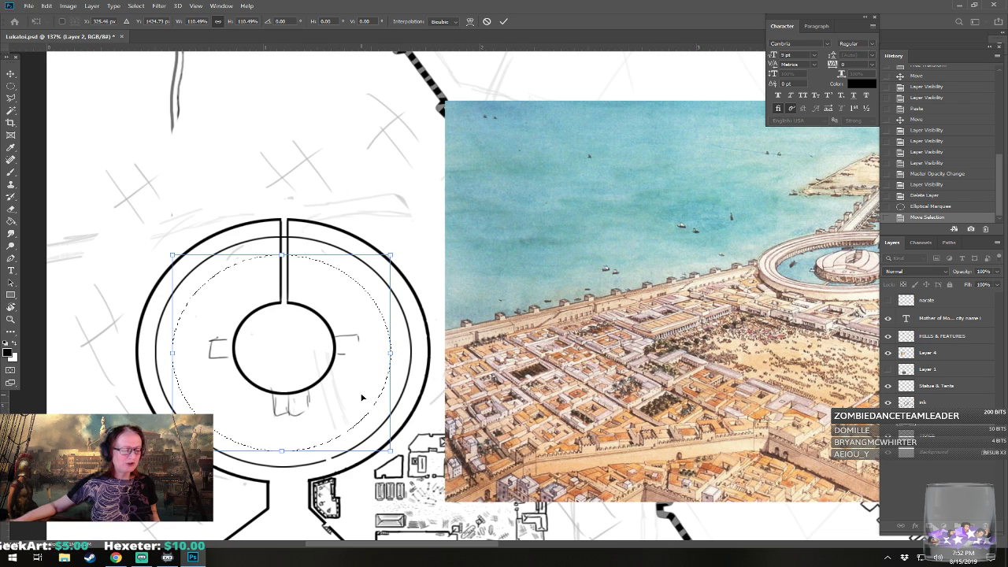
key(Return)
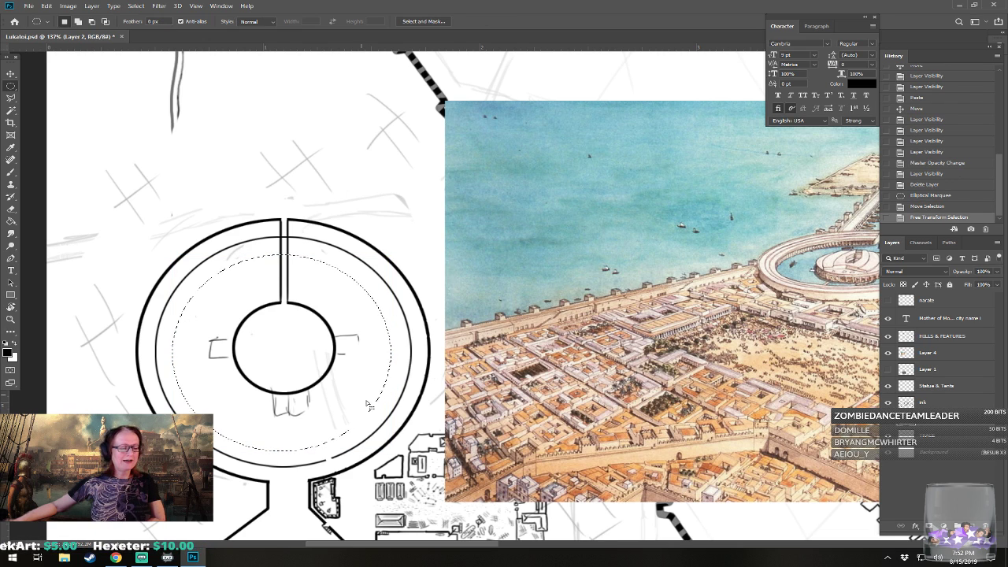
key(Right)
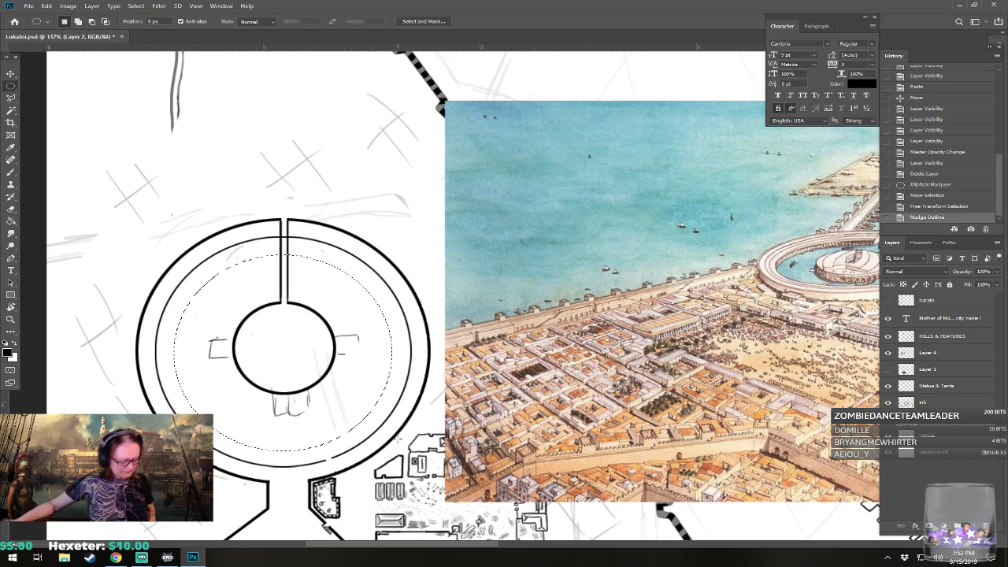
- Transform the elliptical selection again, scaling it proportionally to about 104.6% so its edge sits closer to the inner ring
scroll(399, 440, down, 4)
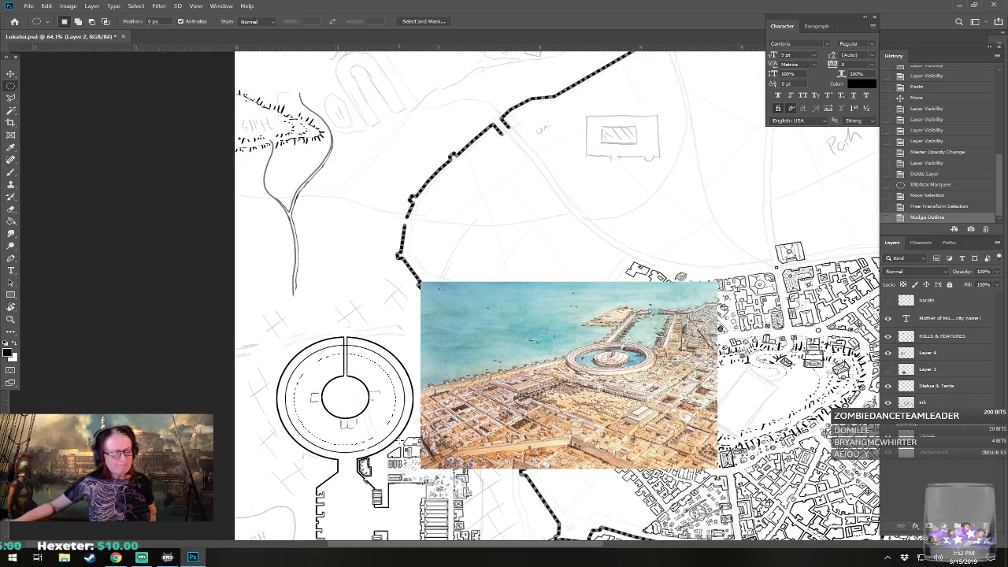
scroll(394, 463, up, 3)
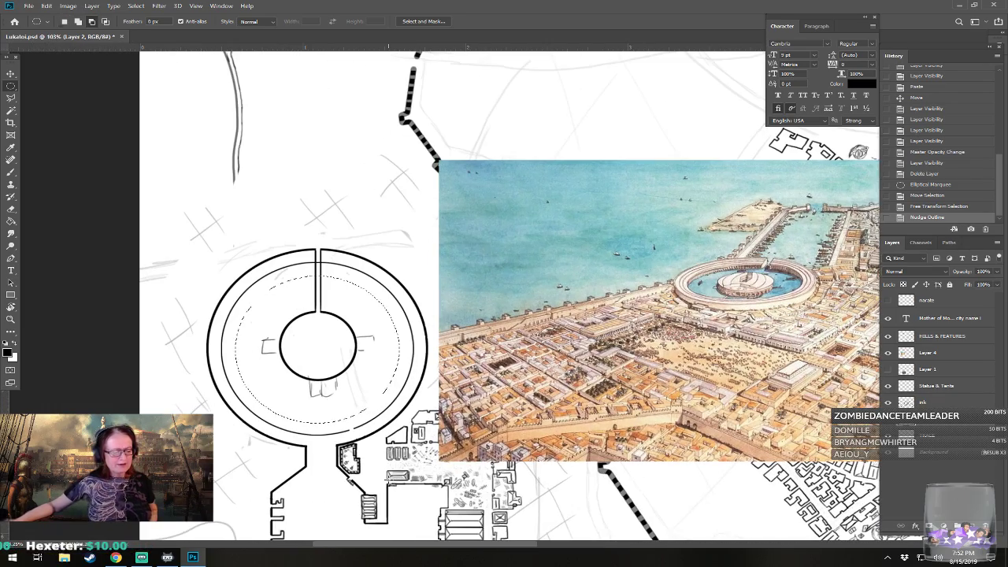
drag(368, 405, 360, 395)
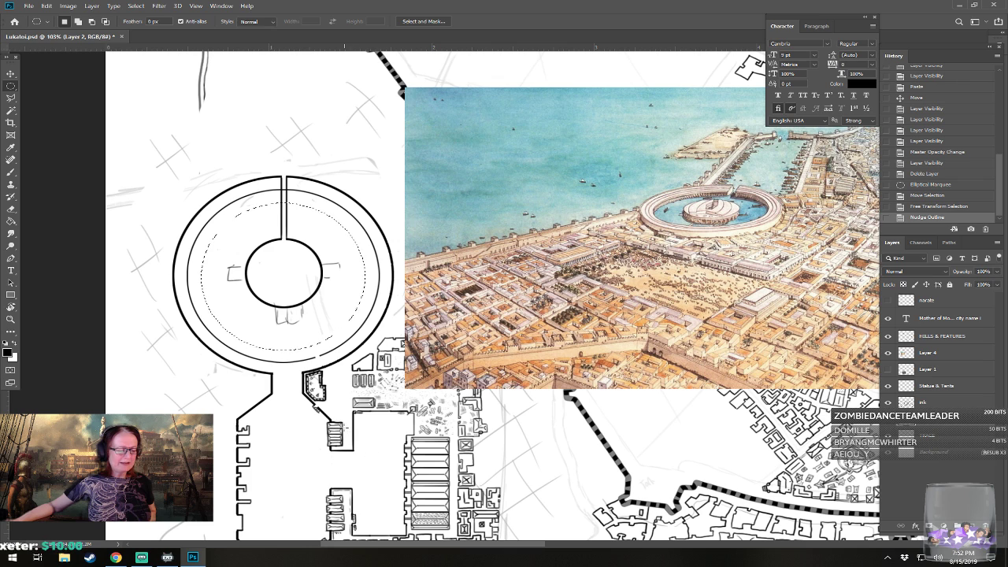
scroll(322, 362, up, 2)
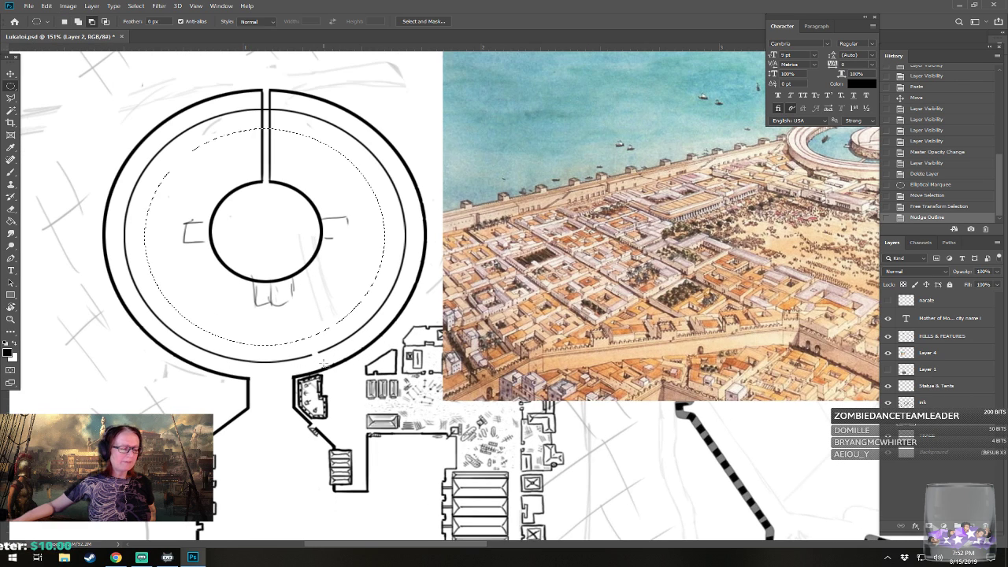
drag(340, 261, 346, 332)
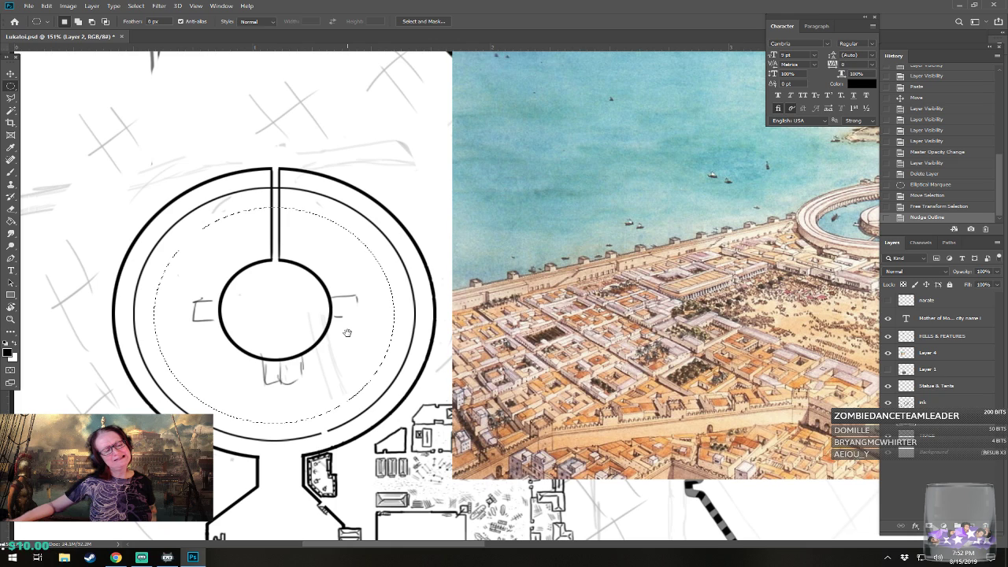
click(137, 7)
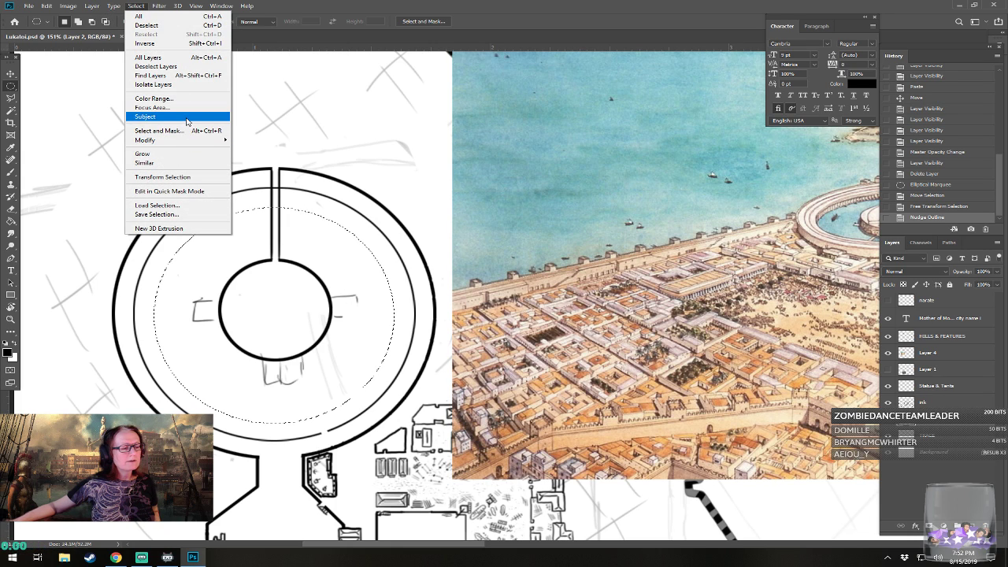
click(200, 177)
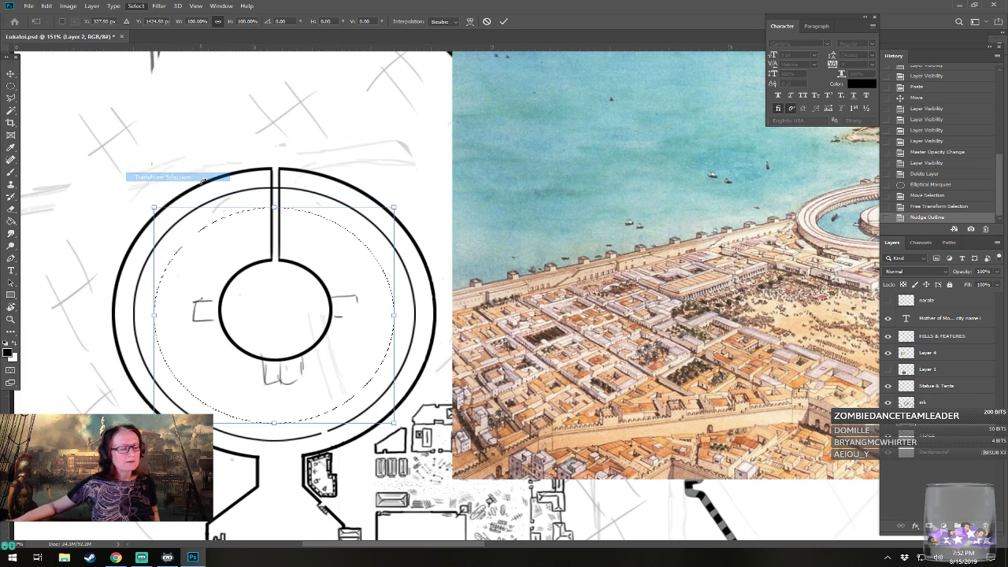
drag(391, 423, 397, 427)
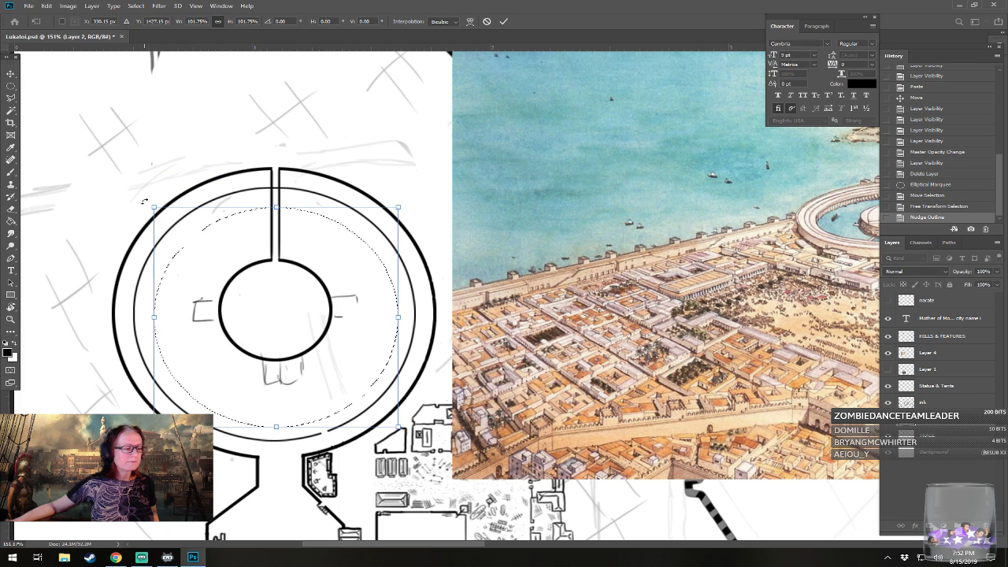
drag(154, 207, 145, 201)
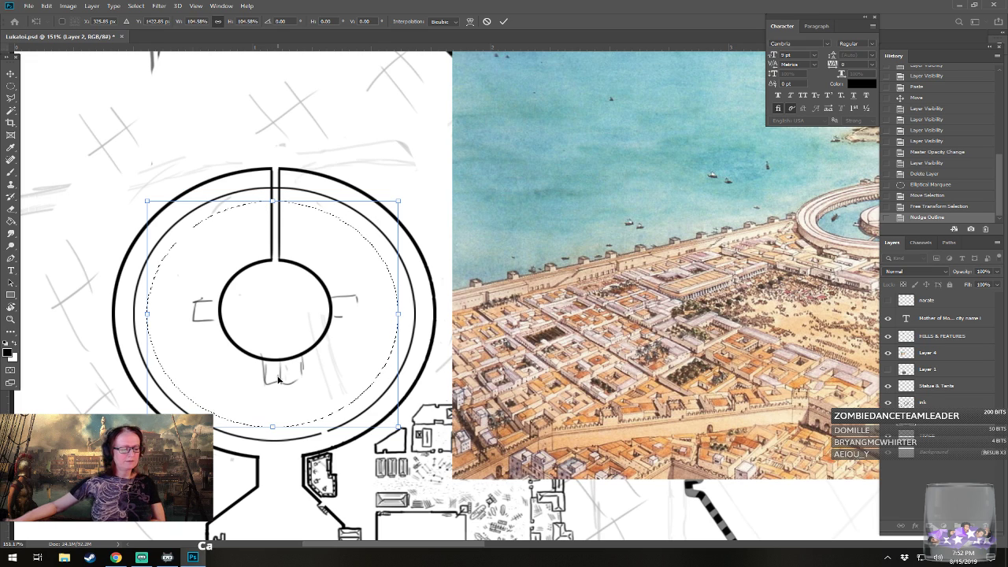
- Nudge the enlarged elliptical selection sideways until it is centred around the harbour's island, and apply the transformation
key(Right)
key(Right)
key(Right)
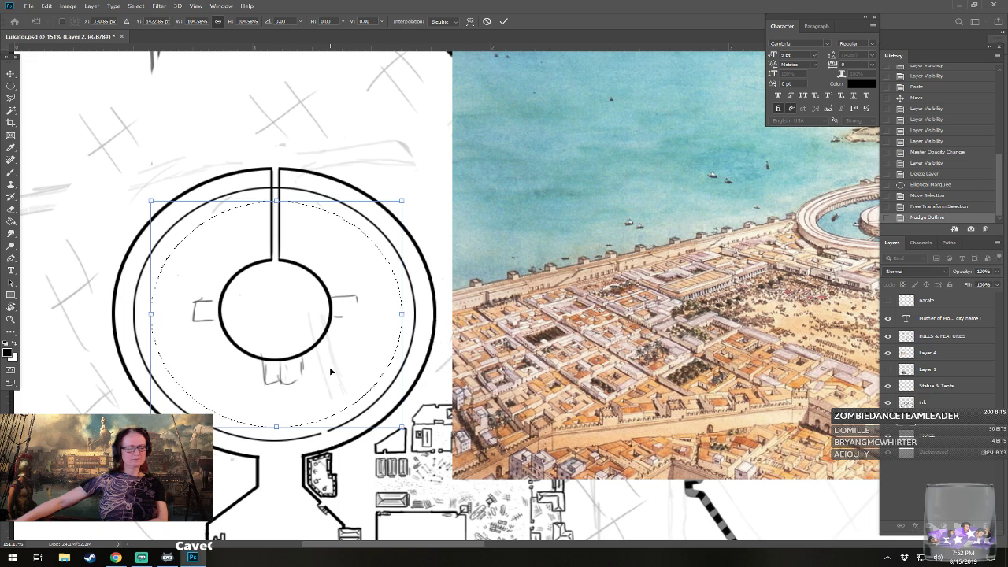
key(Left)
key(Left)
key(Left)
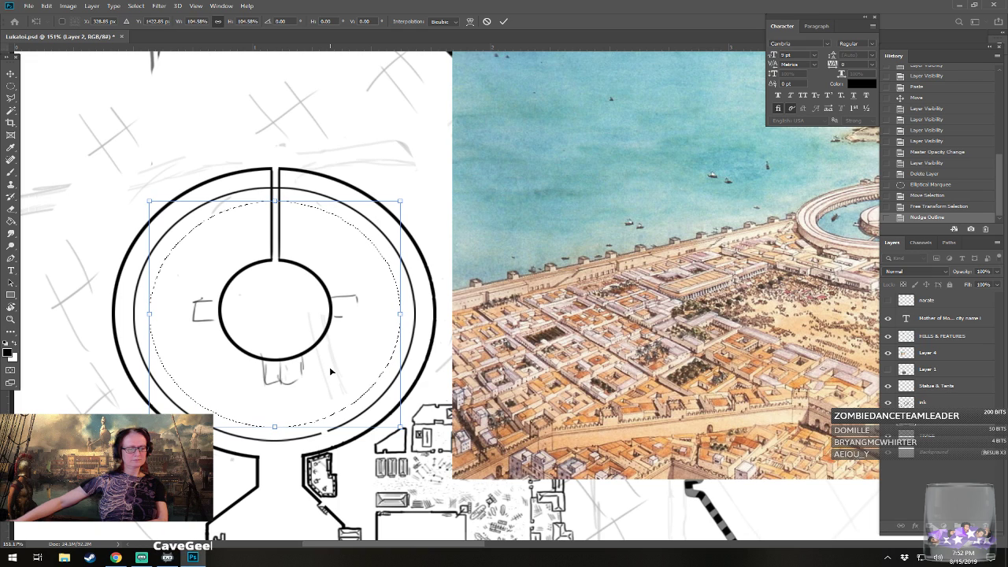
key(Return)
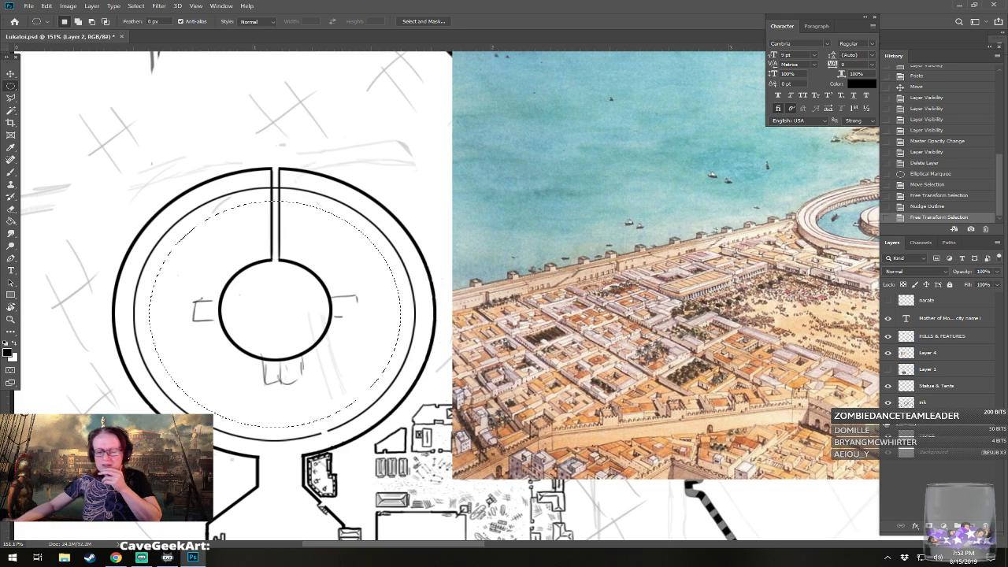
- Hide Layer 2, which holds the thin inner ring, and Layer 4 with the Carthage reference picture
key(ctrl+comma)
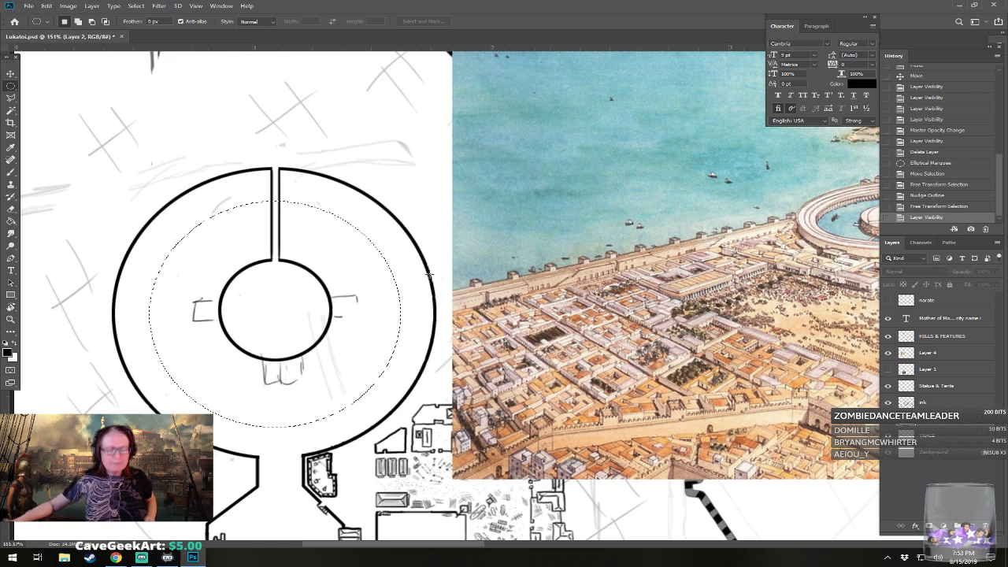
drag(803, 248, 713, 305)
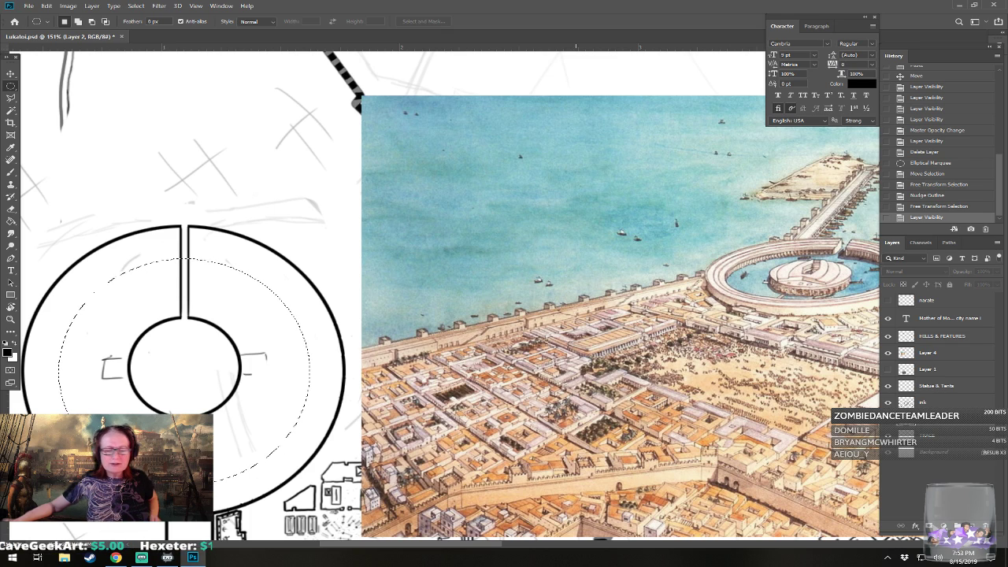
drag(258, 406, 437, 82)
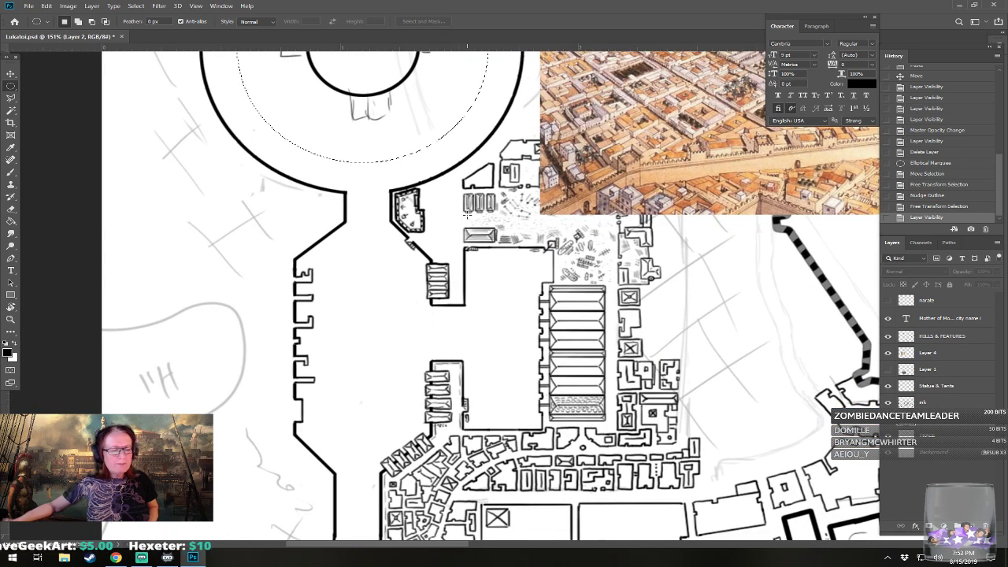
scroll(467, 213, down, 4)
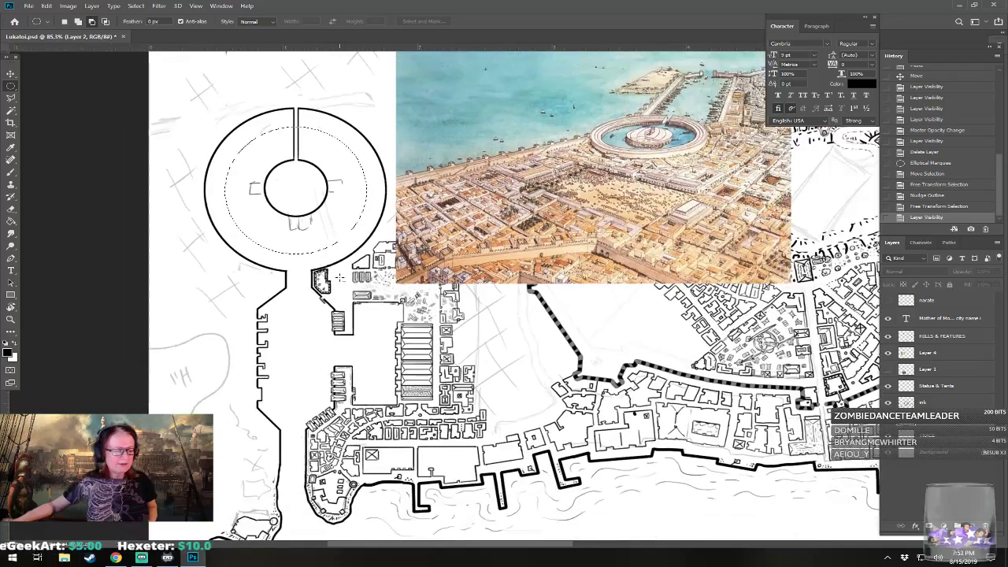
scroll(339, 268, up, 1)
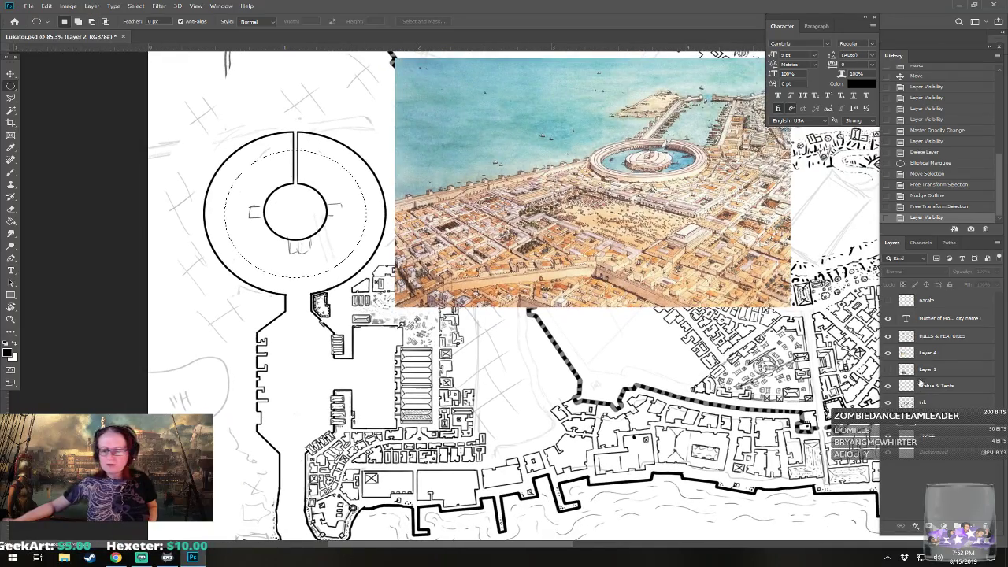
click(888, 351)
drag(581, 287, 518, 308)
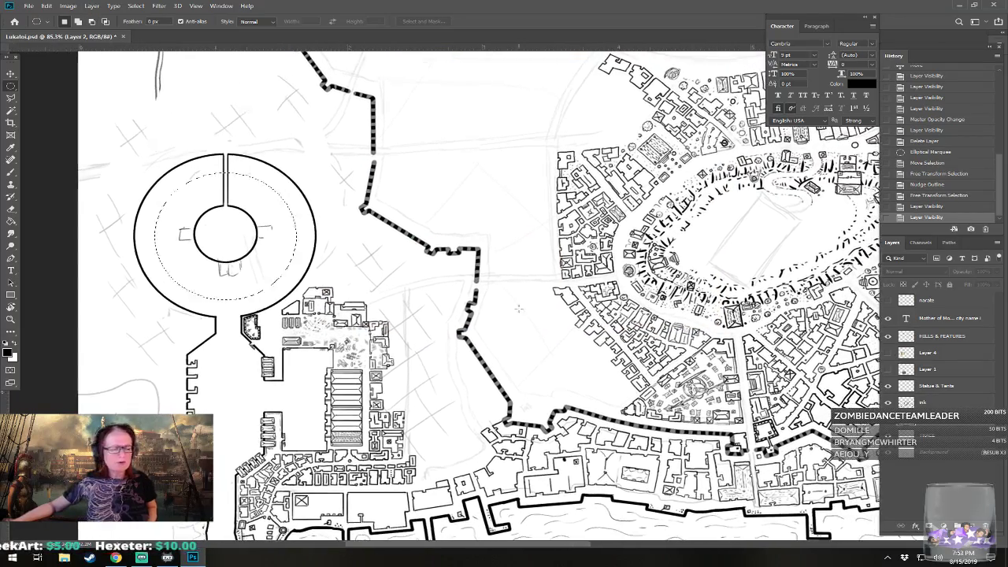
scroll(518, 308, down, 5)
drag(592, 320, 469, 377)
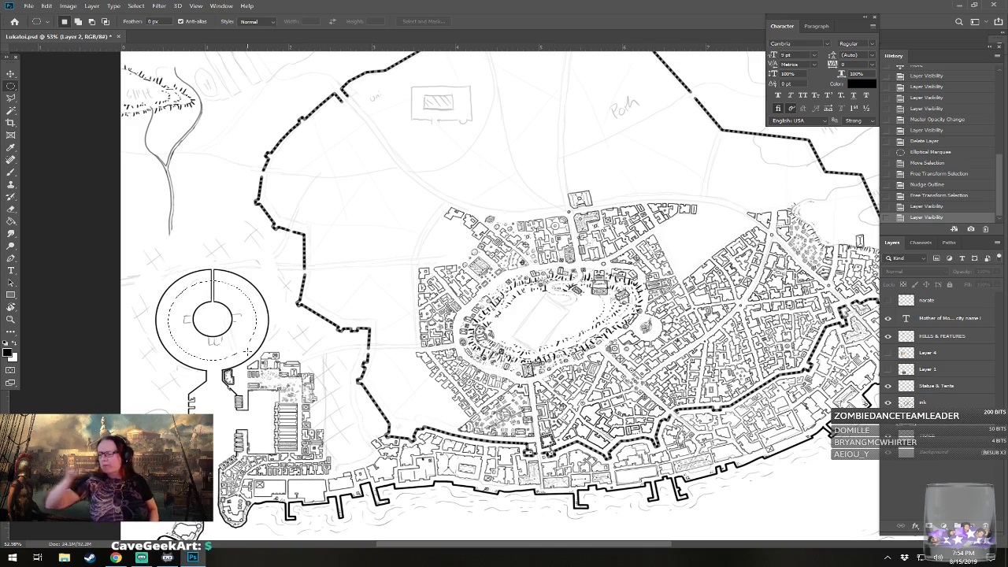
scroll(137, 426, up, 1)
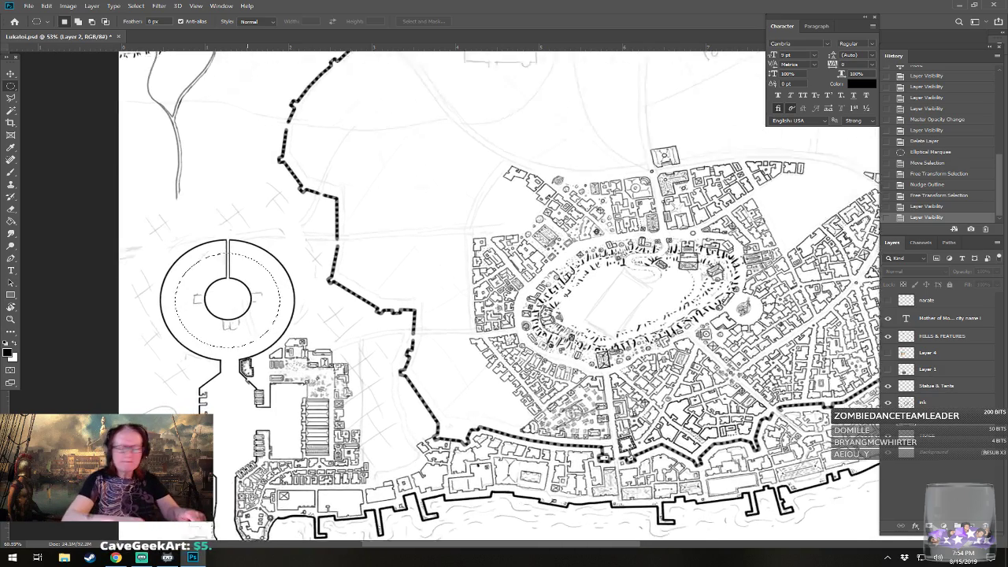
scroll(126, 394, up, 4)
drag(236, 284, 306, 376)
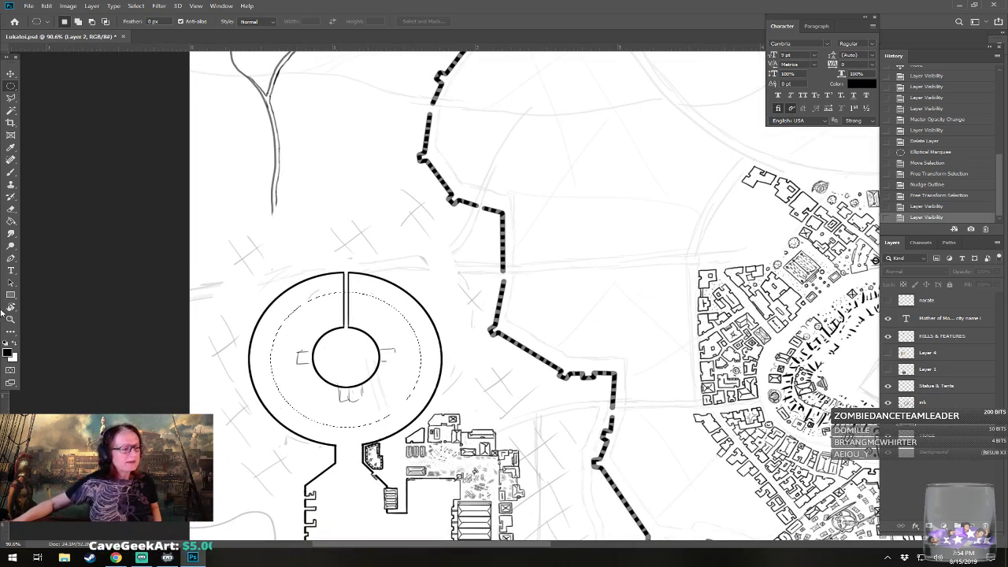
click(47, 6)
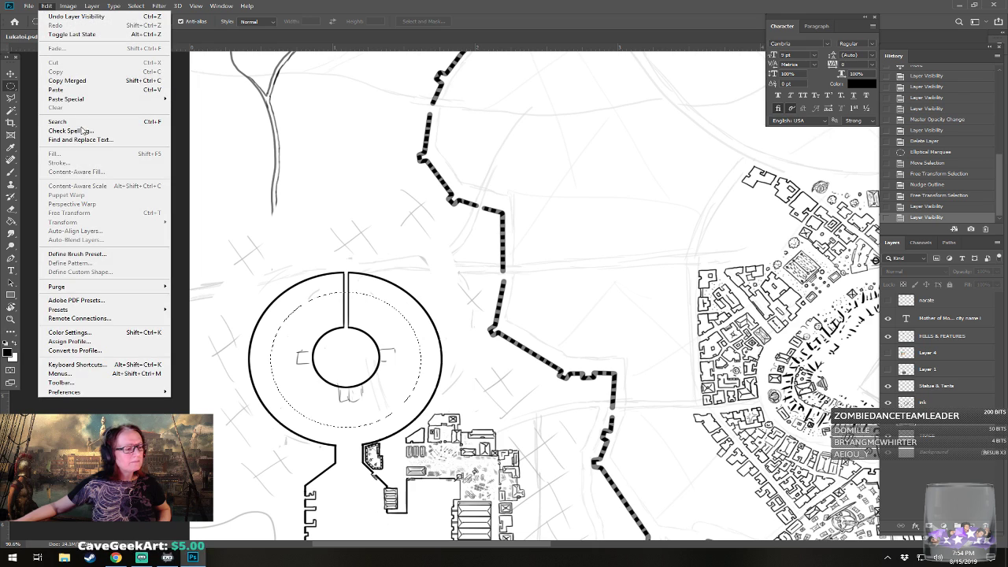
click(221, 5)
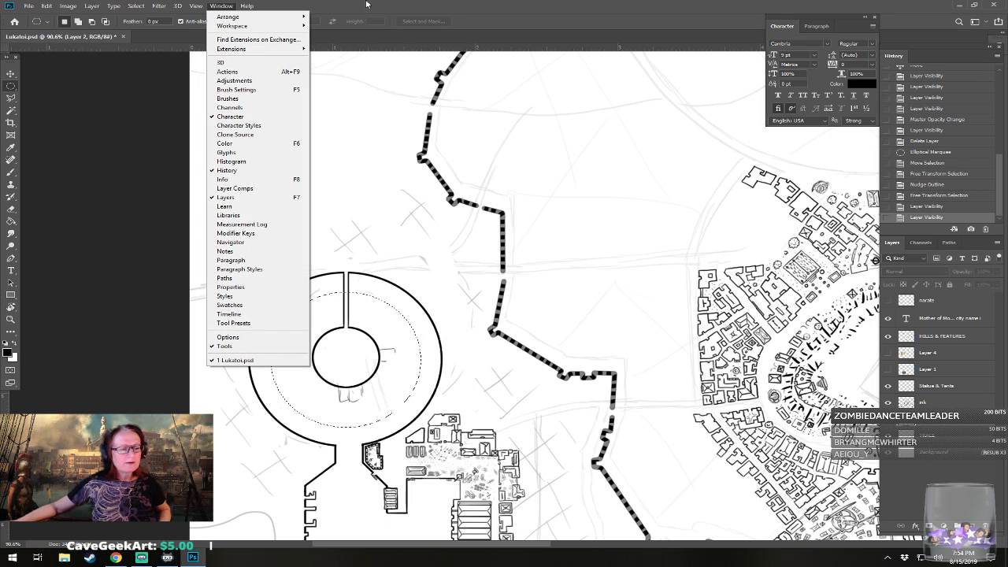
click(378, 6)
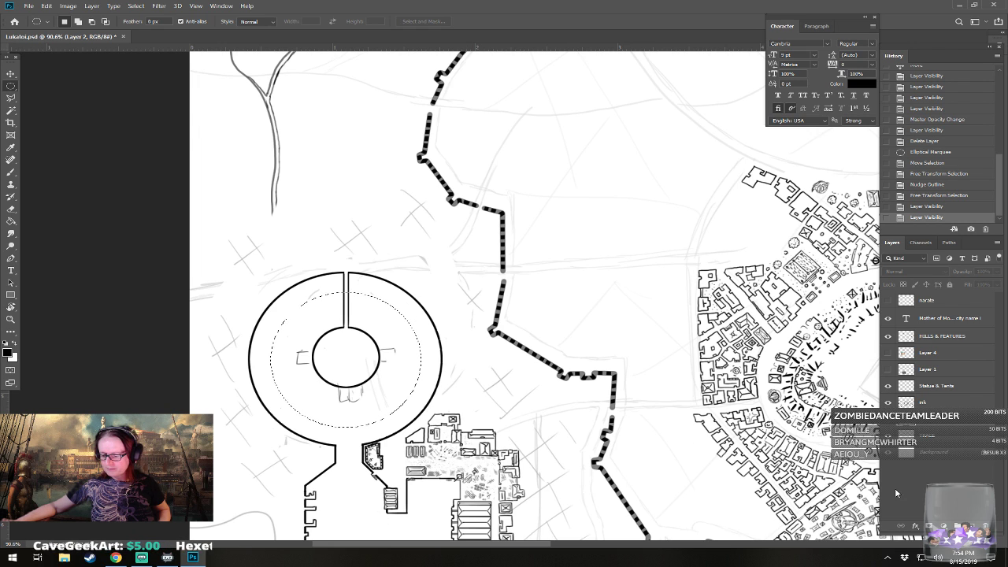
- Add a new layer and stroke the elliptical selection with a 4 px black line, centred on its edge
click(971, 525)
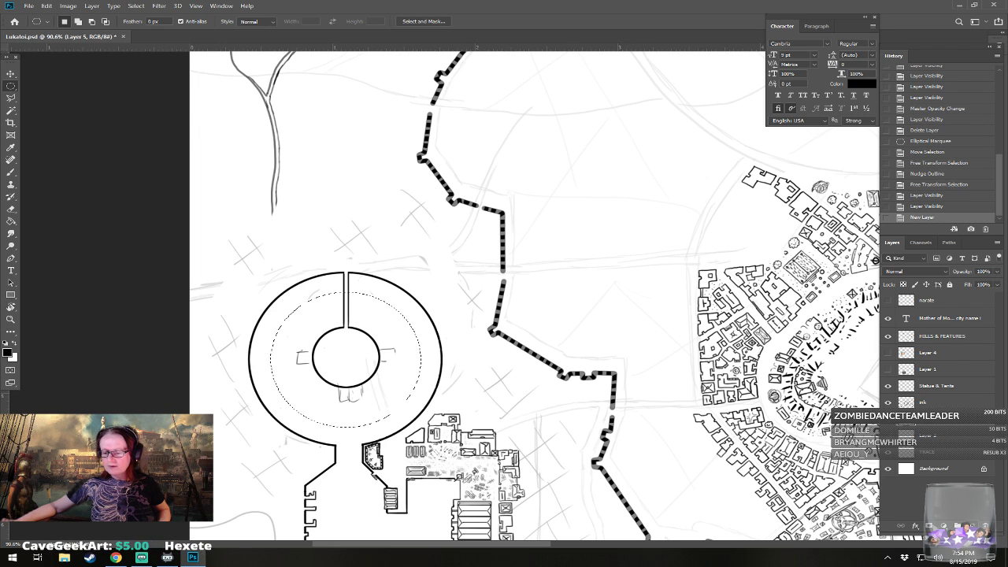
click(46, 6)
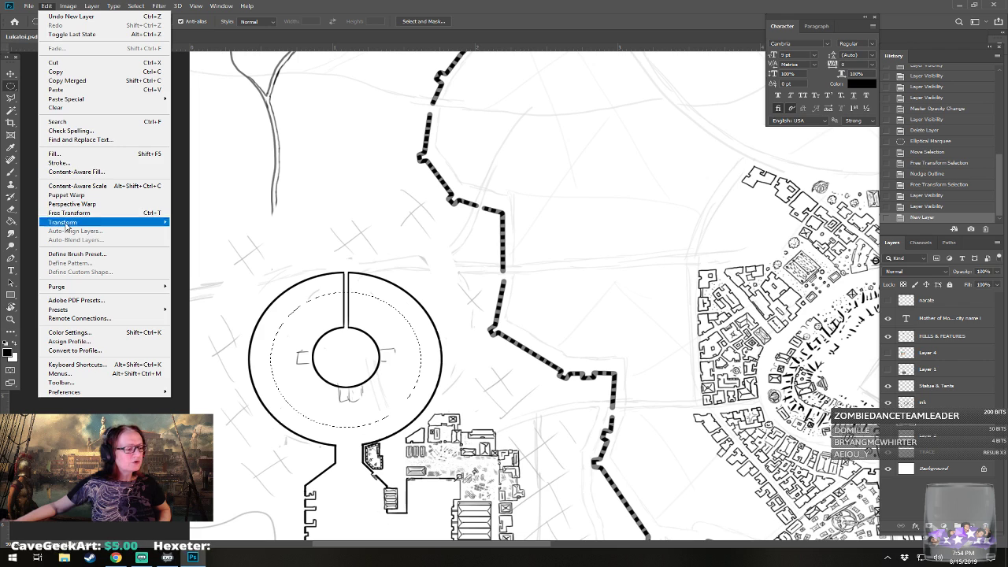
click(59, 162)
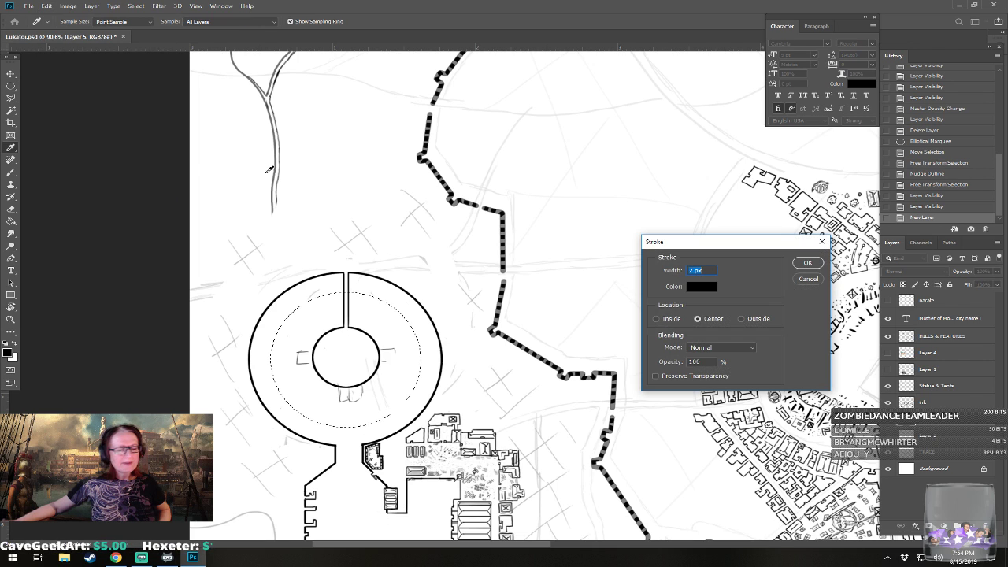
text(4)
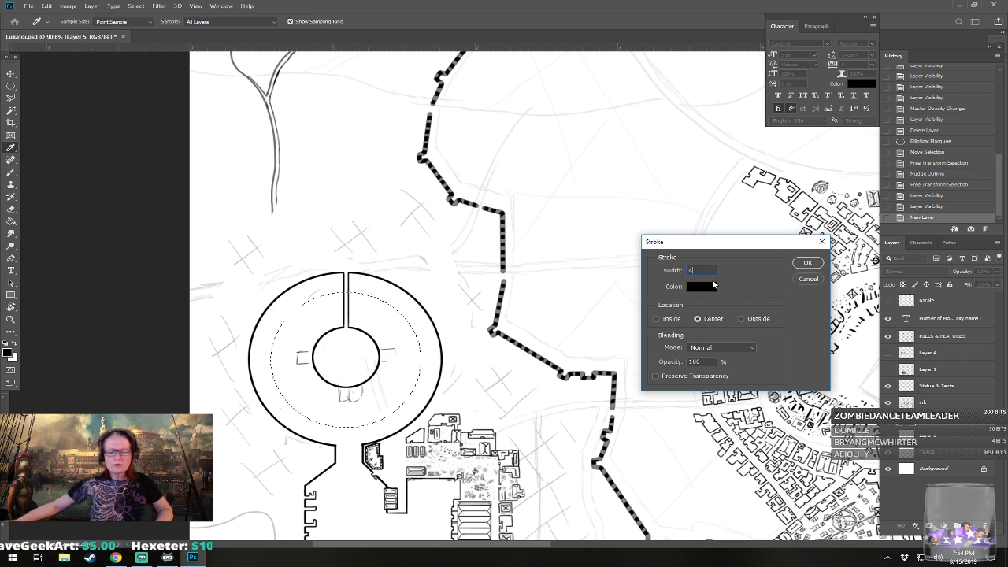
click(807, 263)
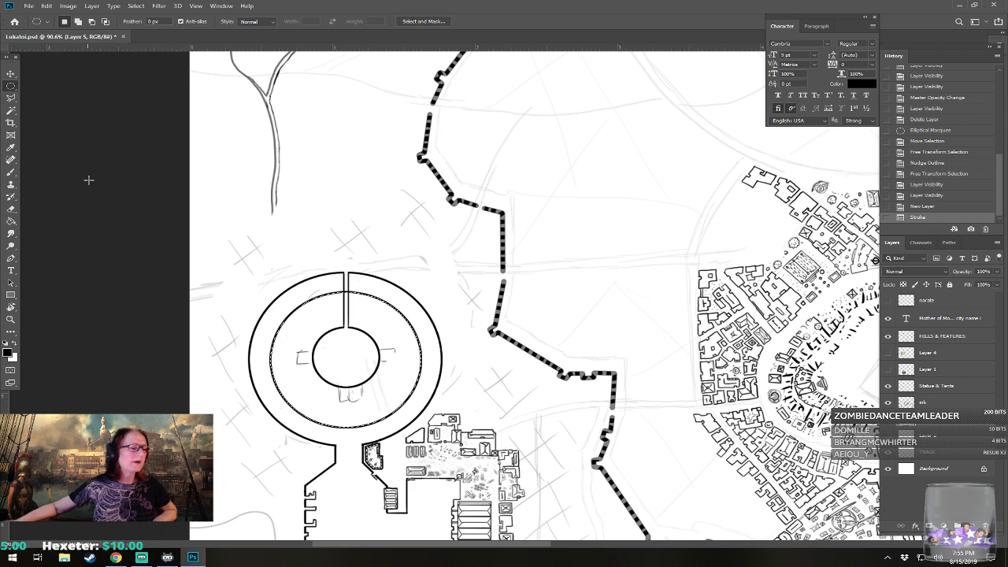
- Deselect the ellipse and erase the bit of the new ring between the two parallel lines joining the outer wall to the island
key(ctrl+d)
scroll(232, 347, up, 3)
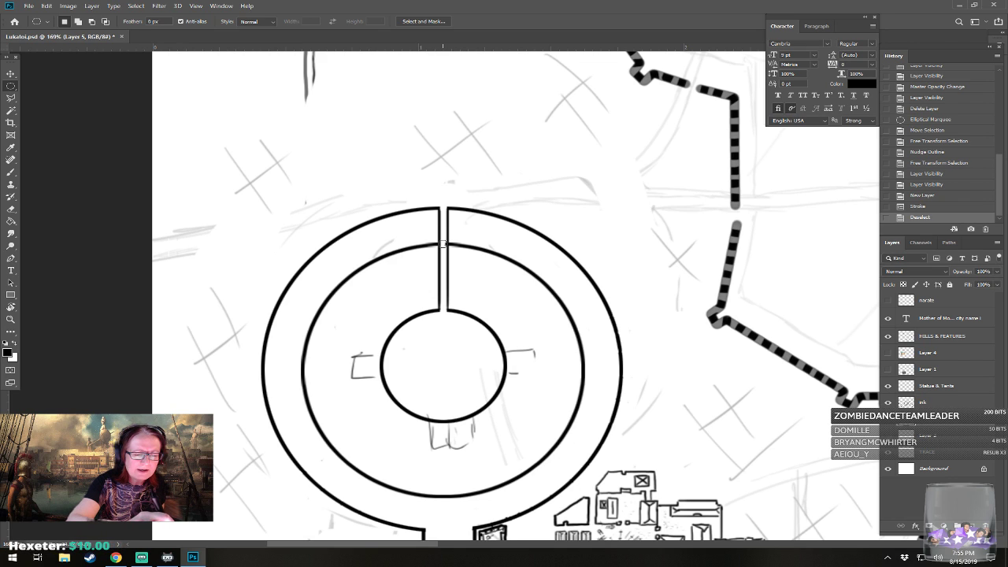
drag(443, 241, 448, 250)
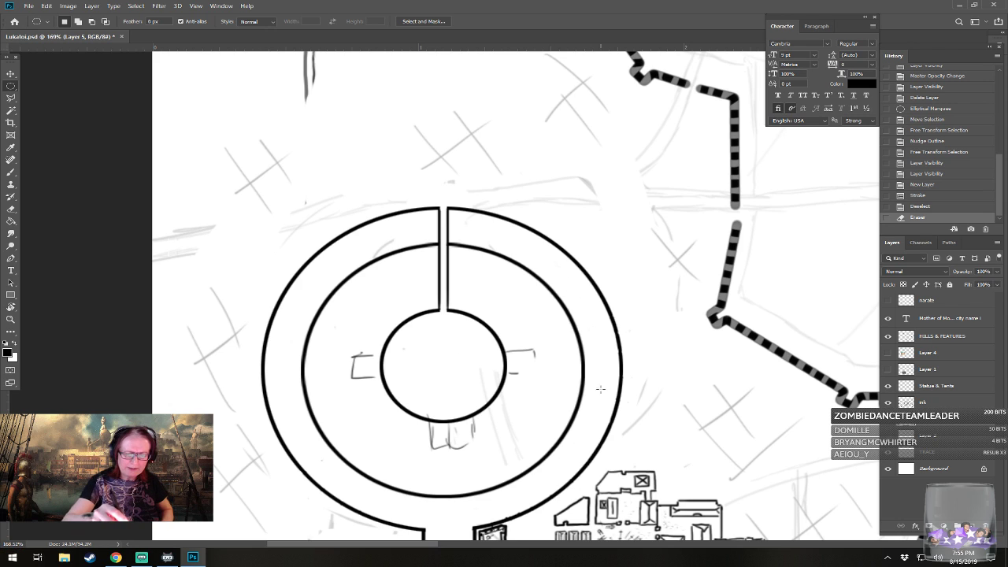
- Extend both side walls of the harbour's southern entrance channel with straight vertical brush lines up to the new inner ring
scroll(554, 464, down, 3)
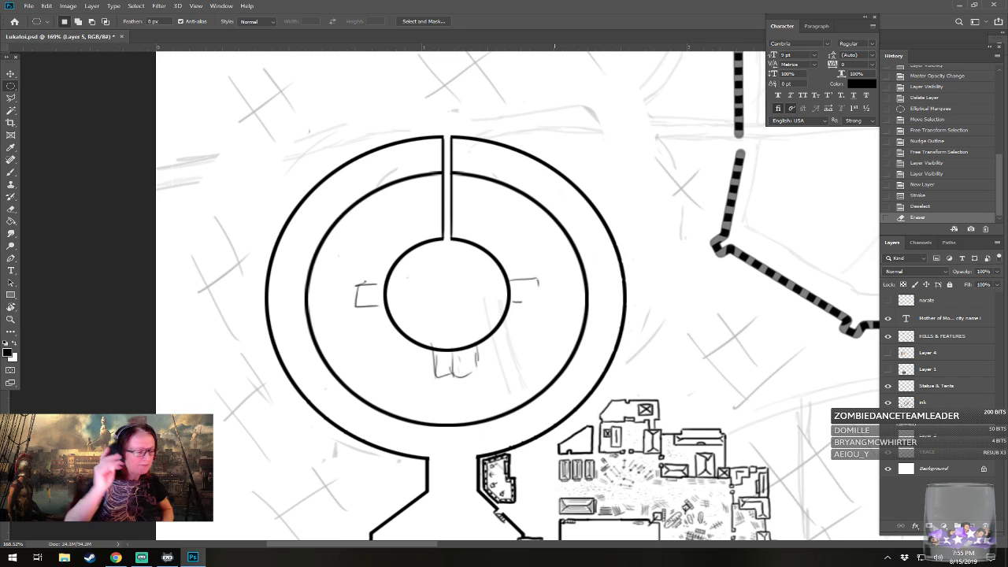
click(12, 173)
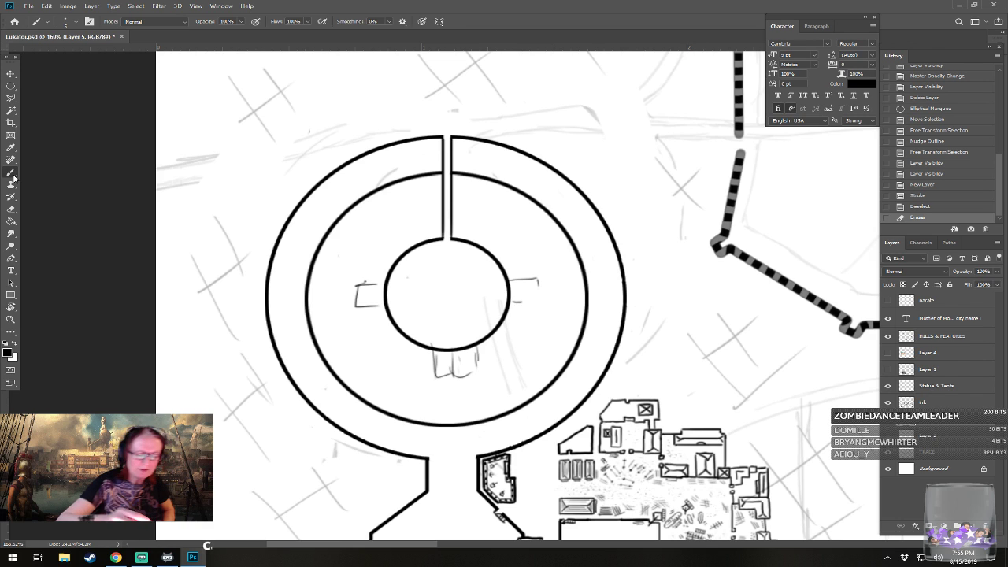
click(427, 458)
shift+click(426, 457)
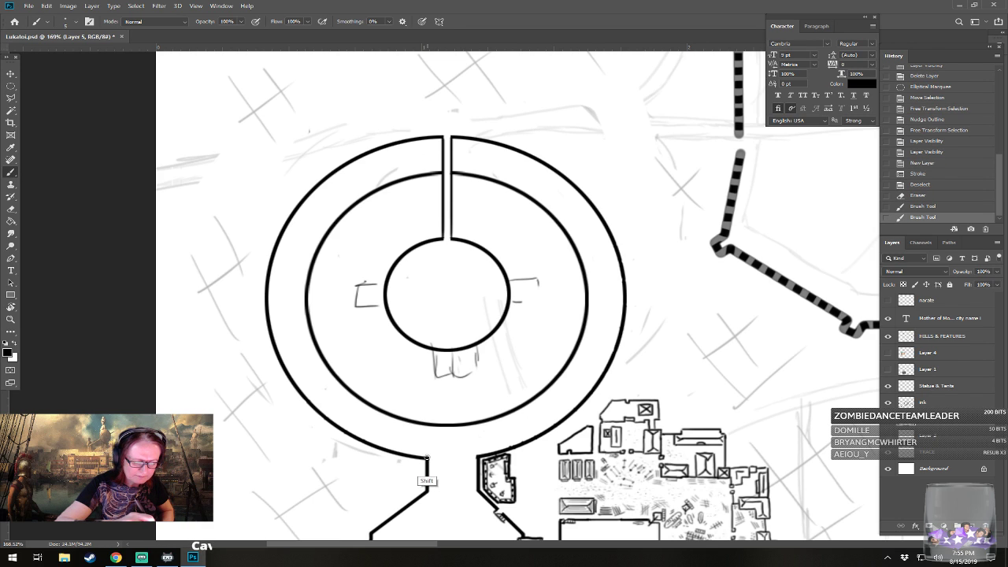
shift+click(427, 425)
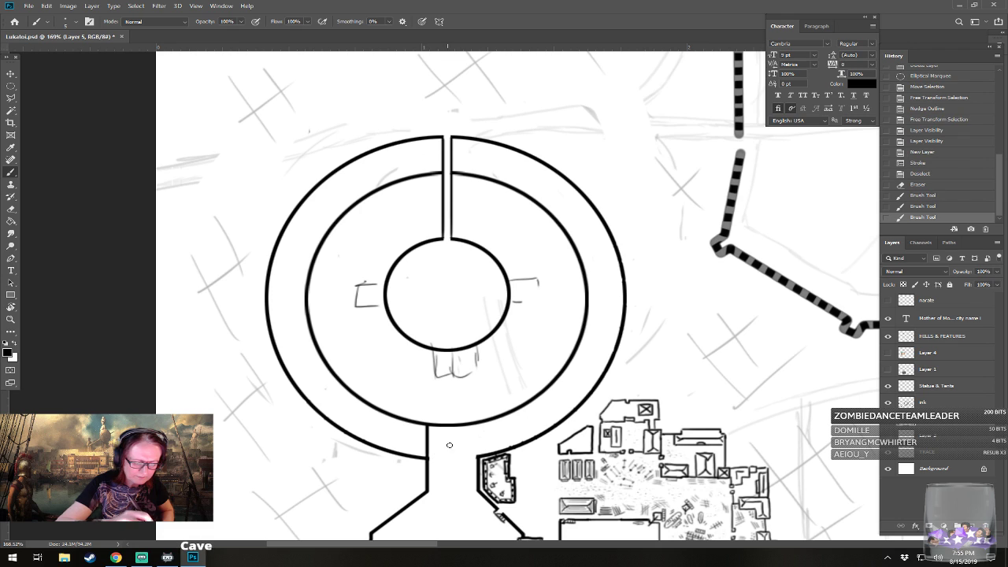
click(478, 456)
mouse_move(479, 456)
mouse_down()
mouse_move(479, 426)
mouse_move(479, 457)
mouse_up()
shift+click(478, 458)
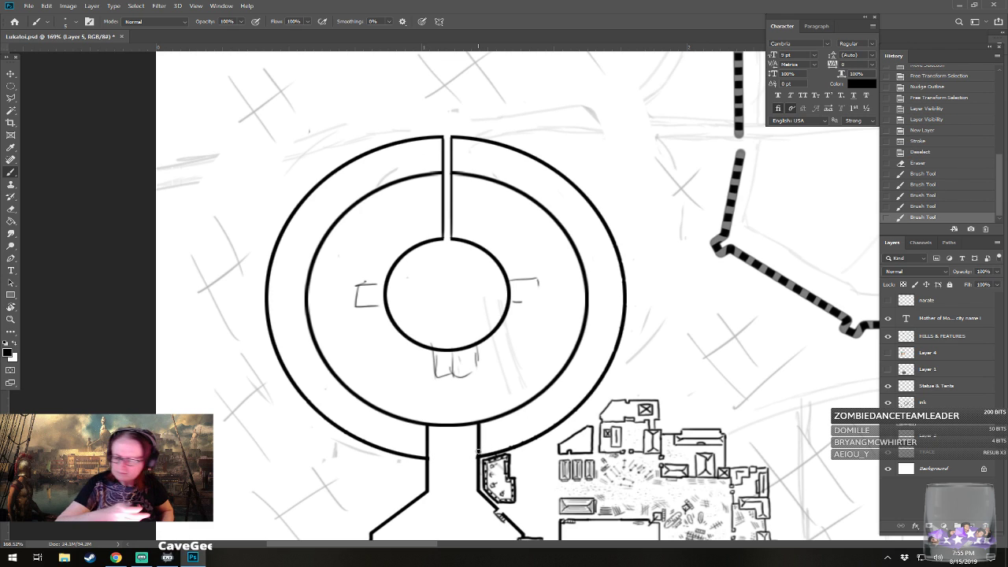
- On the ink layer, erase the outer wall's line ends that protrude into the southern entrance channel
click(929, 403)
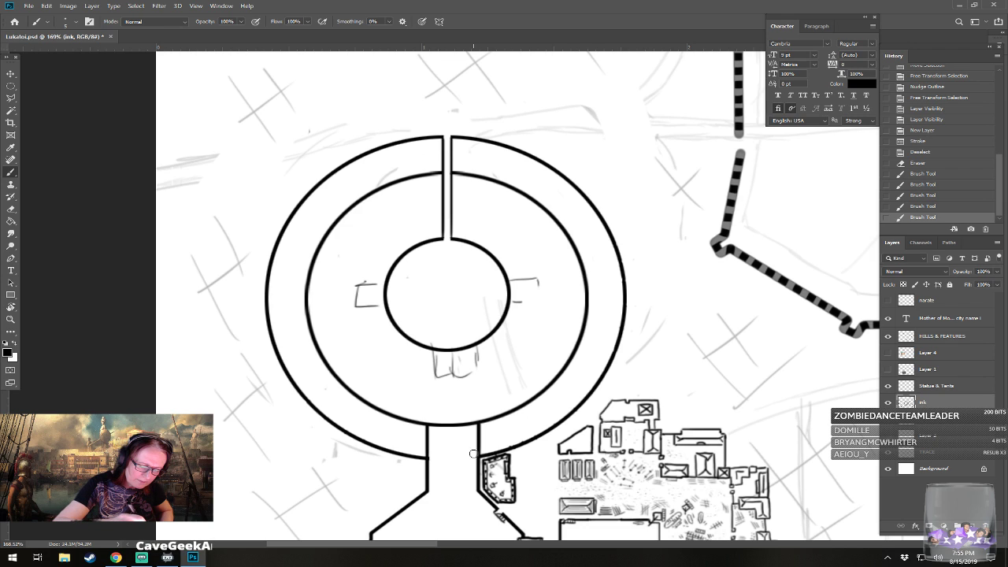
drag(473, 453, 472, 456)
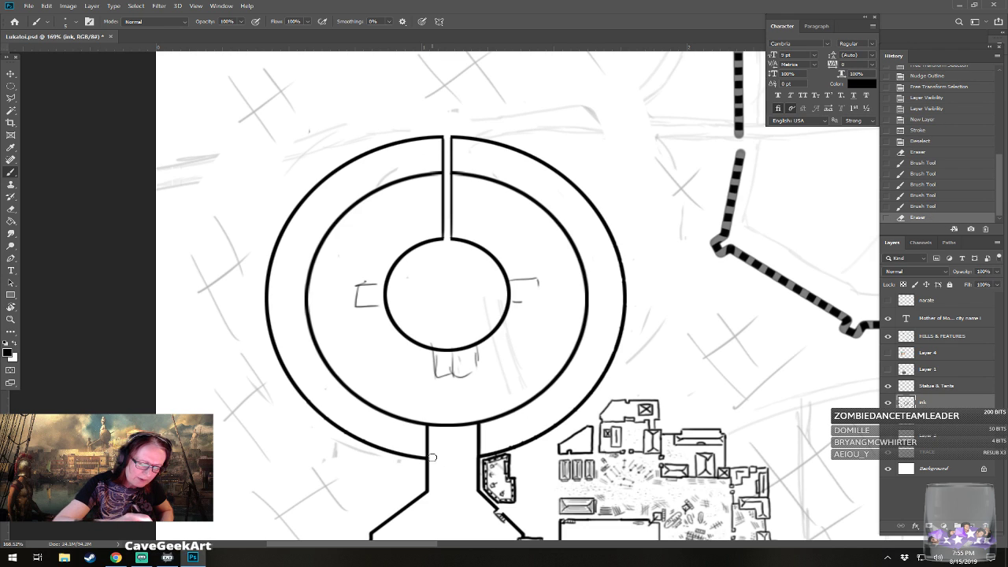
click(432, 456)
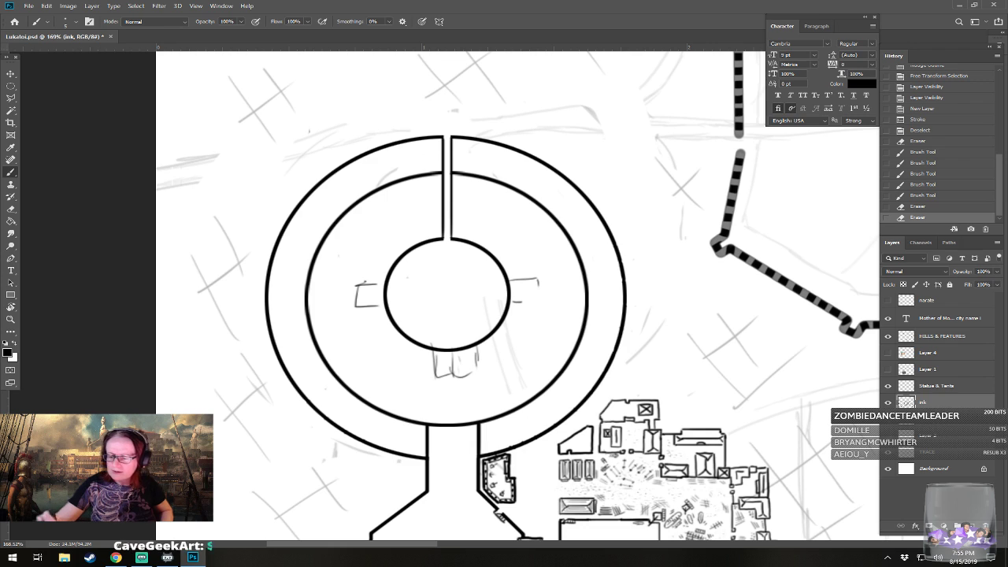
- On Layer 5, erase the inner ring's segment between the two channel walls to open the harbour entrance
click(929, 418)
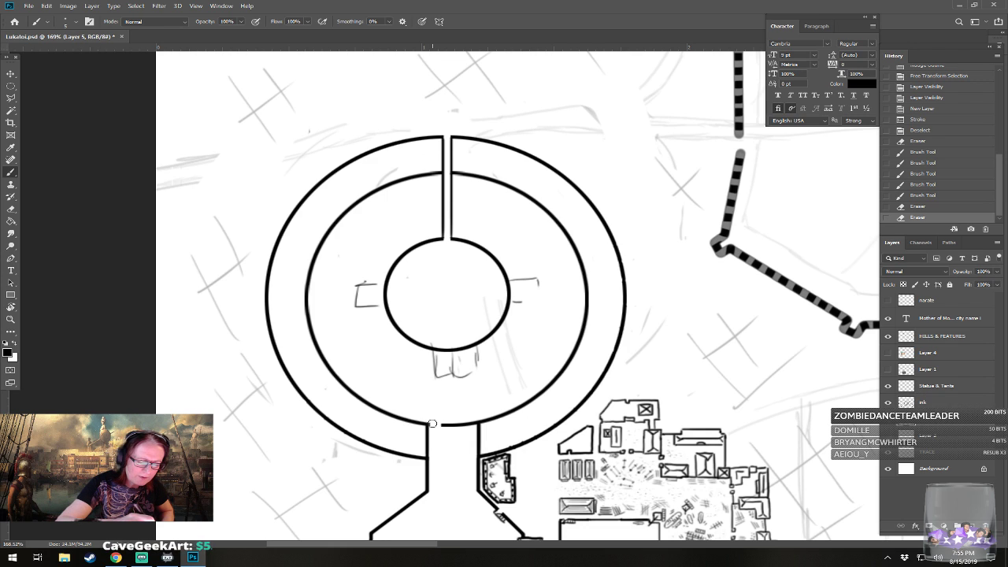
drag(442, 429, 473, 418)
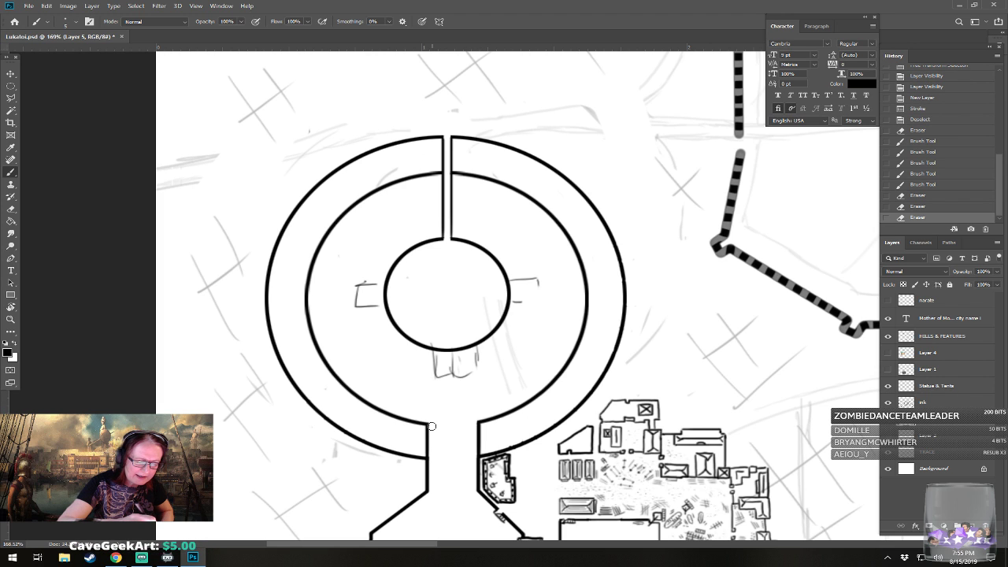
drag(473, 424, 474, 412)
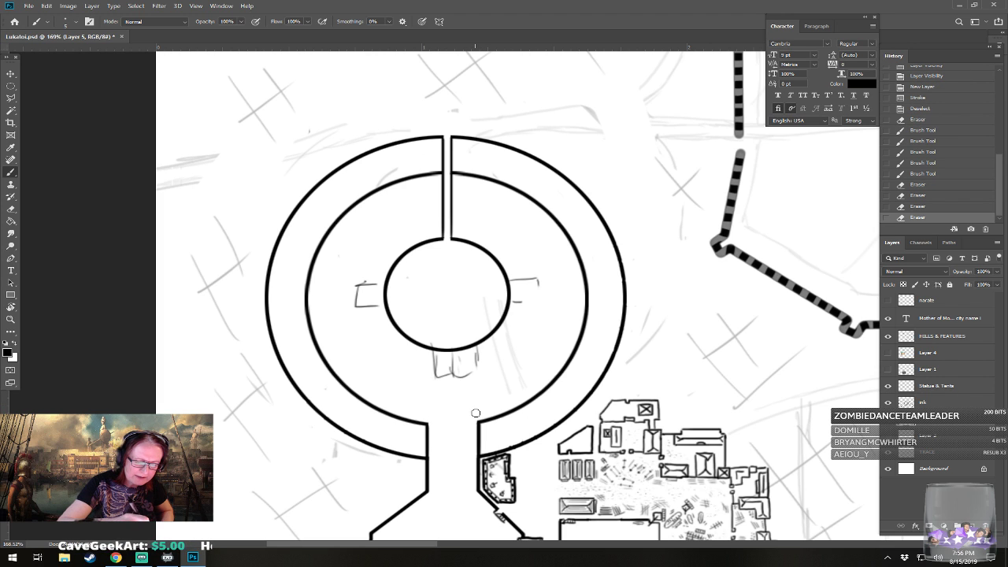
scroll(474, 412, down, 8)
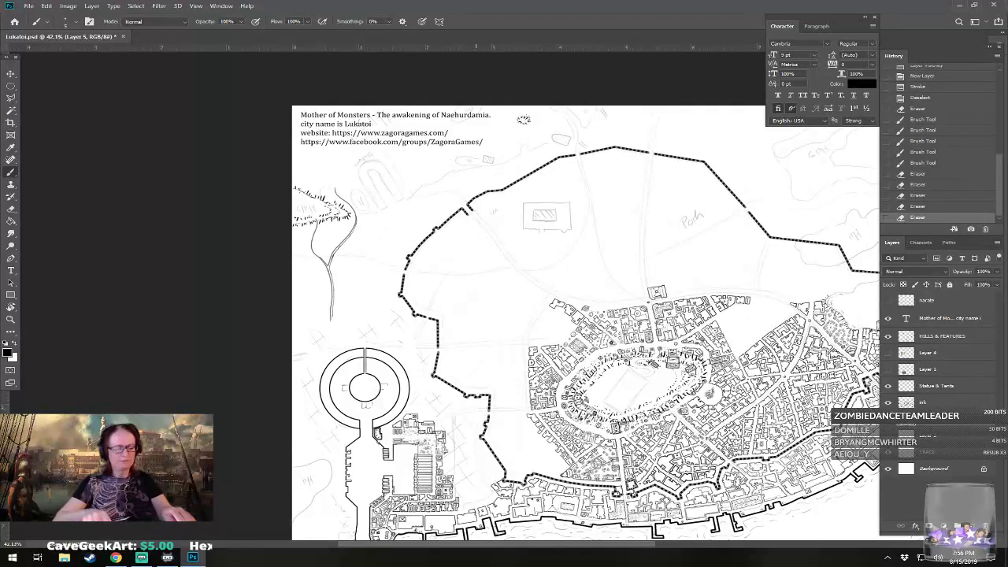
drag(524, 120, 467, 108)
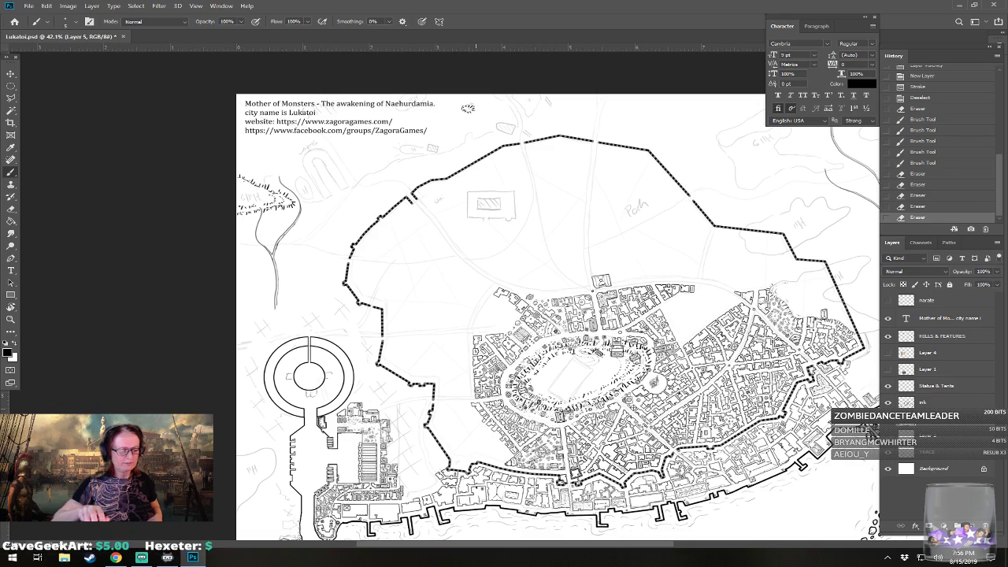
- Merge Layer 5 with the harbour walls into the ink layer
scroll(264, 391, up, 5)
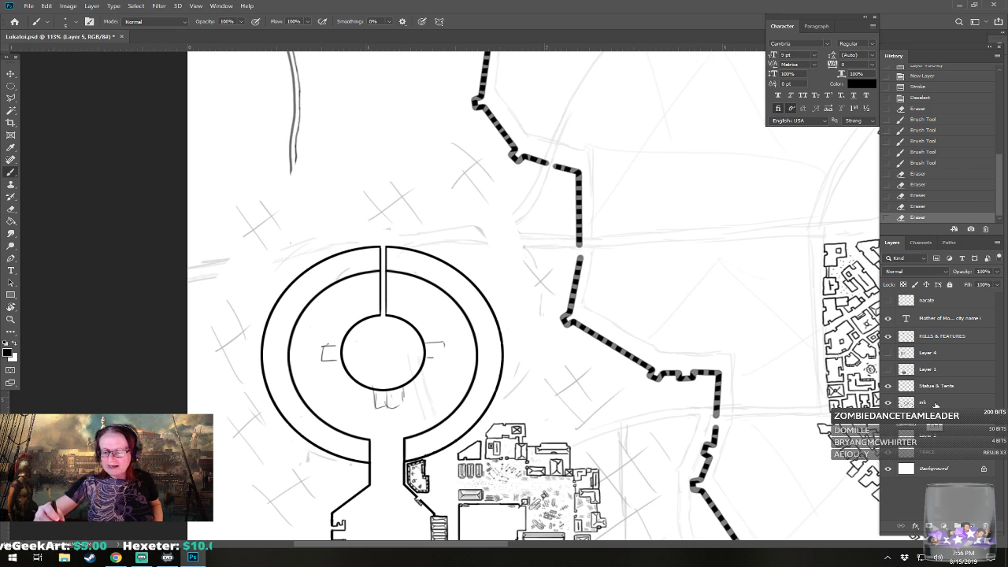
click(935, 404)
key(ctrl+e)
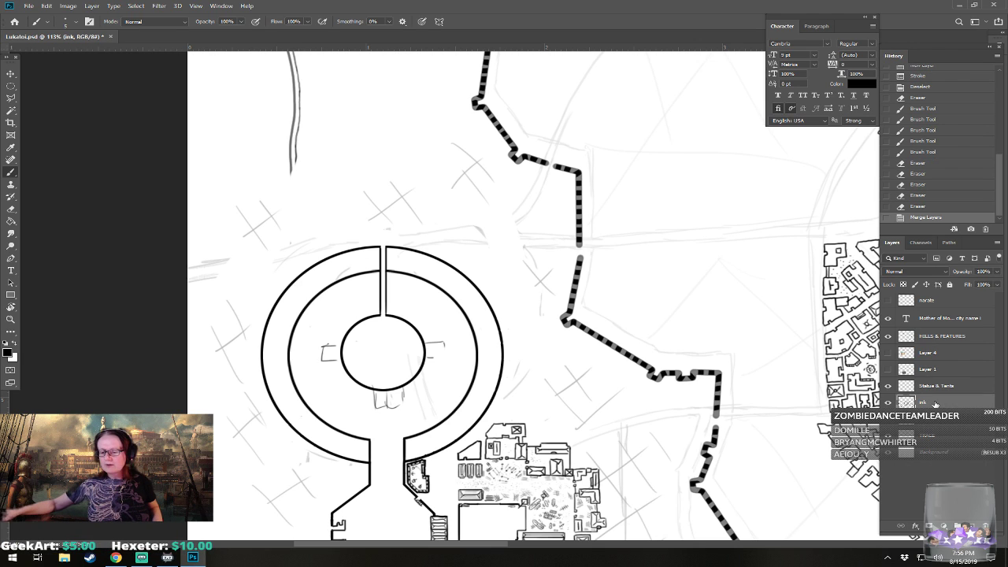
- Show the Carthage reference picture on Layer 4, examine its circular harbour, and hide the layer again
click(888, 353)
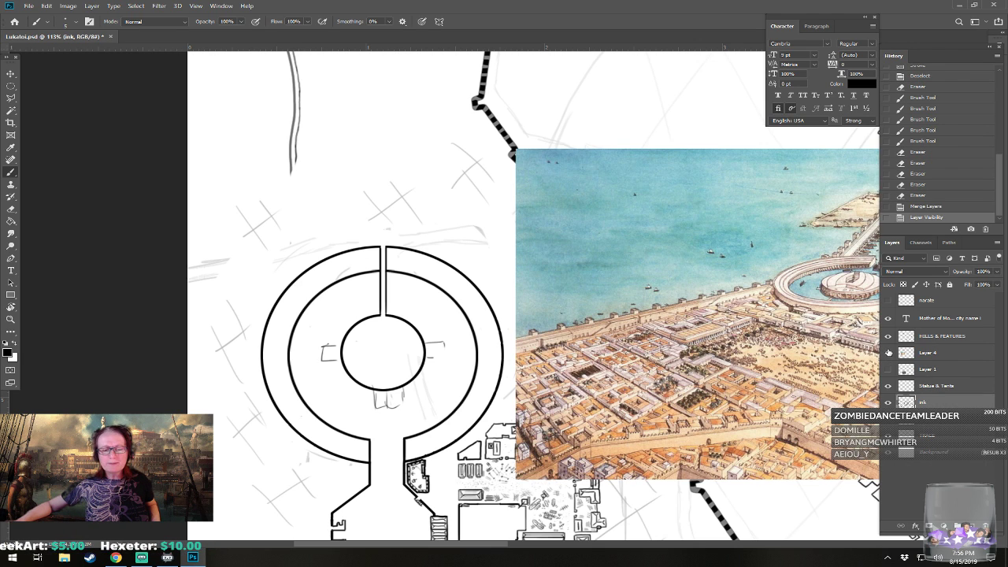
mouse_move(798, 344)
mouse_down()
mouse_move(773, 334)
mouse_move(678, 373)
mouse_up()
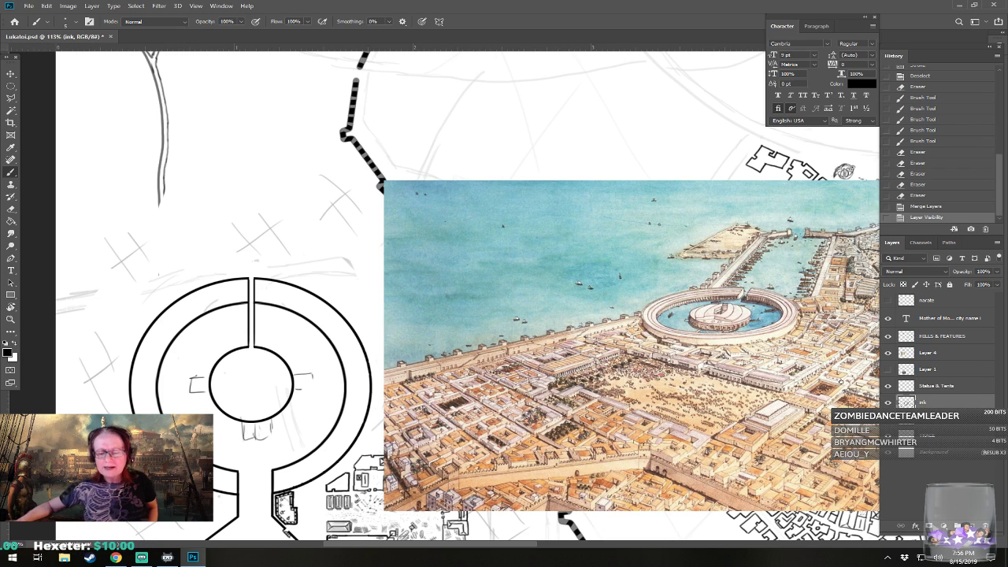
click(887, 353)
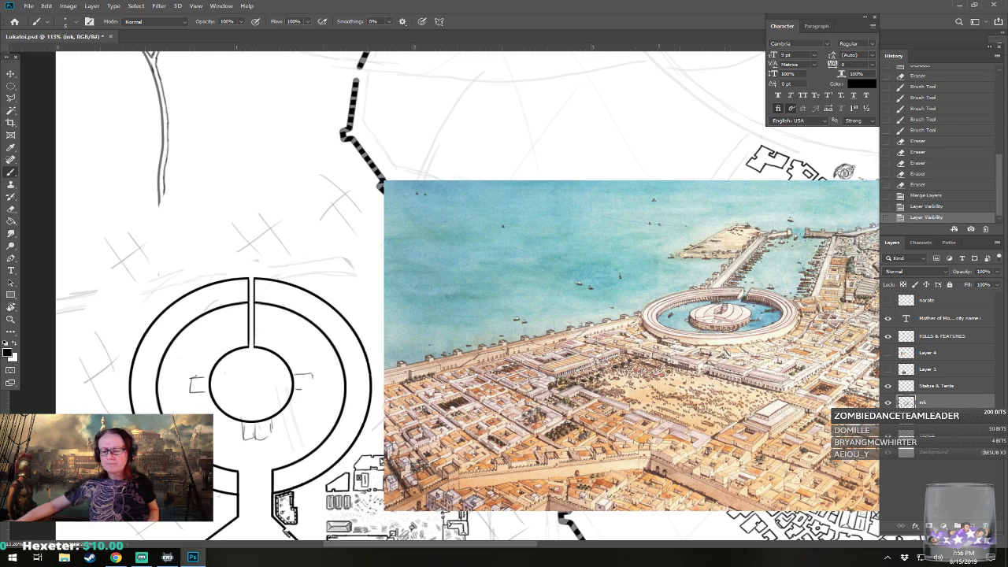
- Select both halves of the band between the harbour's outer wall and inner ring with the Magic Wand
drag(453, 352, 716, 290)
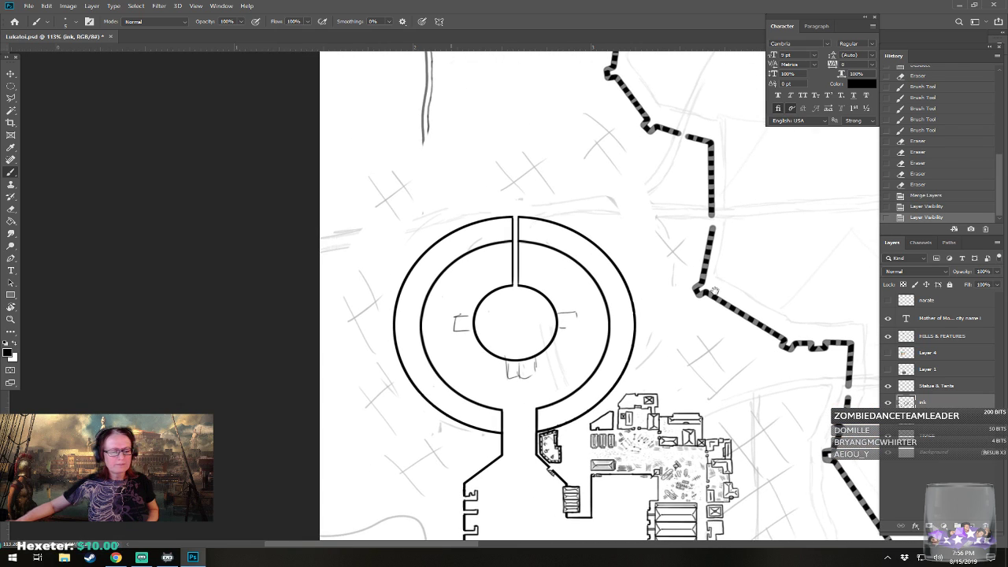
click(9, 111)
click(409, 332)
click(409, 331)
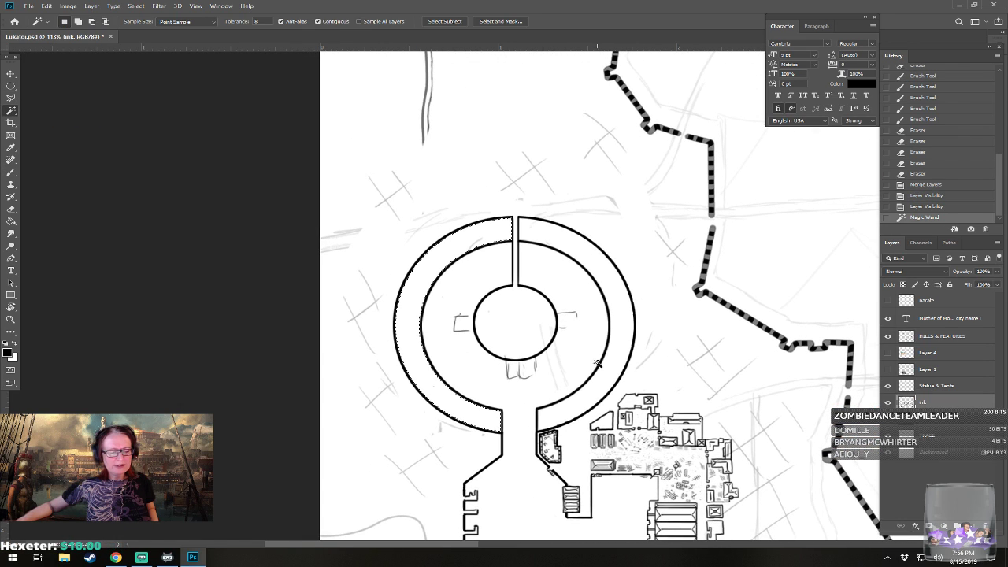
shift+click(620, 348)
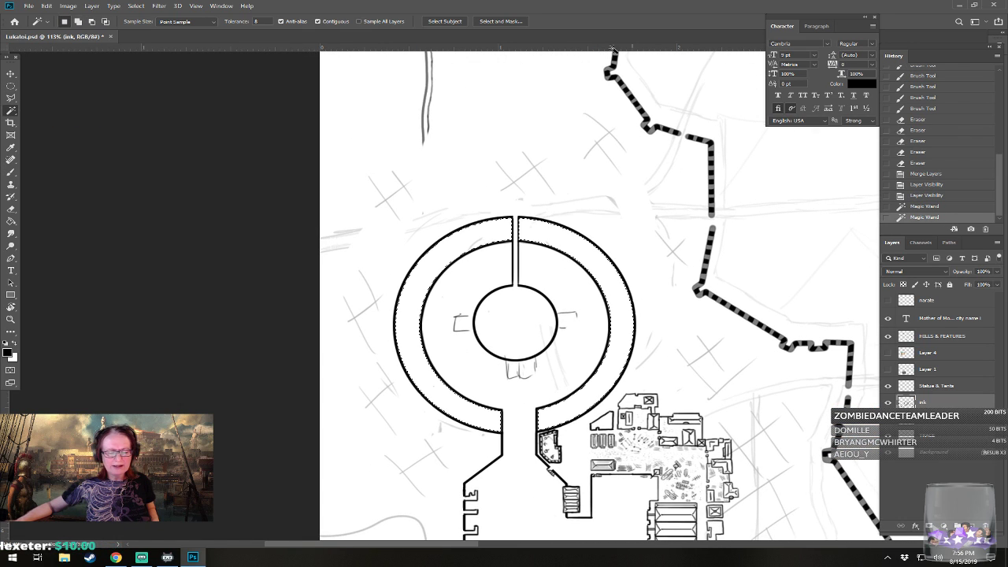
- Try to contract the ring band selection, and undo the contraction
click(135, 5)
mouse_move(195, 139)
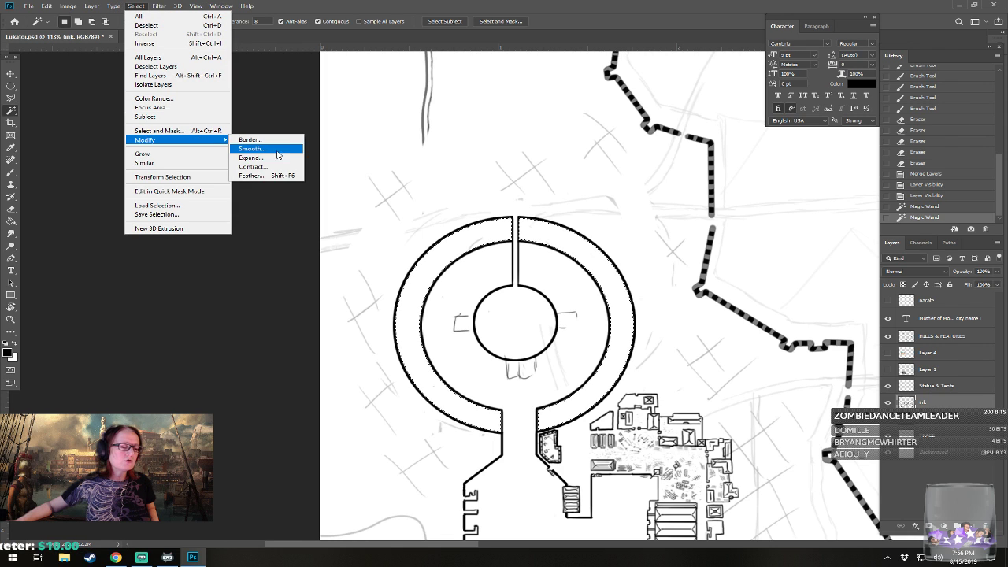
click(256, 166)
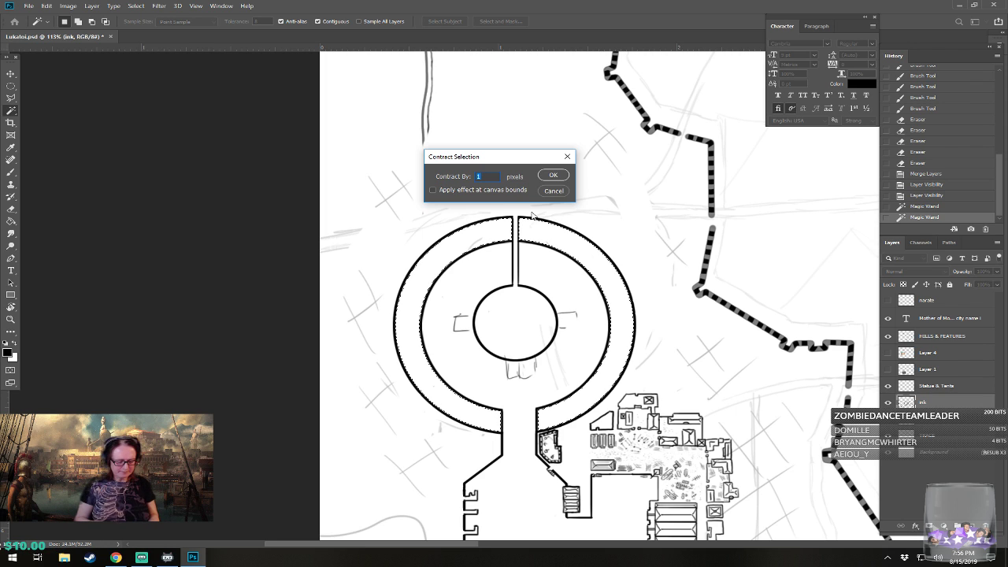
key(Return)
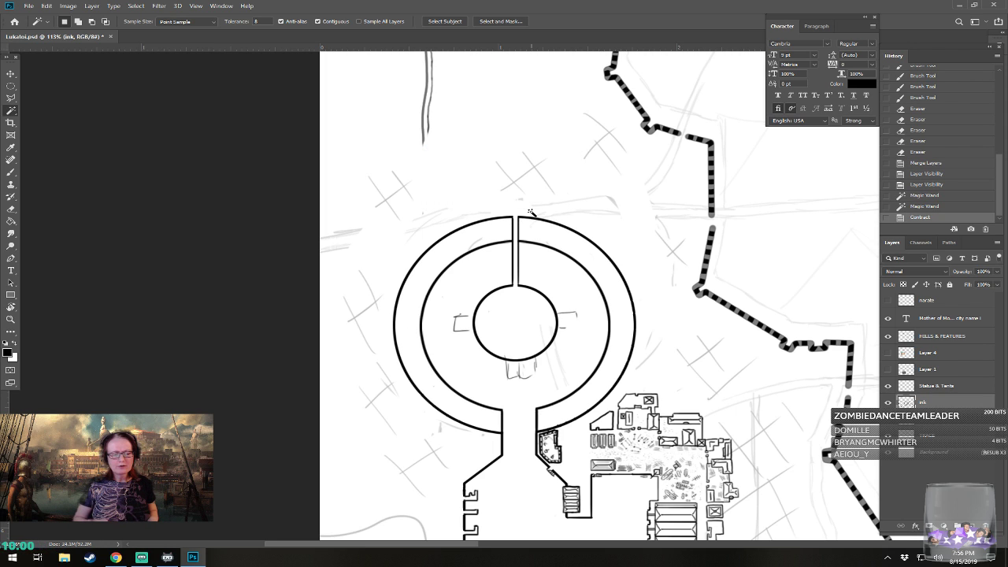
key(ctrl+z)
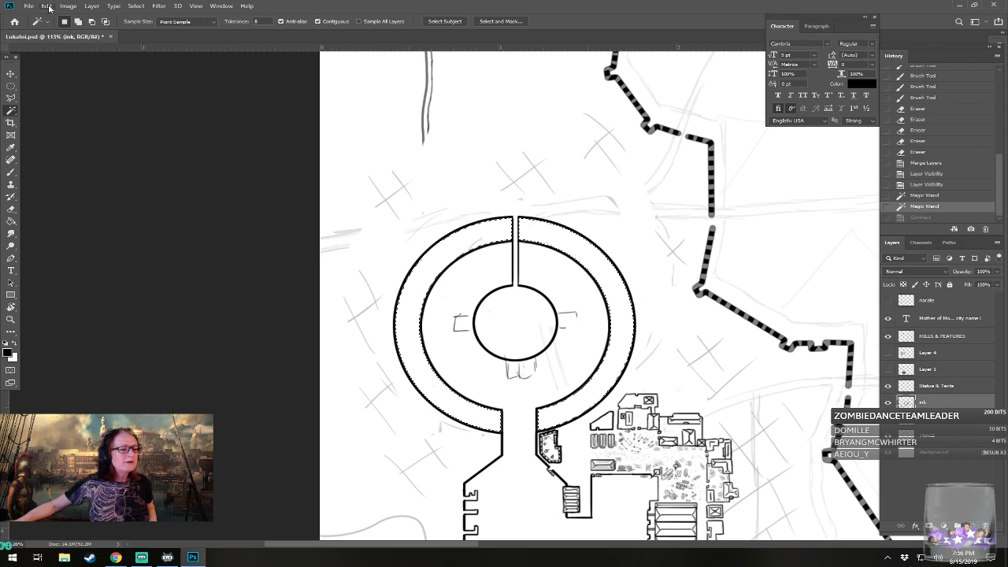
- Contract the ring band selection by 10 pixels
click(136, 10)
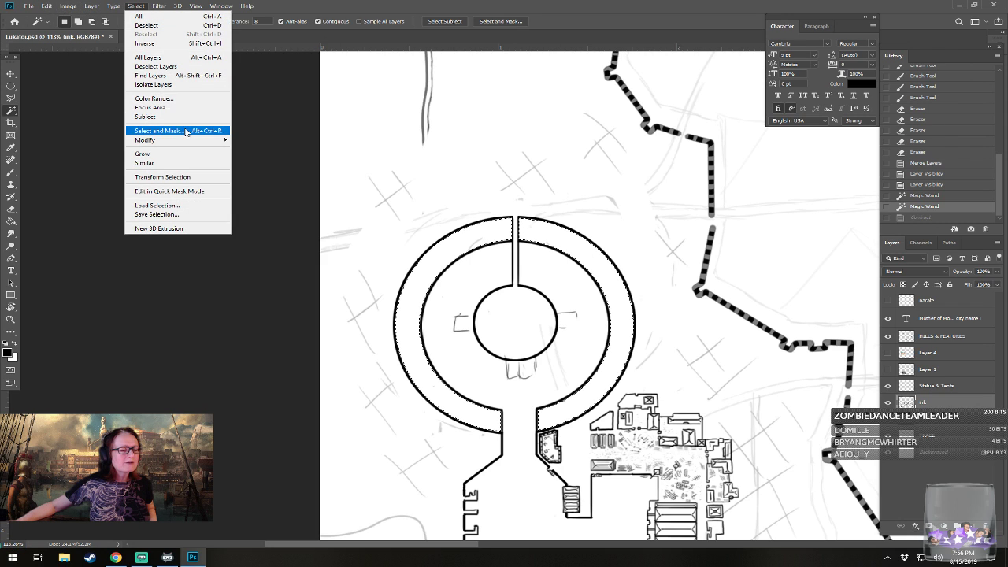
mouse_move(193, 140)
click(252, 166)
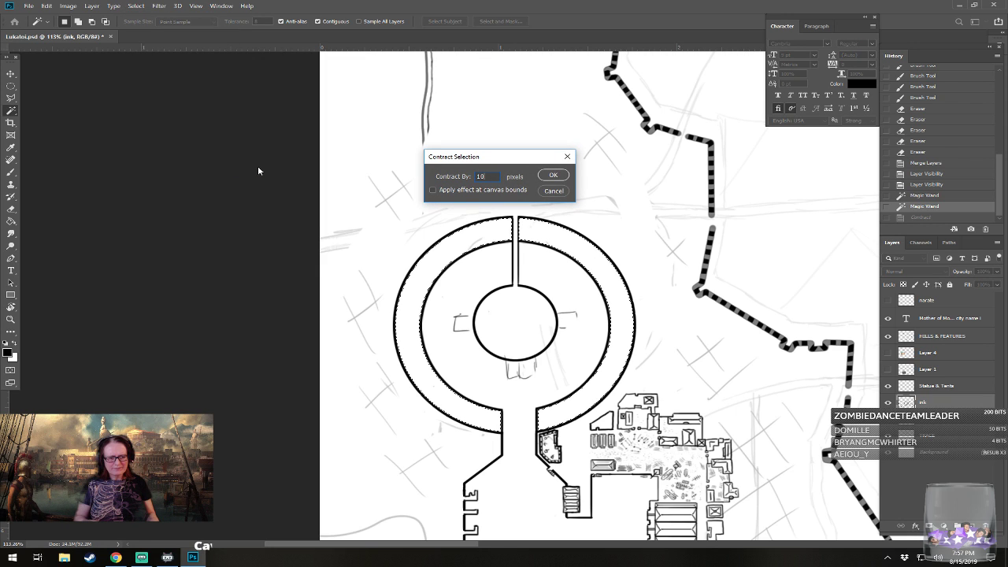
key(Return)
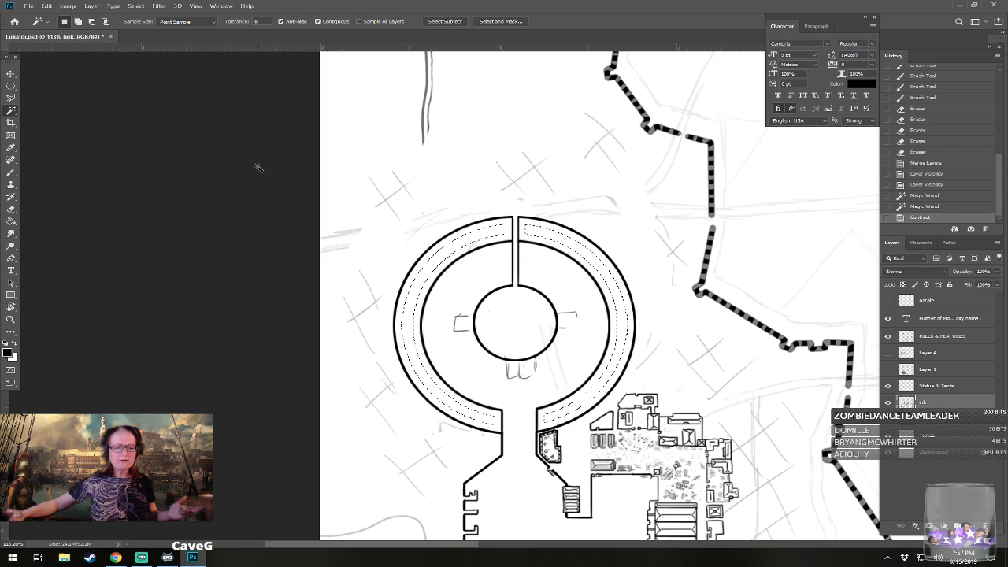
- Try a 2 px black centred stroke along the contracted ring band selection, and undo the stroke
click(47, 5)
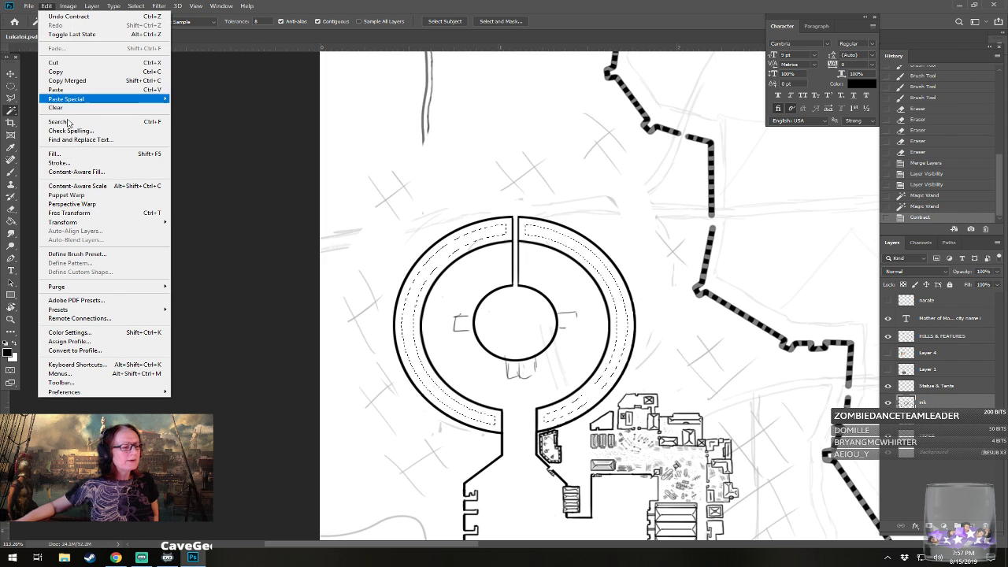
click(59, 162)
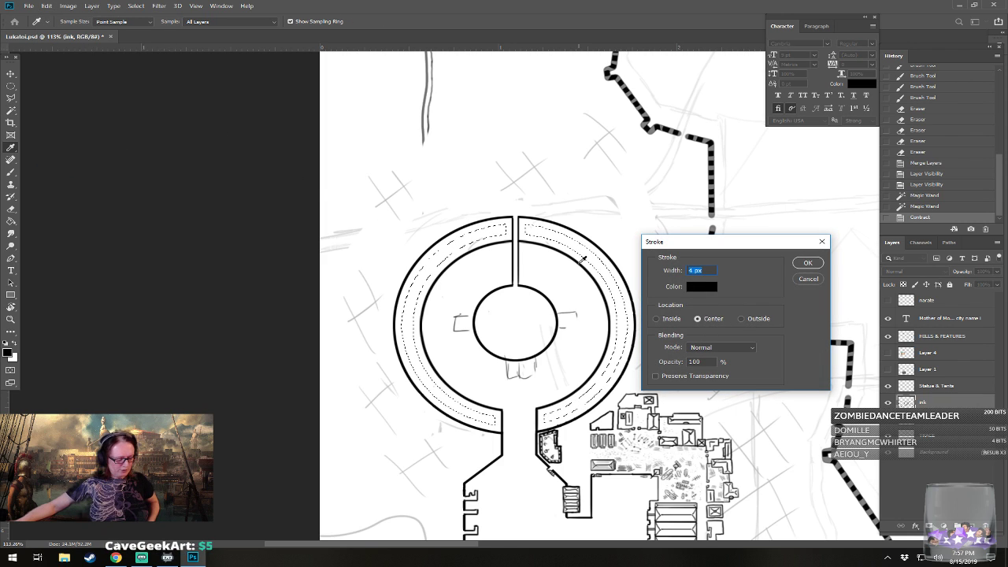
text(2)
click(815, 263)
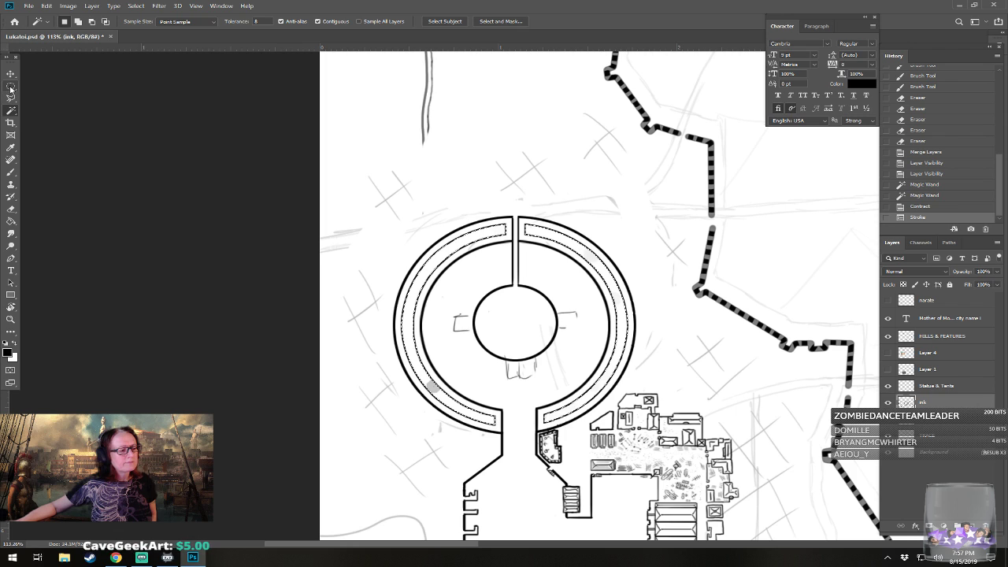
key(ctrl+z)
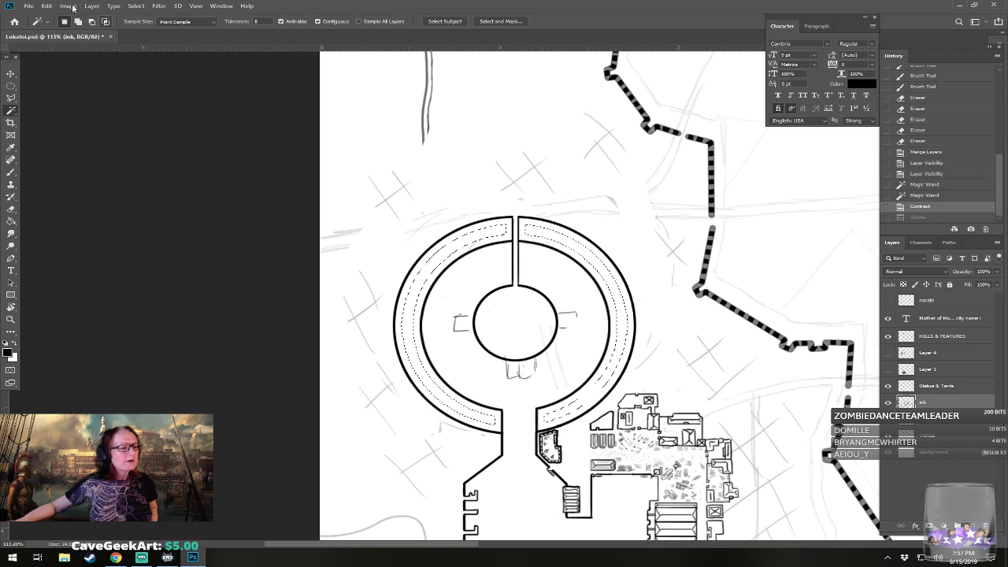
- Stroke the contracted ring band selection with a centred 2 px line in grey 696969, and deselect it
click(47, 5)
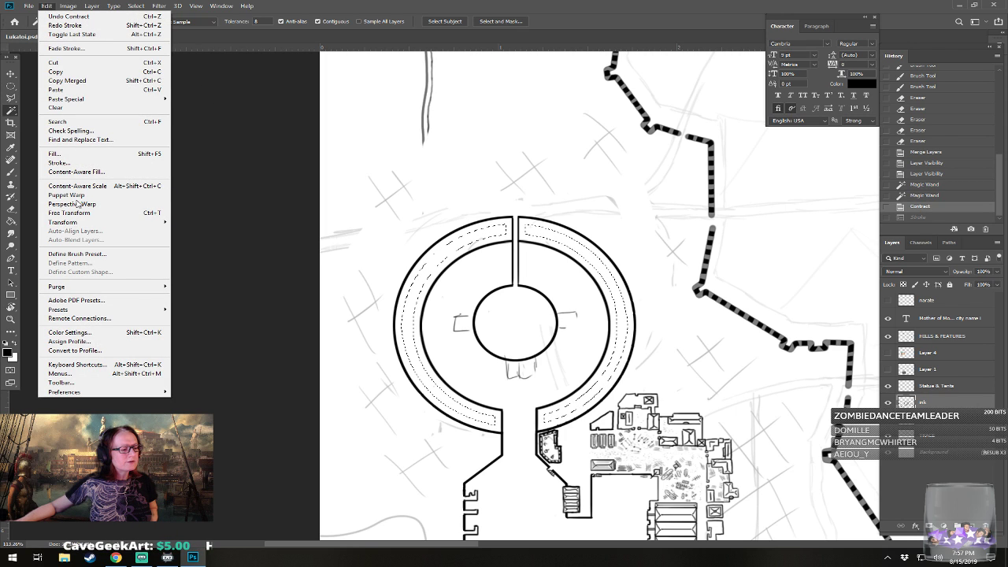
click(59, 163)
click(697, 286)
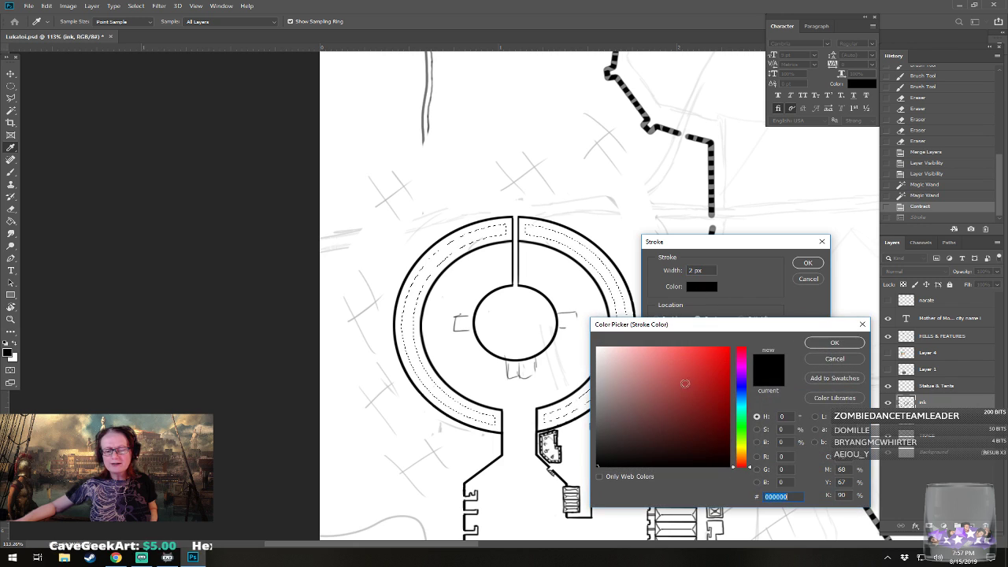
click(595, 416)
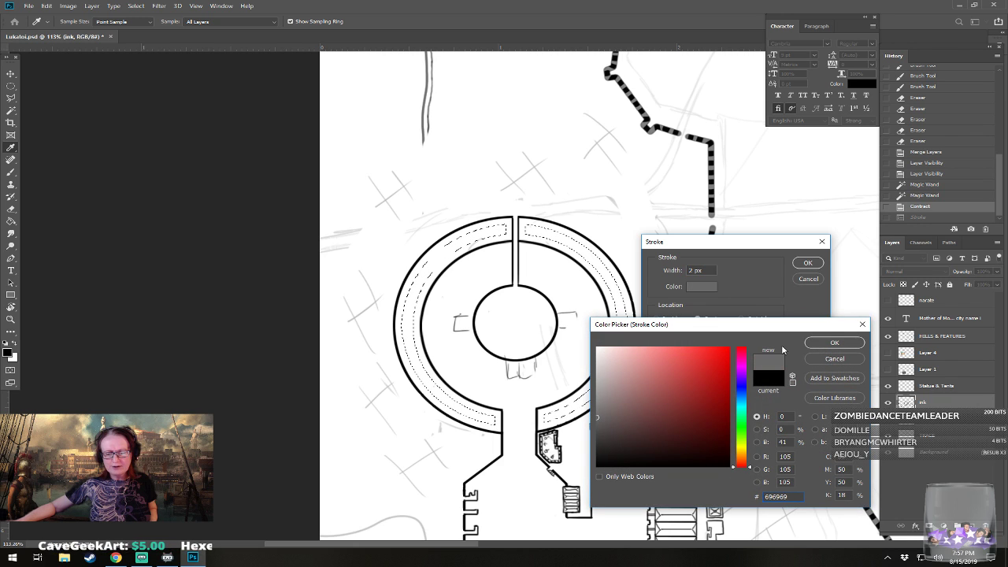
click(834, 342)
click(805, 267)
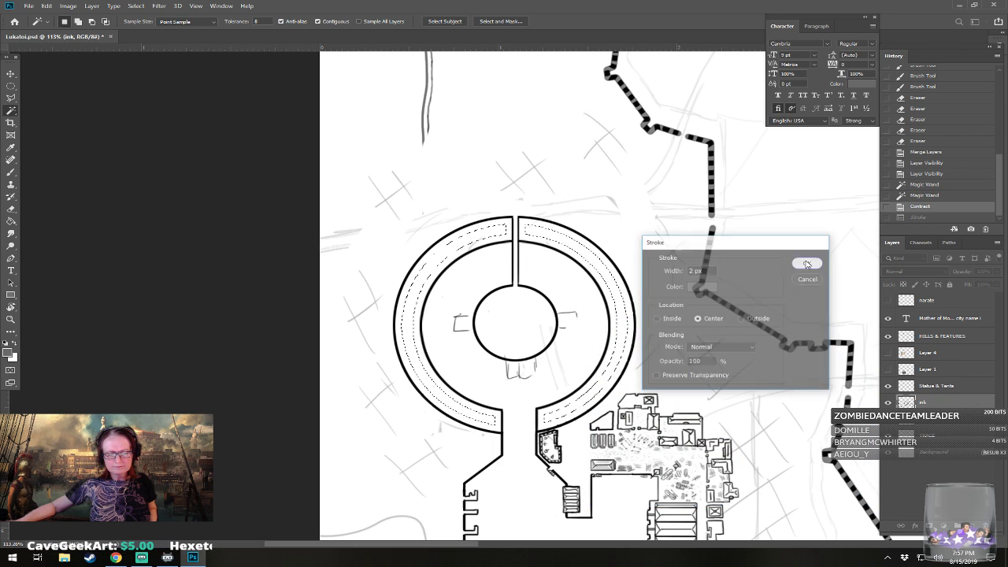
click(10, 85)
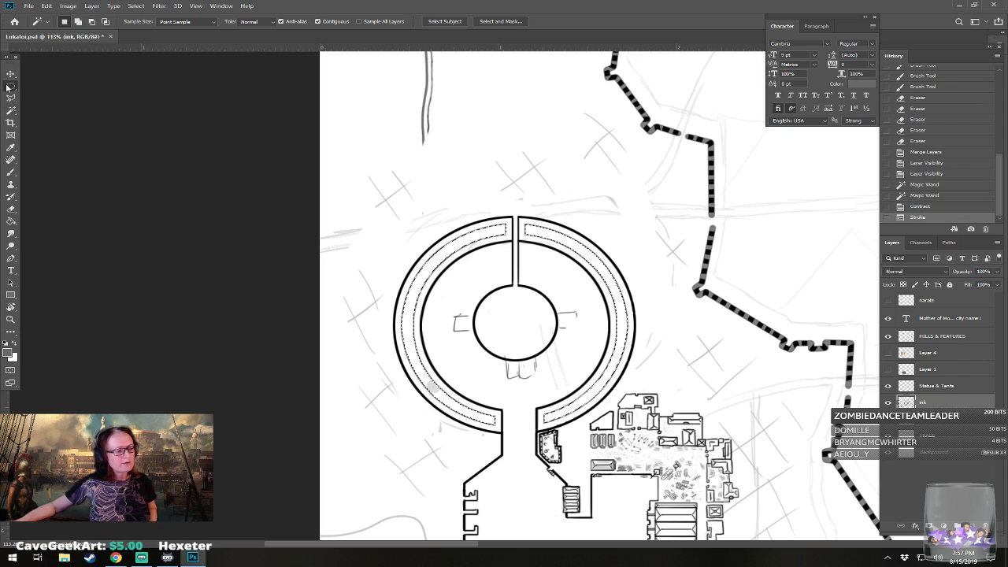
key(ctrl+d)
- Hide the layer with the faint road and street sketch lines and check the inked city map as a whole
scroll(365, 292, down, 3)
scroll(365, 292, down, 3)
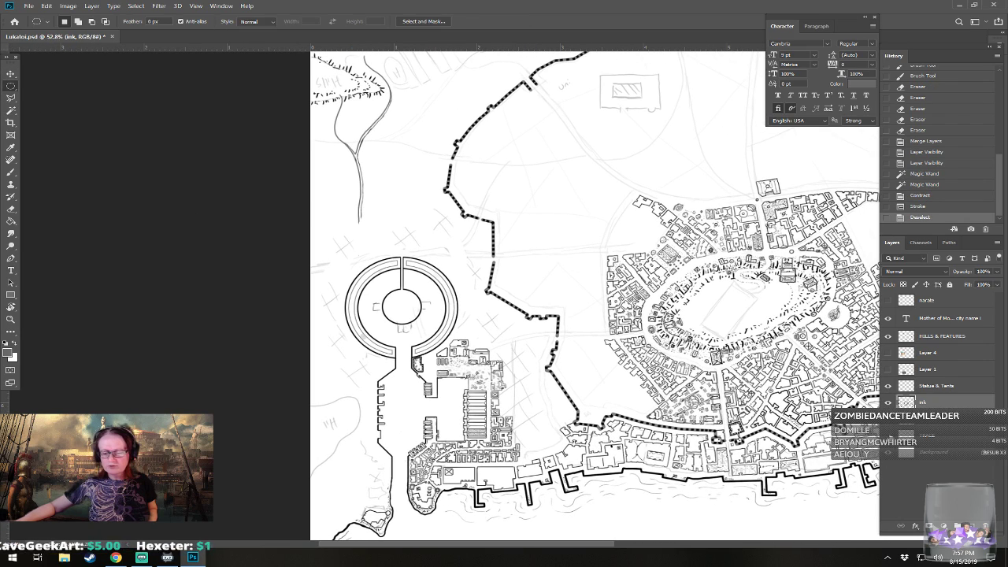
click(888, 436)
mouse_move(766, 277)
mouse_down()
mouse_move(676, 278)
mouse_move(616, 307)
mouse_move(567, 300)
mouse_up()
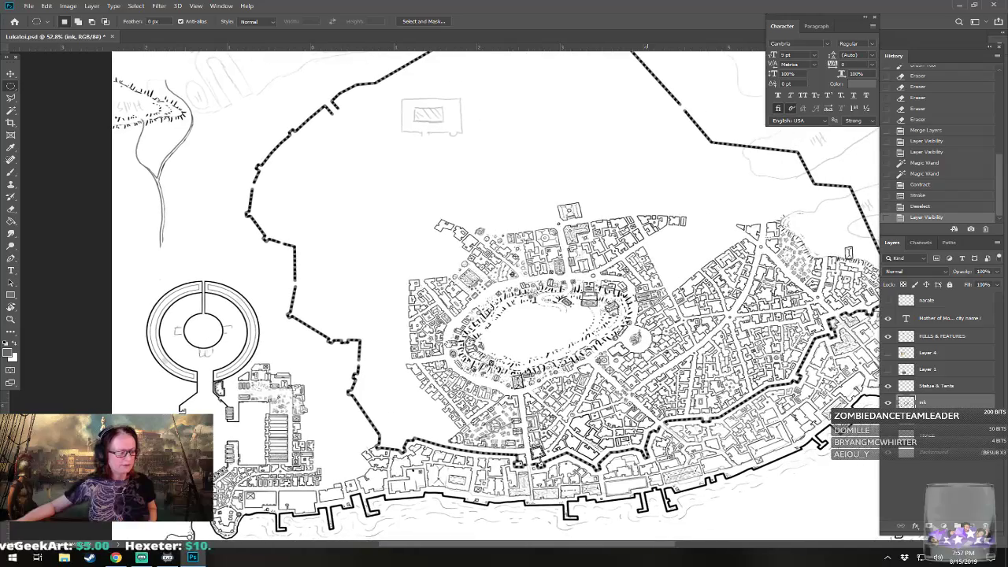
drag(538, 386, 495, 348)
scroll(438, 359, down, 3)
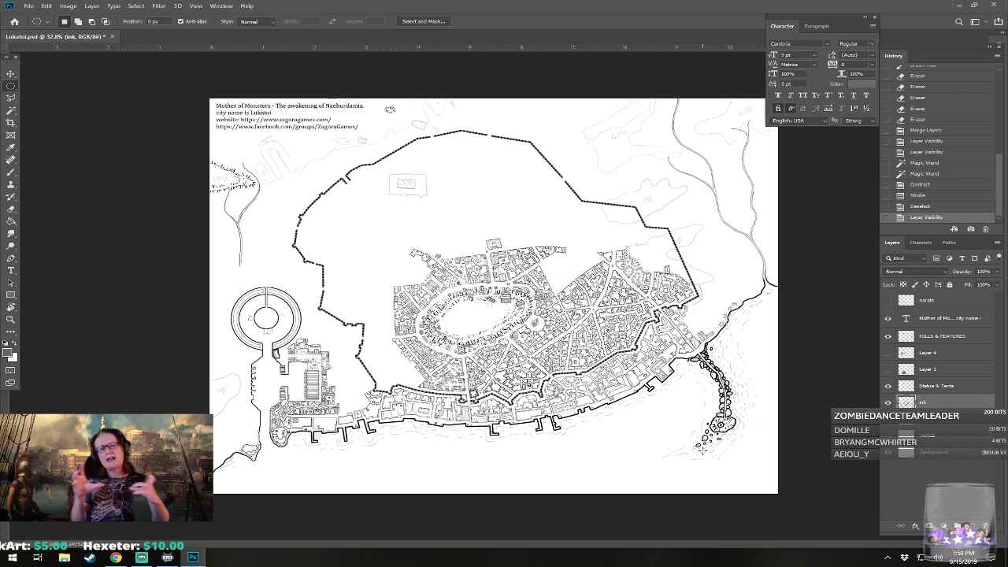
- Show the top layer with the red annotations and brush a black arrow pointing at the grey smudge on the harbour ring's southwest side
scroll(401, 286, up, 5)
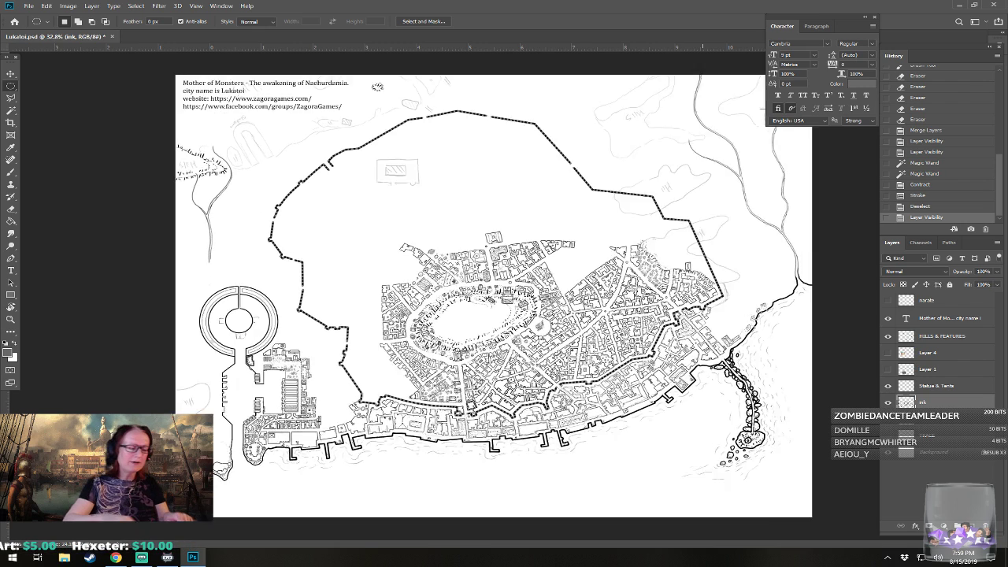
drag(402, 285, 487, 244)
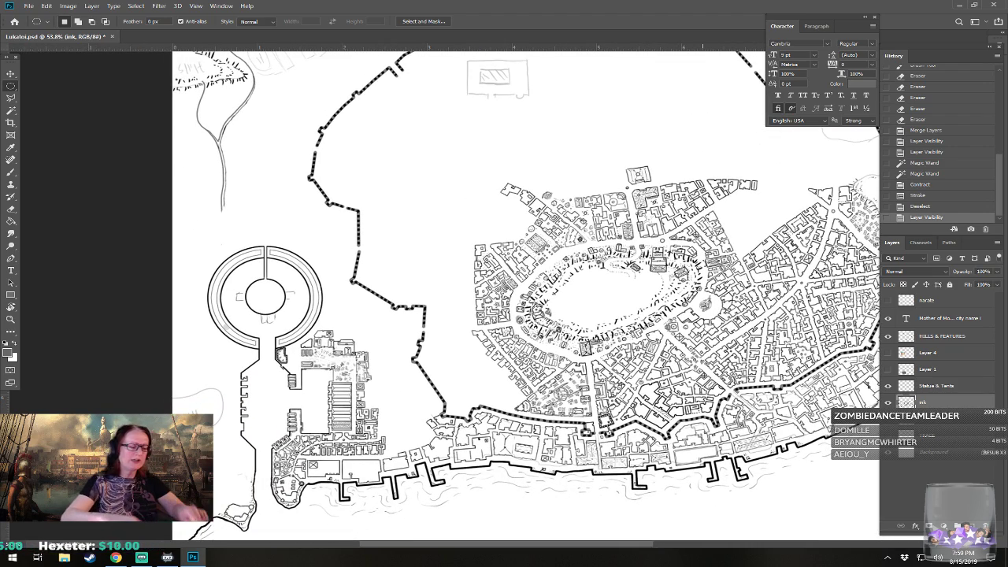
scroll(487, 244, up, 5)
scroll(435, 421, up, 2)
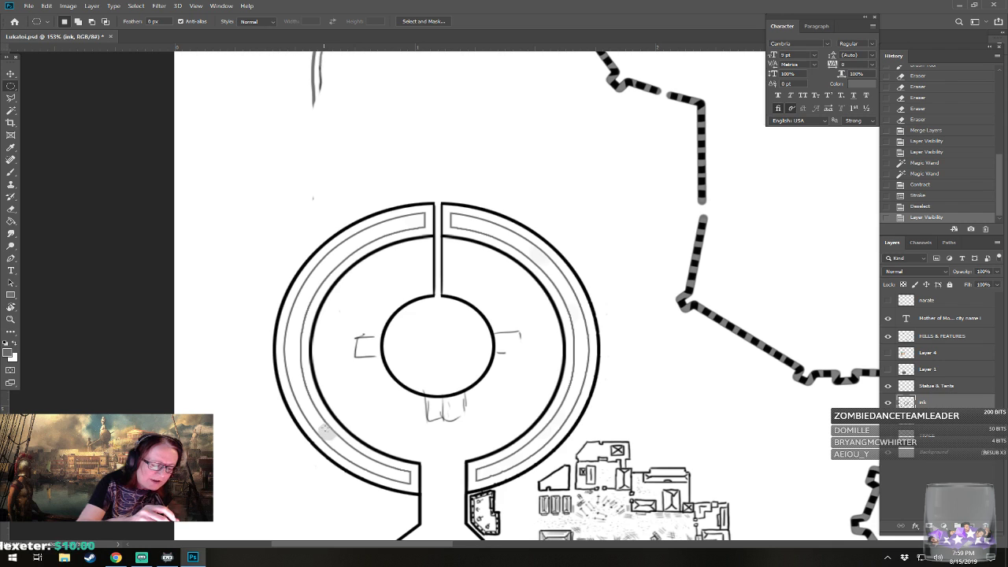
click(6, 343)
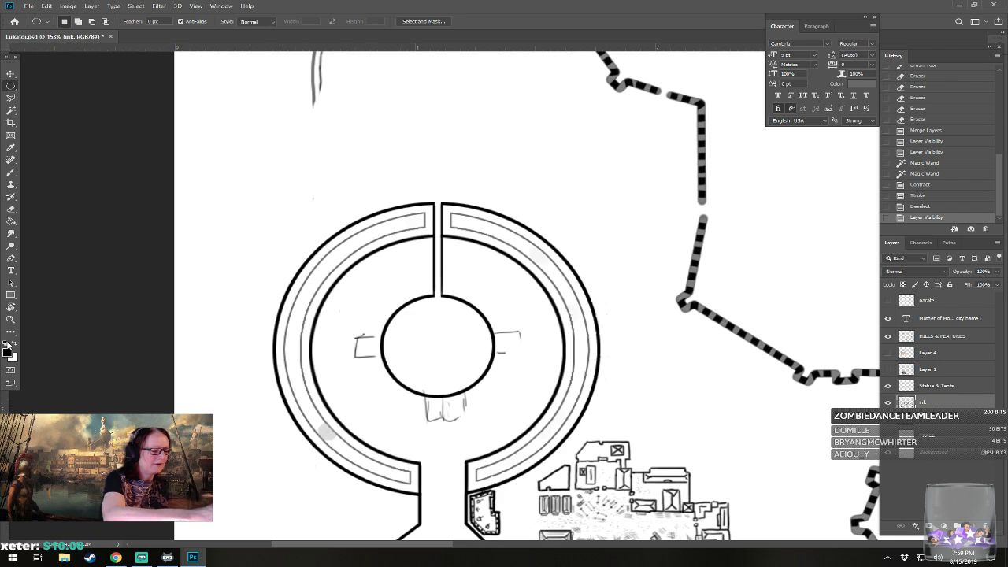
click(11, 172)
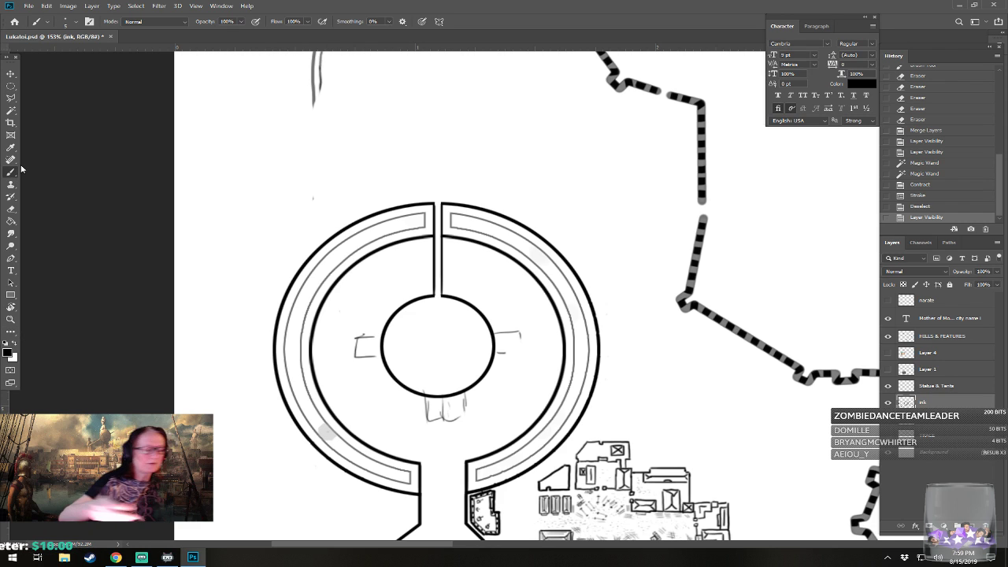
click(887, 300)
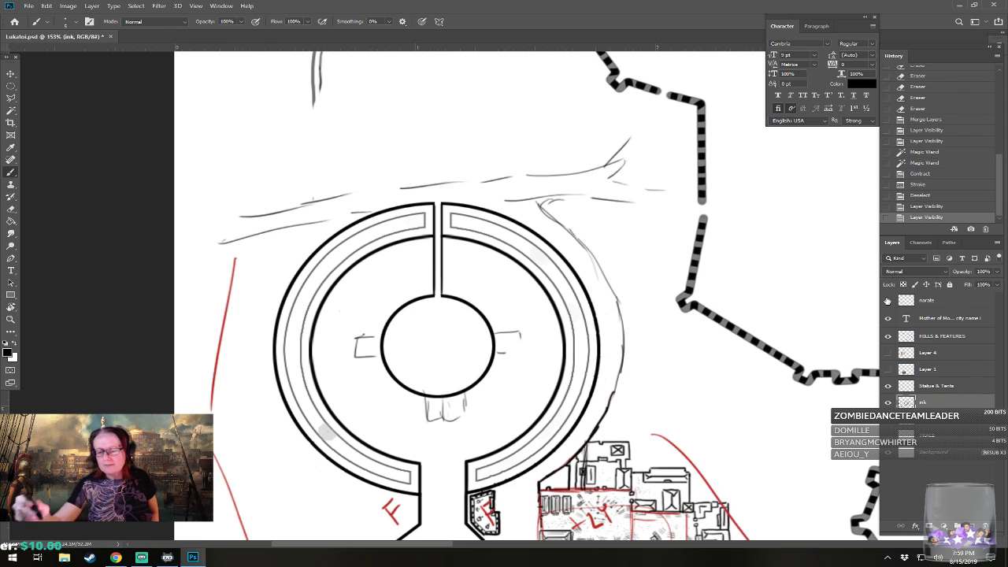
drag(504, 330, 523, 301)
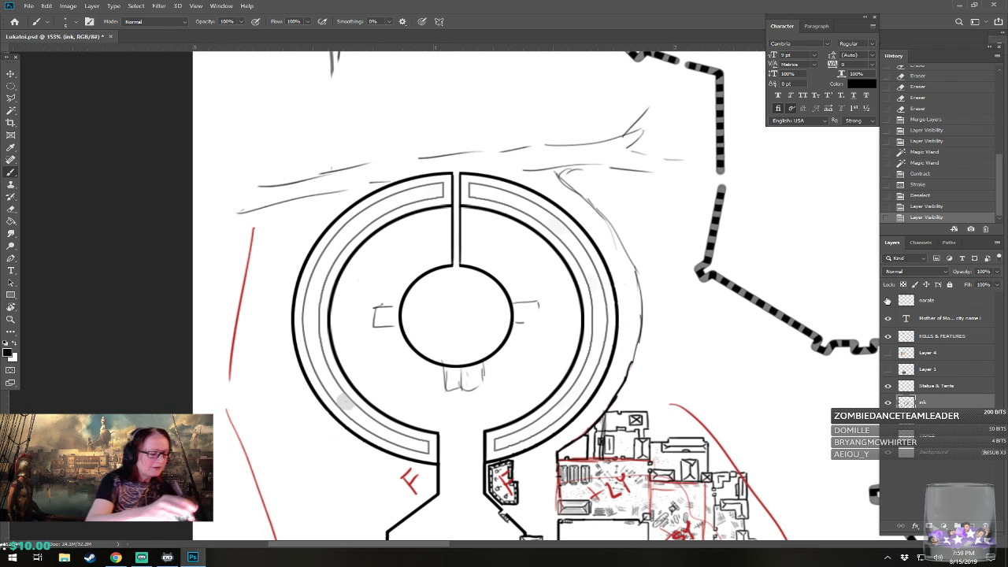
mouse_move(298, 486)
mouse_down()
mouse_move(340, 412)
mouse_move(346, 429)
mouse_up()
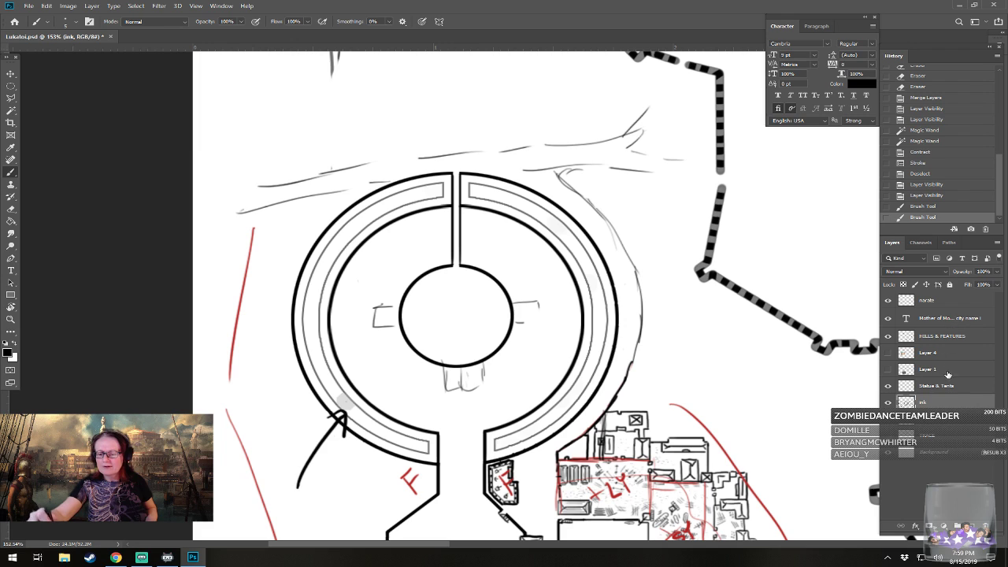
- Revert the brushed arrow and clear all the annotations from the narate layer
click(924, 206)
click(931, 195)
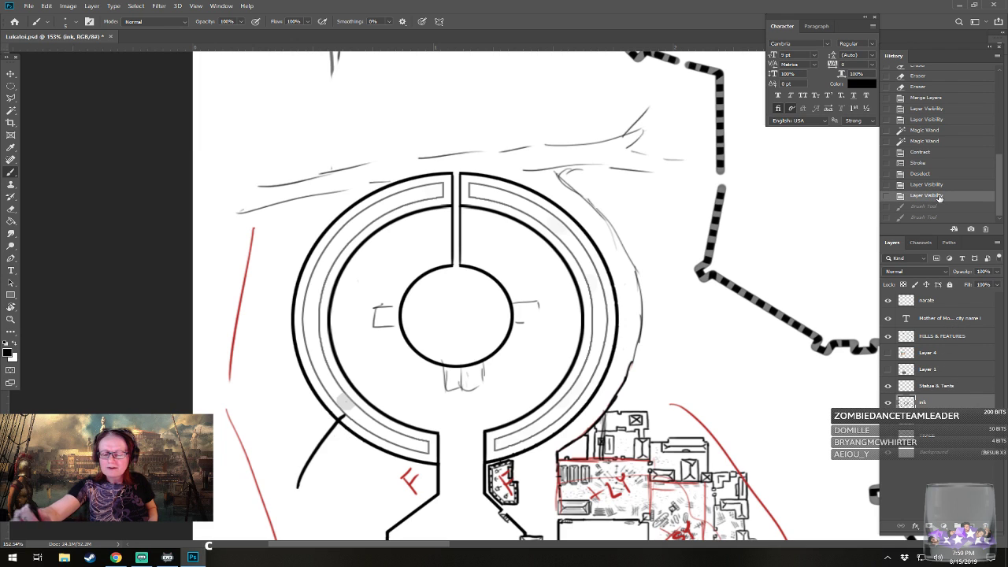
click(935, 300)
key(ctrl+a)
key(Delete)
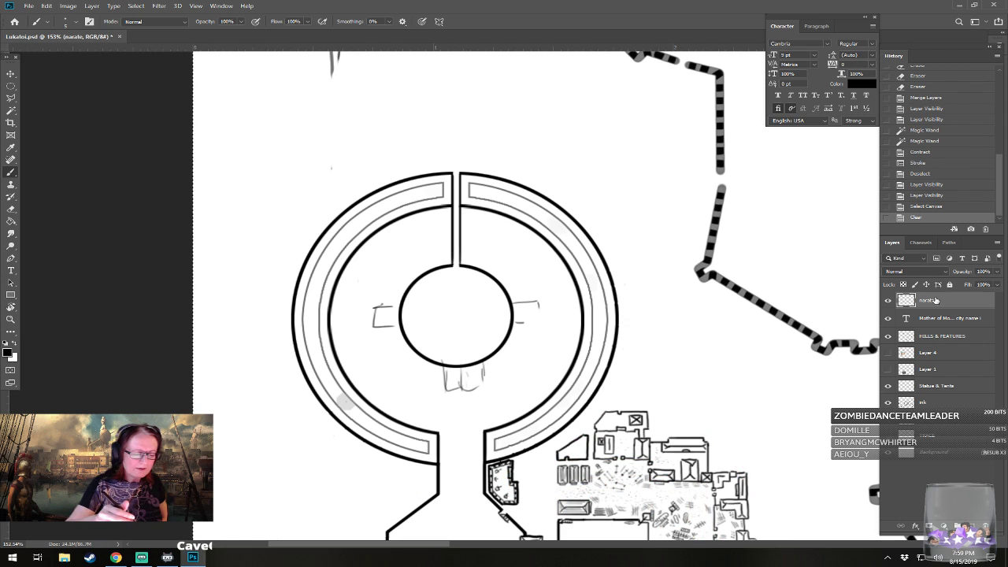
- Find which layer holds the grey smudge on the harbour ring's southwest side and erase the smudge from the ink layer
click(888, 402)
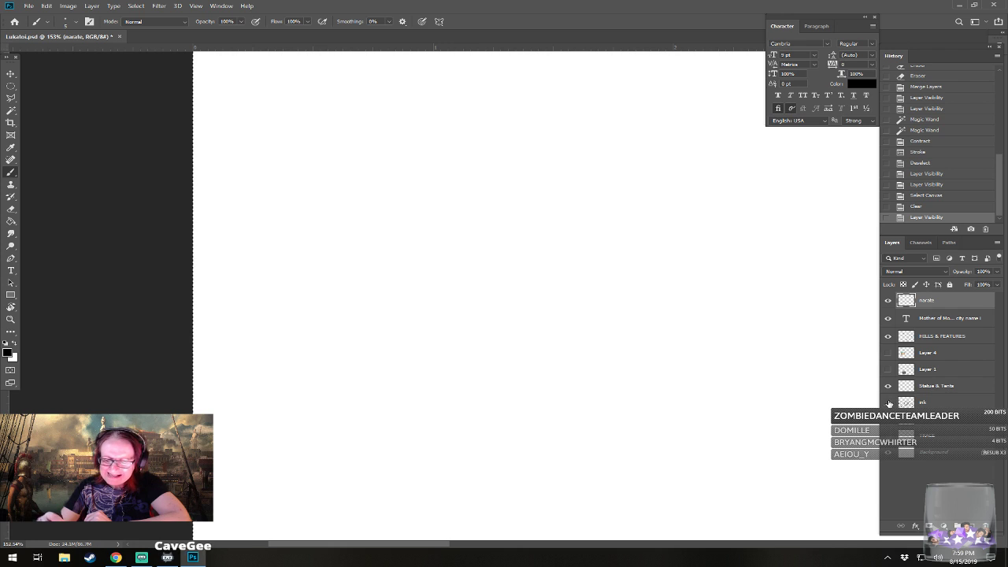
click(888, 403)
scroll(306, 411, up, 8)
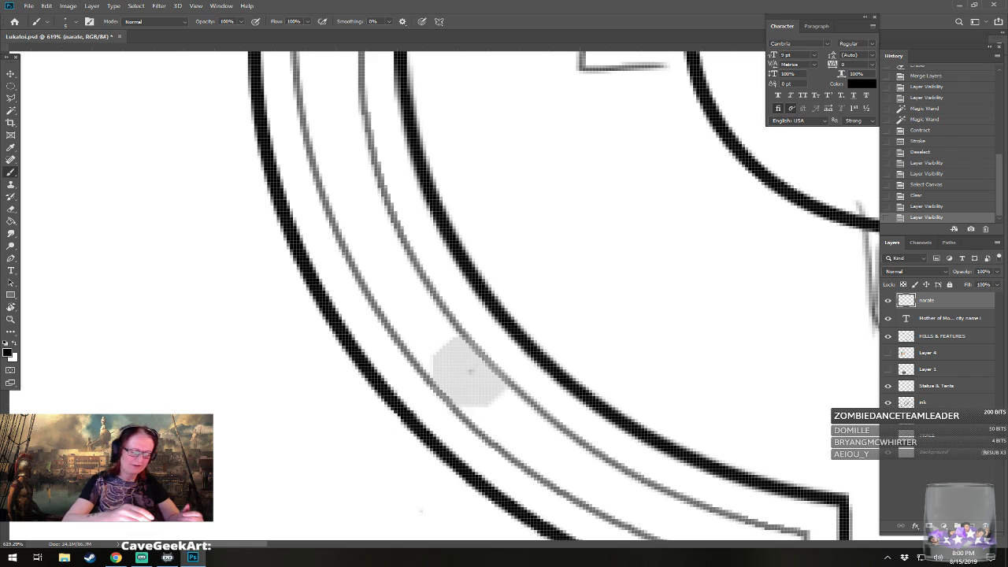
drag(420, 513, 441, 515)
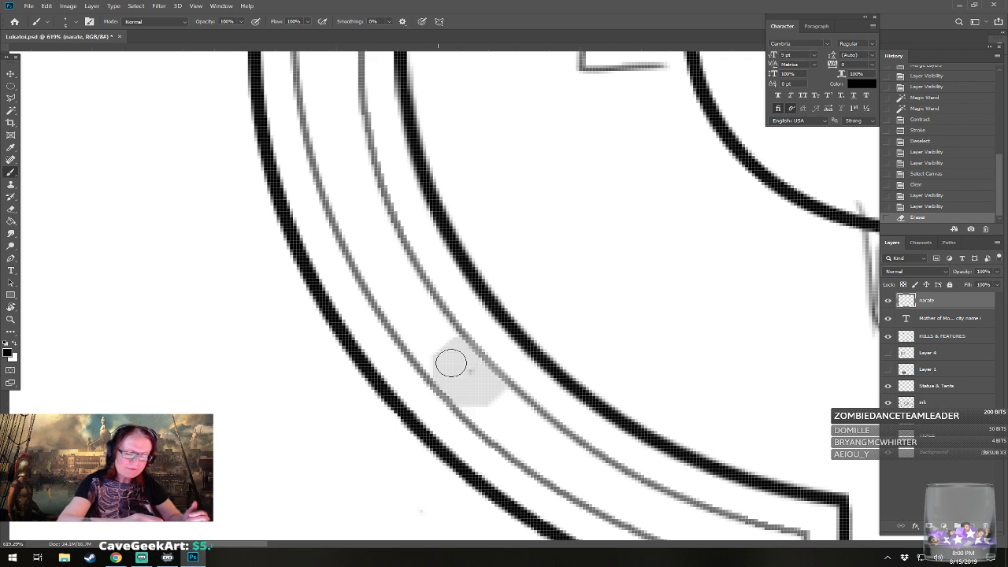
drag(450, 360, 462, 367)
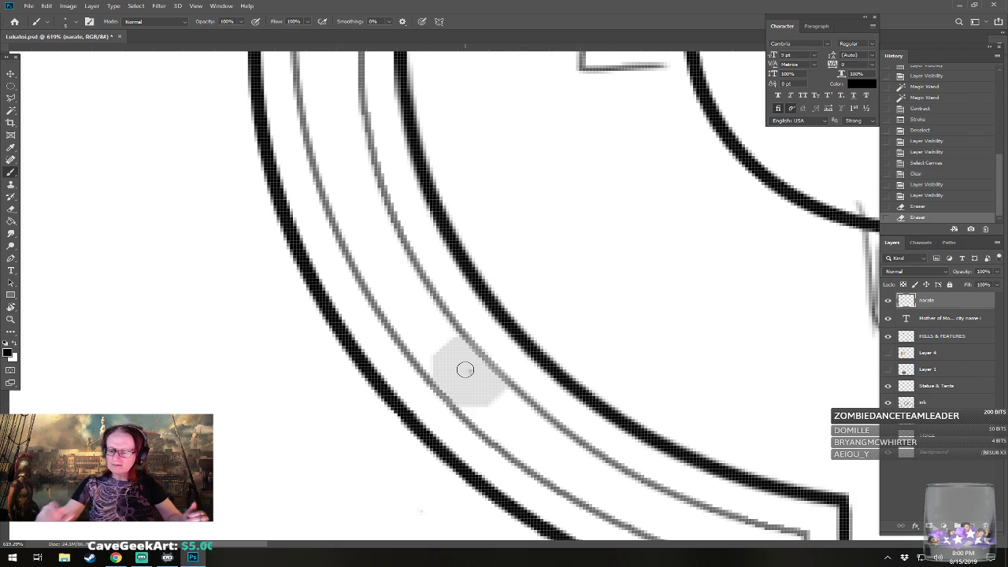
click(929, 399)
drag(419, 508, 432, 502)
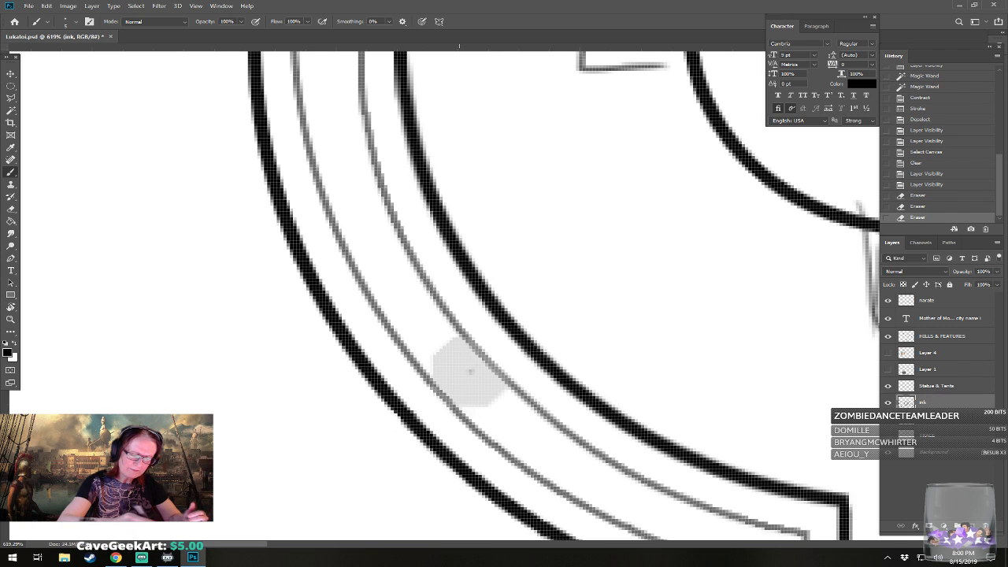
mouse_move(470, 370)
mouse_down()
mouse_move(446, 354)
mouse_move(492, 404)
mouse_move(450, 365)
mouse_move(439, 364)
mouse_move(476, 402)
mouse_move(440, 371)
mouse_move(474, 406)
mouse_move(447, 357)
mouse_move(464, 366)
mouse_move(455, 347)
mouse_move(502, 395)
mouse_move(459, 347)
mouse_up()
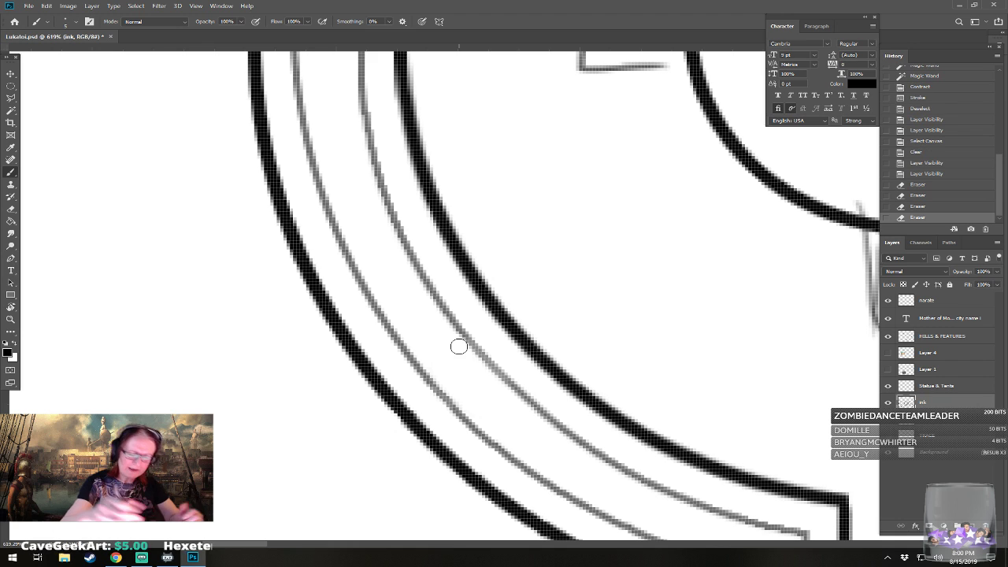
- Erase the stray specks near the harbour and the rough dock sketches around the central island
scroll(459, 346, down, 6)
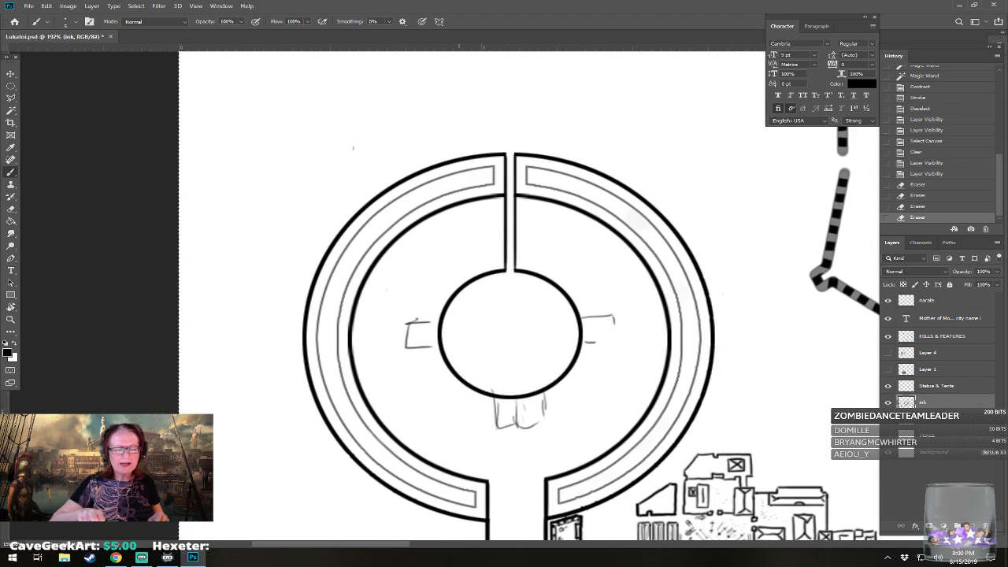
scroll(584, 373, up, 2)
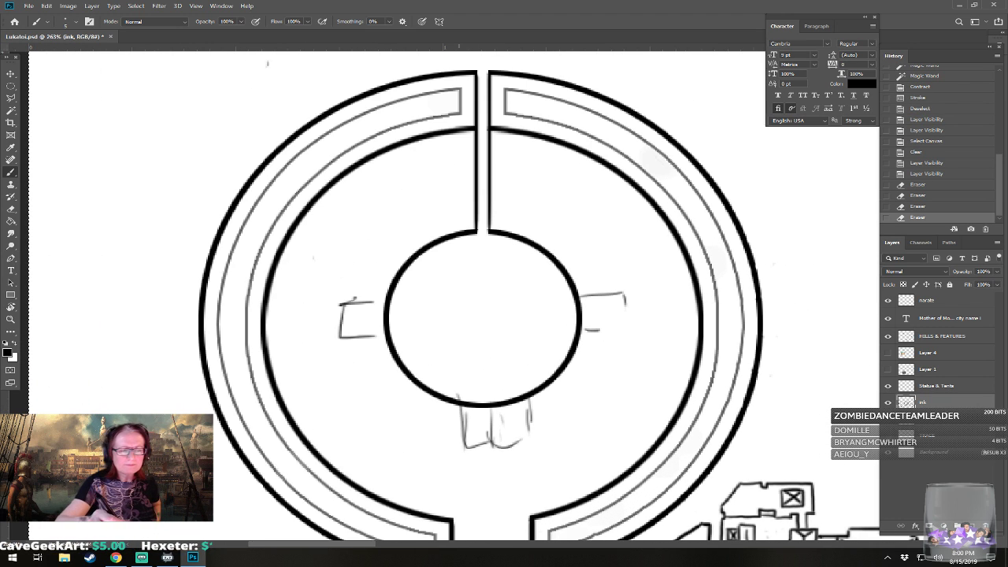
drag(267, 65, 267, 72)
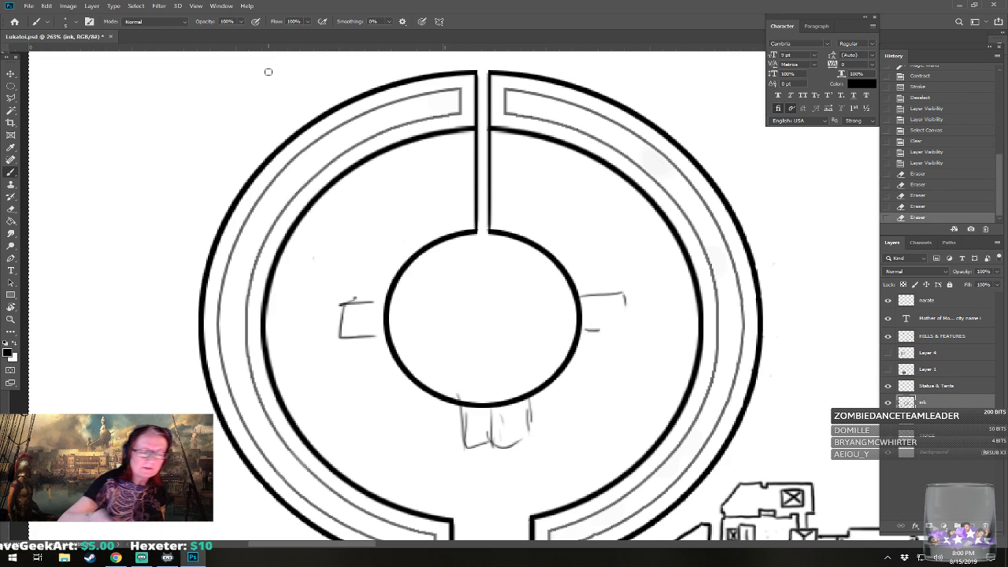
click(313, 251)
mouse_move(626, 292)
mouse_down()
mouse_move(586, 296)
mouse_move(590, 331)
mouse_move(598, 329)
mouse_up()
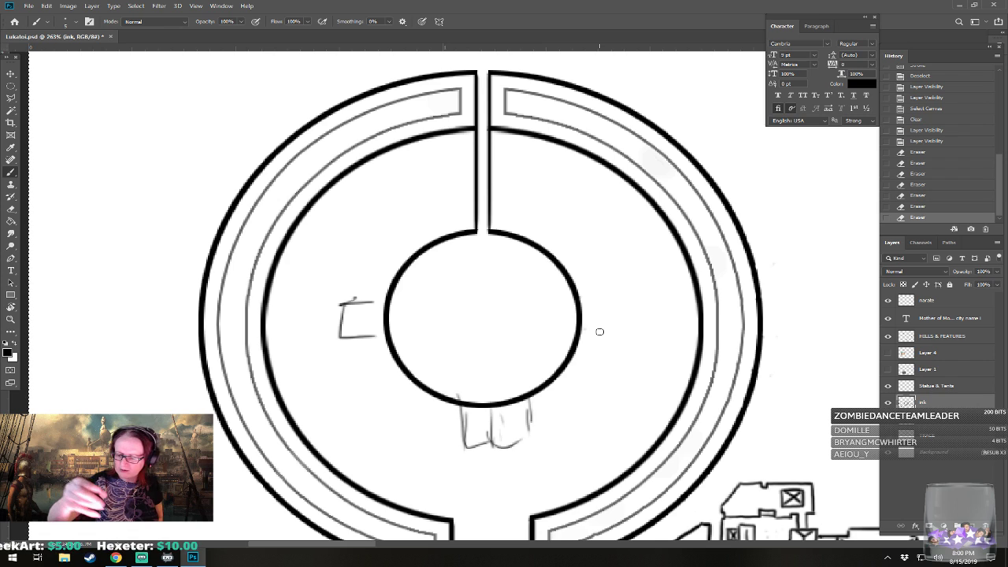
mouse_move(512, 447)
mouse_down()
mouse_move(464, 437)
mouse_move(472, 446)
mouse_move(492, 437)
mouse_move(528, 403)
mouse_up()
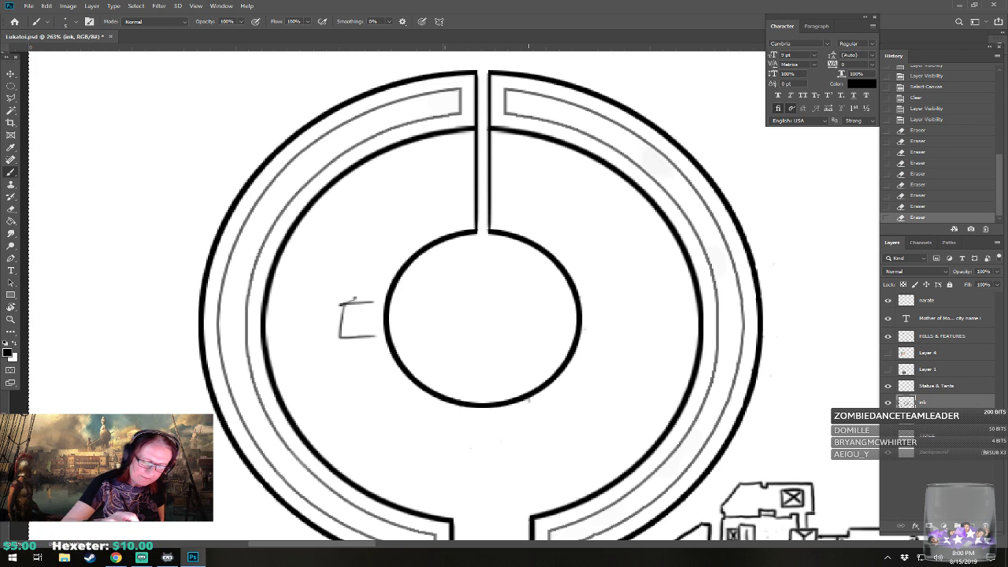
mouse_move(341, 302)
mouse_down()
mouse_move(344, 336)
mouse_move(364, 337)
mouse_move(370, 307)
mouse_up()
- Show the Carthage reference picture on Layer 4 and bring its circular harbour into view beside the inked one
scroll(508, 387, down, 5)
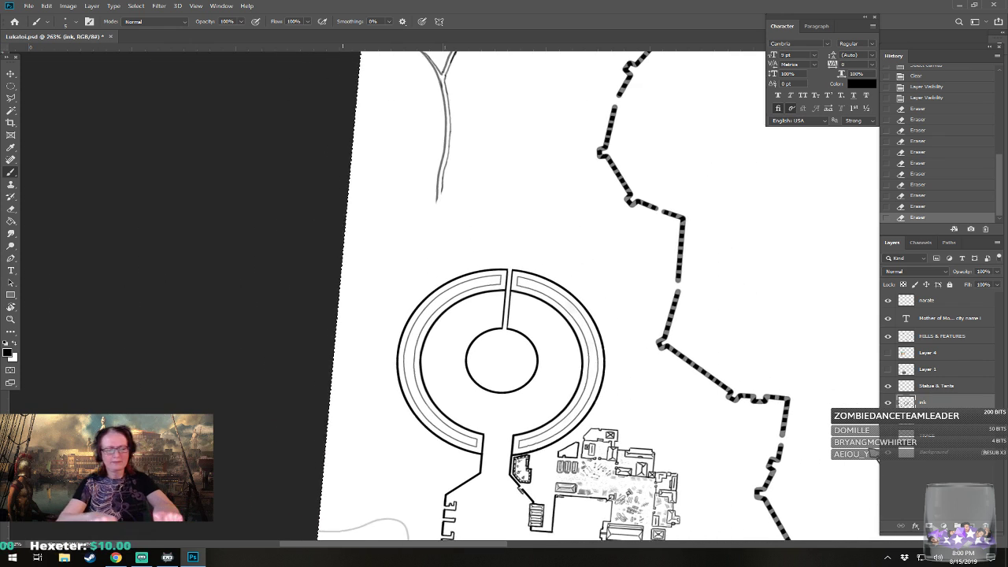
key(Escape)
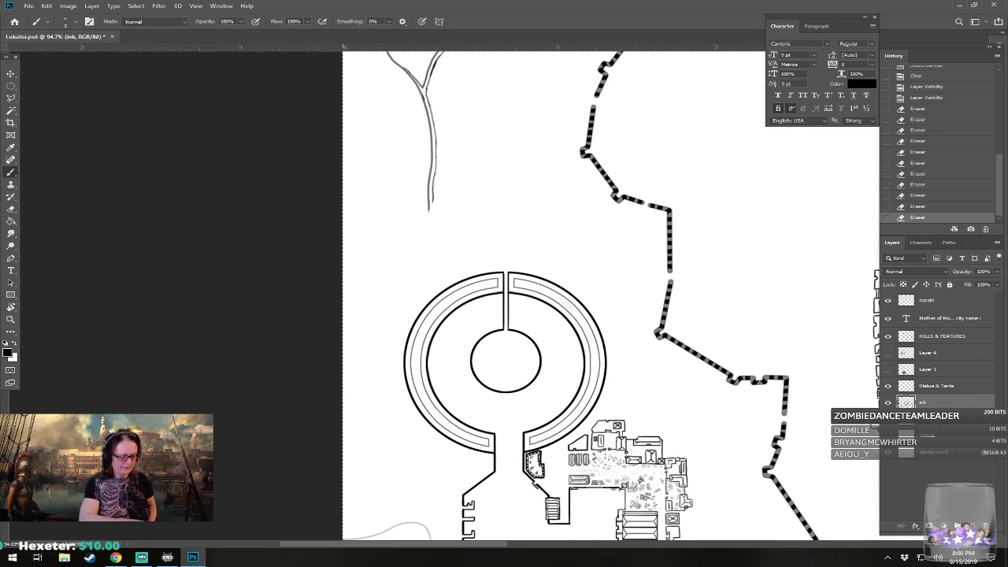
scroll(681, 344, up, 4)
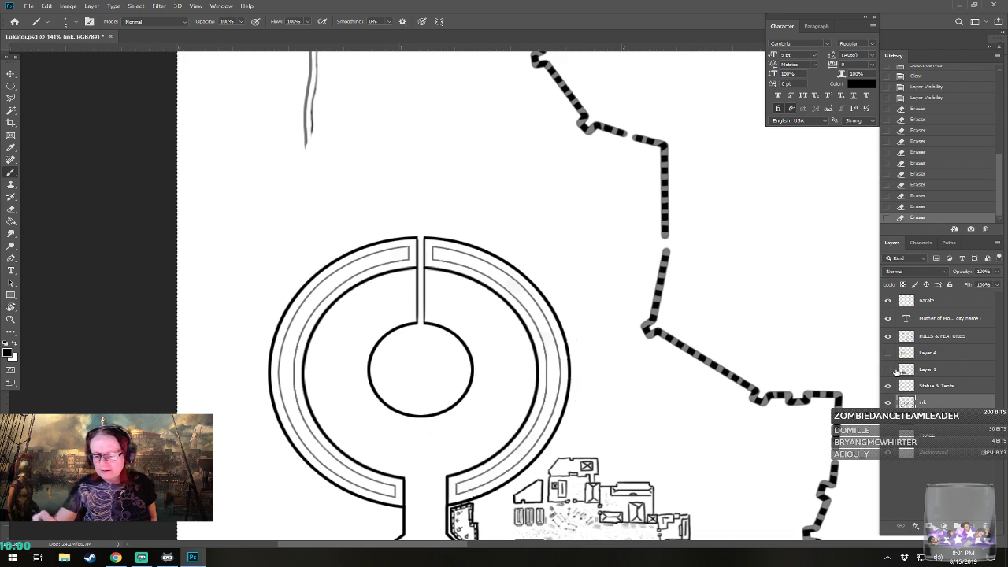
click(888, 352)
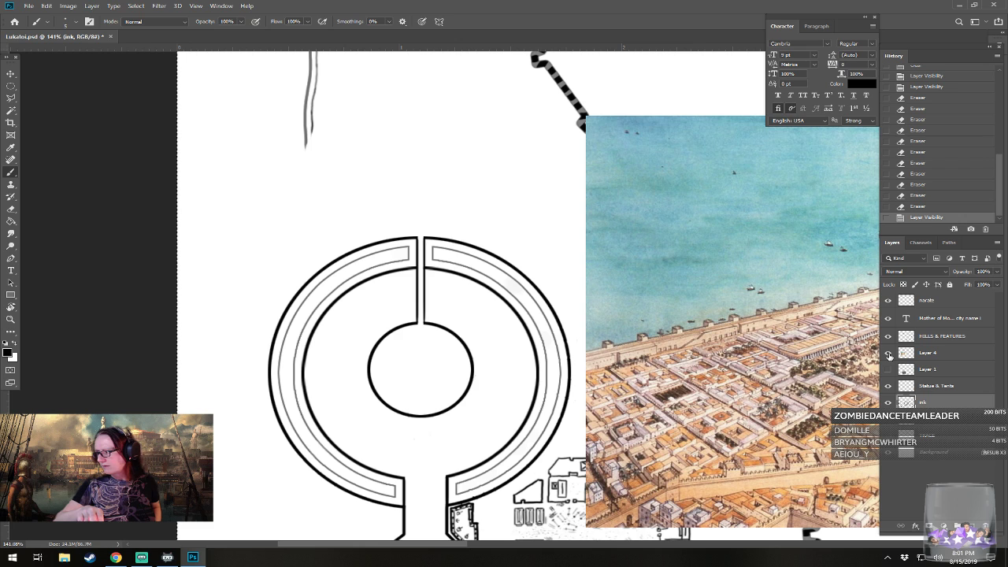
mouse_move(858, 417)
mouse_down()
mouse_move(796, 385)
mouse_move(727, 396)
mouse_move(577, 451)
mouse_up()
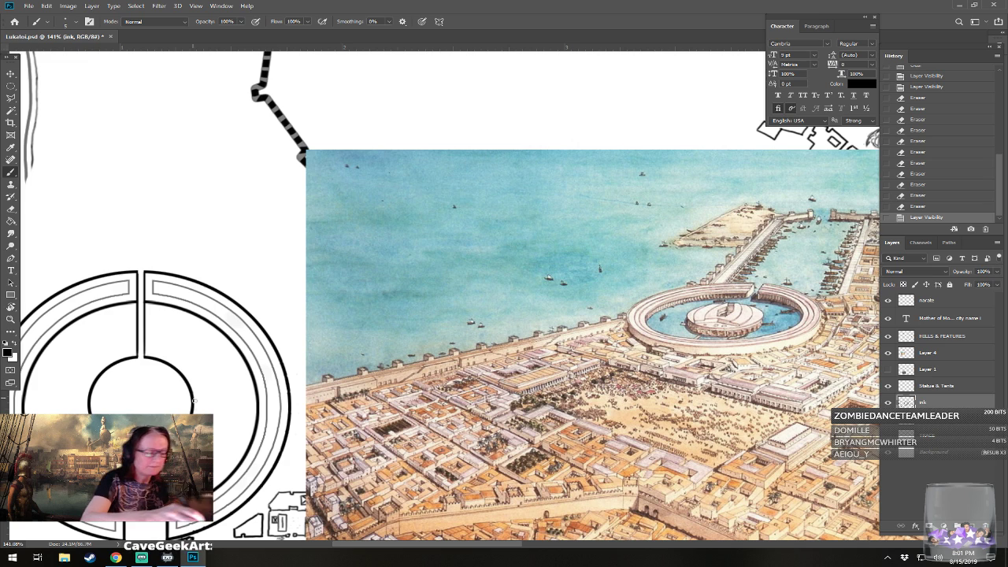
drag(202, 276, 248, 284)
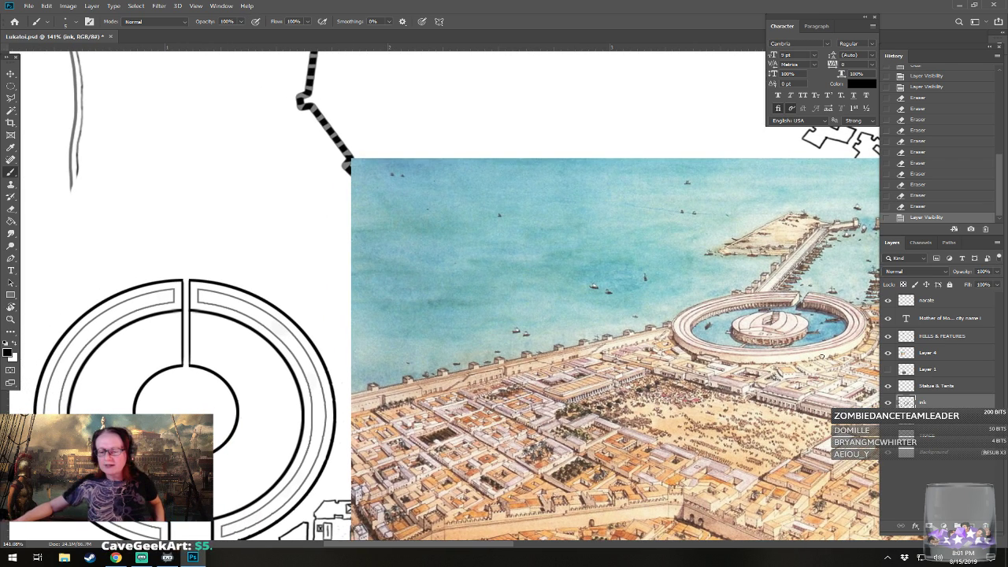
- Move the Layer 4 reference picture over the lower part of the inked harbour ring, and deselect it
click(958, 360)
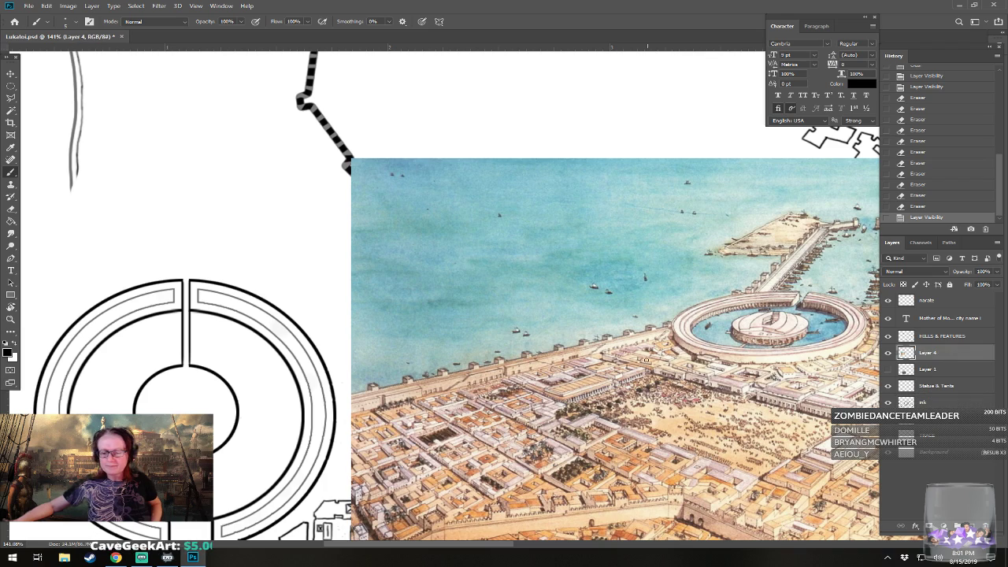
drag(569, 386, 737, 225)
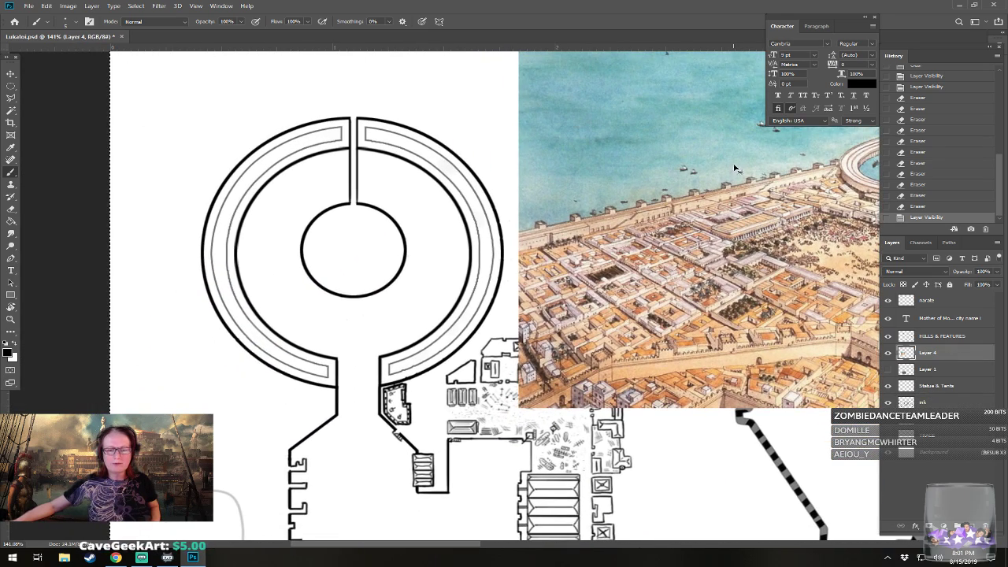
drag(665, 224, 194, 450)
drag(451, 448, 399, 461)
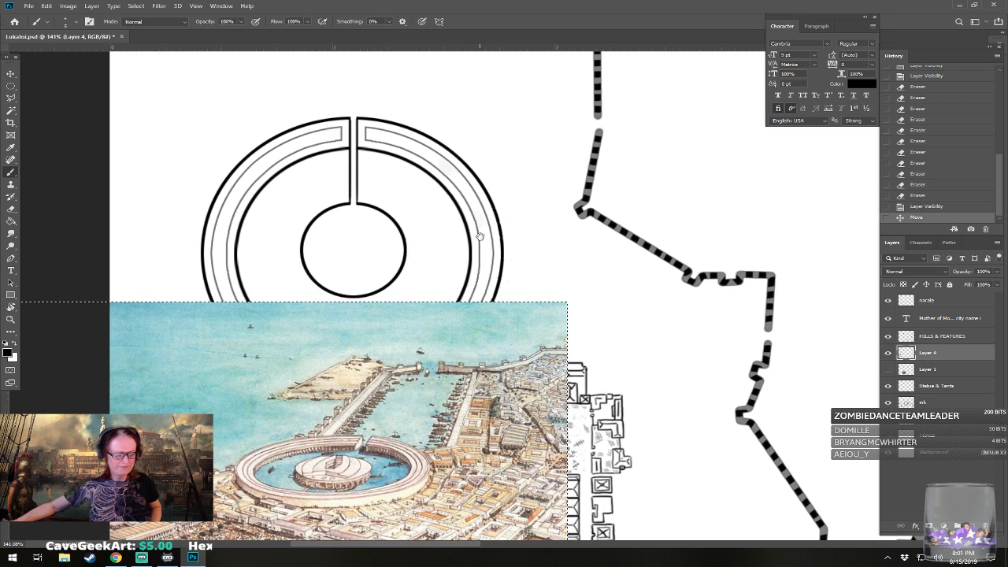
drag(480, 235, 586, 303)
drag(584, 409, 638, 70)
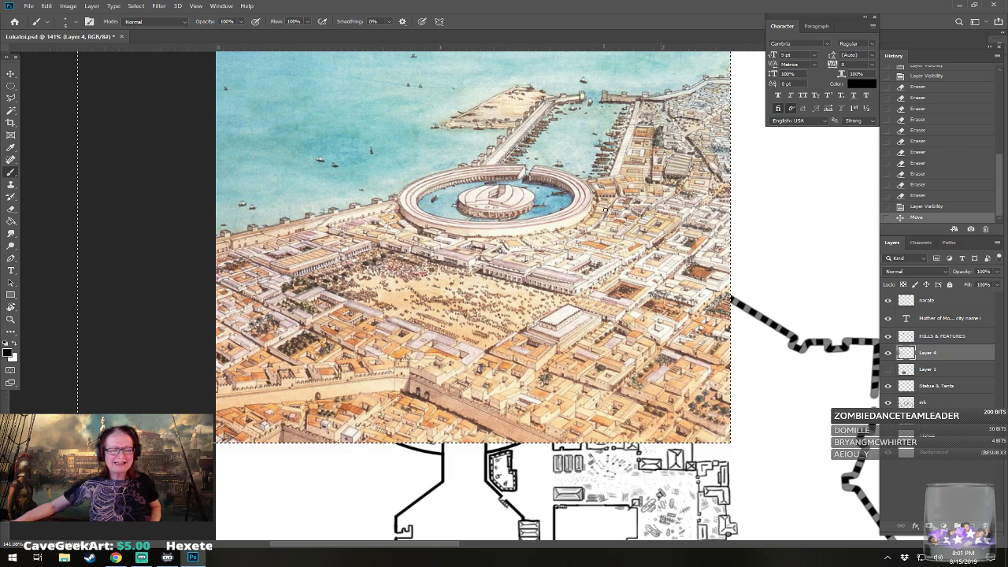
mouse_move(604, 228)
mouse_down()
mouse_move(561, 536)
mouse_move(561, 497)
mouse_move(554, 510)
mouse_move(563, 496)
mouse_up()
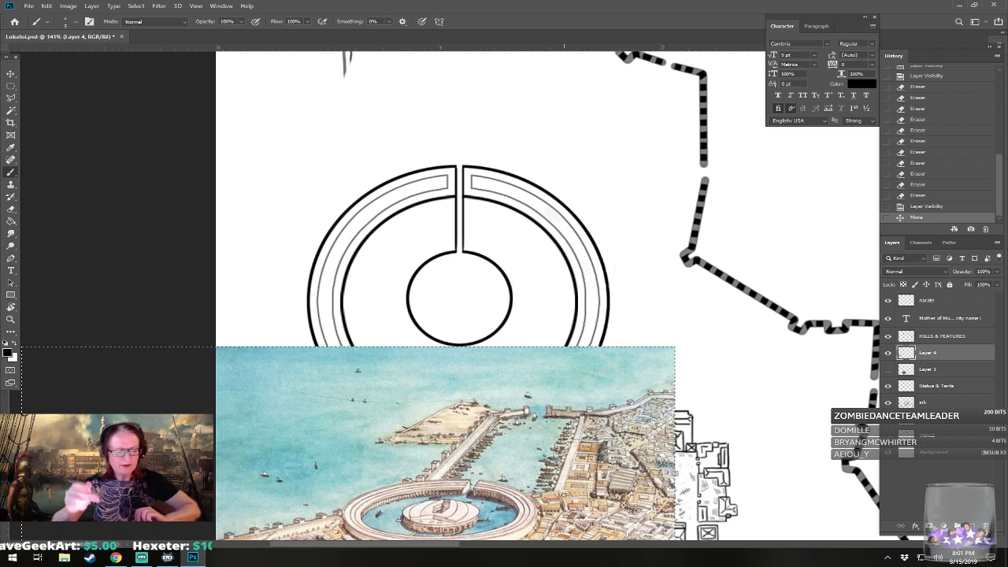
click(10, 86)
click(130, 187)
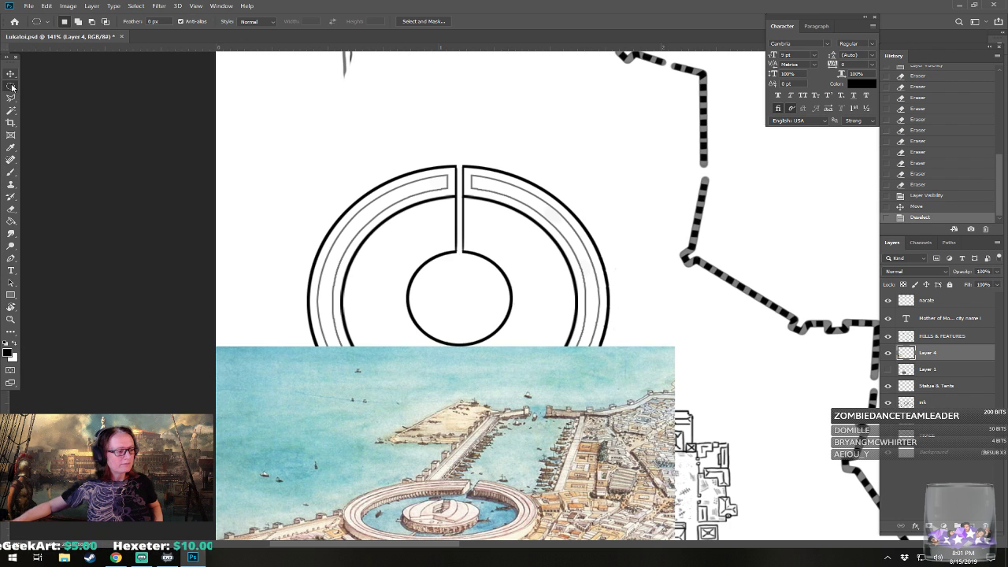
- Create a new layer and place it below the ink layer, keeping the current brush
click(10, 172)
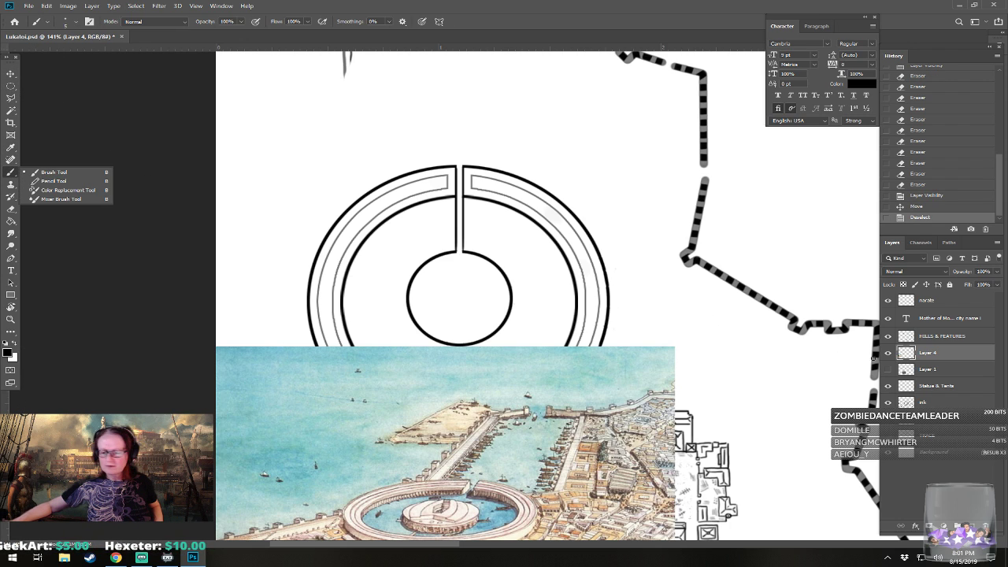
click(949, 402)
click(972, 525)
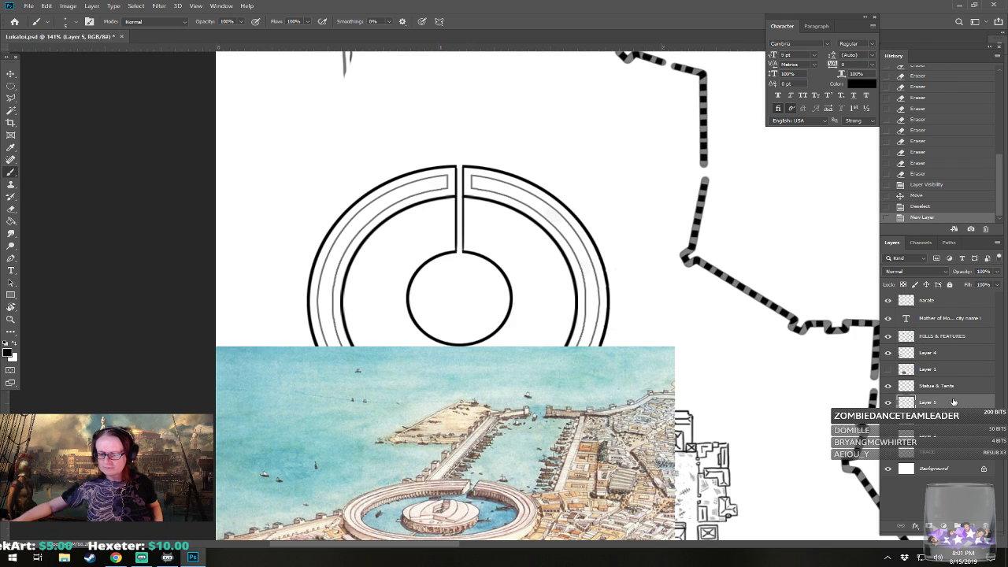
drag(943, 403, 941, 429)
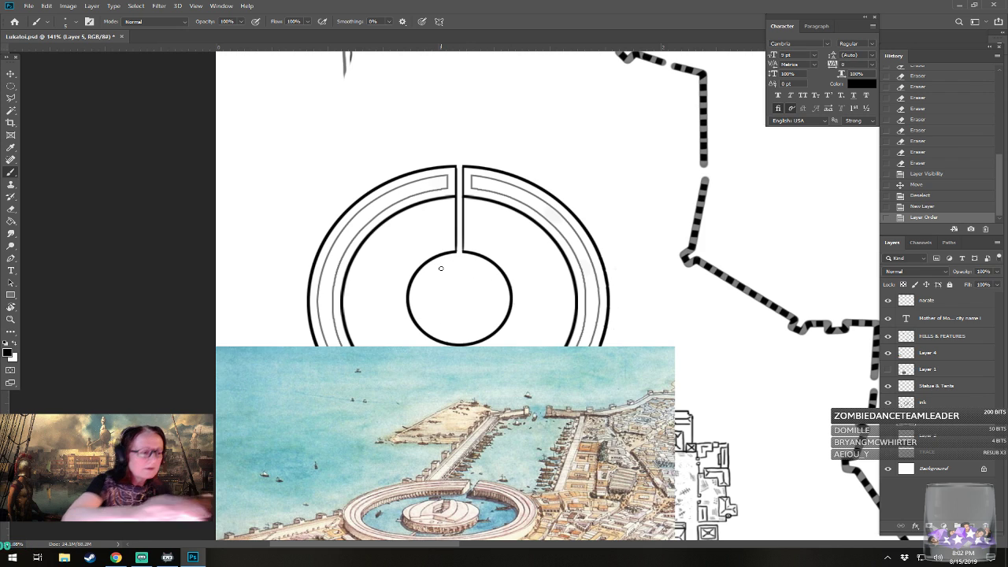
click(70, 21)
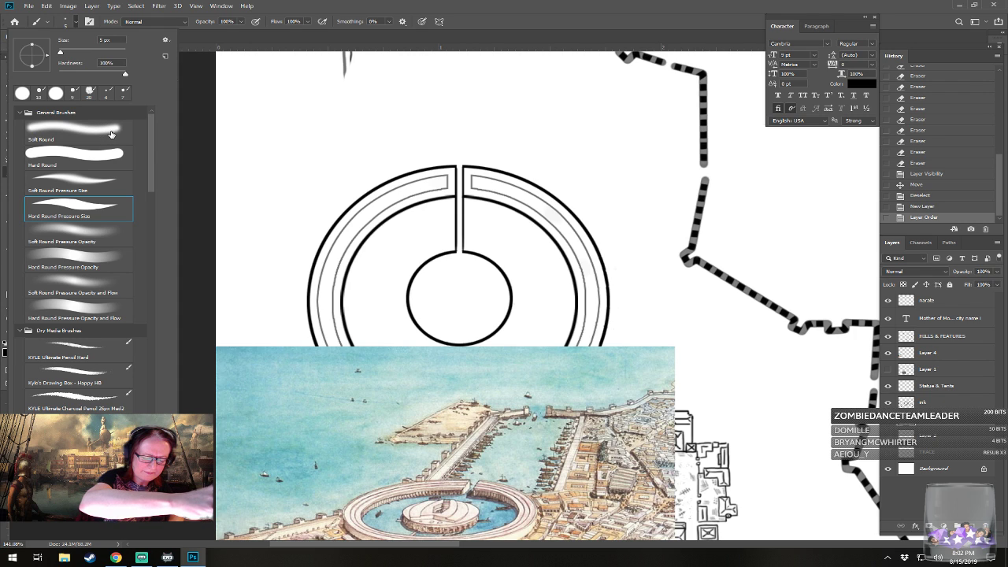
click(210, 544)
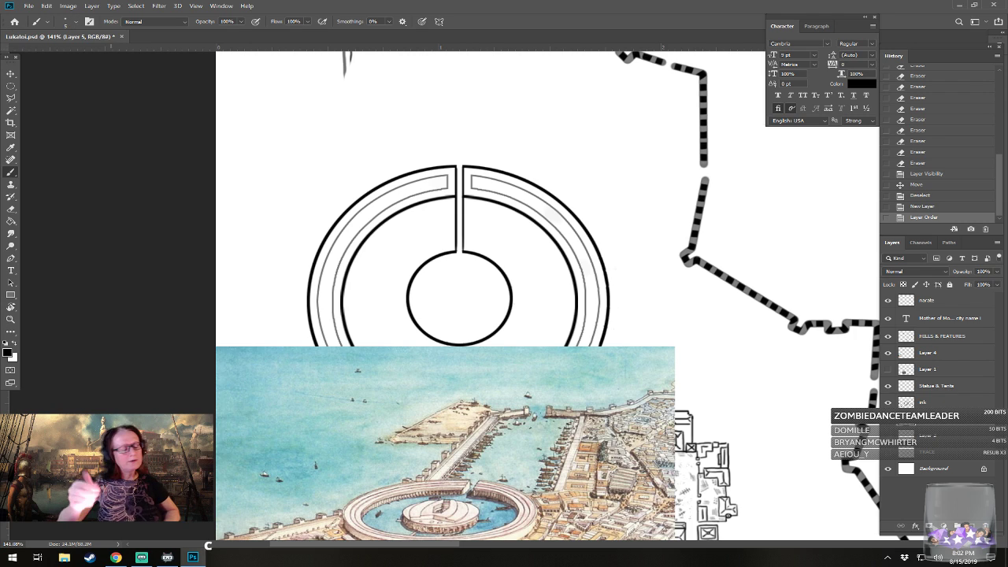
- Place a tall, narrow elliptical selection centred over the island and stroke it with a 2 px black line, centred on the selection edge
click(12, 87)
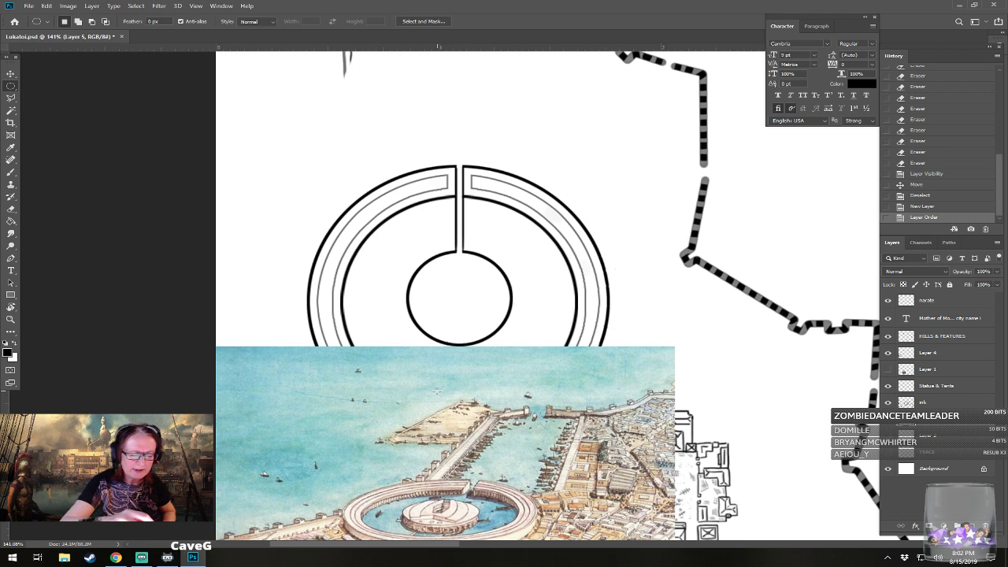
drag(481, 285, 486, 240)
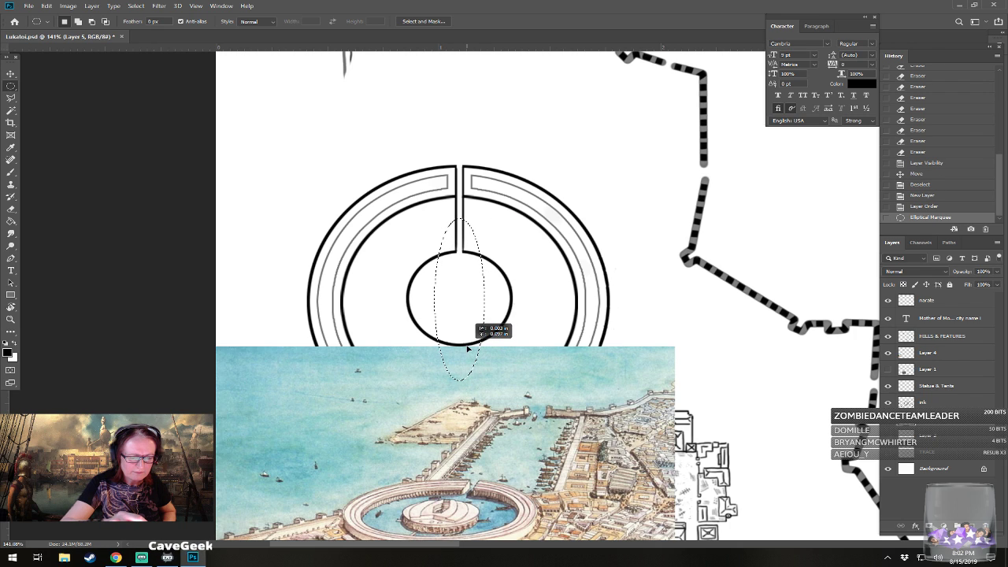
drag(467, 347, 469, 347)
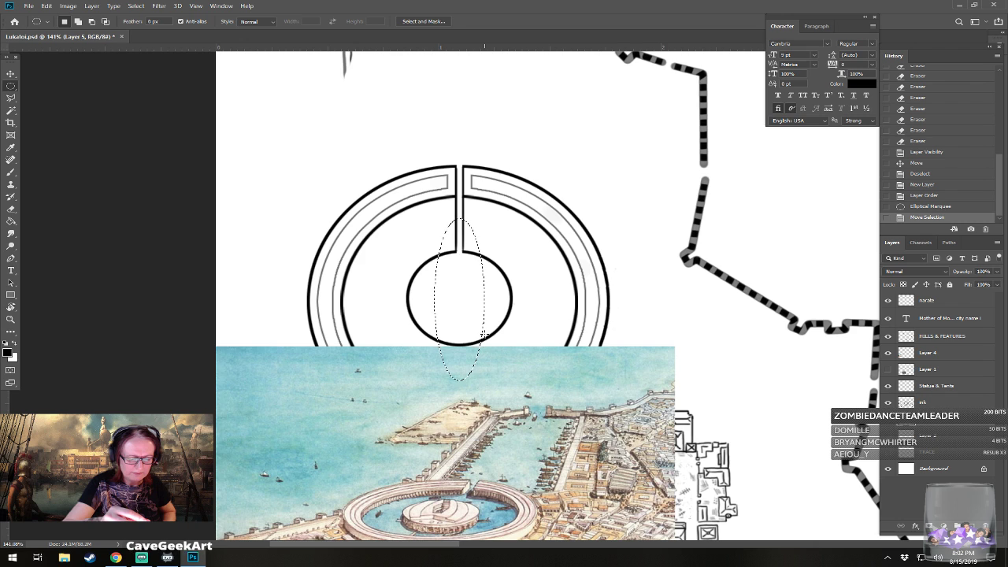
click(46, 5)
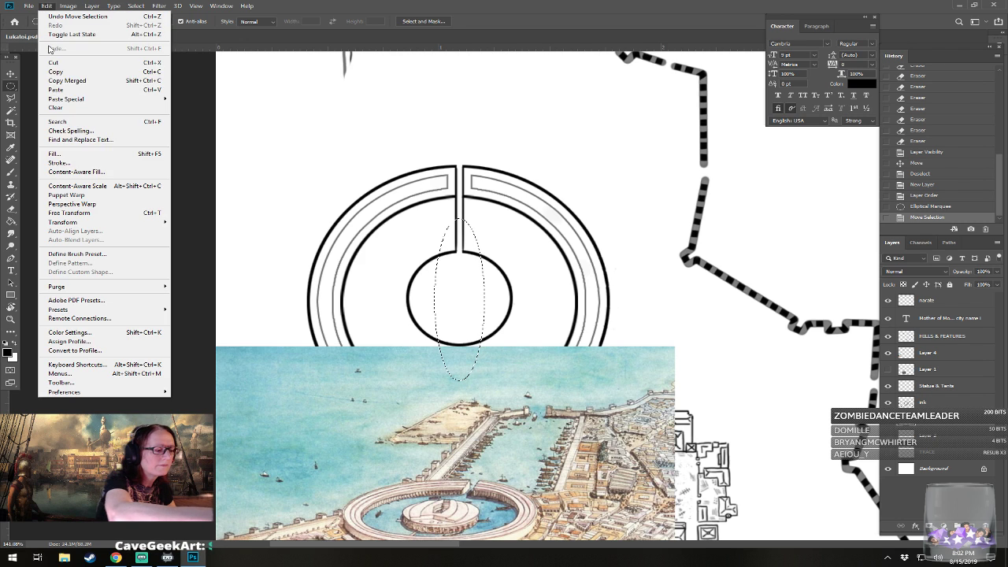
click(64, 165)
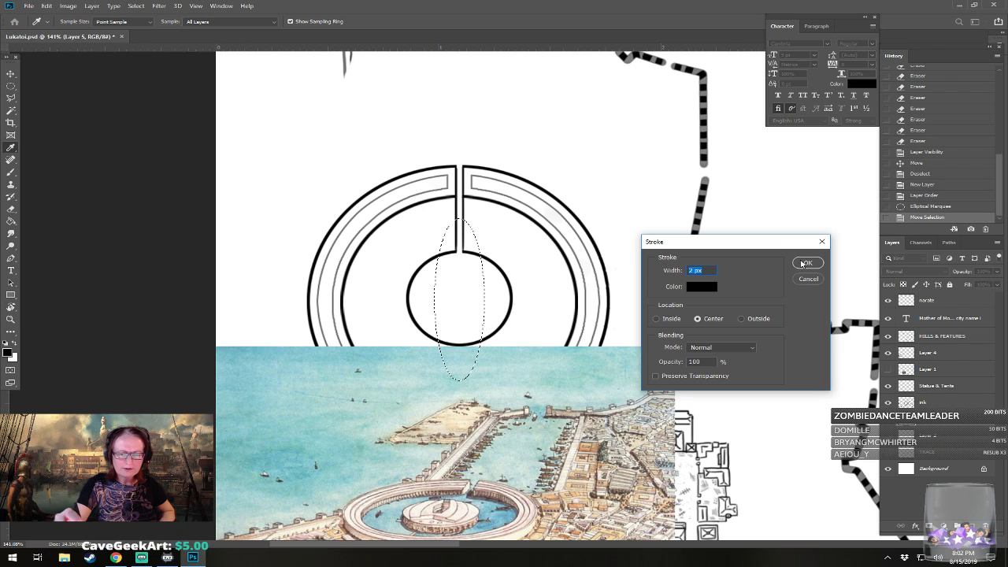
click(805, 263)
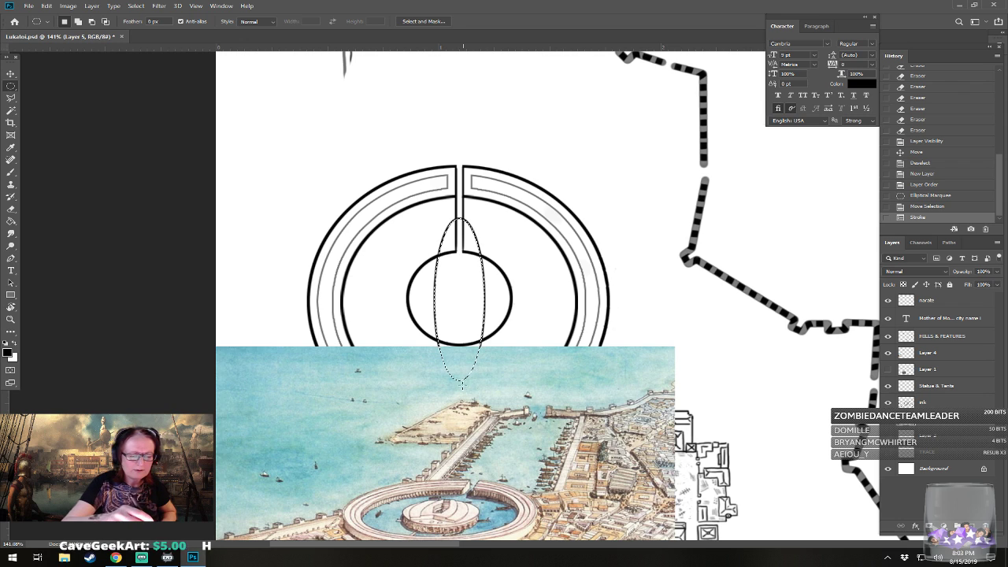
- Transform the elliptical selection to about 162% width and 95% height, keeping it centred on the island
click(135, 5)
click(175, 178)
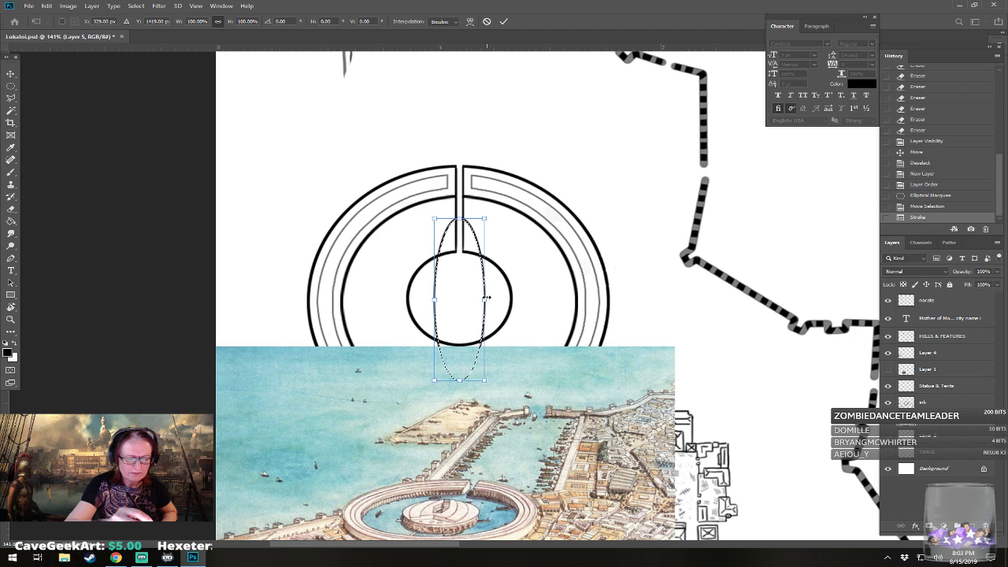
drag(484, 299, 501, 299)
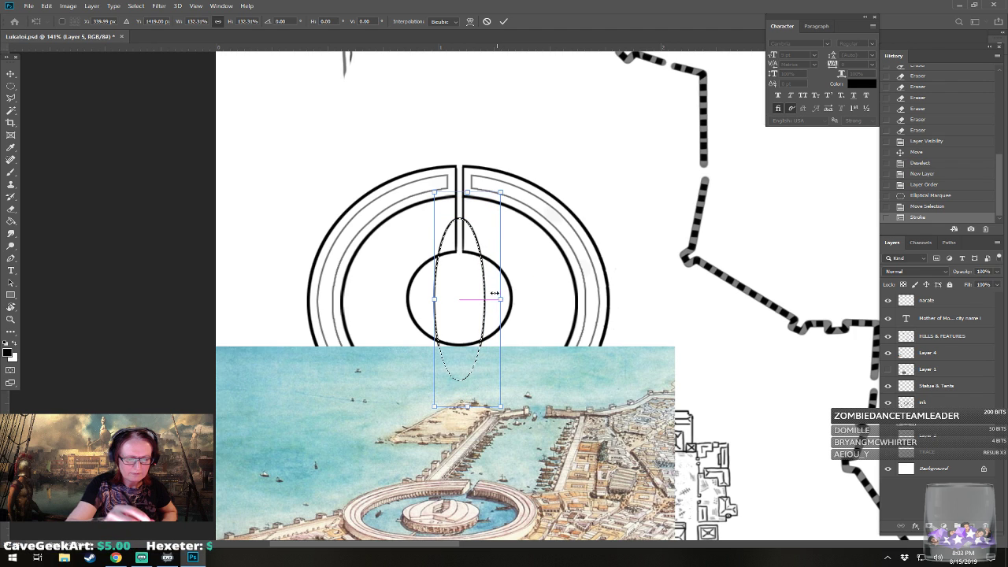
drag(434, 299, 418, 298)
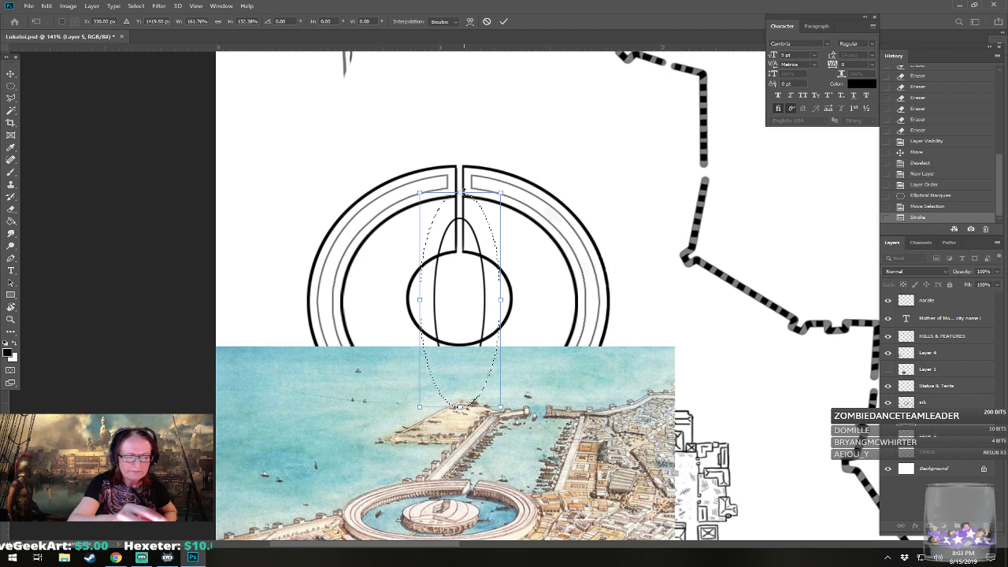
drag(460, 190, 461, 210)
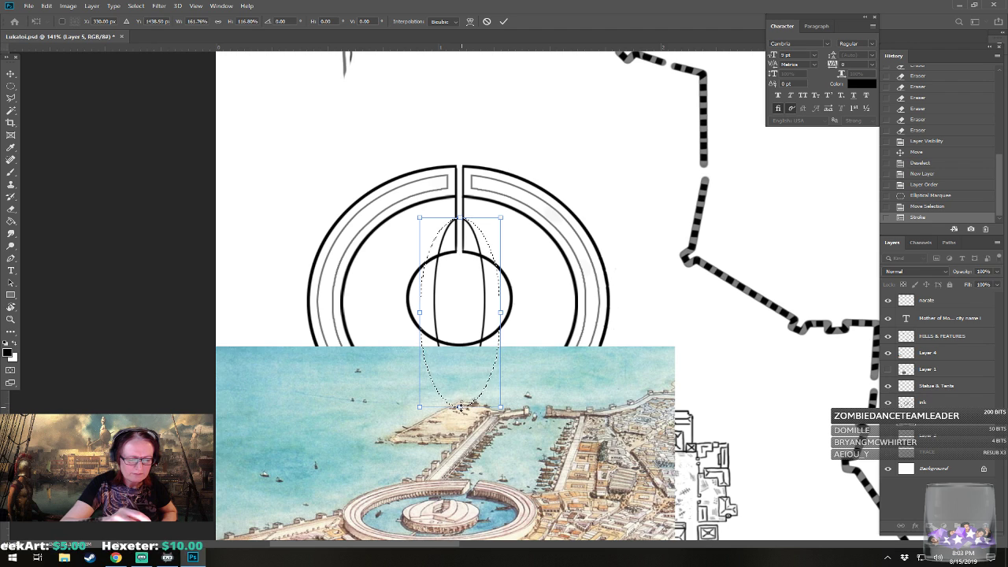
drag(460, 407, 464, 387)
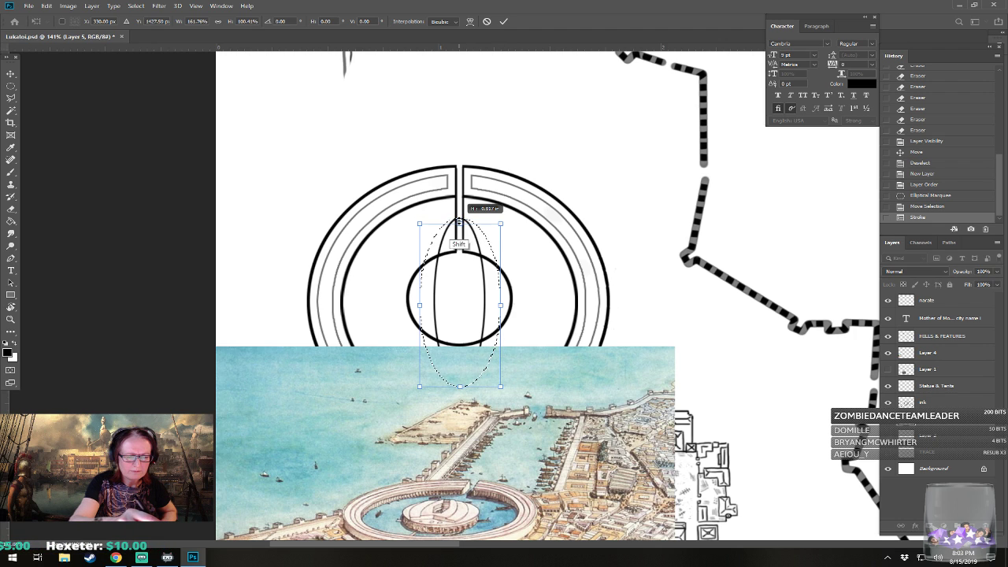
drag(459, 385, 464, 368)
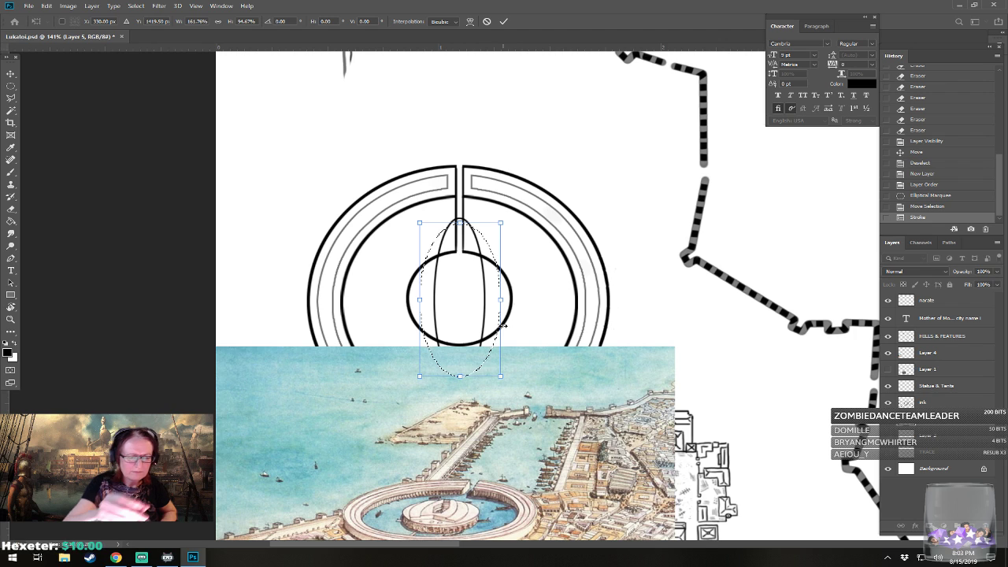
click(46, 6)
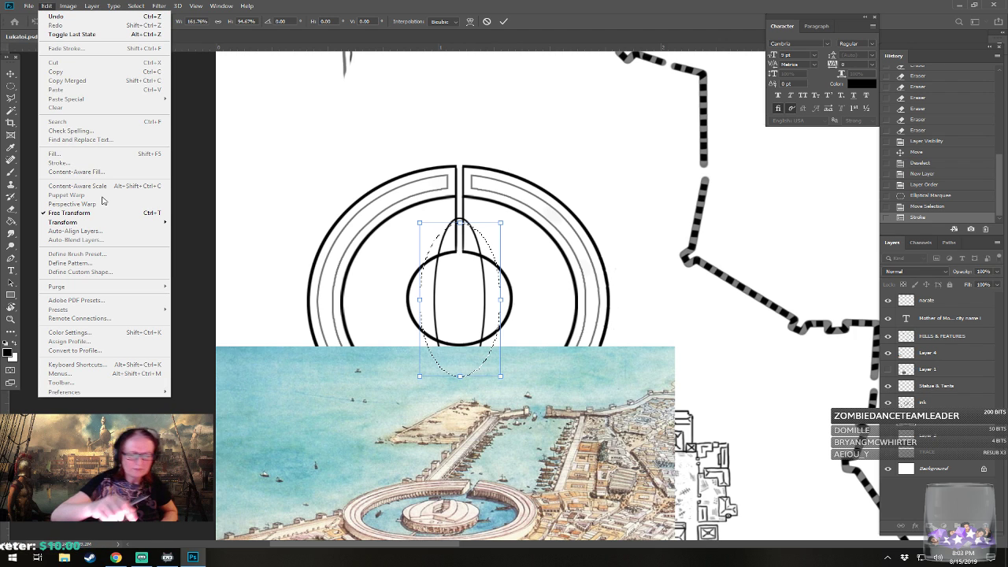
click(475, 300)
key(Return)
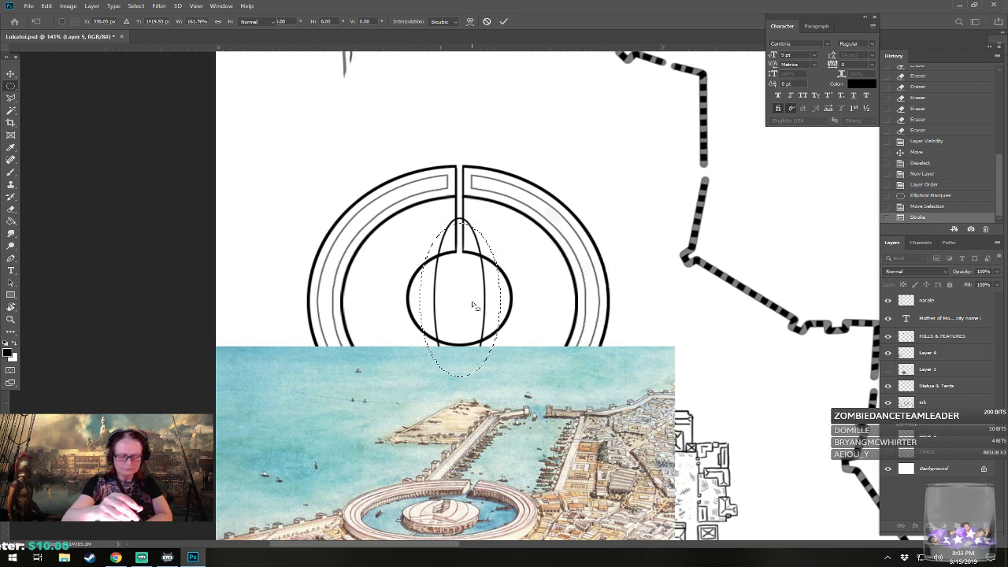
- Stroke the widened elliptical selection with a 2 px black line centred on its edge, and deselect it
click(47, 7)
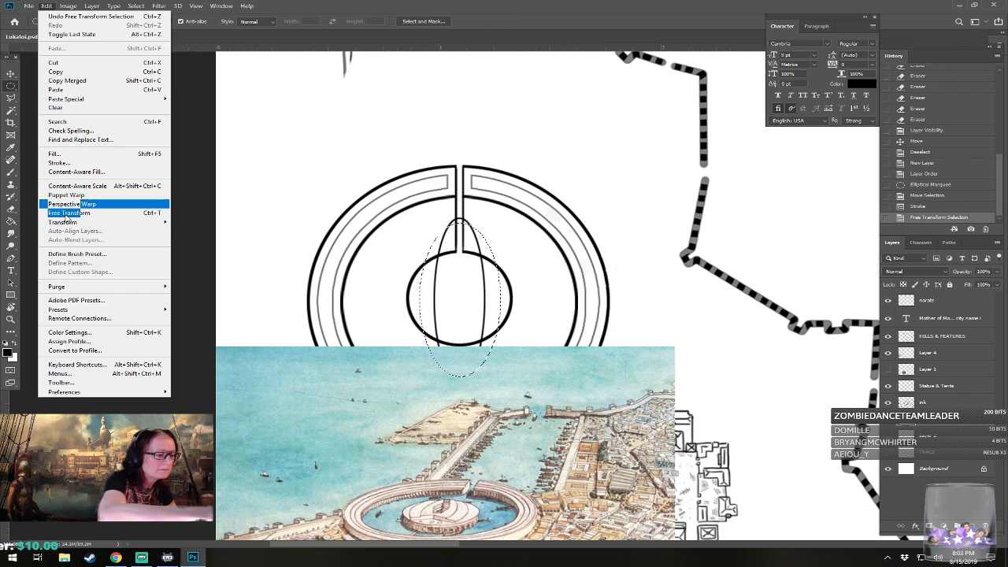
click(75, 163)
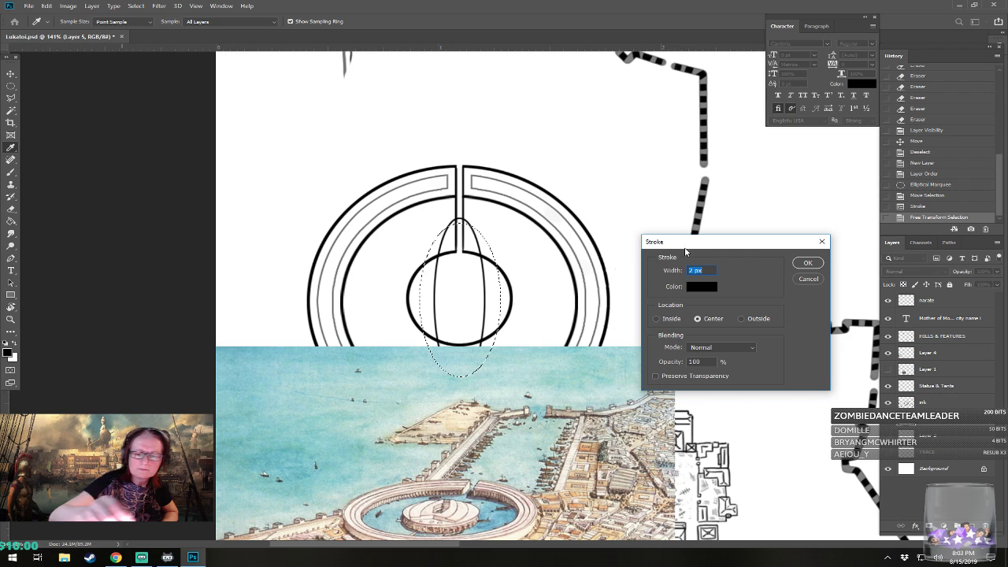
click(807, 262)
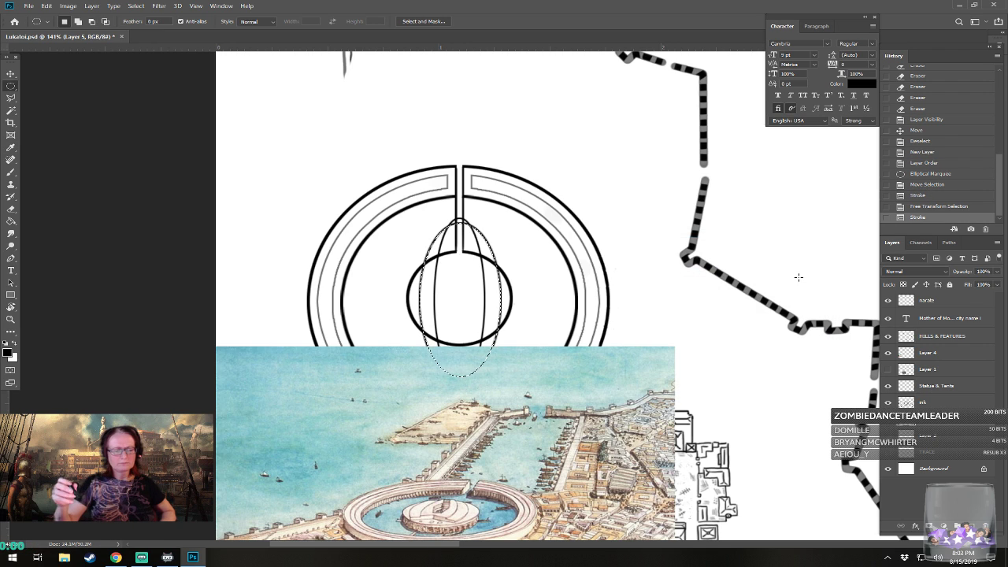
click(543, 315)
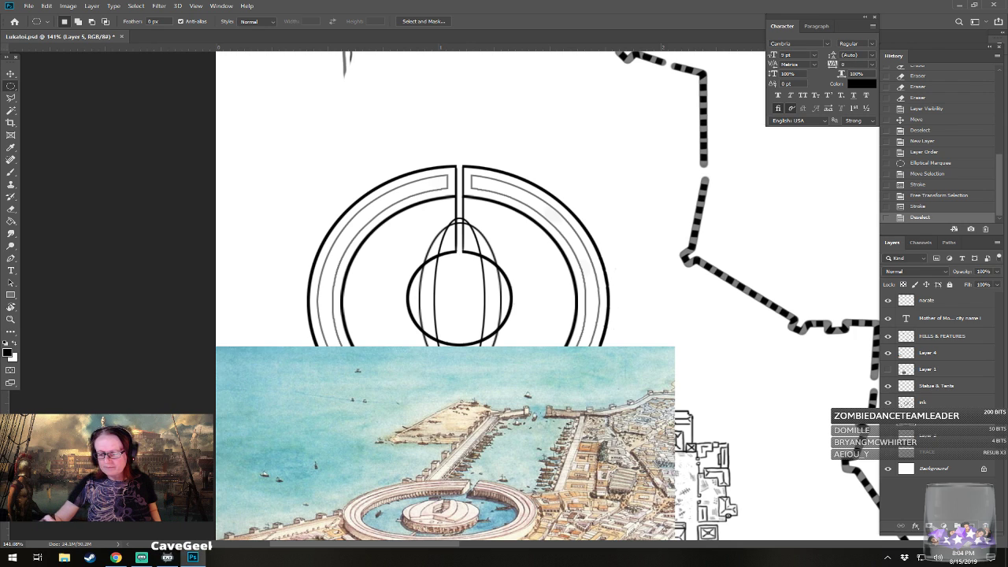
- Create a new layer below the one holding the stroked ellipses, and set up a 4 px Hard Round brush
click(971, 526)
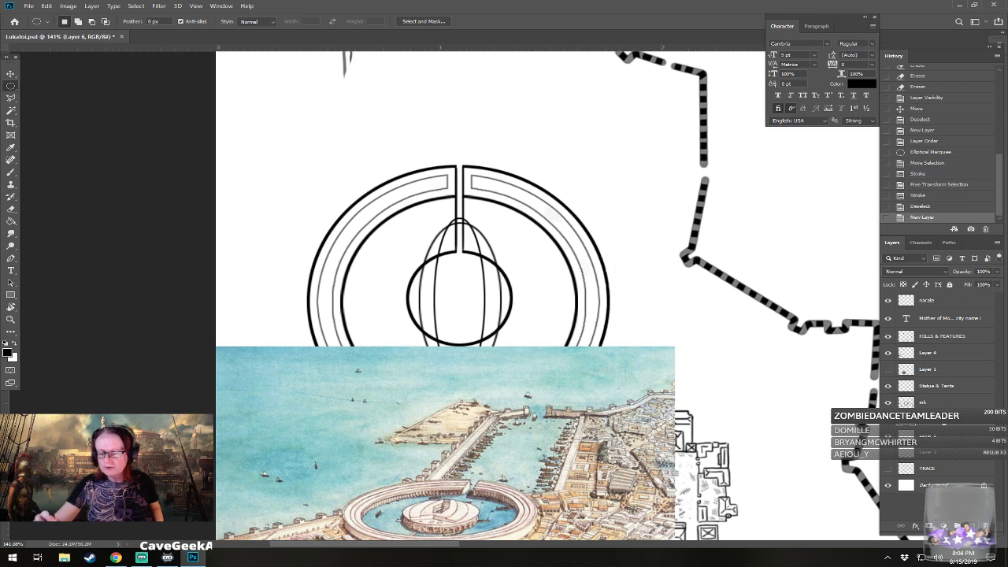
drag(939, 420, 939, 443)
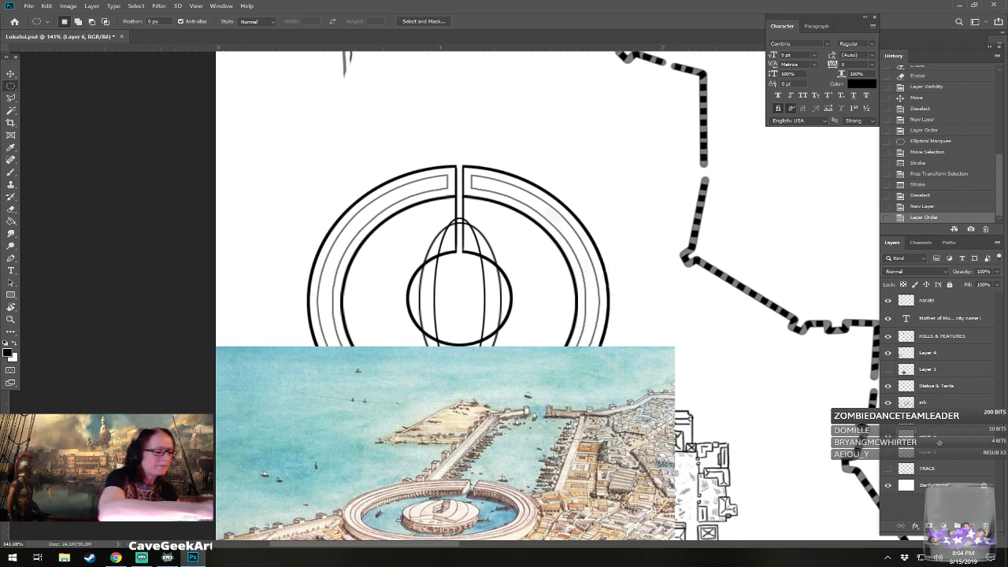
click(12, 169)
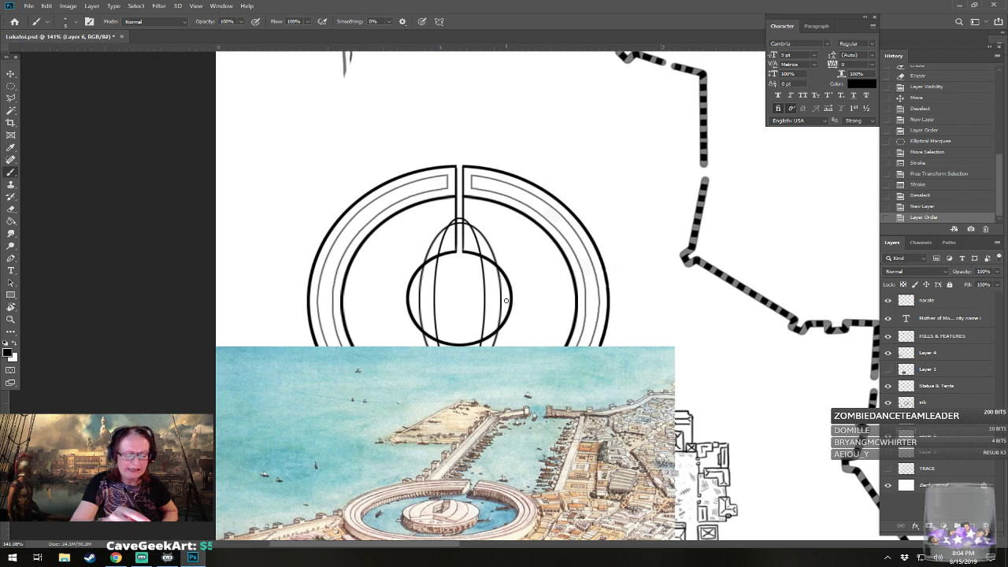
click(77, 22)
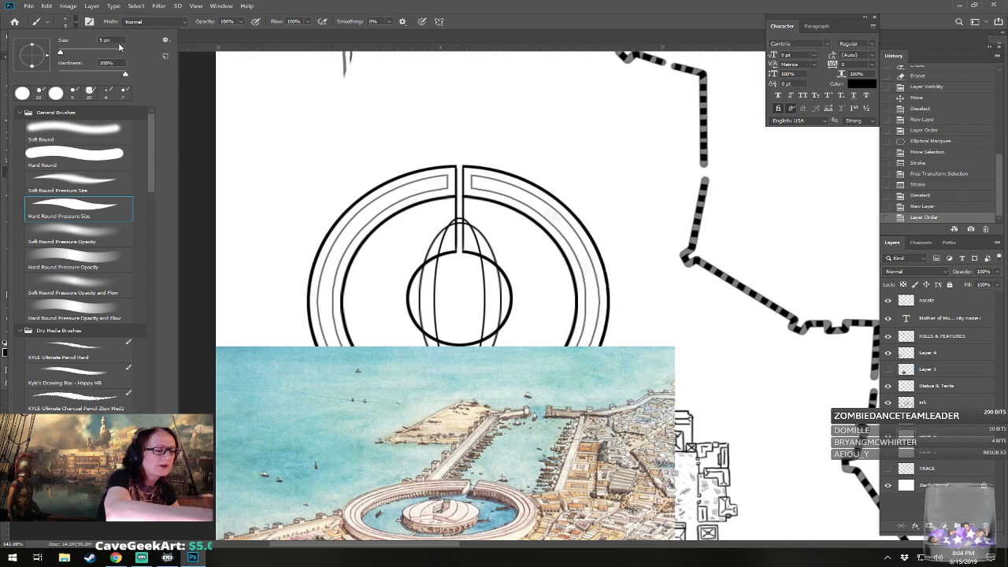
drag(118, 40, 84, 36)
text(4)
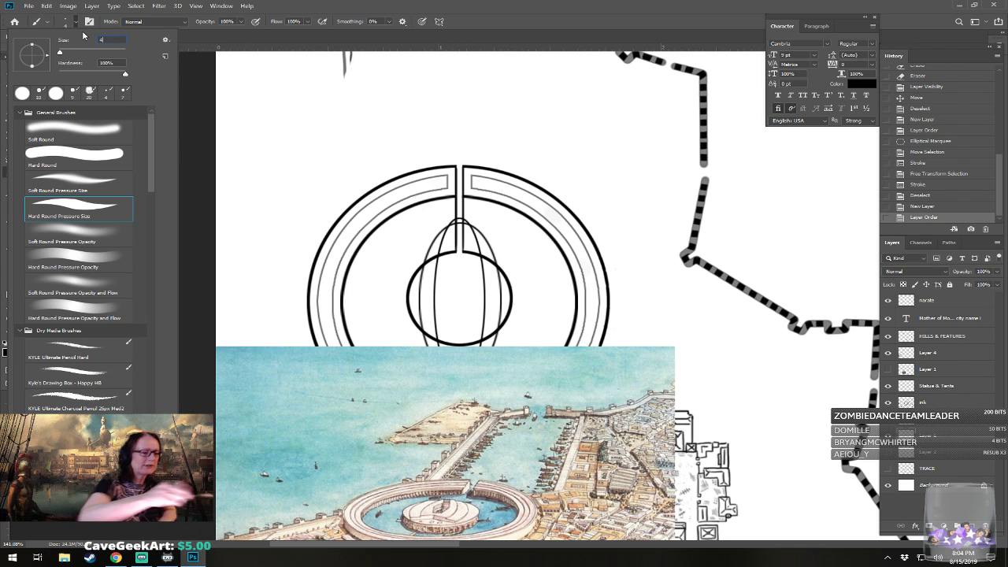
double_click(73, 157)
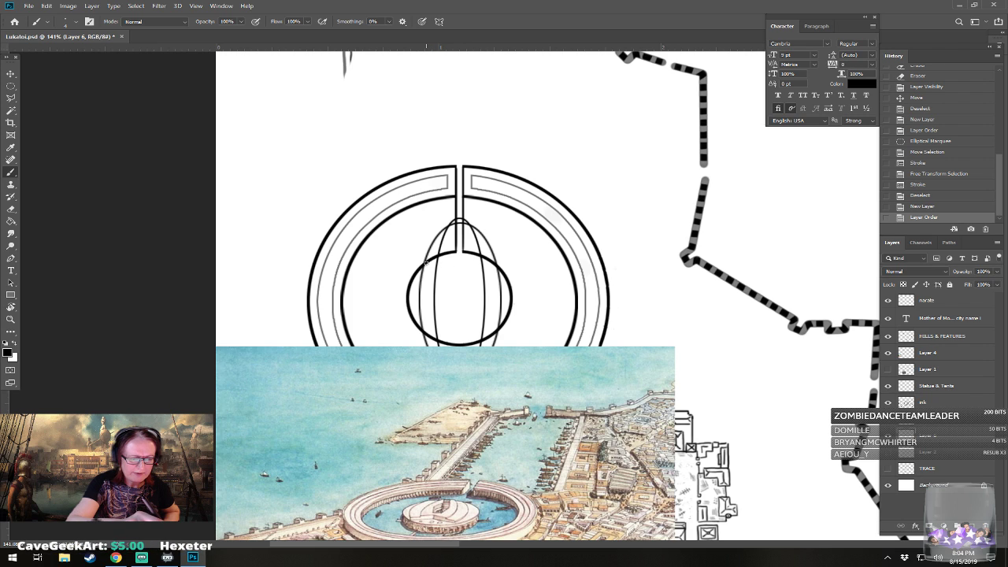
- Try to draw a shallow V of straight brush lines across the island's upper part, and undo the strokes
click(425, 263)
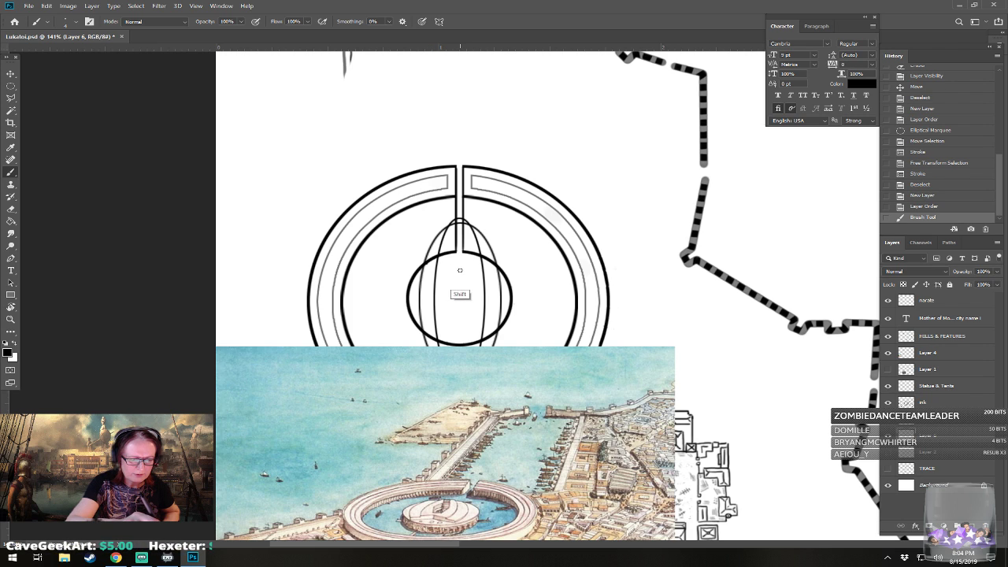
shift+click(459, 270)
shift+click(494, 256)
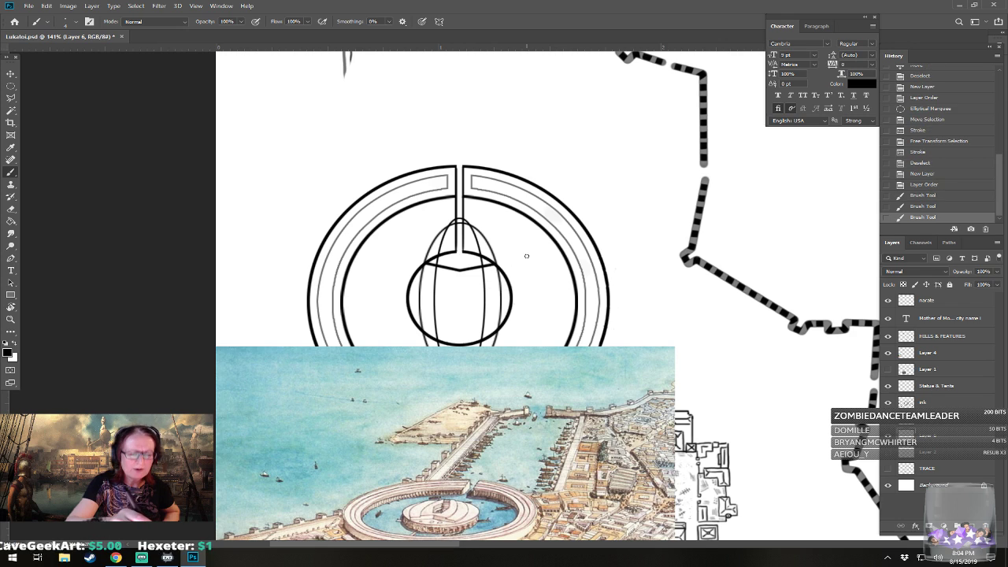
key(ctrl+z)
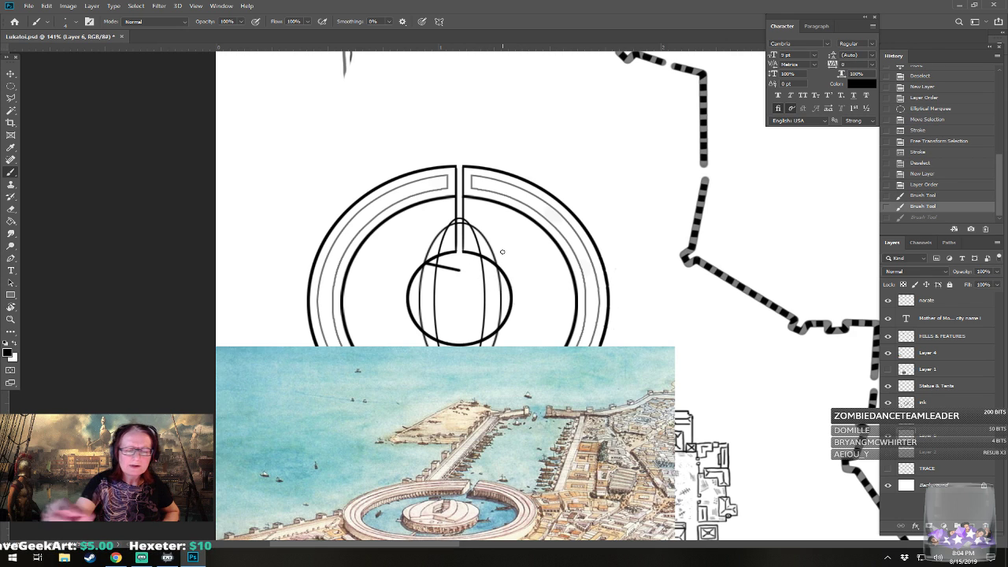
click(921, 195)
click(923, 184)
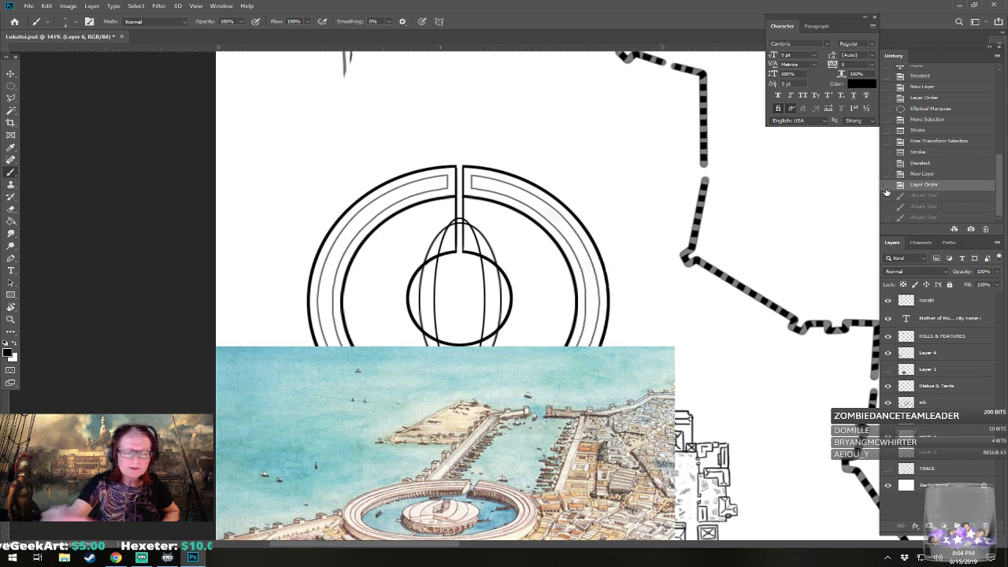
- Try to draw straight-line chevrons across the island's upper and lower parts, pointing towards its centre, and revert all those brush strokes
click(458, 273)
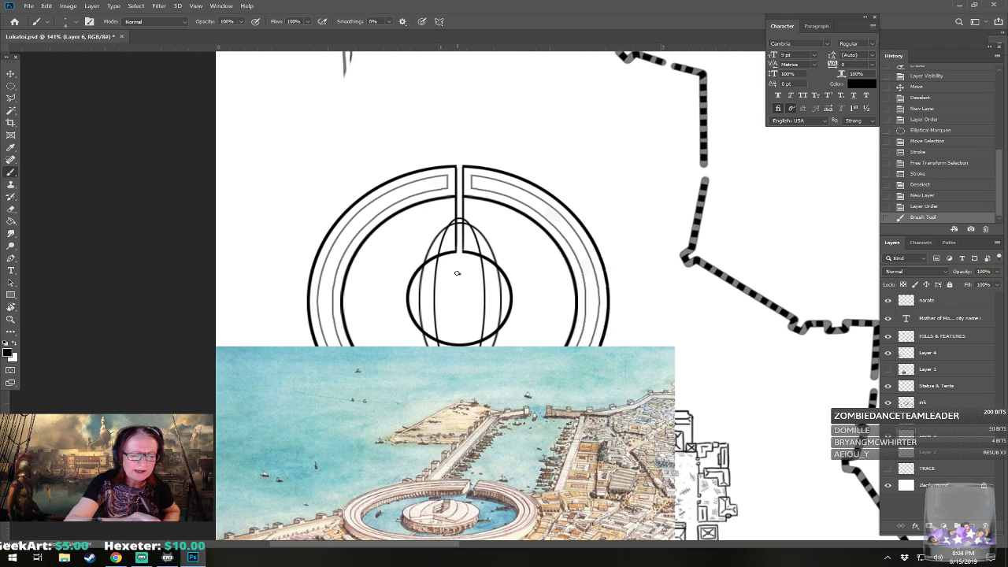
shift+click(425, 262)
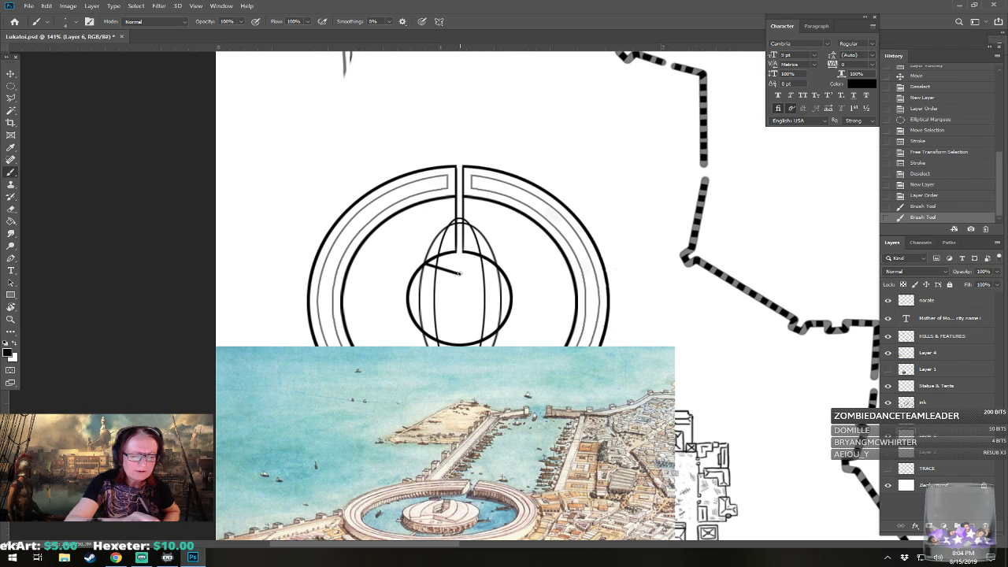
click(459, 273)
shift+click(498, 263)
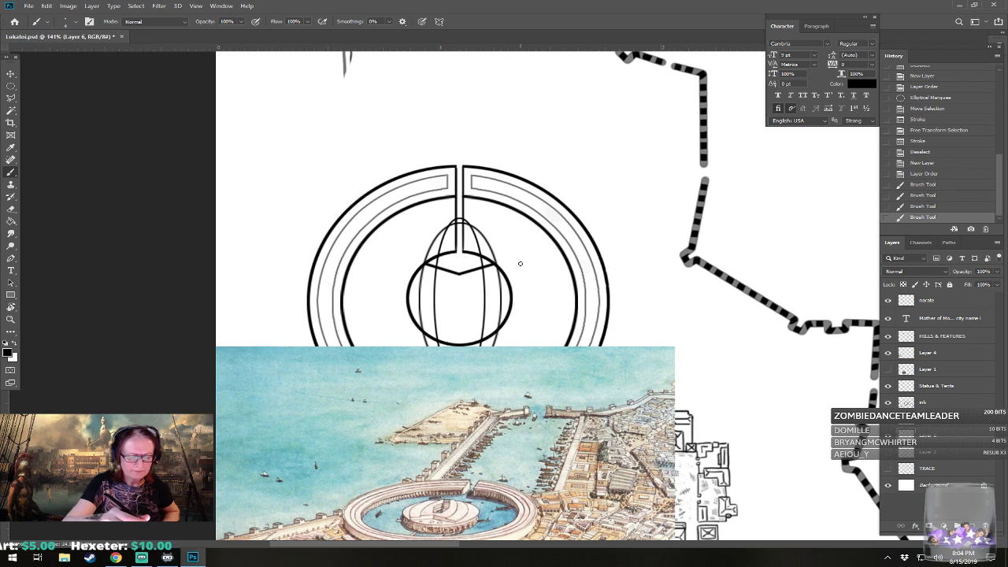
click(458, 325)
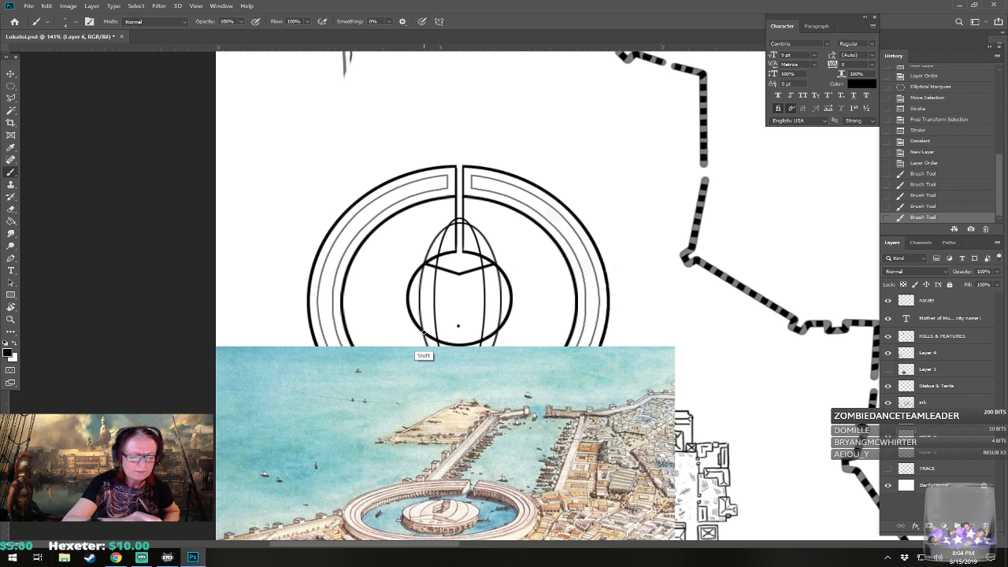
shift+click(425, 331)
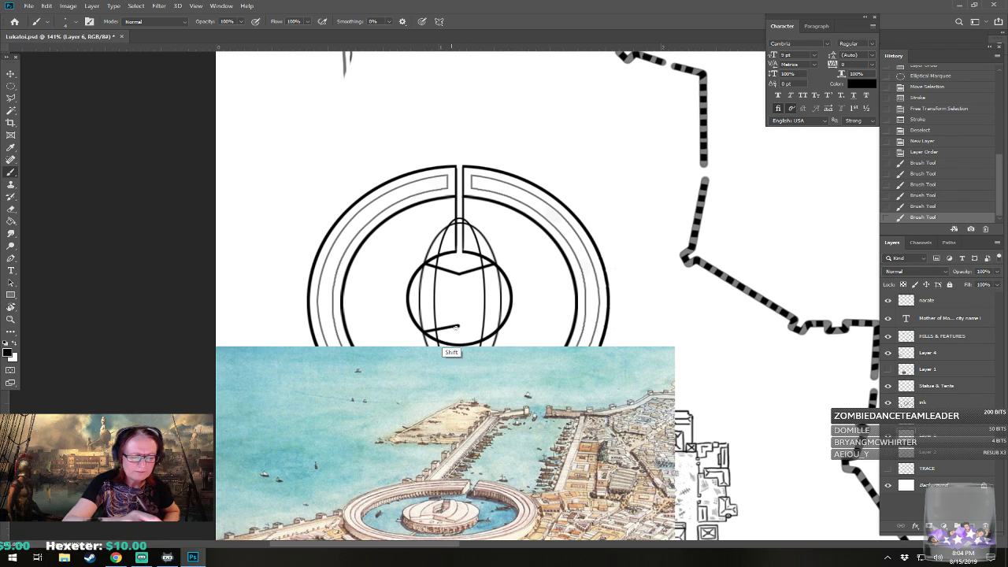
shift+click(496, 330)
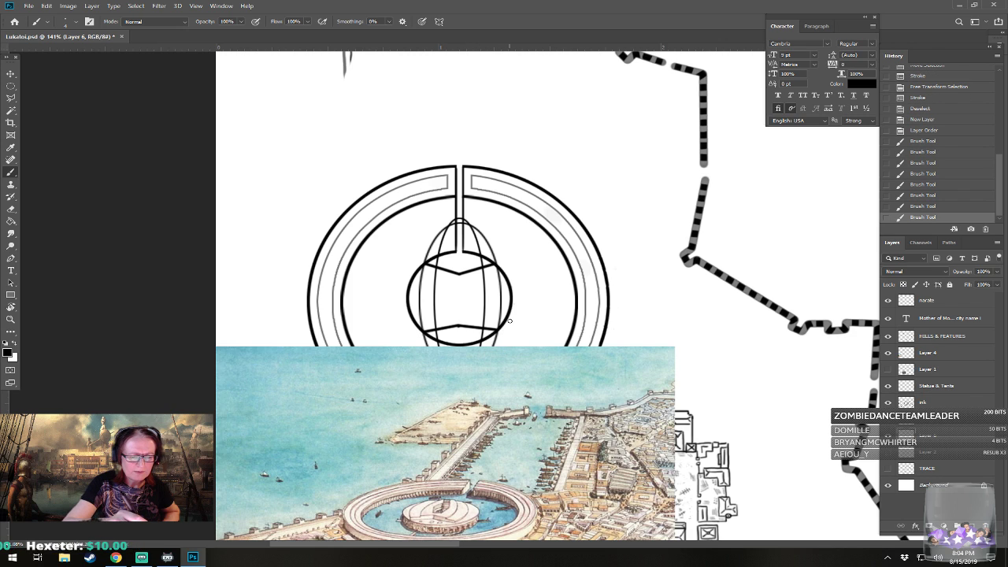
click(919, 131)
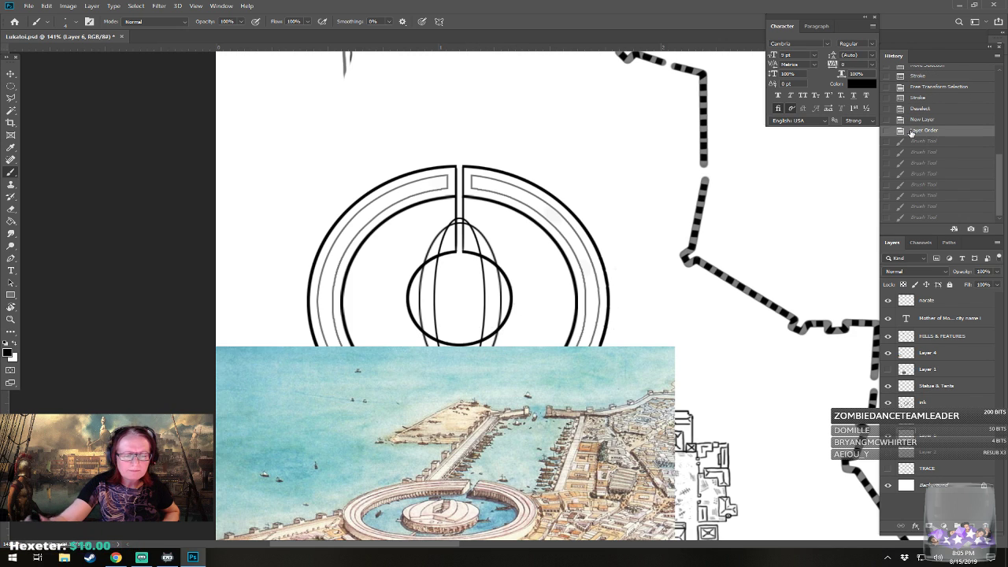
- Try to draw an inverted V of straight brush lines inside the island's lower edge, and revert the strokes
click(460, 319)
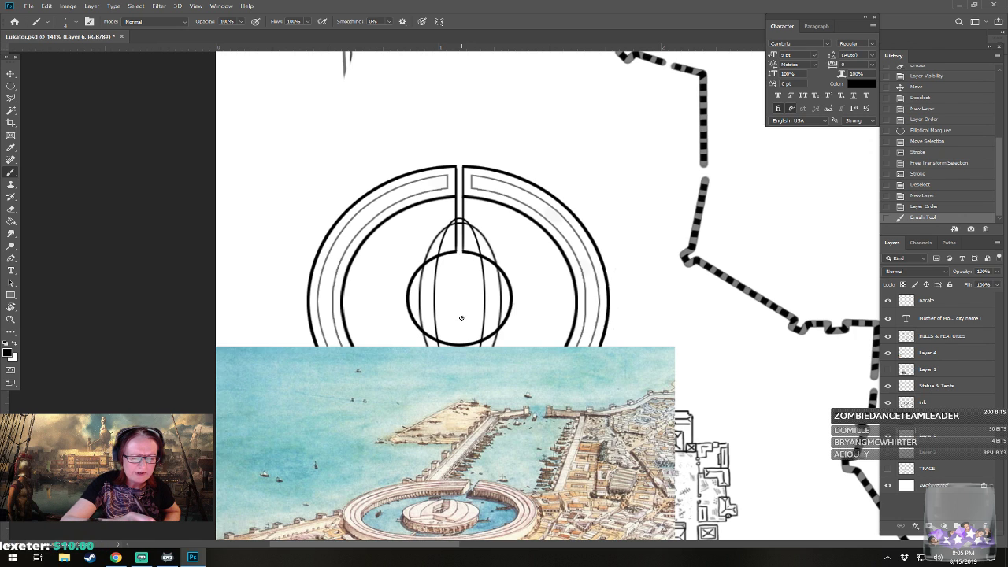
key(ctrl+z)
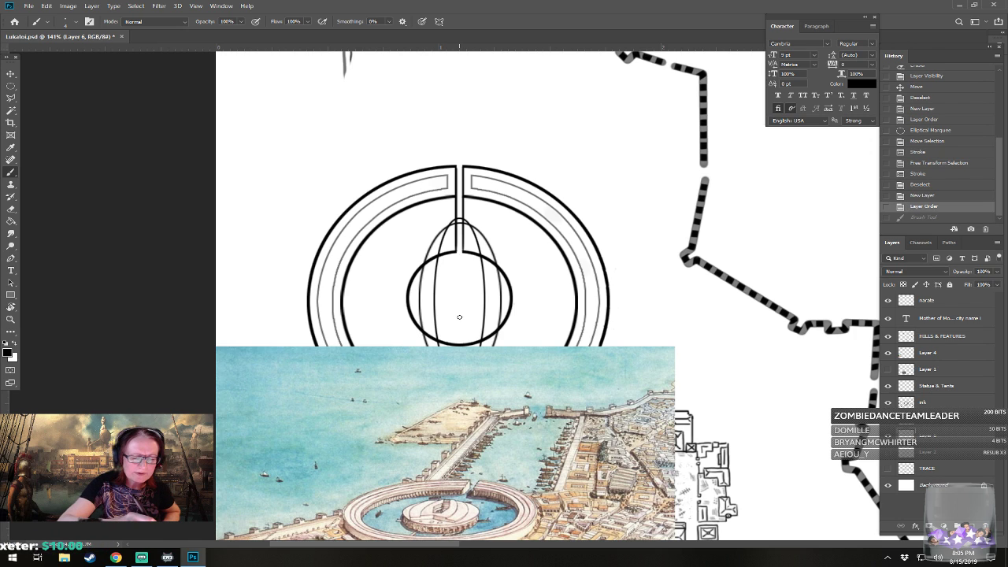
key(ctrl+shift+z)
shift+click(424, 332)
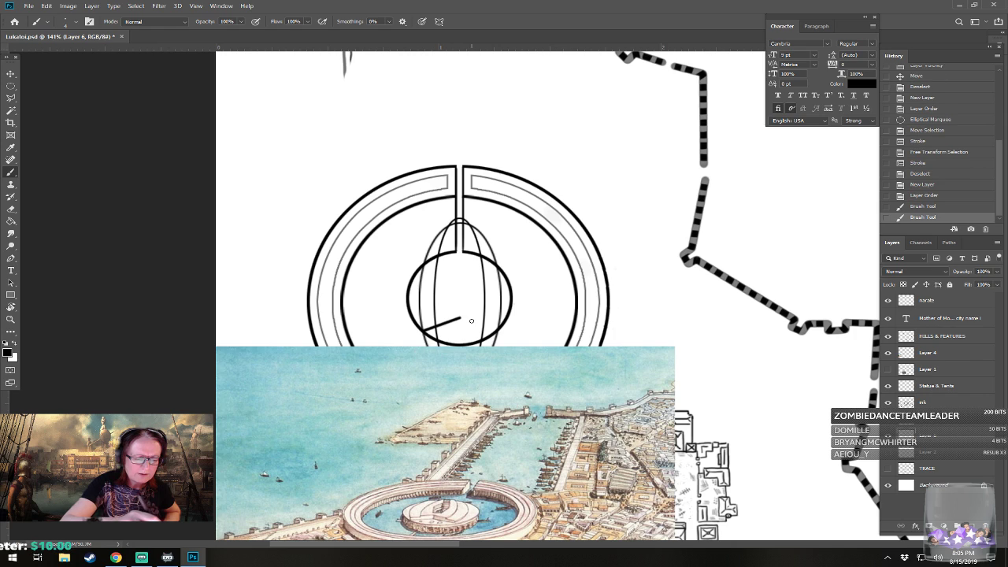
click(461, 318)
shift+click(502, 333)
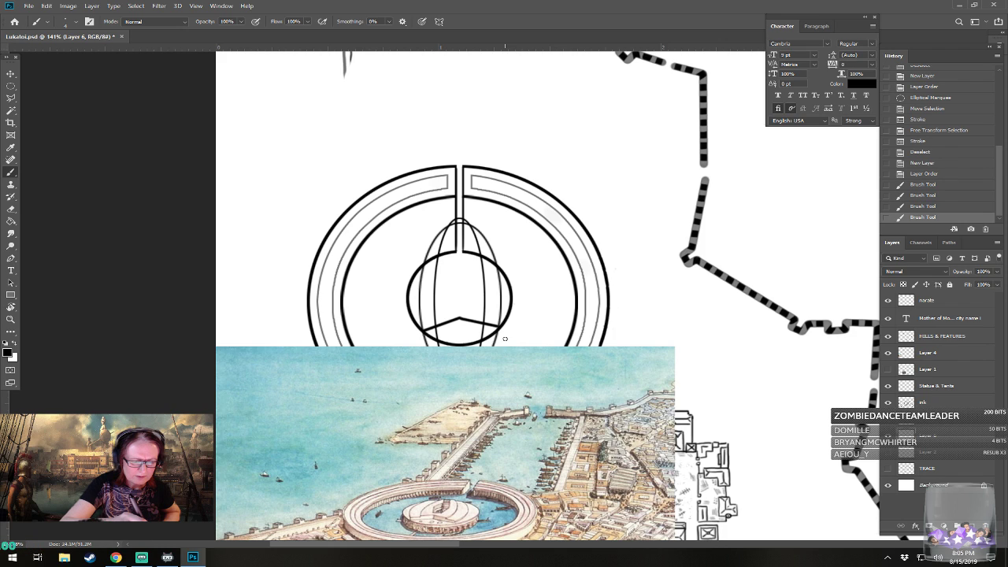
click(923, 173)
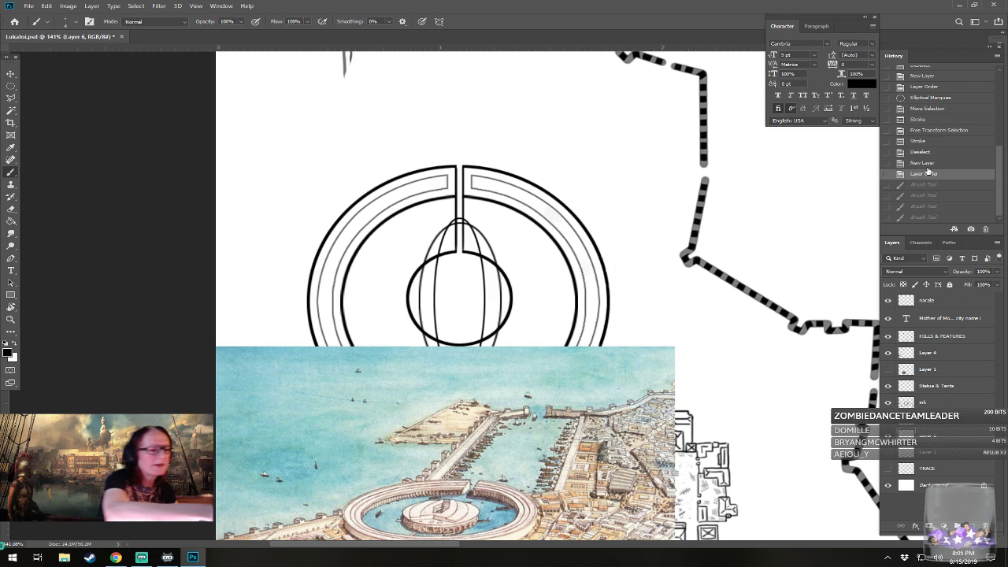
- Switch to the Hard Round Pressure Size brush, try it with a short stroke that is reverted, and set its size to 5 px
click(75, 21)
double_click(75, 209)
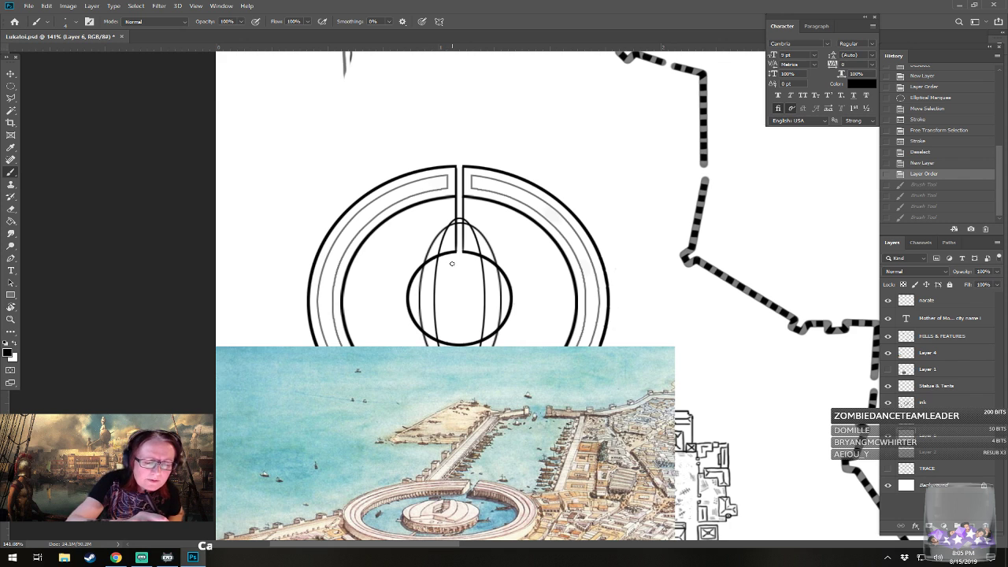
drag(437, 256, 454, 264)
scroll(448, 265, up, 4)
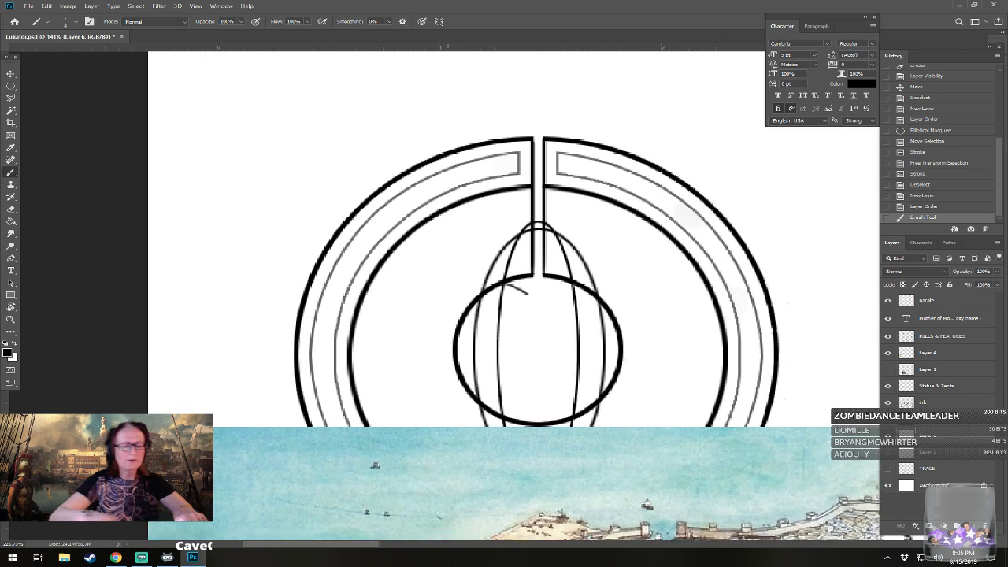
click(915, 207)
click(71, 22)
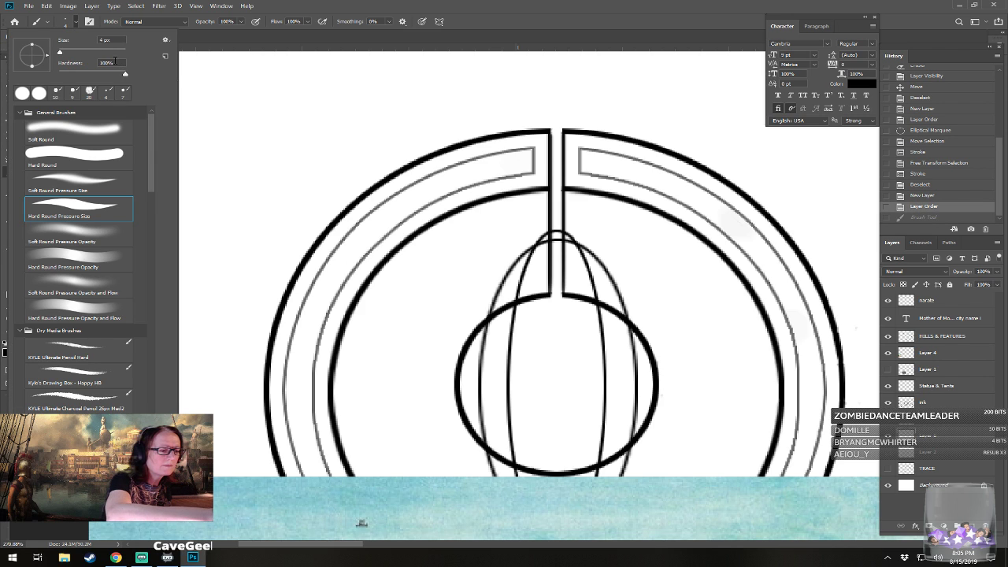
click(109, 39)
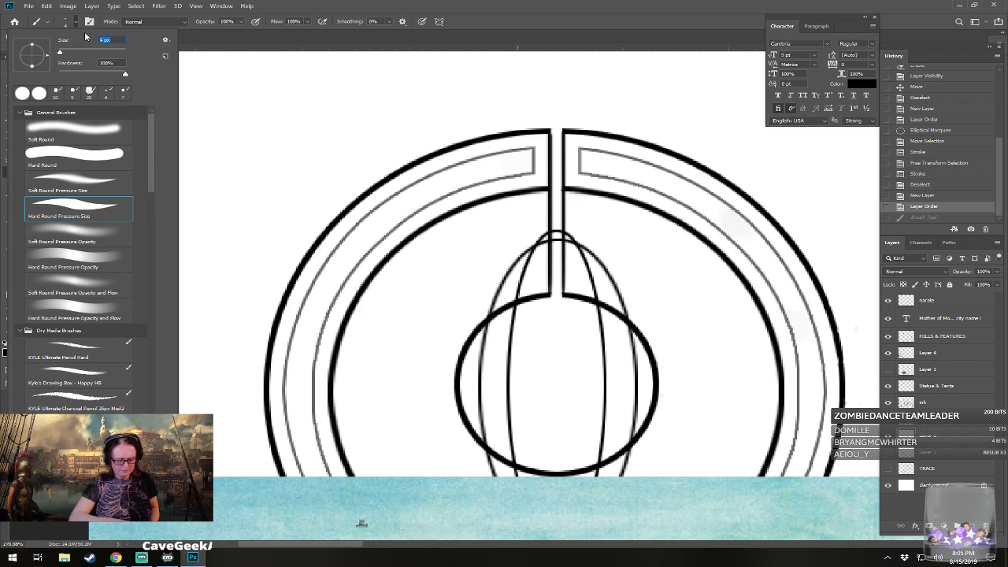
key(Return)
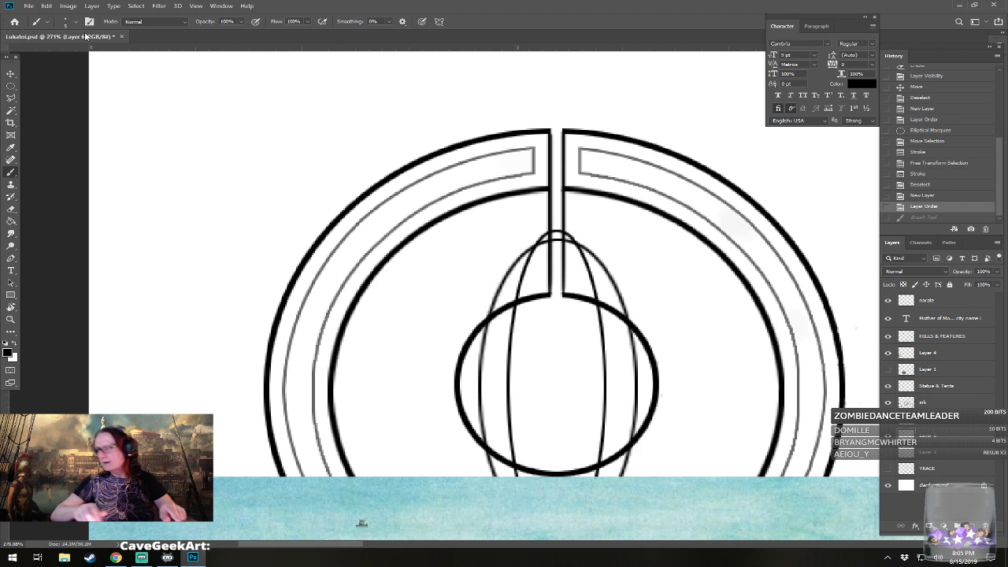
- Try to draw a shallow V with the pressure-sized brush below the causeway's end on the island, reverting each attempt
scroll(361, 522, up, 1)
drag(362, 523, 334, 458)
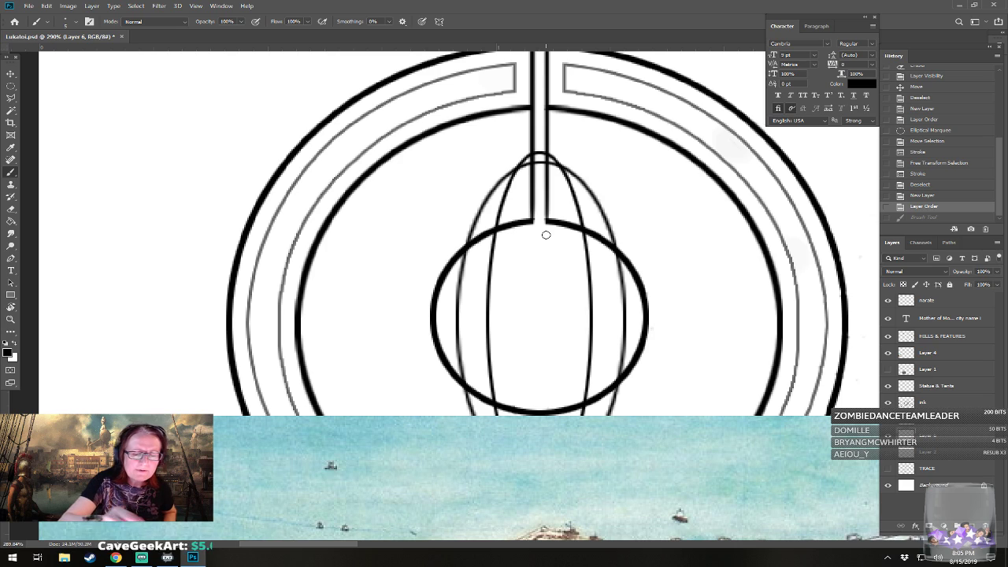
click(498, 234)
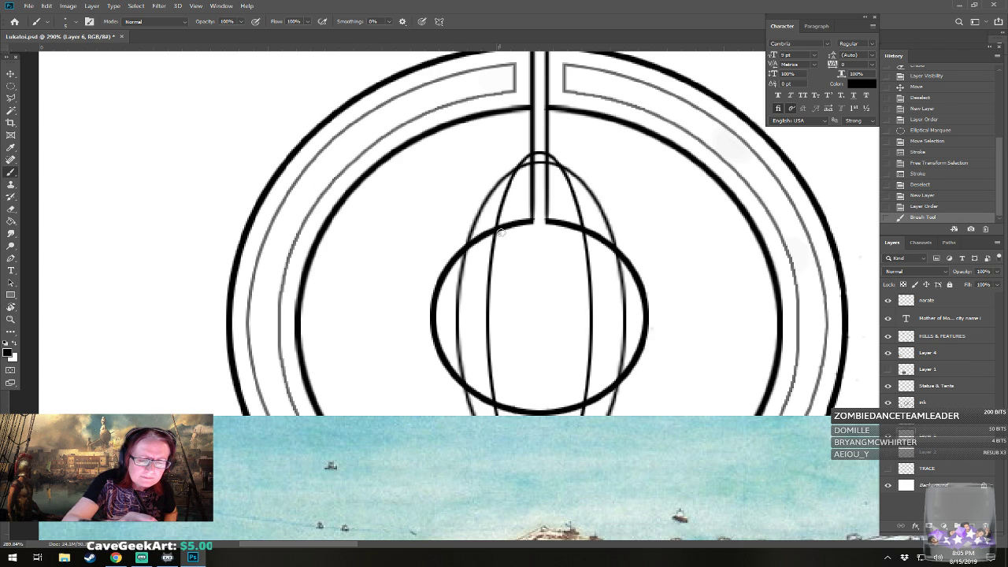
mouse_move(498, 233)
mouse_down()
mouse_move(541, 247)
mouse_move(584, 230)
mouse_up()
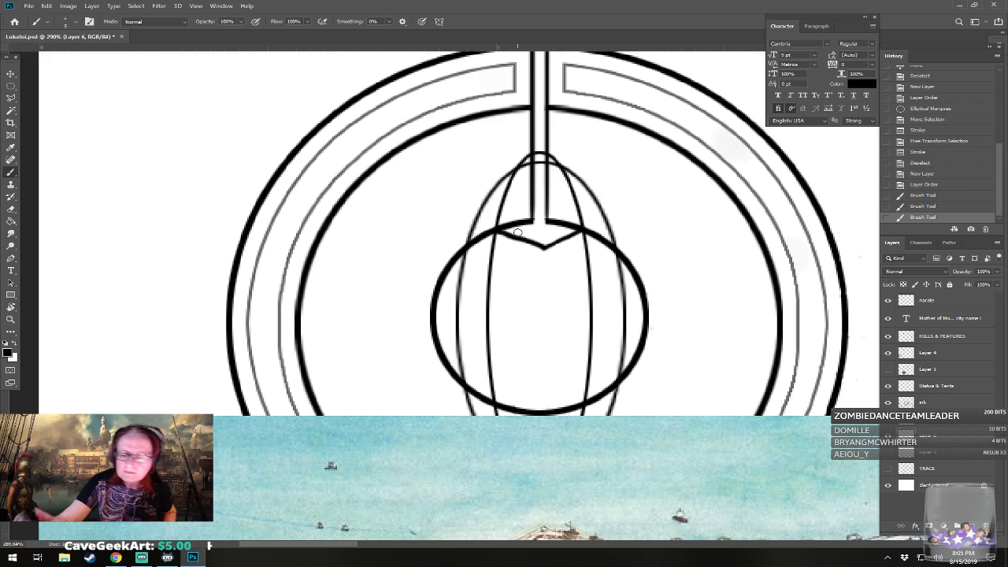
click(899, 185)
drag(495, 233, 549, 249)
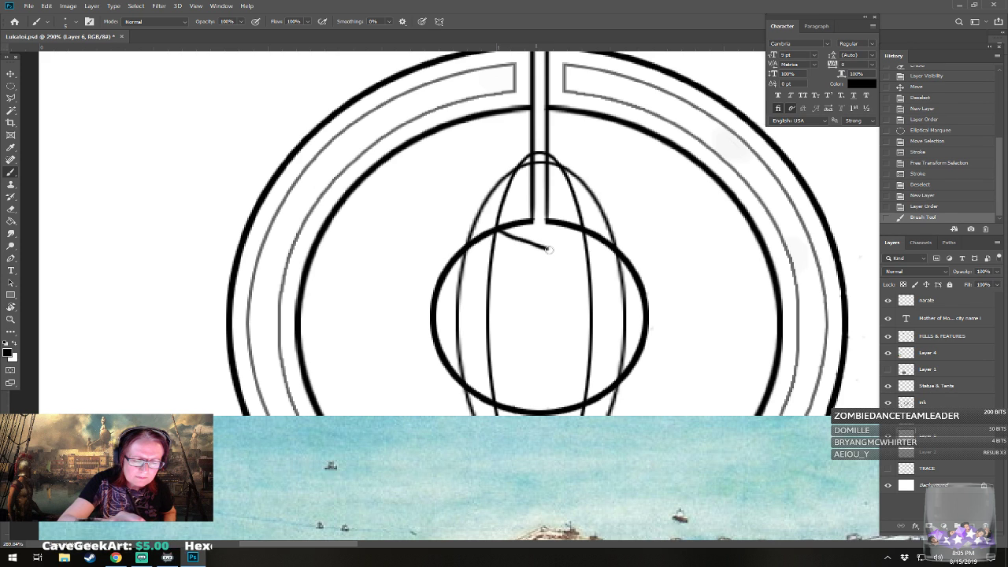
click(915, 195)
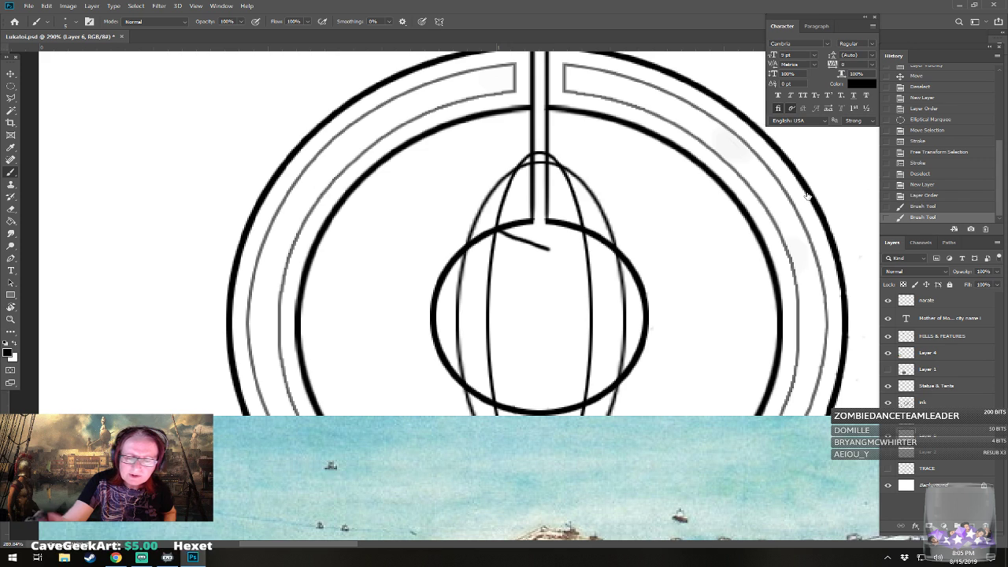
- Draw a shallow V inside the island's upper edge and a matching inverted V inside its lower edge, spanning the two inner ellipse lines
click(499, 233)
drag(499, 233, 541, 247)
drag(559, 240, 588, 225)
scroll(593, 221, down, 8)
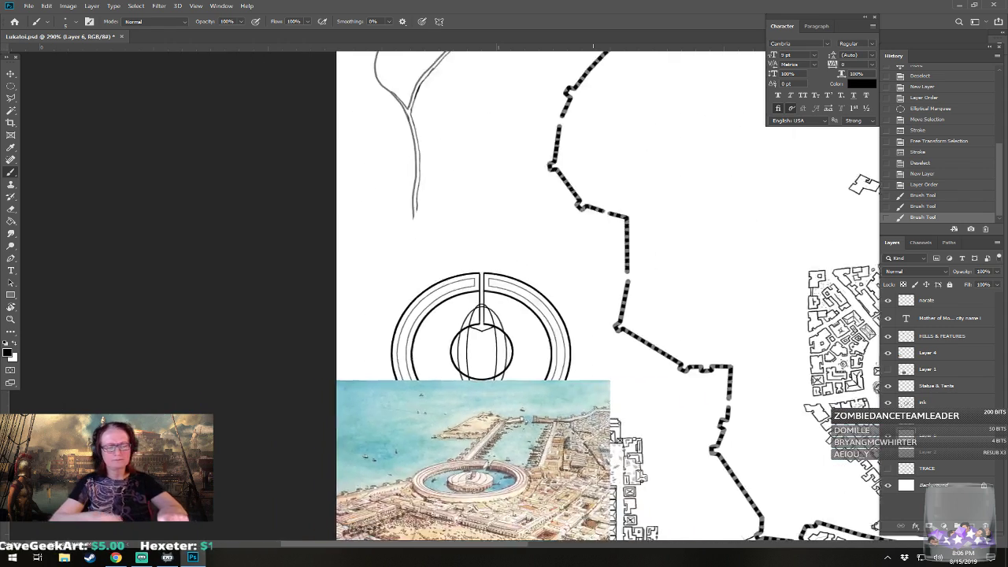
scroll(593, 221, up, 7)
scroll(505, 421, up, 1)
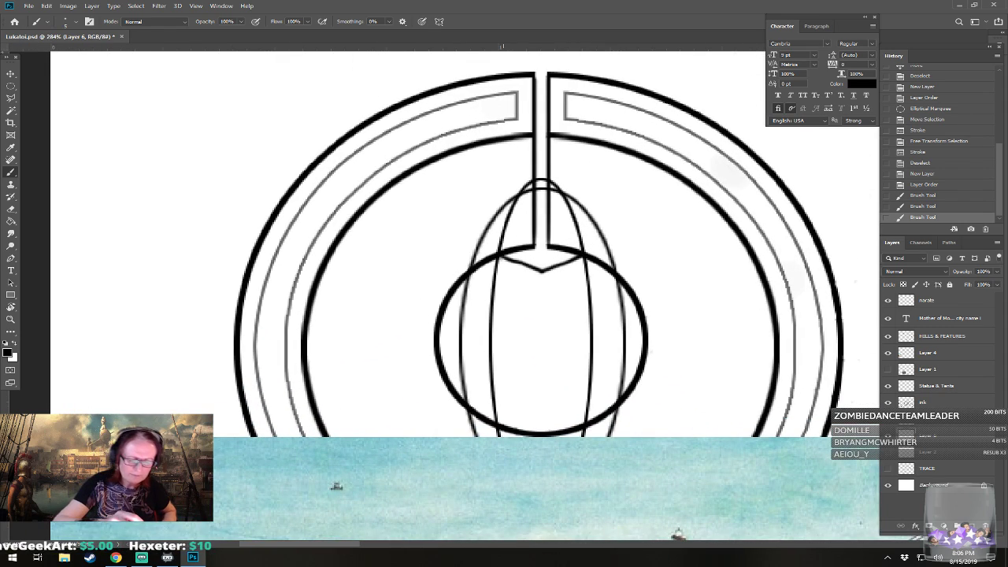
mouse_move(505, 421)
mouse_down()
mouse_move(542, 404)
mouse_move(585, 424)
mouse_move(567, 415)
mouse_up()
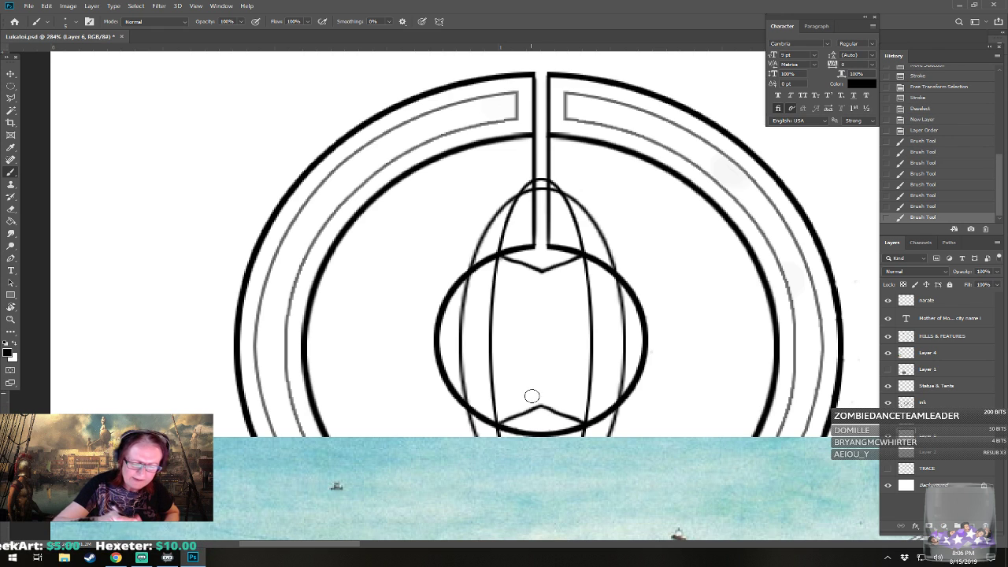
- Erase the pointed tips of both chevrons on the island and bridge each gap with a short, flat brush line
click(542, 408)
drag(538, 273, 550, 271)
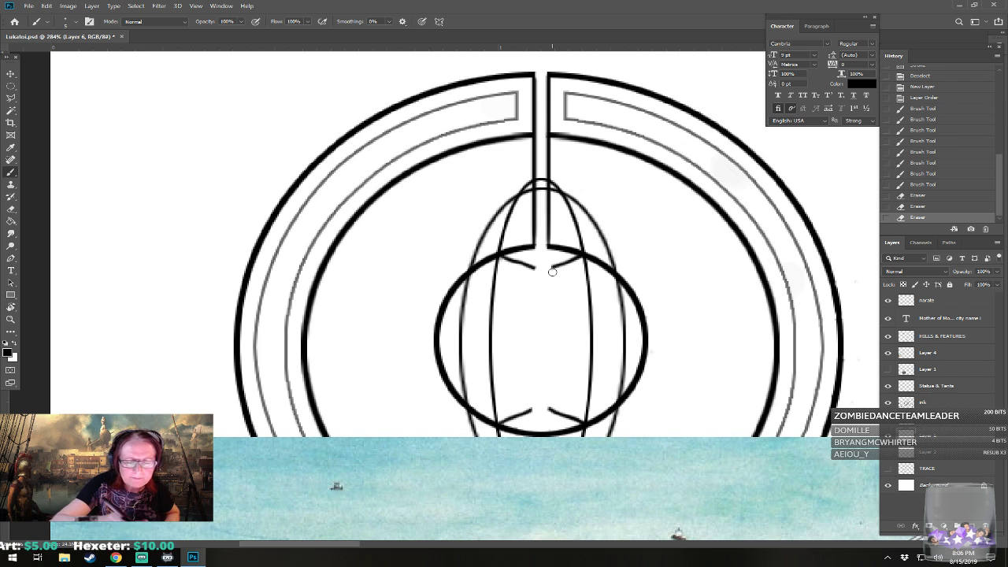
click(536, 268)
click(536, 268)
drag(537, 268, 550, 267)
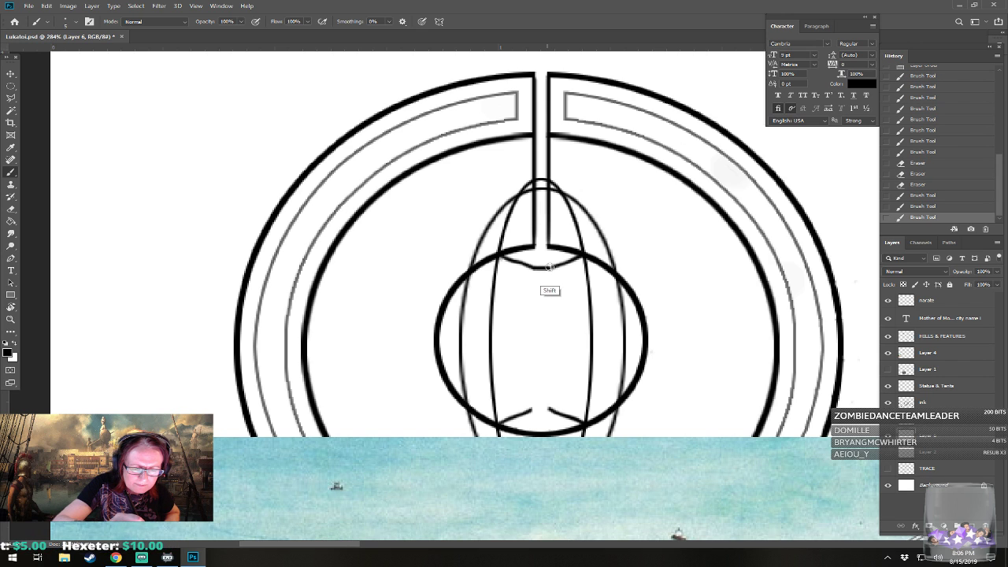
click(549, 268)
click(550, 268)
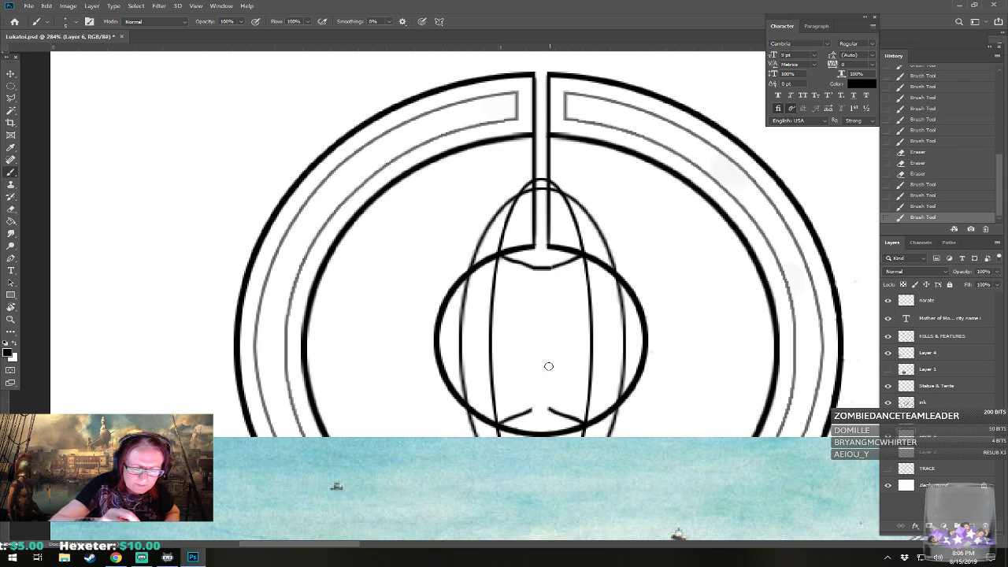
shift+click(548, 409)
- Hide the reference picture on Layer 4 and erase the Layer 5 ellipse lines that extend beyond the central island
scroll(562, 404, down, 11)
scroll(562, 404, up, 6)
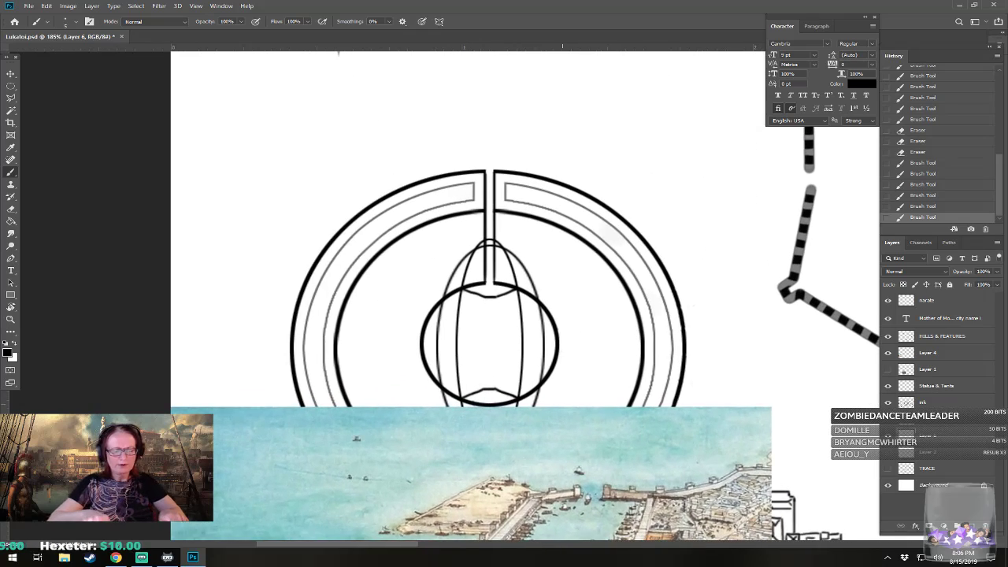
click(928, 429)
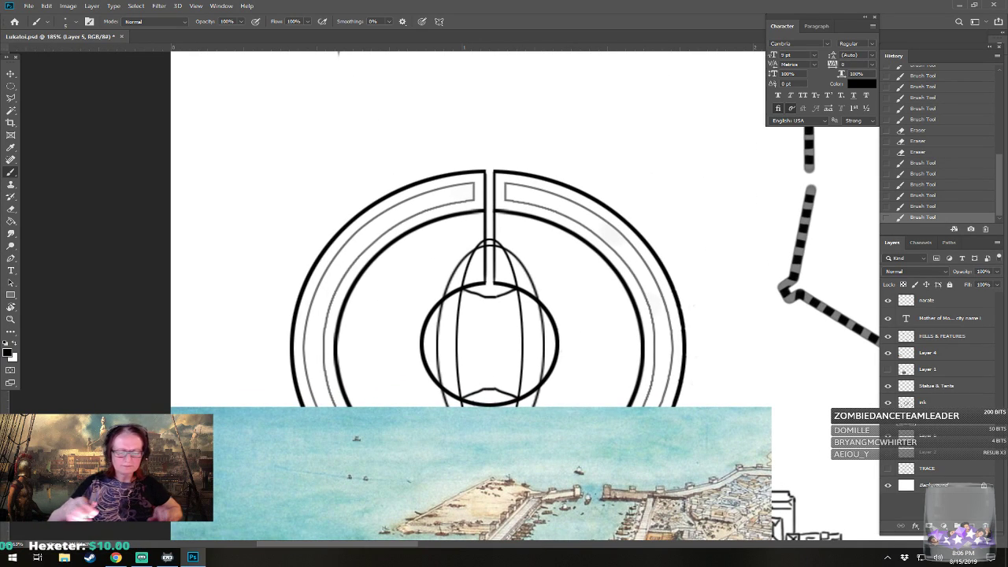
click(887, 351)
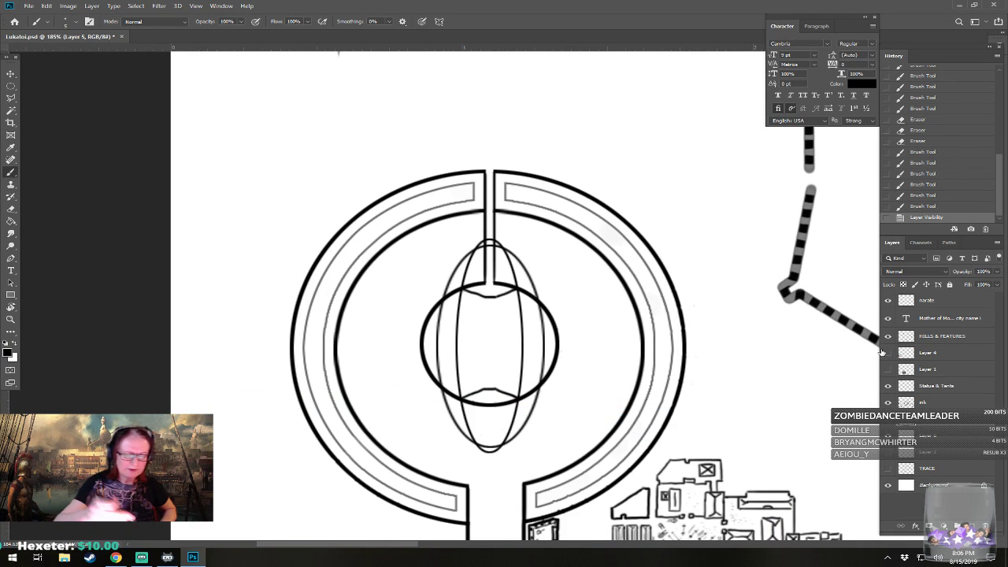
mouse_move(469, 423)
mouse_down()
mouse_move(439, 393)
mouse_move(464, 437)
mouse_move(468, 424)
mouse_move(482, 452)
mouse_move(443, 407)
mouse_move(489, 448)
mouse_move(484, 458)
mouse_move(516, 403)
mouse_move(505, 428)
mouse_move(542, 388)
mouse_up()
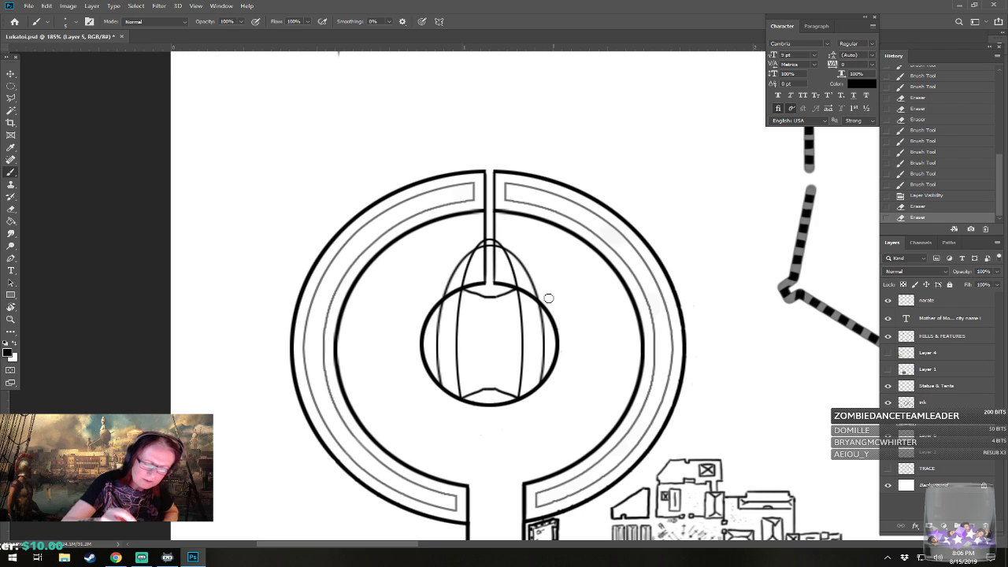
mouse_move(514, 281)
mouse_down()
mouse_move(504, 252)
mouse_move(533, 275)
mouse_move(493, 241)
mouse_move(459, 282)
mouse_move(457, 261)
mouse_move(443, 290)
mouse_move(449, 279)
mouse_up()
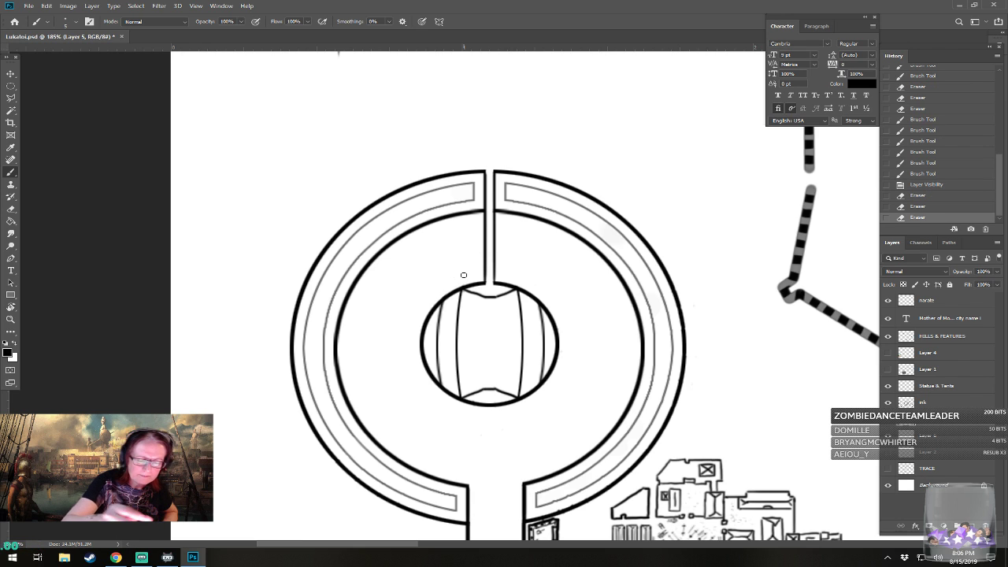
- Draw a small upright building outline at the island's centre, with short flat ends and sides that bulge slightly outward
scroll(464, 275, down, 5)
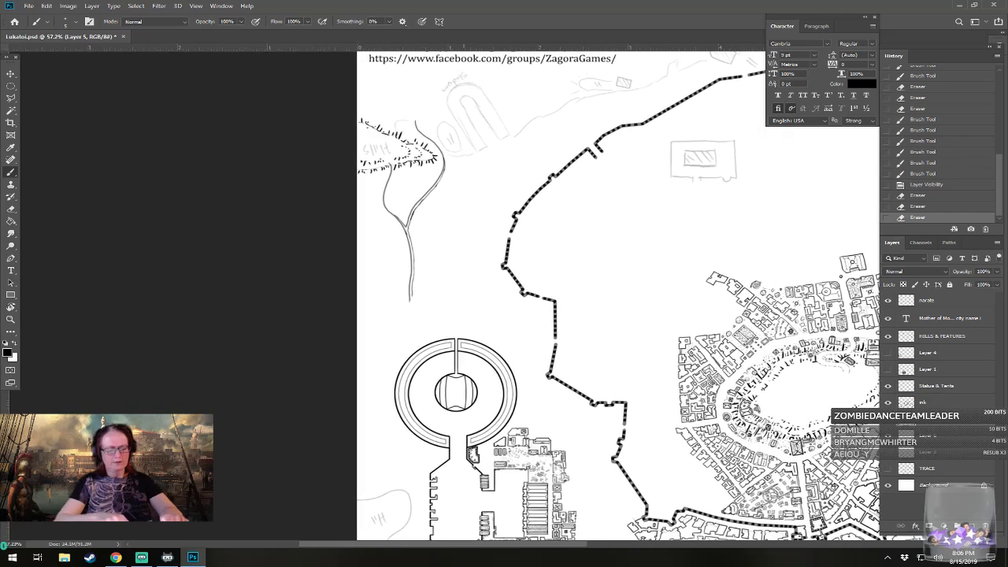
scroll(463, 275, up, 5)
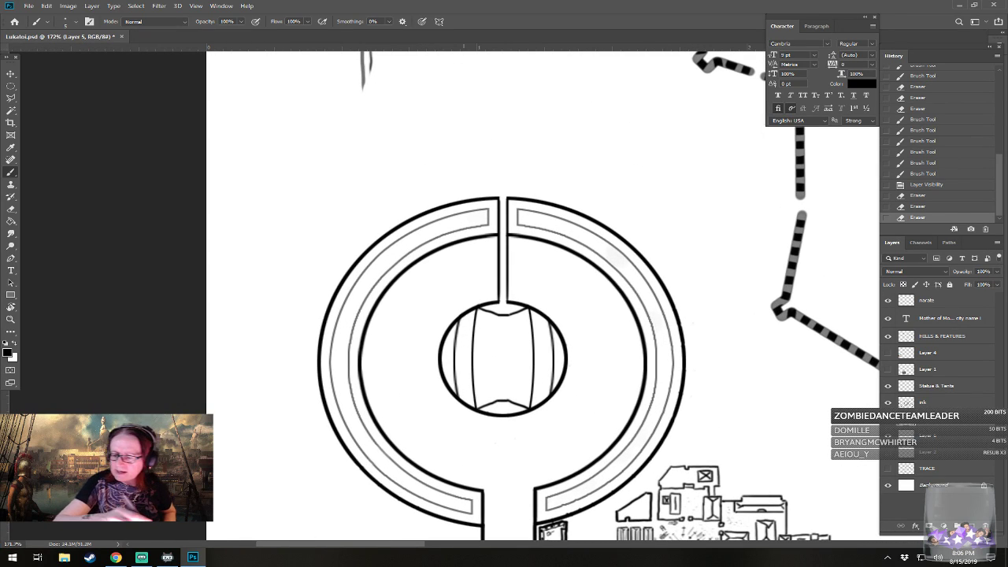
click(497, 338)
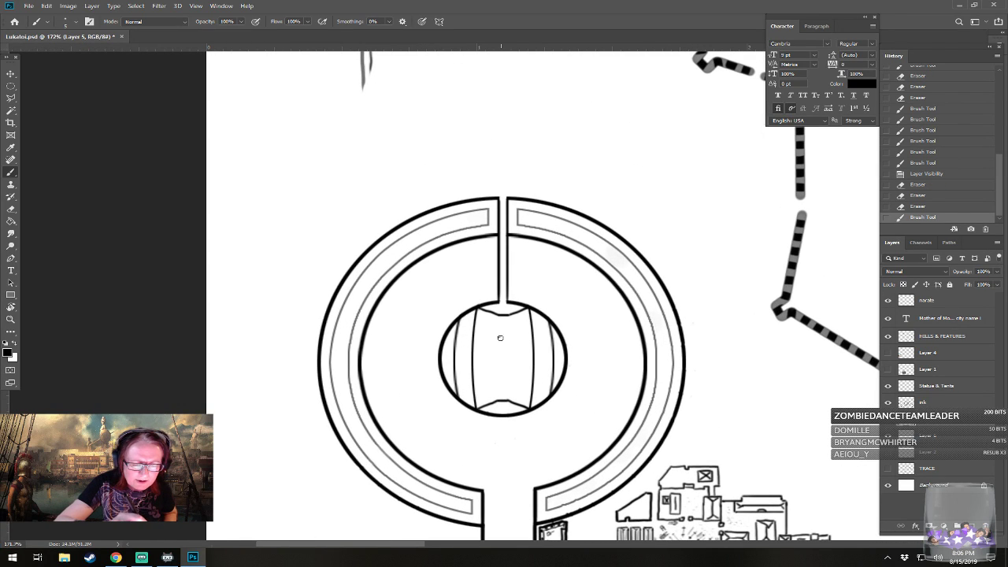
drag(494, 336, 508, 336)
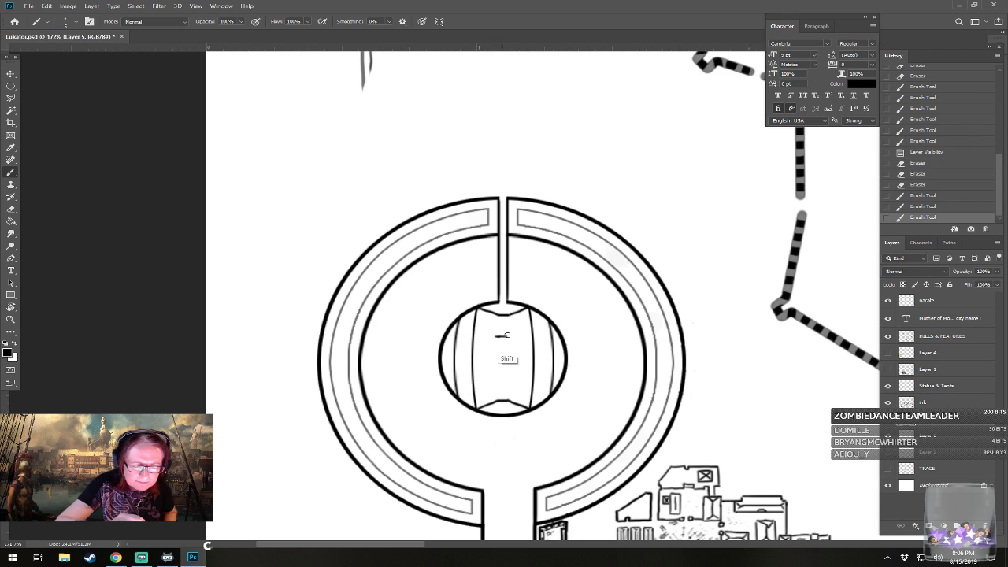
click(496, 381)
drag(494, 381, 512, 381)
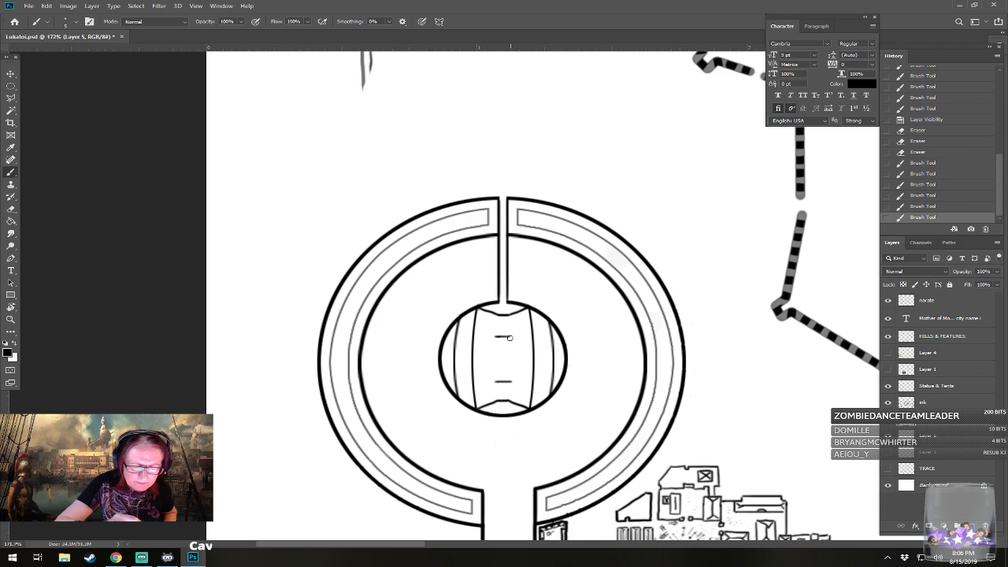
drag(508, 337, 511, 382)
drag(495, 336, 495, 383)
drag(509, 336, 504, 337)
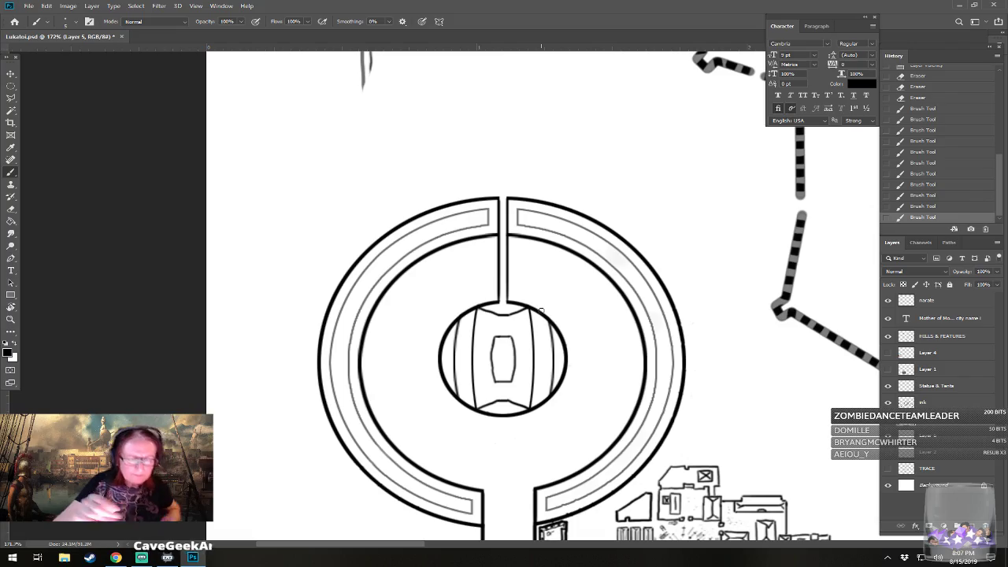
- Merge the harbour island drawing into the ink layer and save the map
scroll(540, 311, down, 10)
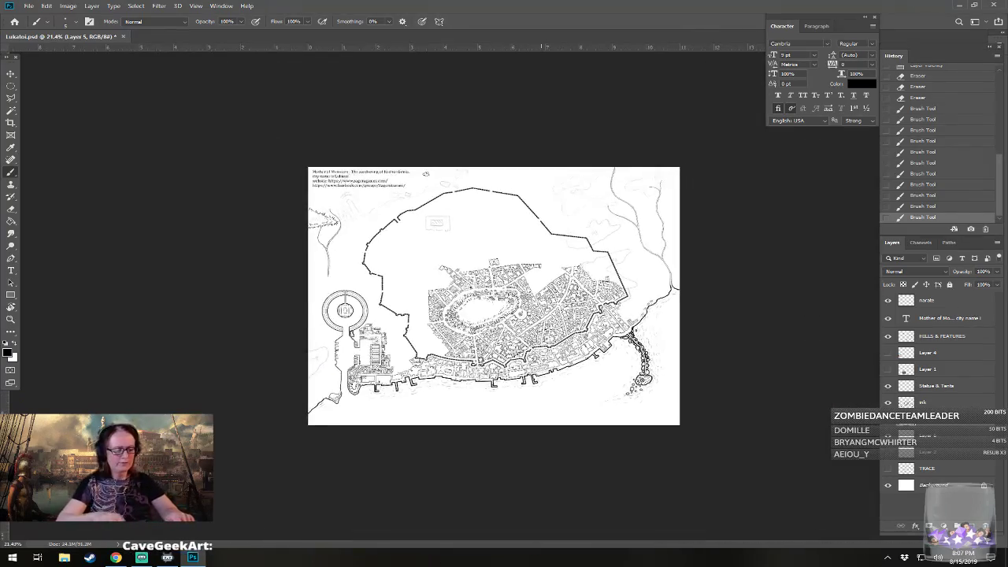
scroll(494, 298, up, 4)
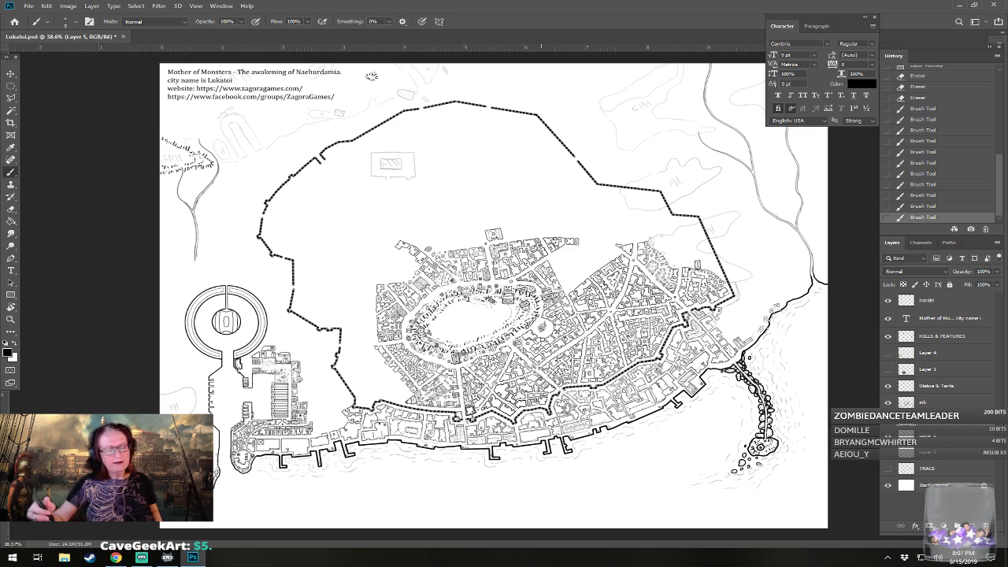
ctrl+click(926, 402)
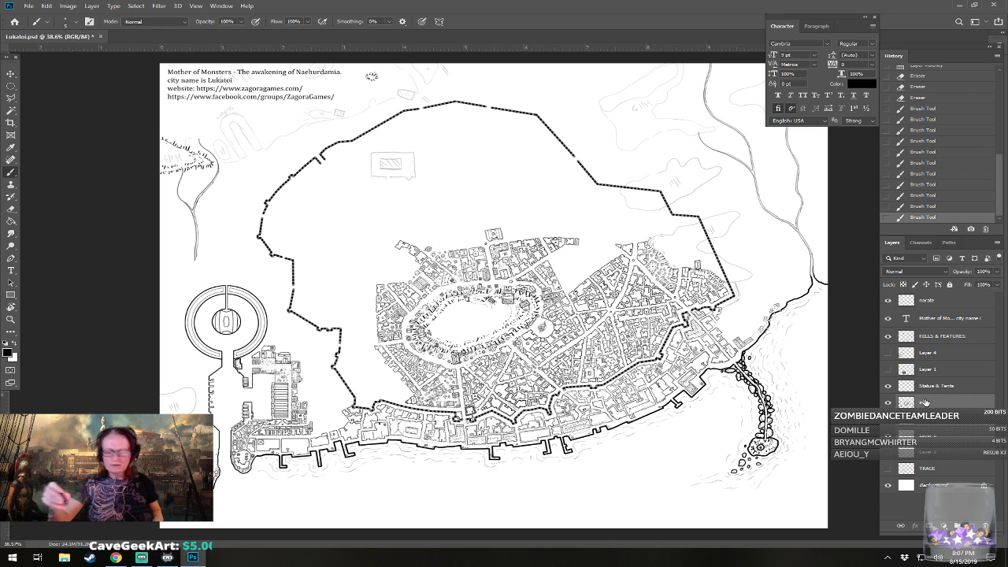
key(ctrl+e)
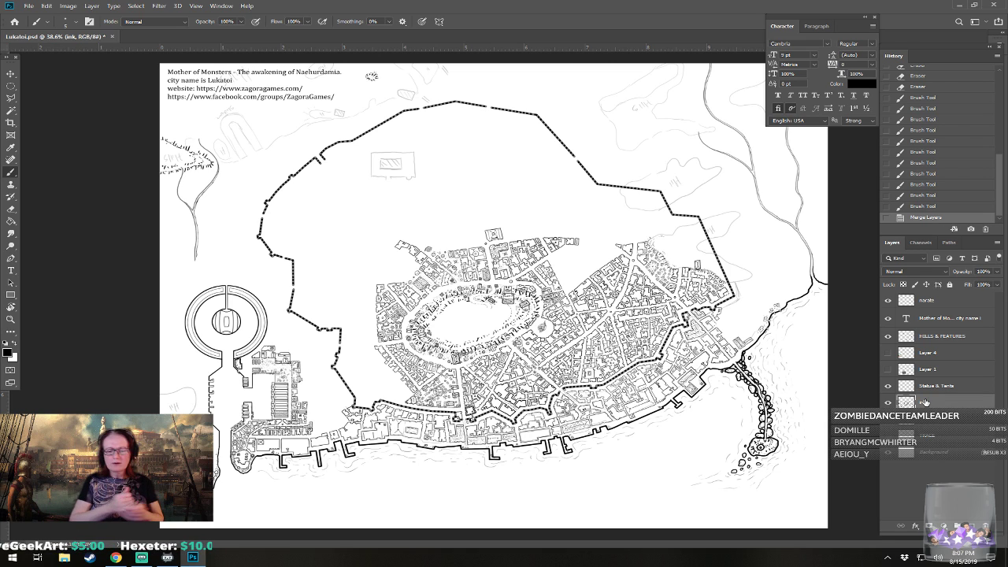
scroll(485, 141, up, 2)
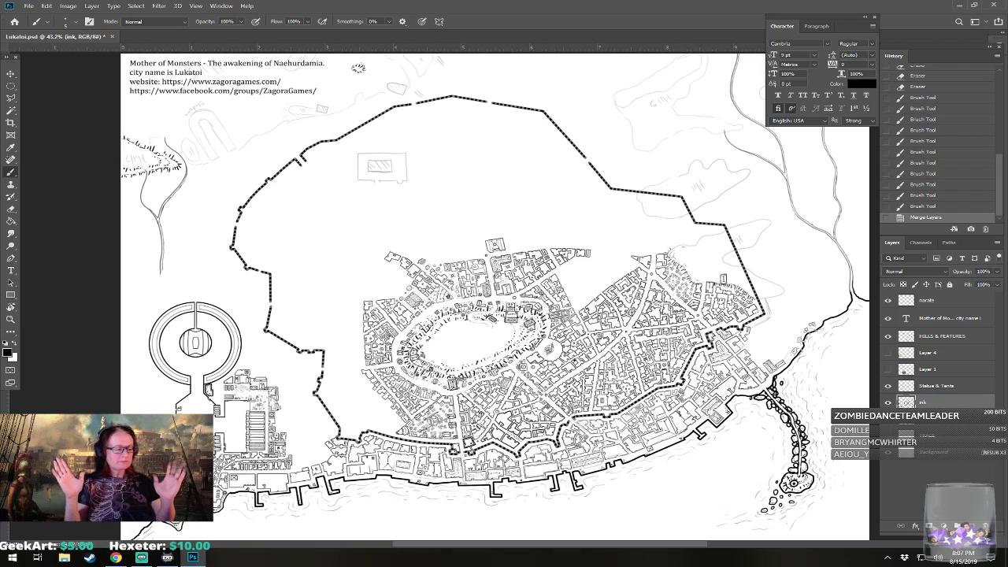
key(ctrl+s)
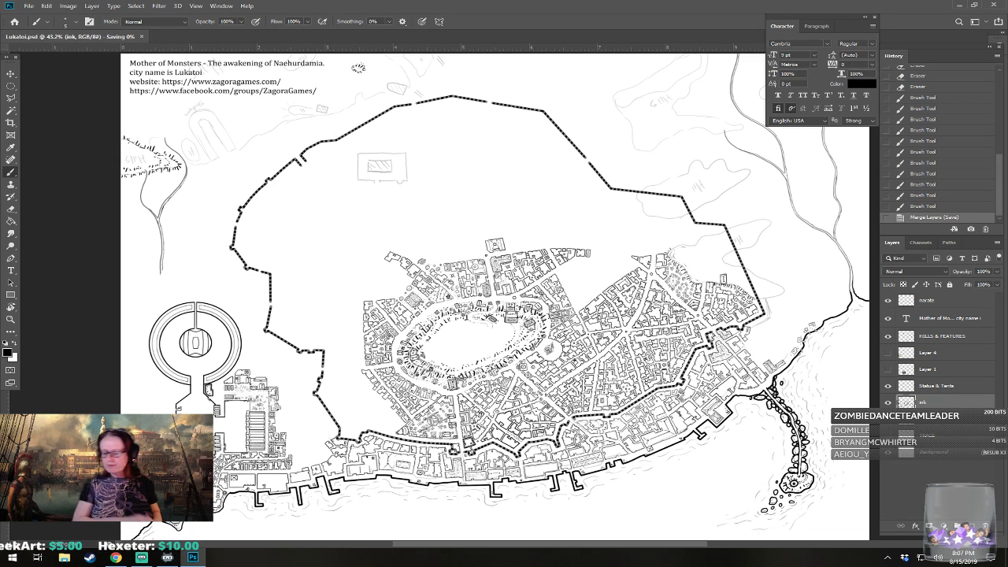